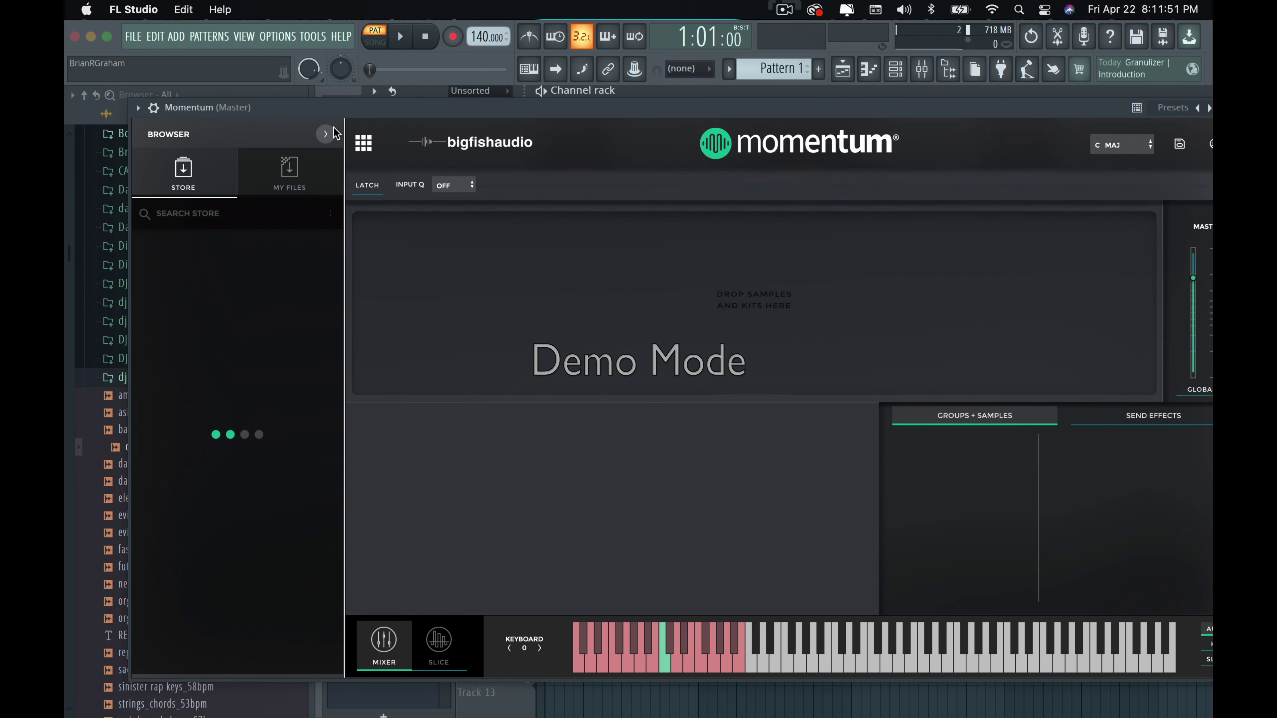
Load "chopped jazz sample_81bpm" from the djpain1_hip hop elements 8 folder into Momentum.
{"action": "left_click", "coordinate": [326, 132]}
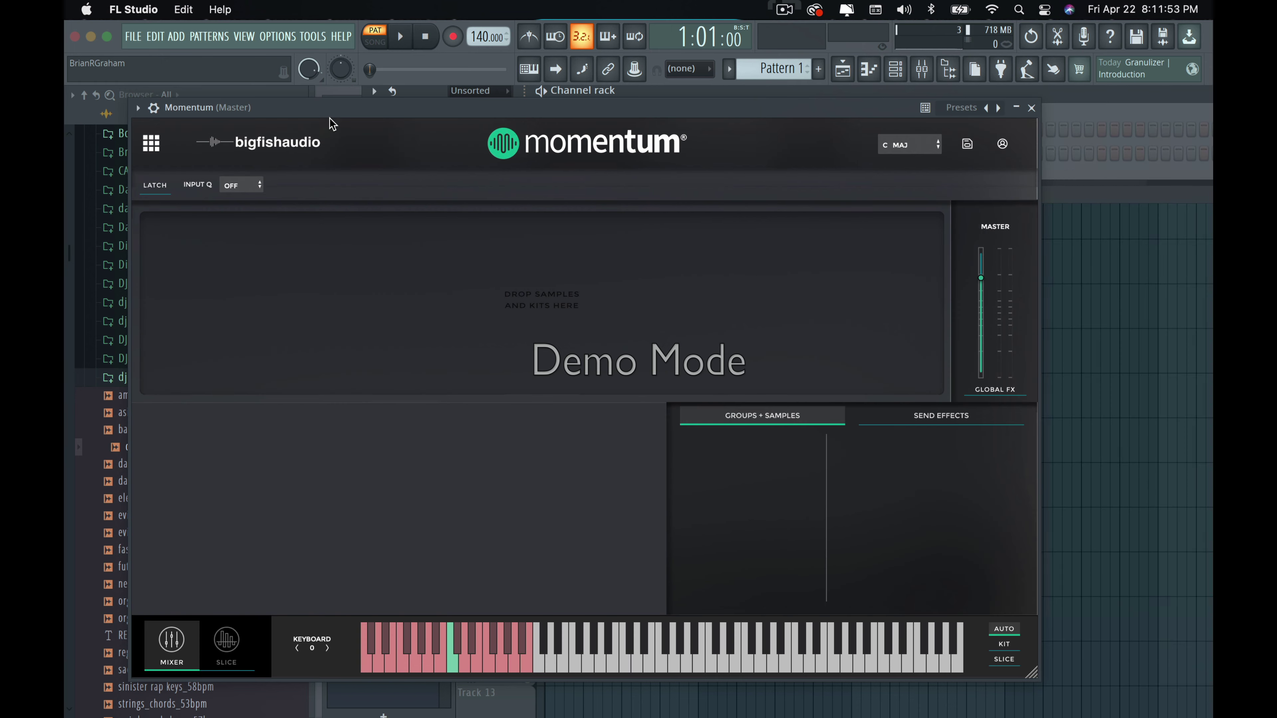
{"action": "left_click_drag", "start_coordinate": [332, 107], "coordinate": [541, 89]}
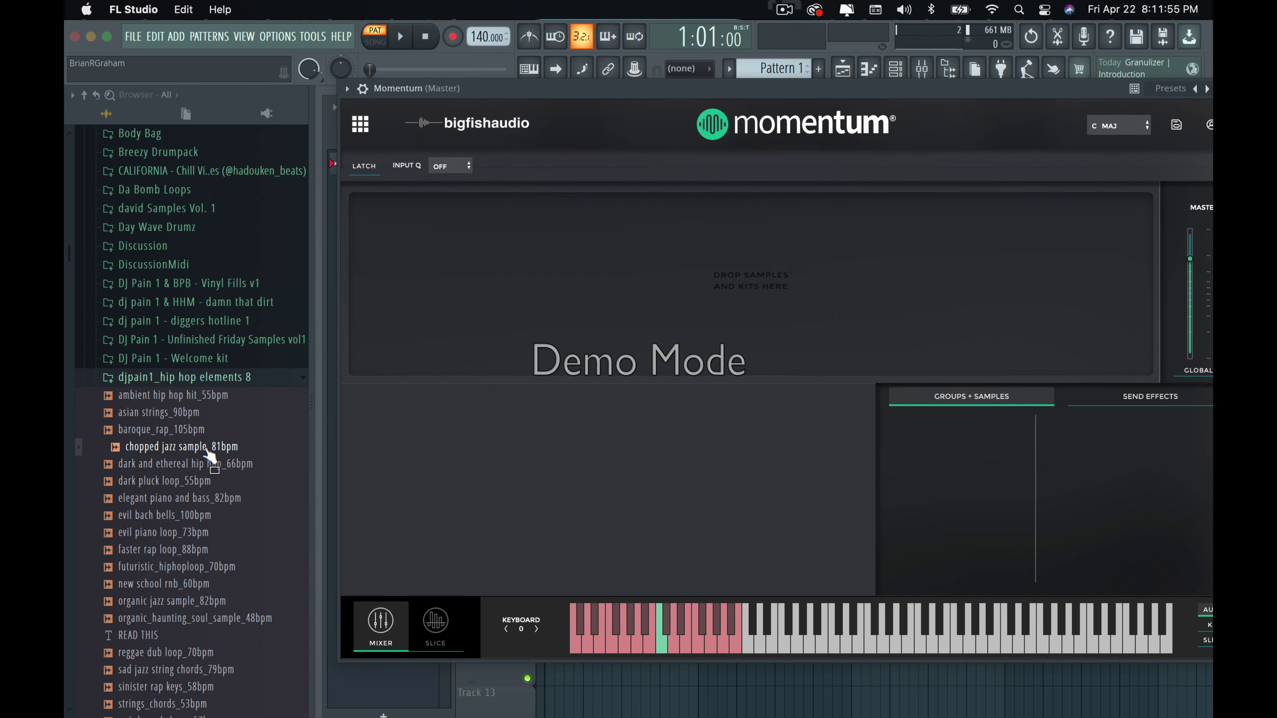
{"action": "left_click_drag", "start_coordinate": [210, 455], "coordinate": [581, 281]}
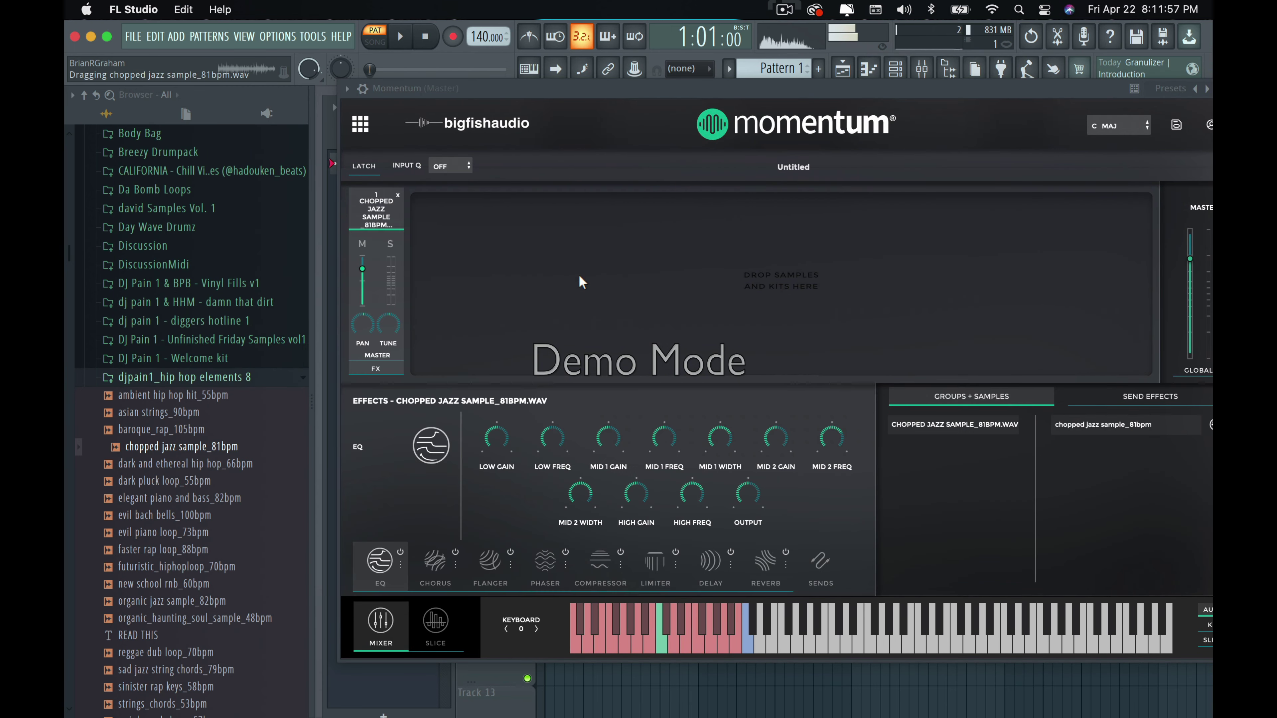
Clear the automatic slices of the chopped jazz sample and re-slice it on a 1/2 grid.
{"action": "left_click", "coordinate": [435, 621]}
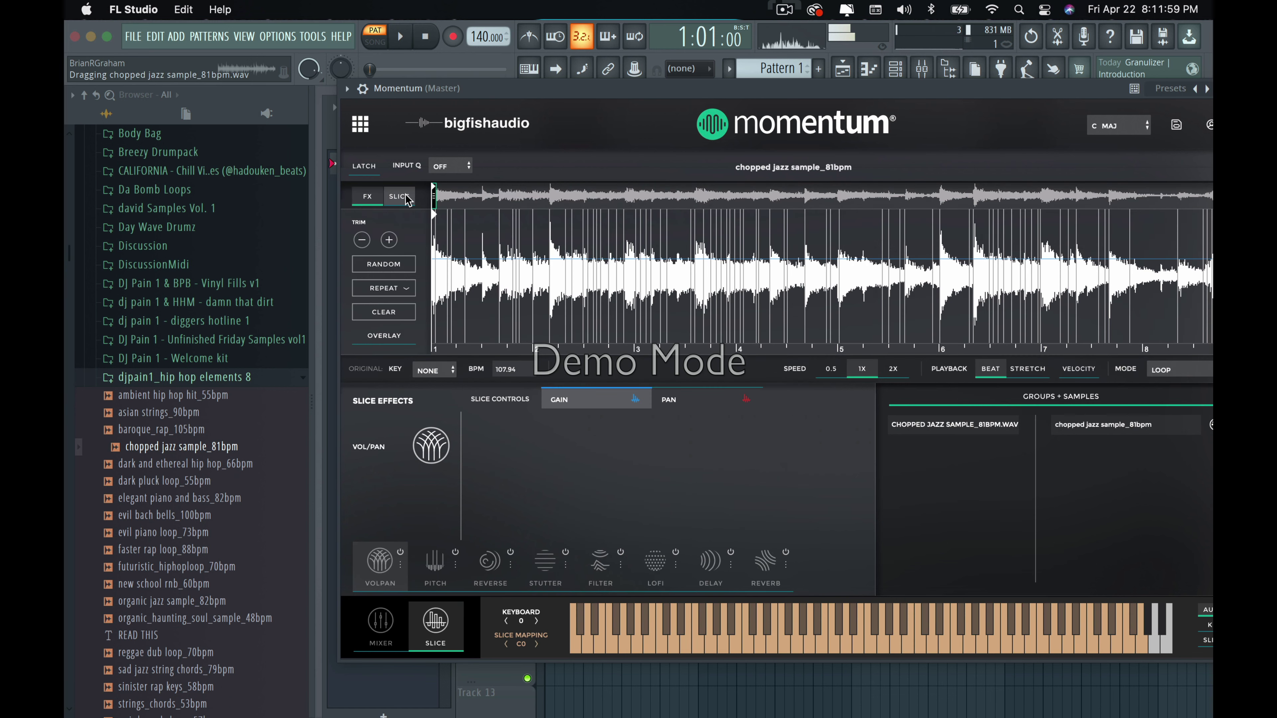
{"action": "left_click", "coordinate": [400, 197]}
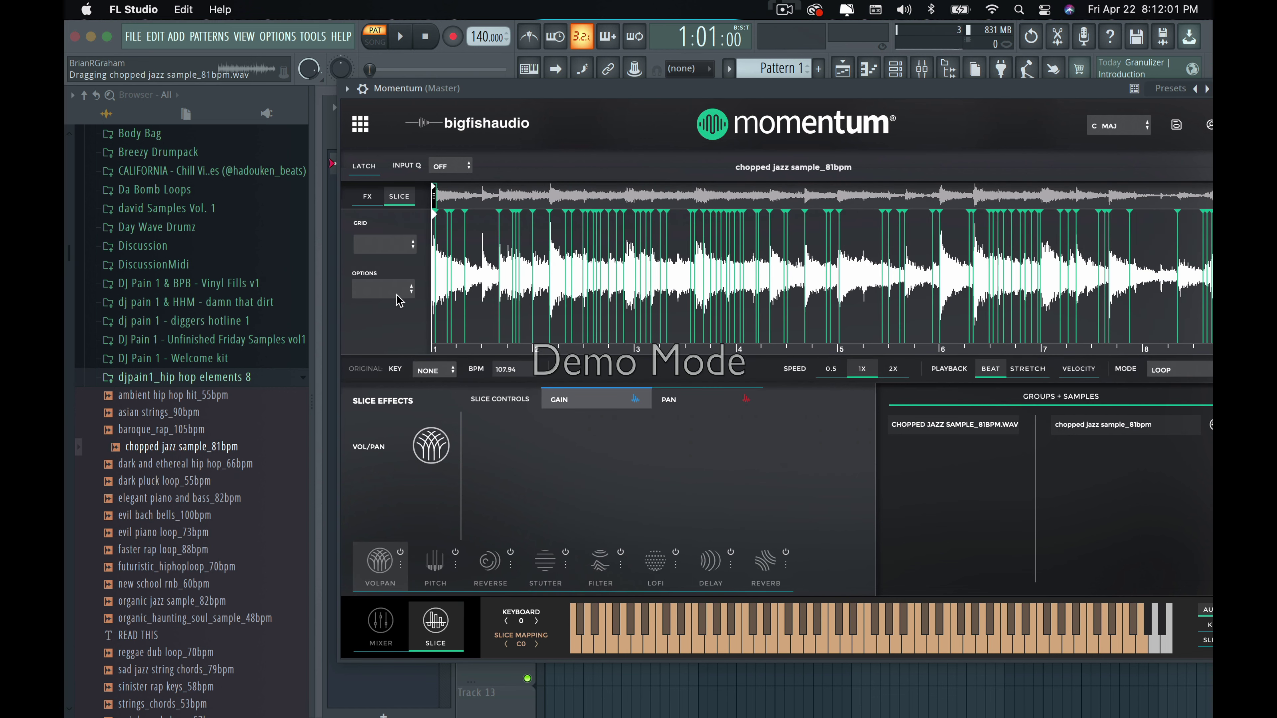
{"action": "left_click", "coordinate": [397, 295]}
{"action": "left_click", "coordinate": [400, 371]}
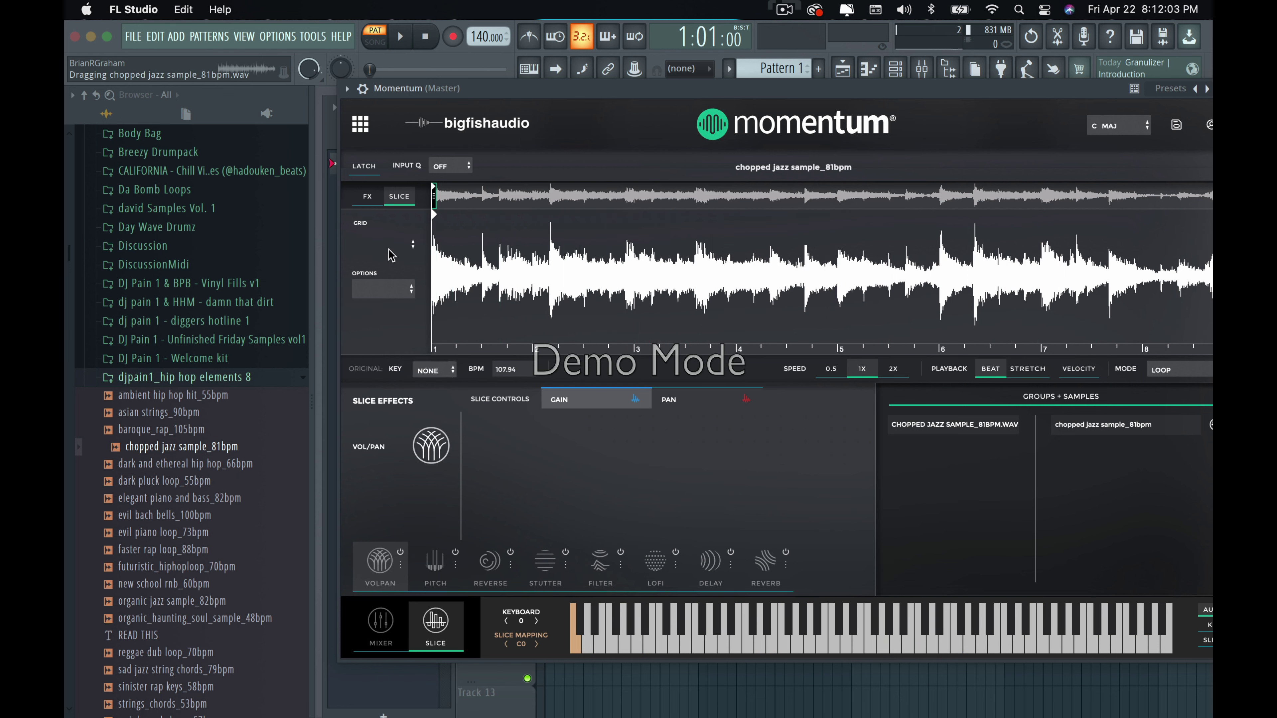
{"action": "left_click", "coordinate": [387, 245]}
{"action": "left_click", "coordinate": [388, 267]}
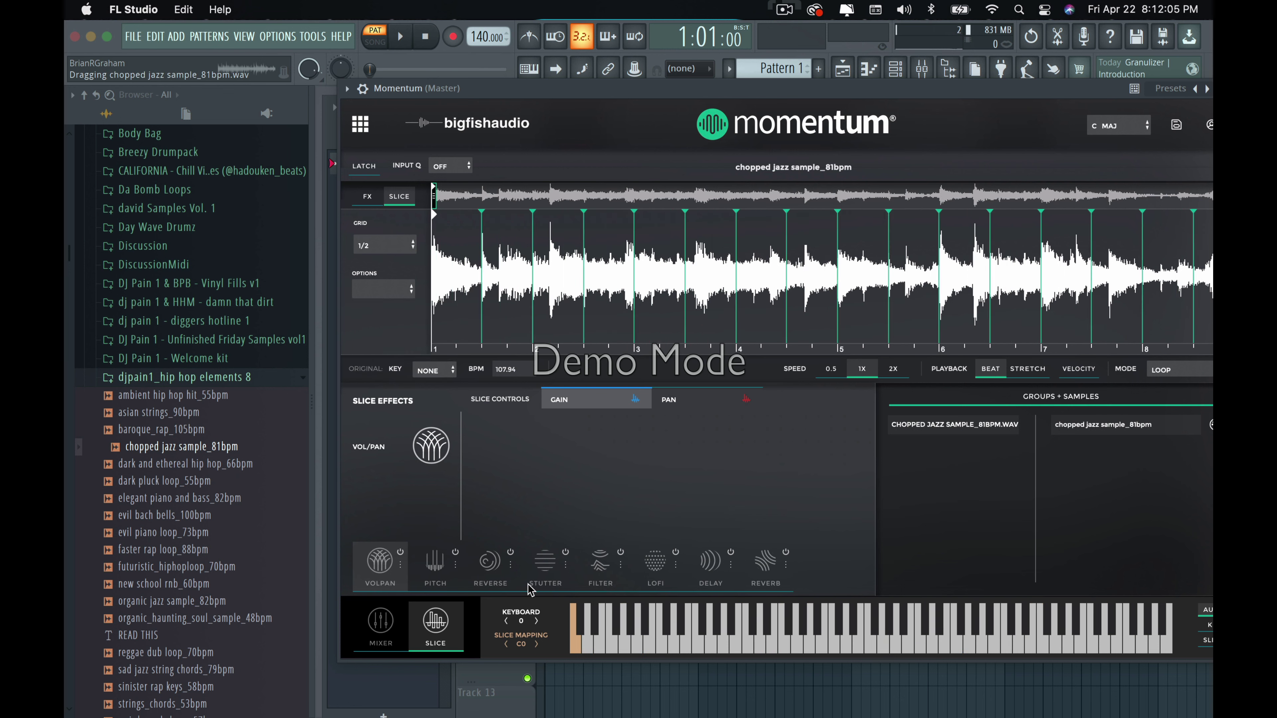
Audition the first slices of the sample on Momentum's keyboard.
{"action": "left_click", "coordinate": [584, 650]}
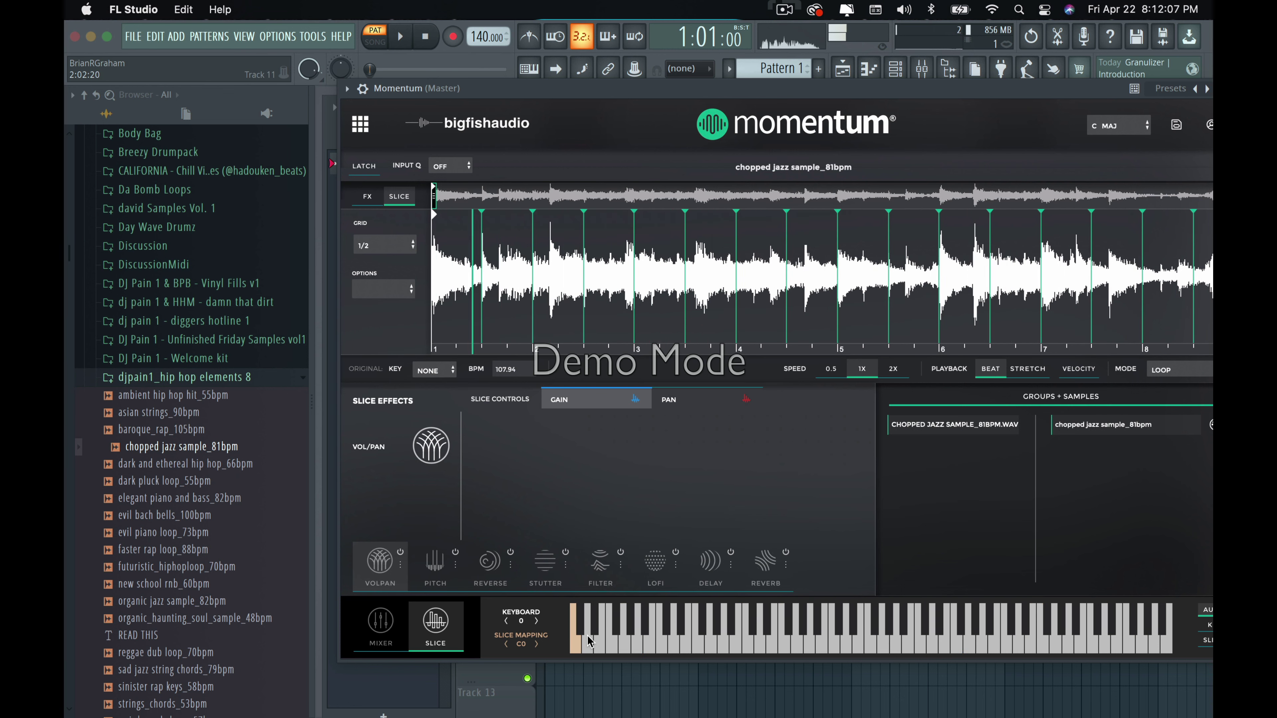
{"action": "left_click", "coordinate": [588, 651]}
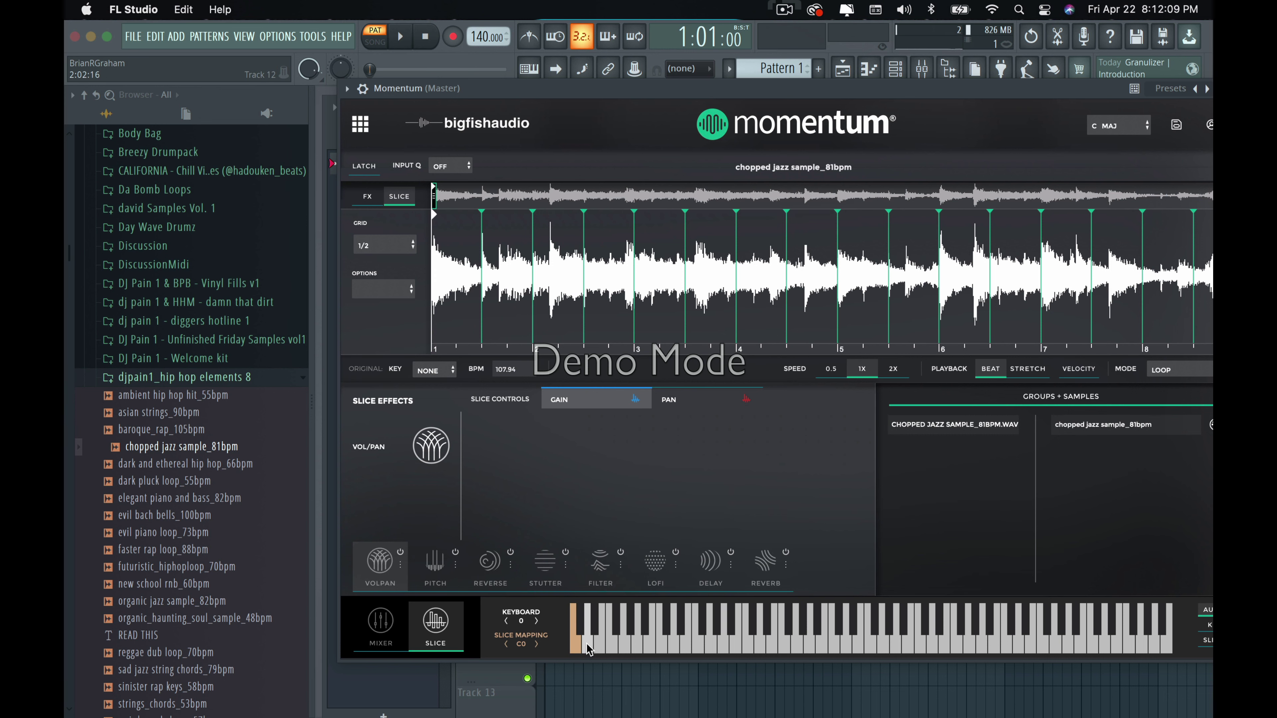
{"action": "left_click", "coordinate": [579, 649]}
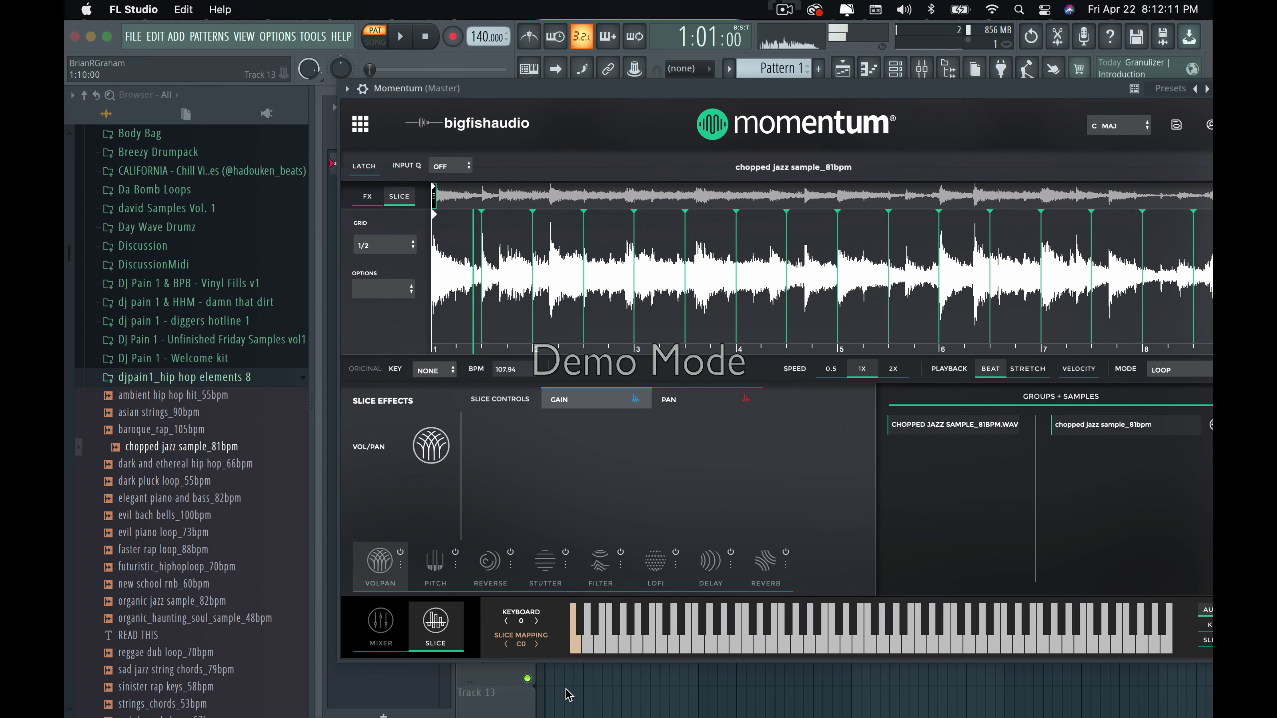
Switch the sample's playback to Stretch and set the project tempo to 81 BPM.
{"action": "left_click", "coordinate": [1013, 368]}
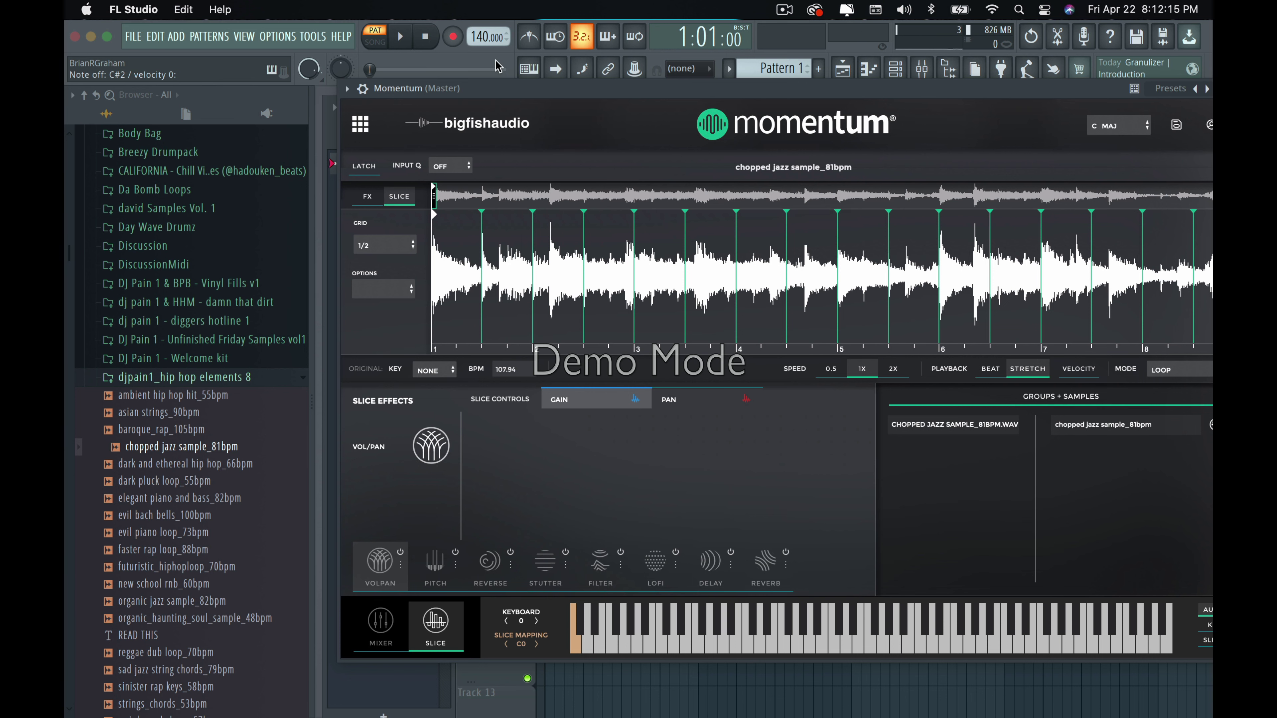
{"action": "left_click_drag", "start_coordinate": [482, 44], "coordinate": [482, 61]}
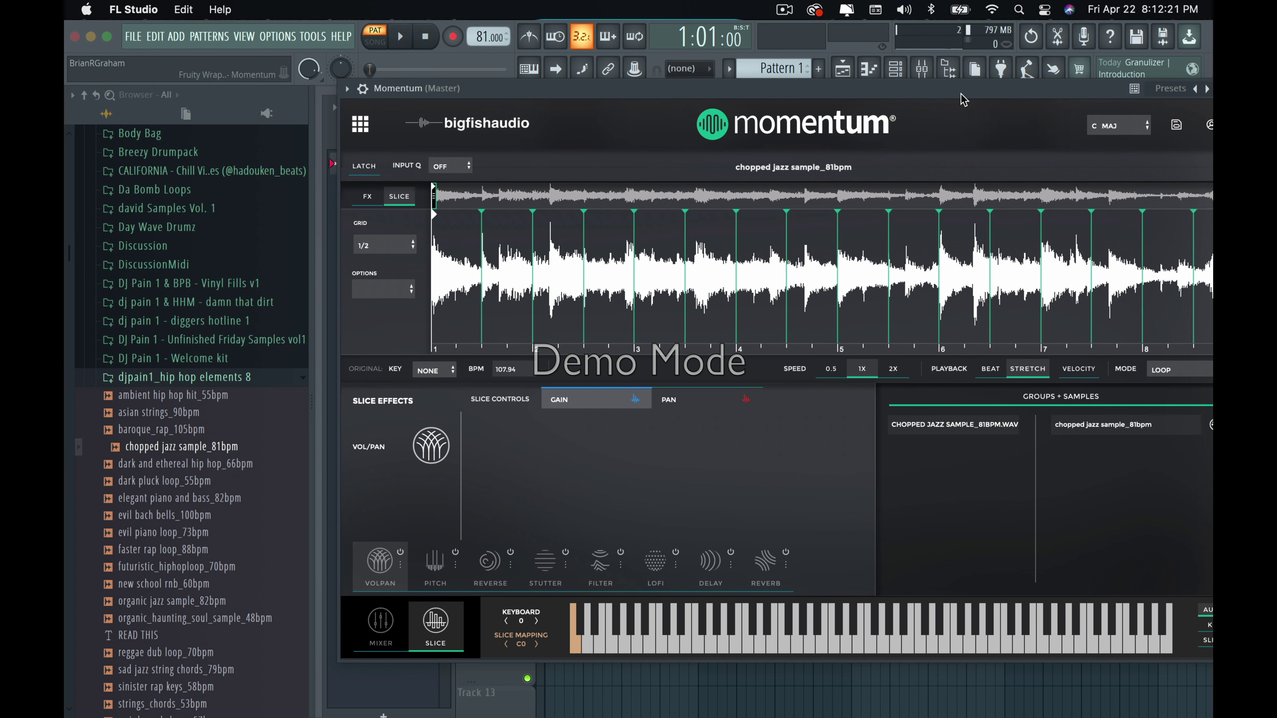
{"action": "left_click_drag", "start_coordinate": [960, 93], "coordinate": [788, 51]}
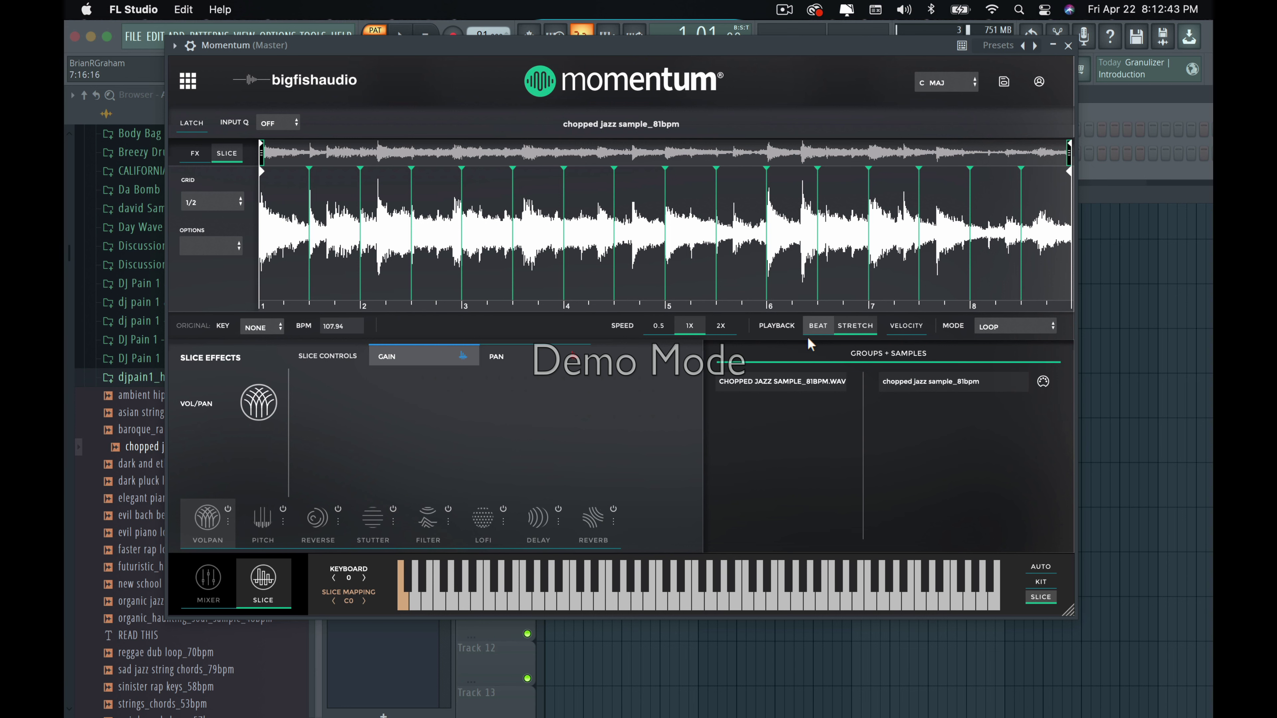
Shift the slice marker at bar 2 earlier onto the preceding transient and set the sample's mode to Shot.
{"action": "left_click", "coordinate": [201, 247]}
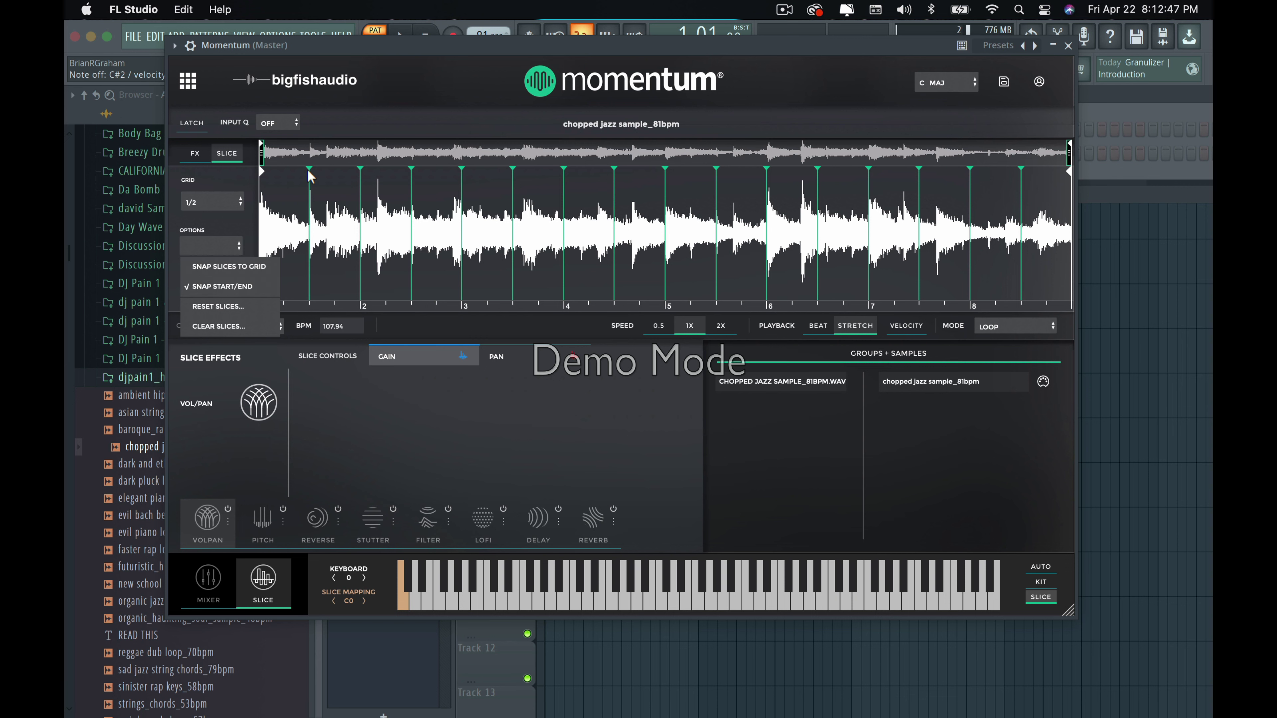
{"action": "left_click", "coordinate": [322, 172]}
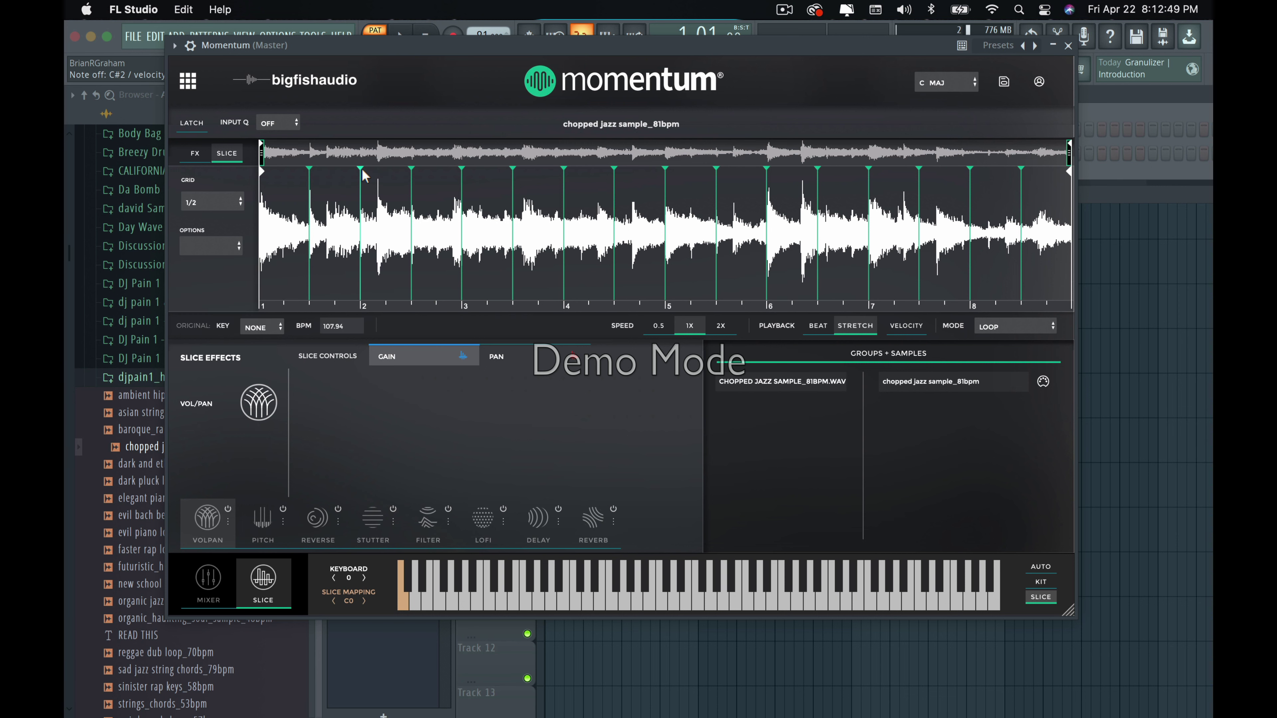
{"action": "left_click_drag", "start_coordinate": [360, 169], "coordinate": [346, 172]}
{"action": "left_click", "coordinate": [1023, 333]}
{"action": "left_click", "coordinate": [1002, 385]}
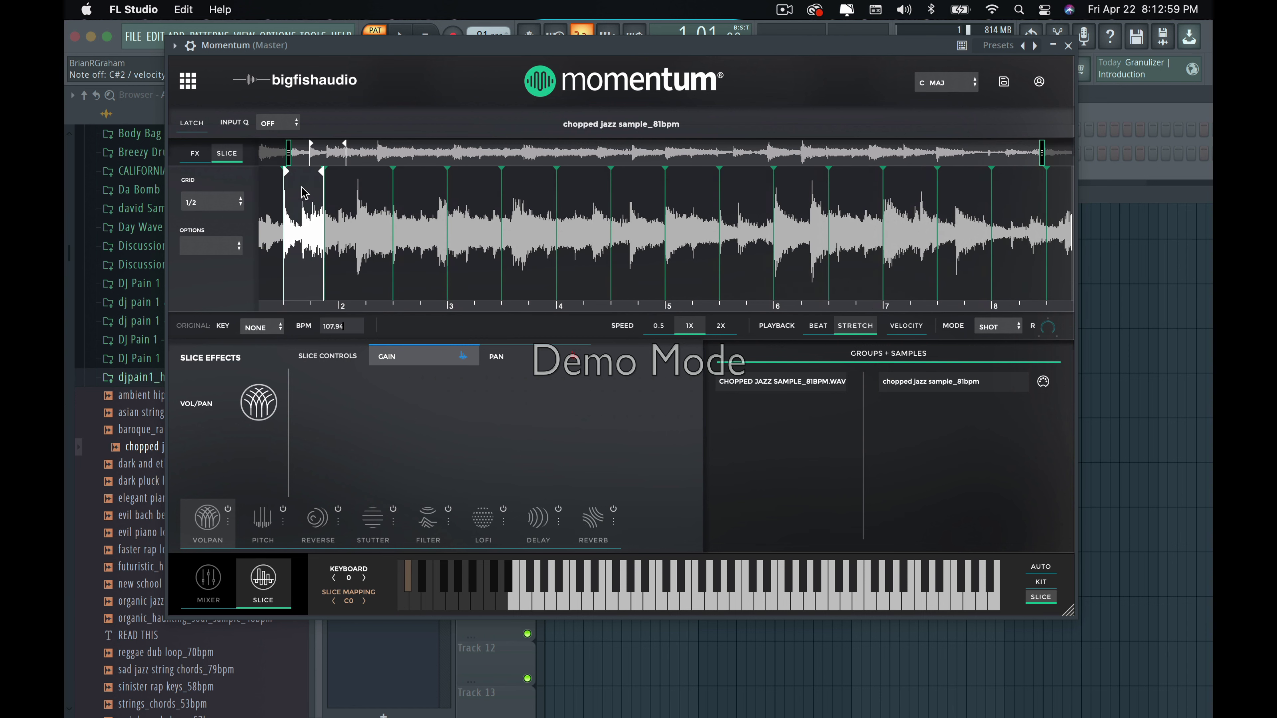
Align the slice markers from 2.3 to 4.3 with the waveform's transients by moving each to the start of its nearest hit.
{"action": "left_click_drag", "start_coordinate": [261, 154], "coordinate": [358, 157]}
{"action": "scroll", "coordinate": [336, 185], "scroll_direction": "up", "scroll_amount": 3}
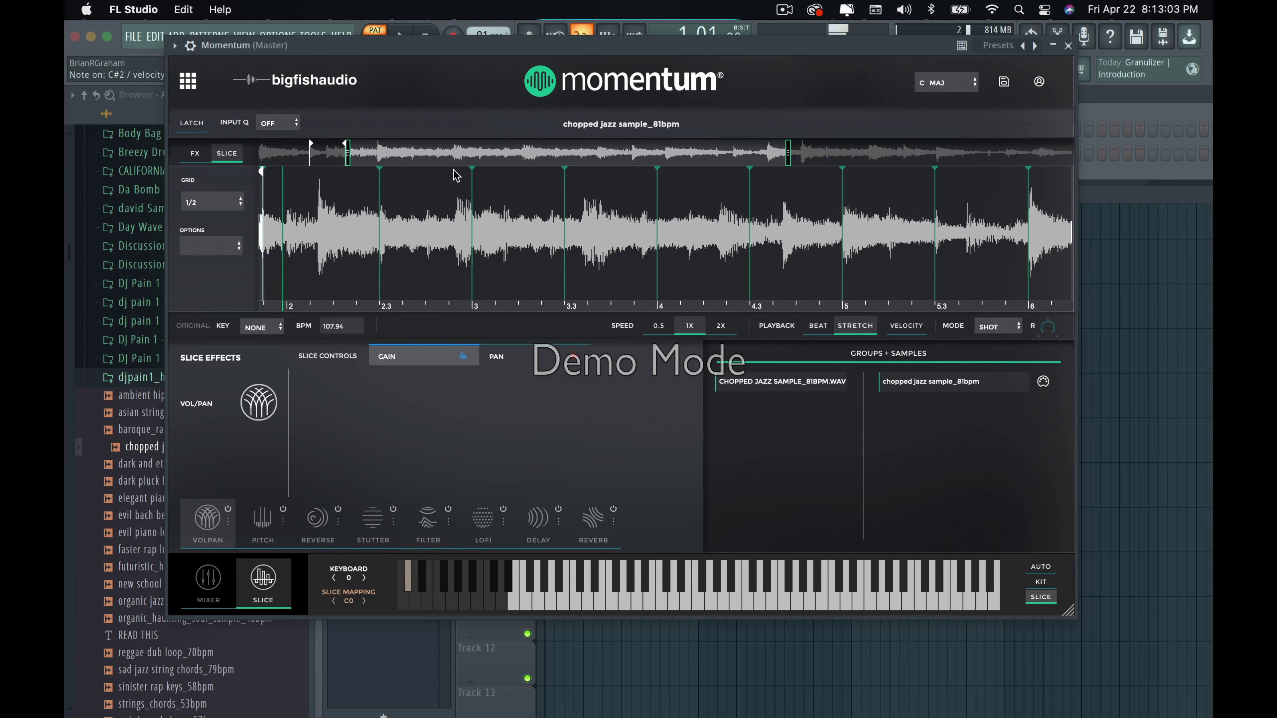
{"action": "scroll", "coordinate": [327, 211], "scroll_direction": "up", "scroll_amount": 2}
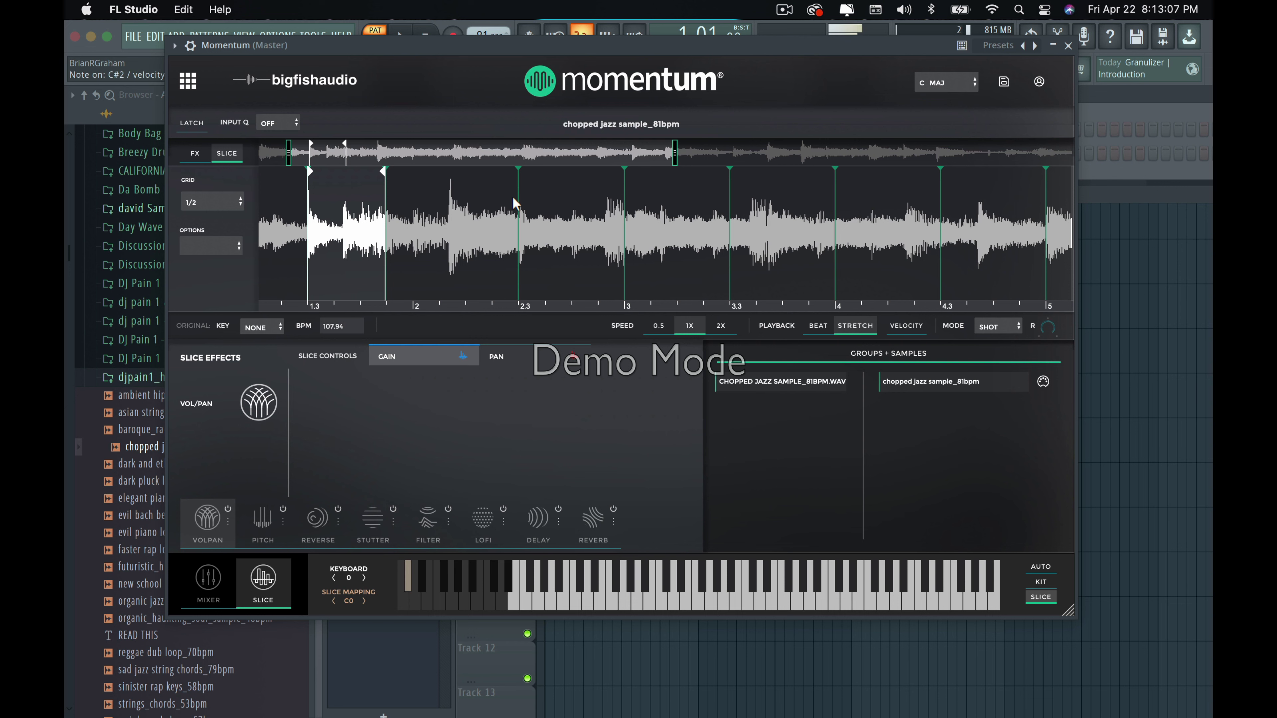
{"action": "left_click_drag", "start_coordinate": [518, 168], "coordinate": [450, 172]}
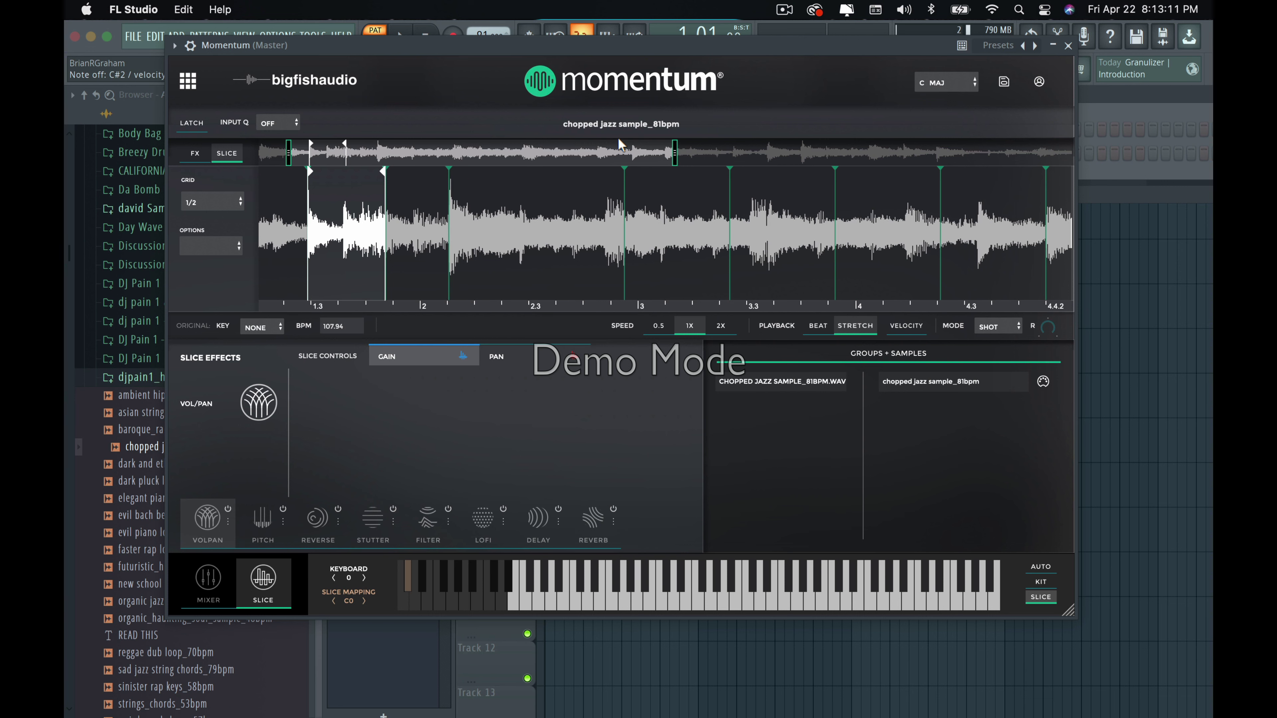
{"action": "left_click_drag", "start_coordinate": [623, 166], "coordinate": [605, 169]}
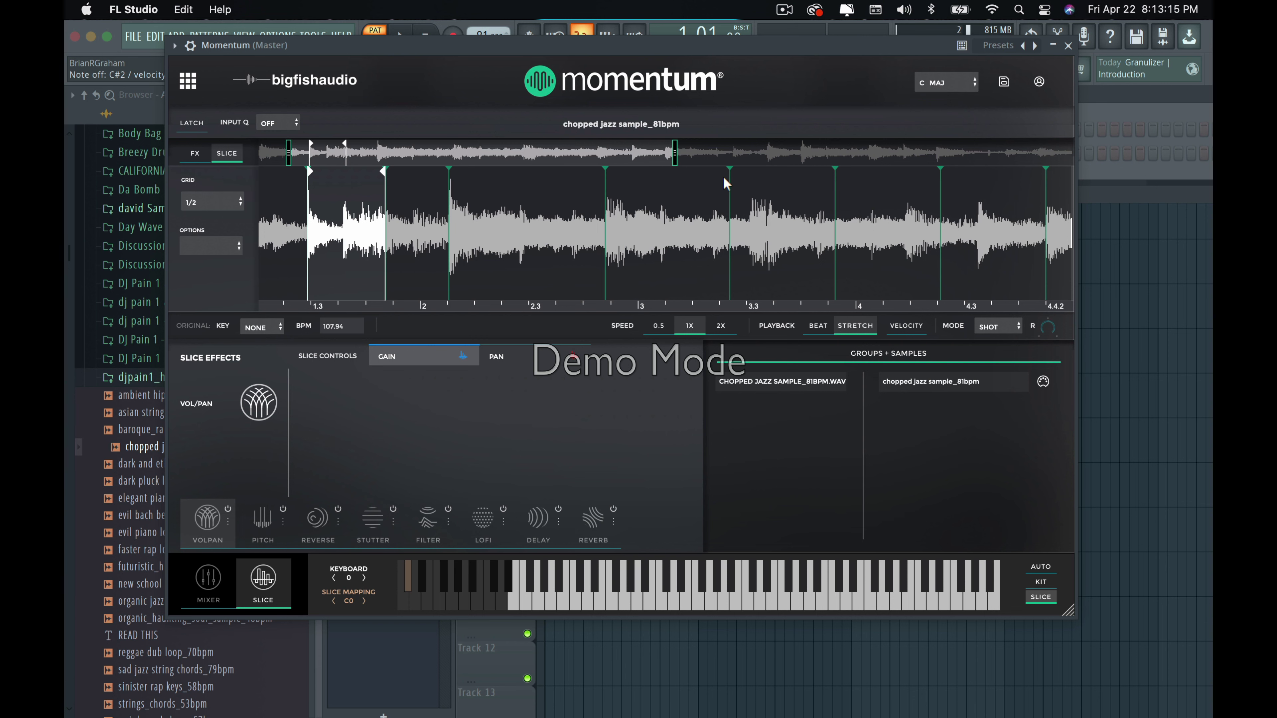
{"action": "left_click_drag", "start_coordinate": [725, 174], "coordinate": [748, 167]}
{"action": "left_click_drag", "start_coordinate": [834, 168], "coordinate": [818, 170]}
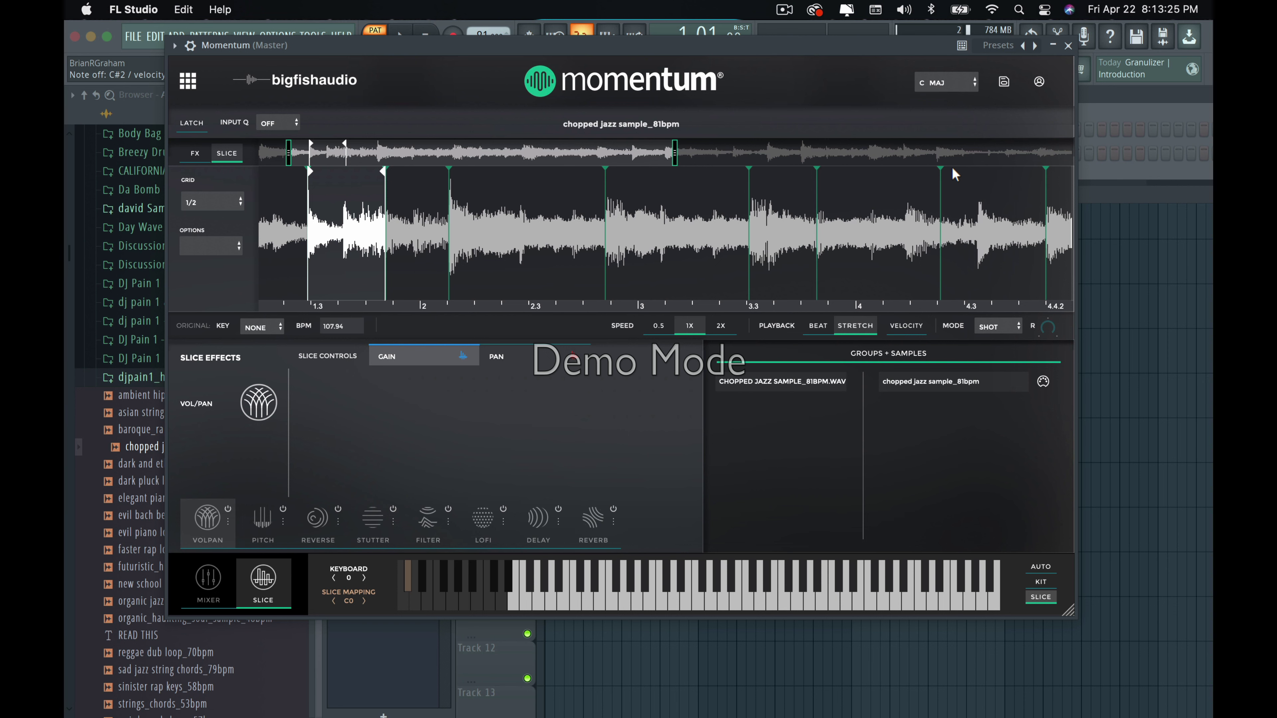
{"action": "left_click_drag", "start_coordinate": [940, 167], "coordinate": [905, 168]}
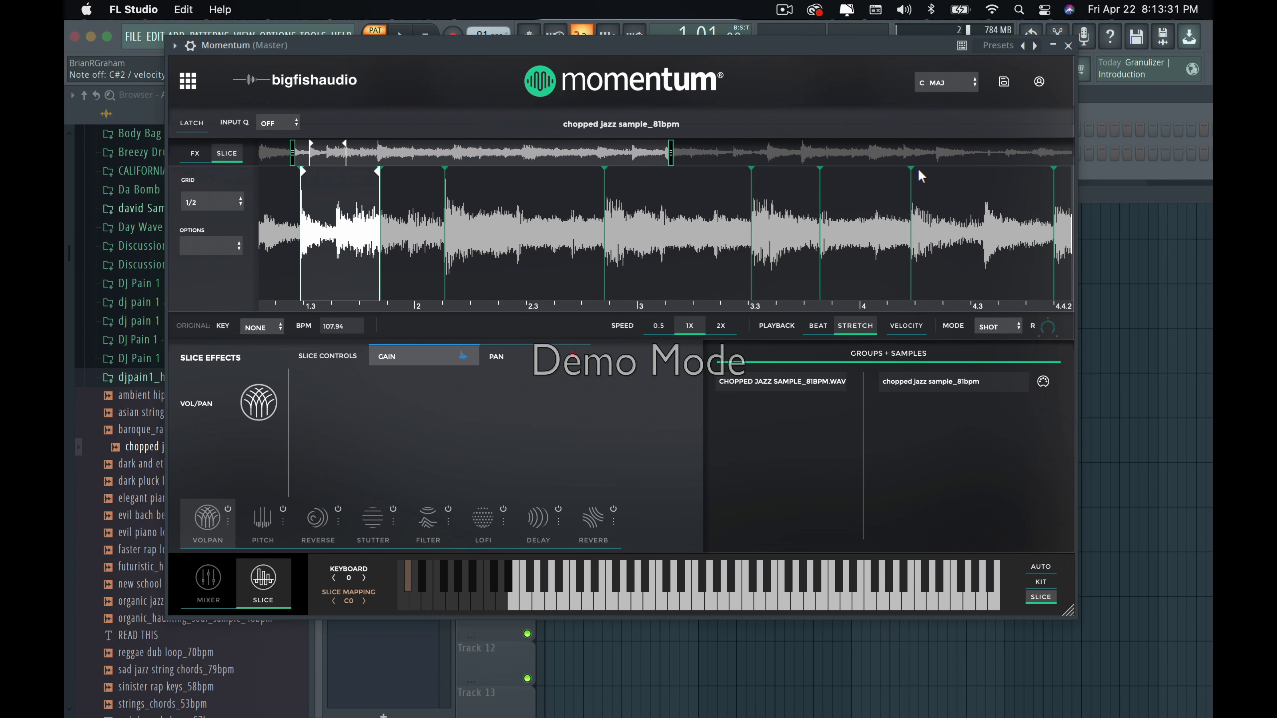
{"action": "mouse_move", "coordinate": [912, 168]}
{"action": "left_mouse_down"}
{"action": "mouse_move", "coordinate": [995, 170]}
{"action": "mouse_move", "coordinate": [983, 177]}
{"action": "left_mouse_up"}
{"action": "left_click_drag", "start_coordinate": [819, 176], "coordinate": [902, 178]}
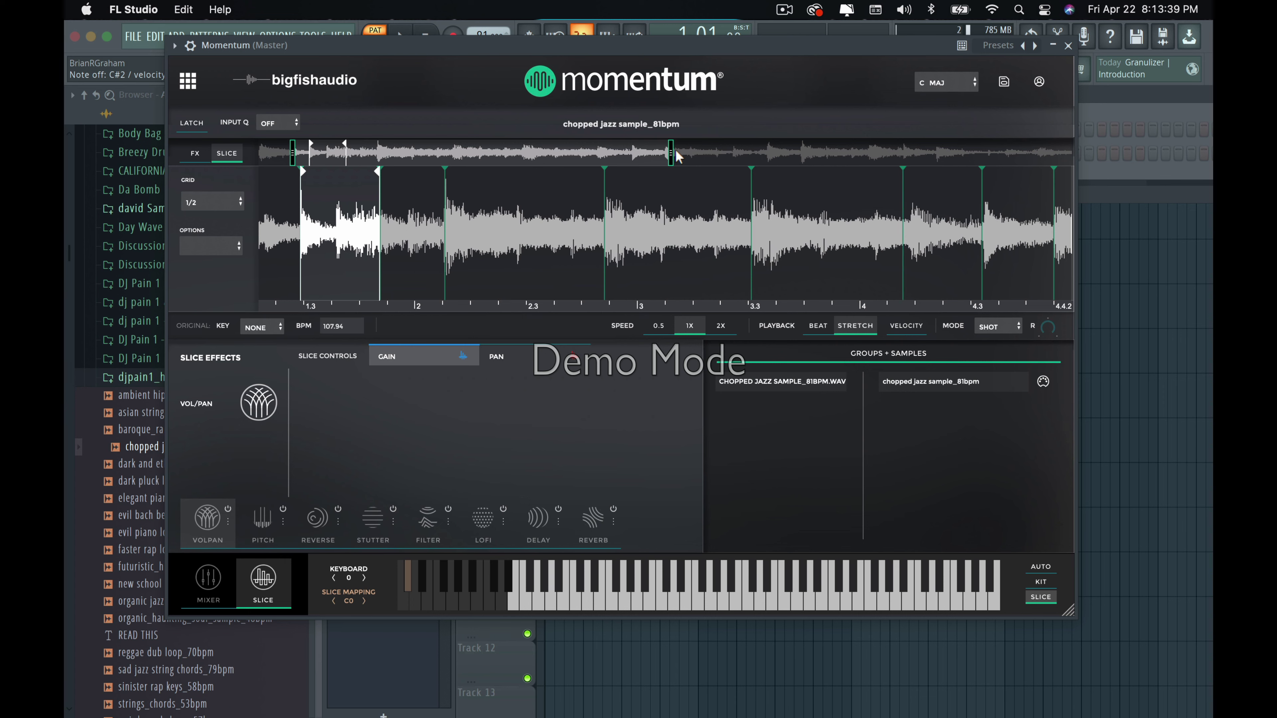
Align slice markers in the second half of the sample, from about bar 4 to bar 8.3, with the waveform's transients.
{"action": "left_click_drag", "start_coordinate": [660, 156], "coordinate": [851, 181]}
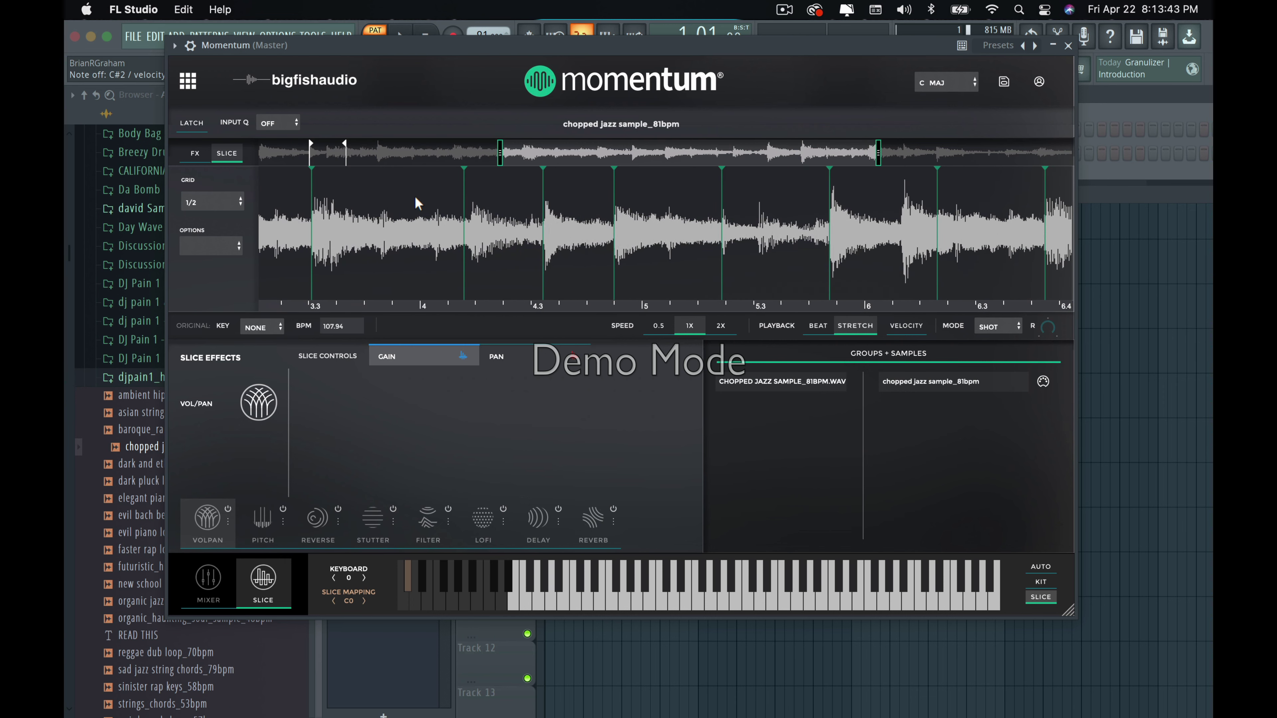
{"action": "scroll", "coordinate": [564, 148], "scroll_direction": "right", "scroll_amount": 3}
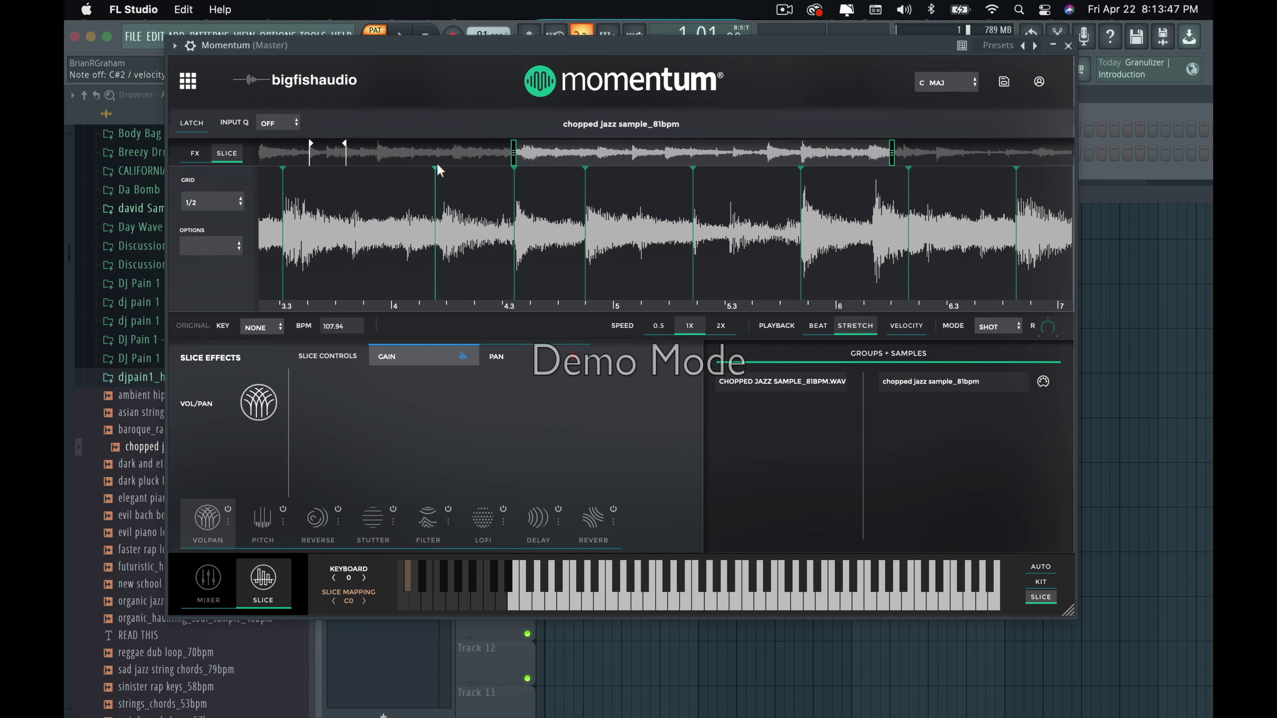
{"action": "left_click_drag", "start_coordinate": [436, 167], "coordinate": [440, 176]}
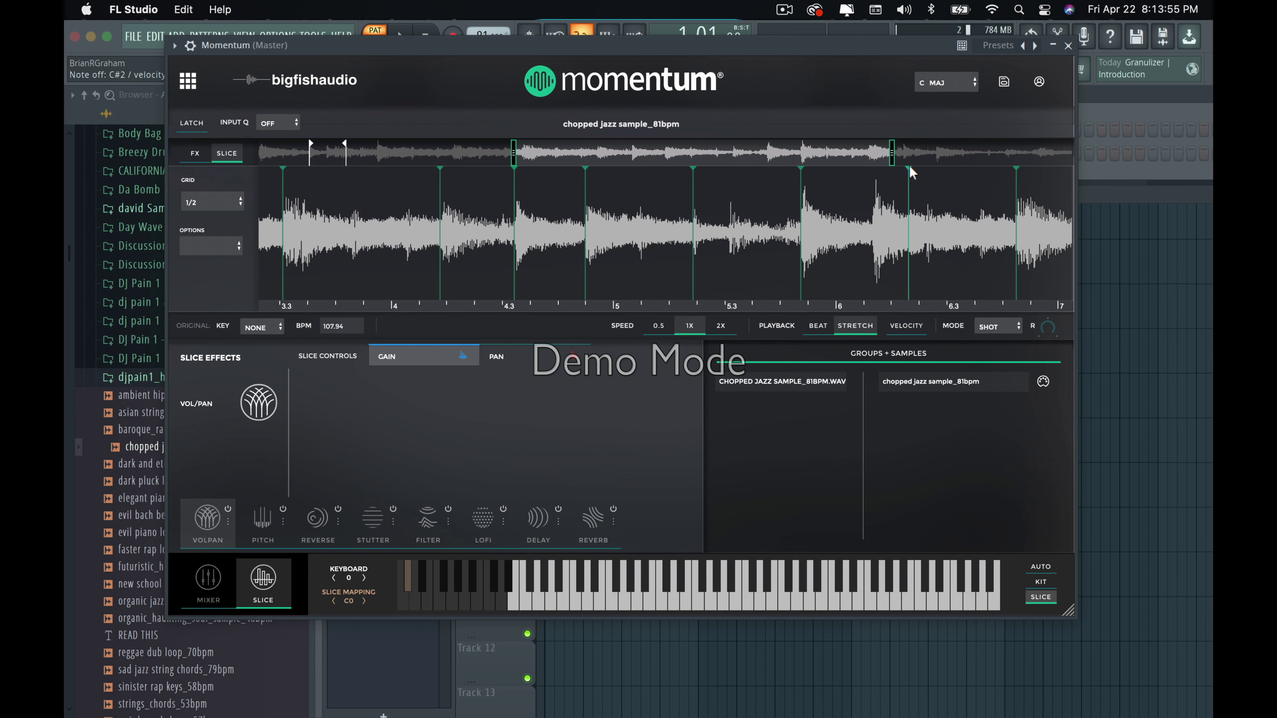
{"action": "mouse_move", "coordinate": [909, 167]}
{"action": "left_mouse_down"}
{"action": "mouse_move", "coordinate": [871, 171]}
{"action": "mouse_move", "coordinate": [878, 156]}
{"action": "mouse_move", "coordinate": [1040, 178]}
{"action": "left_mouse_up"}
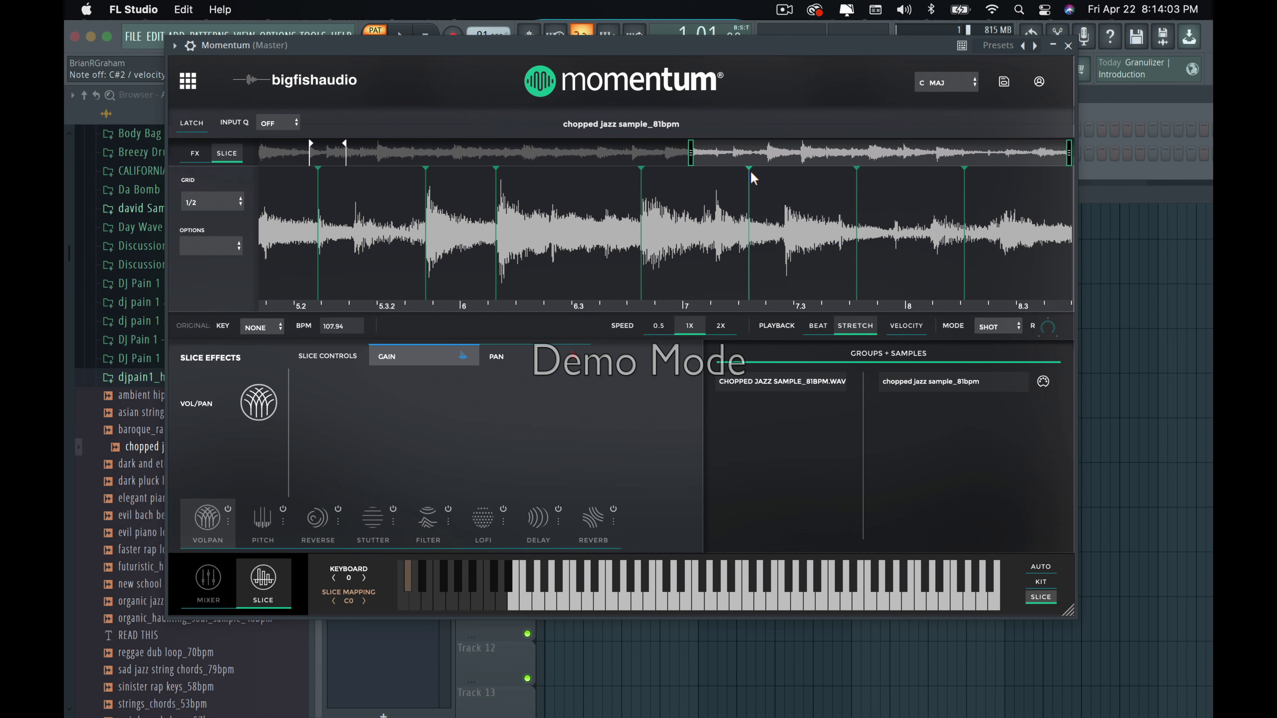
{"action": "left_click_drag", "start_coordinate": [748, 175], "coordinate": [714, 175]}
{"action": "left_click_drag", "start_coordinate": [856, 167], "coordinate": [782, 187]}
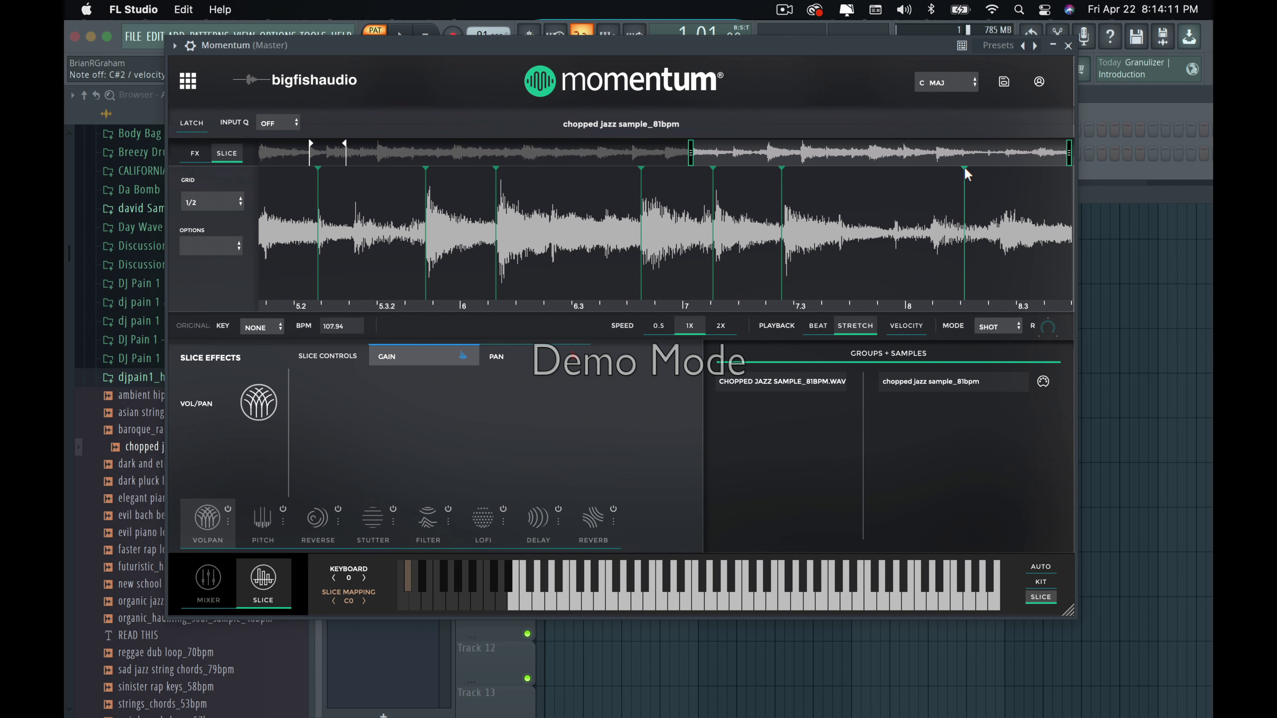
{"action": "left_click_drag", "start_coordinate": [963, 166], "coordinate": [929, 186]}
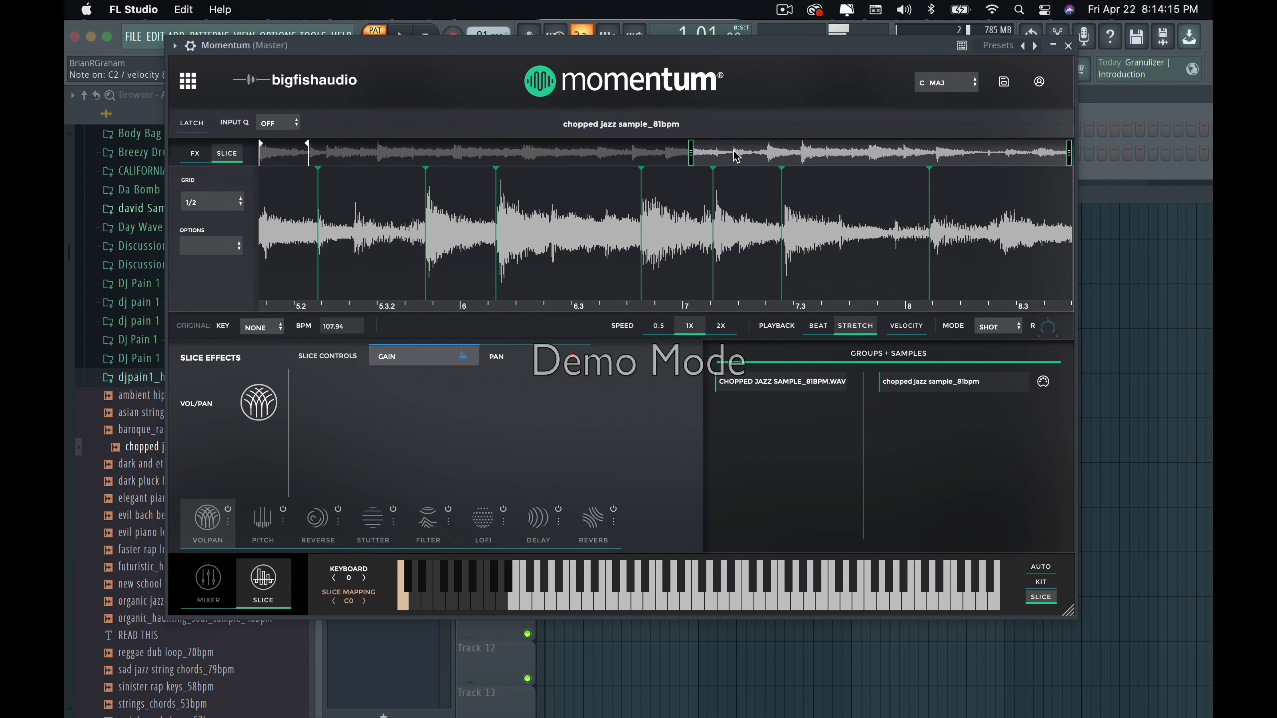
{"action": "left_click_drag", "start_coordinate": [691, 156], "coordinate": [262, 154]}
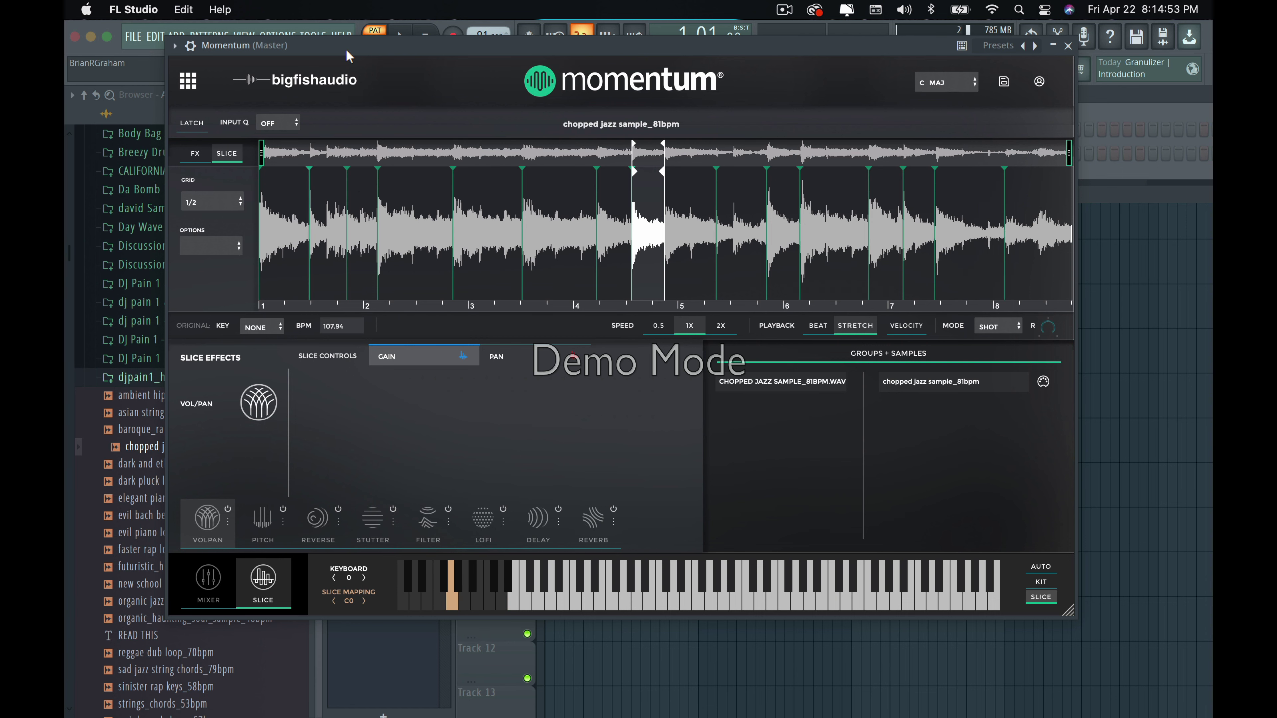
Move the Momentum window down clear of the channel rack and collapse the BeatsDrive folder in the browser.
{"action": "left_click_drag", "start_coordinate": [346, 48], "coordinate": [444, 275]}
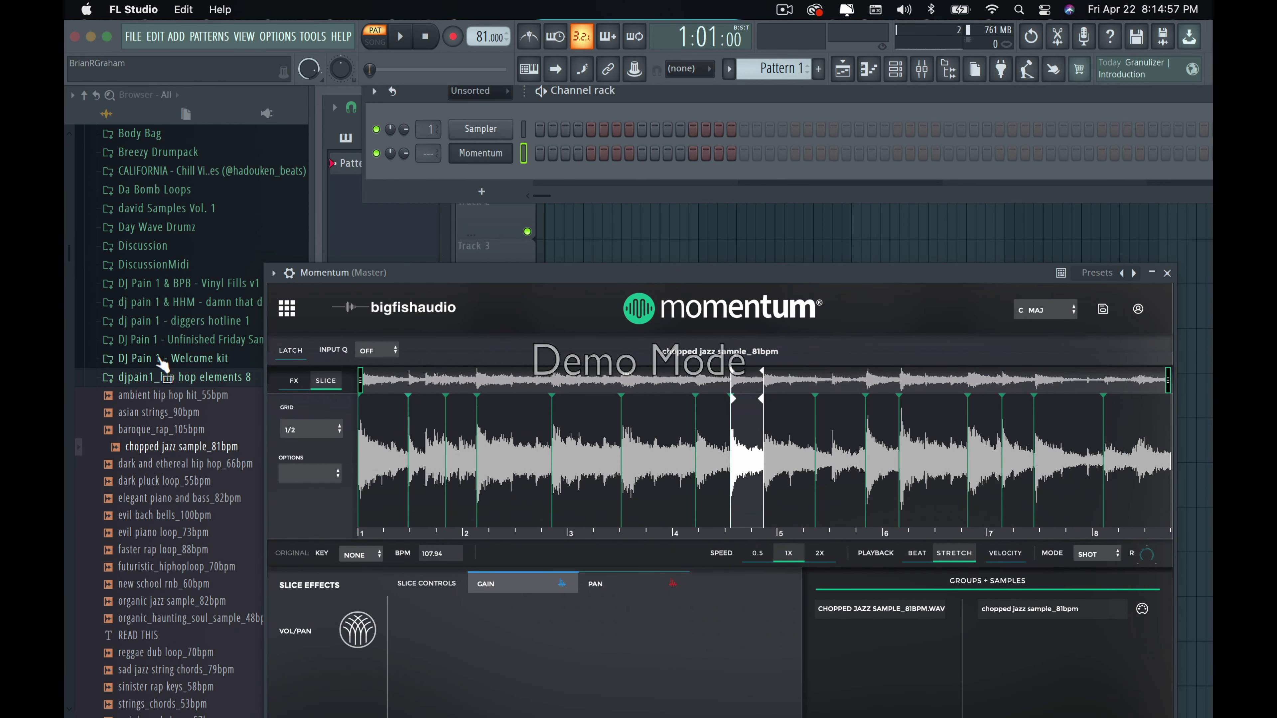
{"action": "scroll", "coordinate": [188, 336], "scroll_direction": "down", "scroll_amount": 3}
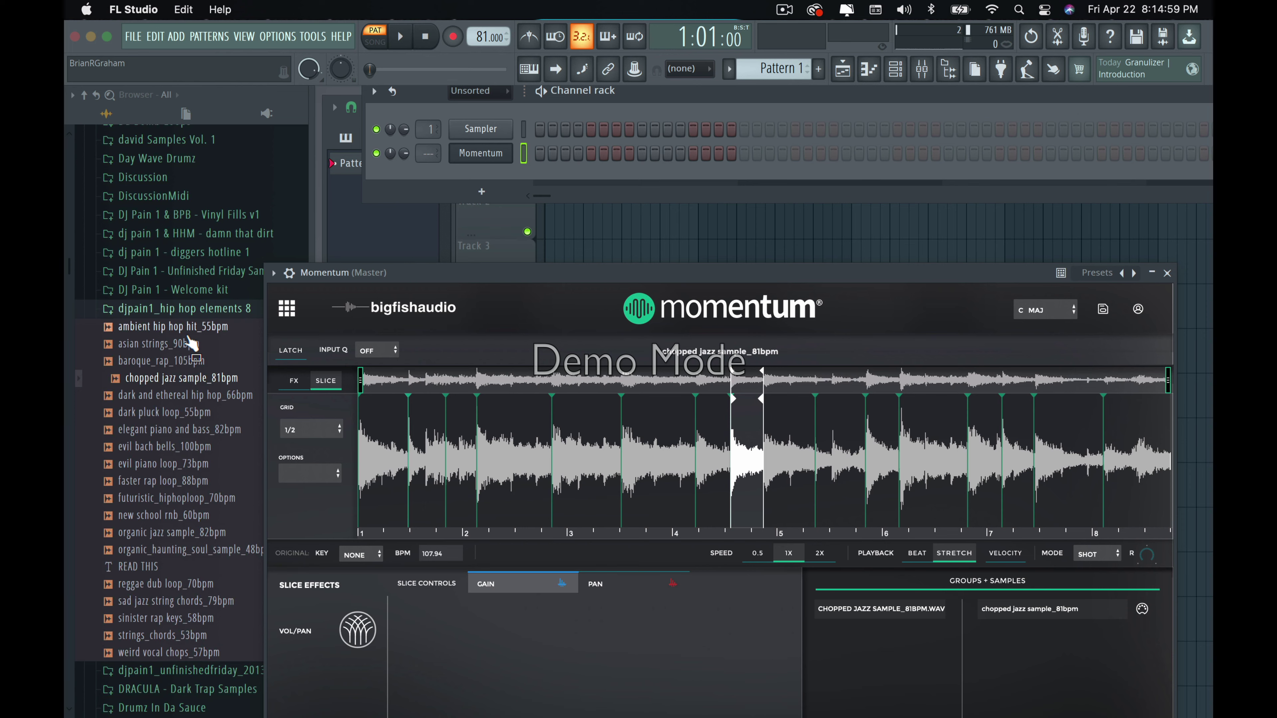
{"action": "scroll", "coordinate": [189, 339], "scroll_direction": "up", "scroll_amount": 15}
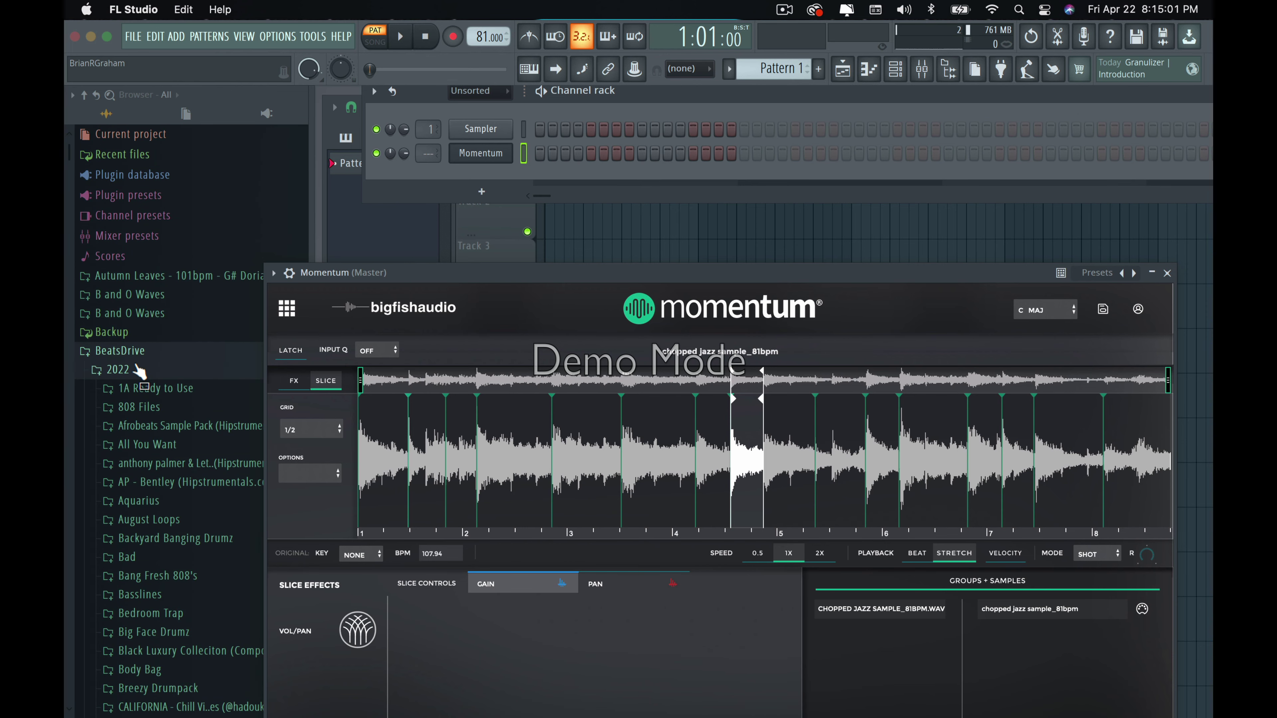
{"action": "left_click", "coordinate": [136, 352]}
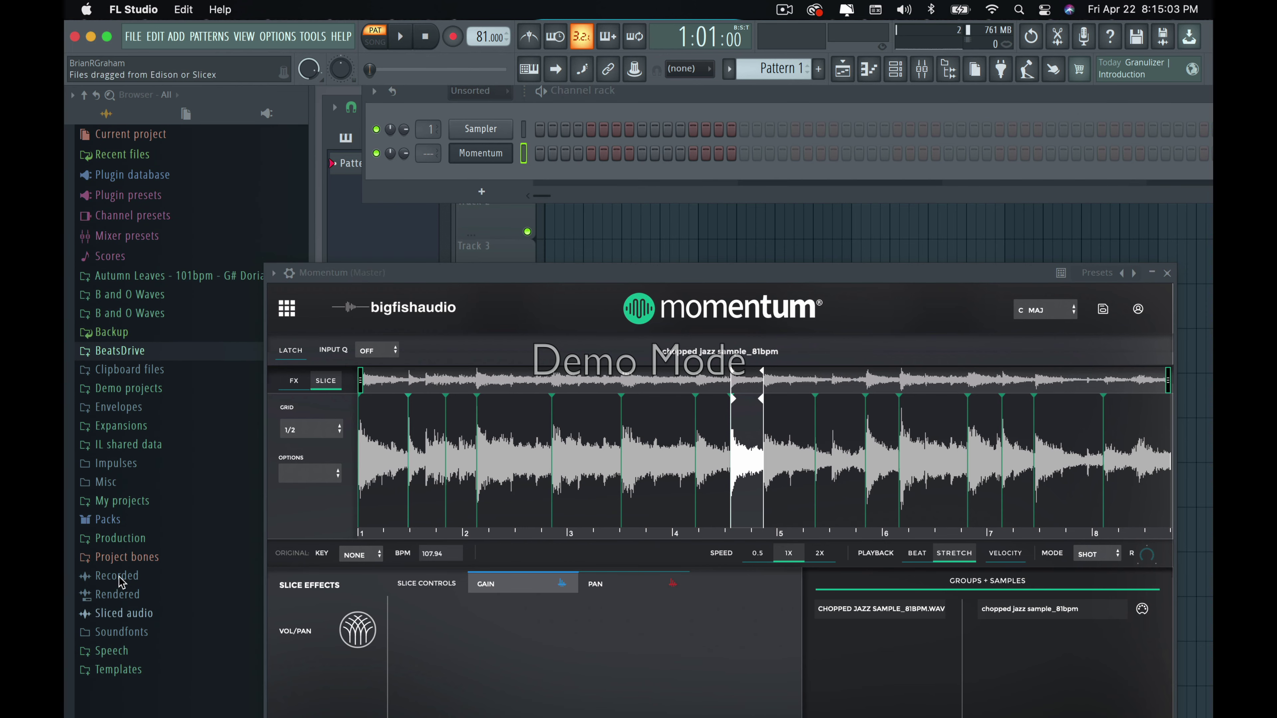
Expand the Production folder, its FLP Files subfolder and the BOP (1) project folder to see their contents.
{"action": "left_click", "coordinate": [123, 538]}
{"action": "scroll", "coordinate": [176, 452], "scroll_direction": "down", "scroll_amount": 10}
{"action": "left_click", "coordinate": [125, 242]}
{"action": "scroll", "coordinate": [151, 352], "scroll_direction": "down", "scroll_amount": 2}
{"action": "left_click", "coordinate": [141, 247]}
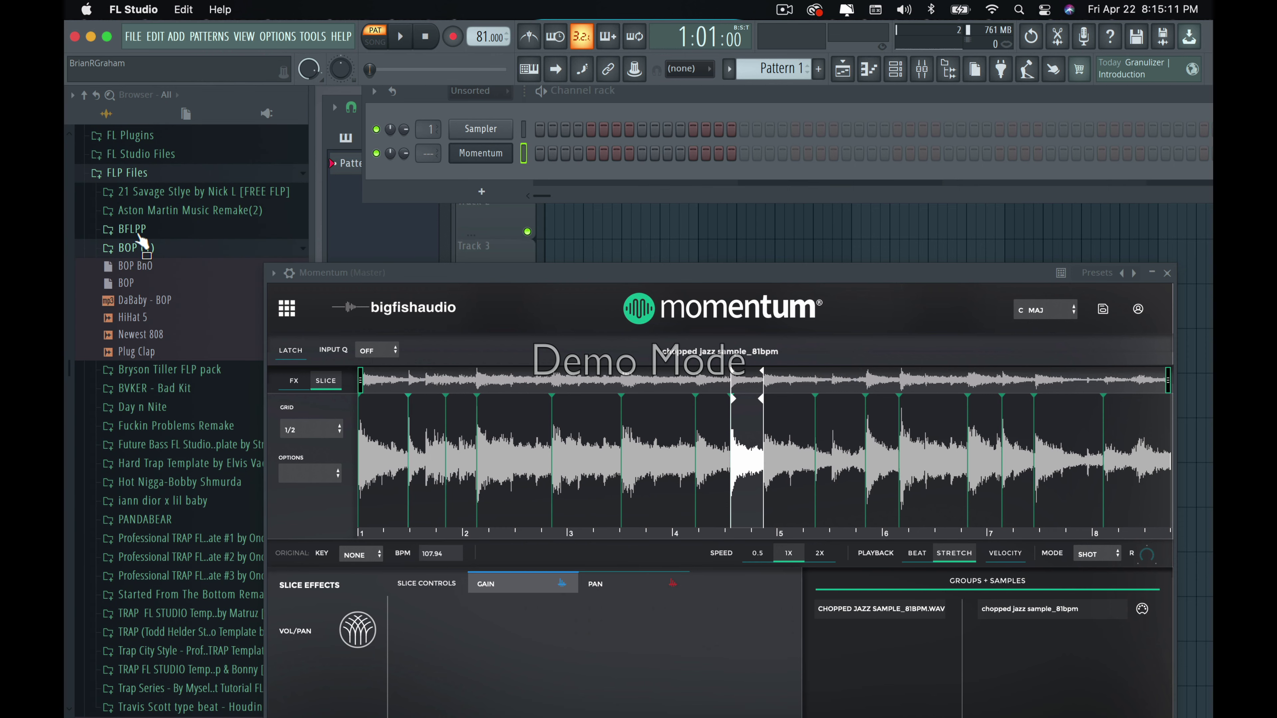
Open the BFLPP folder, audition snare (15) and look through the remaining project folders in FLP Files.
{"action": "left_click", "coordinate": [138, 233]}
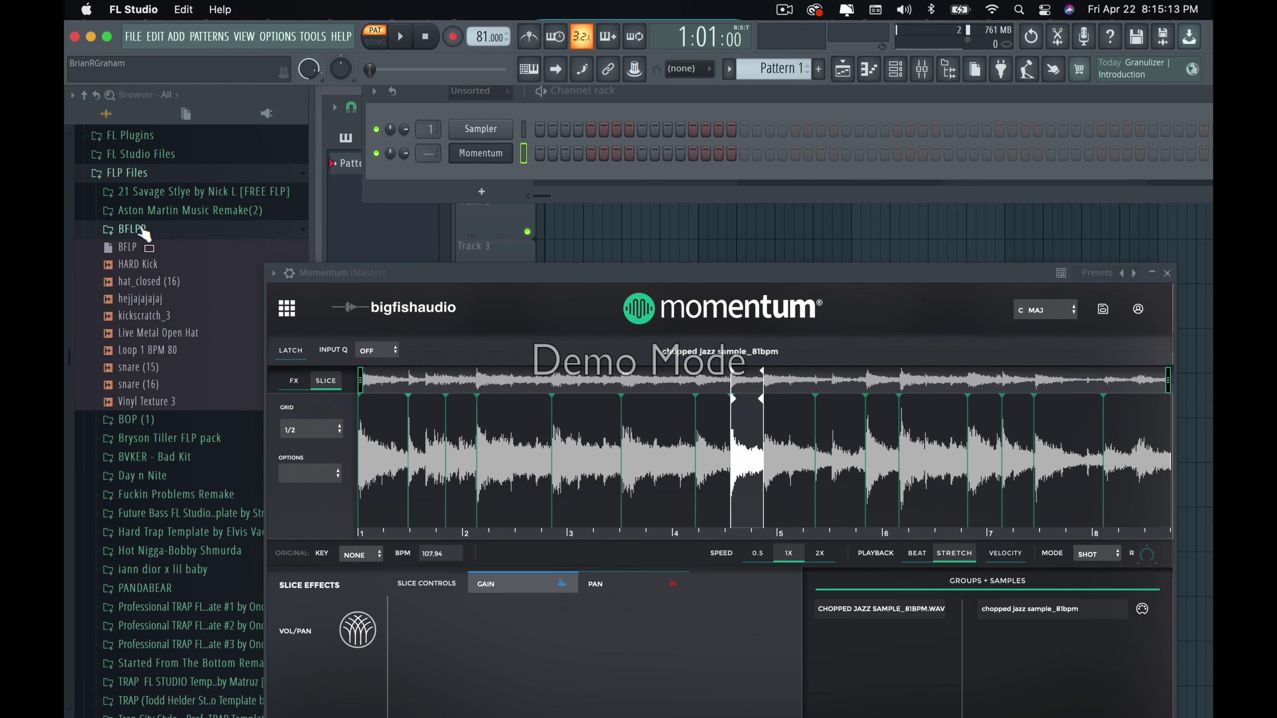
{"action": "left_click", "coordinate": [142, 230]}
{"action": "left_click", "coordinate": [133, 229]}
{"action": "left_click", "coordinate": [166, 366]}
{"action": "scroll", "coordinate": [177, 370], "scroll_direction": "down", "scroll_amount": 4}
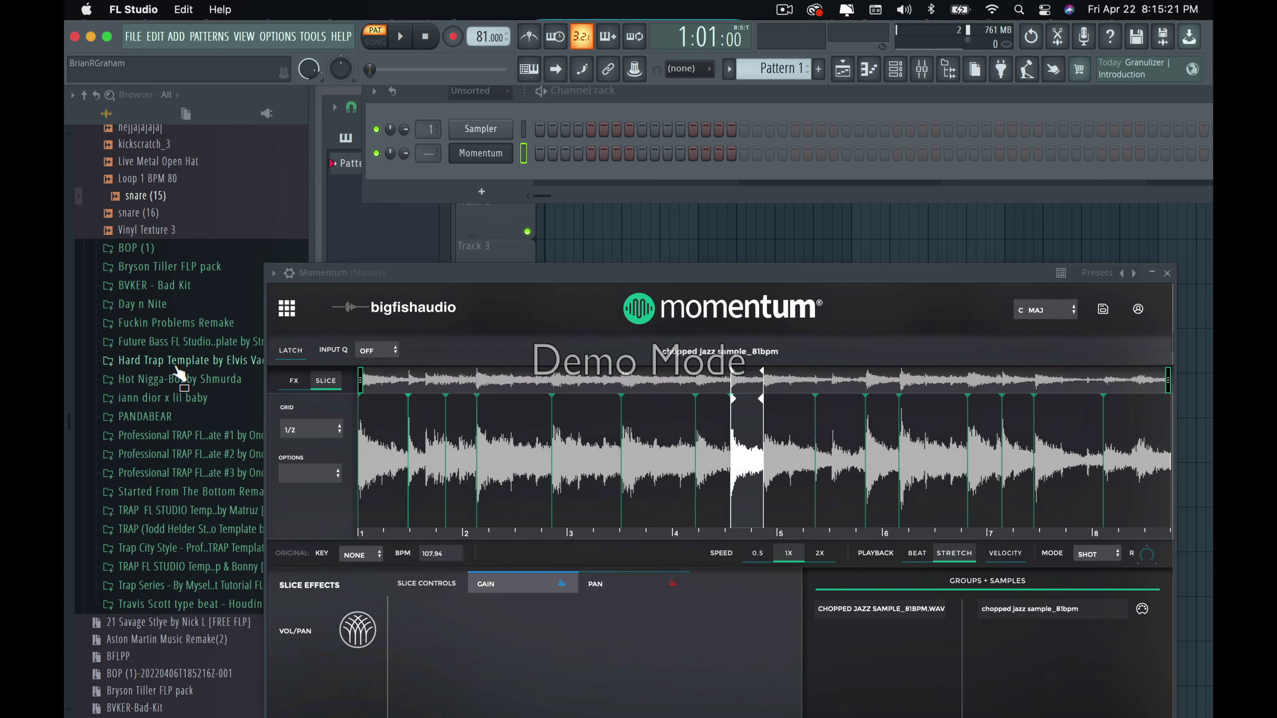
{"action": "scroll", "coordinate": [209, 342], "scroll_direction": "down", "scroll_amount": 4}
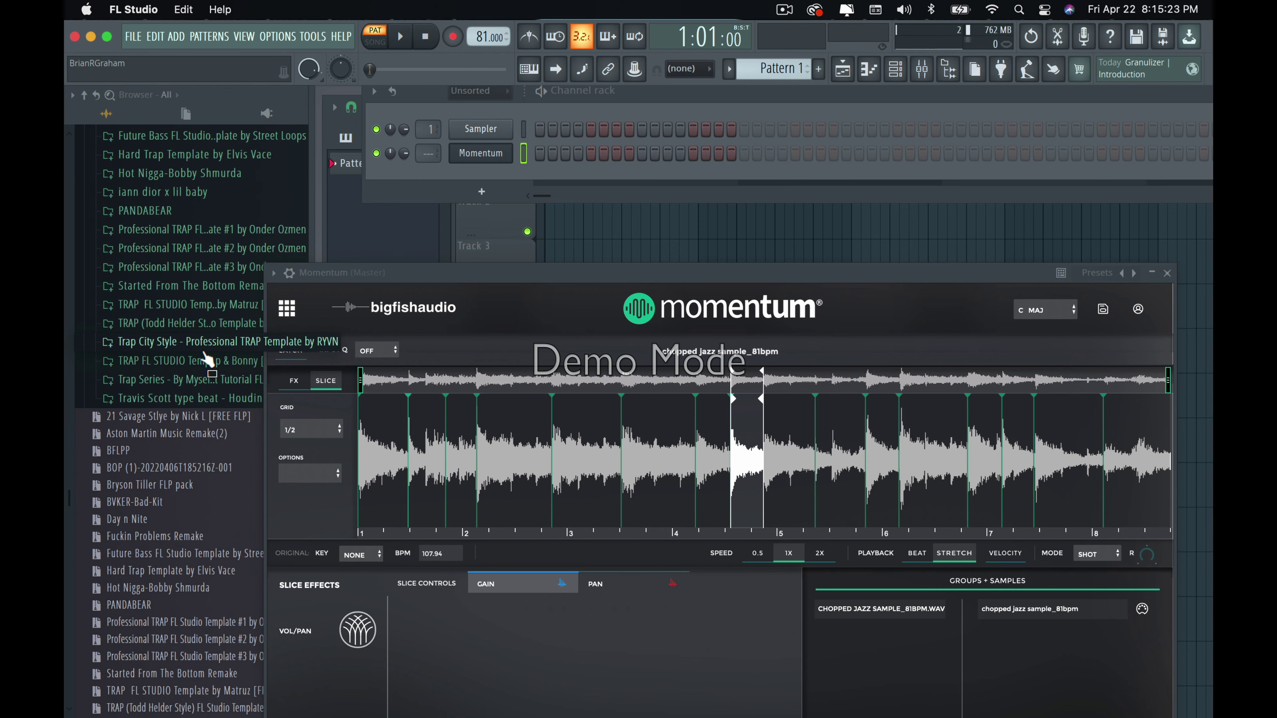
{"action": "scroll", "coordinate": [207, 359], "scroll_direction": "up", "scroll_amount": 4}
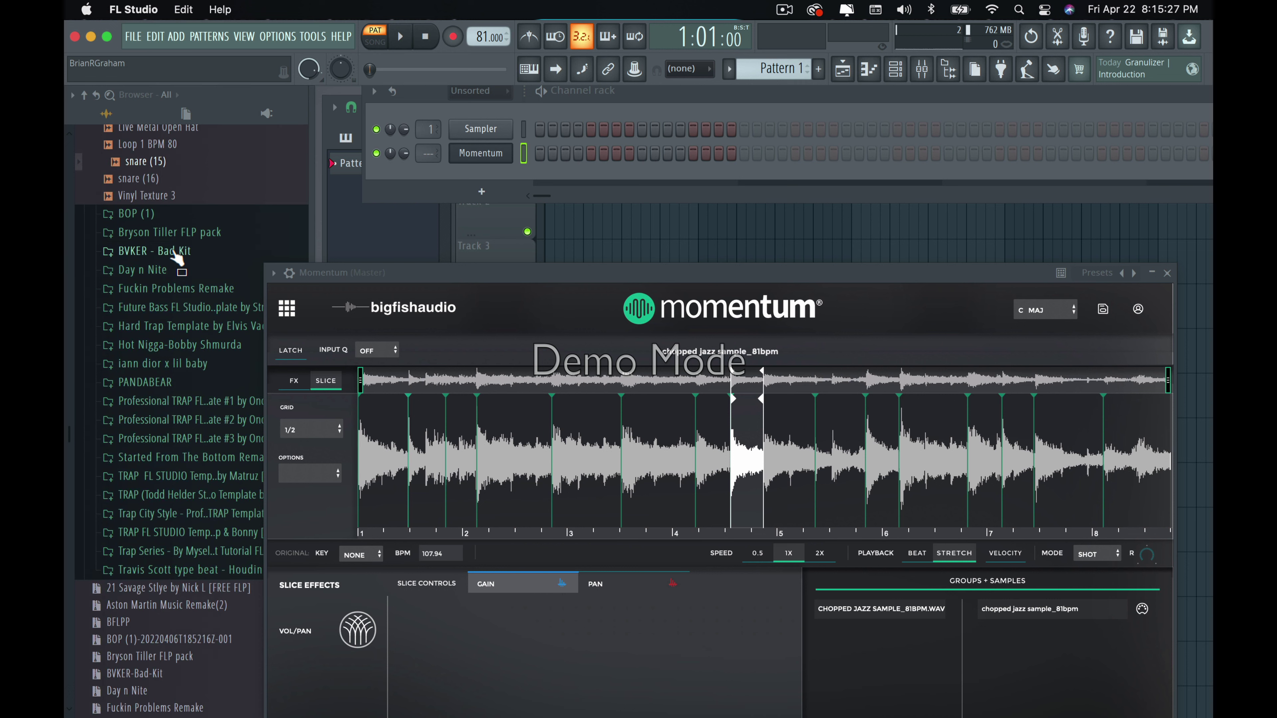
Collapse the BFLPP folder and expand the Aston Martin Music Remake(2) folder.
{"action": "left_click", "coordinate": [178, 249]}
{"action": "left_click", "coordinate": [200, 177]}
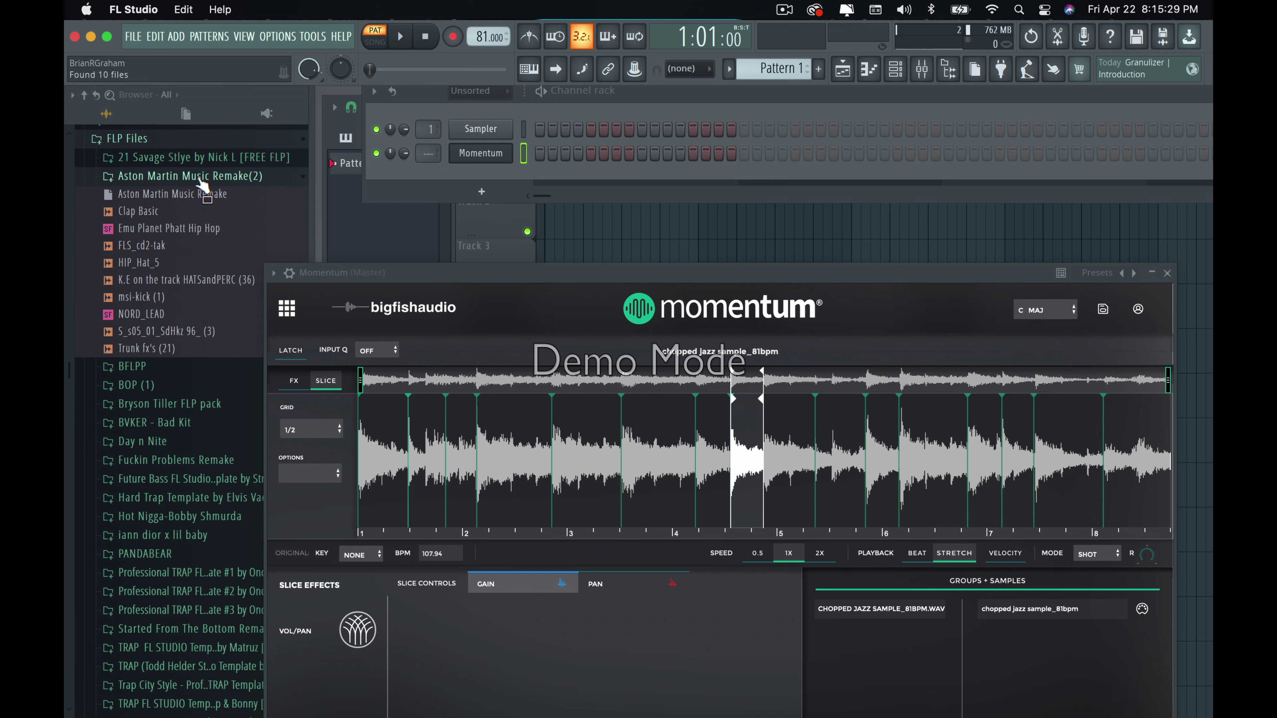
{"action": "left_click", "coordinate": [199, 178]}
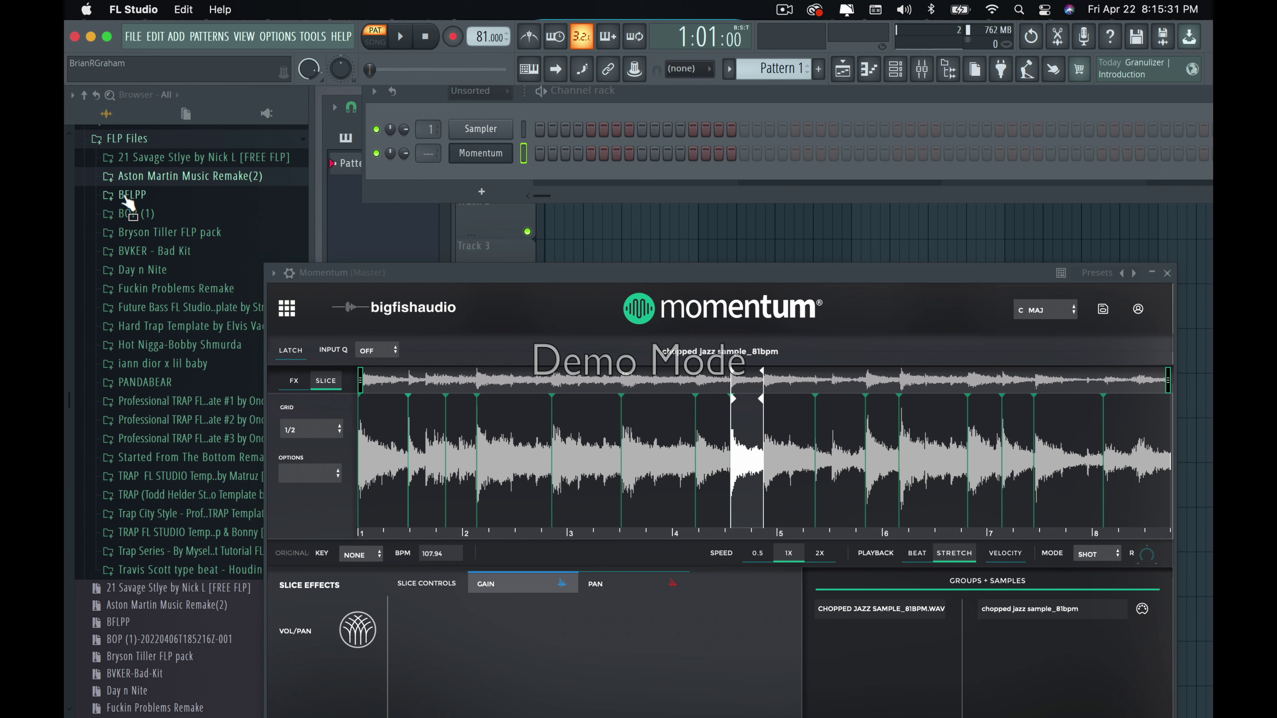
{"action": "left_click", "coordinate": [163, 177]}
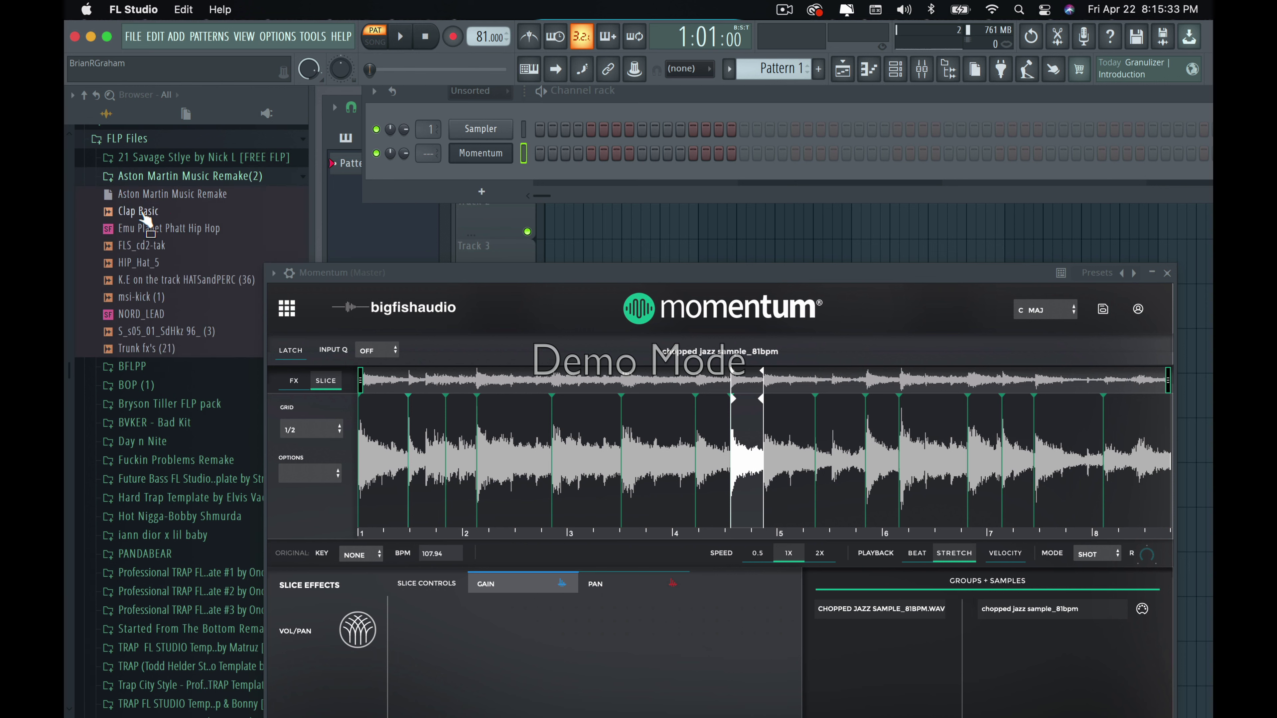
Audition the hat, percussion, kick, snare, clap and FLS_cd2-tak sounds in the Aston Martin Music Remake(2) folder.
{"action": "left_click", "coordinate": [151, 264]}
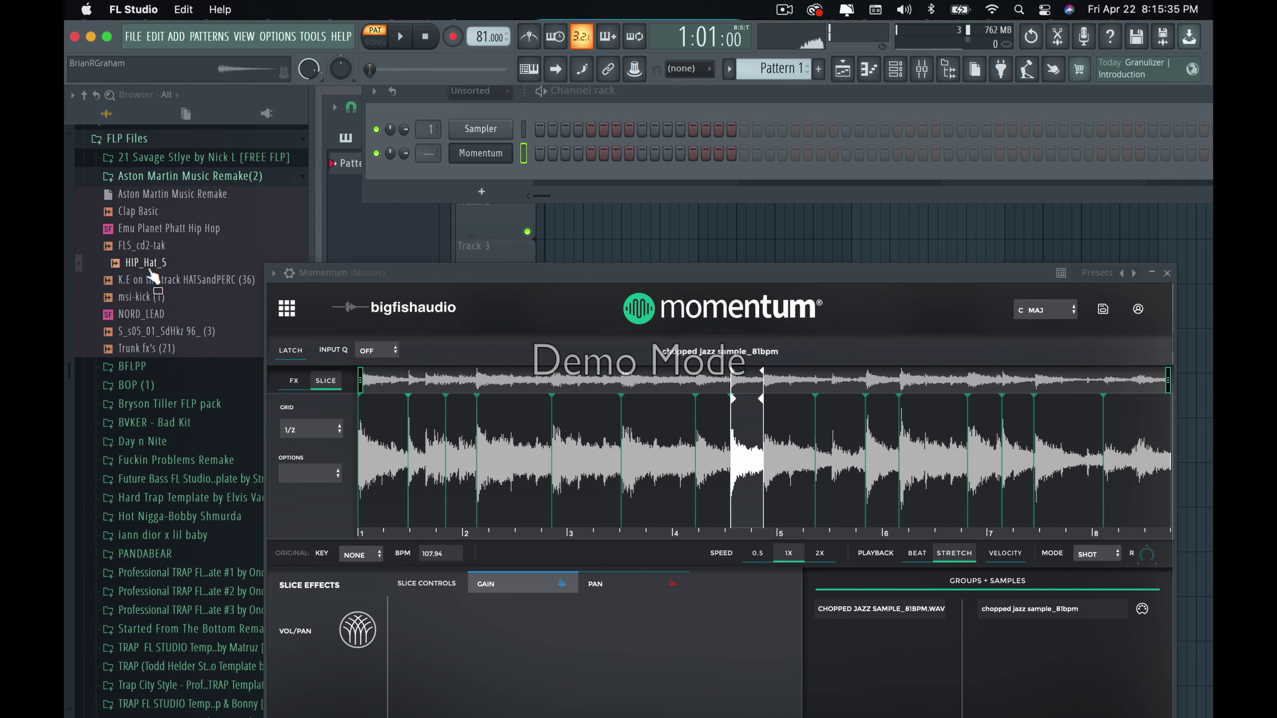
{"action": "left_click", "coordinate": [152, 279]}
{"action": "left_click", "coordinate": [151, 297]}
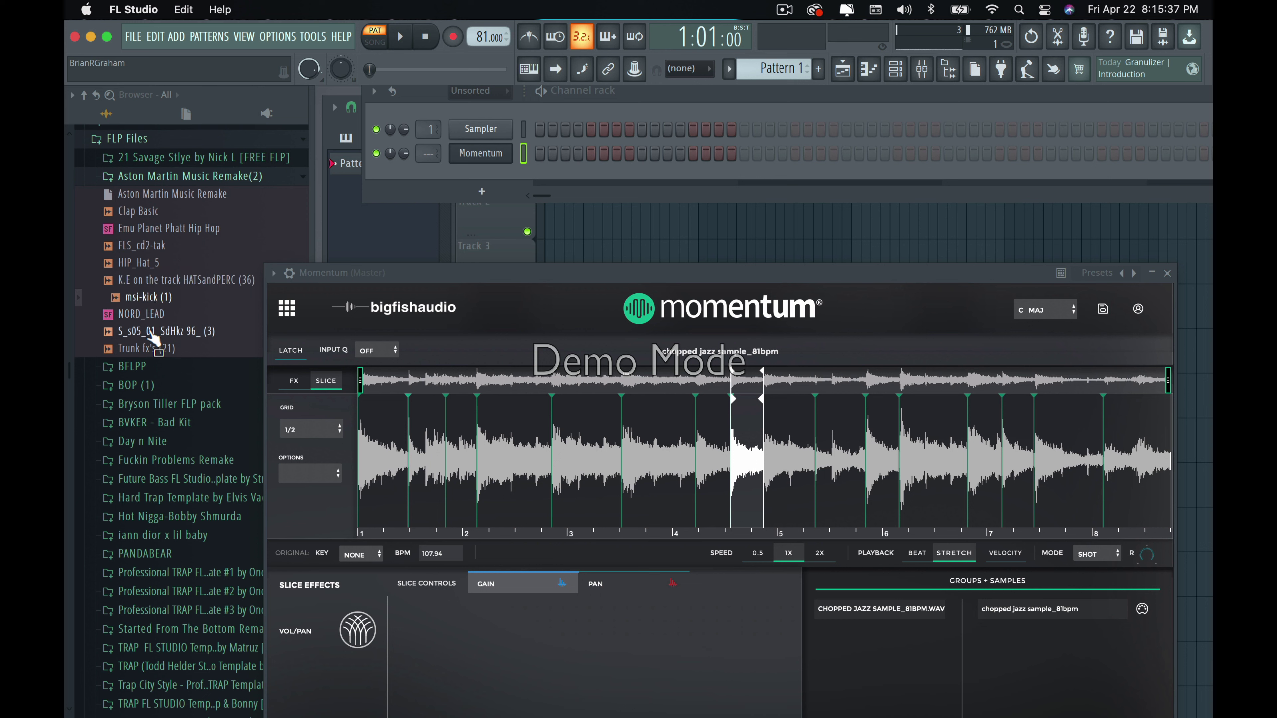
{"action": "left_click", "coordinate": [151, 332]}
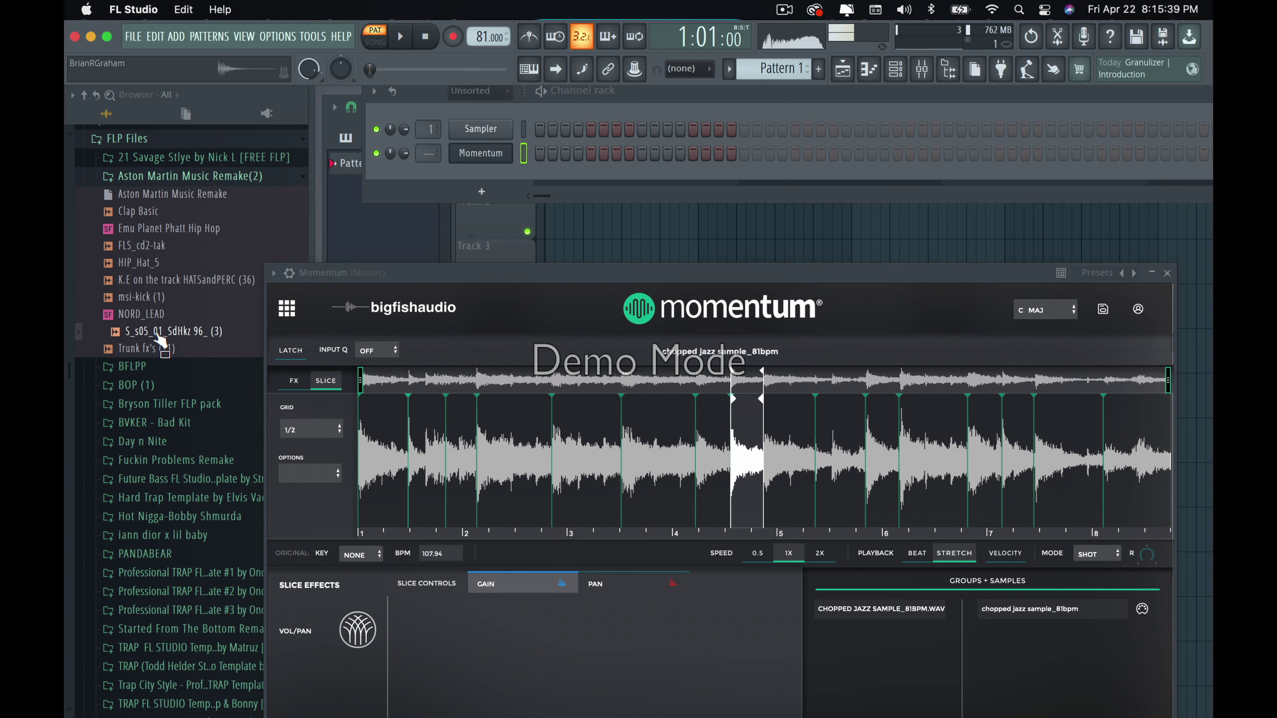
{"action": "left_click", "coordinate": [144, 297]}
{"action": "left_click", "coordinate": [146, 264]}
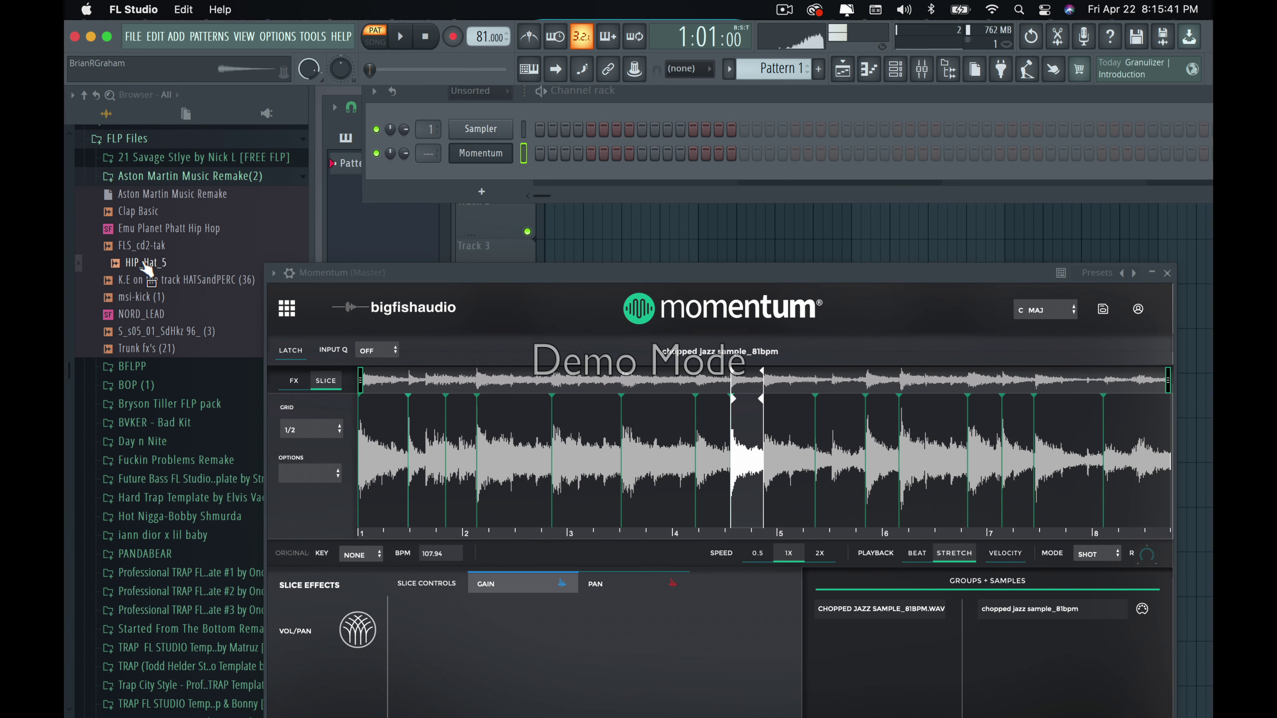
{"action": "left_click", "coordinate": [149, 330]}
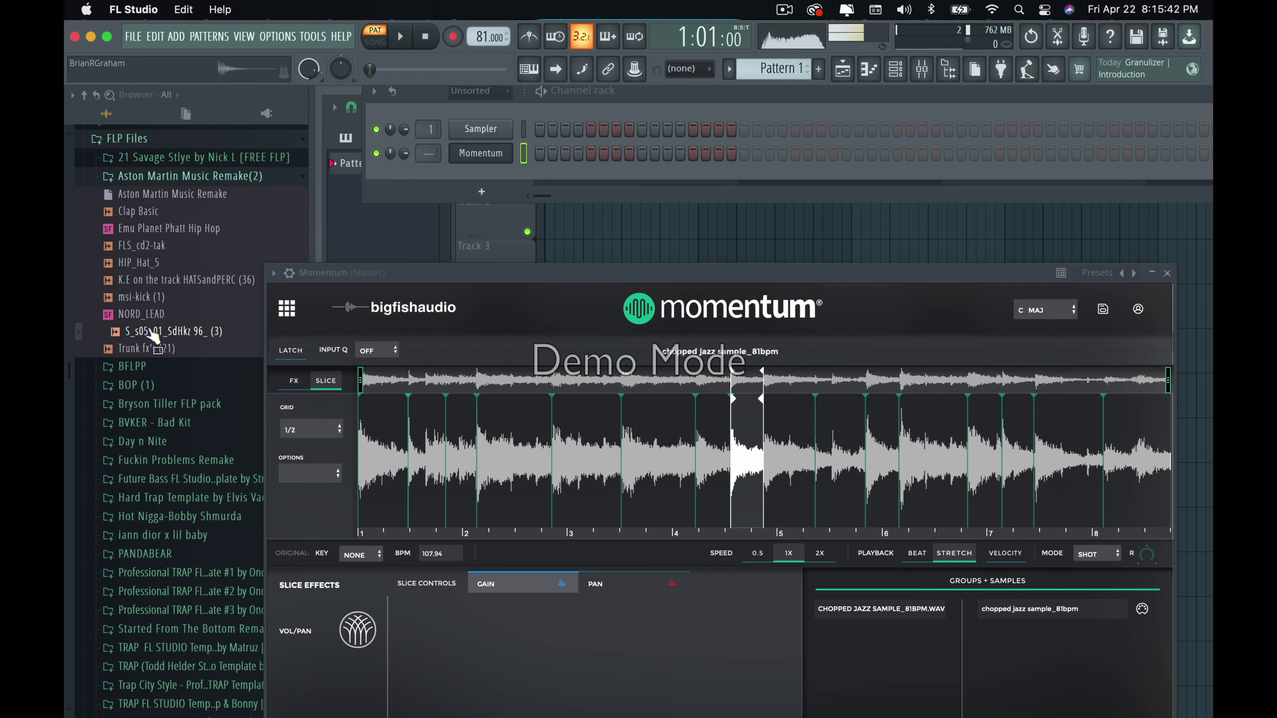
{"action": "left_click", "coordinate": [143, 211]}
{"action": "left_click", "coordinate": [147, 228]}
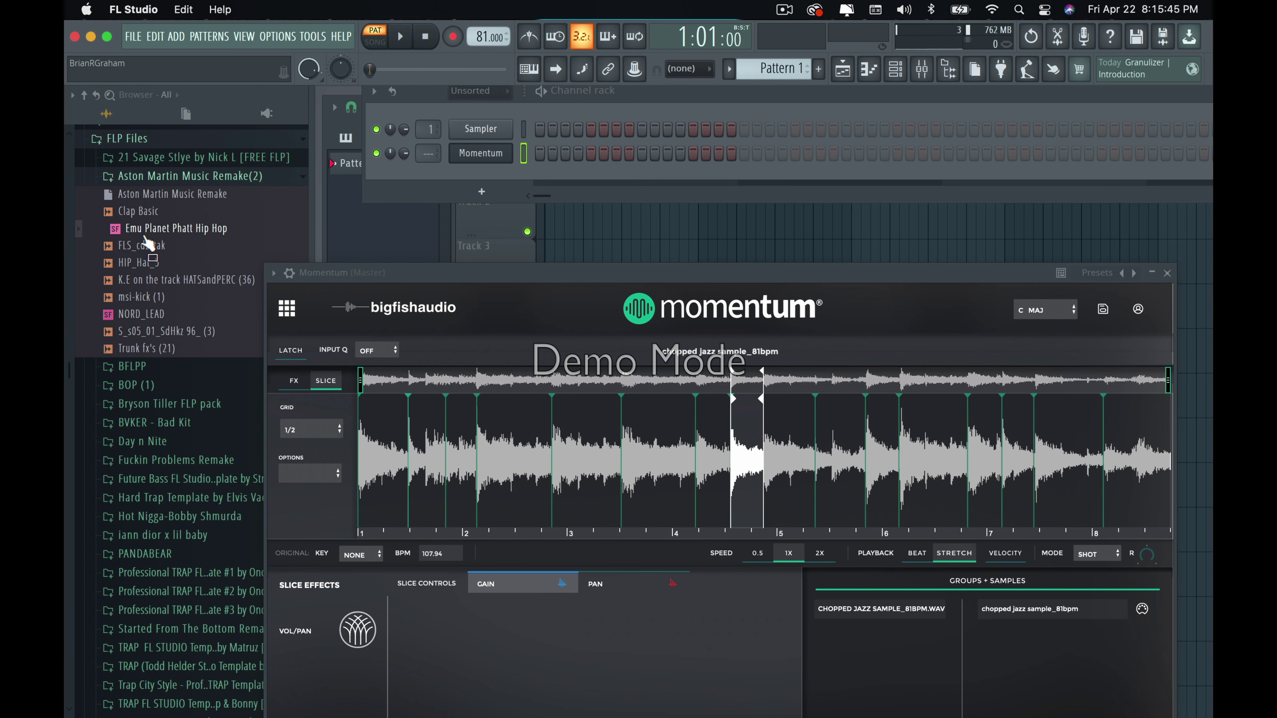
{"action": "left_click", "coordinate": [145, 246]}
{"action": "left_click", "coordinate": [146, 263]}
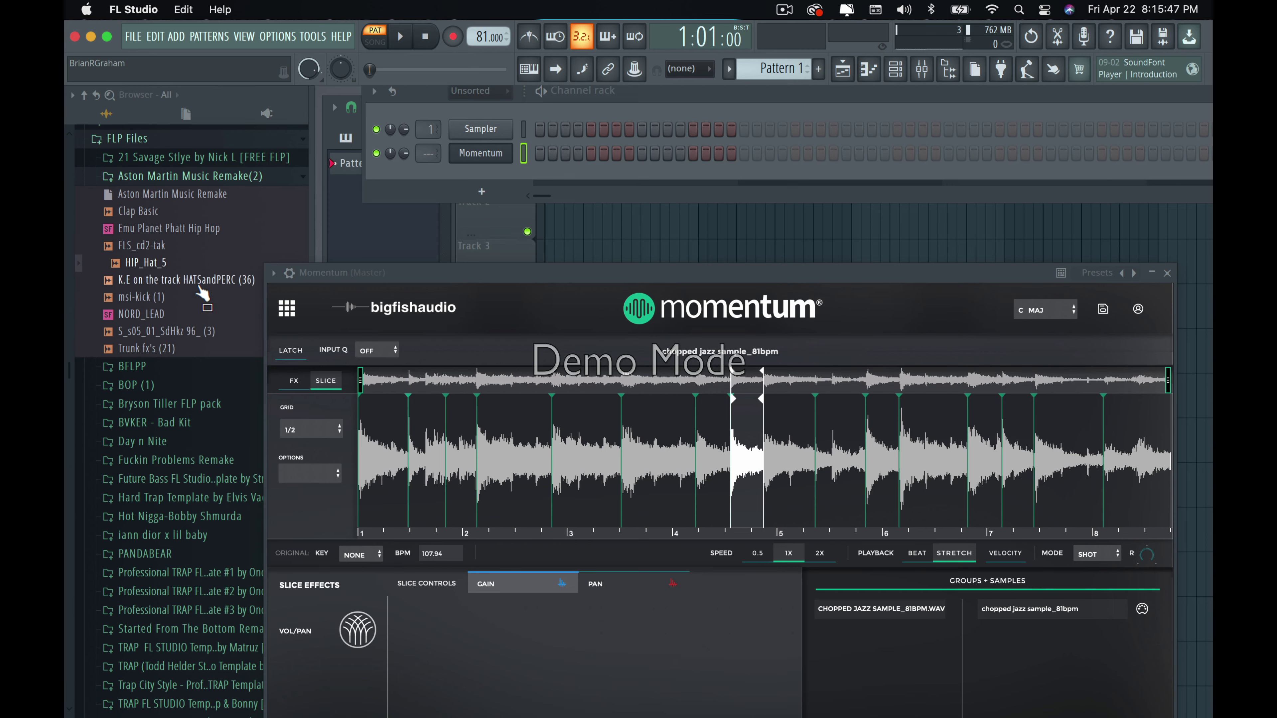
Reopen the BFLPP folder and audition its drum sounds from HARD Kick and hat_closed (16) to snare (16).
{"action": "scroll", "coordinate": [199, 291], "scroll_direction": "down", "scroll_amount": 3}
{"action": "left_click", "coordinate": [177, 278]}
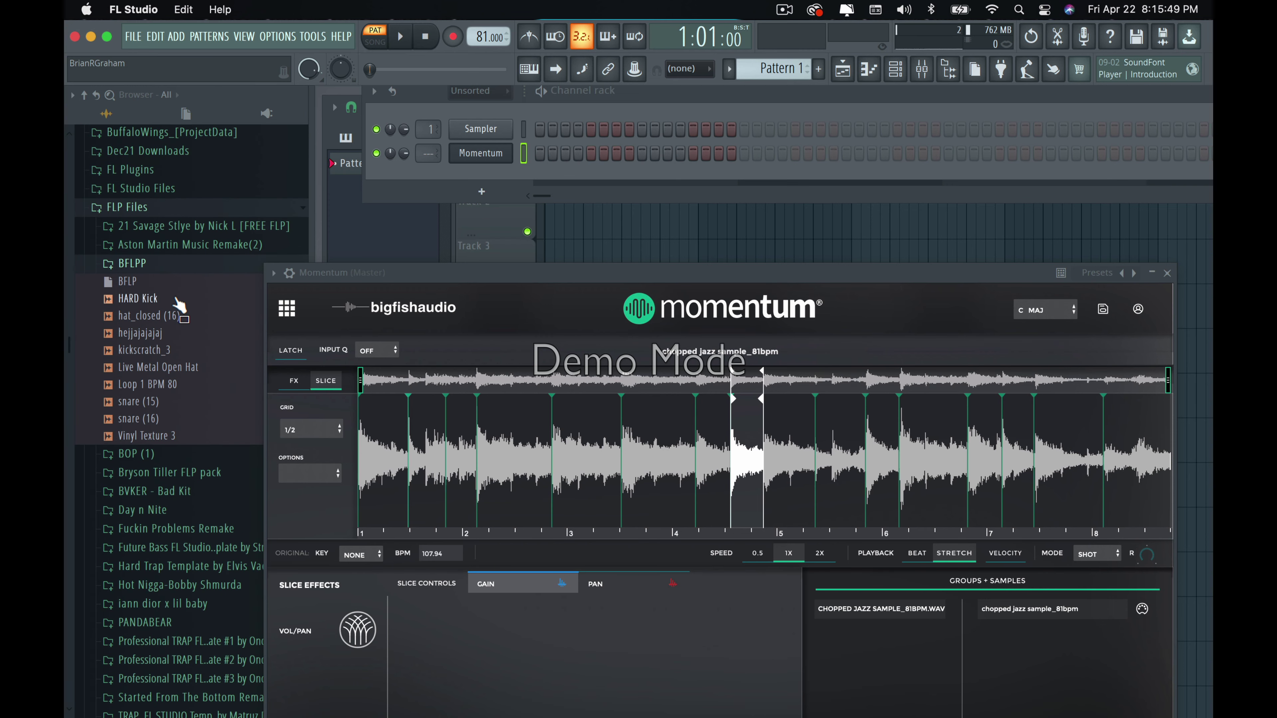
{"action": "left_click", "coordinate": [177, 301]}
{"action": "left_click", "coordinate": [169, 316]}
{"action": "left_click", "coordinate": [160, 333]}
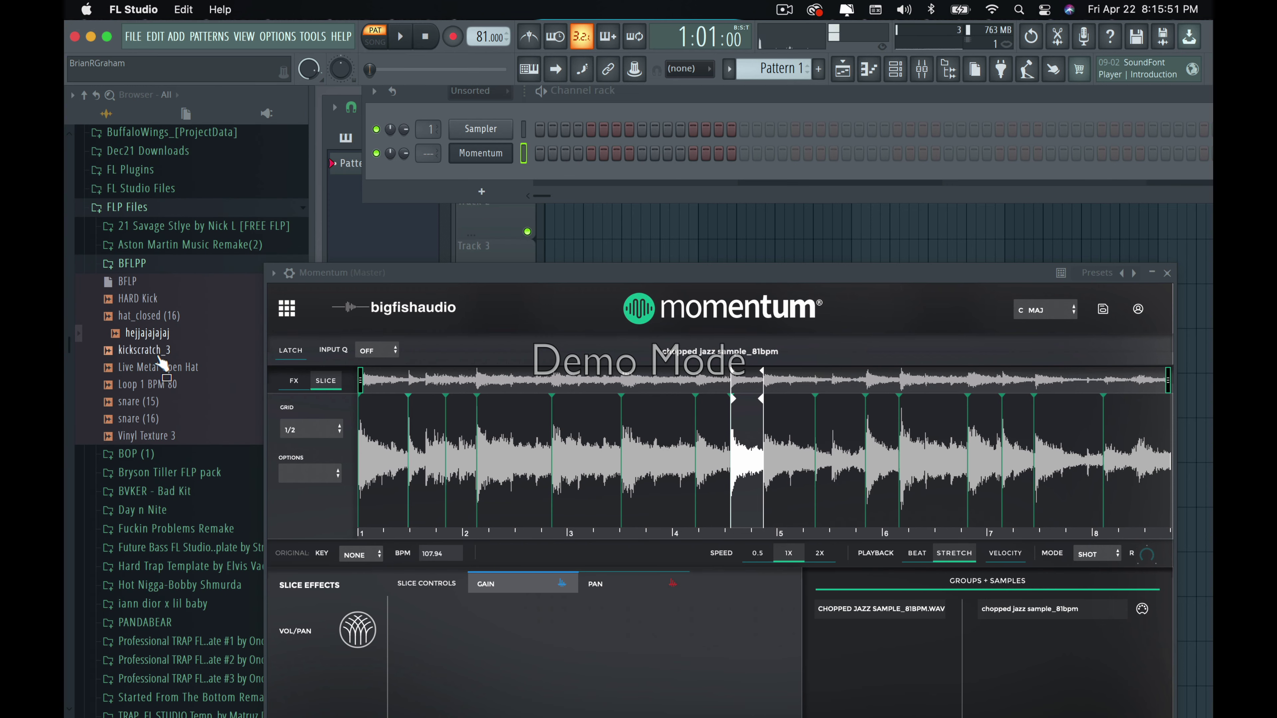
{"action": "left_click", "coordinate": [160, 351]}
{"action": "left_click", "coordinate": [160, 402]}
{"action": "left_click", "coordinate": [159, 420]}
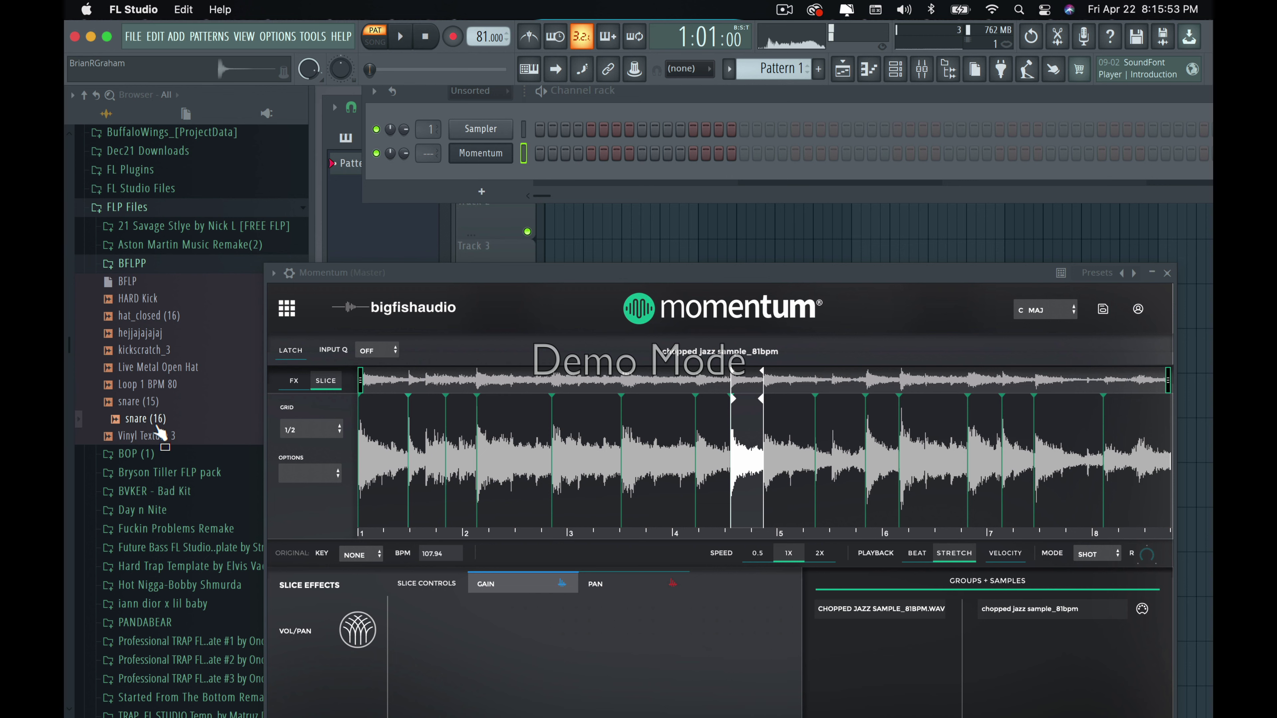
Collapse the Production folder and expand the BeatsDrive folder again.
{"action": "scroll", "coordinate": [156, 362], "scroll_direction": "down", "scroll_amount": 5}
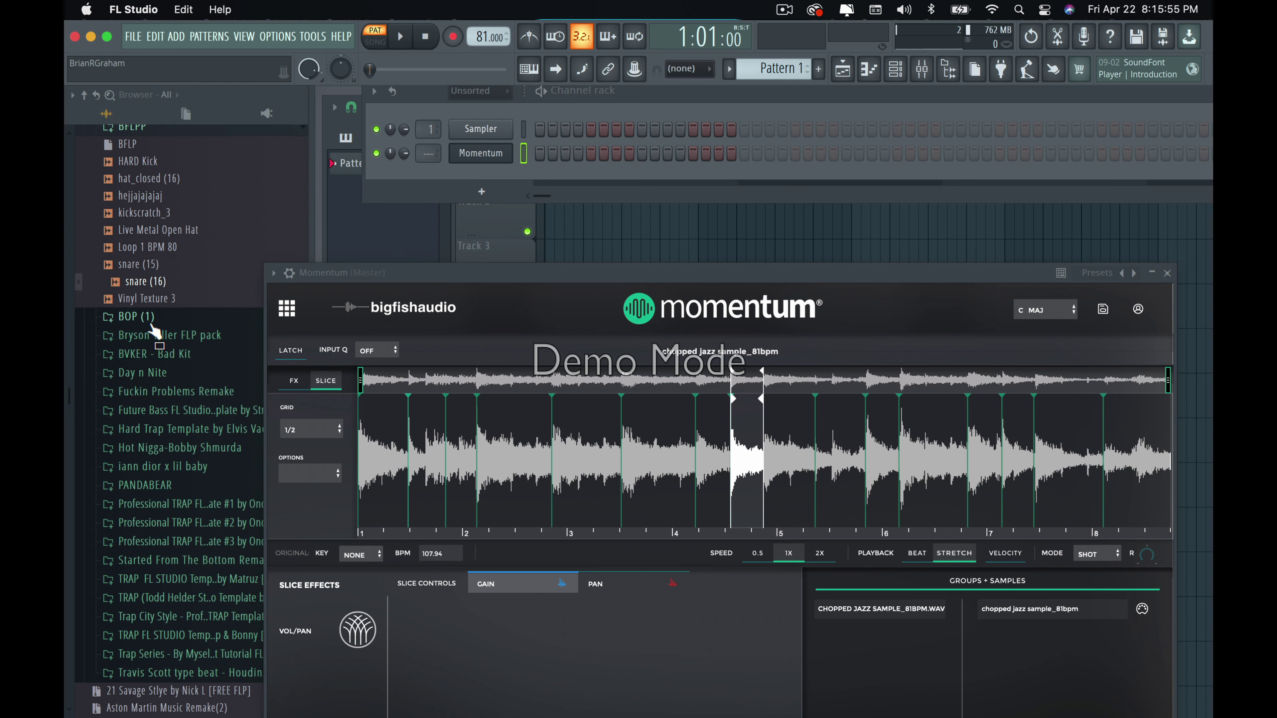
{"action": "scroll", "coordinate": [153, 332], "scroll_direction": "up", "scroll_amount": 10}
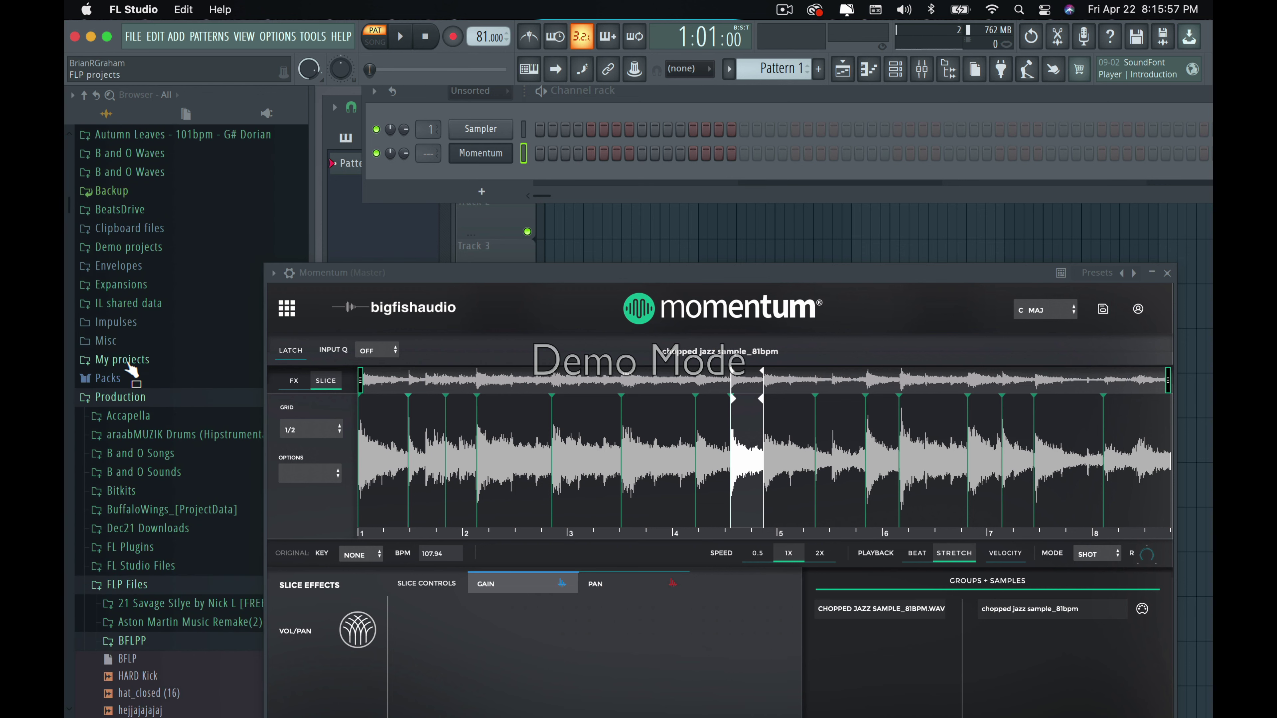
{"action": "left_click", "coordinate": [122, 400]}
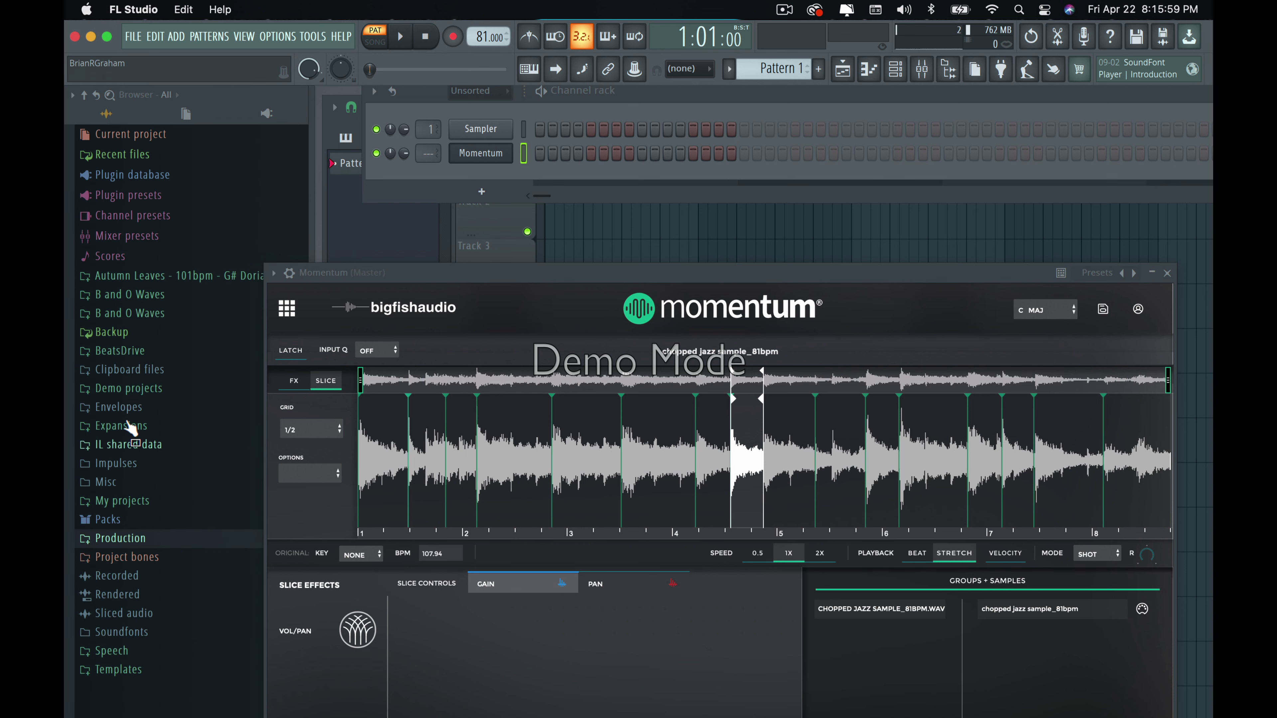
{"action": "left_click", "coordinate": [125, 350]}
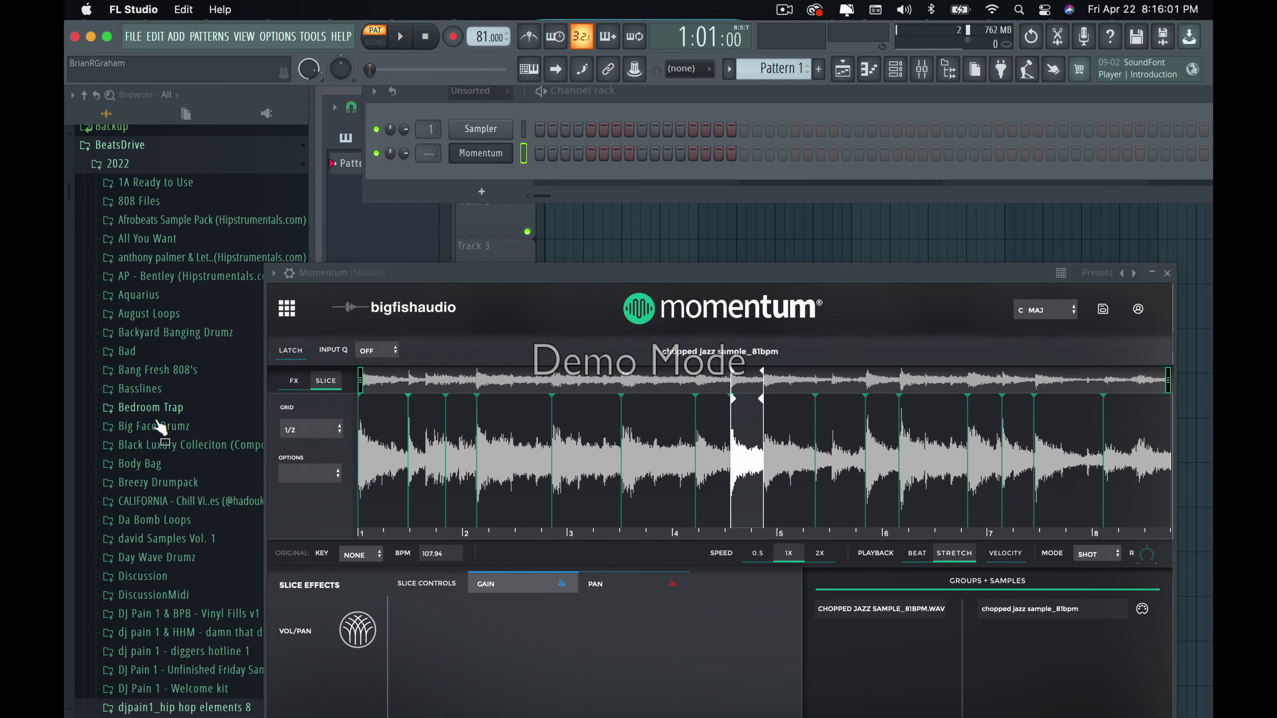
Collapse the djpain1_hip hop elements 8 folder and look through the other sound packs in the 2022 folder.
{"action": "scroll", "coordinate": [160, 423], "scroll_direction": "down", "scroll_amount": 5}
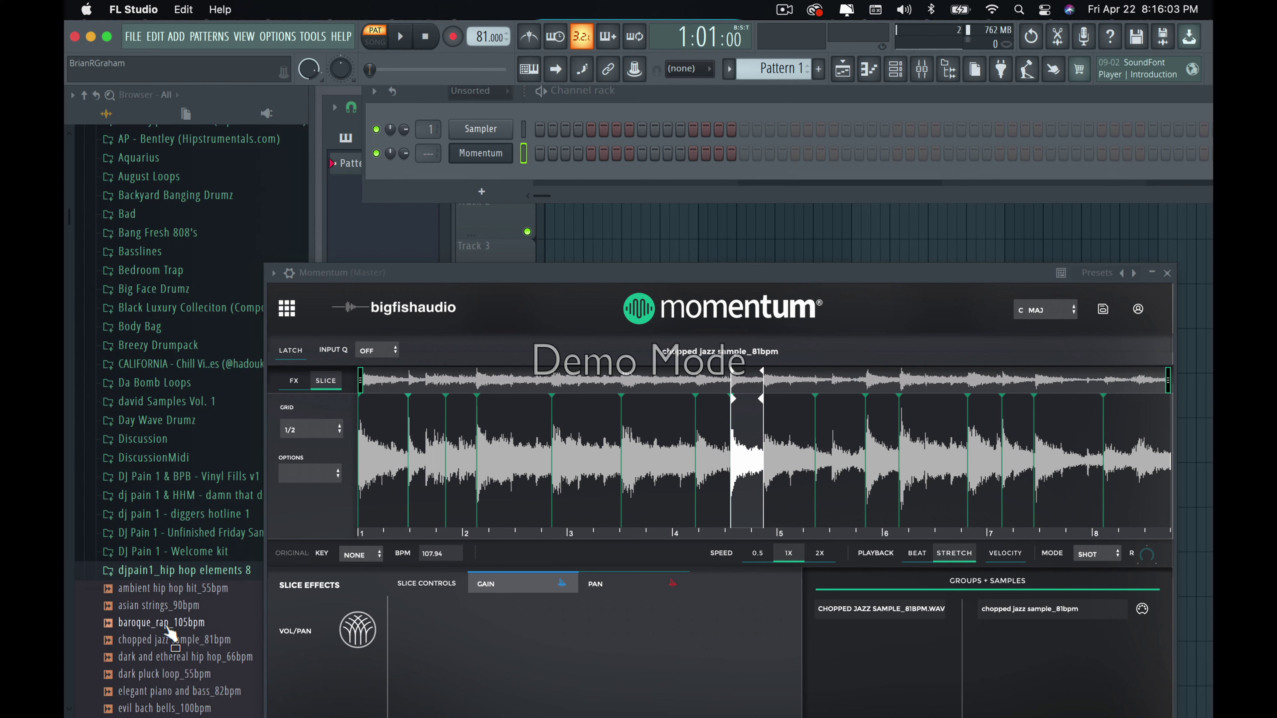
{"action": "left_click", "coordinate": [166, 569]}
{"action": "scroll", "coordinate": [165, 553], "scroll_direction": "down", "scroll_amount": 10}
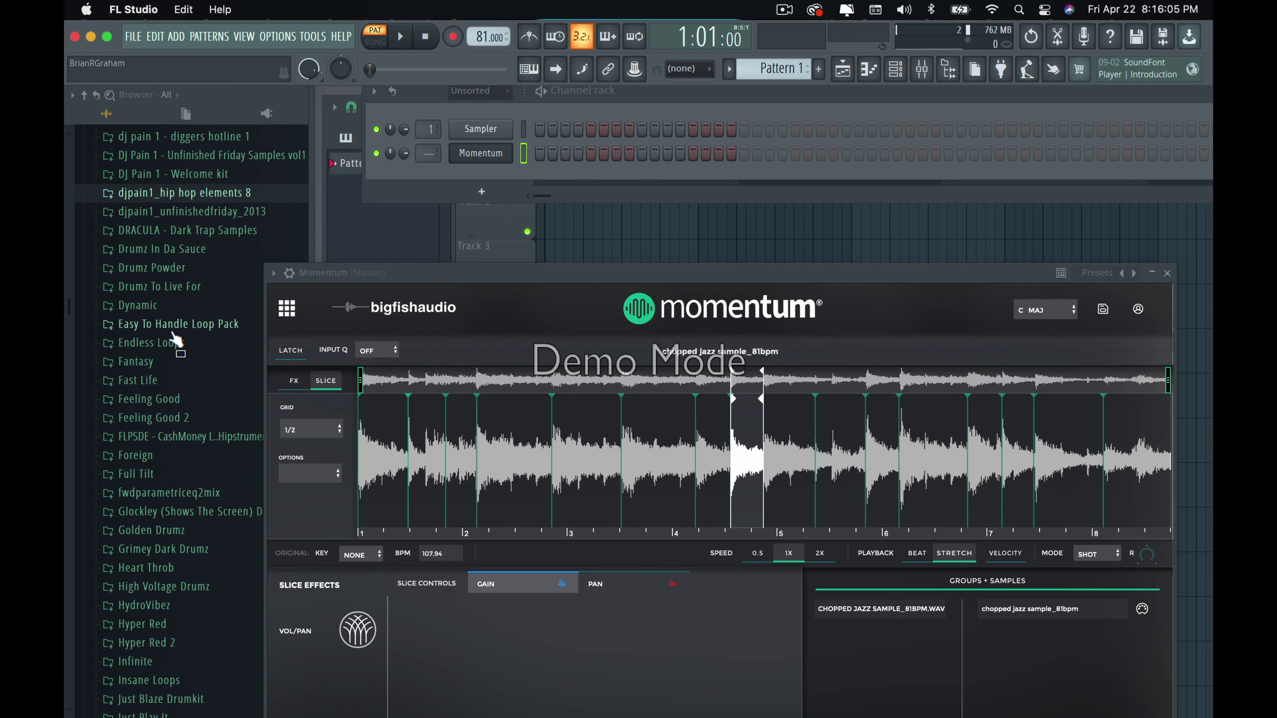
{"action": "scroll", "coordinate": [175, 347], "scroll_direction": "down", "scroll_amount": 2}
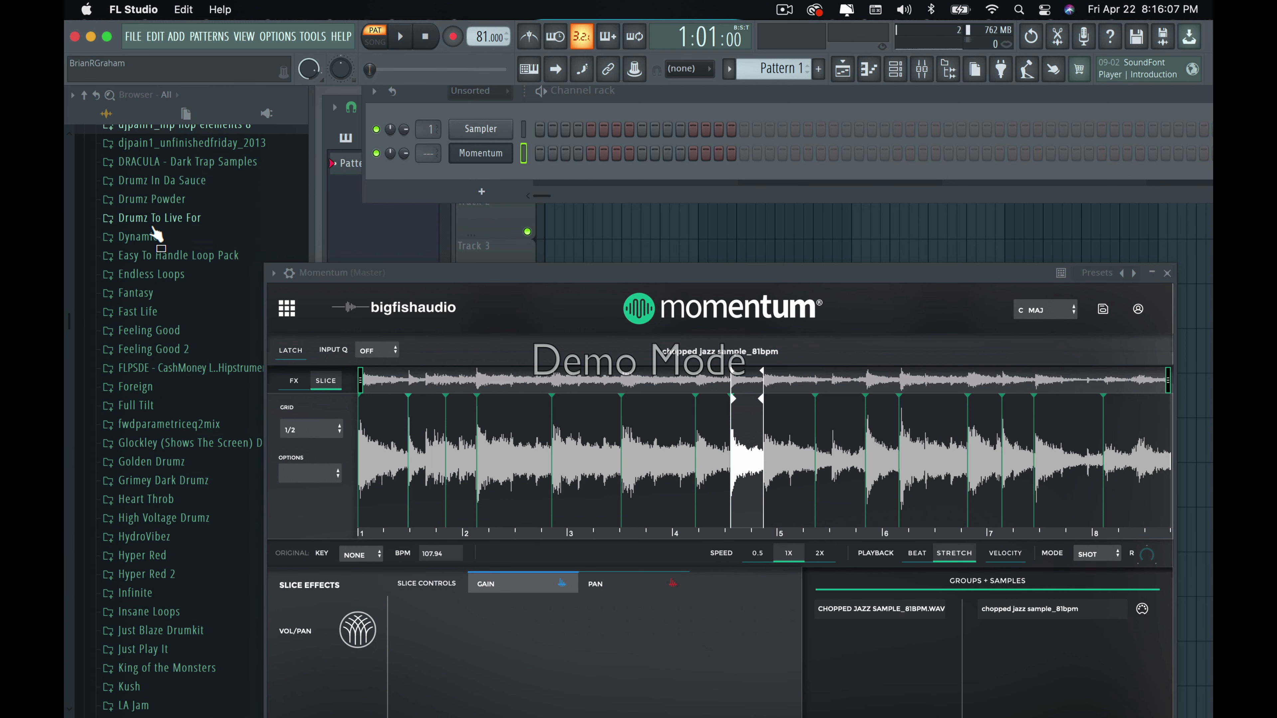
{"action": "scroll", "coordinate": [157, 234], "scroll_direction": "up", "scroll_amount": 2}
{"action": "scroll", "coordinate": [130, 428], "scroll_direction": "up", "scroll_amount": 15}
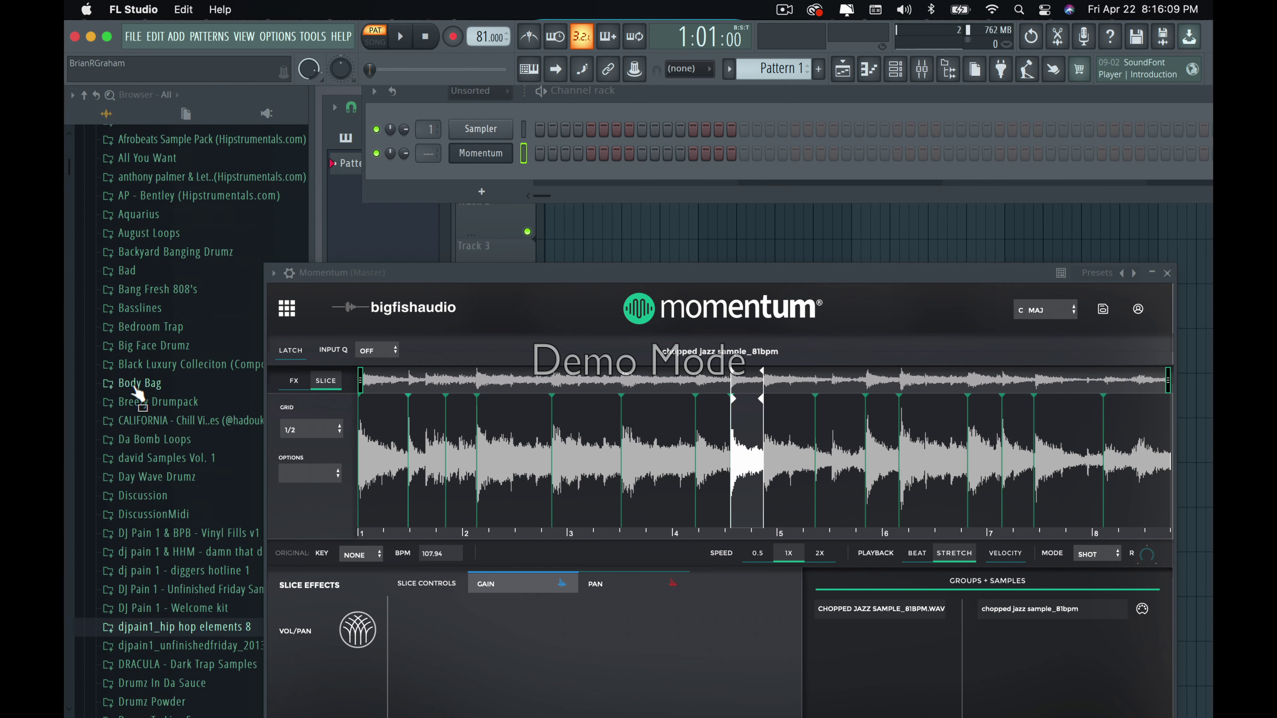
Collapse the 2022 folder and open the FreeDrumKits.net - BoomBap Drum Kit folder within BeatsDrive's Drum Kits folder.
{"action": "left_click", "coordinate": [126, 308]}
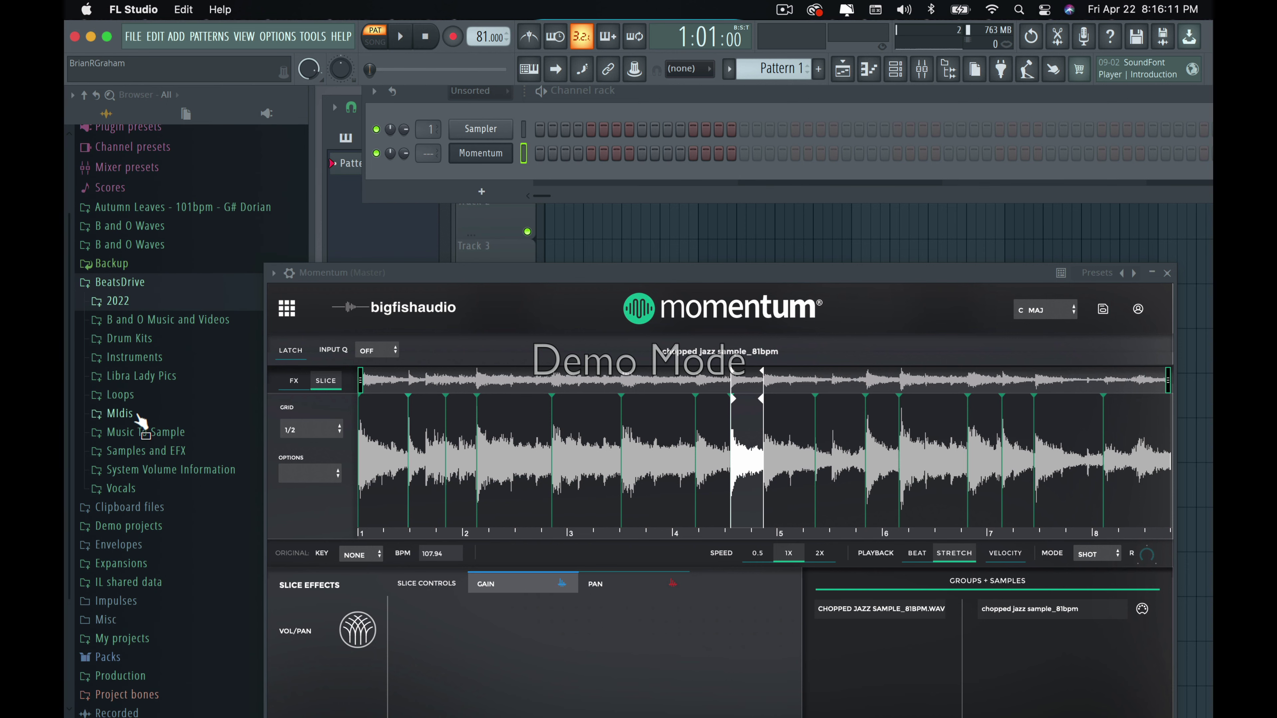
{"action": "left_click", "coordinate": [151, 346]}
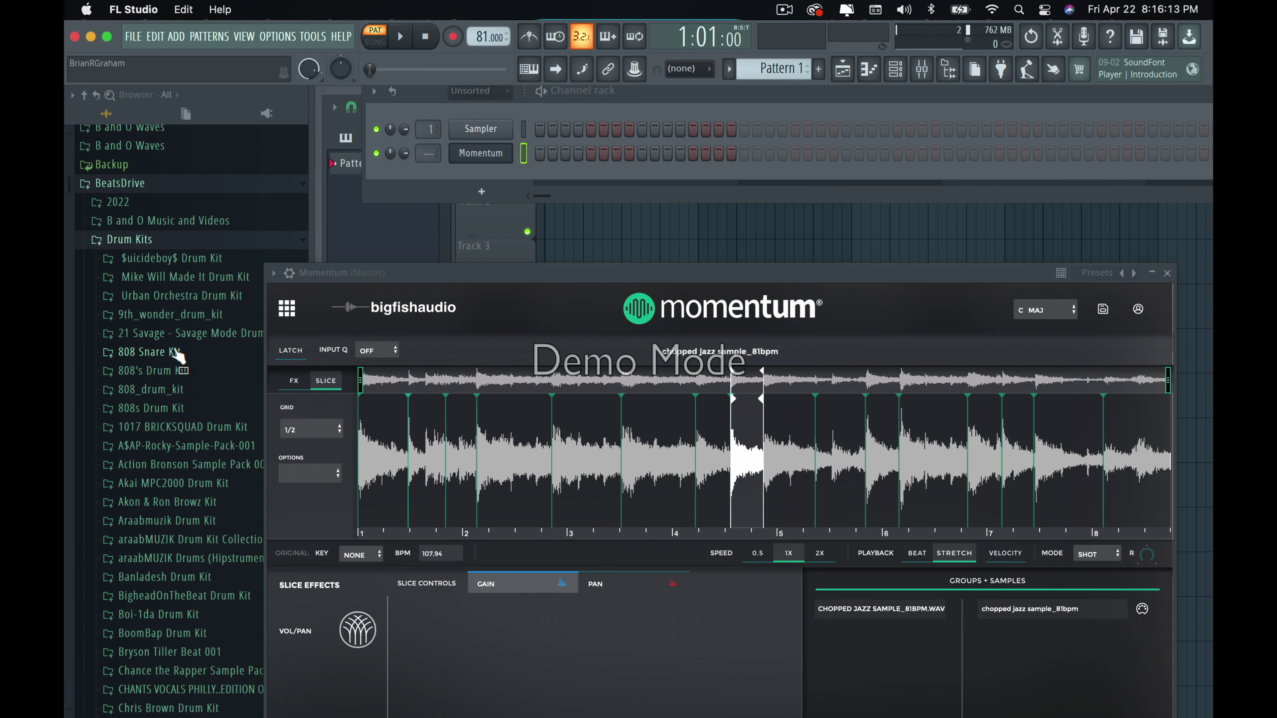
{"action": "scroll", "coordinate": [171, 372], "scroll_direction": "down", "scroll_amount": 6}
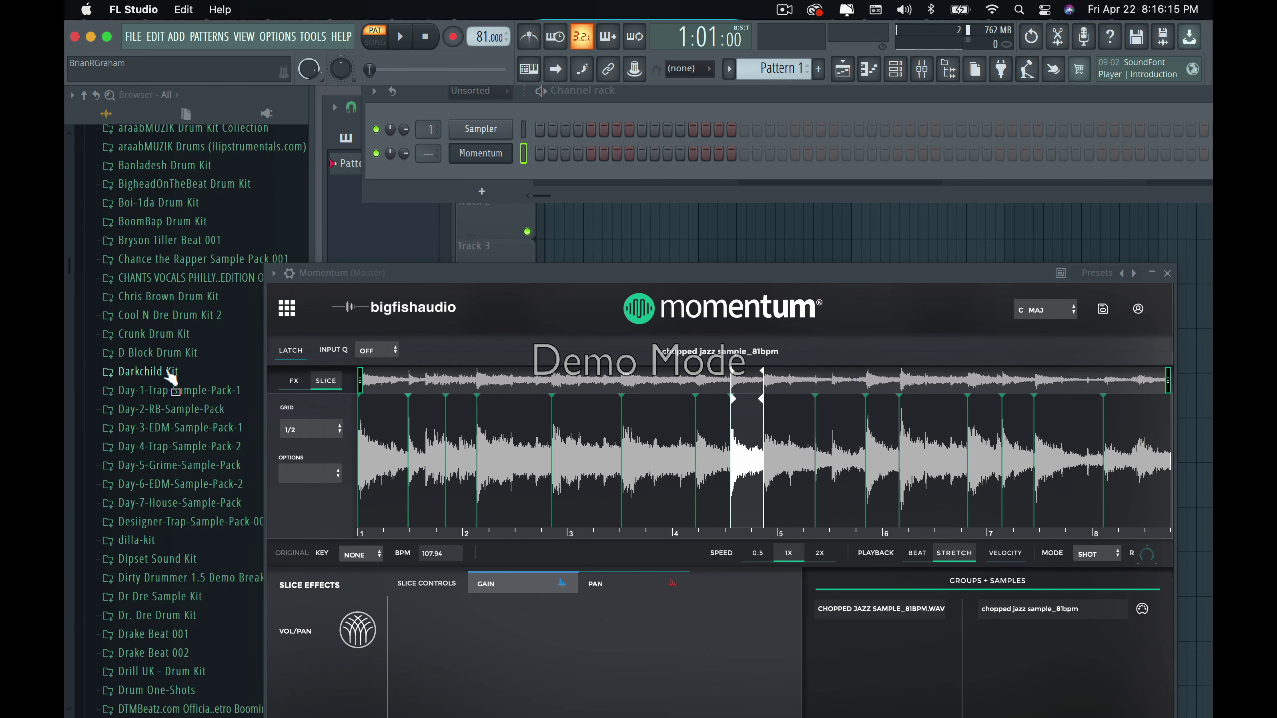
{"action": "left_click", "coordinate": [166, 222]}
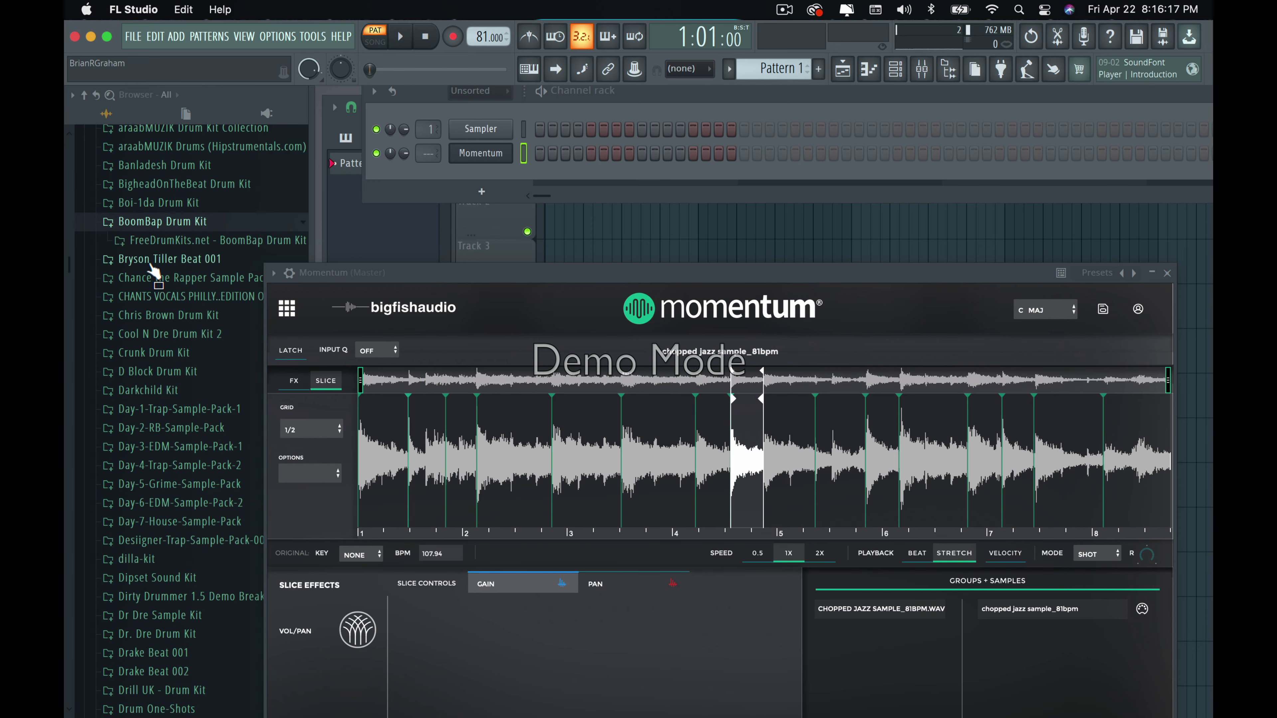
{"action": "left_click", "coordinate": [158, 248]}
Audition the clap and cymbal samples plus Hihat01 and Hihat02 in the BoomBap drum kit.
{"action": "left_click", "coordinate": [143, 265]}
{"action": "left_click", "coordinate": [143, 282]}
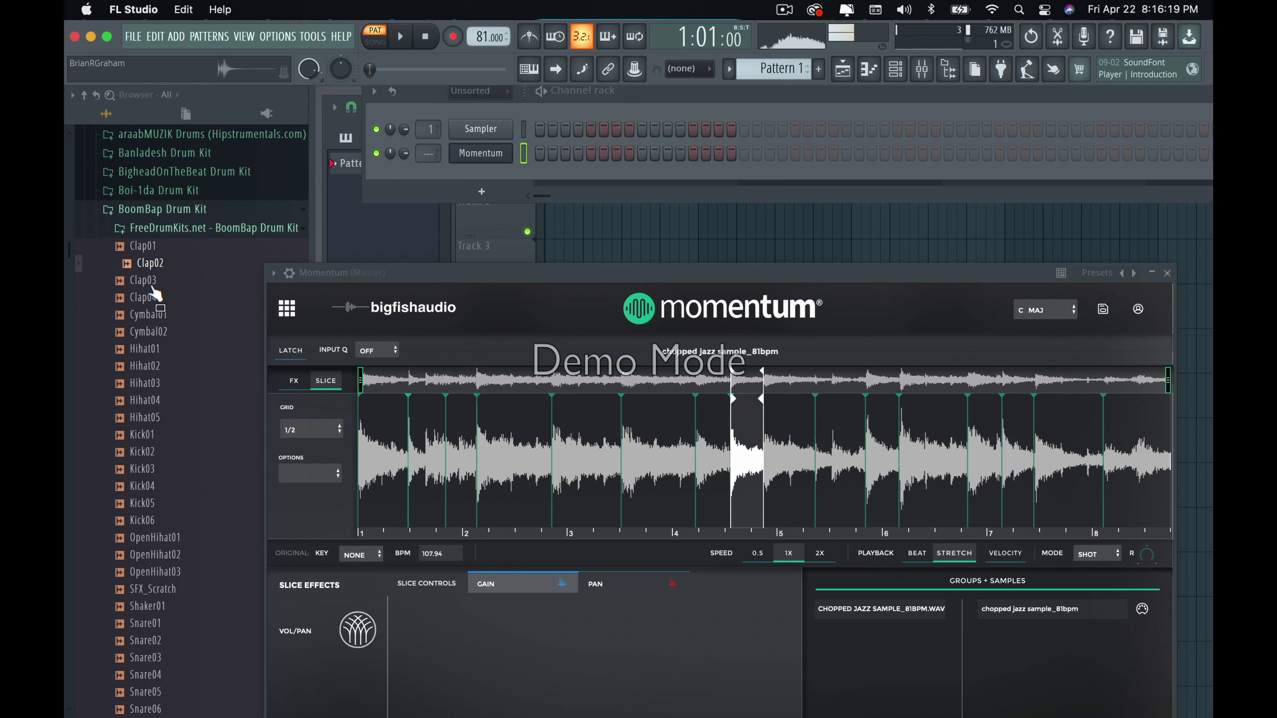
{"action": "left_click", "coordinate": [143, 299]}
{"action": "left_click", "coordinate": [144, 315]}
{"action": "left_click", "coordinate": [145, 349]}
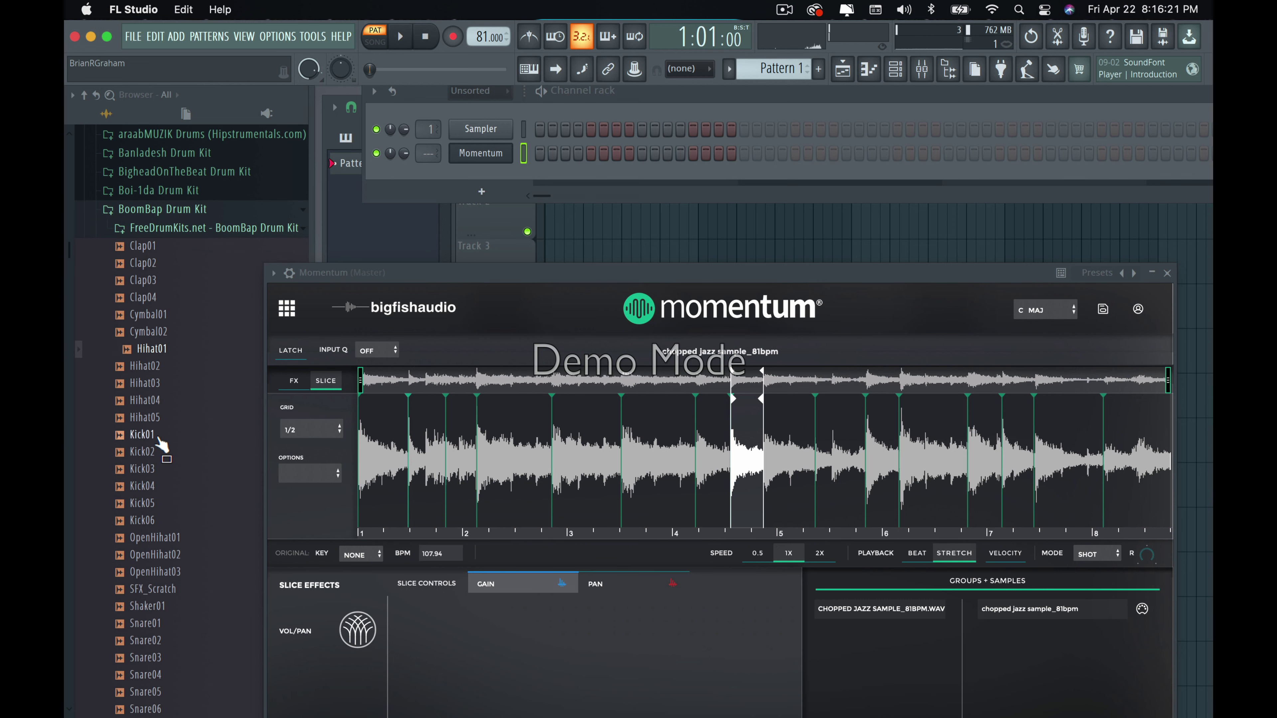
{"action": "left_click", "coordinate": [151, 365]}
{"action": "left_click", "coordinate": [146, 348]}
{"action": "left_click", "coordinate": [151, 347]}
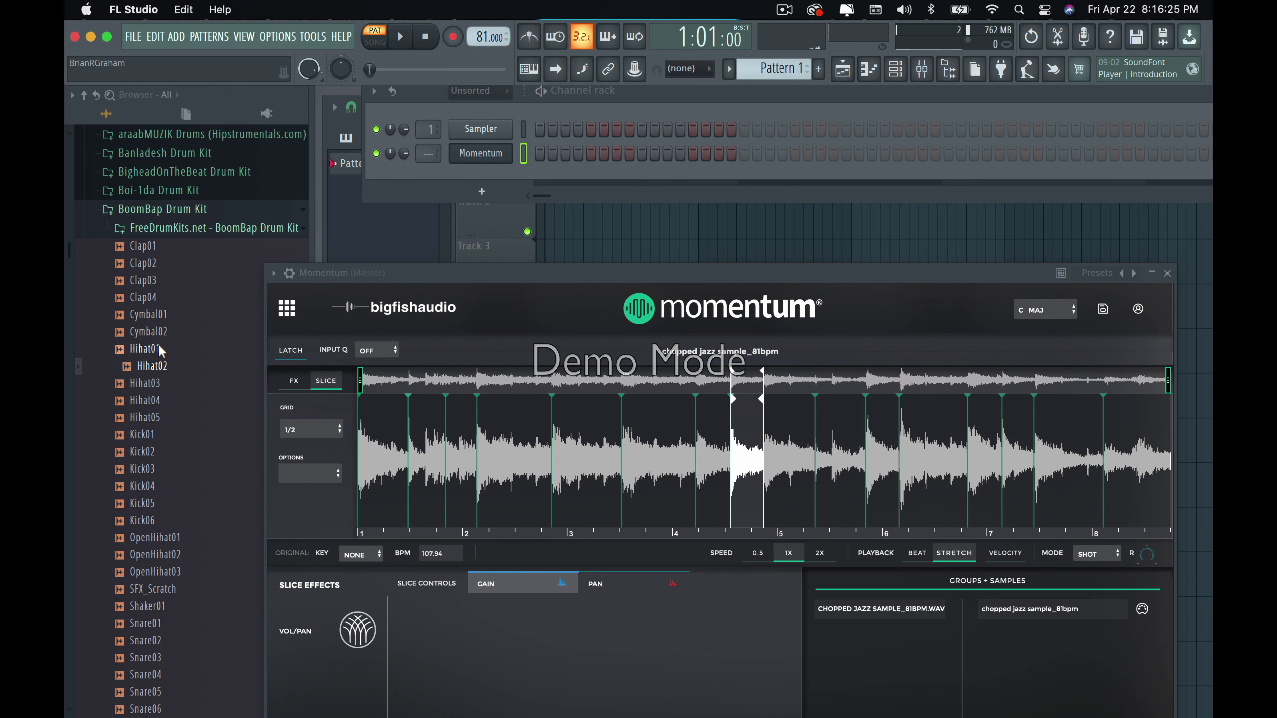
Audition Kick01 and Hihat04, and add Kick01 and Hihat01 to the channel rack as new channels.
{"action": "left_click", "coordinate": [146, 434]}
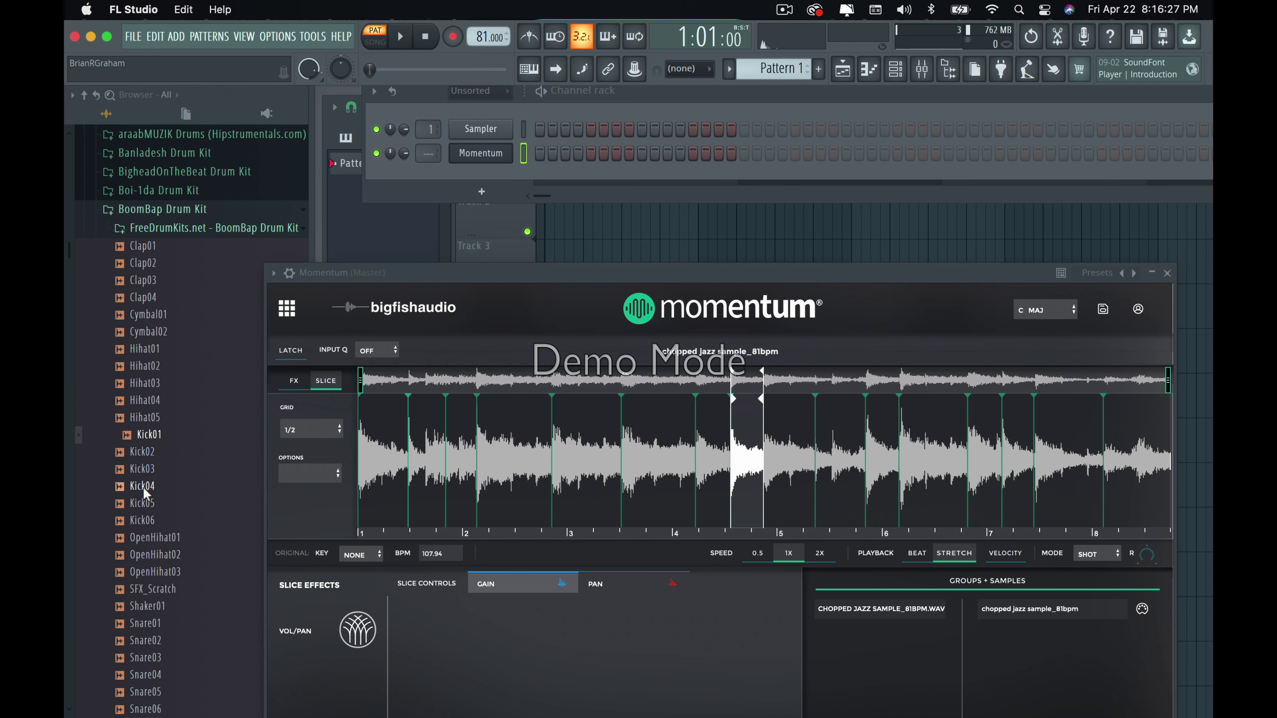
{"action": "left_click", "coordinate": [160, 399]}
{"action": "left_click_drag", "start_coordinate": [147, 438], "coordinate": [477, 186]}
{"action": "left_click_drag", "start_coordinate": [148, 347], "coordinate": [453, 211]}
Audition Hihat04, Kick02, Snare01 and the three open hi-hats in the BoomBap drum kit.
{"action": "left_click", "coordinate": [151, 400]}
{"action": "left_click", "coordinate": [137, 451]}
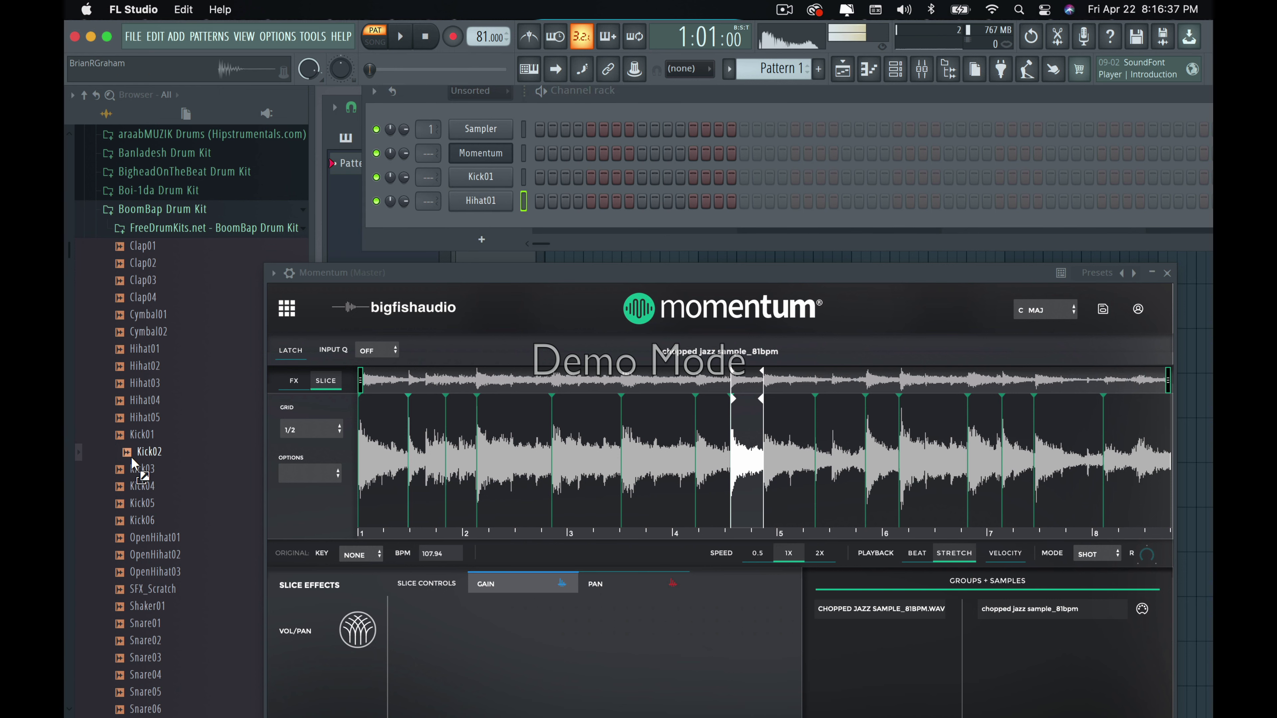
{"action": "scroll", "coordinate": [135, 462], "scroll_direction": "down", "scroll_amount": 3}
{"action": "left_click", "coordinate": [138, 468]}
{"action": "left_click", "coordinate": [143, 486]}
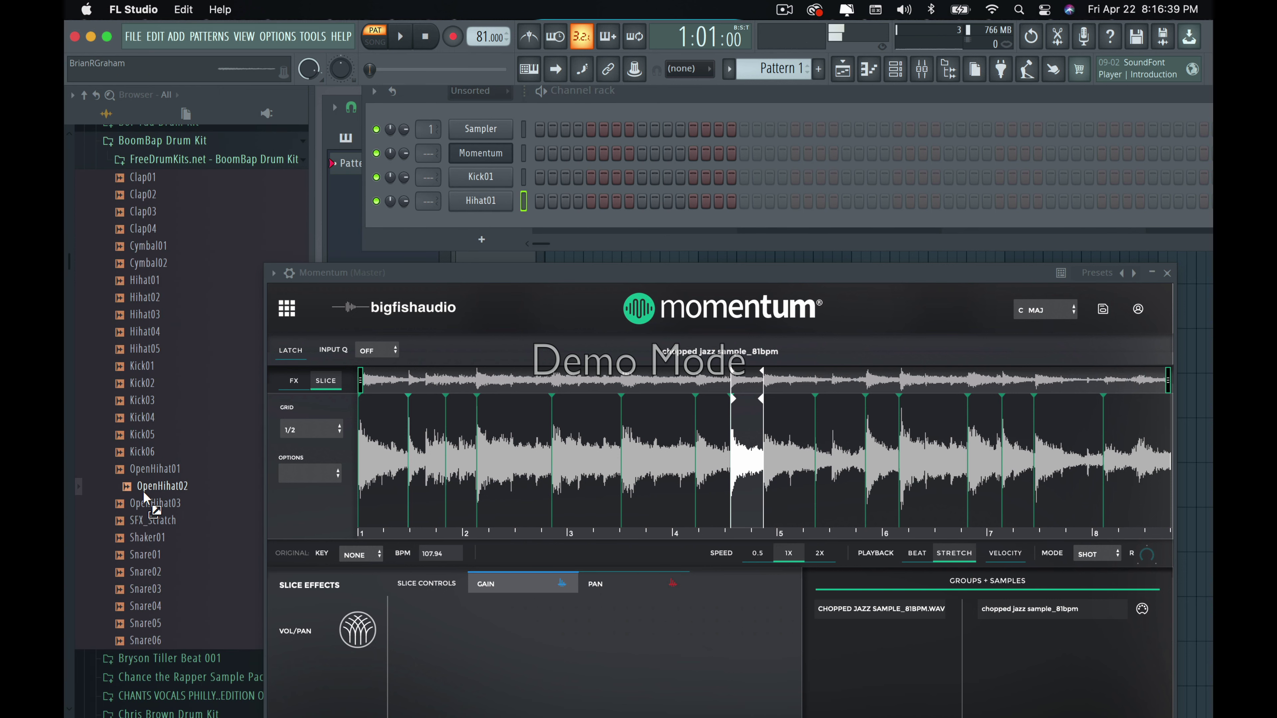
{"action": "left_click", "coordinate": [148, 556]}
{"action": "left_click", "coordinate": [156, 504]}
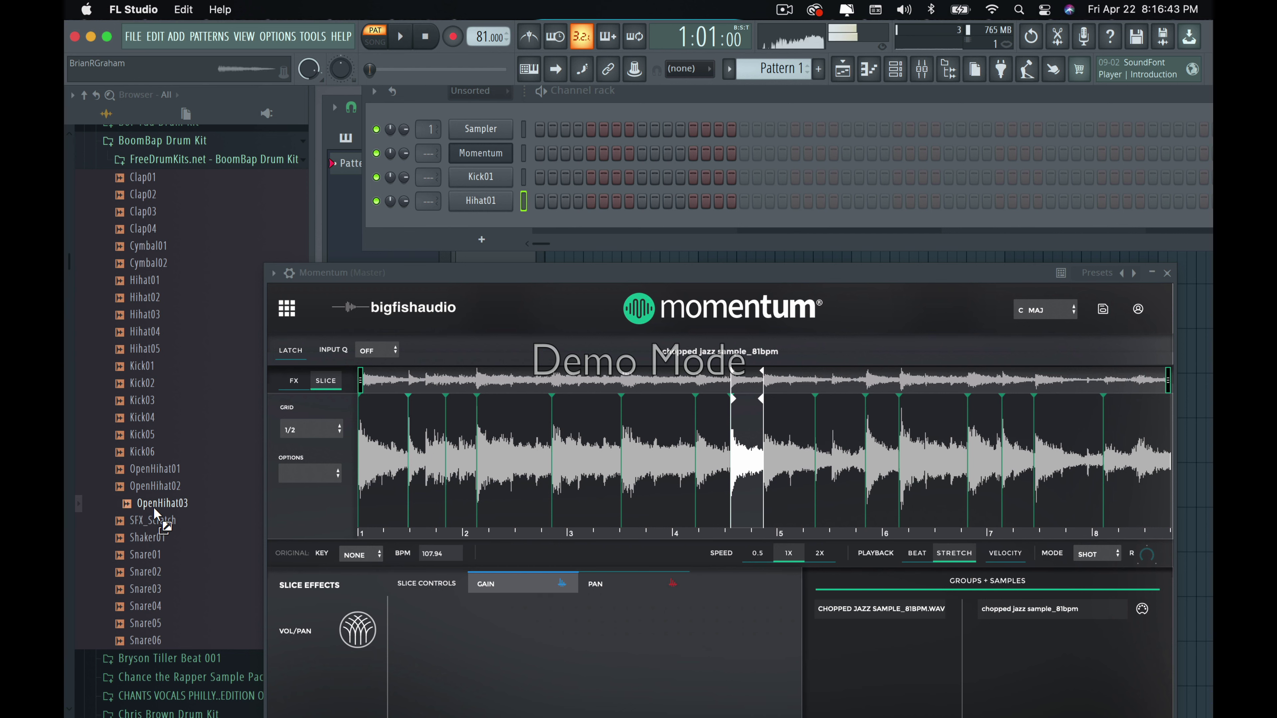
{"action": "left_click_drag", "start_coordinate": [154, 509], "coordinate": [157, 499]}
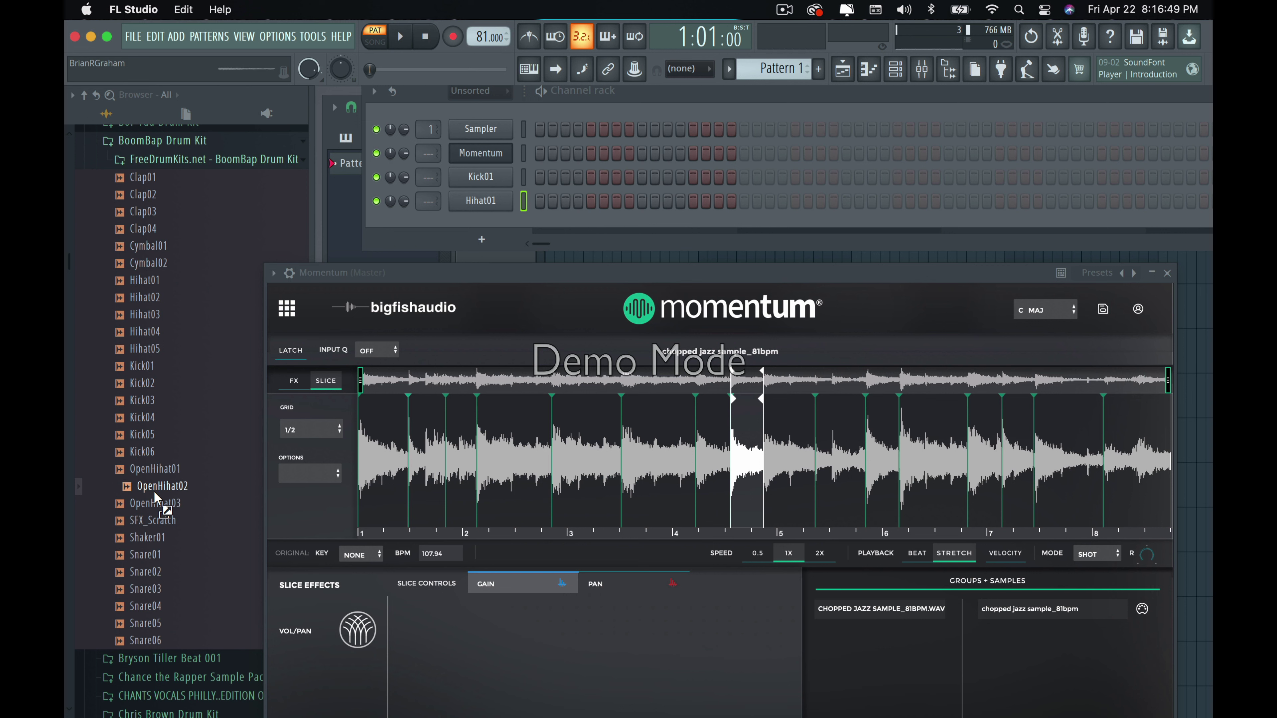
{"action": "left_click", "coordinate": [151, 503]}
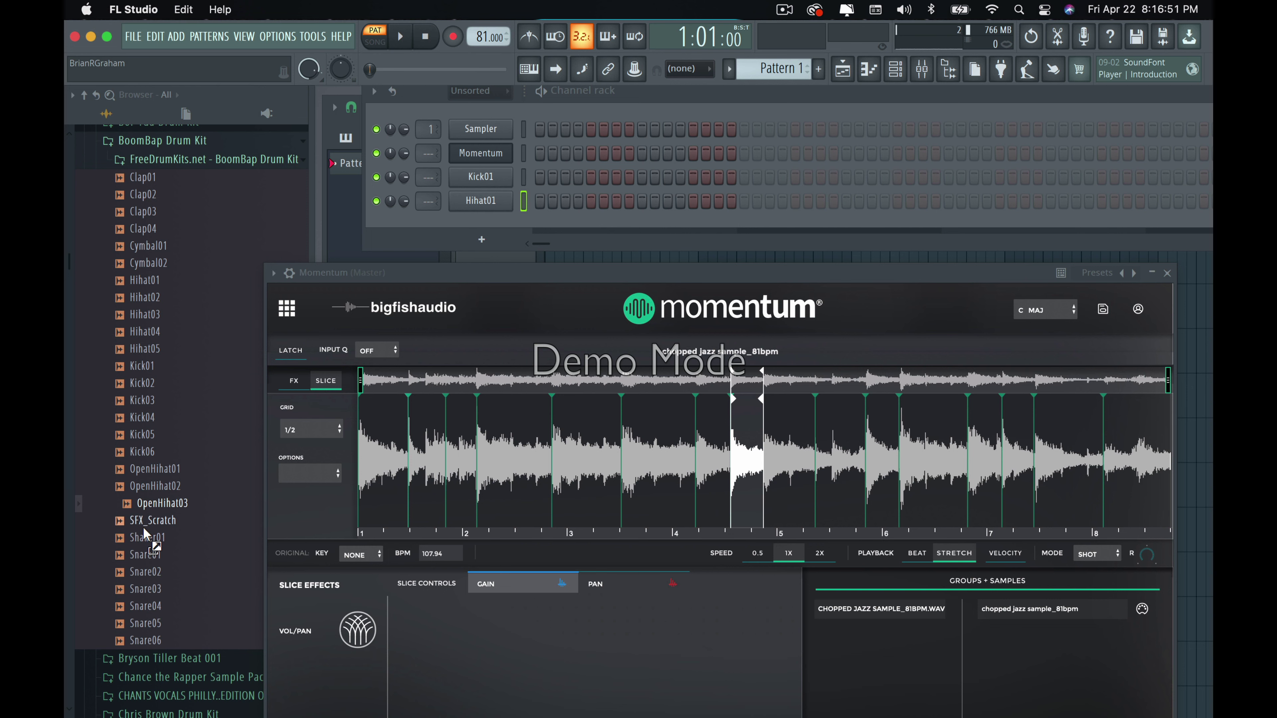
Compare Shaker01 with the Snare01 and Snare03 samples, and add Shaker01 to the channel rack.
{"action": "left_click", "coordinate": [146, 538]}
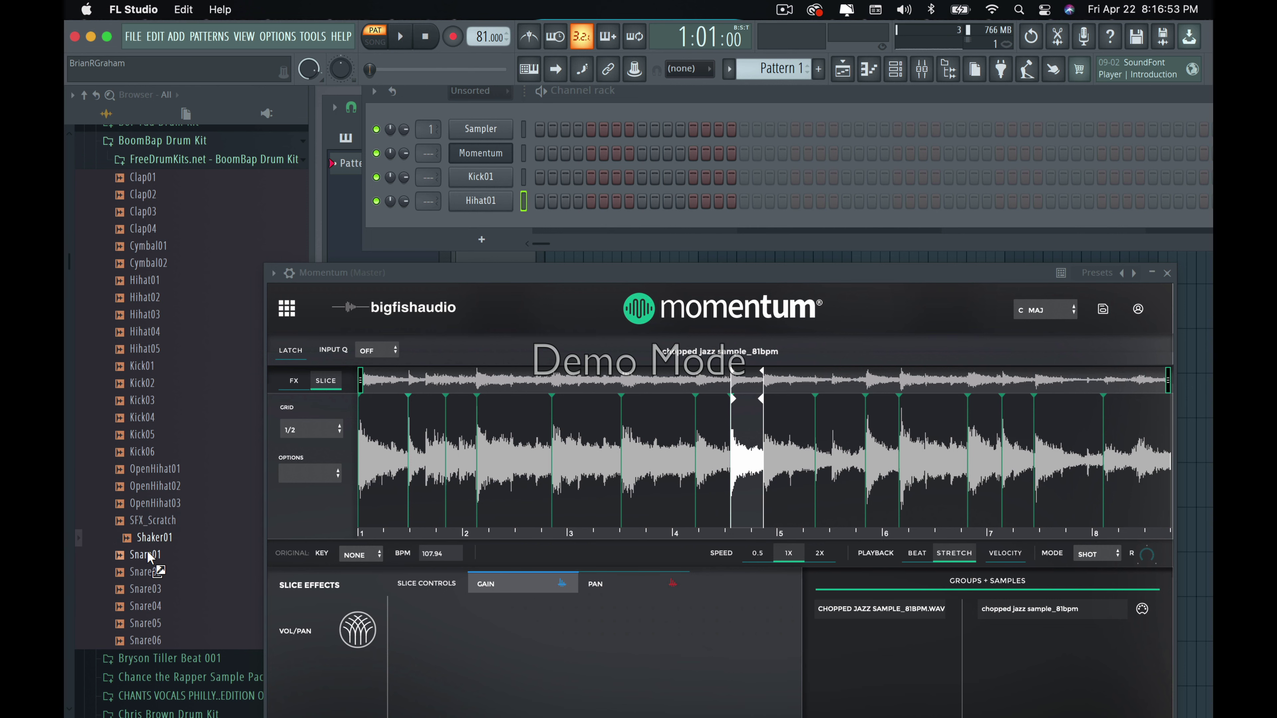
{"action": "left_click", "coordinate": [147, 553]}
{"action": "left_click", "coordinate": [141, 590]}
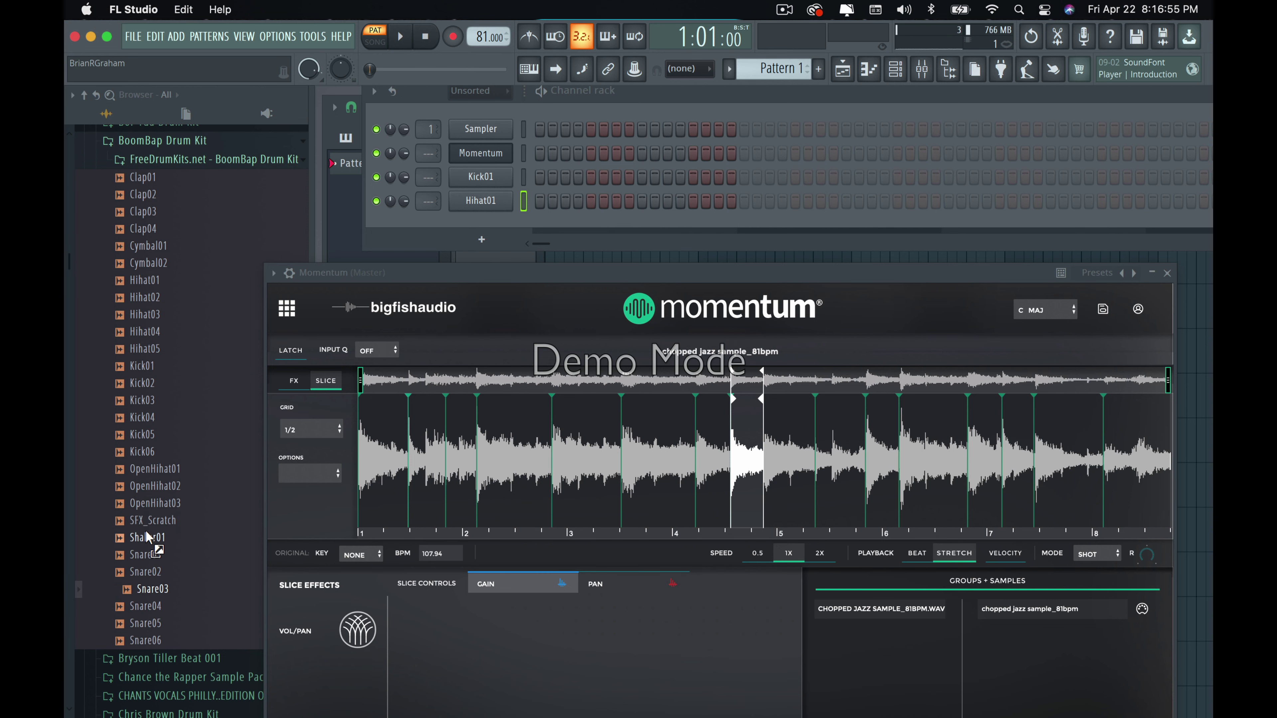
{"action": "left_click_drag", "start_coordinate": [144, 535], "coordinate": [472, 251]}
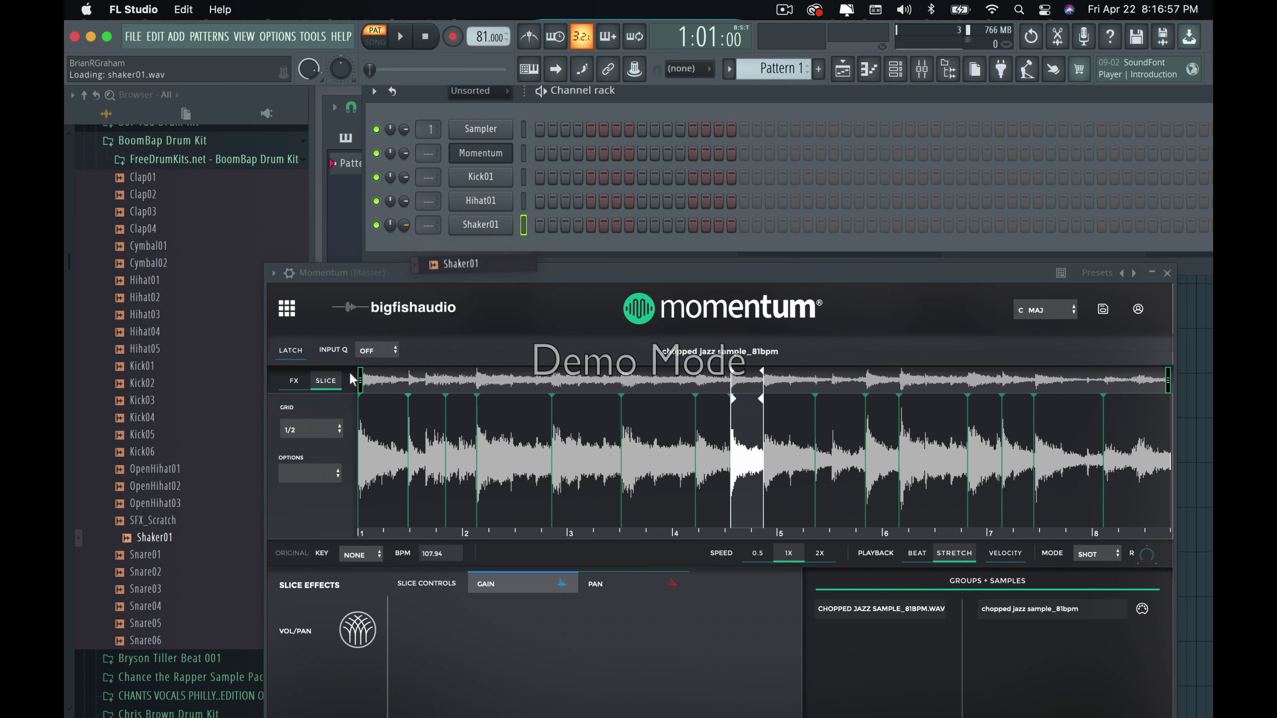
Audition the snare samples from Snare01 to Snare06 and add Snare01 to the channel rack.
{"action": "left_click", "coordinate": [137, 576]}
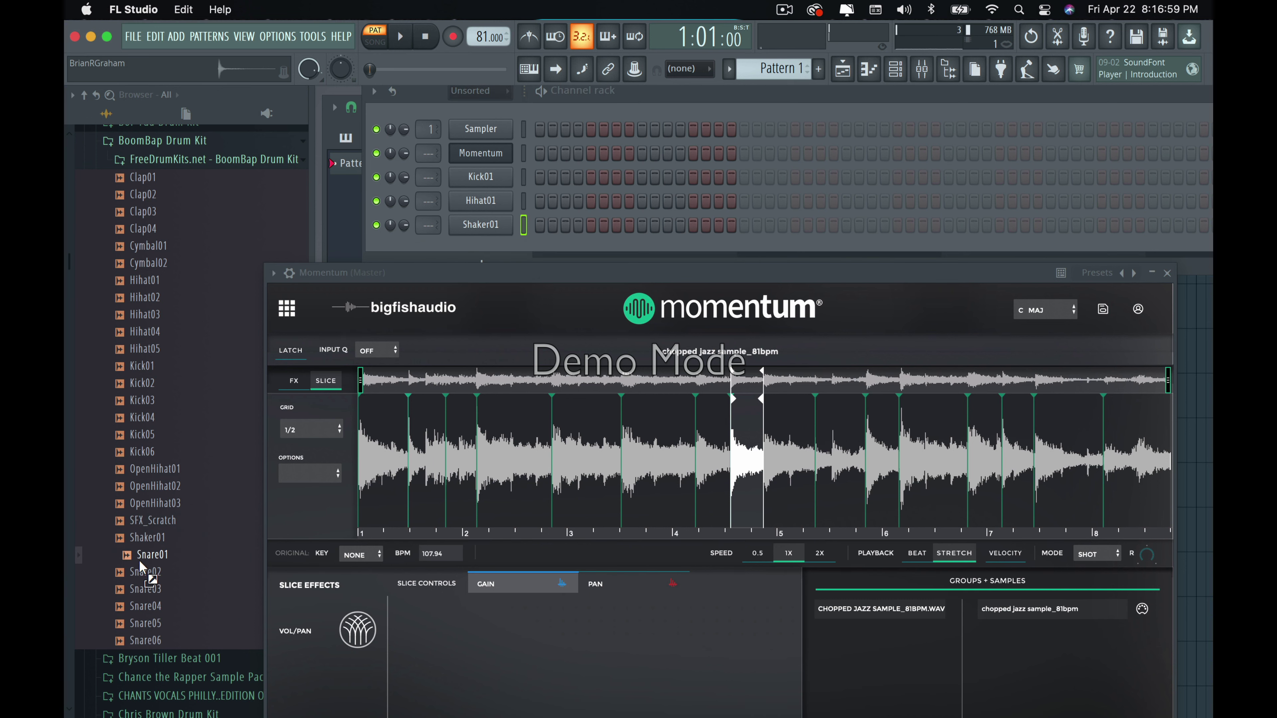
{"action": "left_click", "coordinate": [137, 587]}
{"action": "left_click", "coordinate": [137, 606]}
{"action": "left_click", "coordinate": [137, 623]}
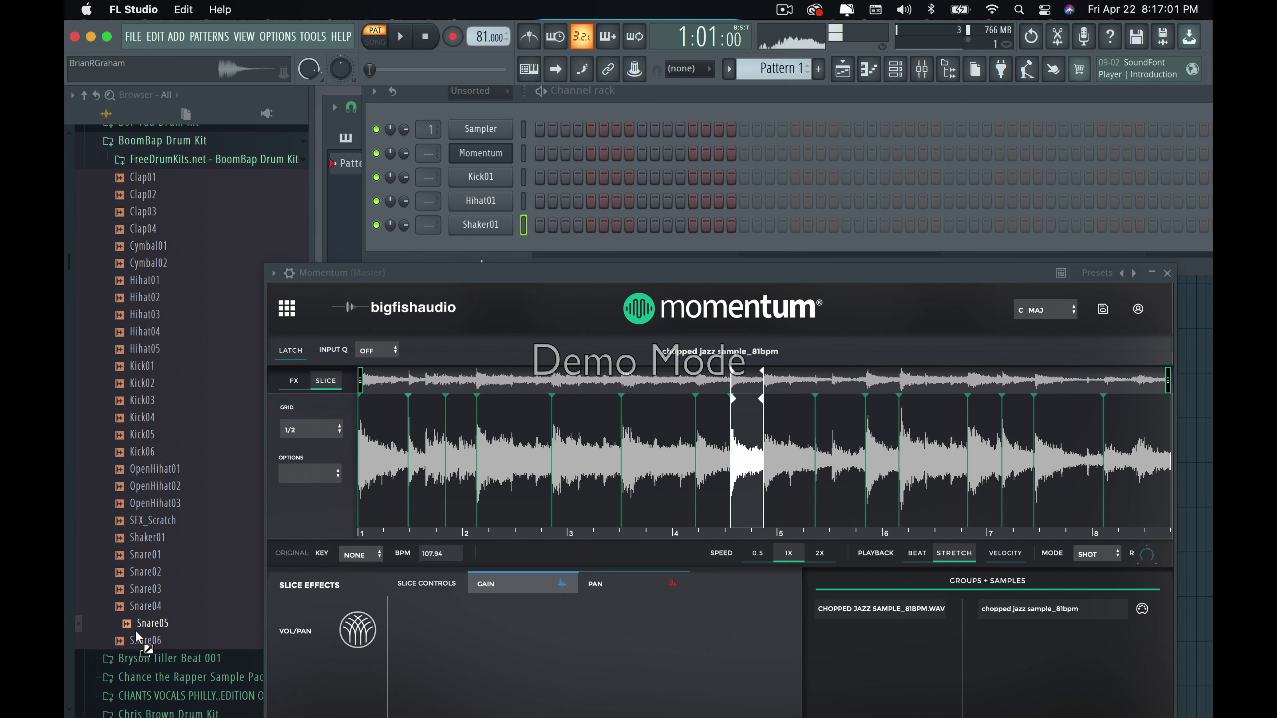
{"action": "left_click", "coordinate": [136, 640]}
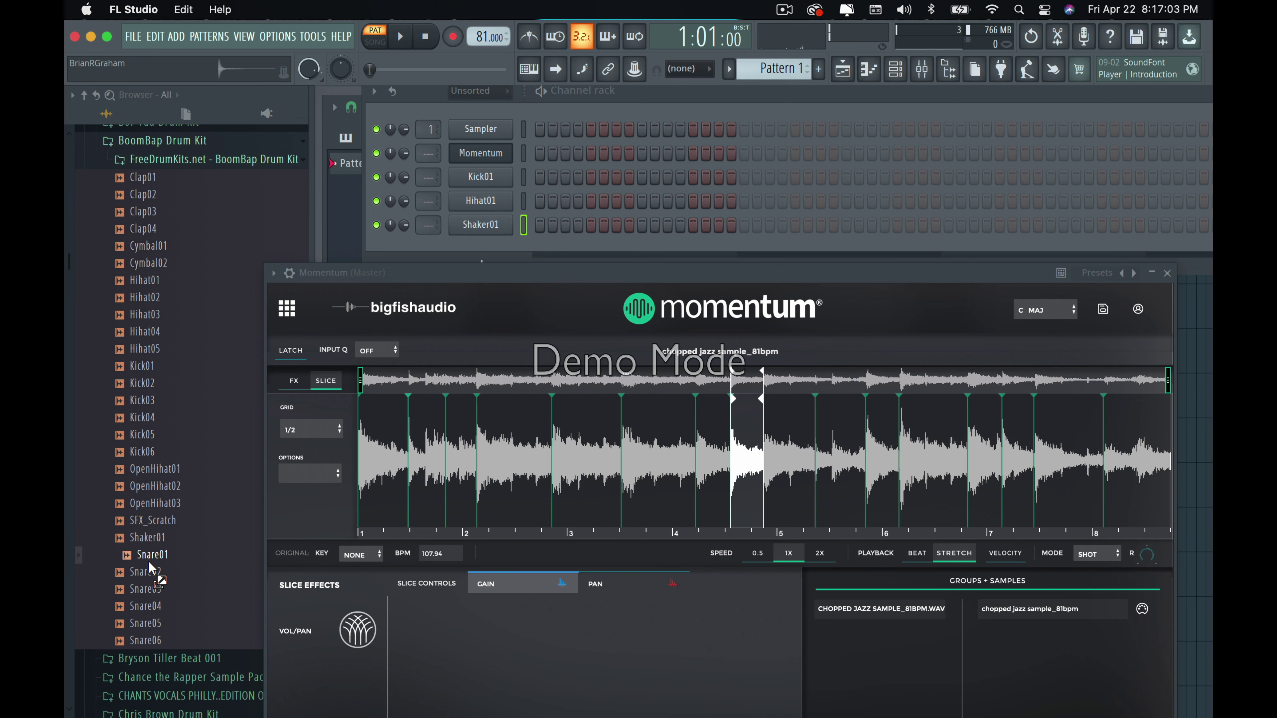
{"action": "left_click", "coordinate": [146, 537]}
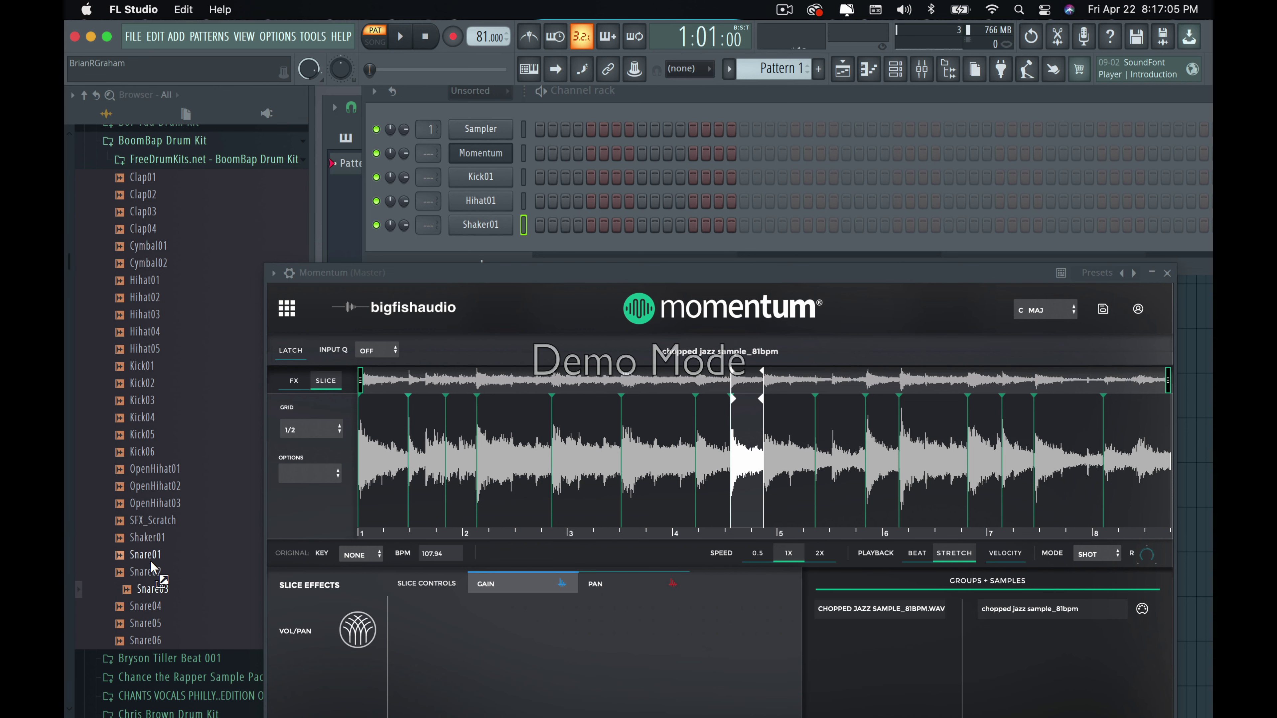
{"action": "left_click_drag", "start_coordinate": [147, 554], "coordinate": [506, 254]}
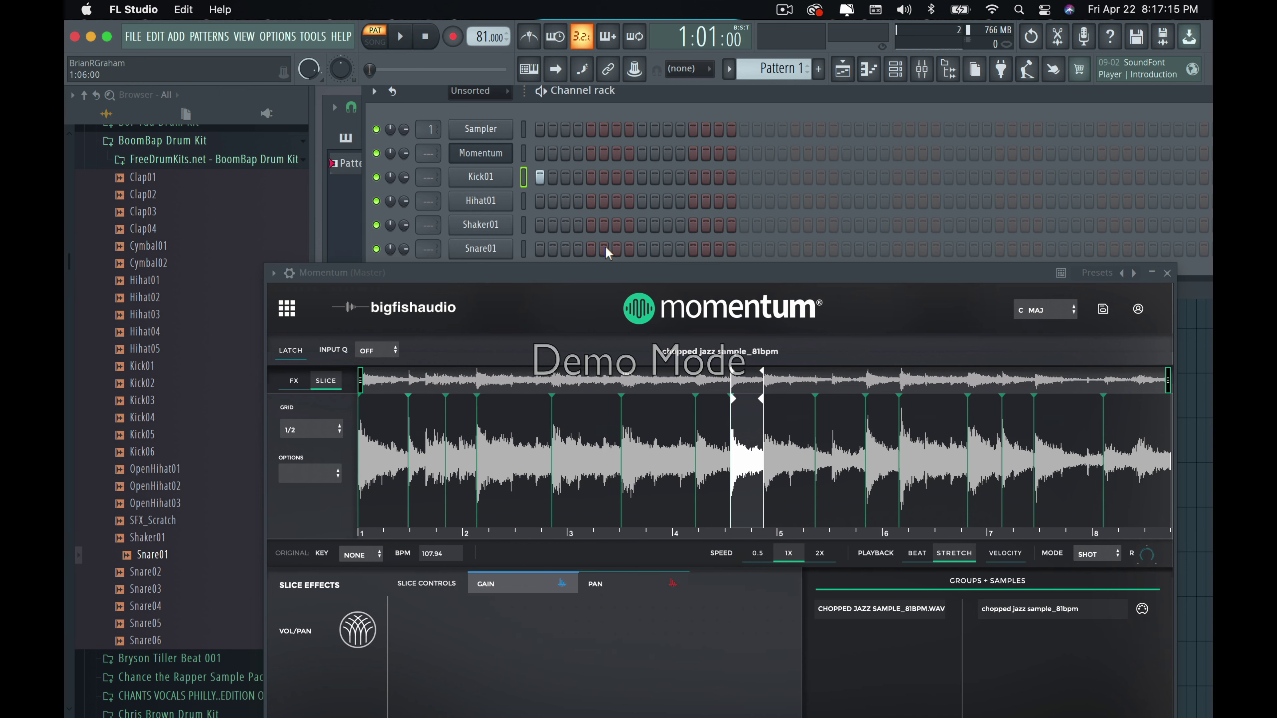
With the pattern playing, program Snare01 on steps 5 and 13 and Kick01 on steps 1 and 9.
{"action": "left_click", "coordinate": [591, 248]}
{"action": "key", "text": "space"}
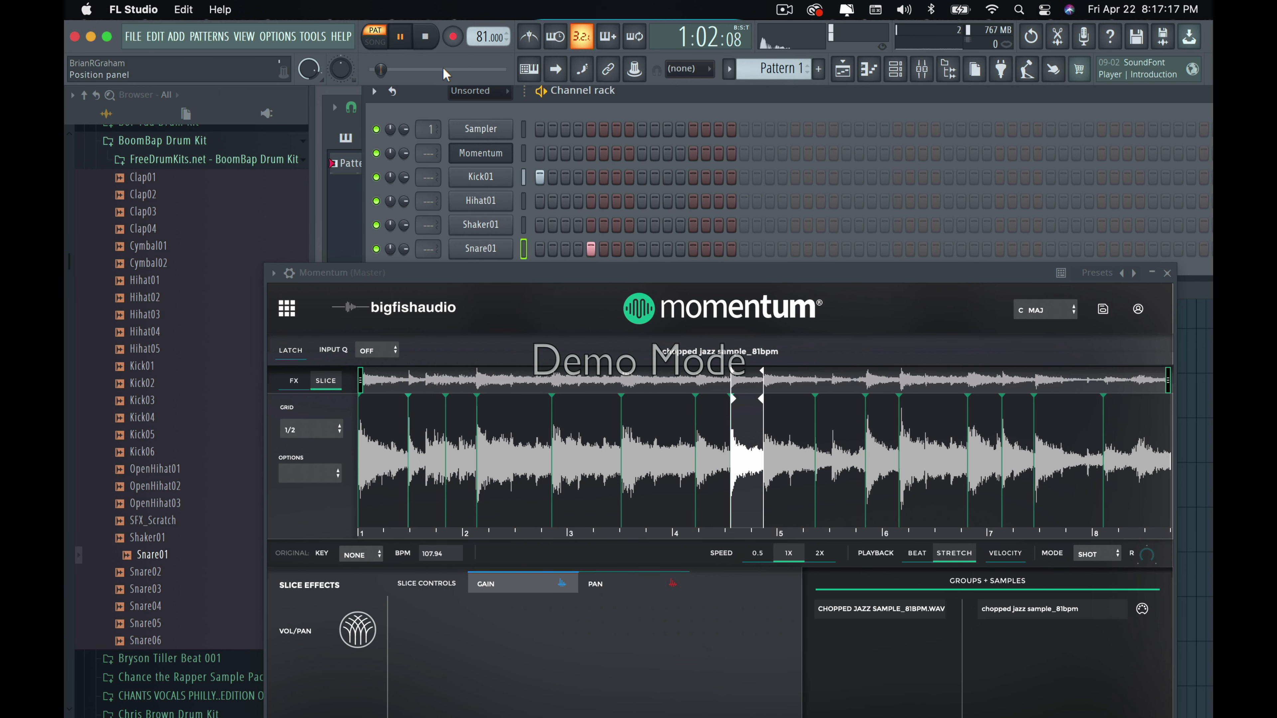
{"action": "left_click", "coordinate": [642, 176]}
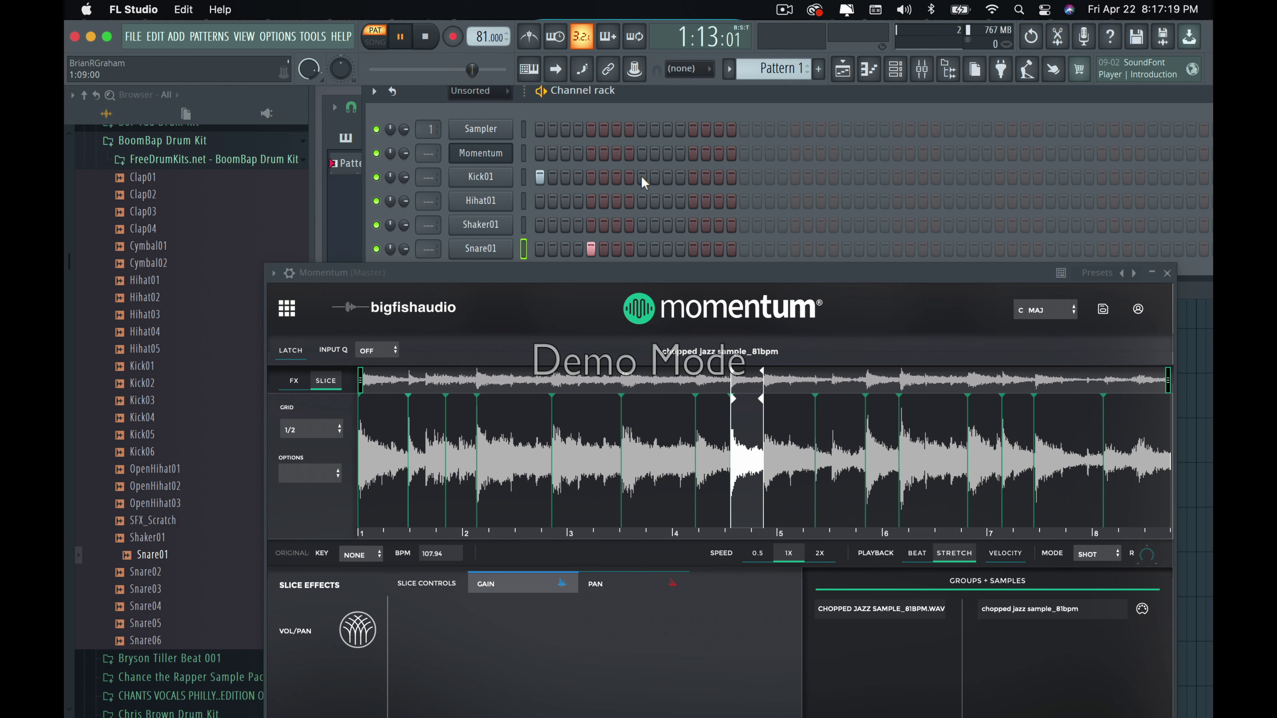
{"action": "left_click", "coordinate": [693, 249]}
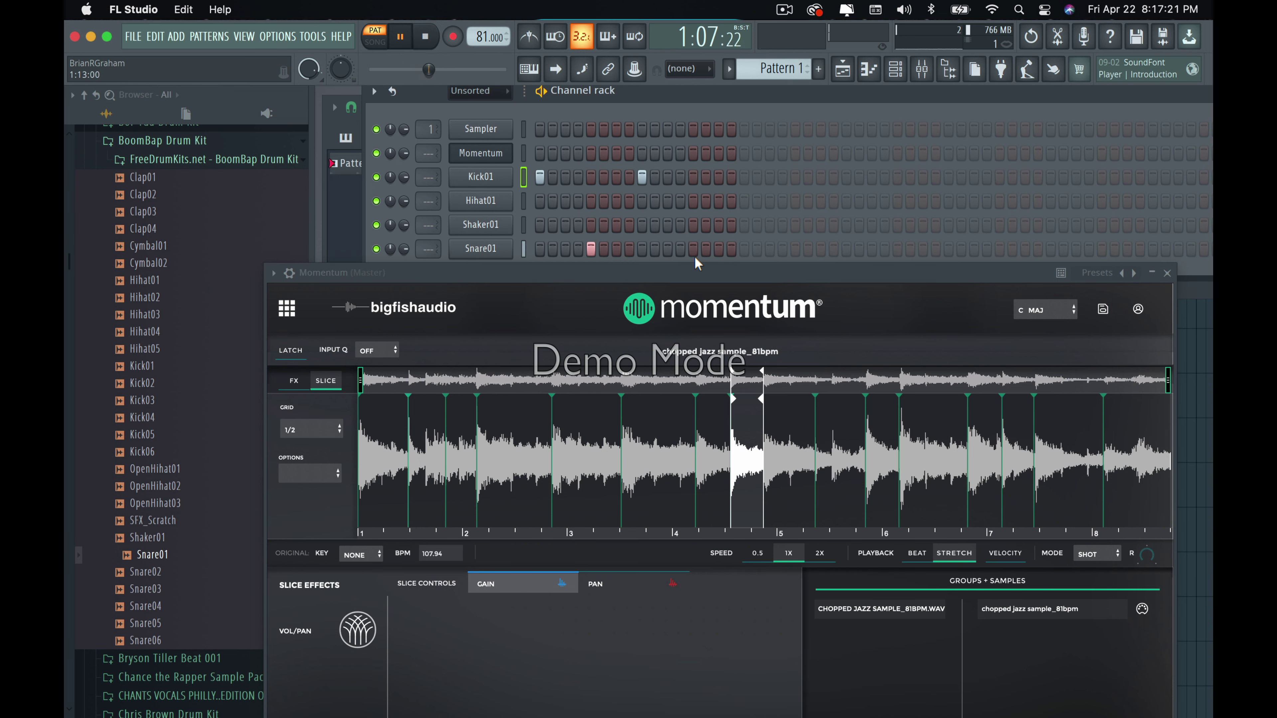
Toggle the Kick01 hit on step 9 to compare the groove, and leave only its hit on step 1.
{"action": "left_click", "coordinate": [645, 176]}
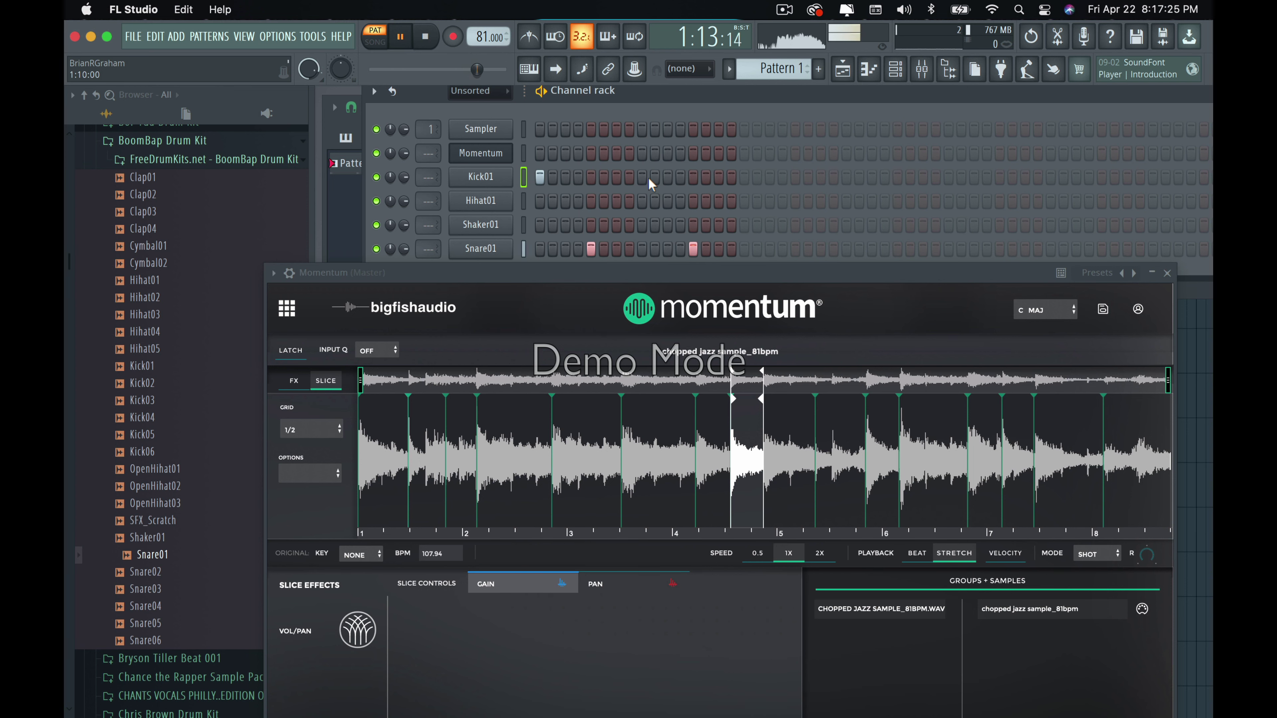
{"action": "left_click", "coordinate": [642, 177]}
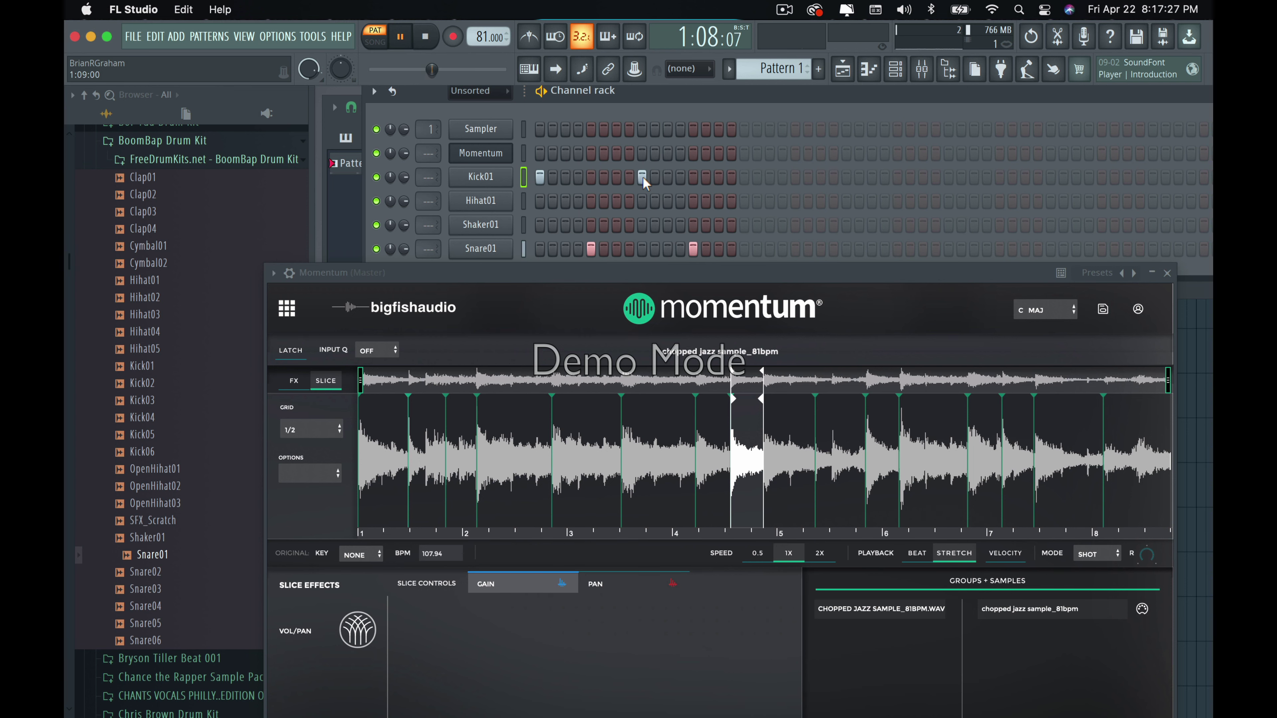
{"action": "left_click", "coordinate": [642, 176]}
{"action": "left_click", "coordinate": [693, 175]}
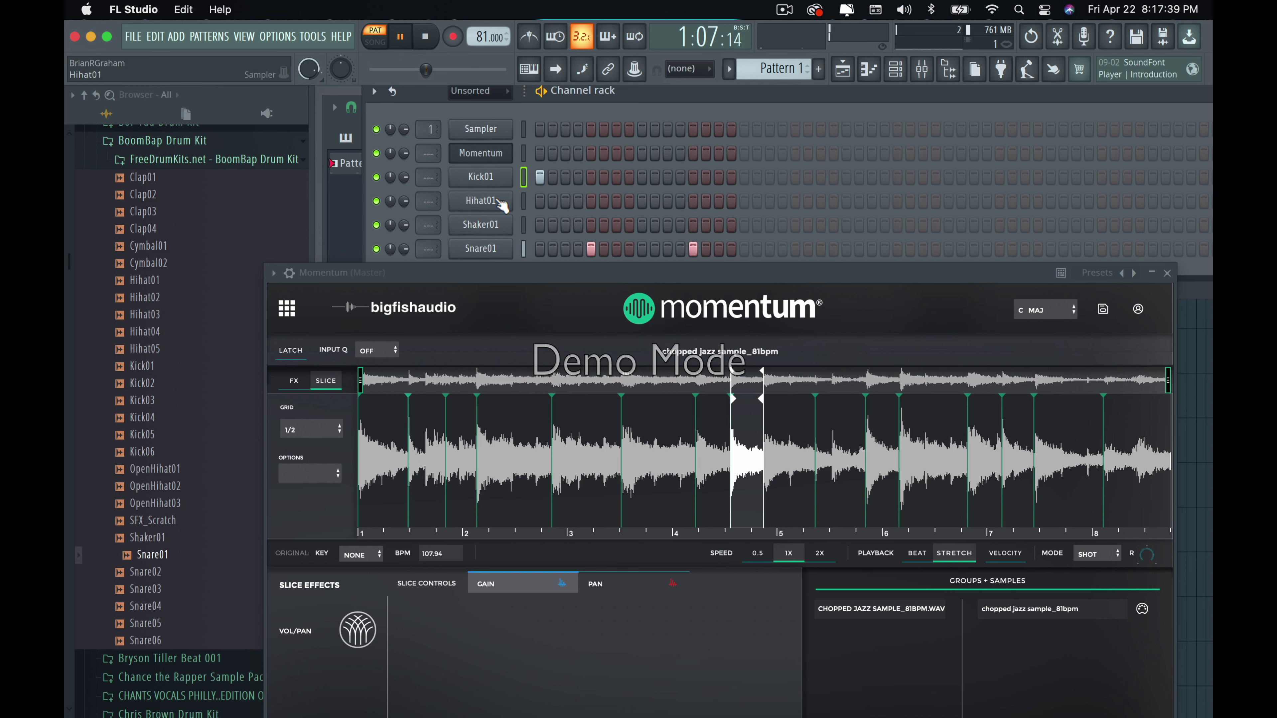
Open the piano roll for the Kick01 channel and close the Momentum window covering it.
{"action": "right_click", "coordinate": [483, 178]}
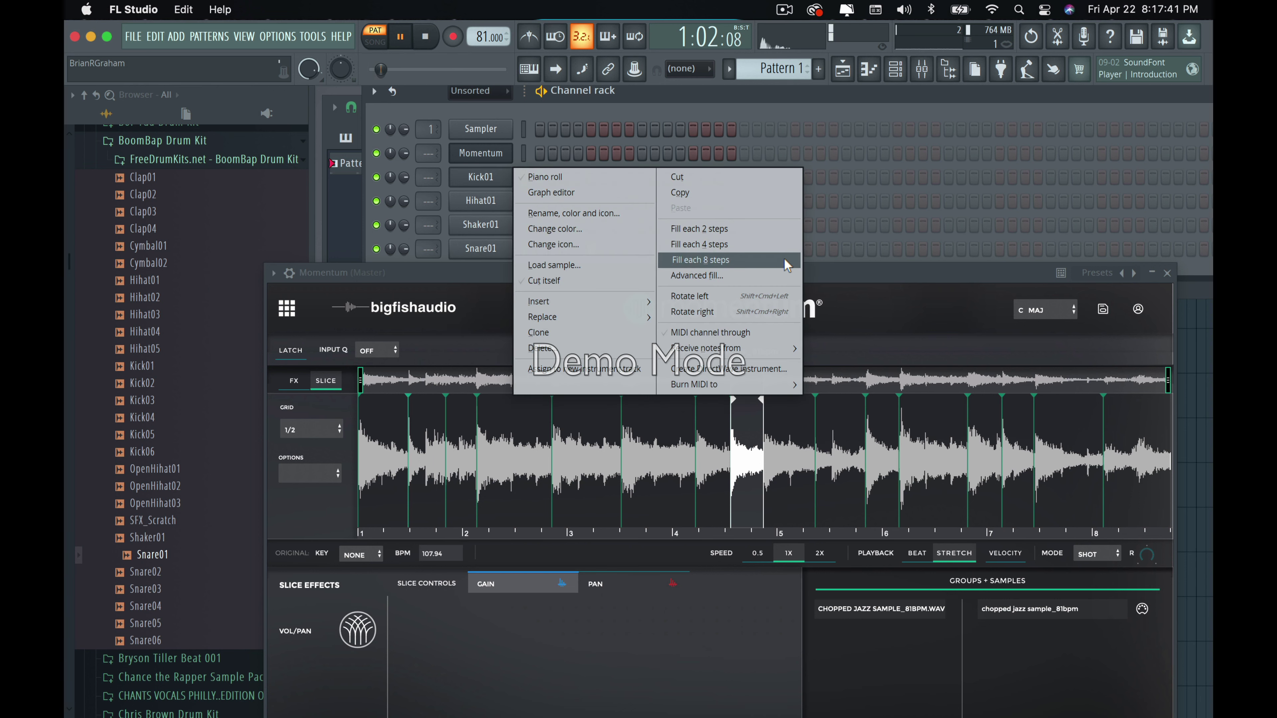
{"action": "left_click", "coordinate": [630, 176]}
{"action": "left_click_drag", "start_coordinate": [553, 264], "coordinate": [545, 297]}
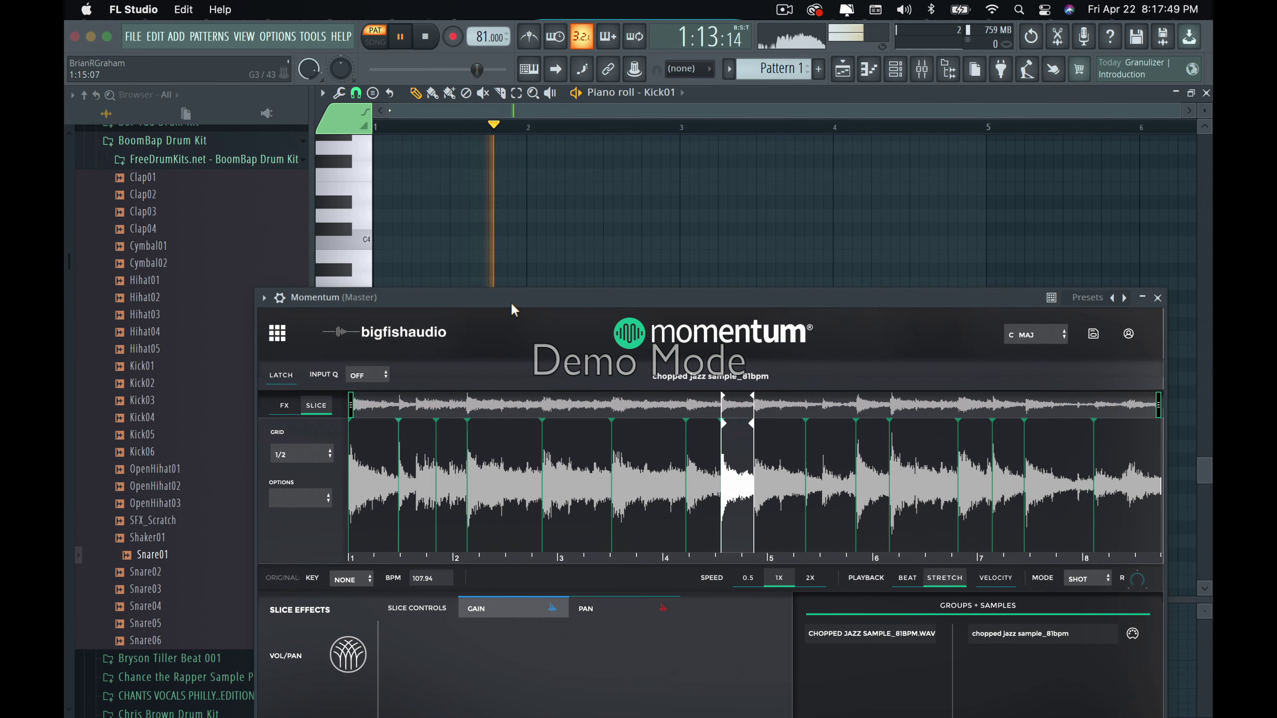
{"action": "key", "text": "Escape"}
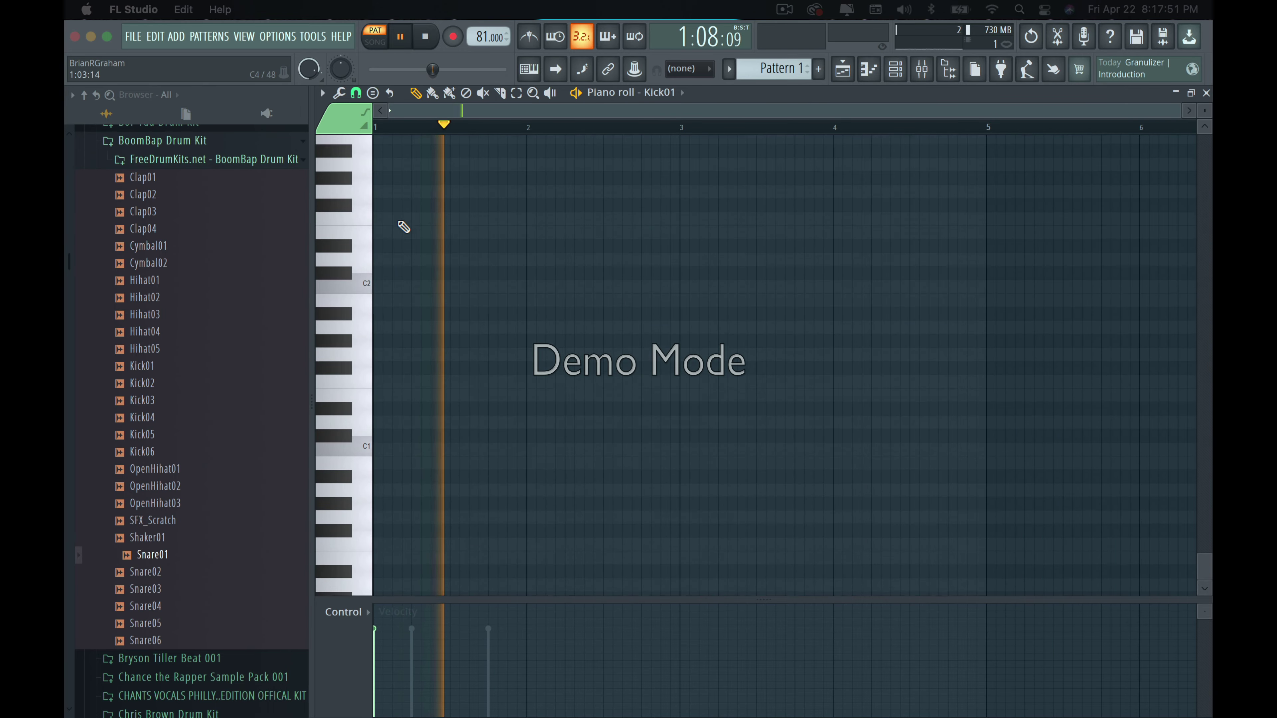
In the Kick01 piano roll, turn the first step's hit into a C5 note two steps long.
{"action": "scroll", "coordinate": [437, 329], "scroll_direction": "up", "scroll_amount": 10}
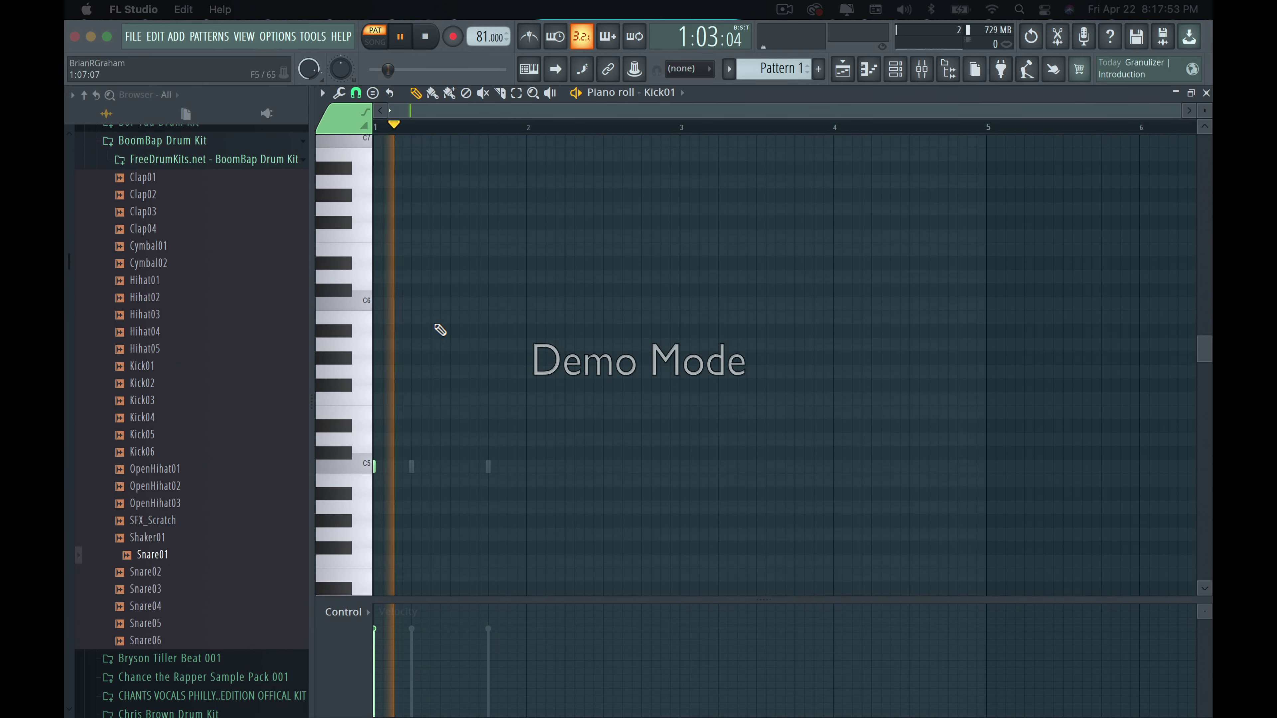
{"action": "scroll", "coordinate": [432, 352], "scroll_direction": "down", "scroll_amount": 1}
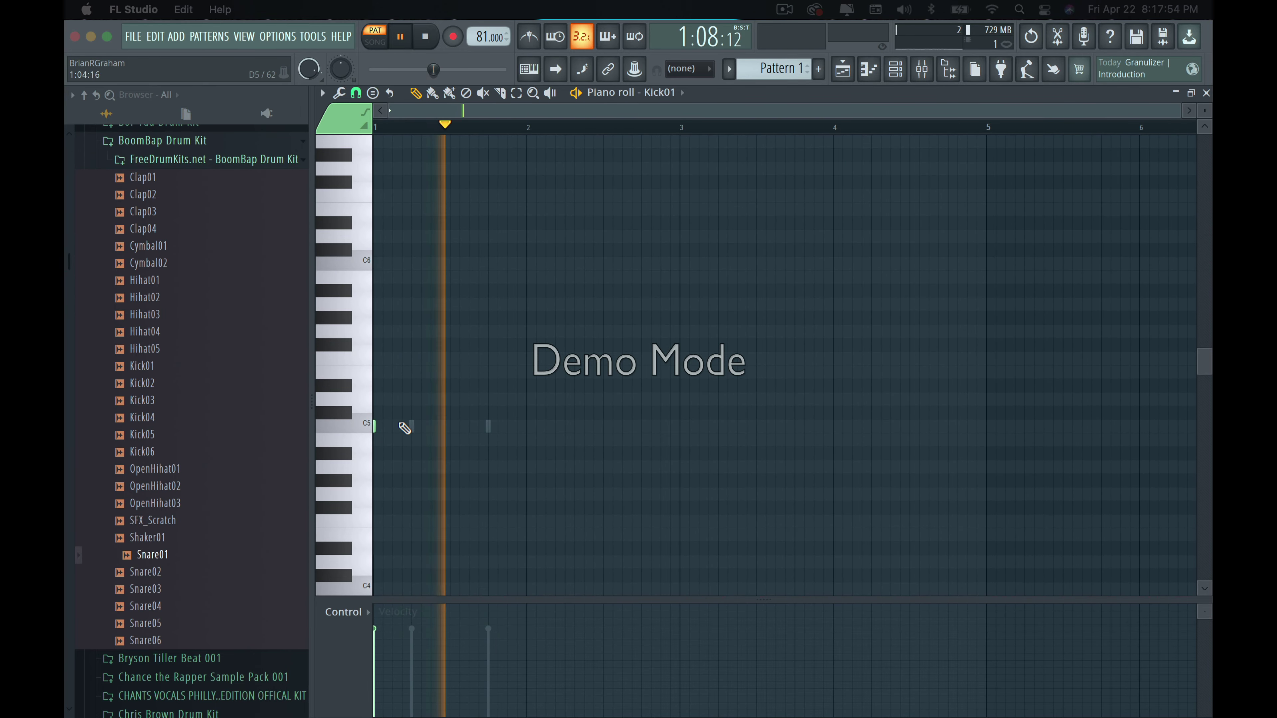
{"action": "left_click", "coordinate": [379, 426]}
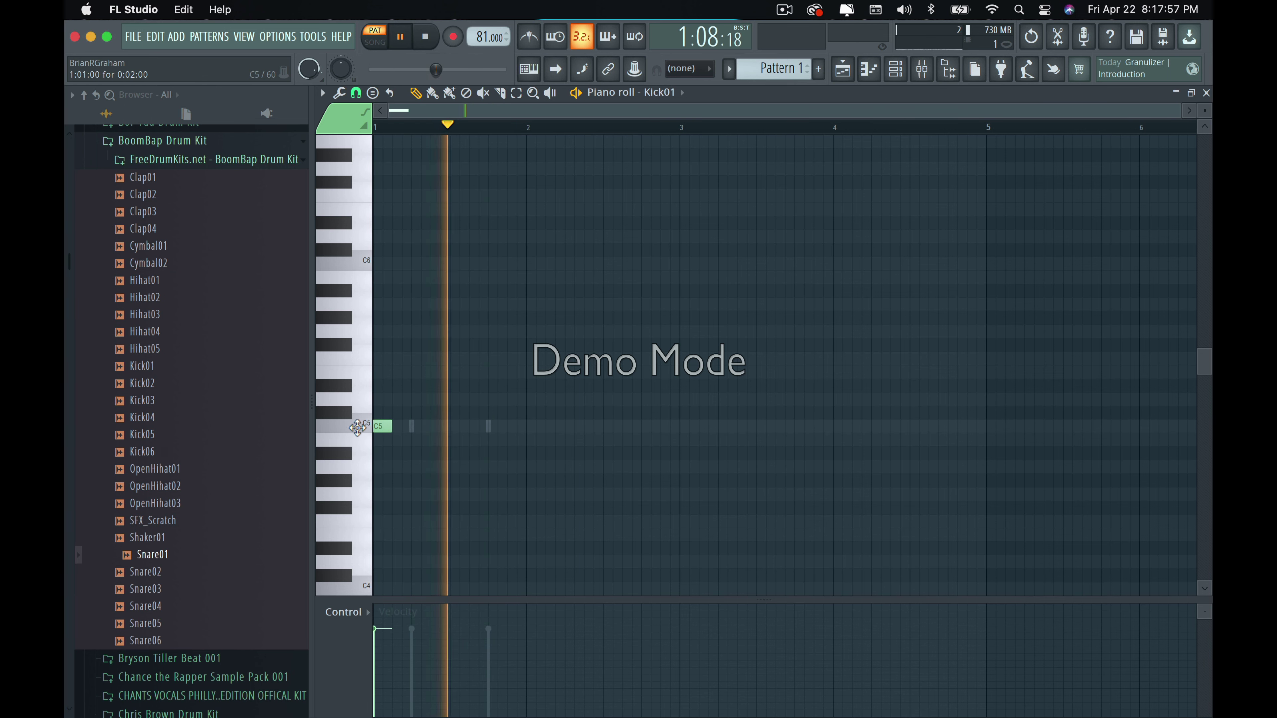
Add a second two-step C5 kick near step 5 and move it to step 3.
{"action": "left_click", "coordinate": [423, 427]}
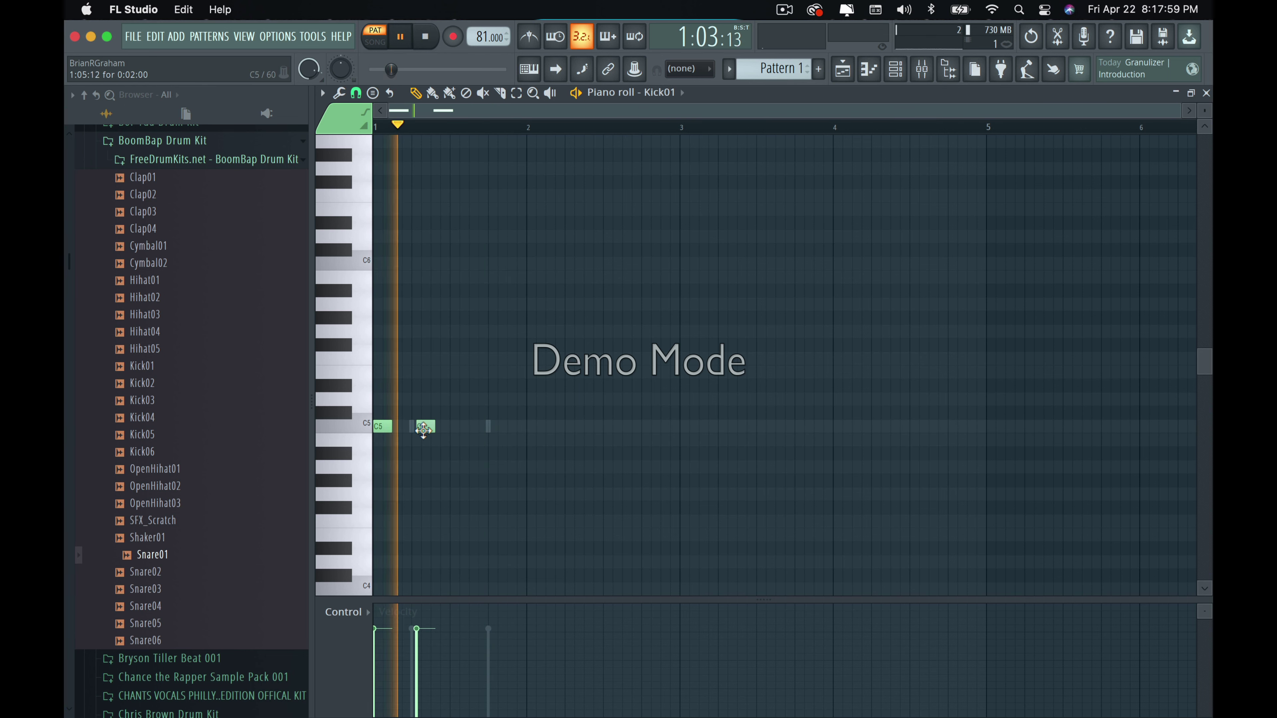
{"action": "left_click", "coordinate": [422, 432]}
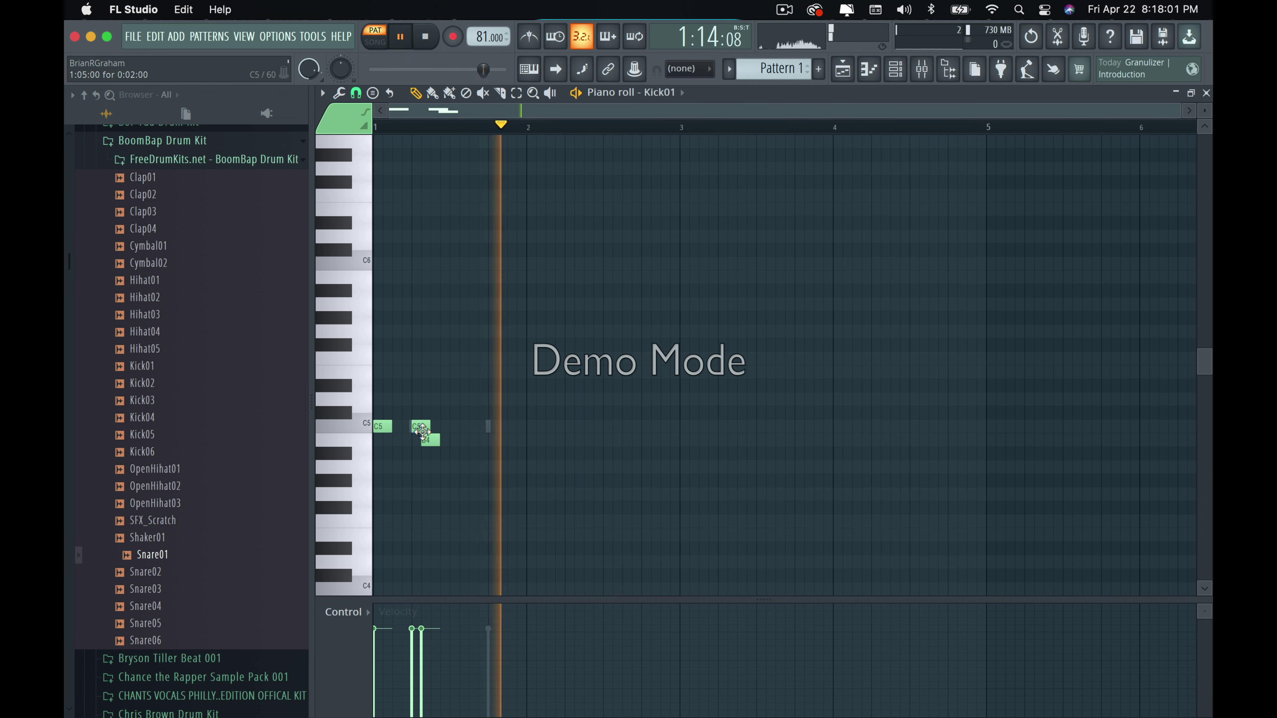
{"action": "left_click_drag", "start_coordinate": [423, 431], "coordinate": [402, 426]}
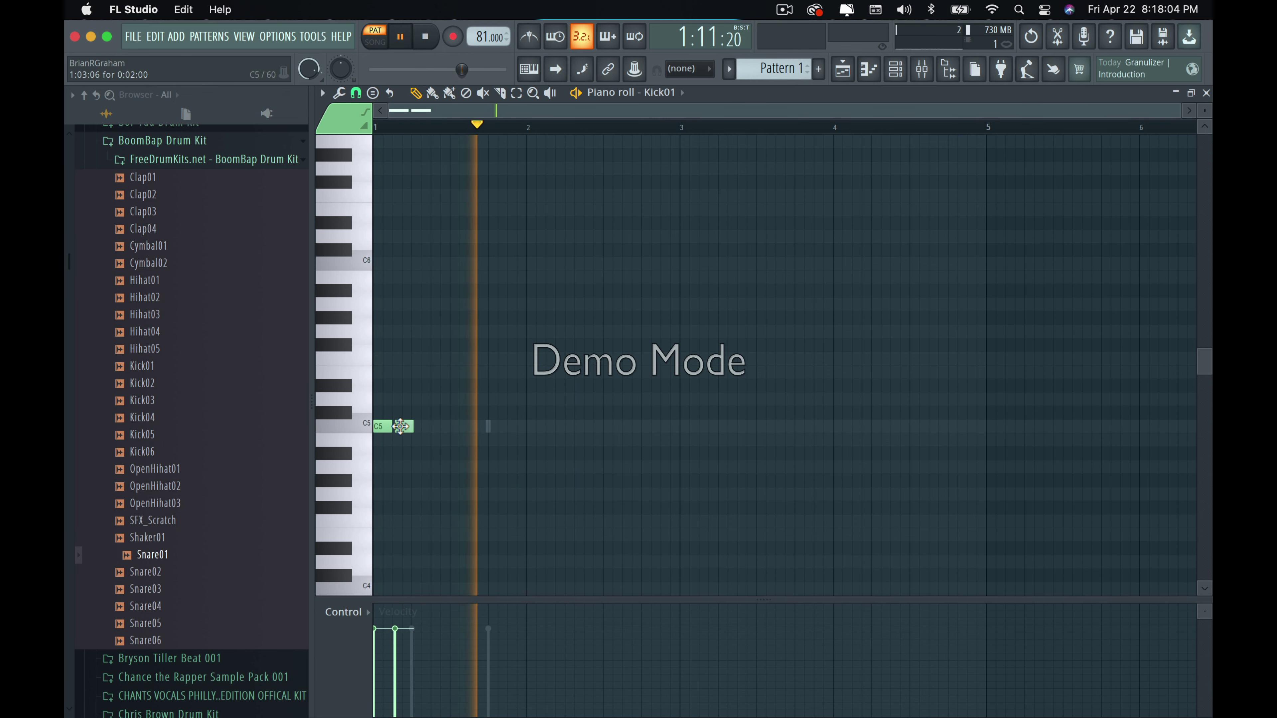
Set the piano roll's snap to Line and delete the second kick note on step 3.
{"action": "left_click", "coordinate": [357, 93]}
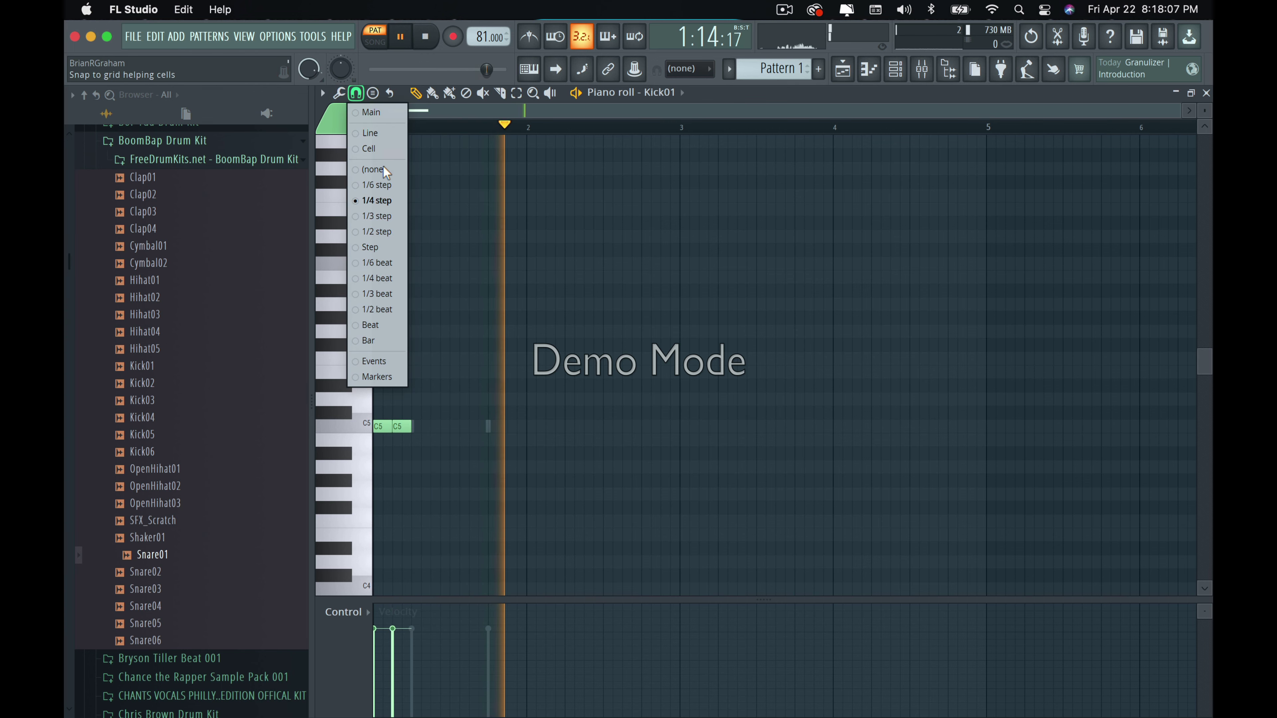
{"action": "left_click", "coordinate": [370, 133]}
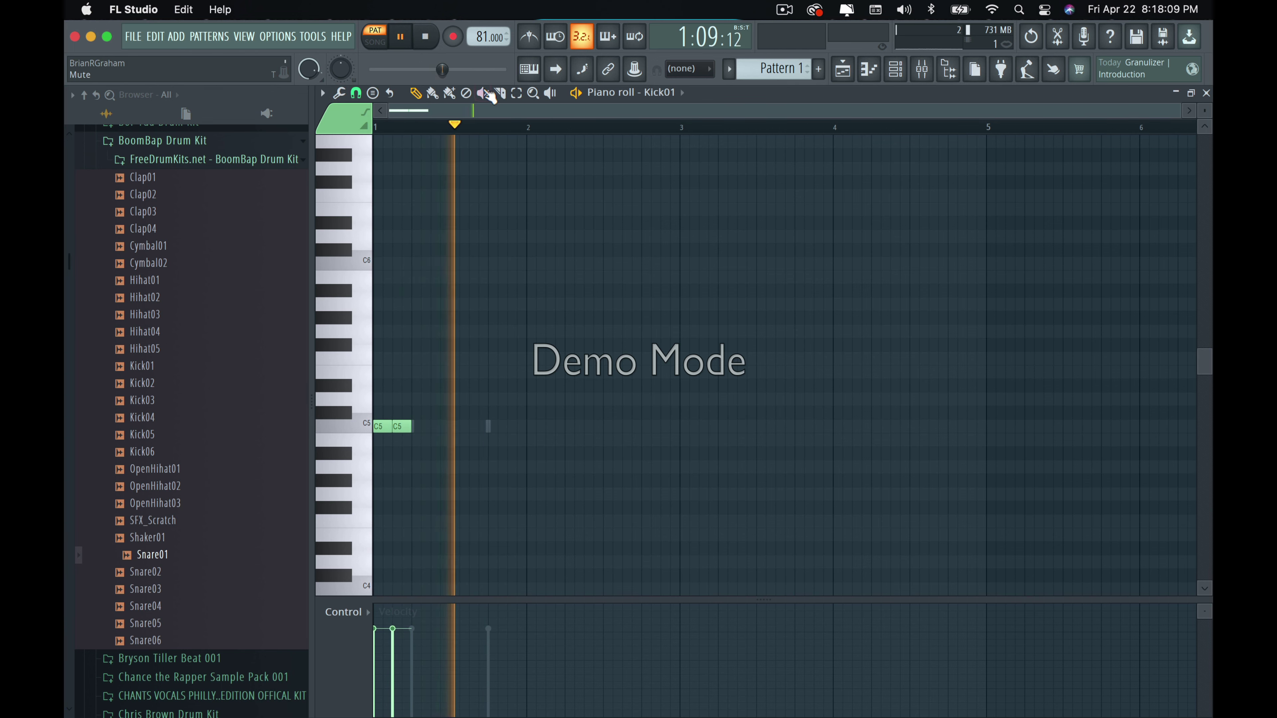
{"action": "scroll", "coordinate": [484, 125], "scroll_direction": "up", "scroll_amount": 1}
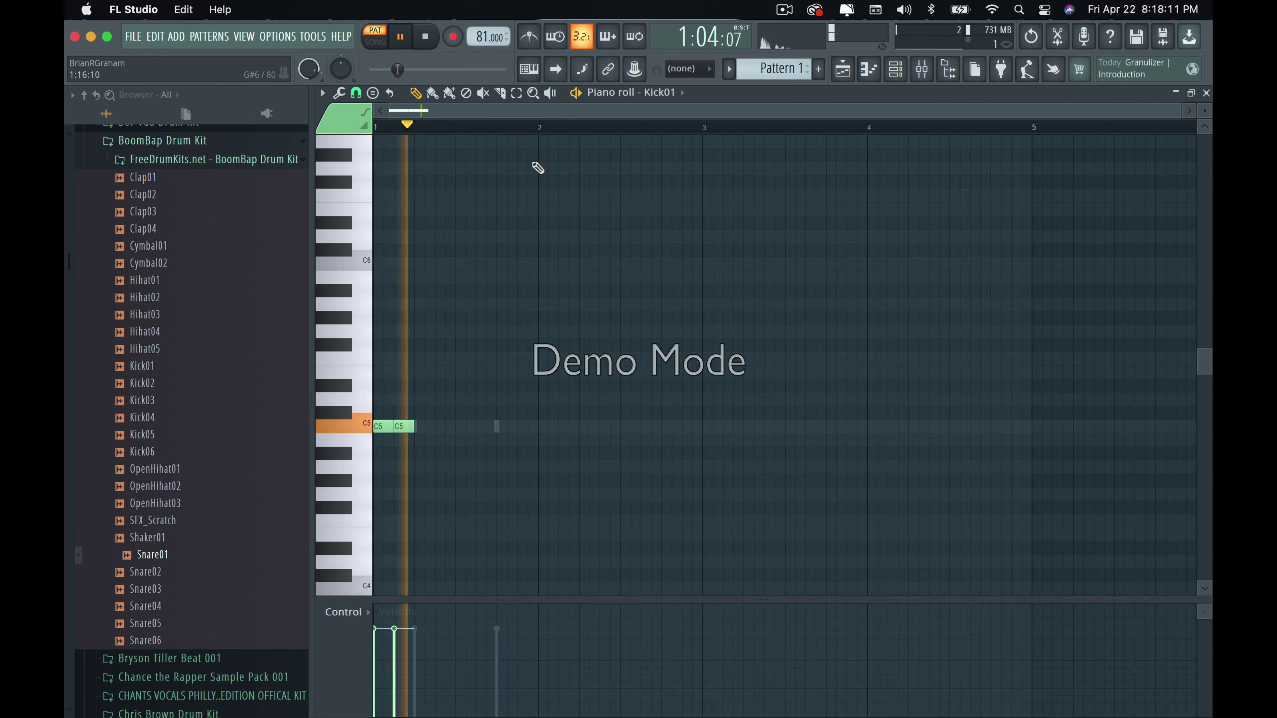
{"action": "right_click", "coordinate": [405, 427]}
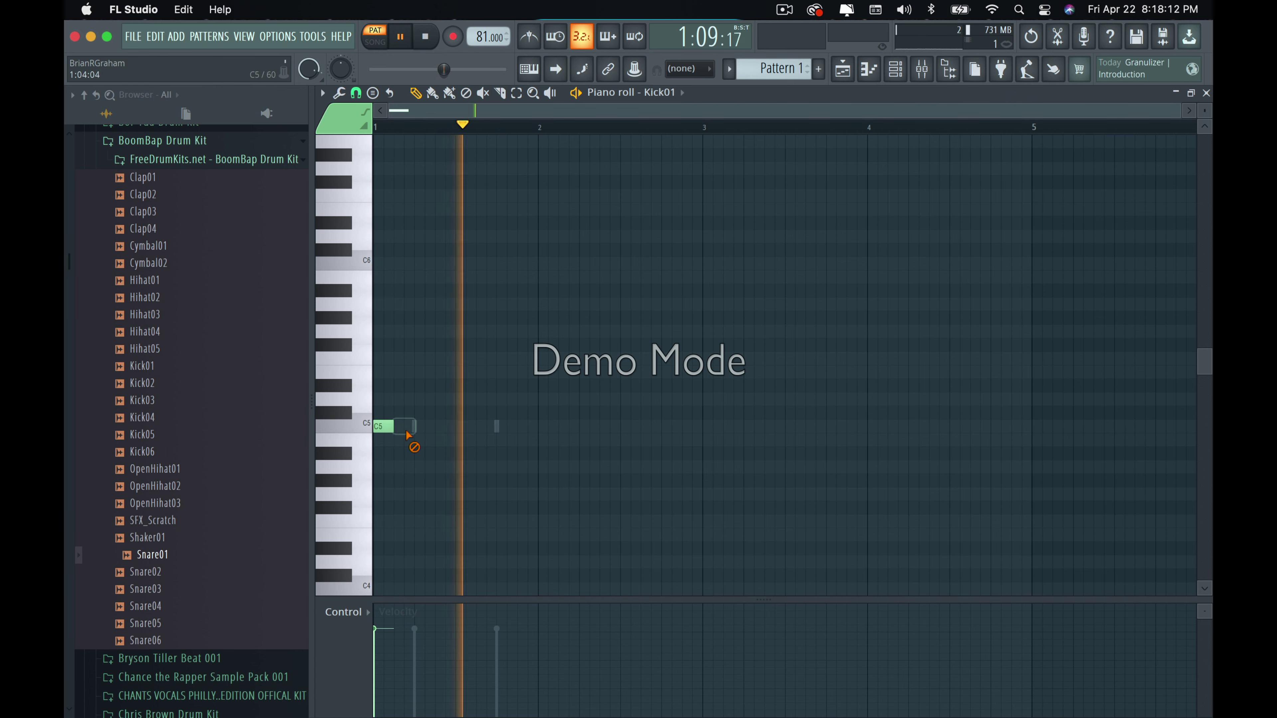
{"action": "left_click", "coordinate": [551, 432]}
{"action": "right_click", "coordinate": [550, 432]}
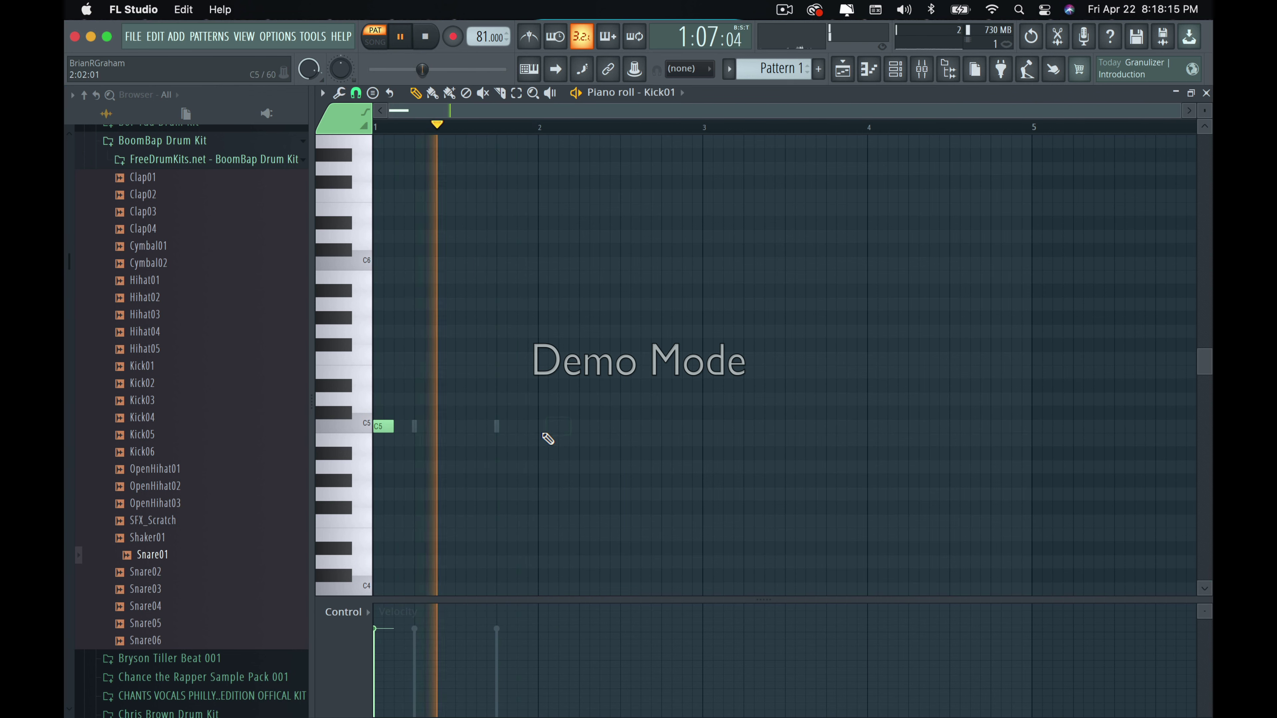
Try a kick on step 13 shortened to one step, add another on step 11, and delete the one on step 13.
{"action": "left_click", "coordinate": [503, 428]}
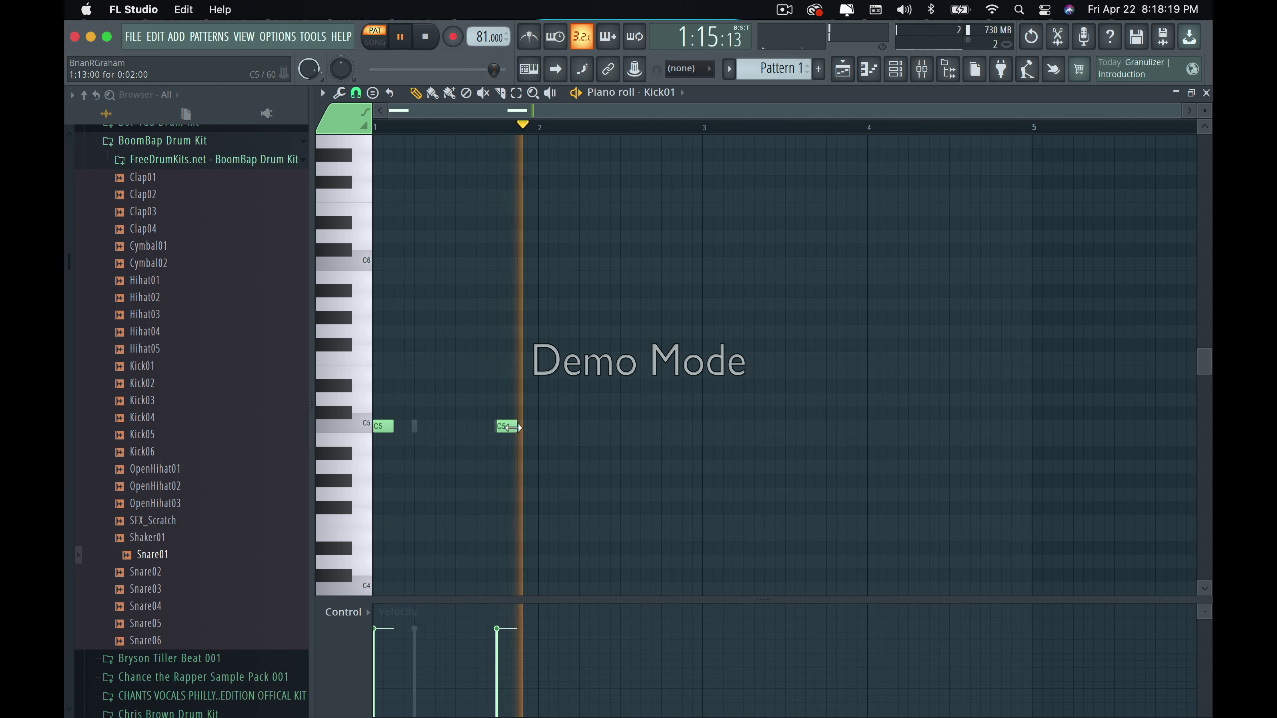
{"action": "left_click_drag", "start_coordinate": [513, 427], "coordinate": [504, 427]}
{"action": "left_click", "coordinate": [480, 428]}
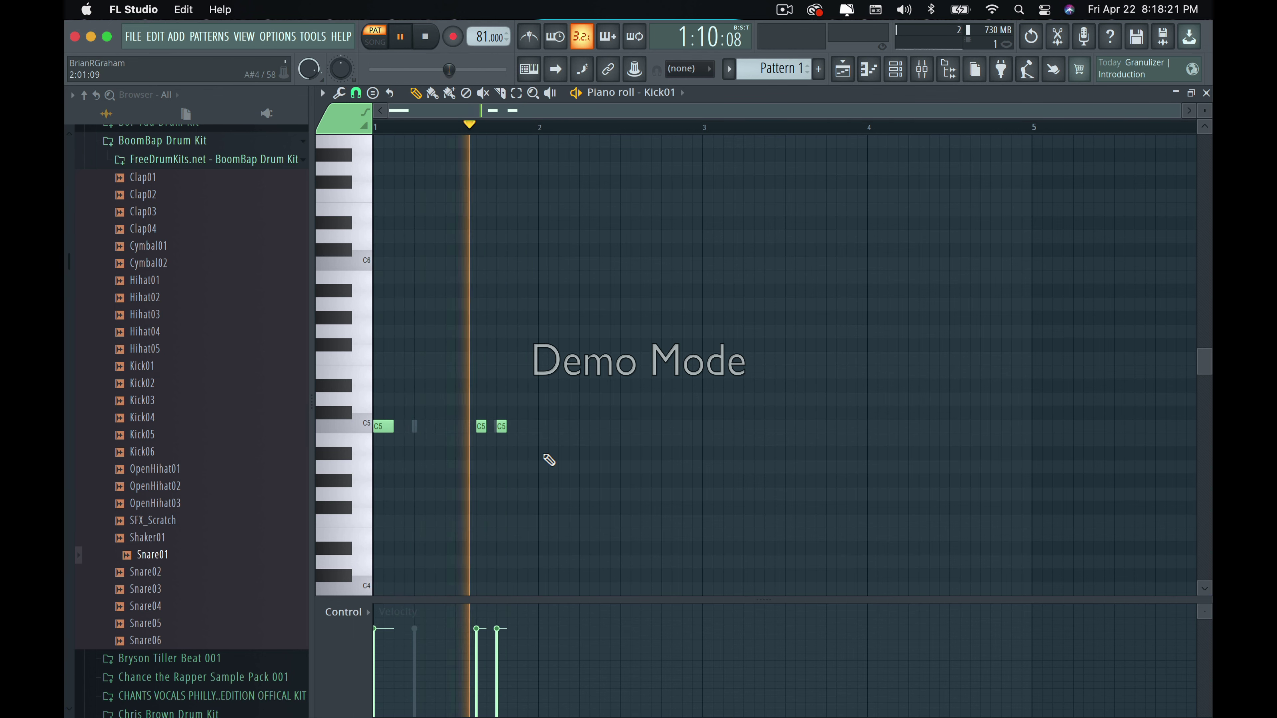
{"action": "right_click", "coordinate": [501, 427]}
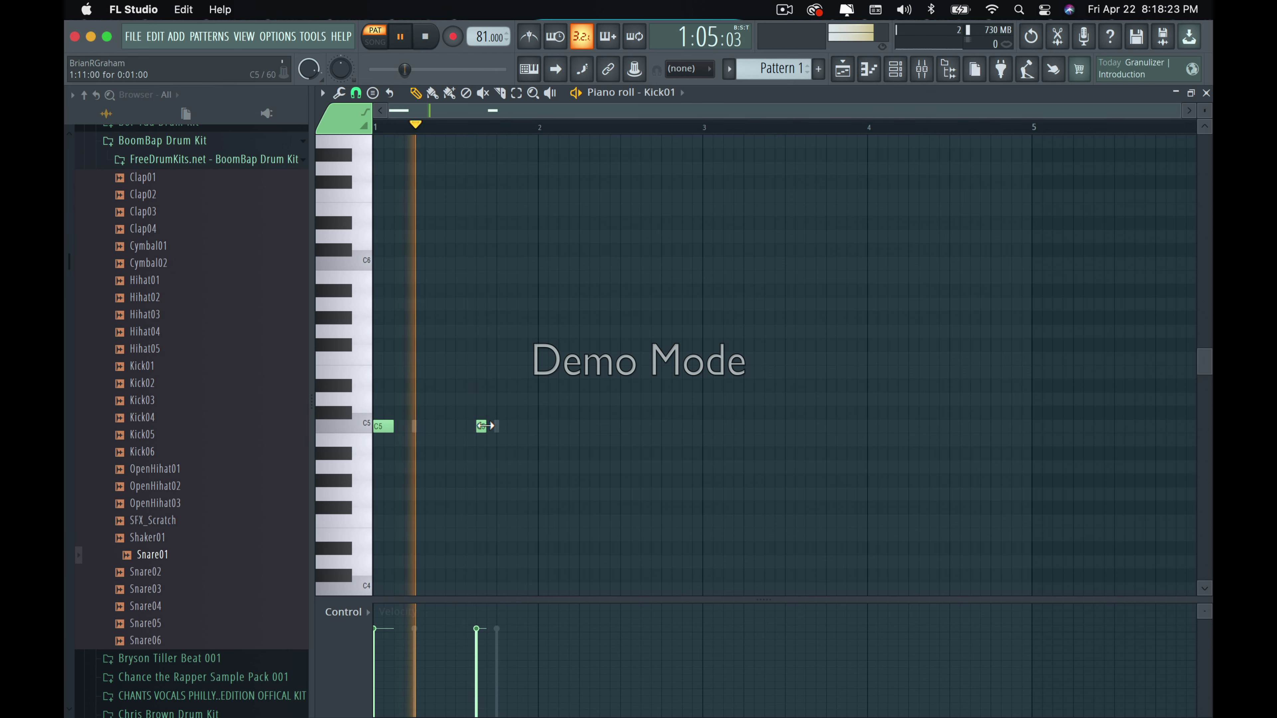
Lengthen the C5 kick on step 11 to three steps and add another three-step kick on step 14.
{"action": "scroll", "coordinate": [467, 183], "scroll_direction": "up", "scroll_amount": 3}
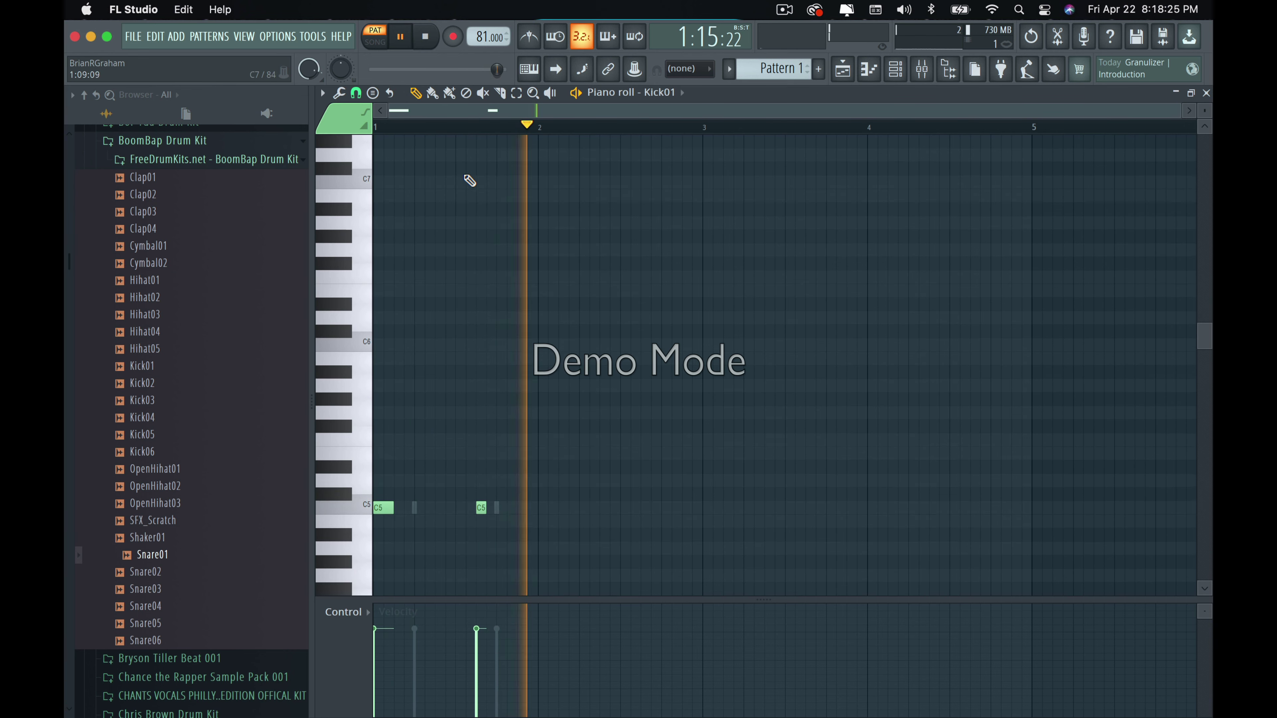
{"action": "scroll", "coordinate": [470, 180], "scroll_direction": "down", "scroll_amount": 3}
{"action": "scroll", "coordinate": [486, 127], "scroll_direction": "up", "scroll_amount": 1}
{"action": "scroll", "coordinate": [487, 131], "scroll_direction": "up", "scroll_amount": 3}
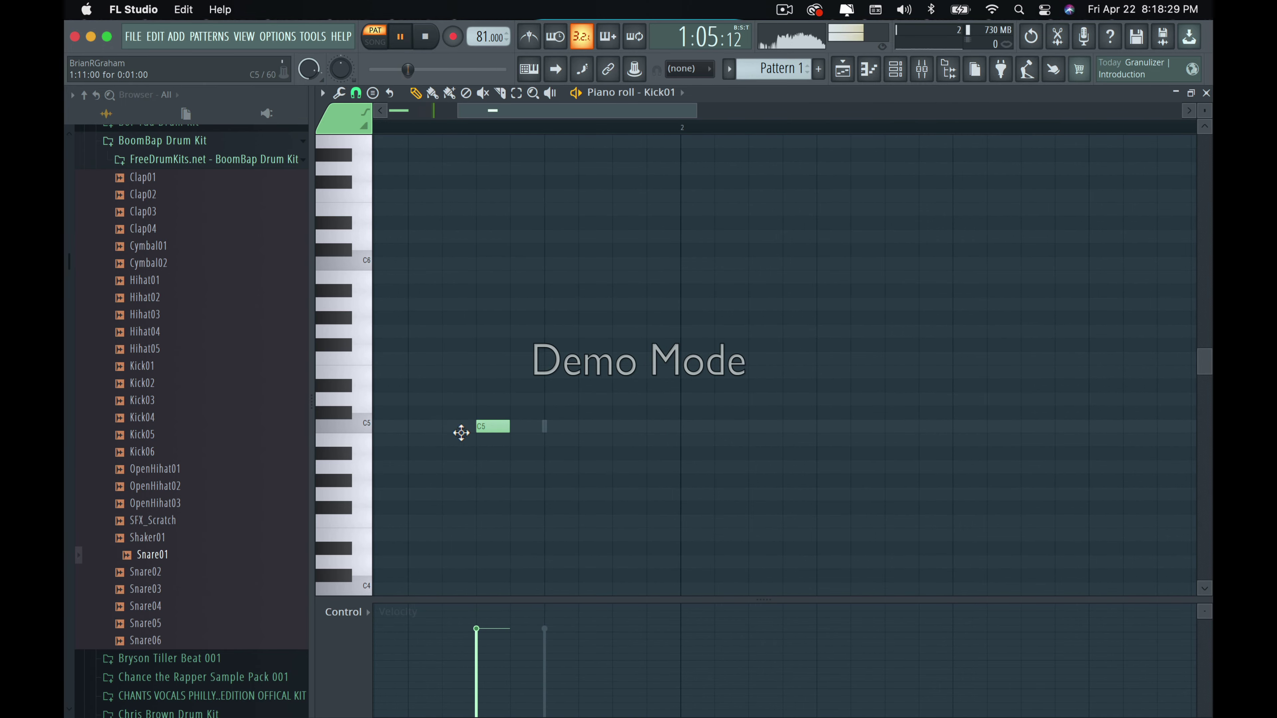
{"action": "left_click_drag", "start_coordinate": [437, 430], "coordinate": [557, 431]}
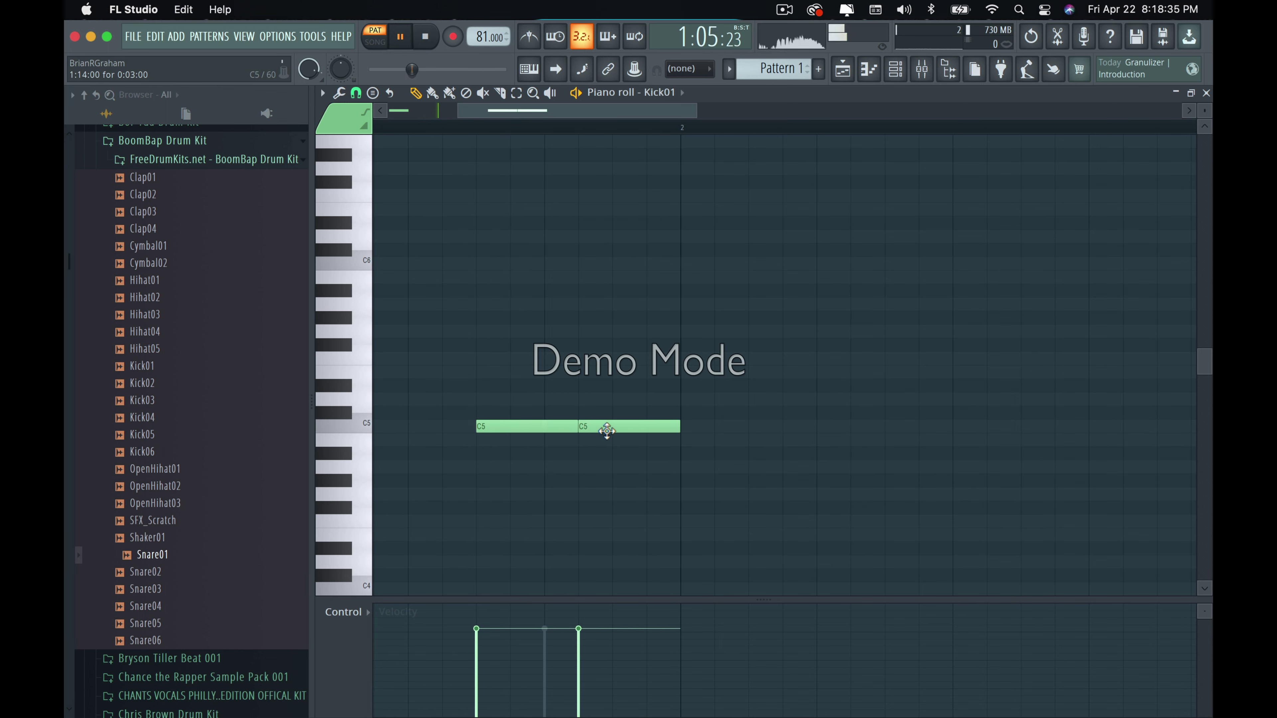
{"action": "left_click", "coordinate": [579, 429]}
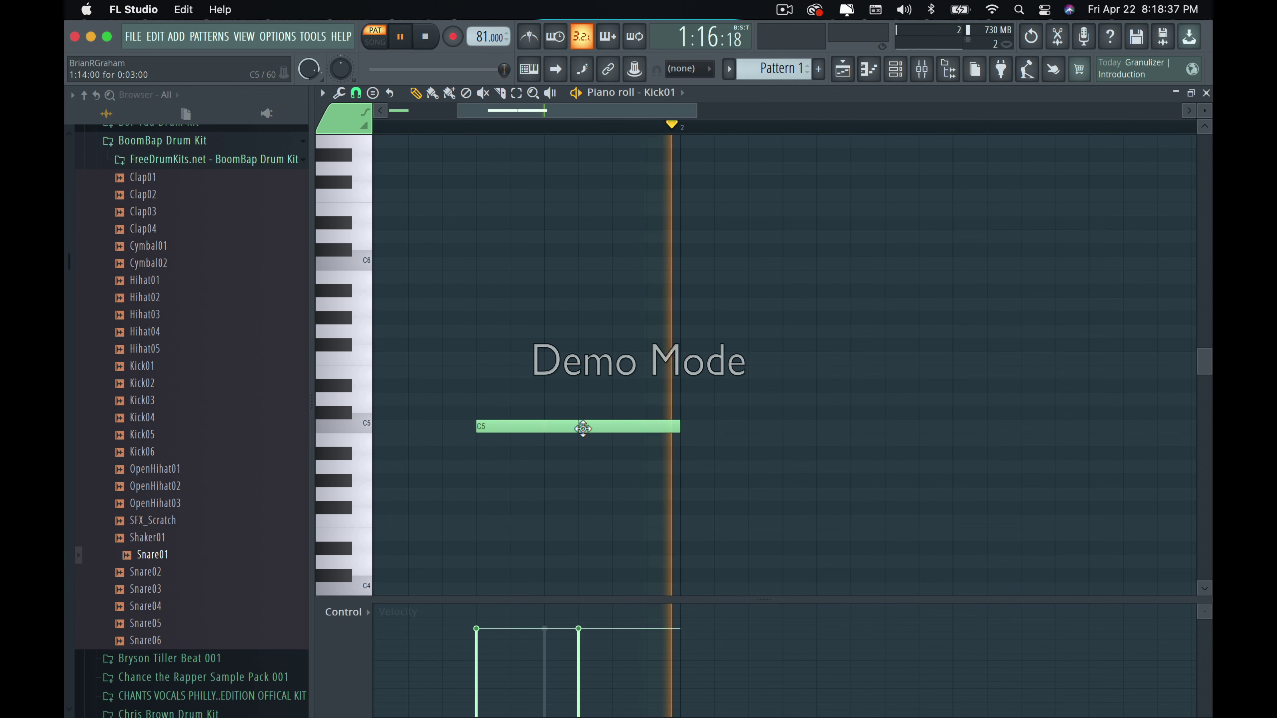
Add a three-step C5 kick on the first step of bar 2 and delete the kick on step 11 of bar 1.
{"action": "scroll", "coordinate": [600, 129], "scroll_direction": "down", "scroll_amount": 5}
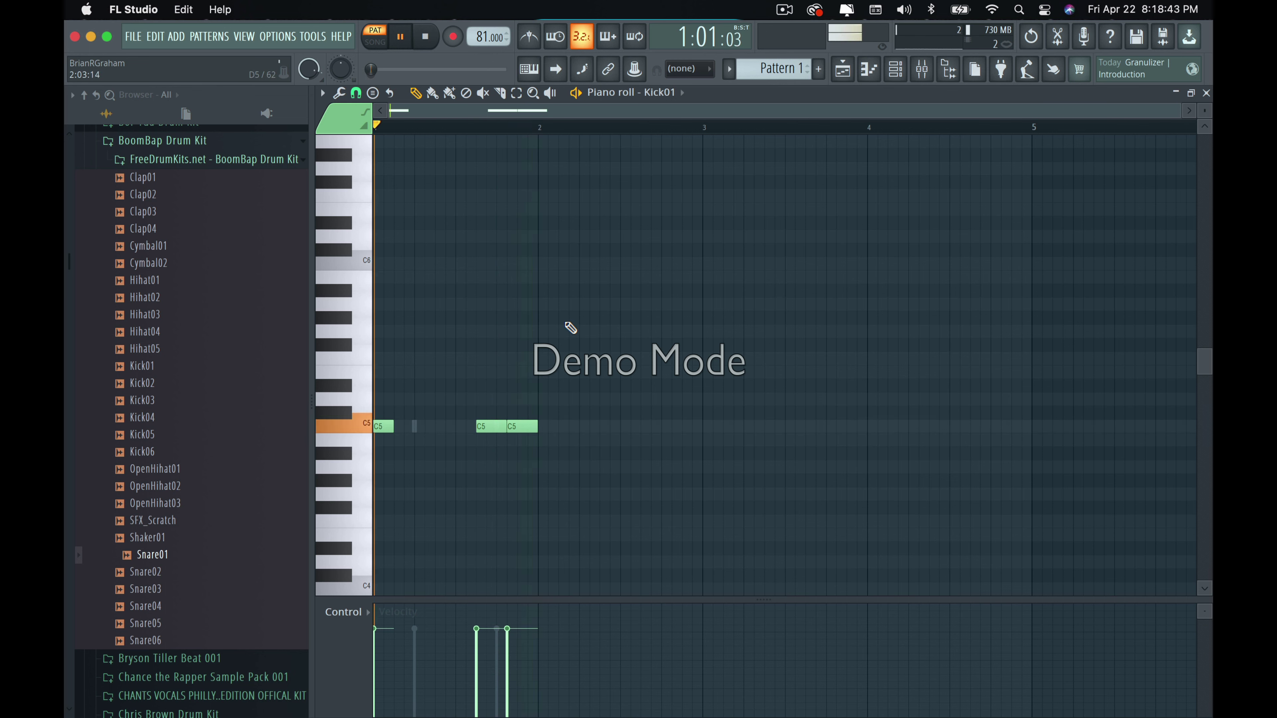
{"action": "left_click", "coordinate": [557, 426]}
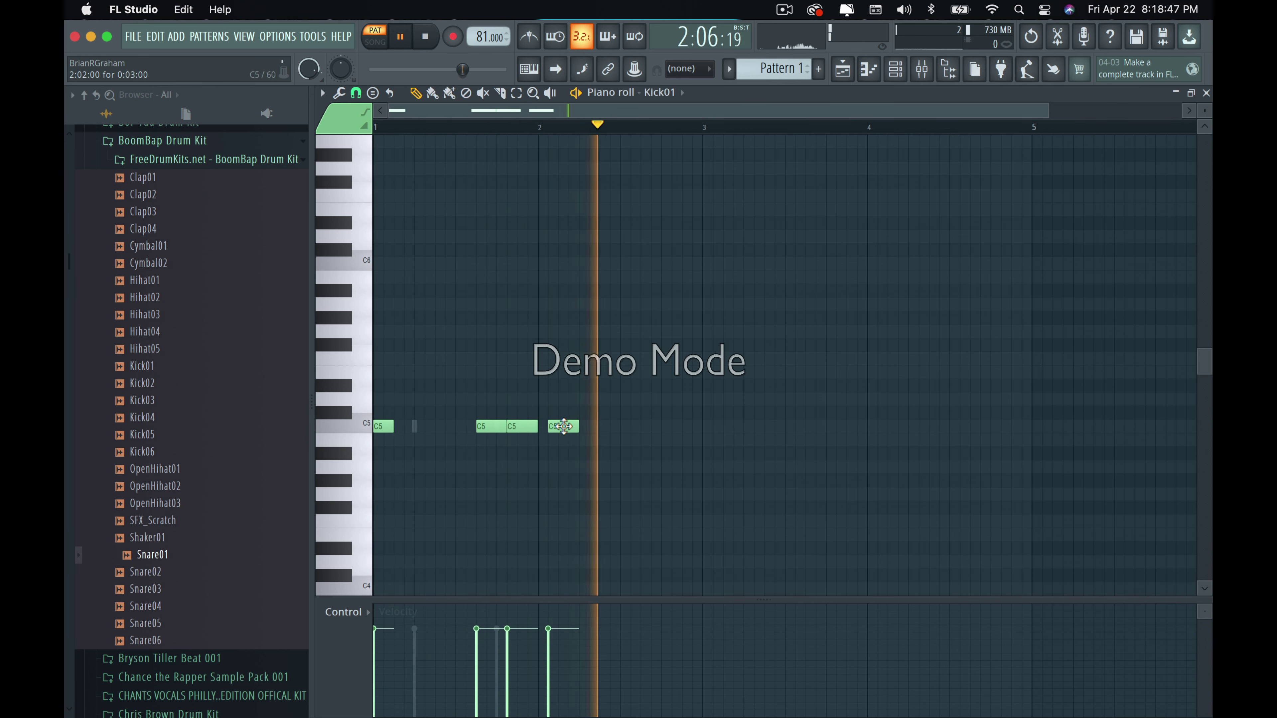
{"action": "left_click_drag", "start_coordinate": [557, 426], "coordinate": [547, 426]}
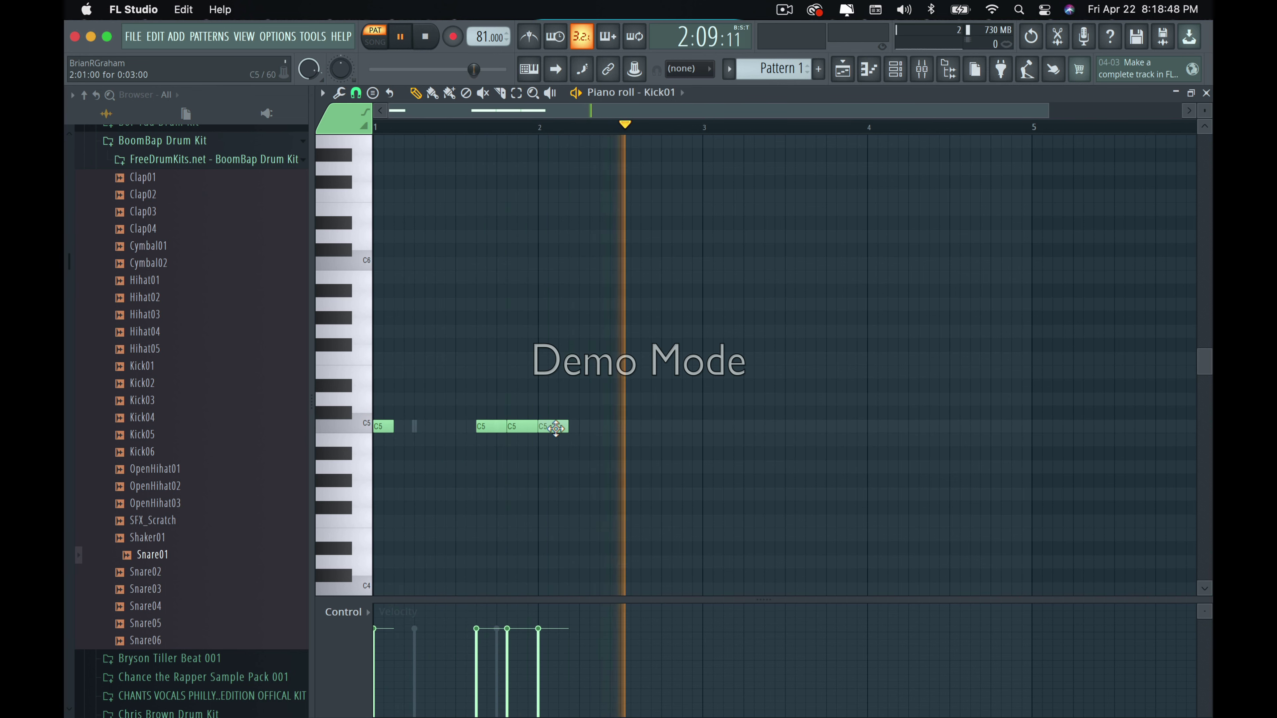
{"action": "right_click", "coordinate": [490, 426]}
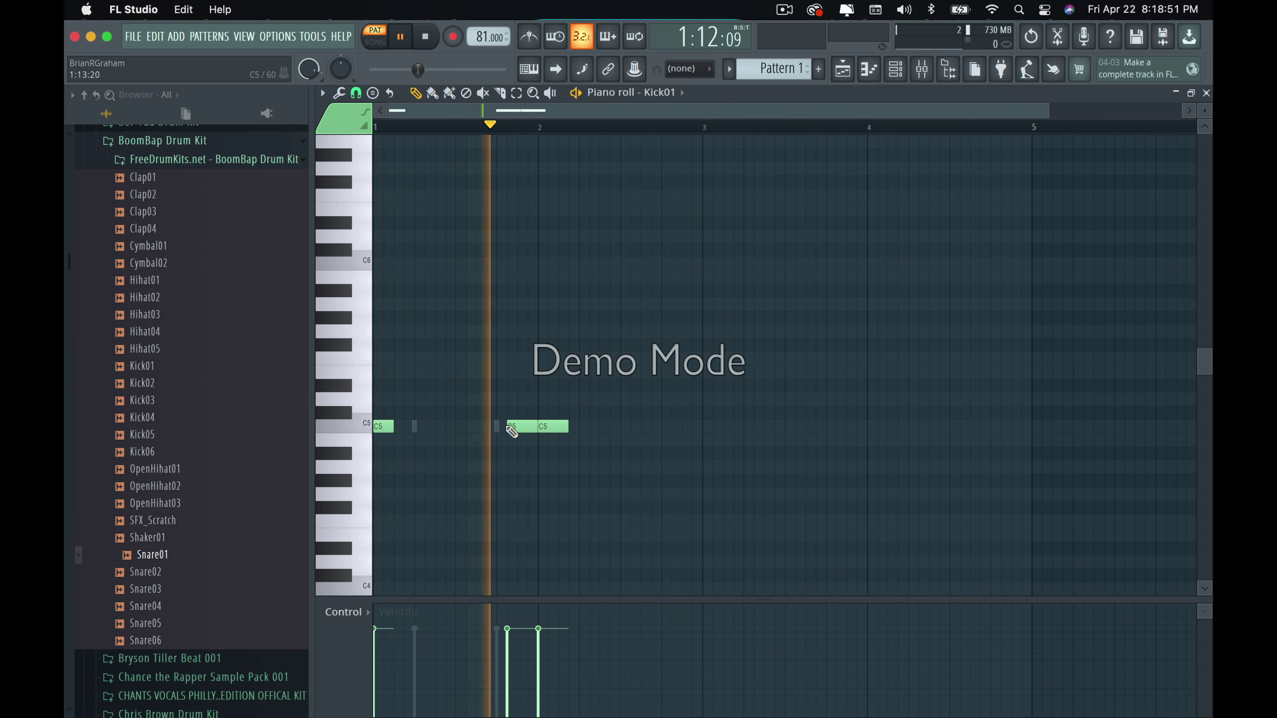
Try extra C5 kicks on steps 9 and 14 of bar 2, and delete both.
{"action": "left_click", "coordinate": [623, 427]}
{"action": "left_click", "coordinate": [673, 426]}
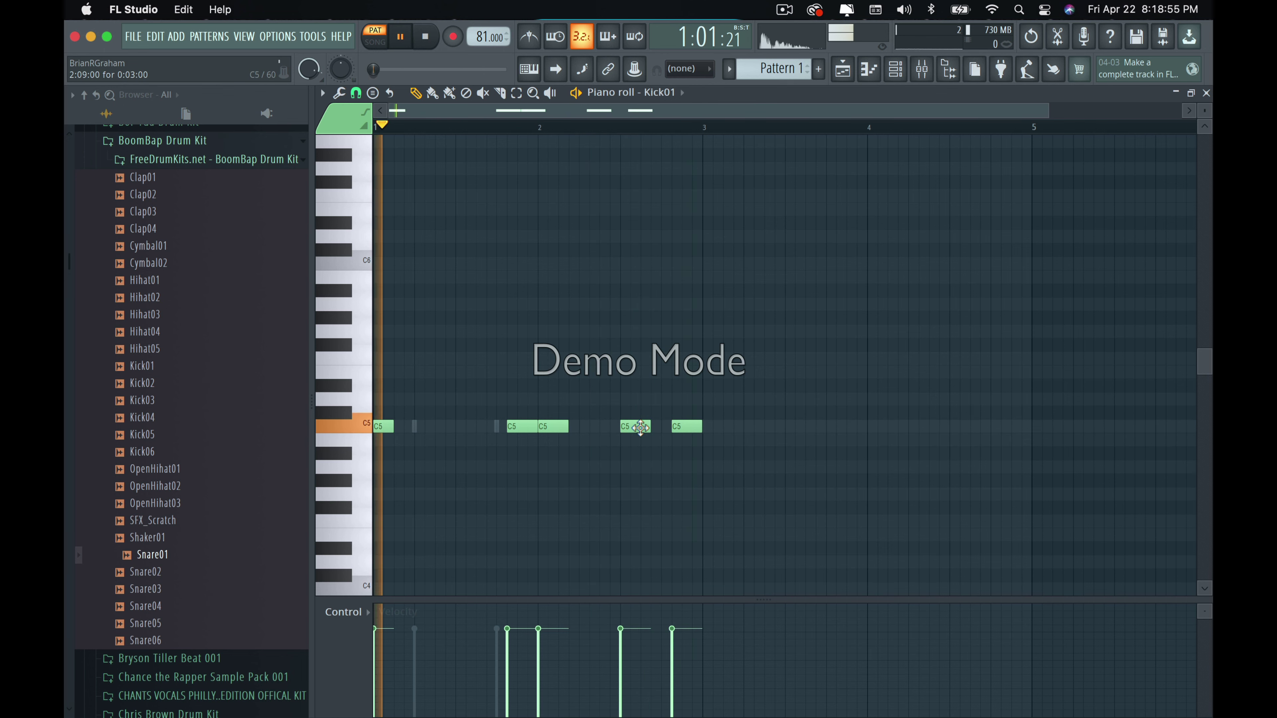
{"action": "left_click_drag", "start_coordinate": [635, 427], "coordinate": [646, 427]}
{"action": "key", "text": "super+z"}
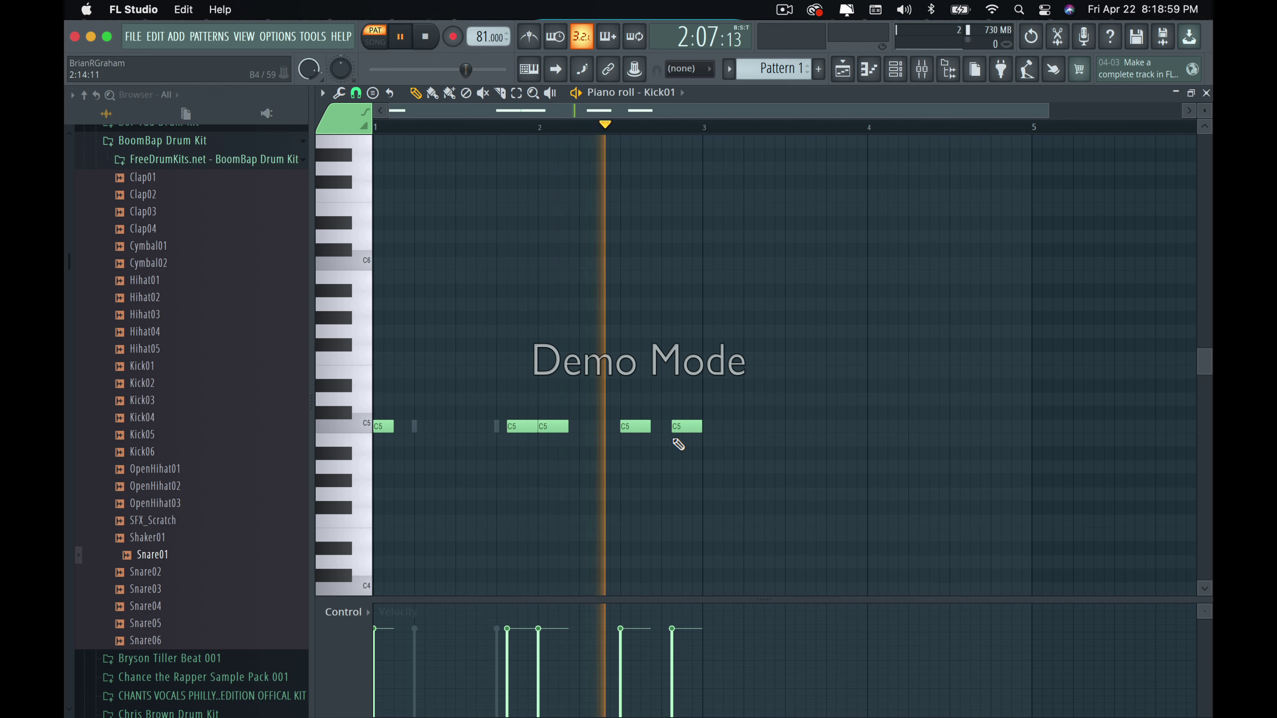
{"action": "right_click", "coordinate": [686, 427]}
{"action": "right_click", "coordinate": [634, 427]}
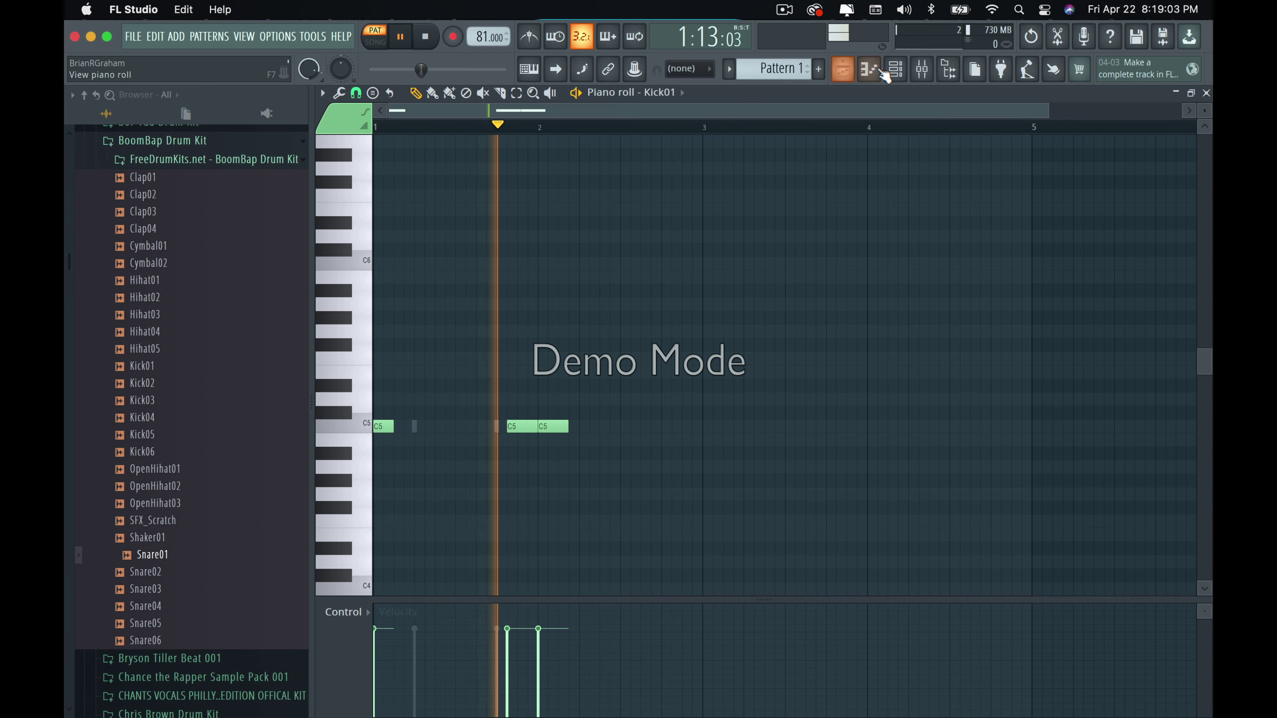
Delete the kick at the start of bar 2 and add a C5 kick on step 12 of bar 1.
{"action": "left_click", "coordinate": [899, 73]}
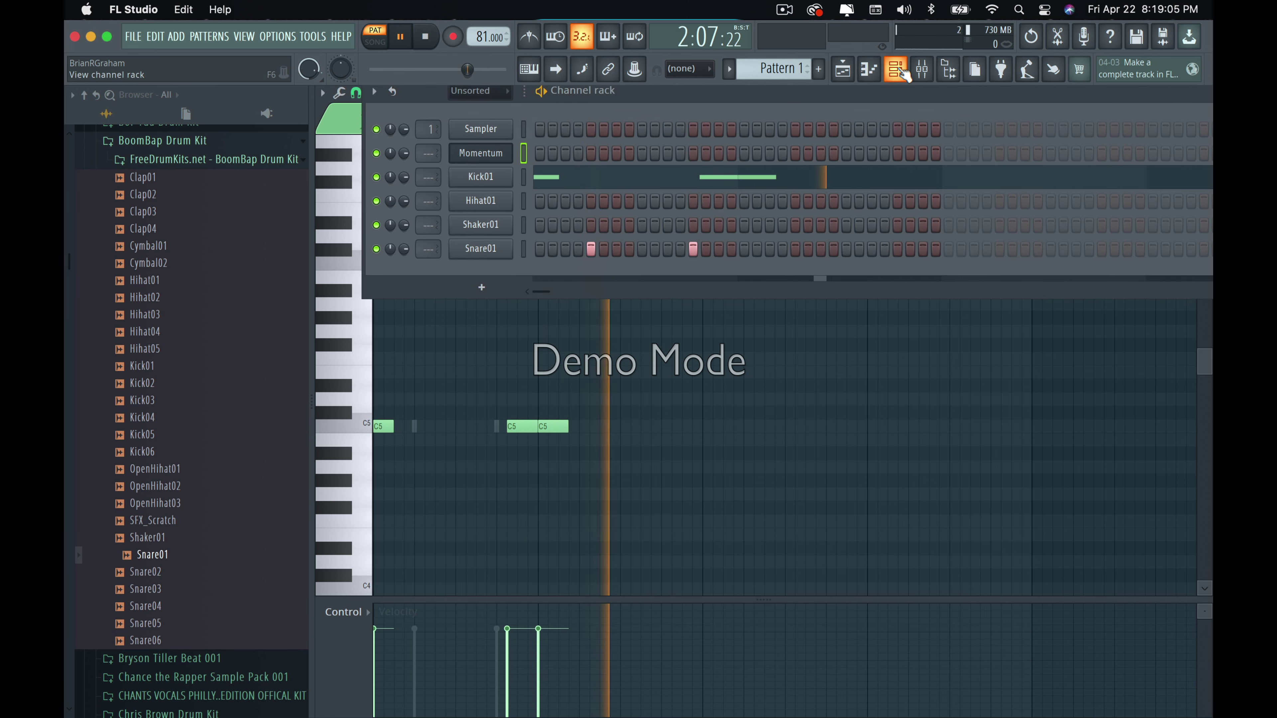
{"action": "left_click", "coordinate": [613, 451]}
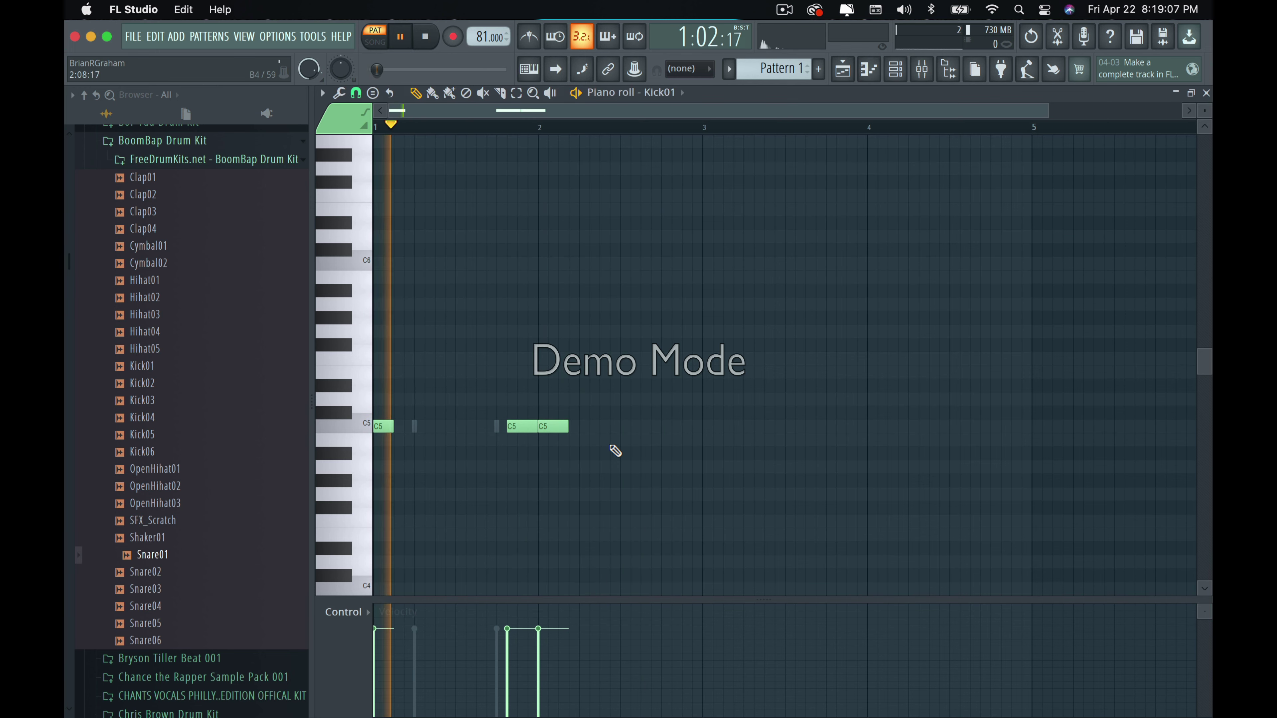
{"action": "right_click", "coordinate": [551, 426]}
{"action": "left_click", "coordinate": [495, 427]}
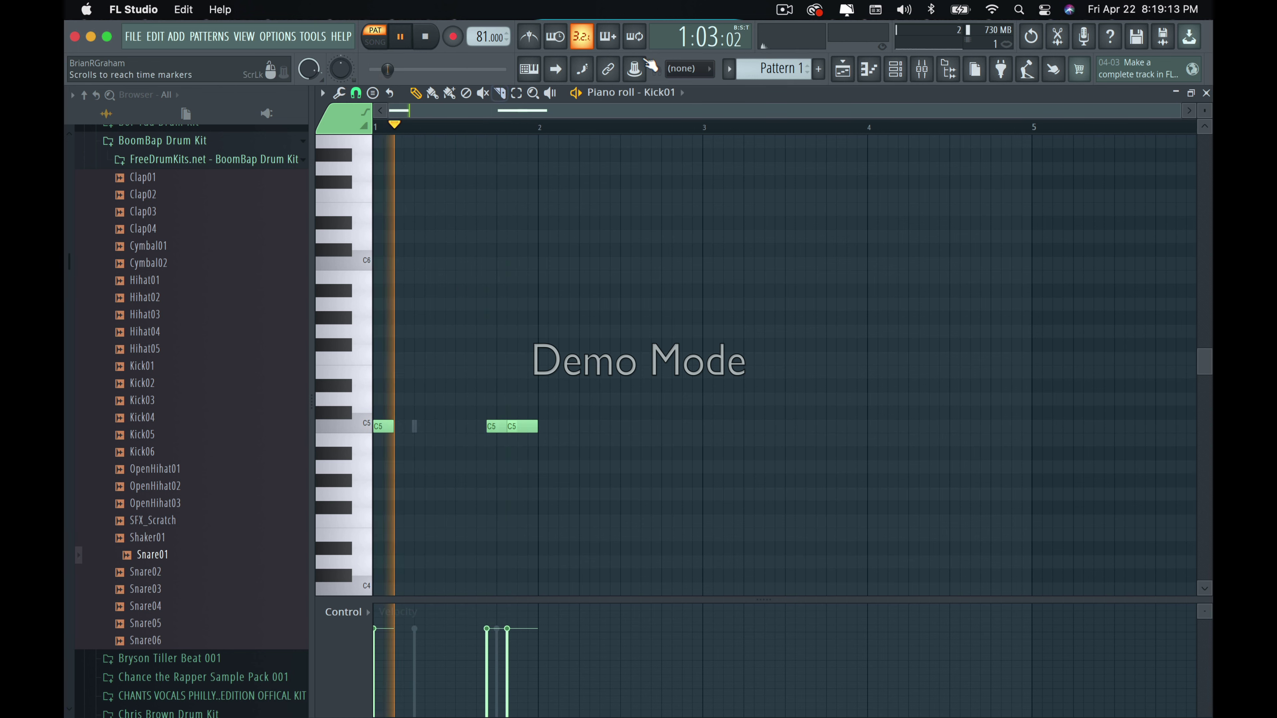
In the channel rack, try filling Hihat01 every 4, 2 and 8 steps, and clear its remaining hit on step 9.
{"action": "left_click", "coordinate": [905, 73]}
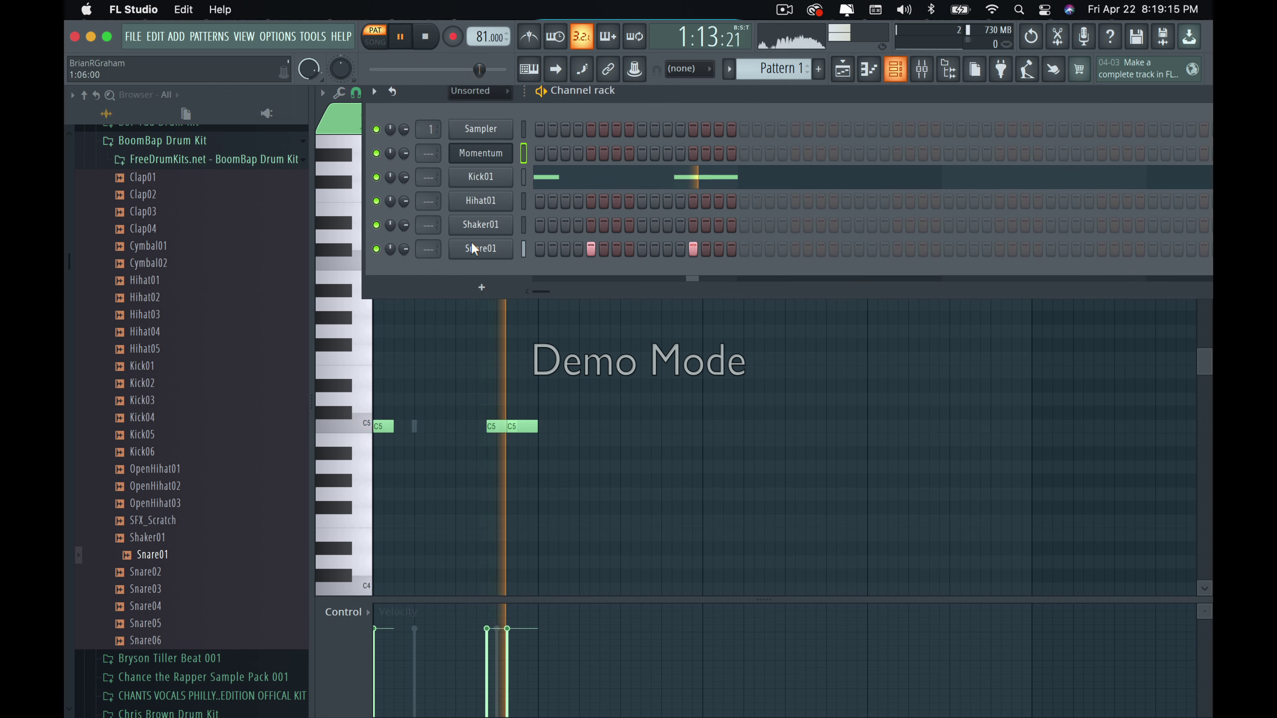
{"action": "right_click", "coordinate": [472, 202]}
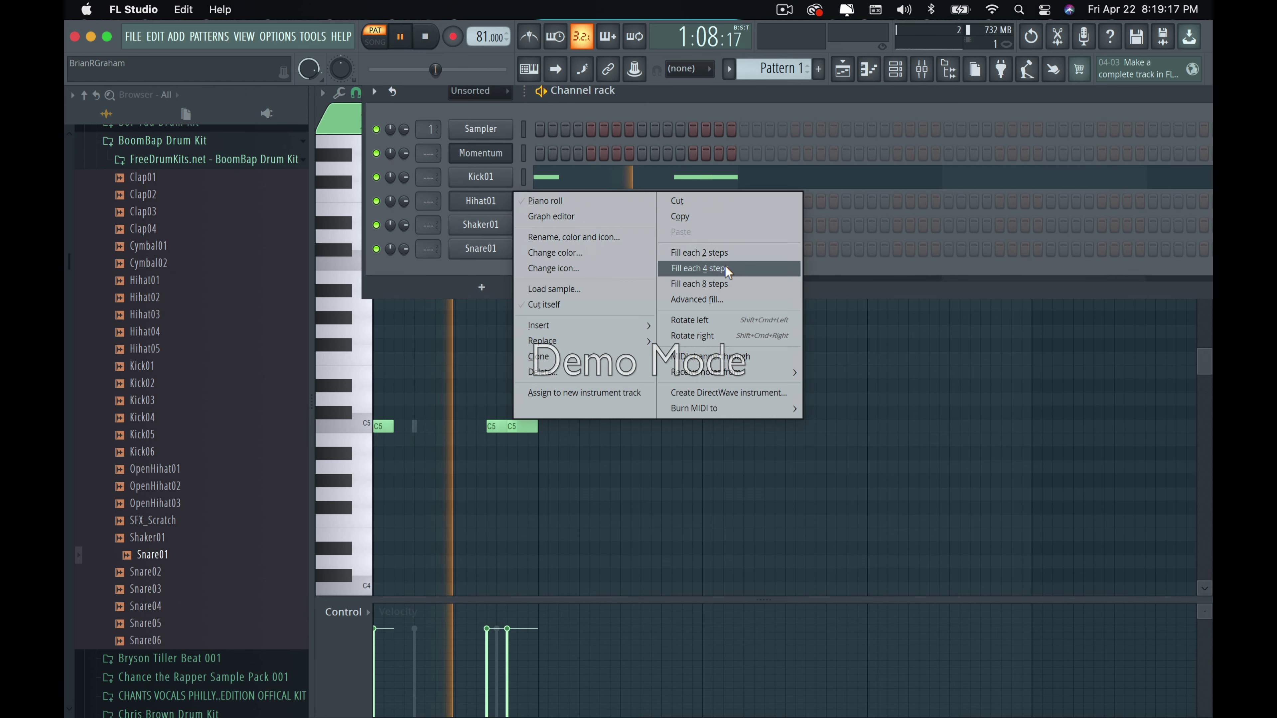
{"action": "left_click", "coordinate": [714, 269]}
{"action": "right_click", "coordinate": [485, 210]}
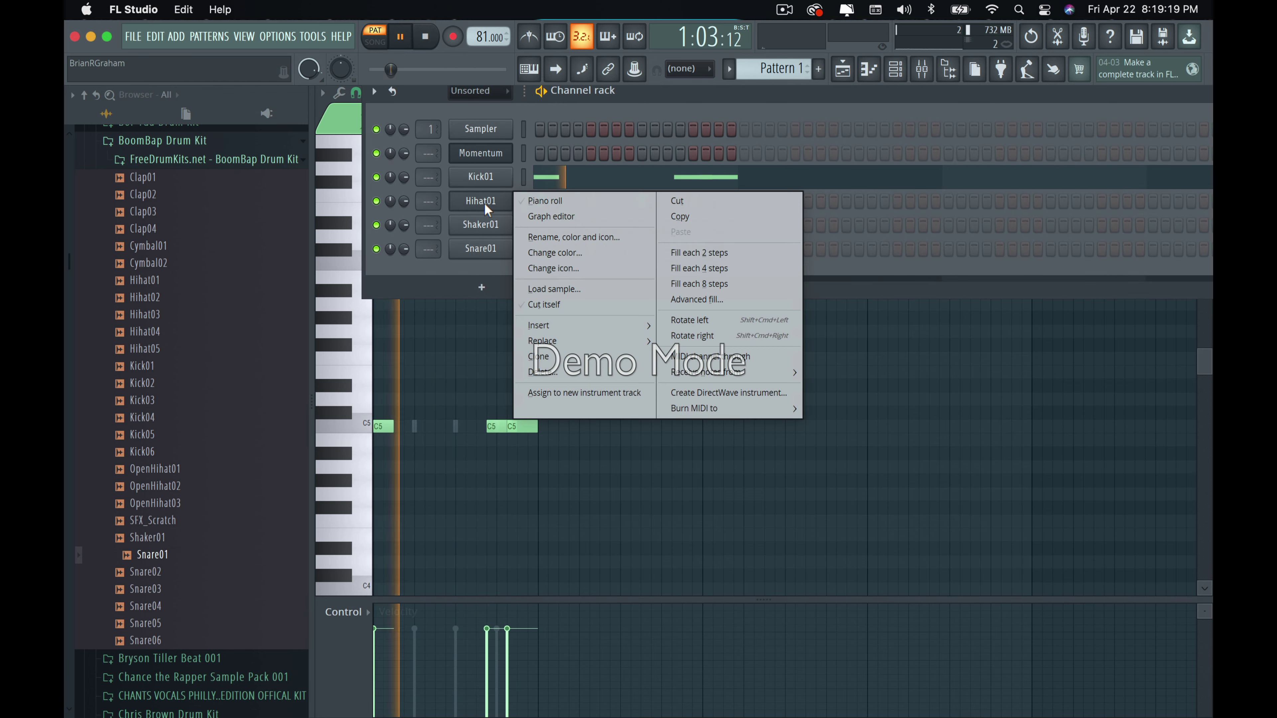
{"action": "left_click", "coordinate": [704, 254]}
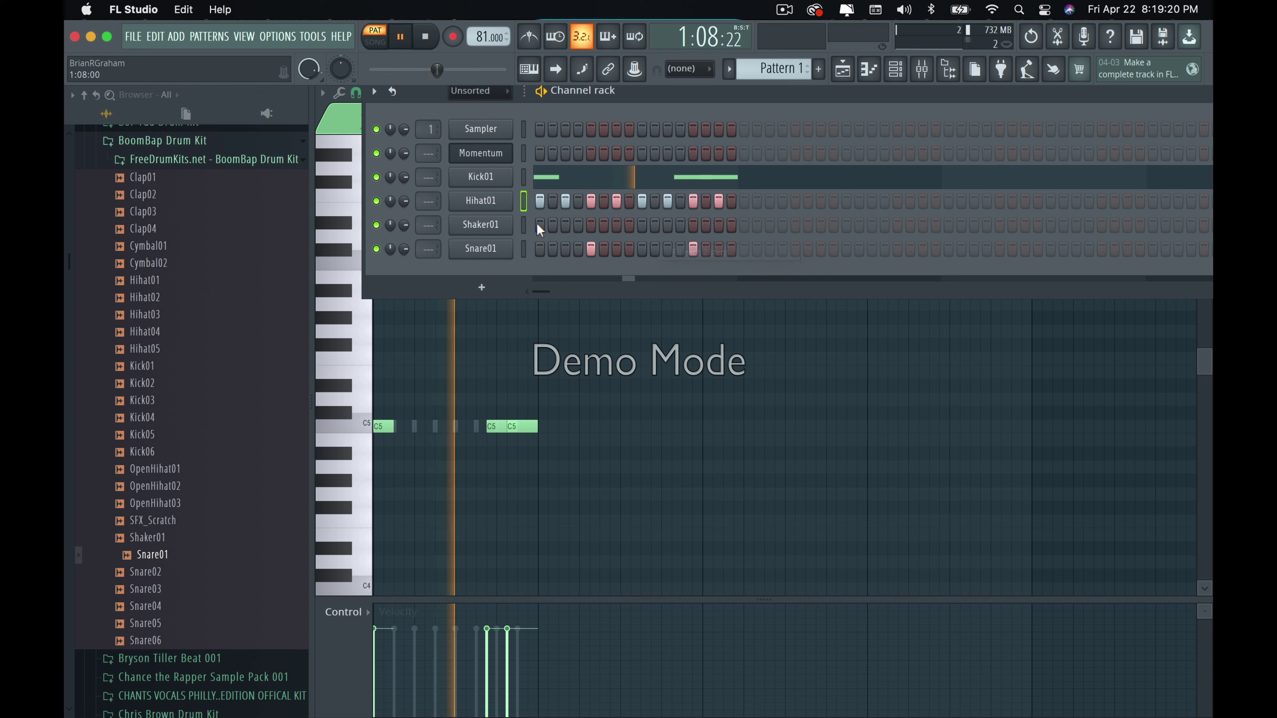
{"action": "right_click", "coordinate": [477, 210]}
{"action": "left_click", "coordinate": [703, 253]}
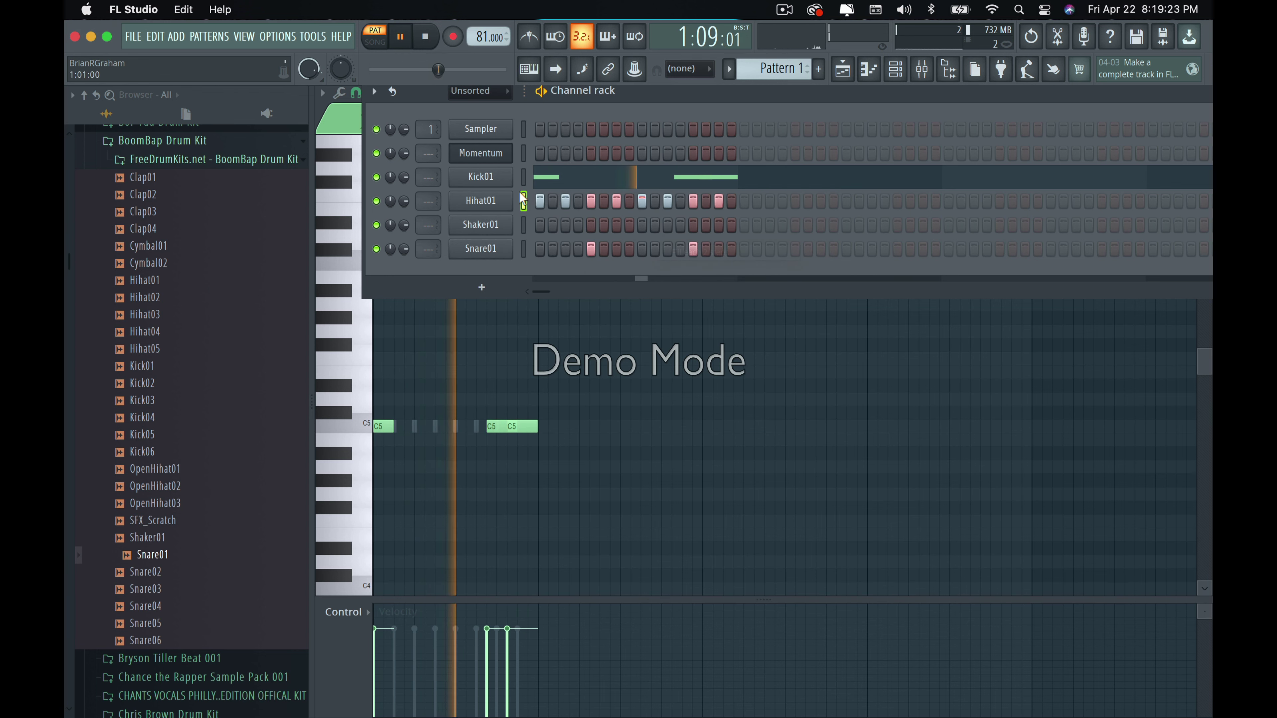
{"action": "right_click", "coordinate": [483, 201]}
{"action": "left_click", "coordinate": [698, 284]}
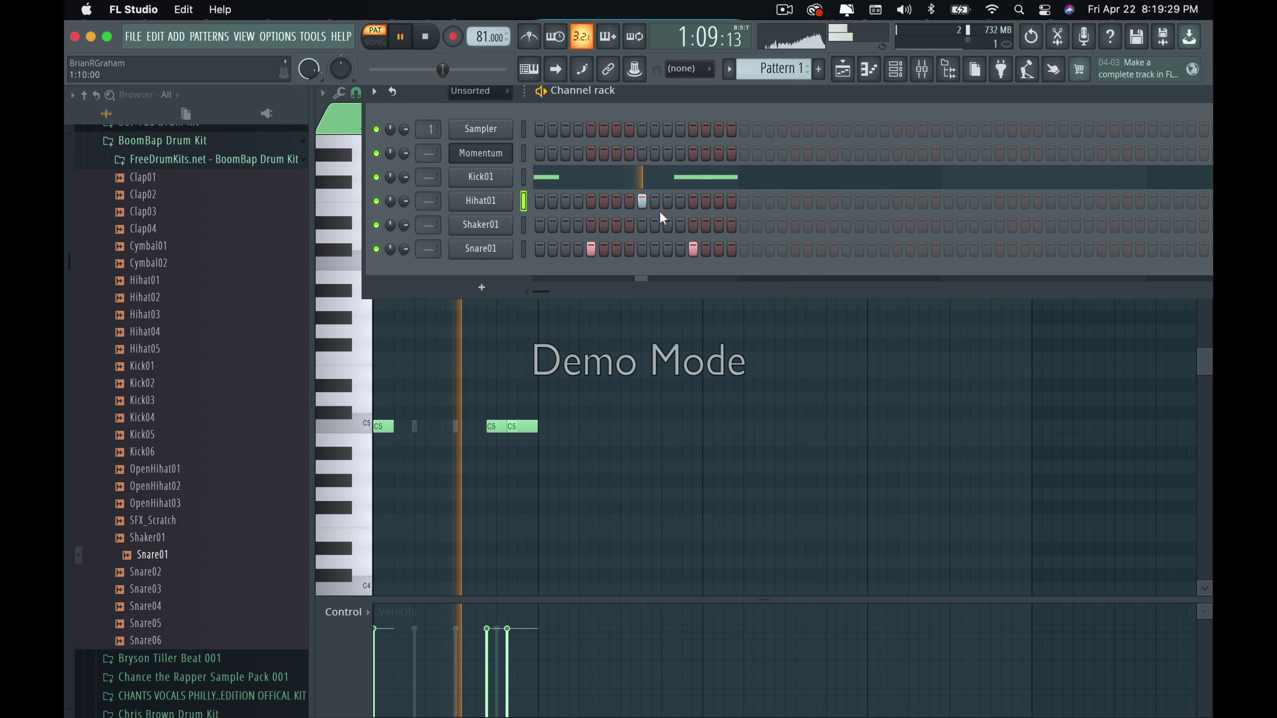
{"action": "left_click", "coordinate": [643, 200]}
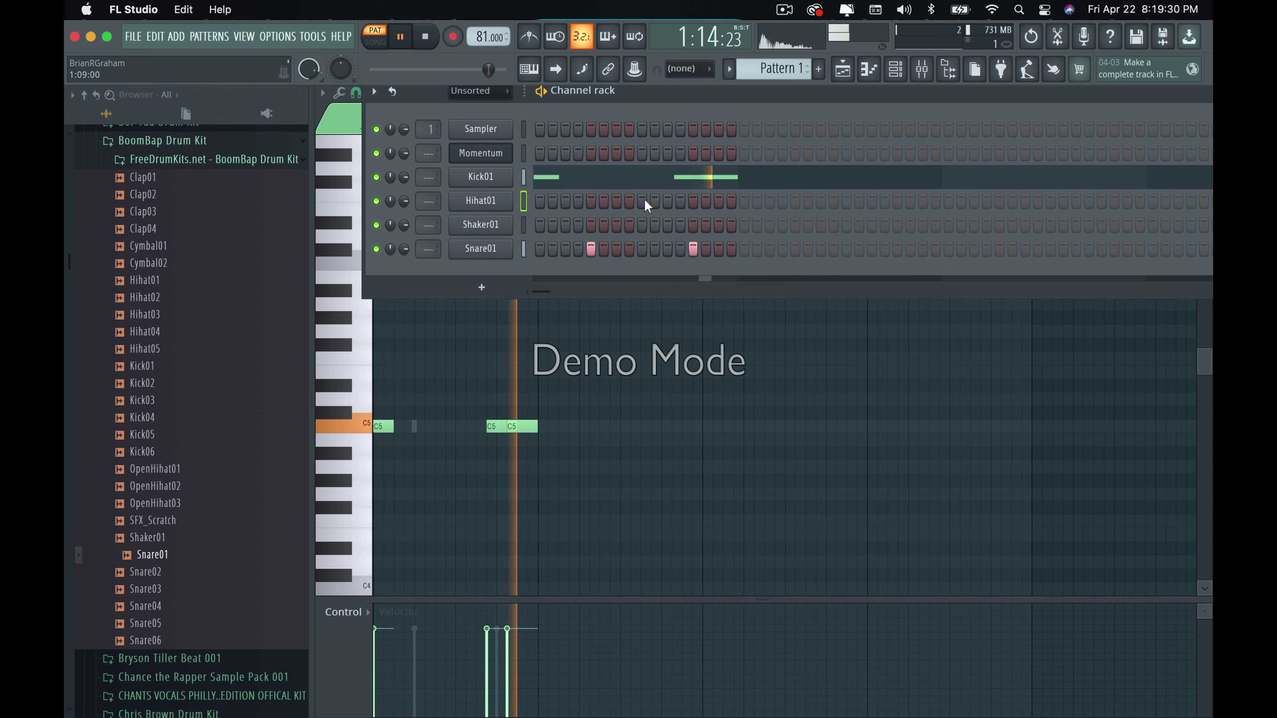
Fill Hihat01's step row every 8 steps, and change the fill to every 4 steps.
{"action": "right_click", "coordinate": [492, 204]}
{"action": "left_click", "coordinate": [680, 284]}
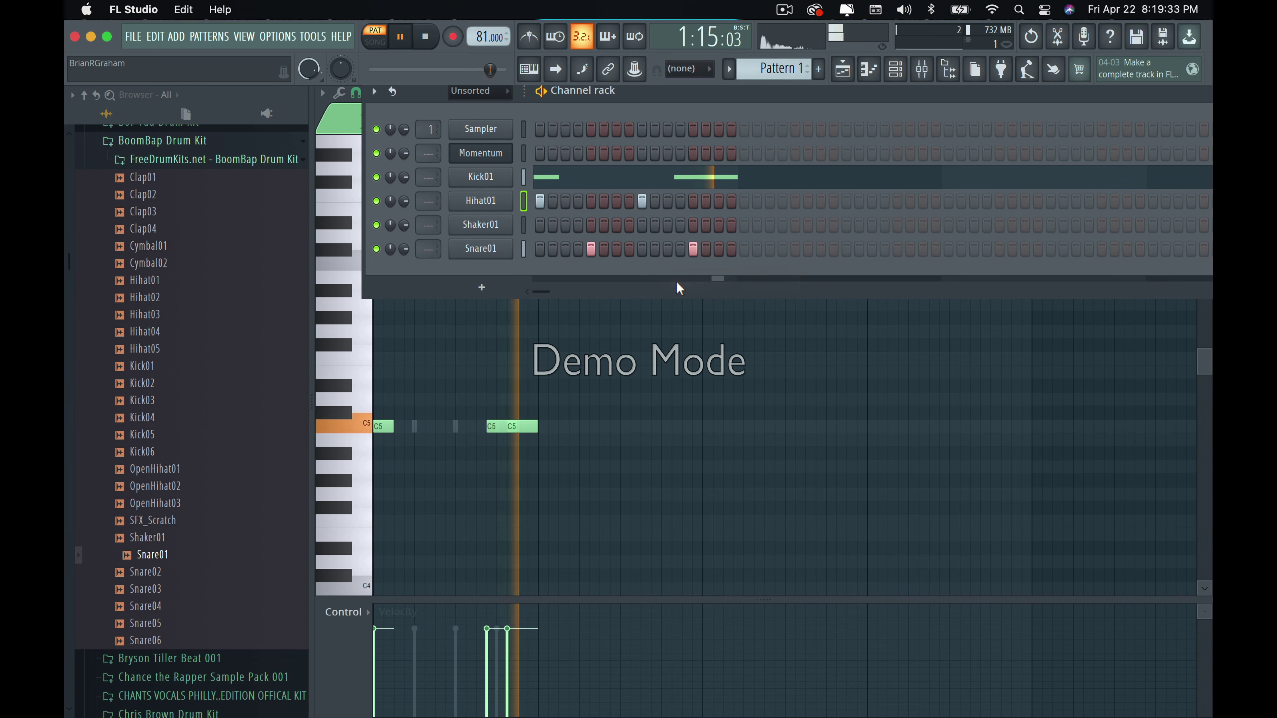
{"action": "right_click", "coordinate": [487, 200]}
{"action": "left_click", "coordinate": [687, 267]}
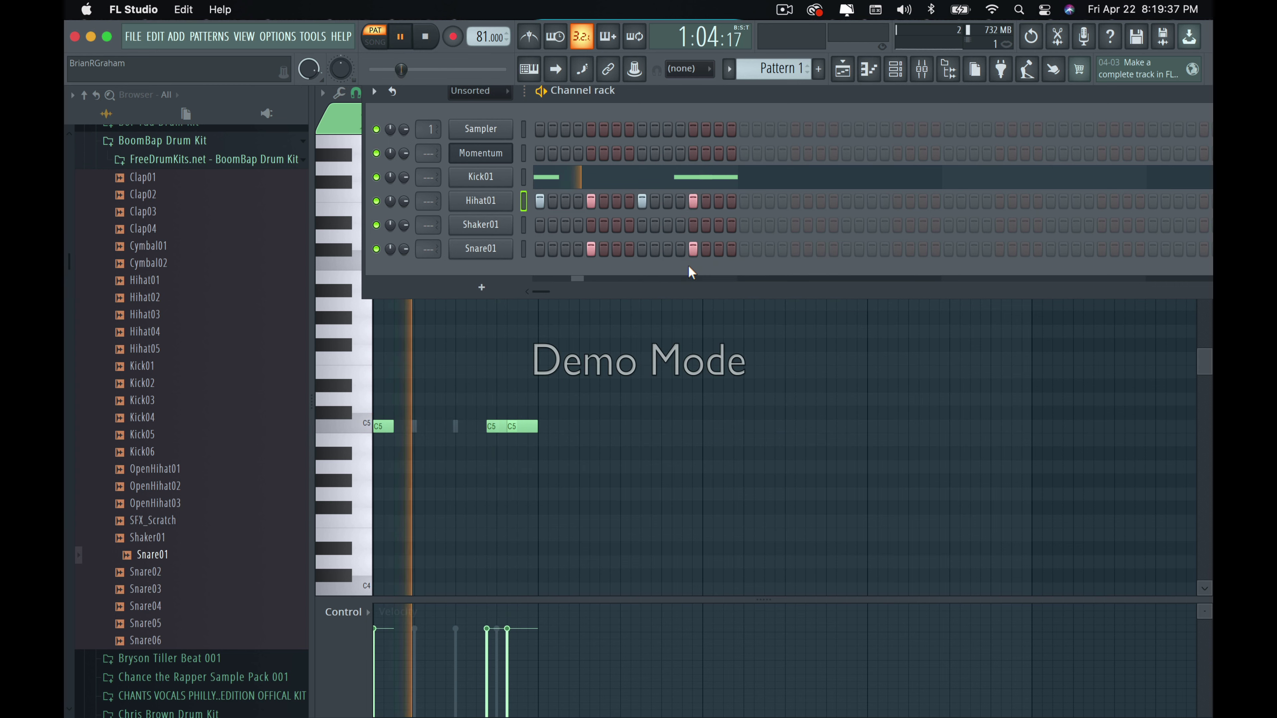
Fill Shaker01's step row every 8 steps, and change the fill to every 4 steps.
{"action": "right_click", "coordinate": [484, 233]}
{"action": "left_click", "coordinate": [703, 302]}
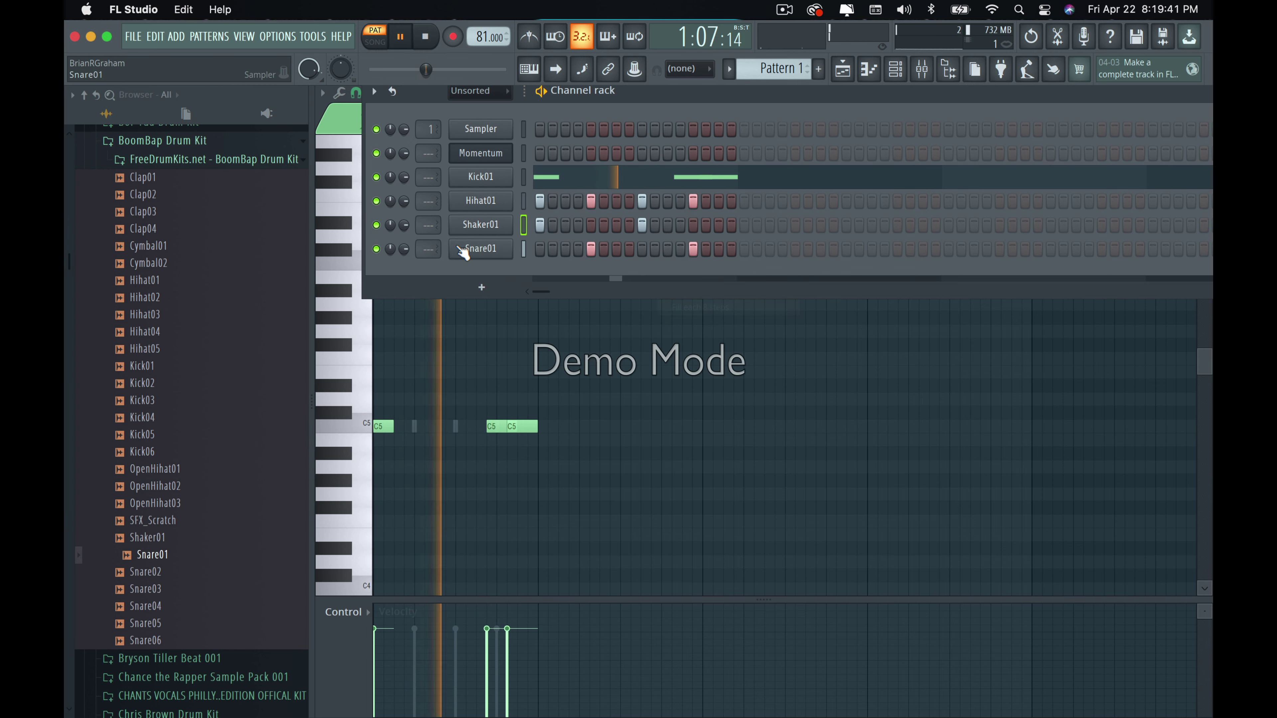
{"action": "right_click", "coordinate": [484, 247]}
{"action": "left_click", "coordinate": [709, 304]}
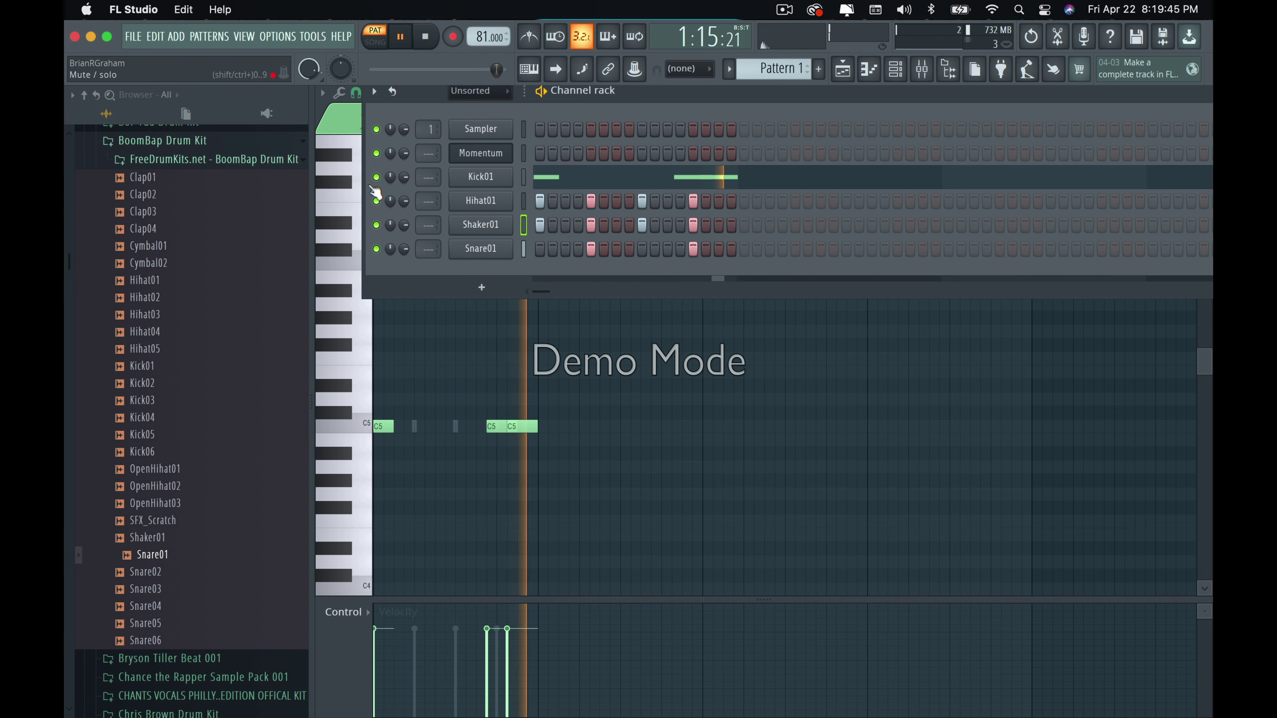
Mute and unmute Hihat01 to compare the pattern during playback, and leave Shaker01 muted.
{"action": "left_click", "coordinate": [377, 201]}
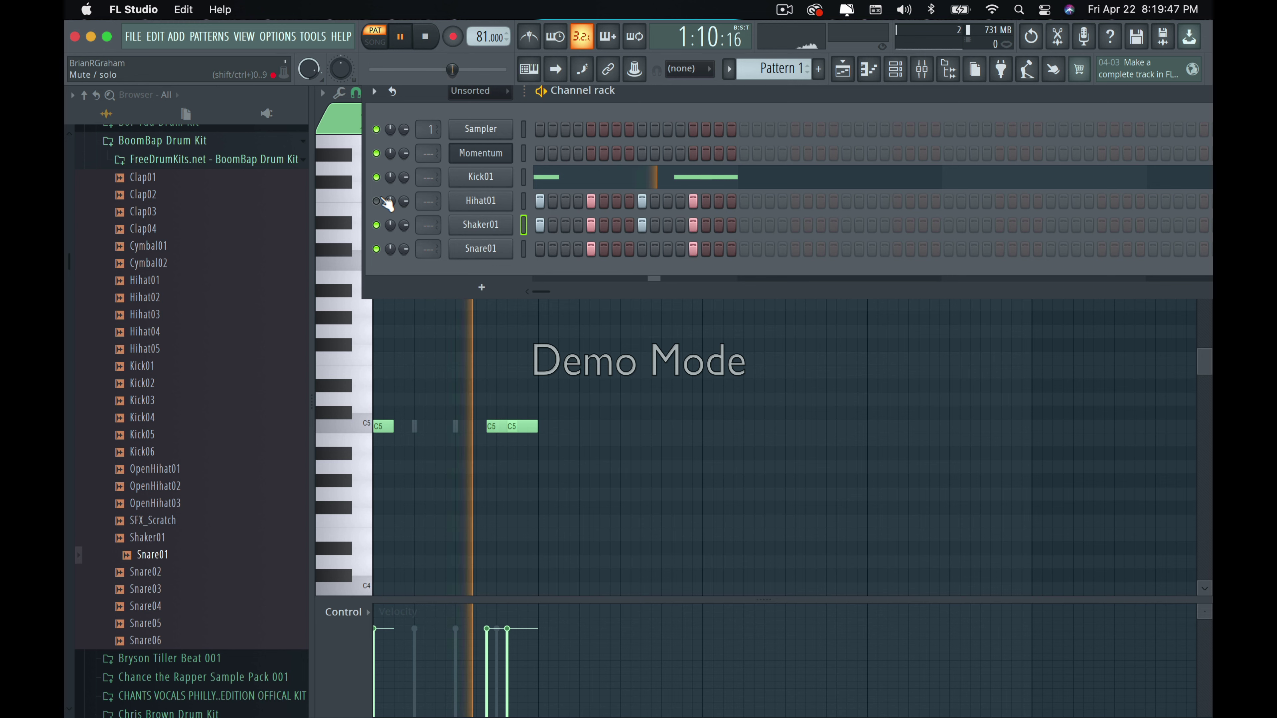
{"action": "left_click", "coordinate": [377, 201]}
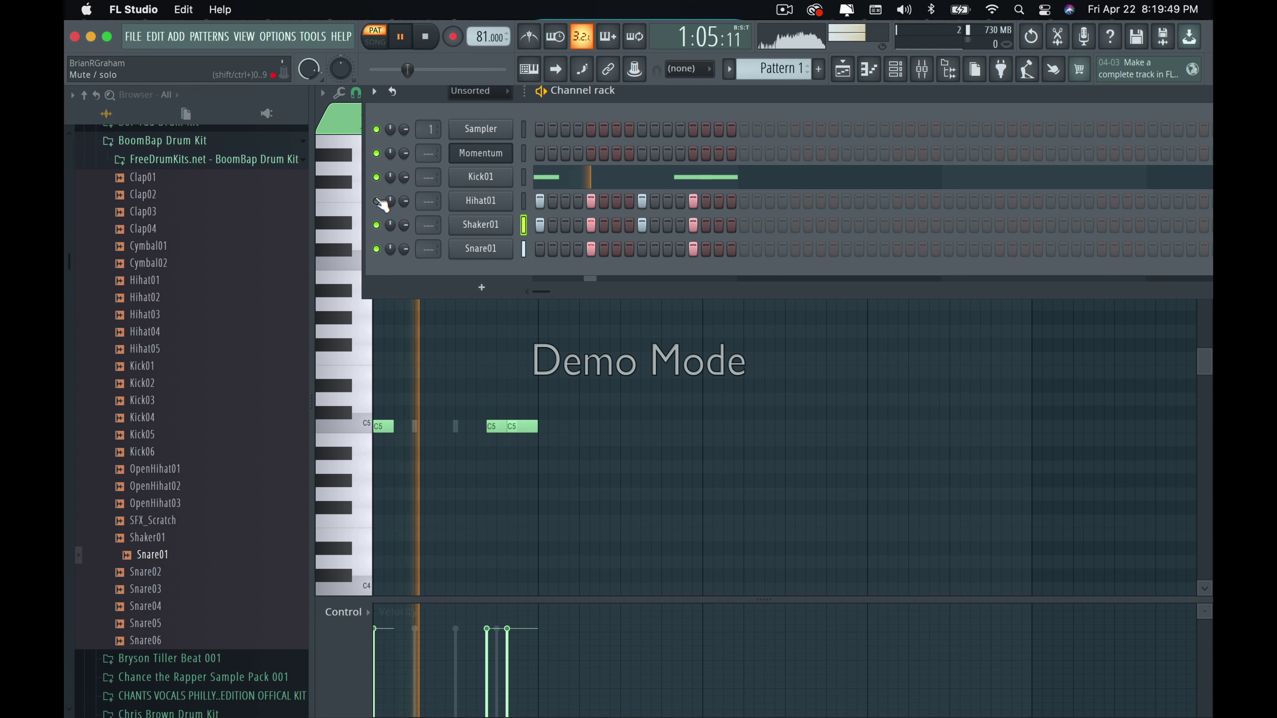
{"action": "left_click", "coordinate": [377, 225]}
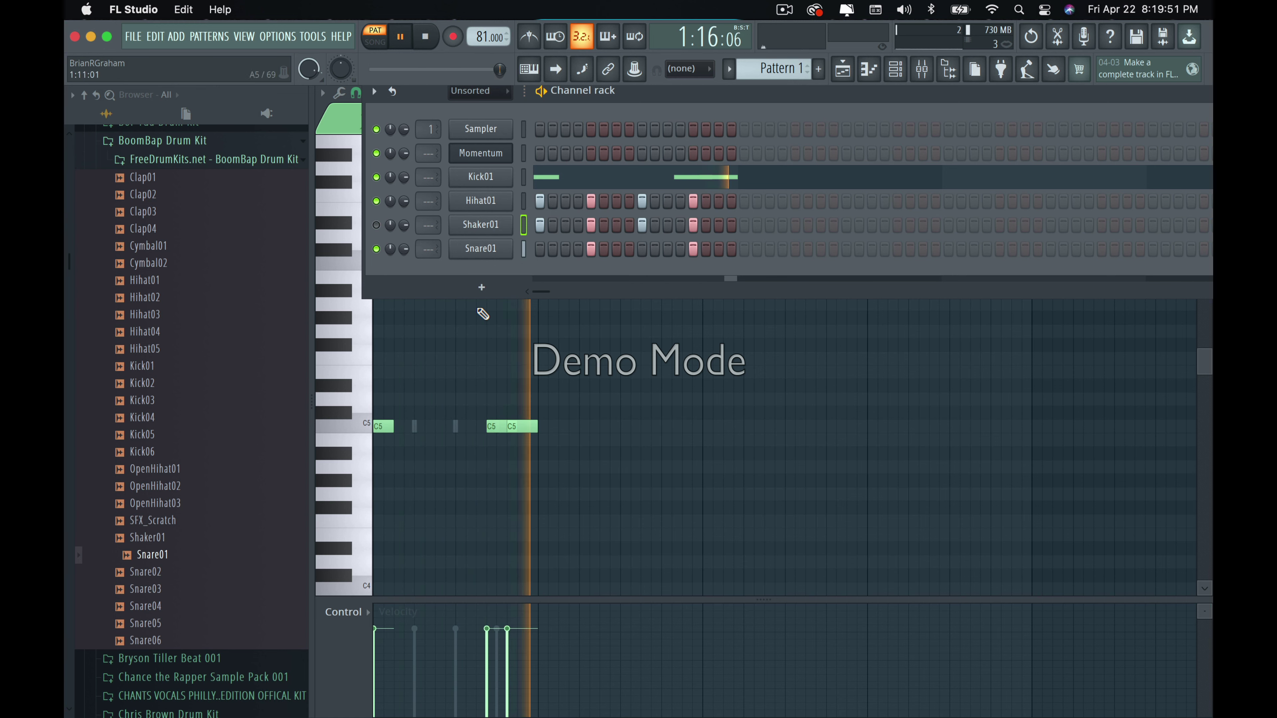
Open Momentum's piano roll together with its plugin window, and move the plugin window below the C2–C3 note area.
{"action": "right_click", "coordinate": [493, 156]}
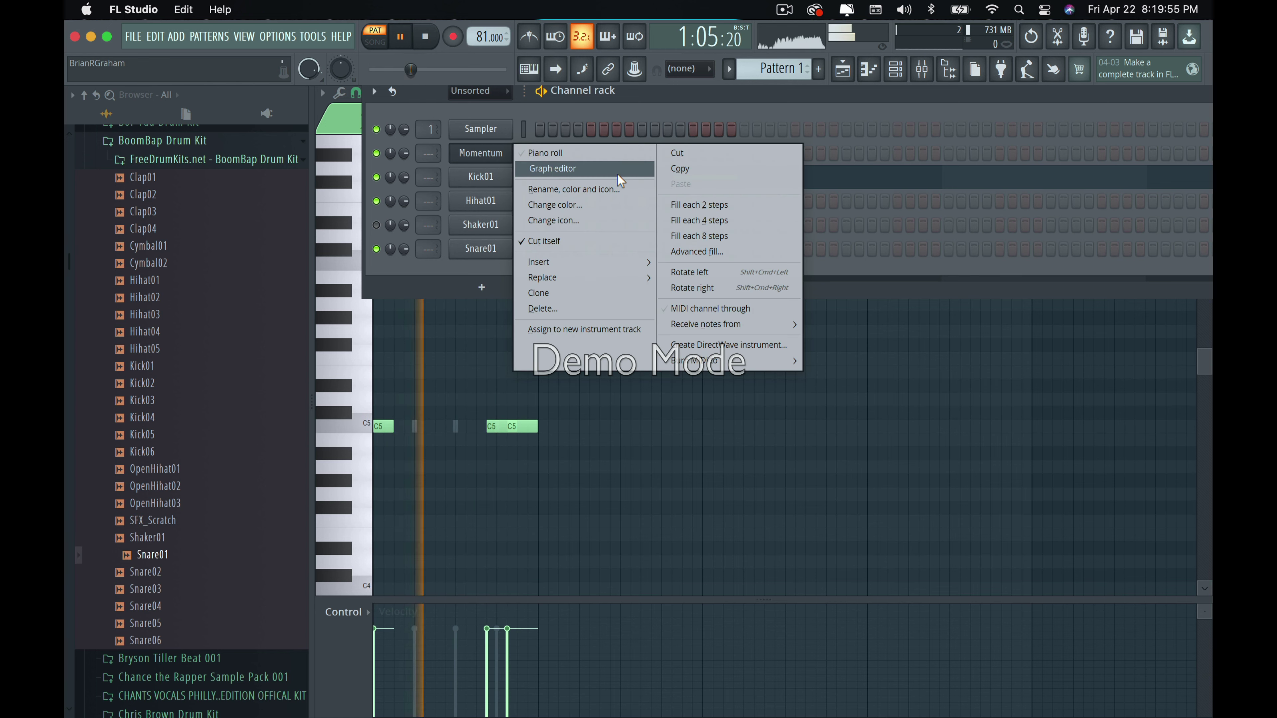
{"action": "left_click", "coordinate": [603, 154]}
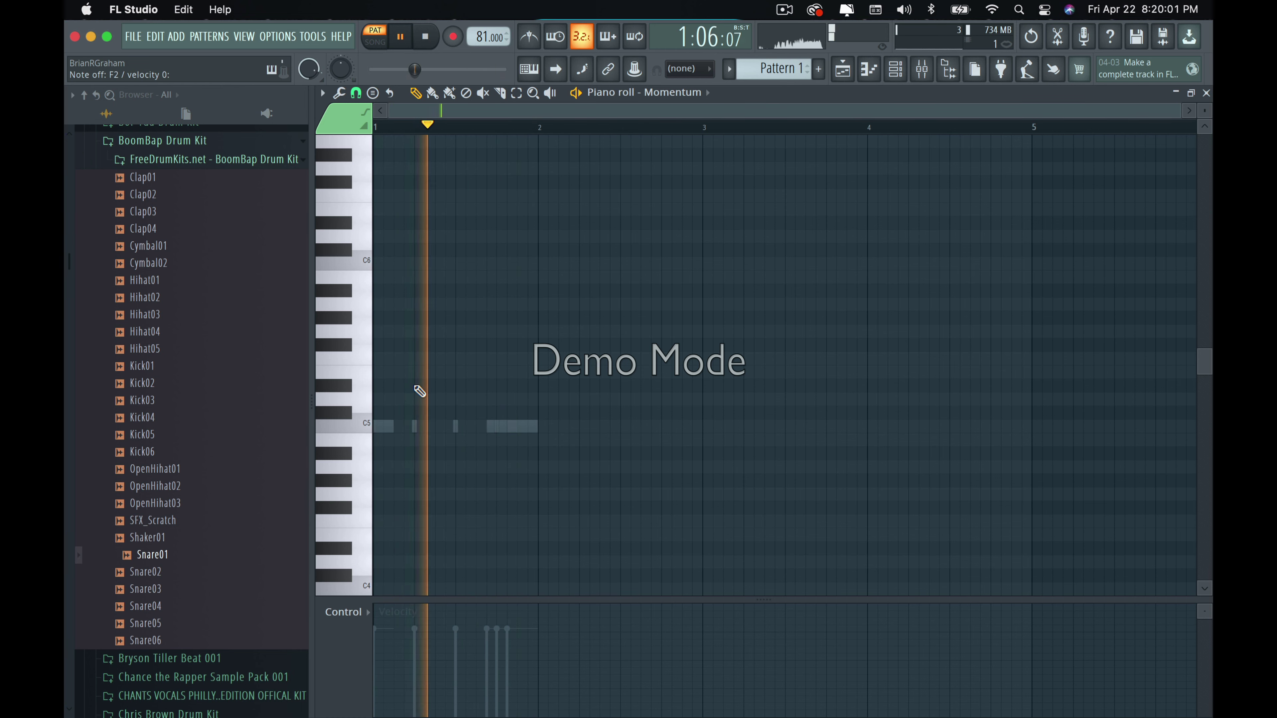
{"action": "left_click", "coordinate": [648, 93]}
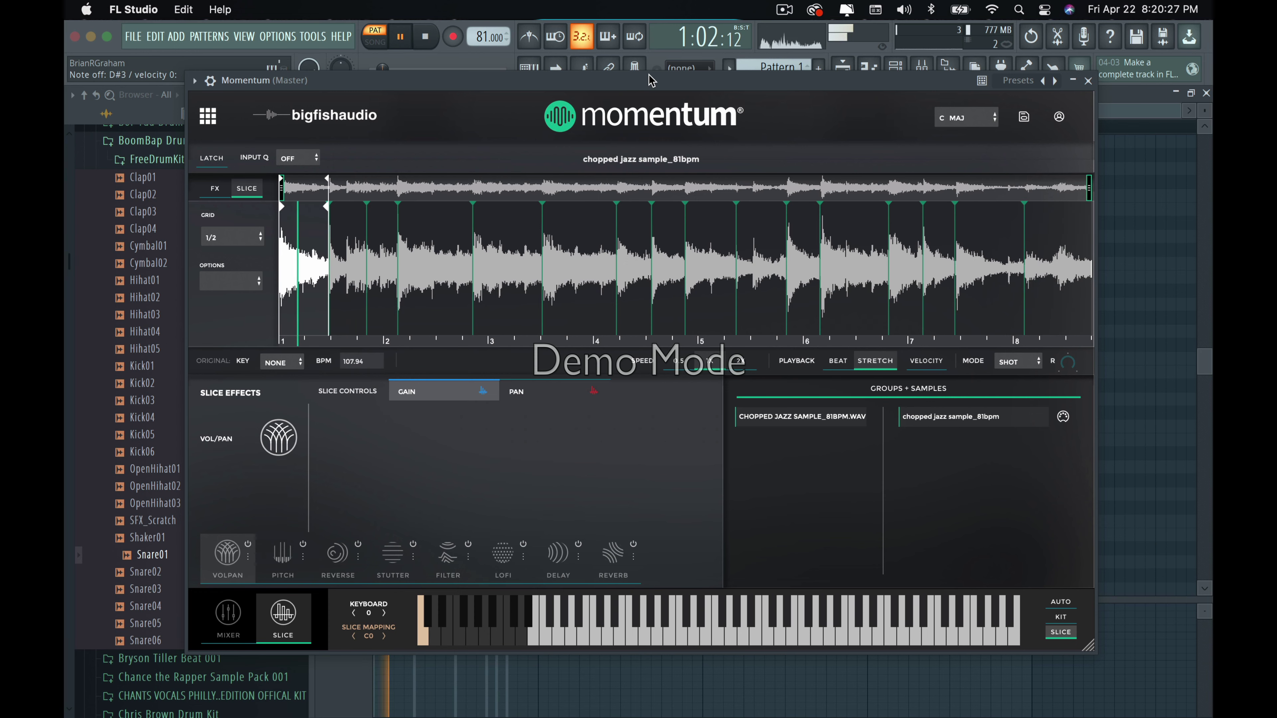
{"action": "left_click_drag", "start_coordinate": [502, 82], "coordinate": [596, 473]}
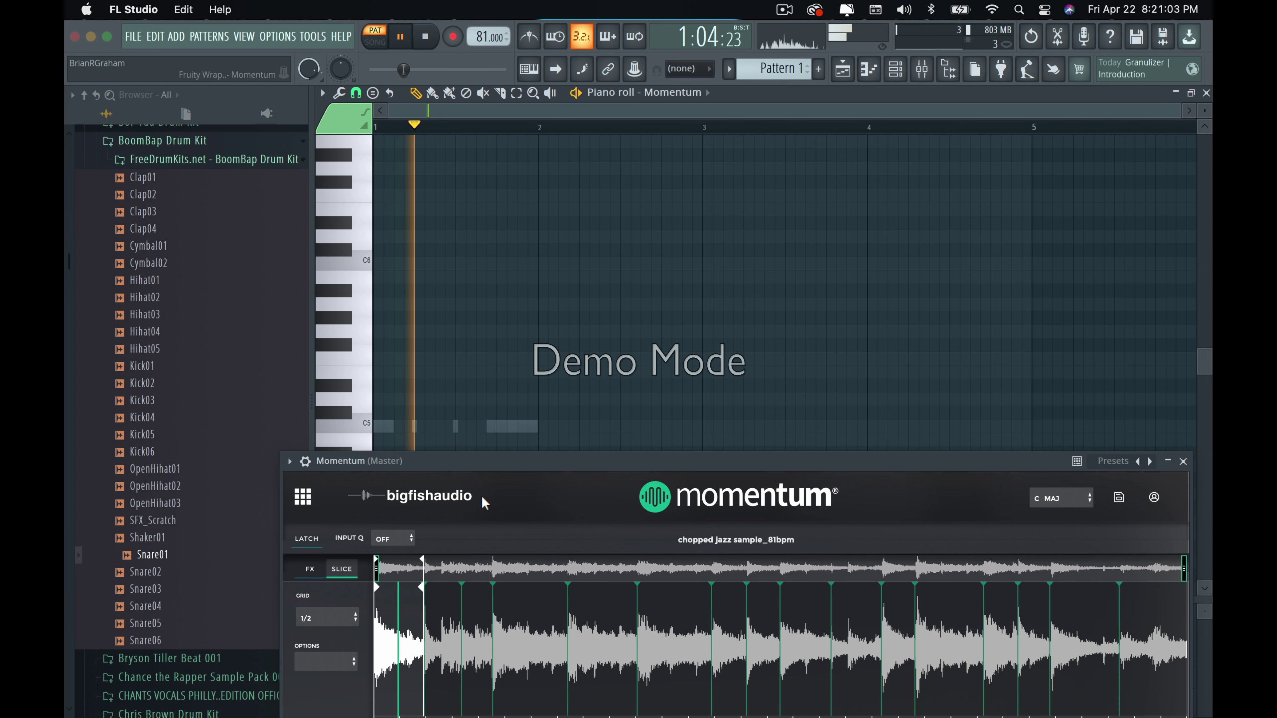
{"action": "scroll", "coordinate": [403, 348], "scroll_direction": "down", "scroll_amount": 5}
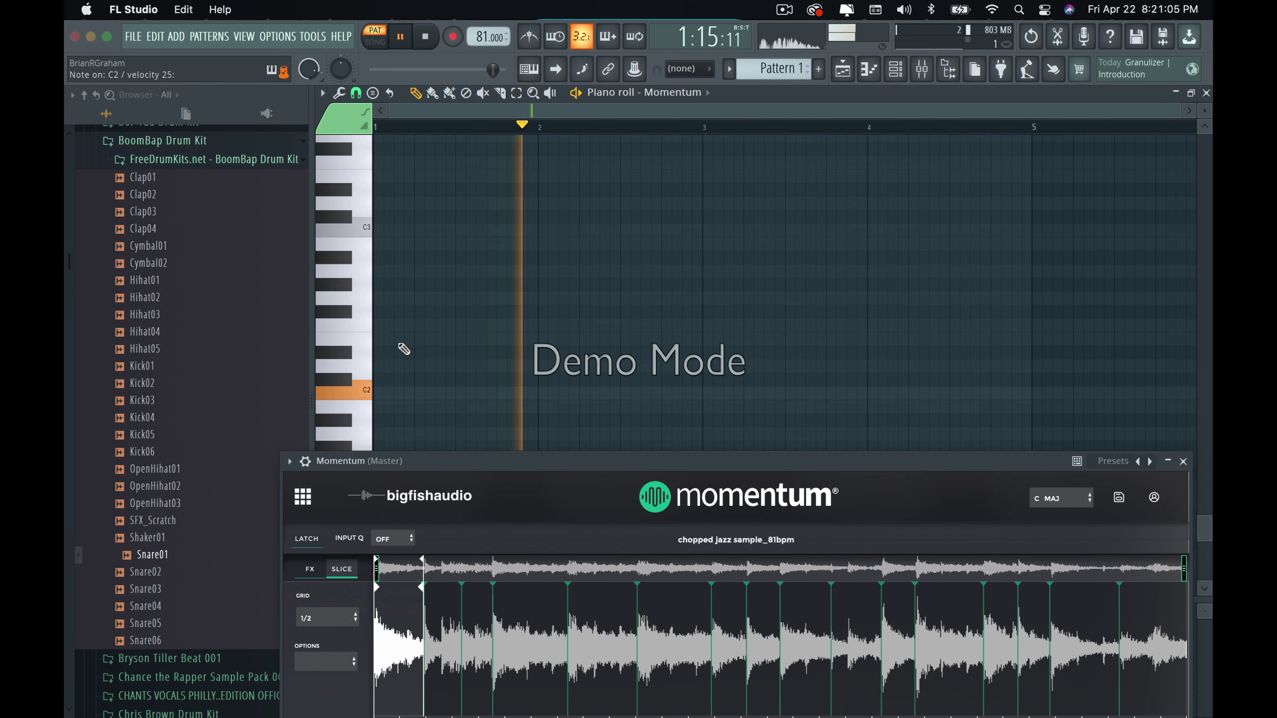
Add an eight-step C2 at the start of bar 1 and an eight-step C#3 on step 9.
{"action": "left_click", "coordinate": [379, 386]}
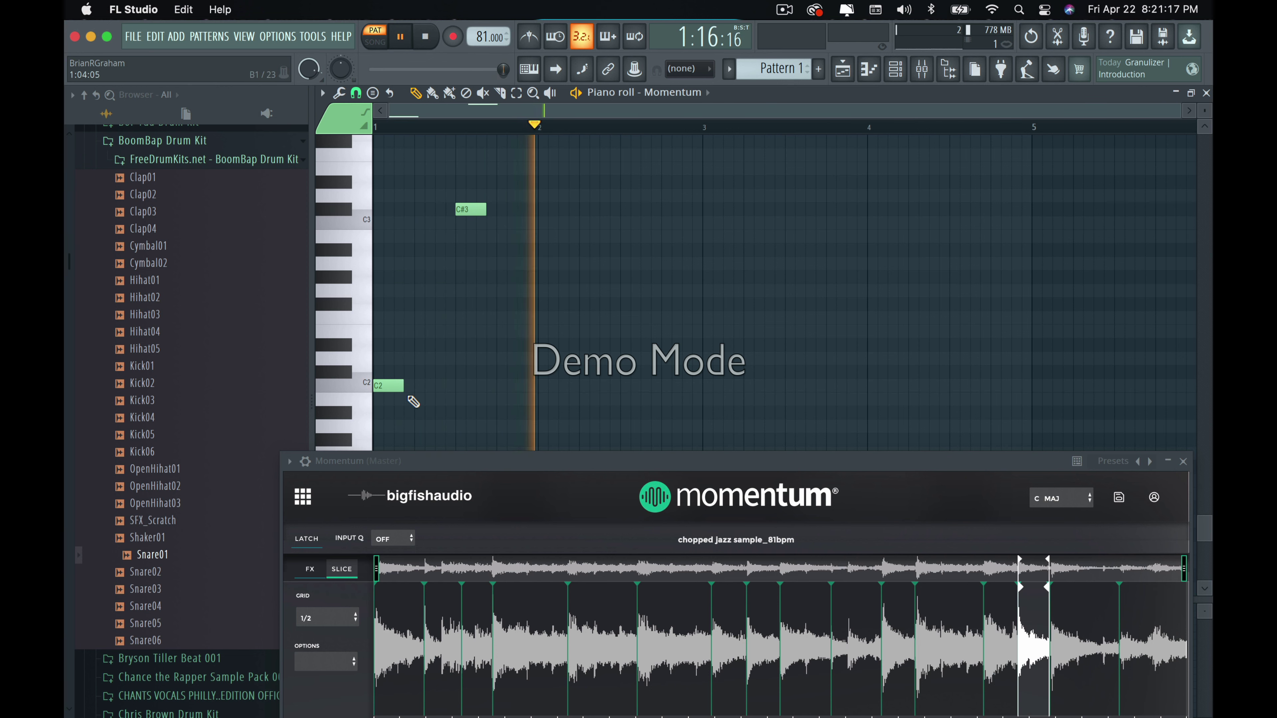
{"action": "left_click_drag", "start_coordinate": [420, 383], "coordinate": [431, 384]}
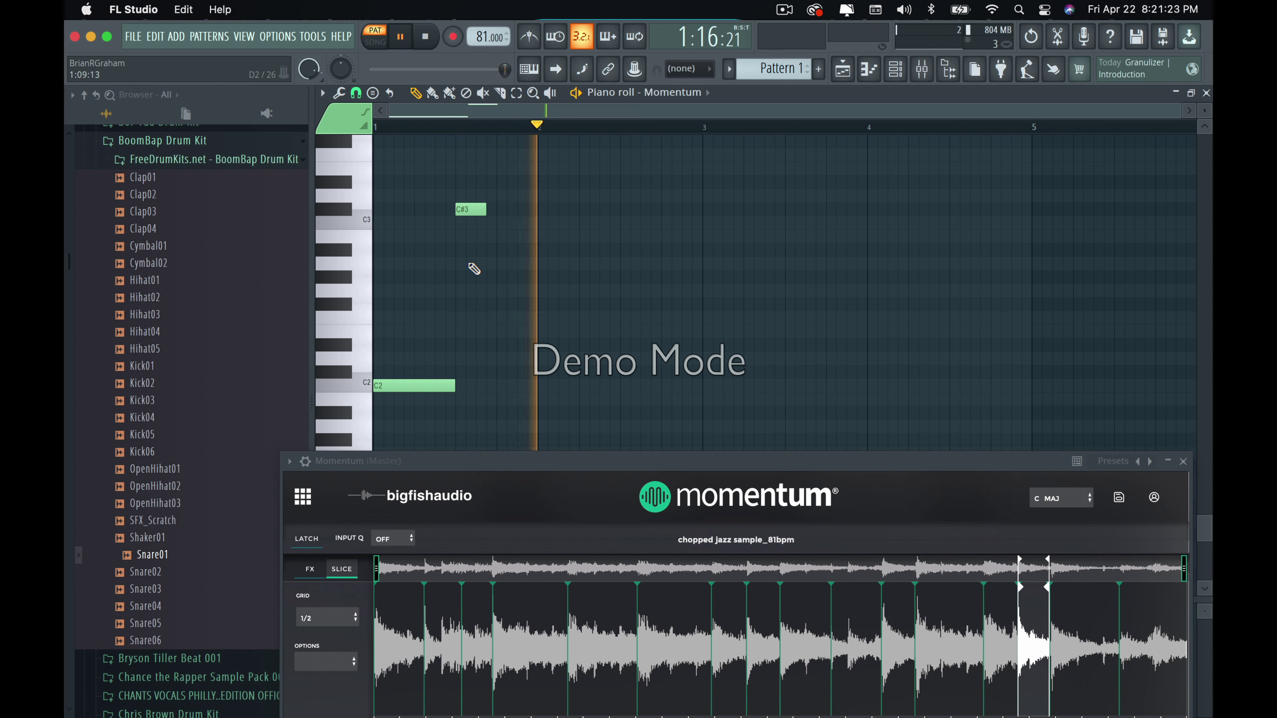
{"action": "left_click_drag", "start_coordinate": [486, 211], "coordinate": [508, 210]}
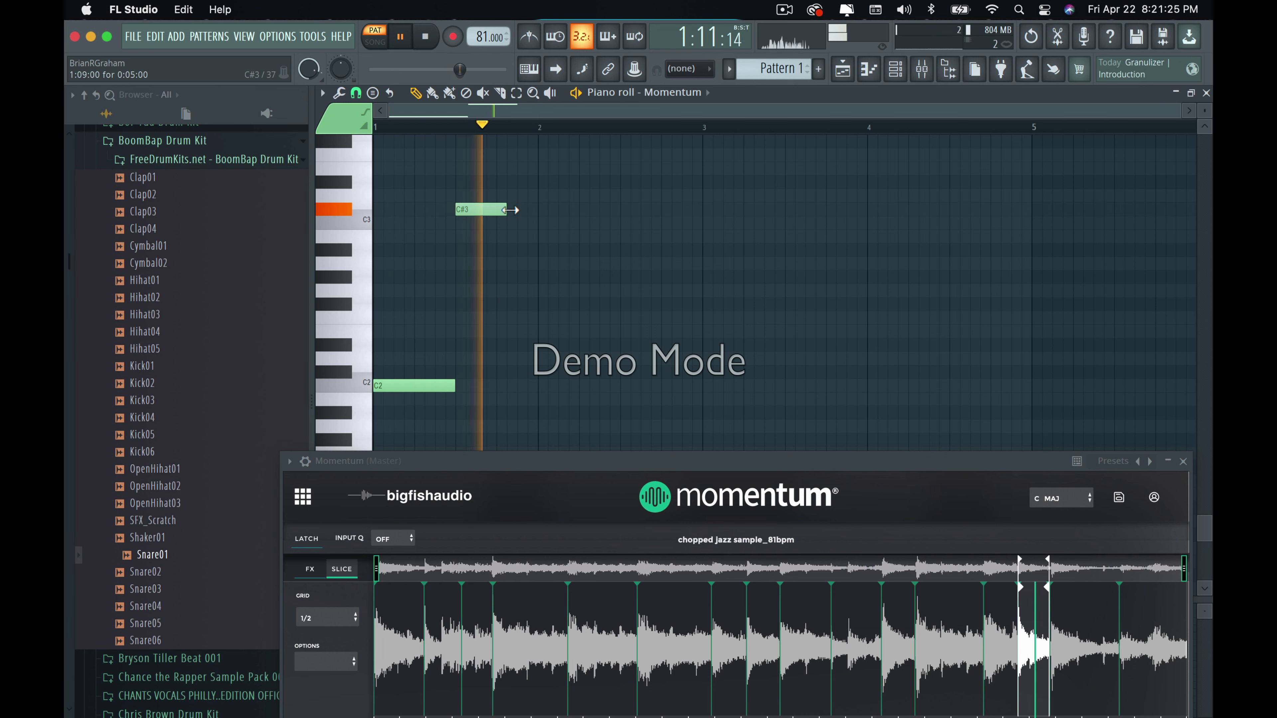
Add a four-step A2 on step 13 and a two-step F#2 on step 15 of bar 1.
{"action": "left_click", "coordinate": [501, 264]}
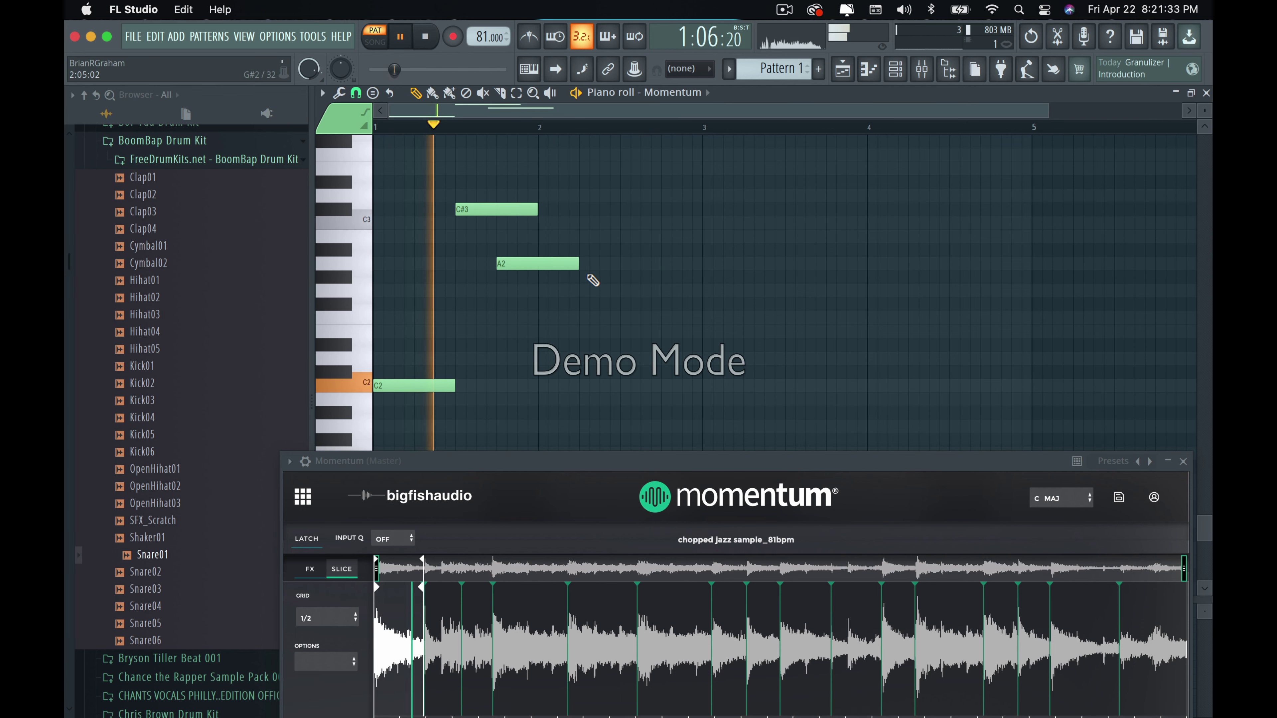
{"action": "left_click_drag", "start_coordinate": [578, 264], "coordinate": [512, 269]}
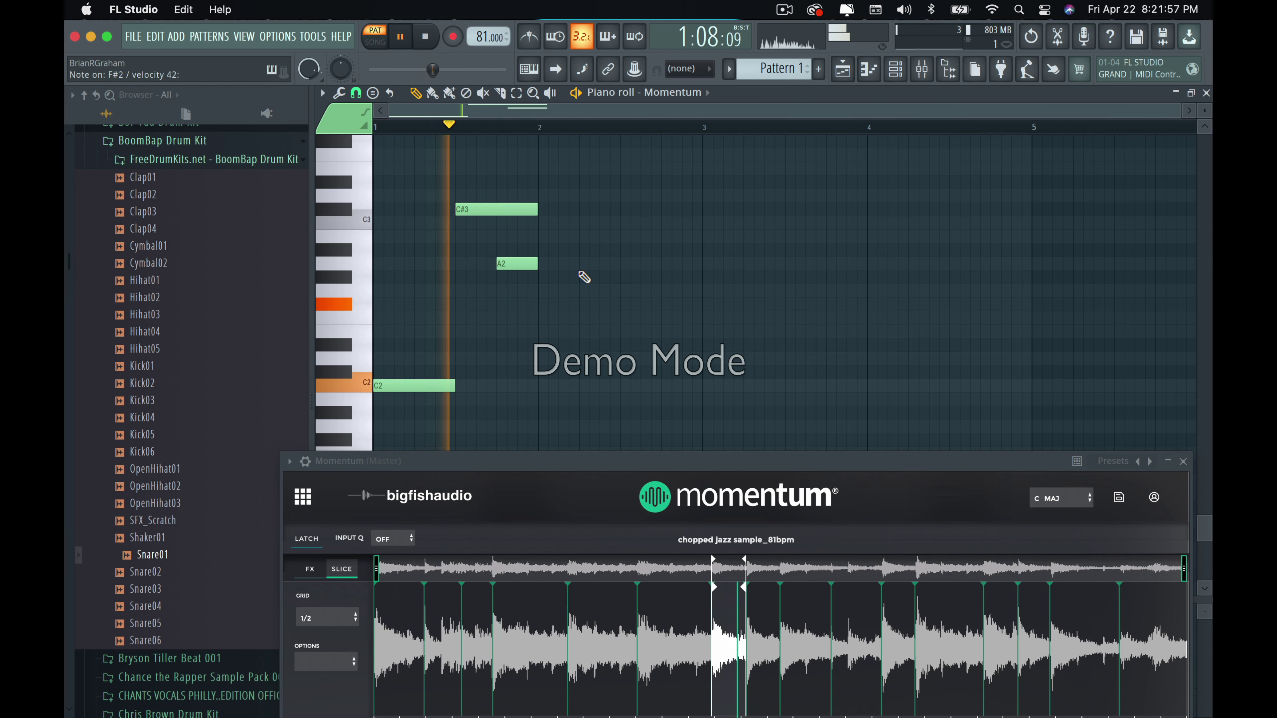
{"action": "left_click", "coordinate": [520, 305]}
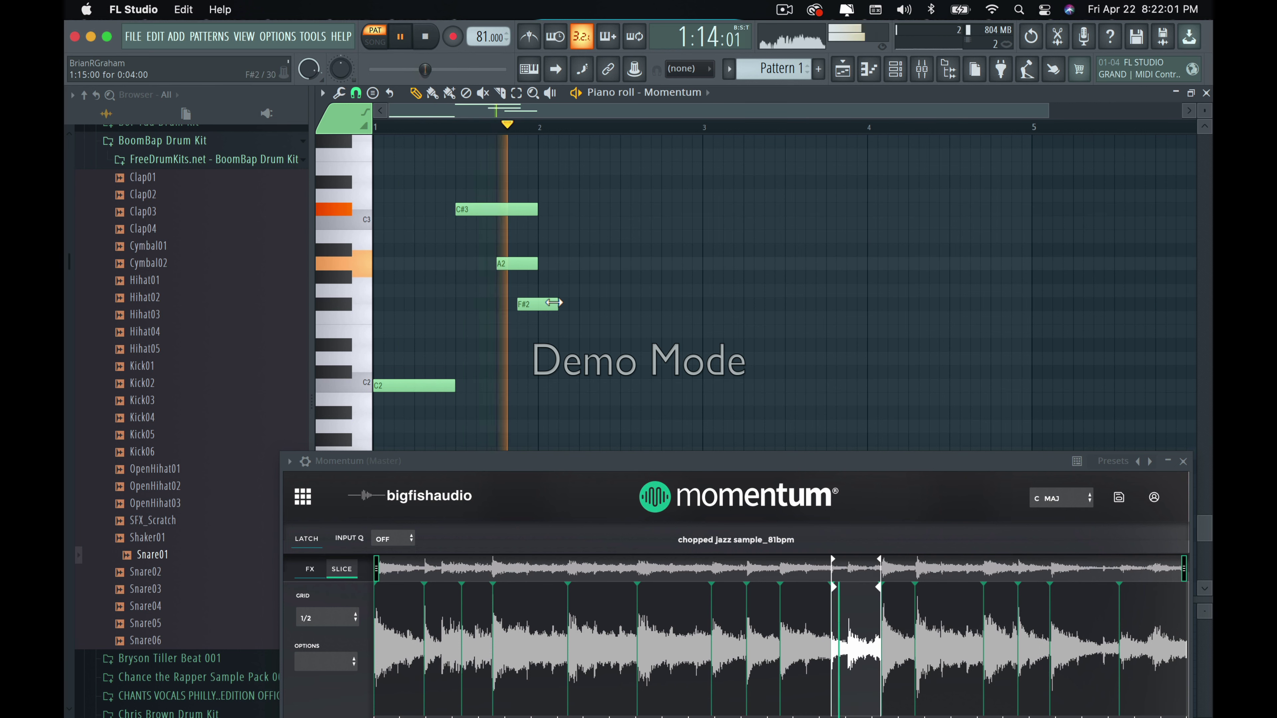
{"action": "left_click_drag", "start_coordinate": [556, 306], "coordinate": [544, 313]}
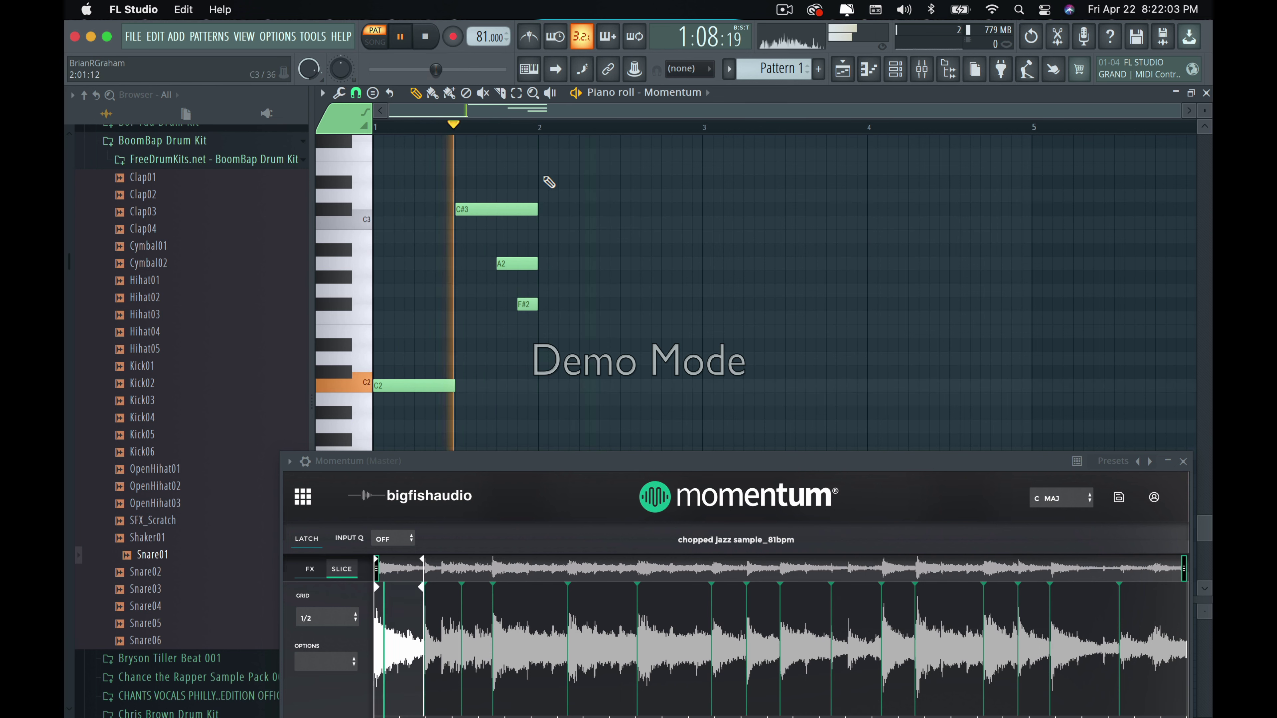
Select all Momentum notes in bar 1 and duplicate them into bar 2.
{"action": "left_click_drag", "start_coordinate": [544, 132], "coordinate": [145, 148]}
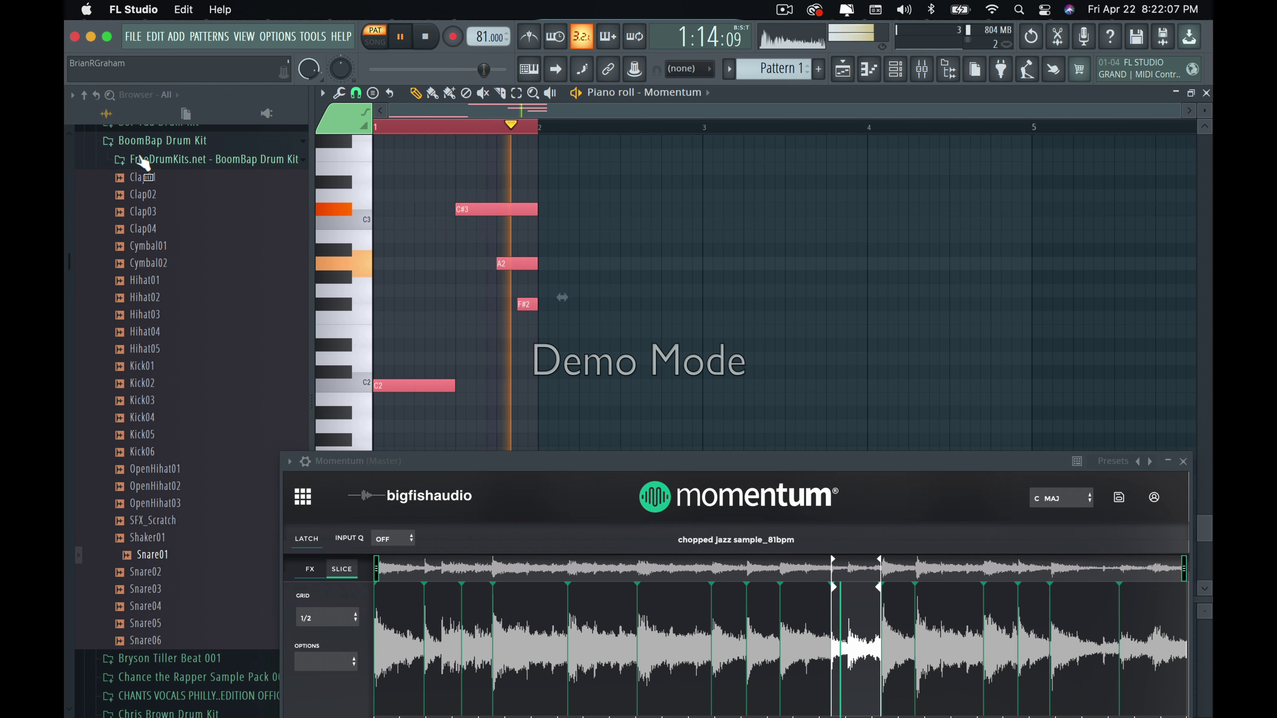
{"action": "key", "text": "ctrl+b"}
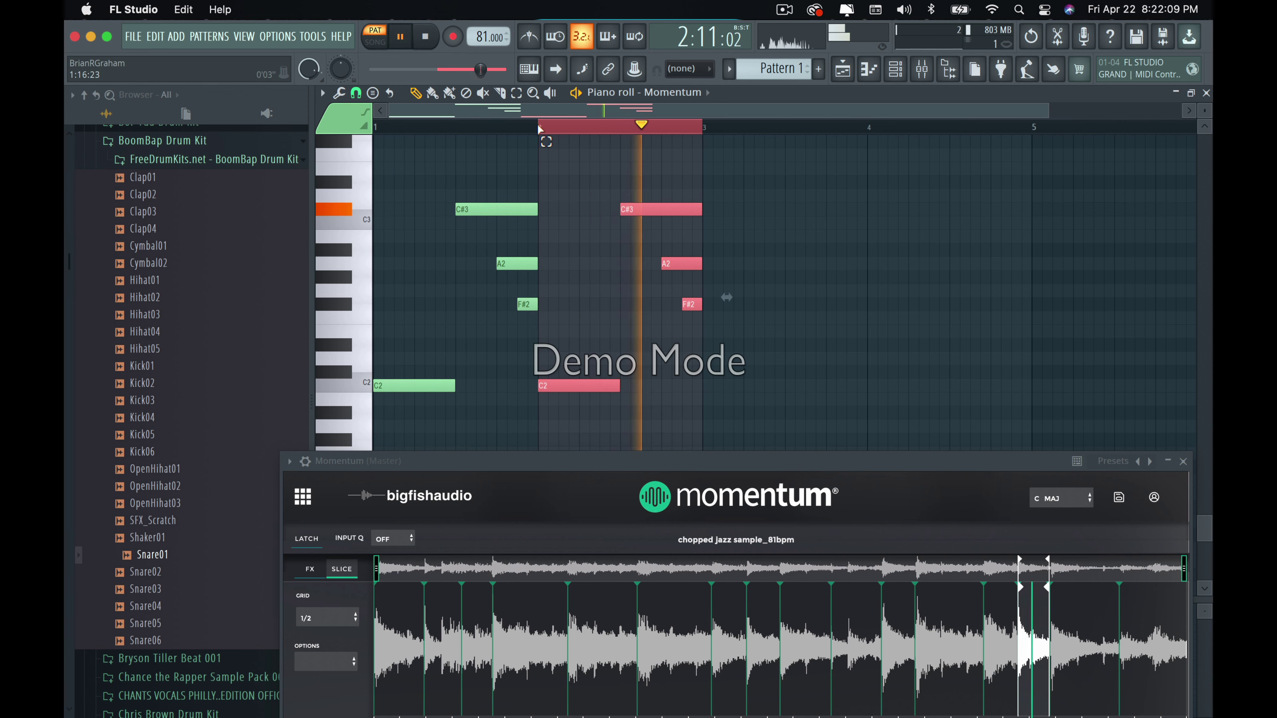
Delete the F#2 in bar 1 and replace bar 2's C#3 with a four-step A2 on step 9.
{"action": "key", "text": "ctrl+a"}
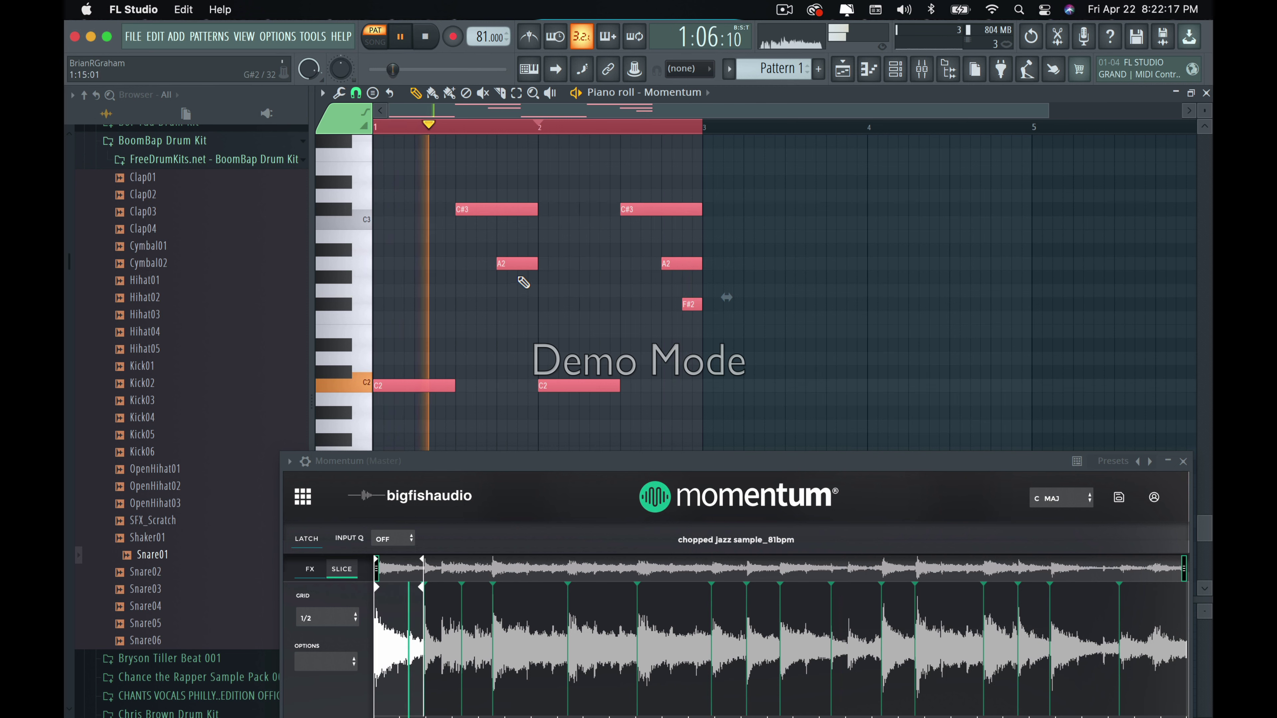
{"action": "right_click", "coordinate": [651, 208]}
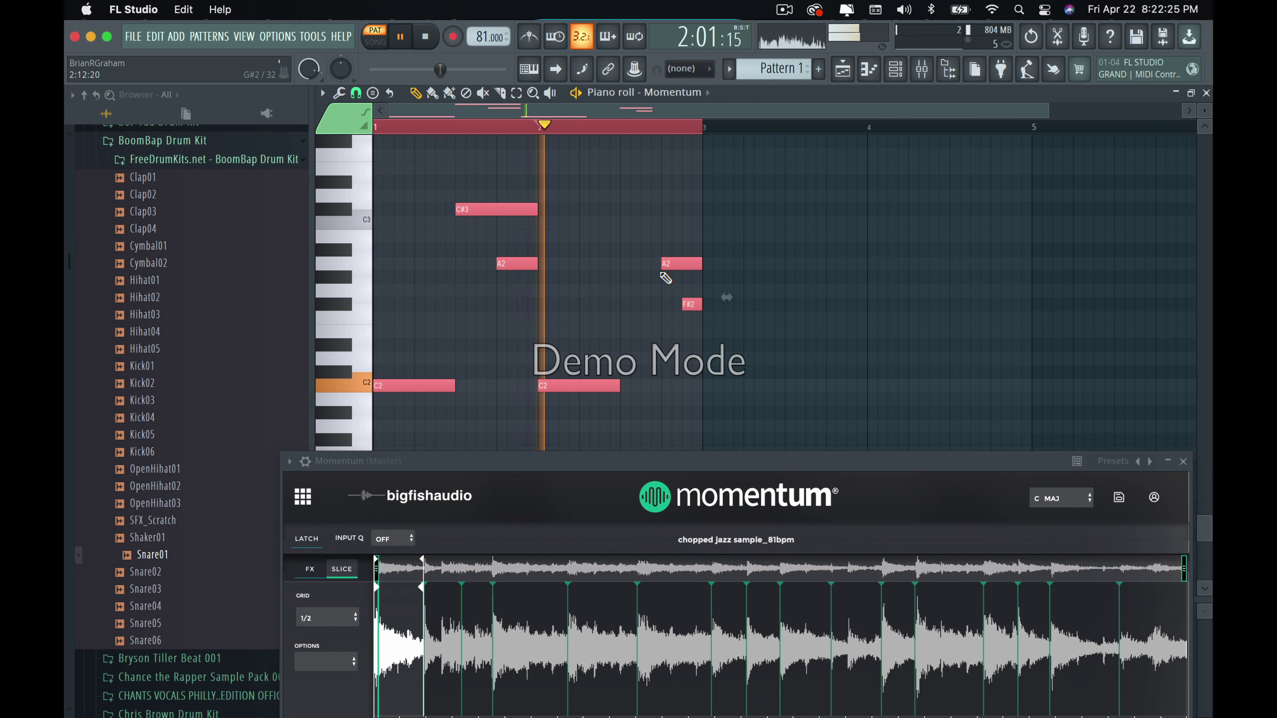
{"action": "left_click", "coordinate": [641, 264]}
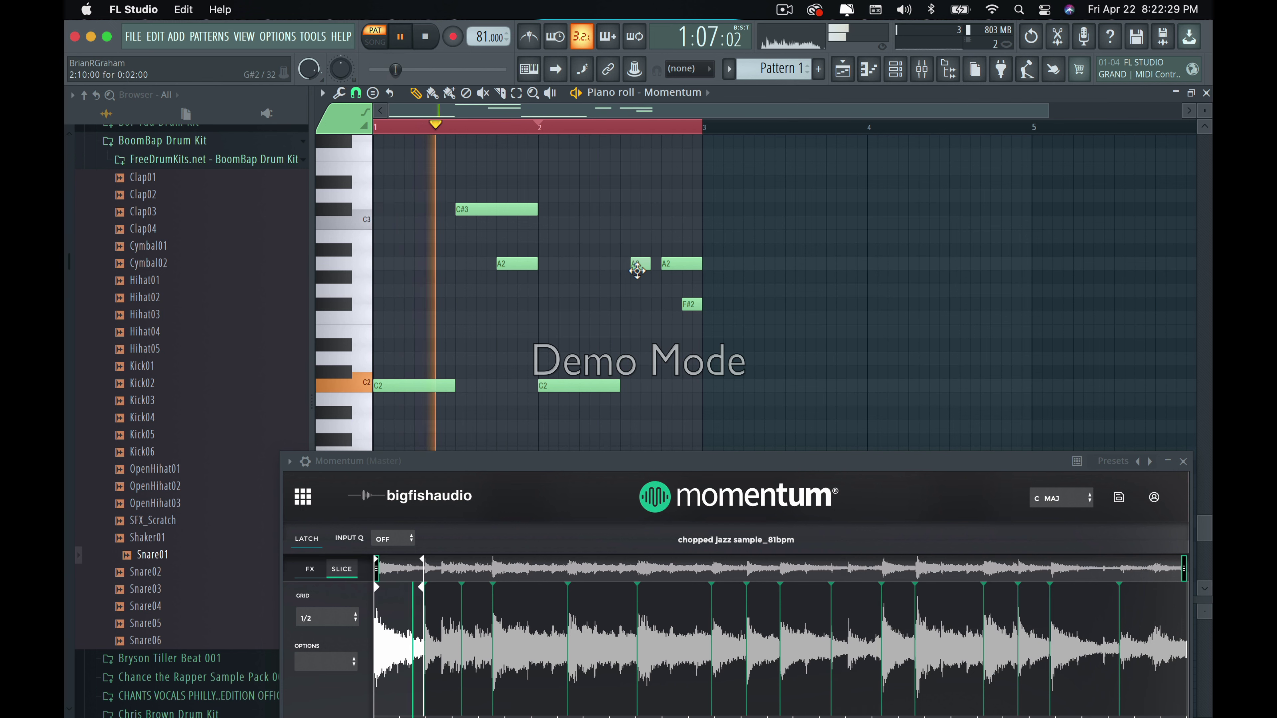
{"action": "left_click_drag", "start_coordinate": [637, 270], "coordinate": [627, 267]}
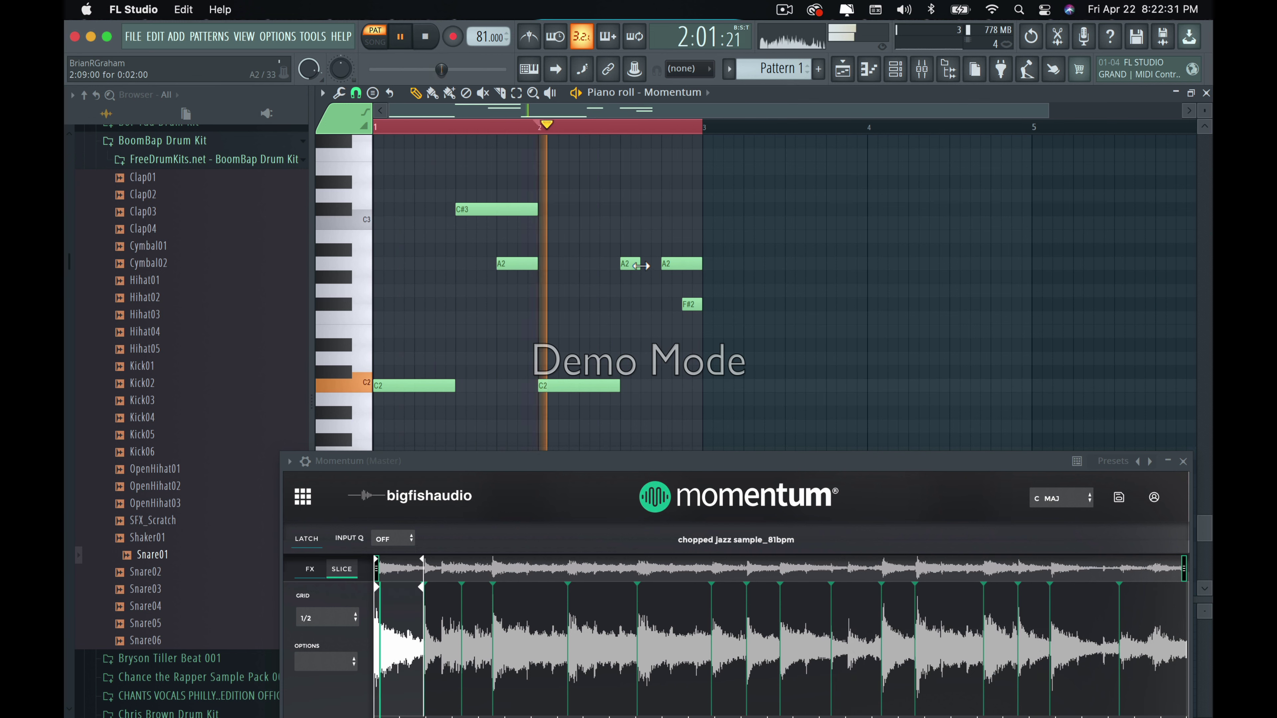
{"action": "left_click_drag", "start_coordinate": [653, 262], "coordinate": [668, 258]}
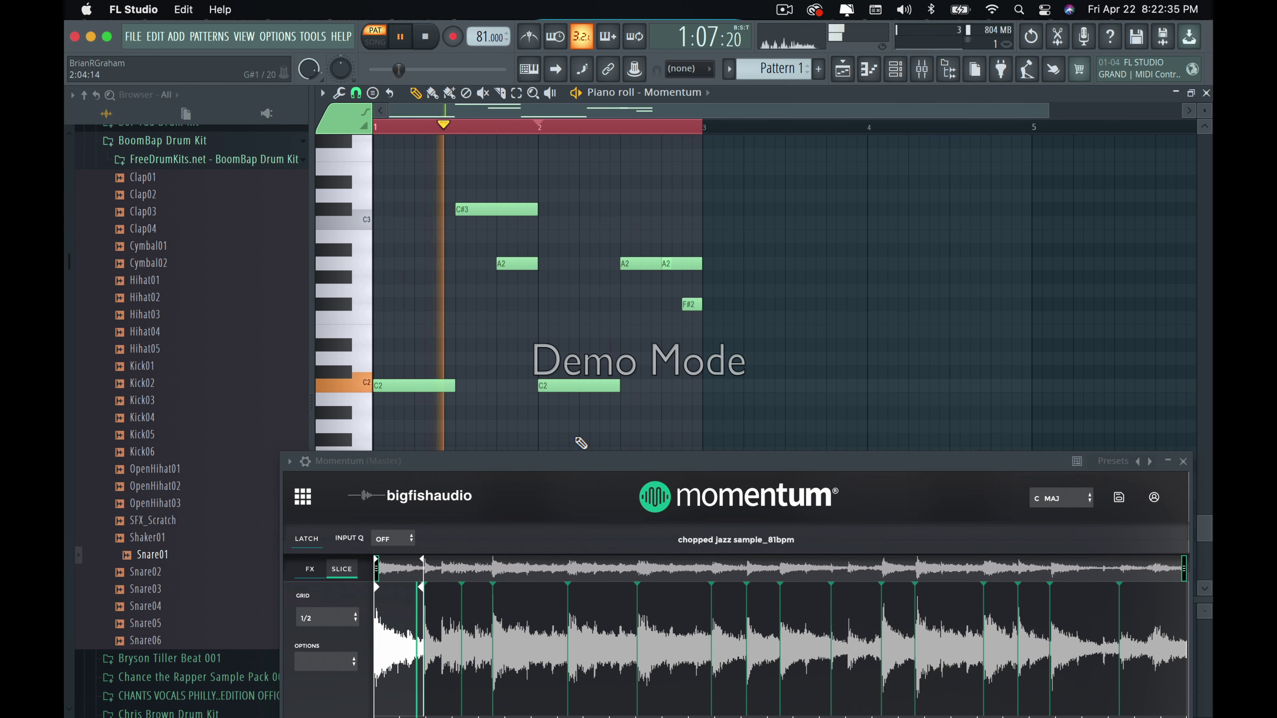
Switch the piano roll's target channel from Momentum to Kick01 and show the channel rack.
{"action": "key", "text": "Down"}
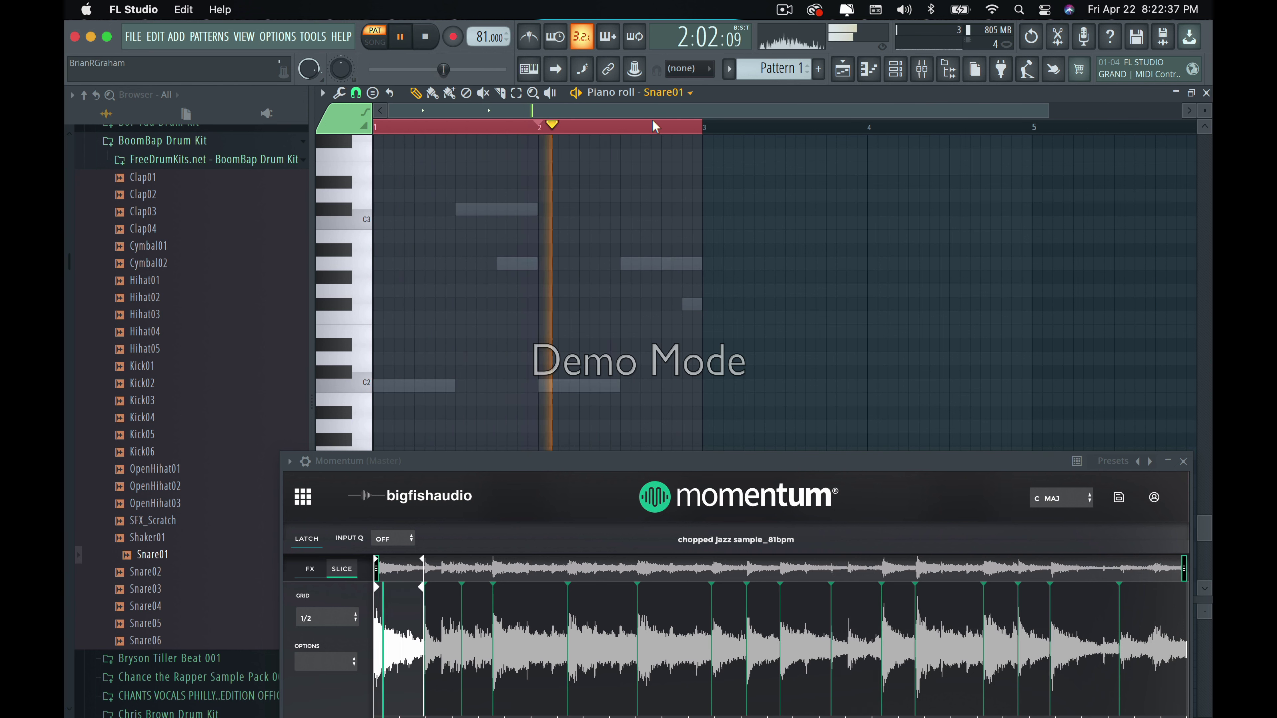
{"action": "scroll", "coordinate": [669, 92], "scroll_direction": "down", "scroll_amount": 1}
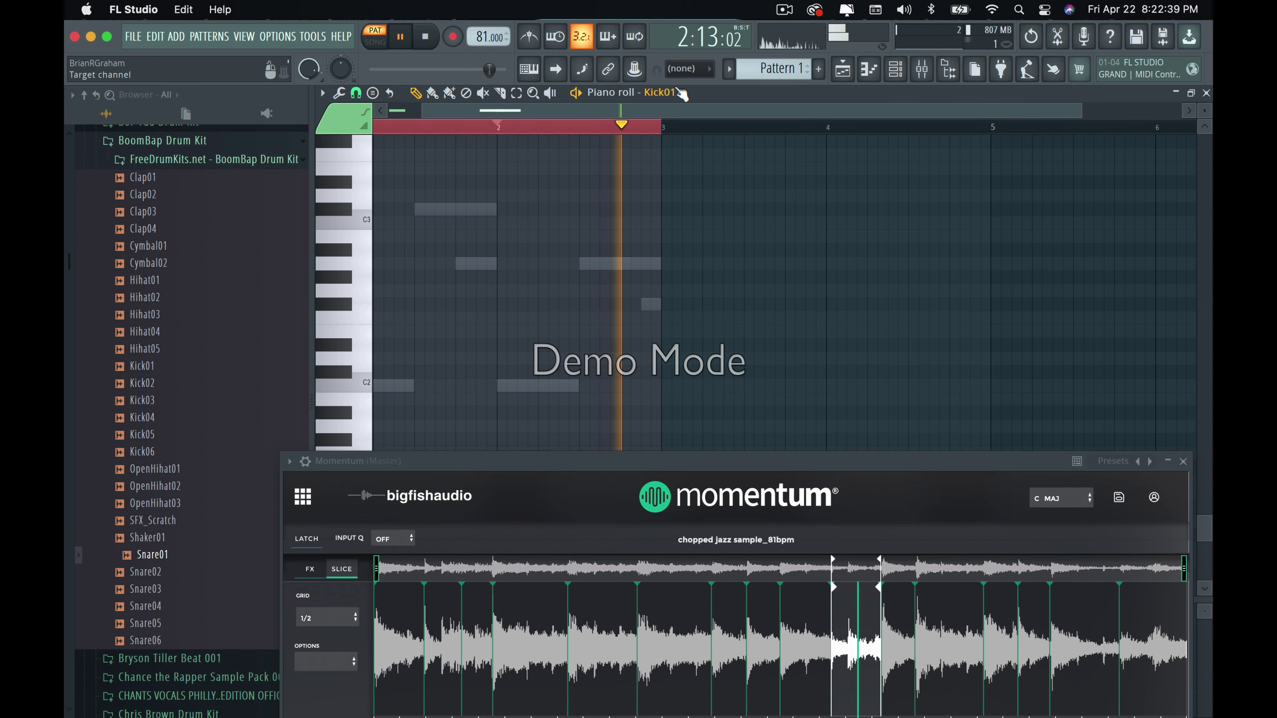
{"action": "left_click", "coordinate": [900, 76]}
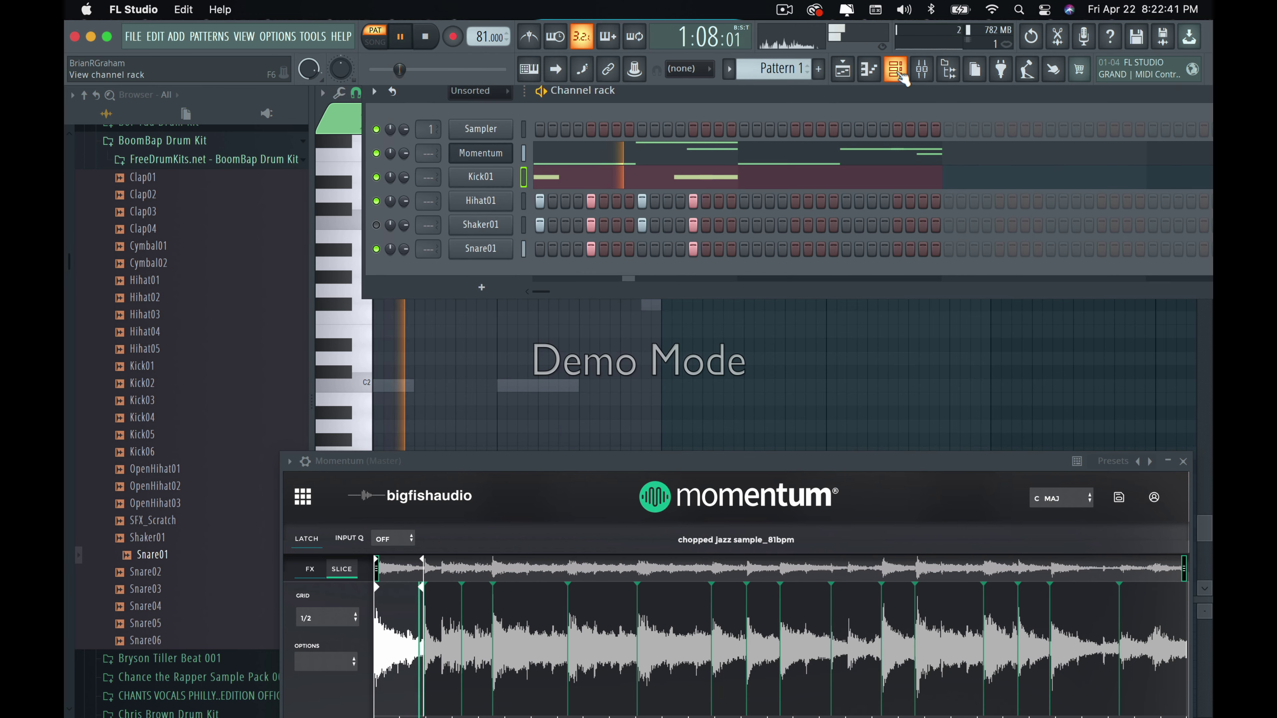
{"action": "right_click", "coordinate": [469, 206]}
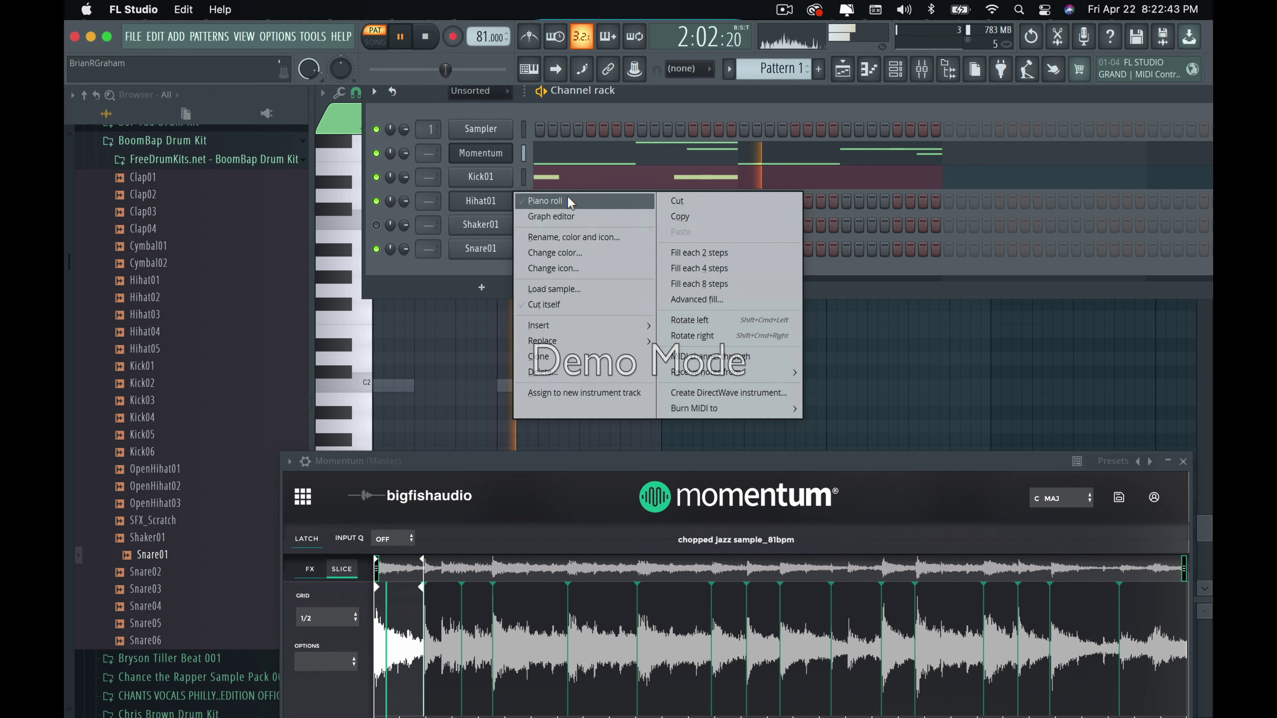
{"action": "left_click", "coordinate": [745, 299]}
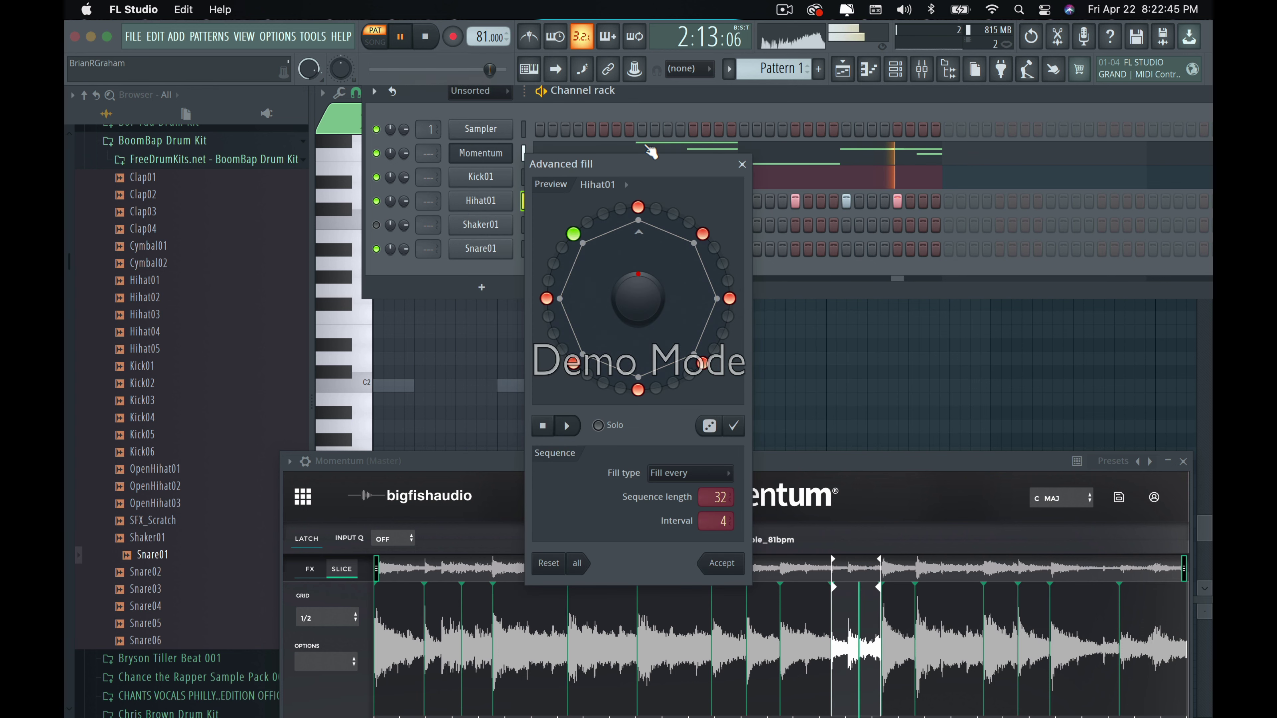
{"action": "left_click", "coordinate": [741, 164]}
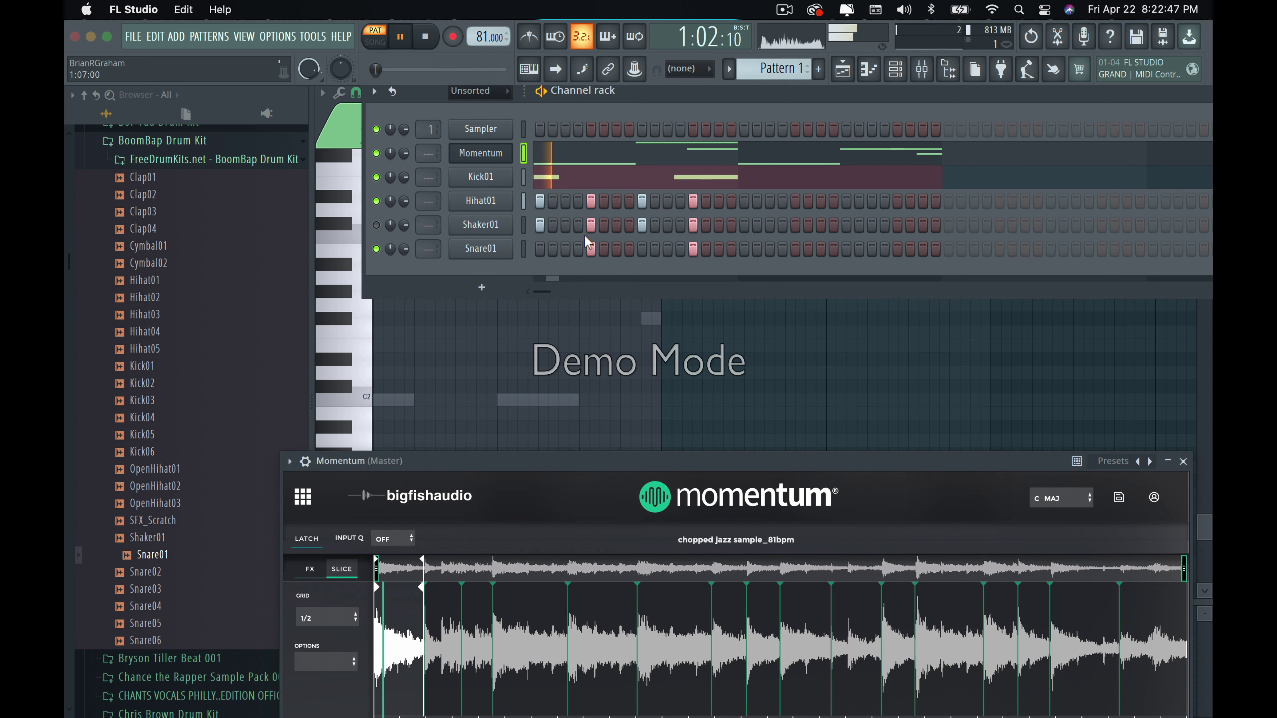
Refill Hihat01 across both bars, first every 8 steps and finally every 4 steps.
{"action": "right_click", "coordinate": [490, 209]}
{"action": "left_click", "coordinate": [731, 279]}
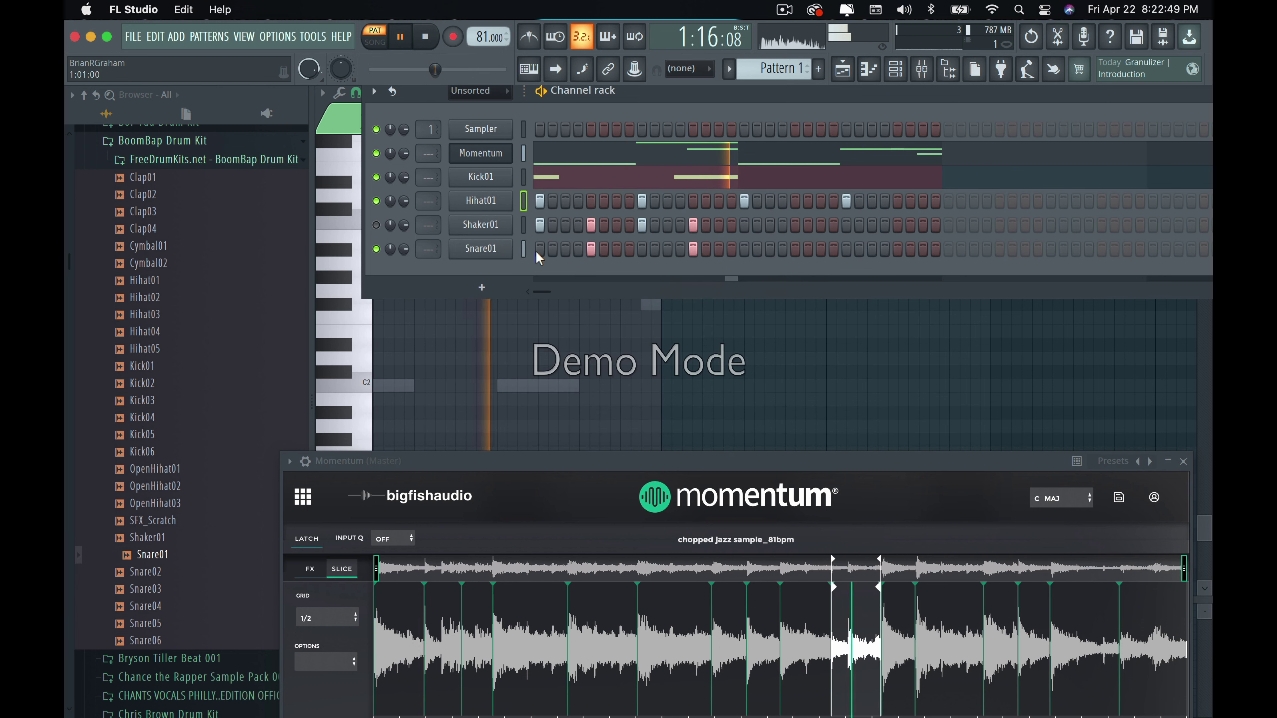
{"action": "right_click", "coordinate": [490, 201]}
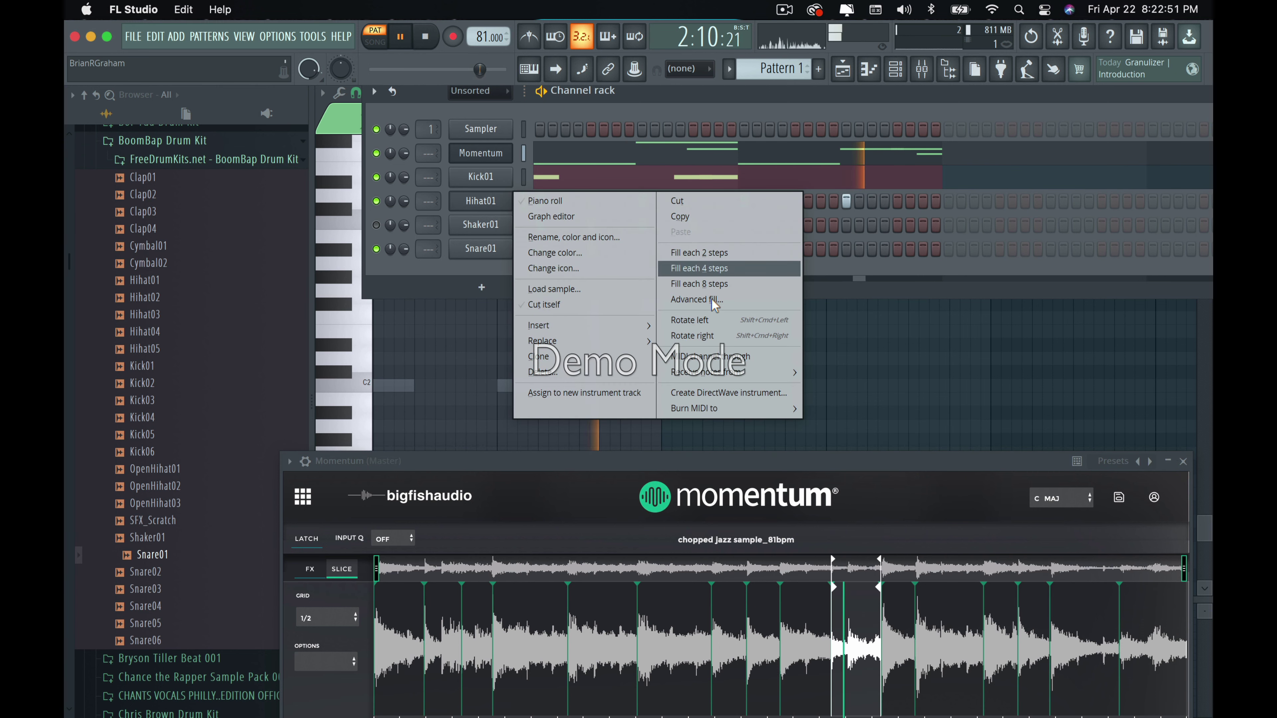
{"action": "left_click", "coordinate": [727, 270]}
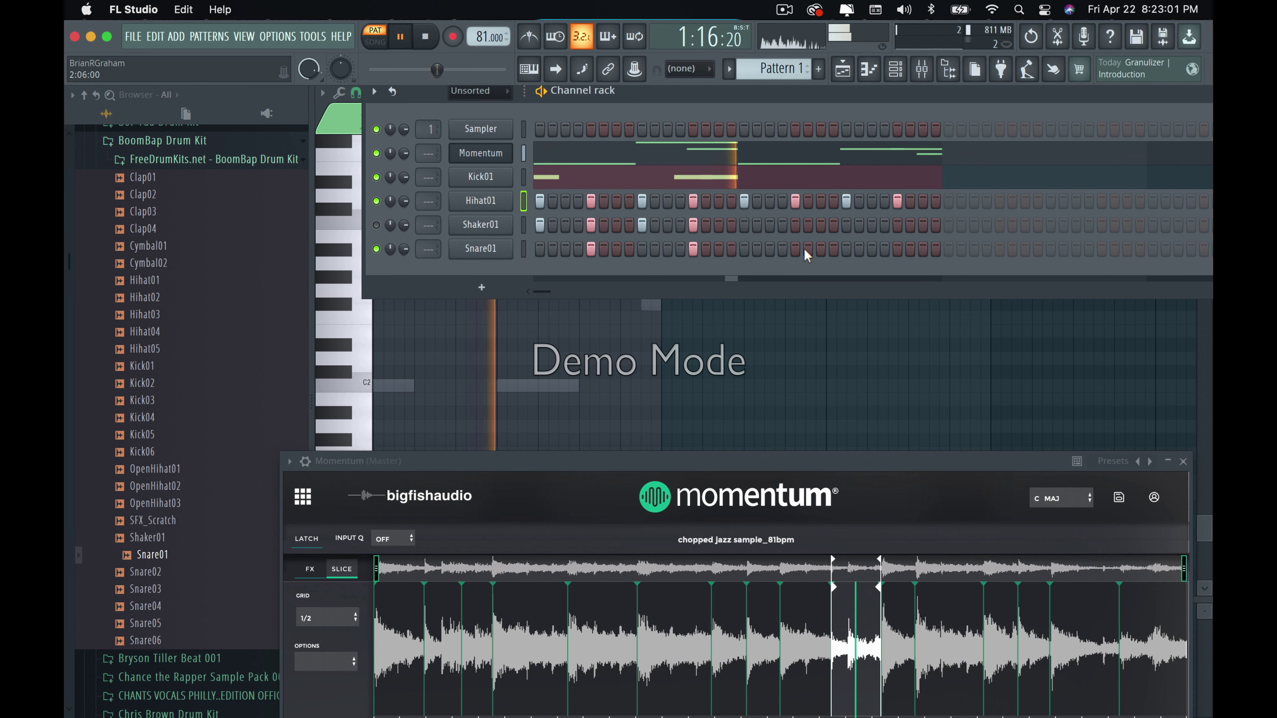
Add Snare01 hits on steps 5, 13 and 15 of bar 2.
{"action": "left_click", "coordinate": [795, 249]}
{"action": "left_click", "coordinate": [898, 251]}
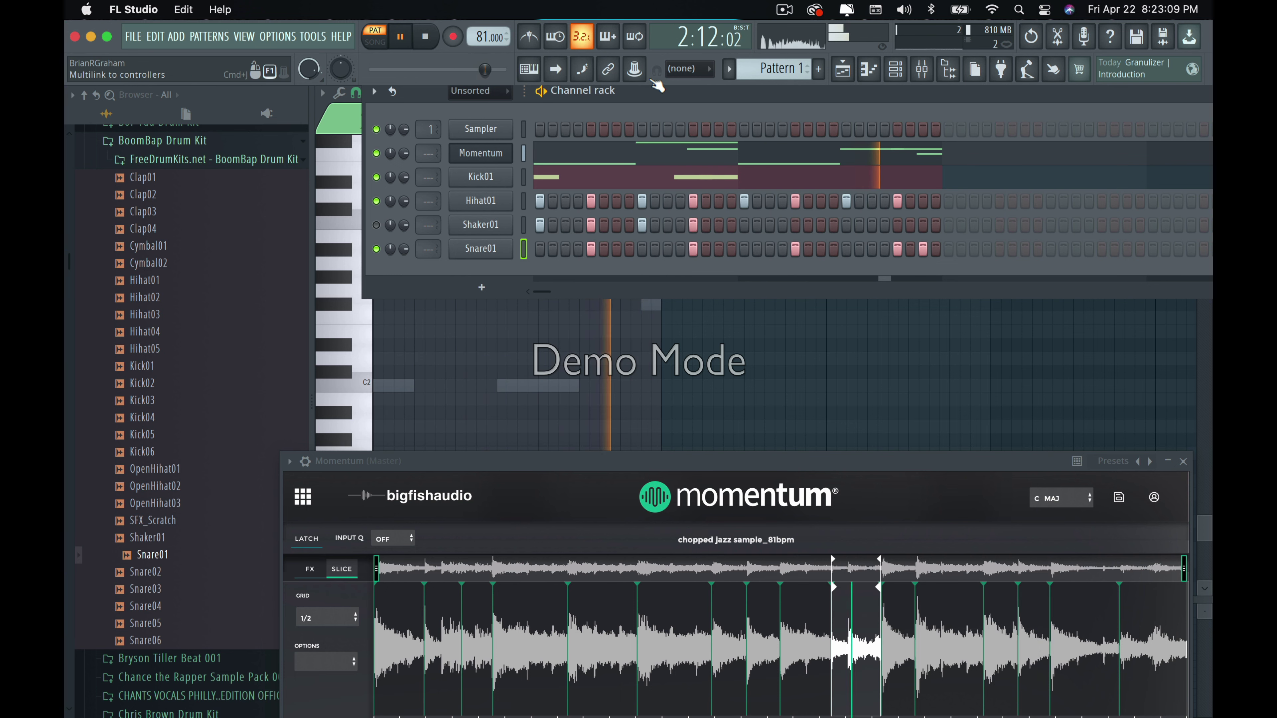
Duplicate Kick01's bar 1 notes into bar 2, and delete the bar 1 kick on step 12.
{"action": "left_click", "coordinate": [679, 179]}
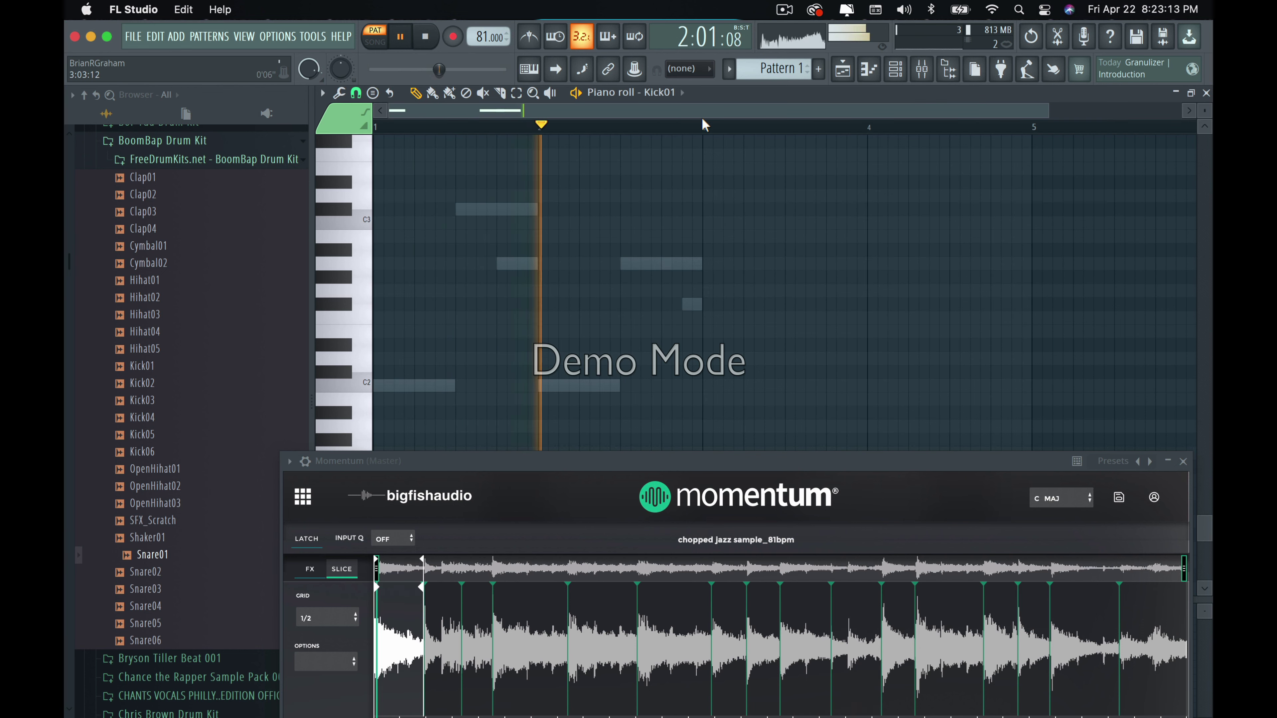
{"action": "left_click_drag", "start_coordinate": [704, 121], "coordinate": [704, 156]}
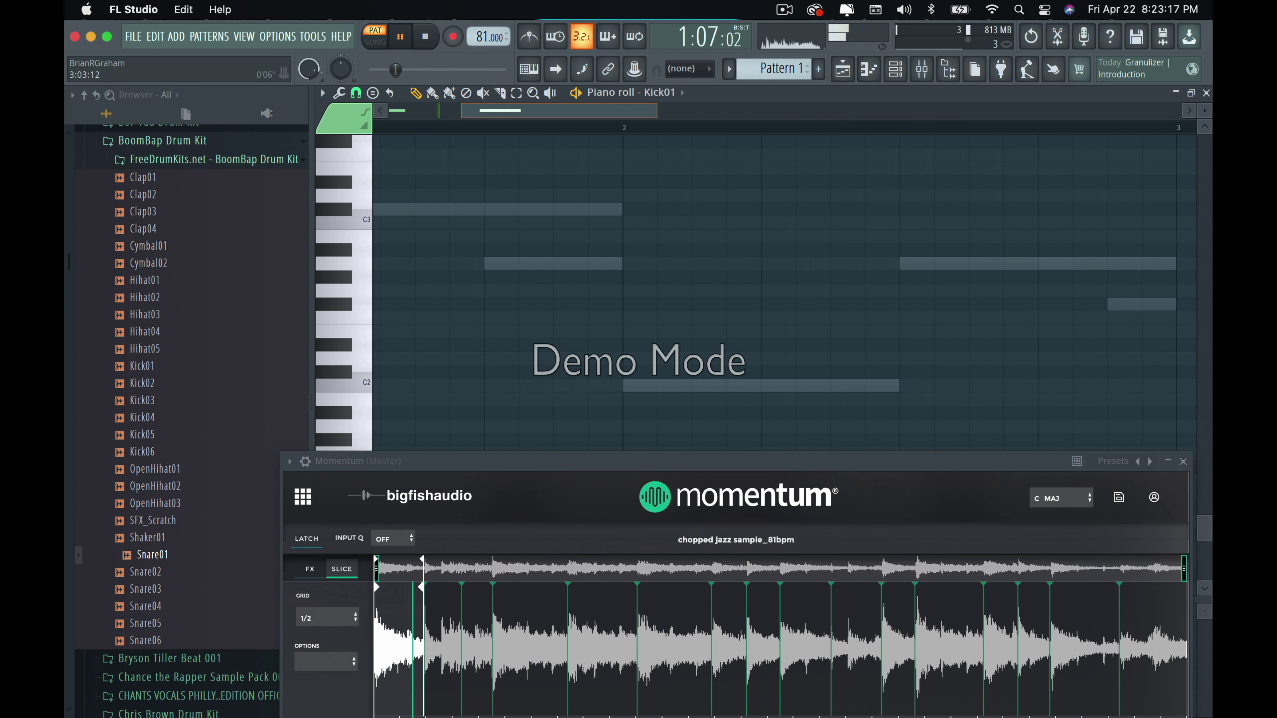
{"action": "left_click_drag", "start_coordinate": [788, 126], "coordinate": [788, 140]}
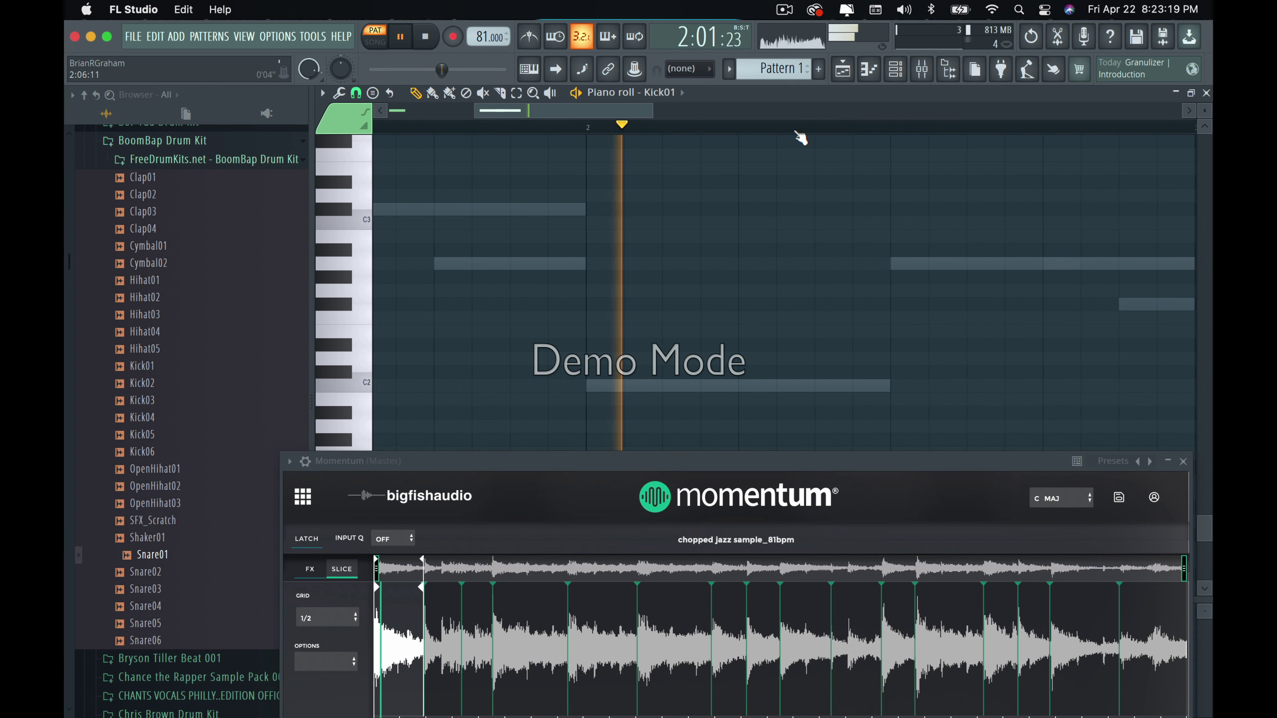
{"action": "scroll", "coordinate": [782, 105], "scroll_direction": "up", "scroll_amount": 3}
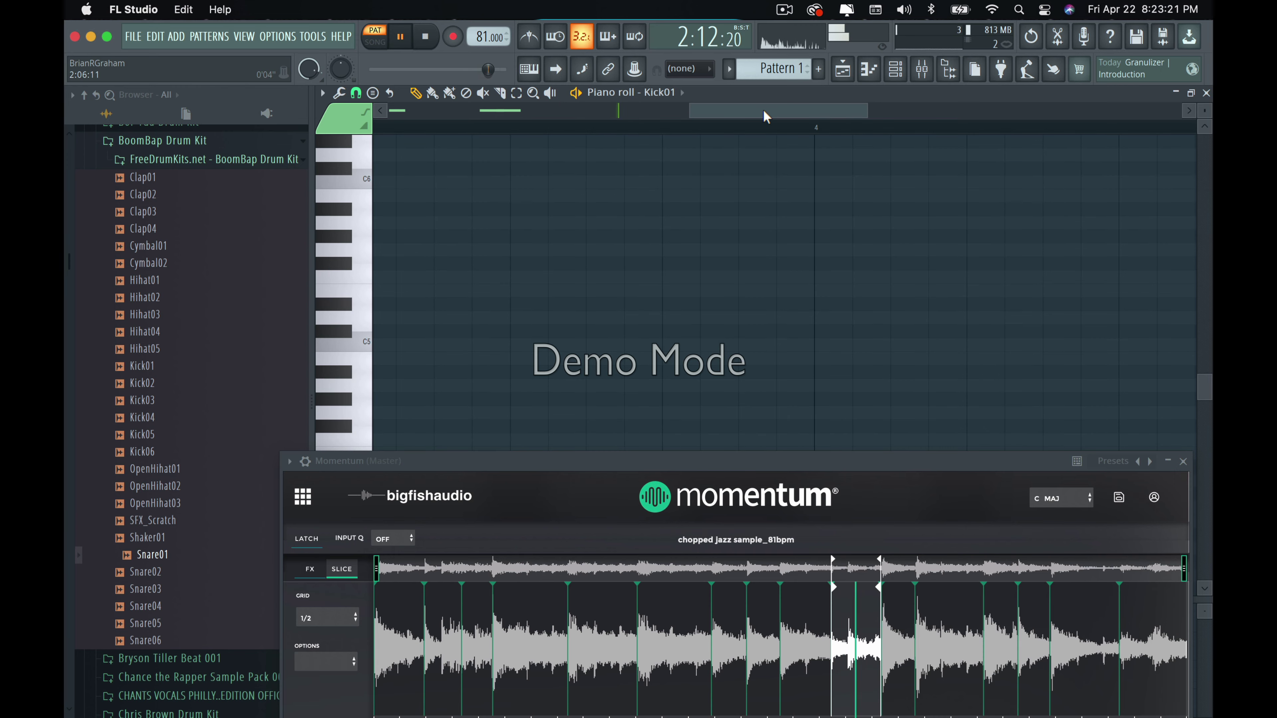
{"action": "scroll", "coordinate": [763, 114], "scroll_direction": "down", "scroll_amount": 3}
{"action": "scroll", "coordinate": [606, 137], "scroll_direction": "down", "scroll_amount": 2}
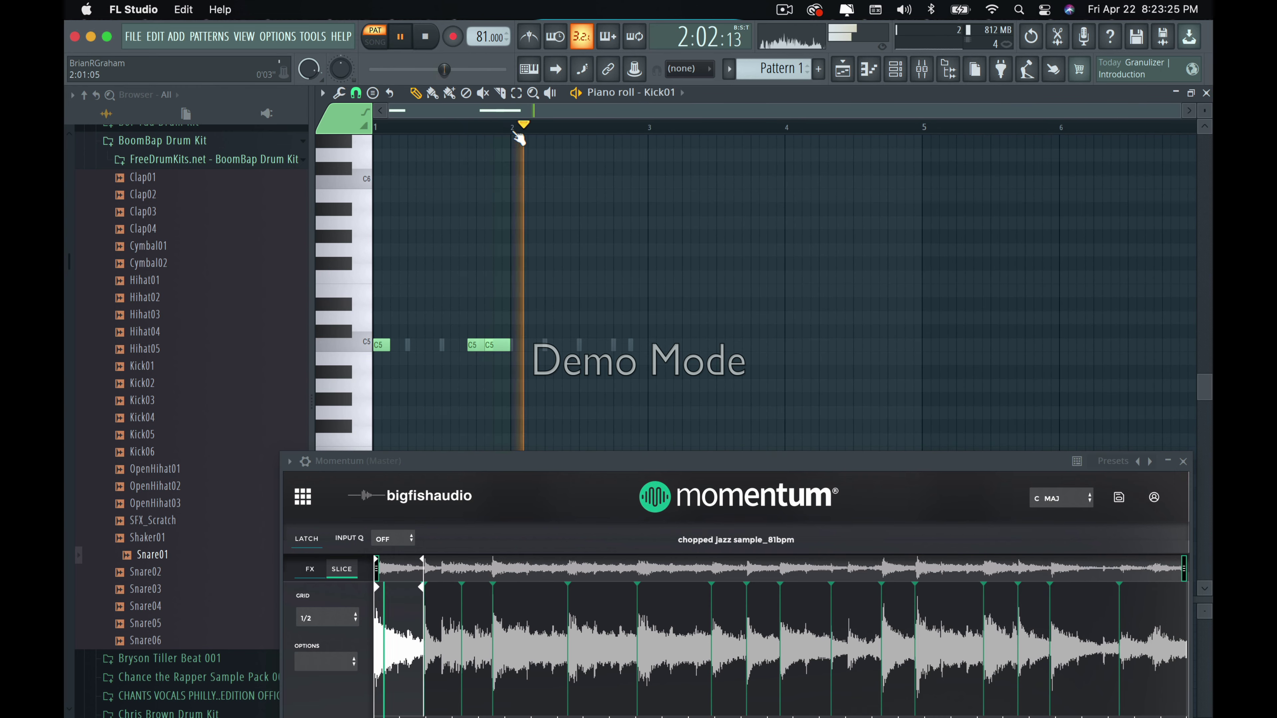
{"action": "left_click_drag", "start_coordinate": [514, 130], "coordinate": [375, 129]}
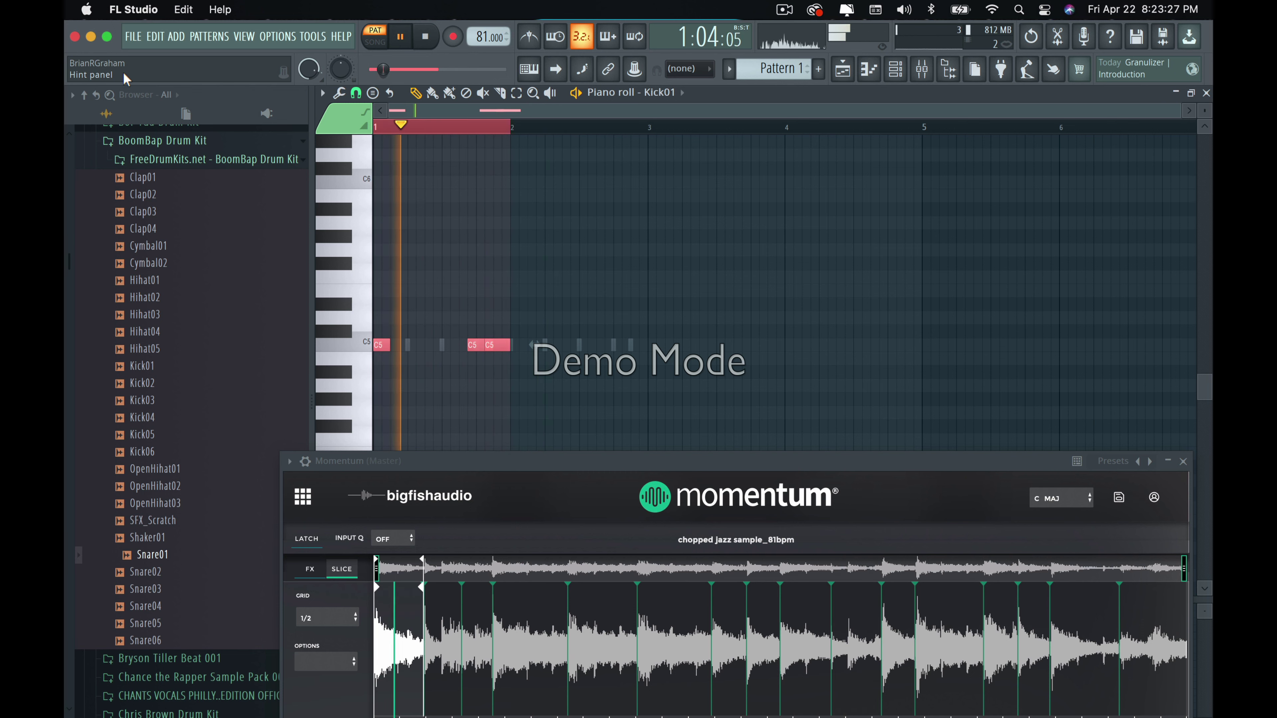
{"action": "key", "text": "ctrl+b"}
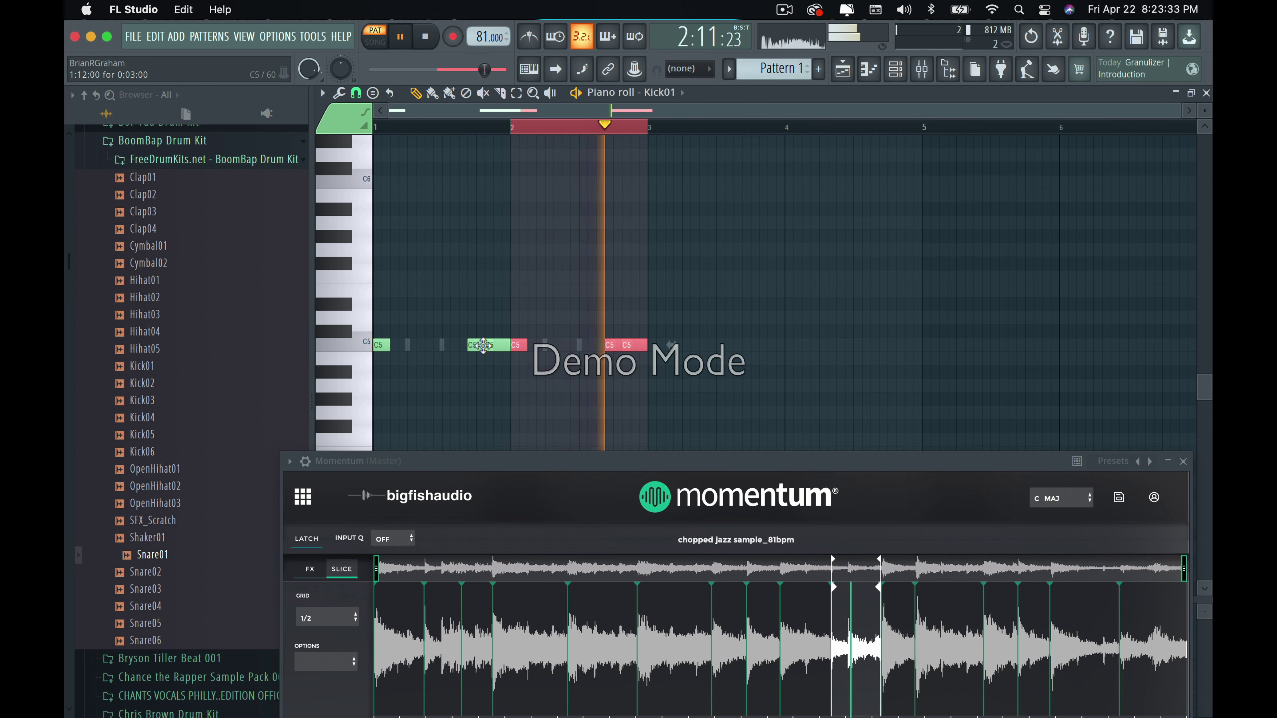
{"action": "right_click", "coordinate": [473, 345]}
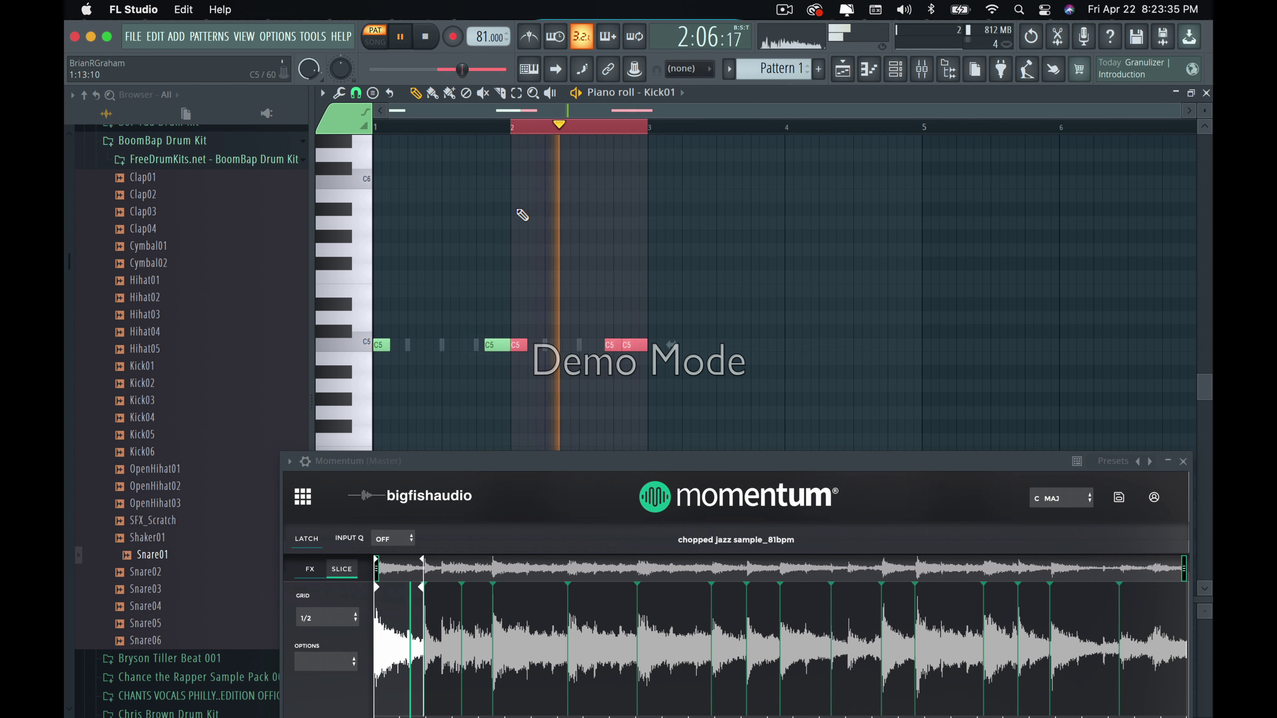
{"action": "left_click", "coordinate": [480, 130]}
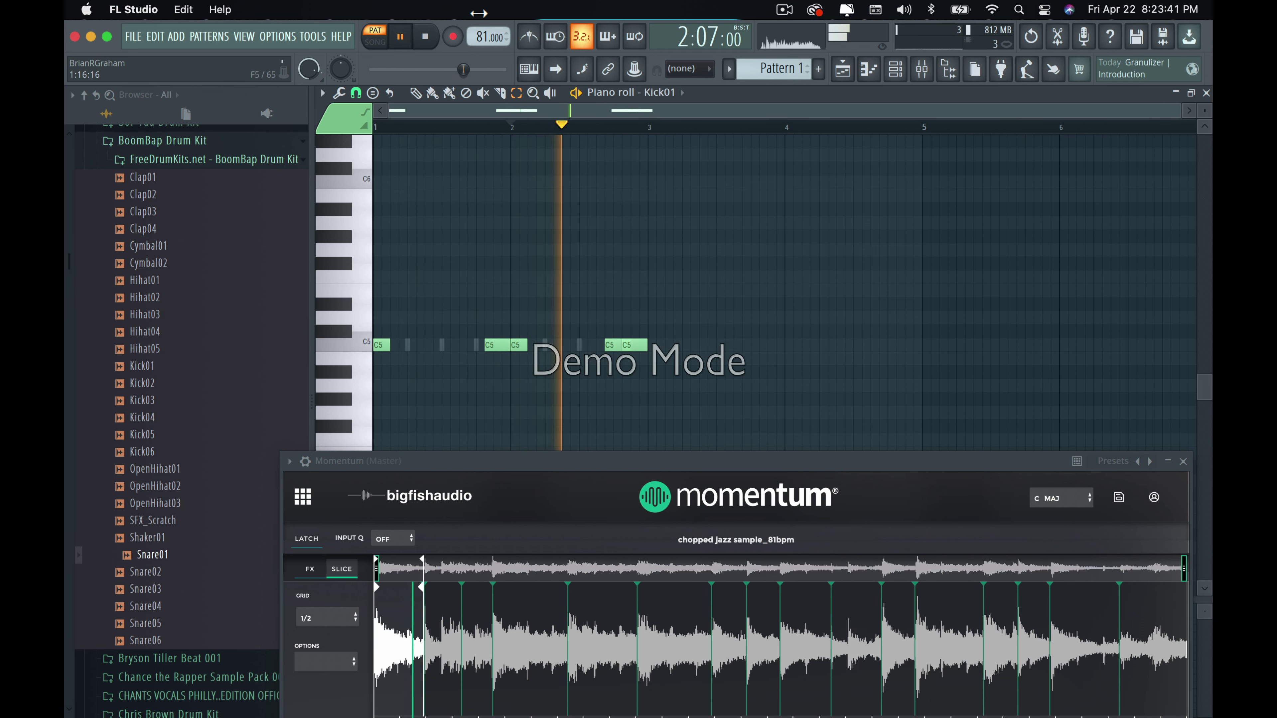
Switch the piano roll's target channel to Shaker01 and duplicate its bar 1 hits into bar 2.
{"action": "scroll", "coordinate": [541, 305], "scroll_direction": "down", "scroll_amount": 1}
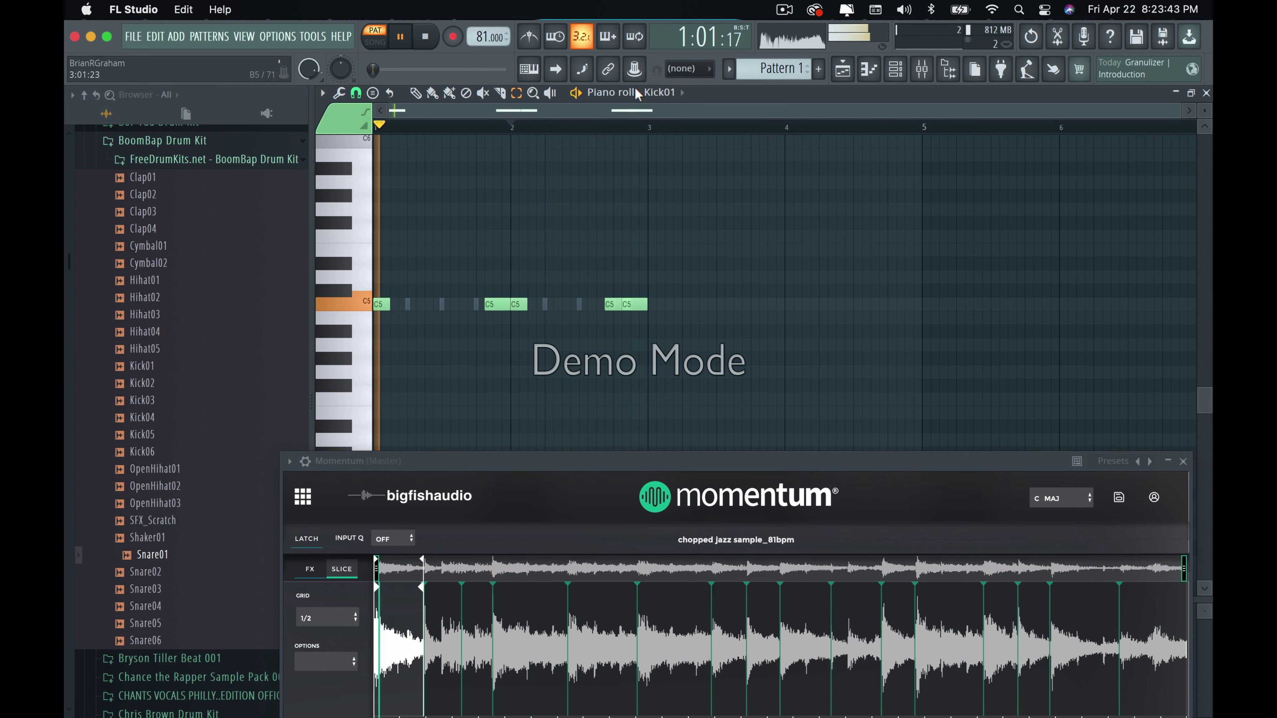
{"action": "scroll", "coordinate": [656, 93], "scroll_direction": "down", "scroll_amount": 1}
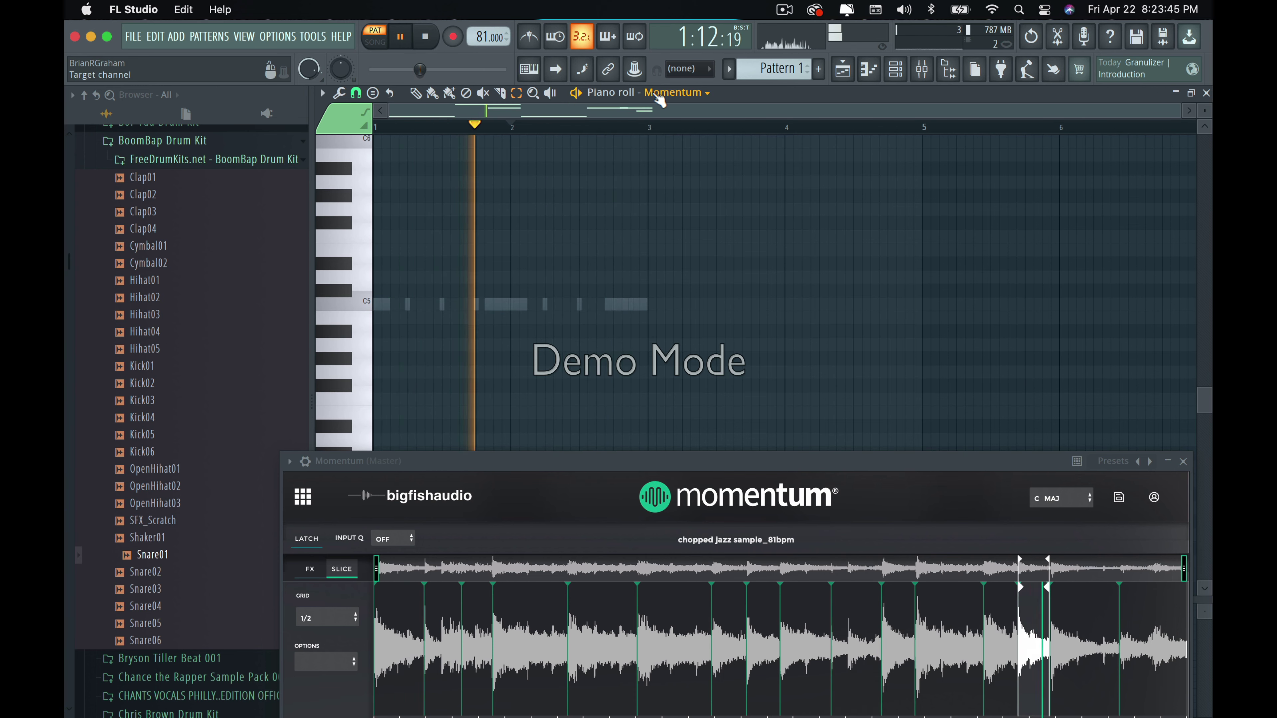
{"action": "scroll", "coordinate": [676, 101], "scroll_direction": "down", "scroll_amount": 1}
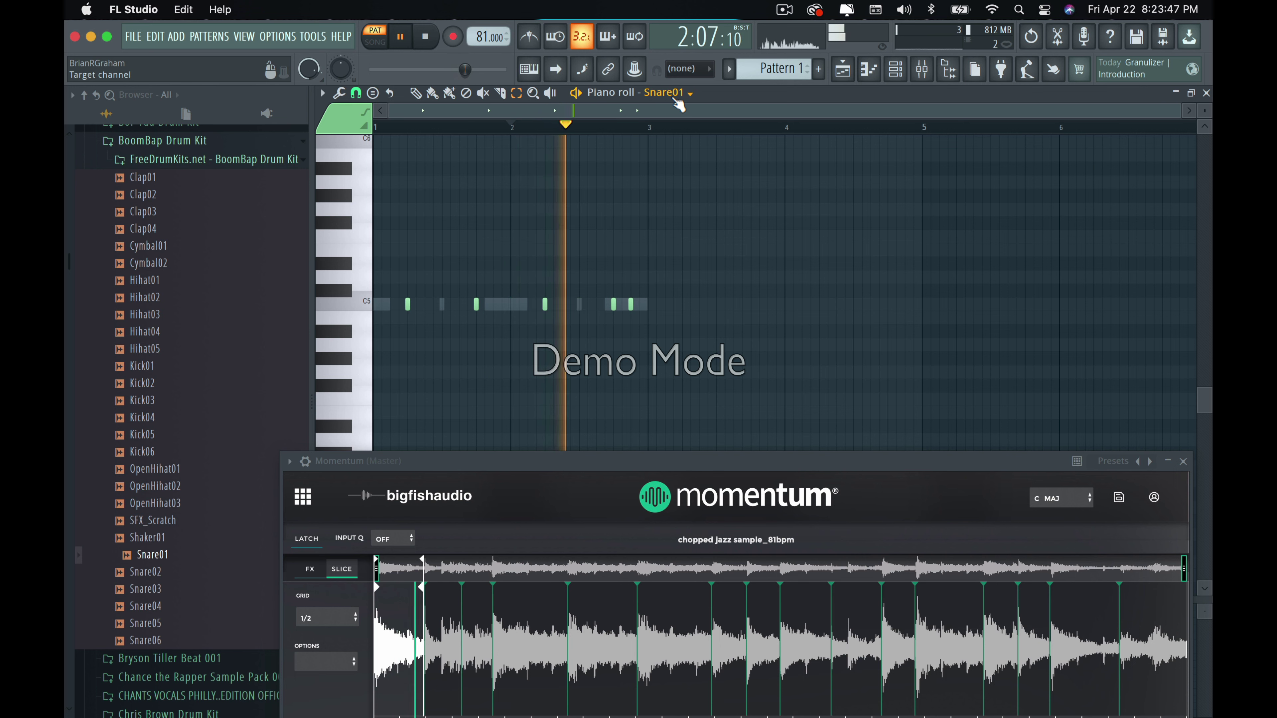
{"action": "scroll", "coordinate": [678, 100], "scroll_direction": "up", "scroll_amount": 1}
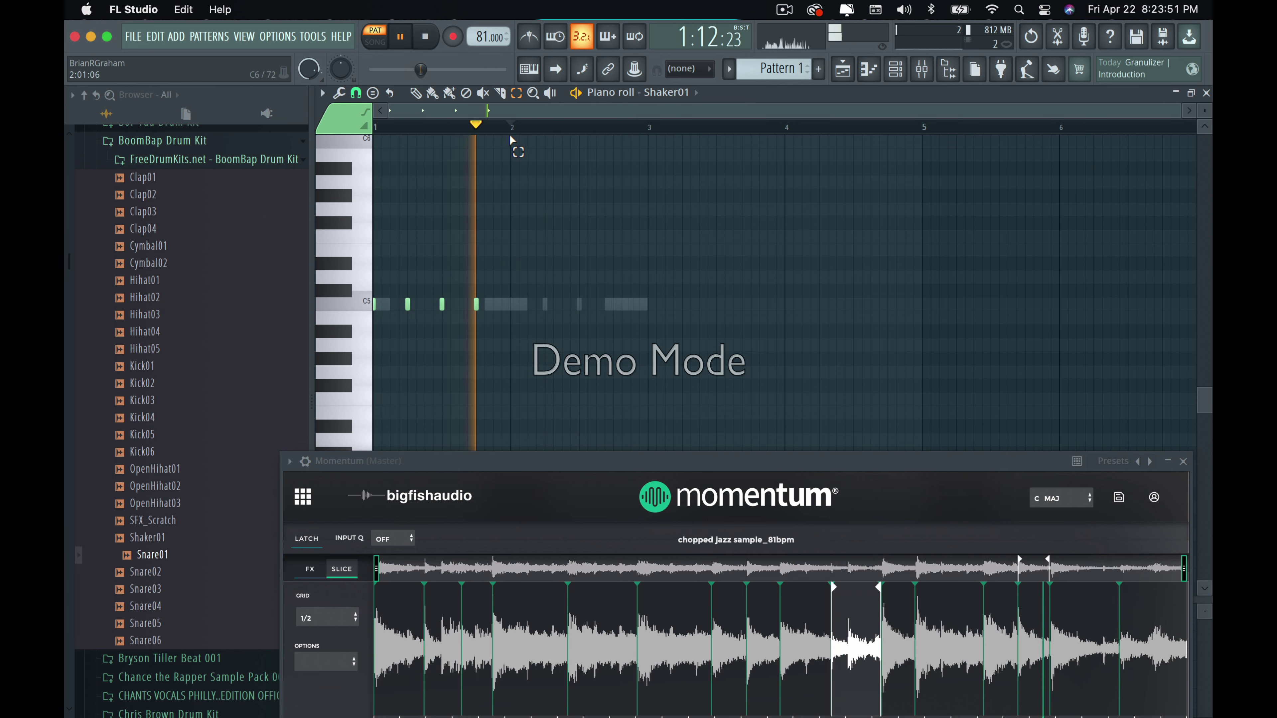
{"action": "key", "text": "super+a"}
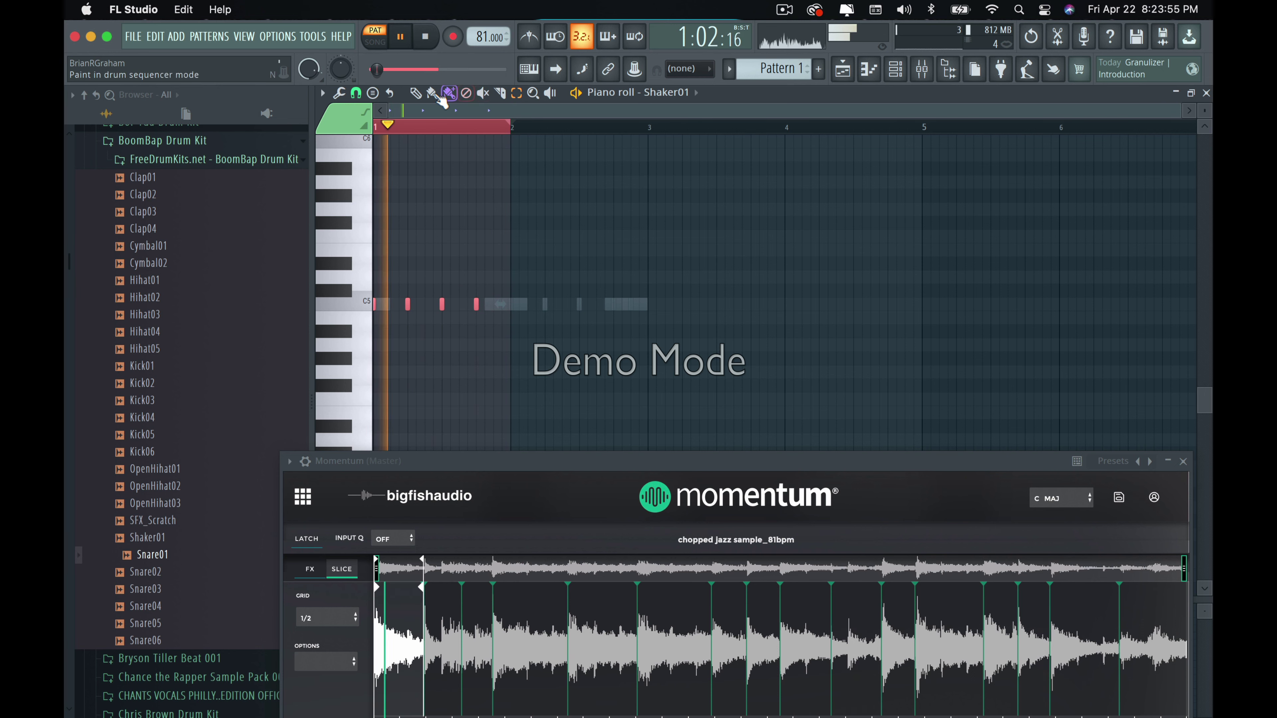
{"action": "left_click", "coordinate": [508, 126]}
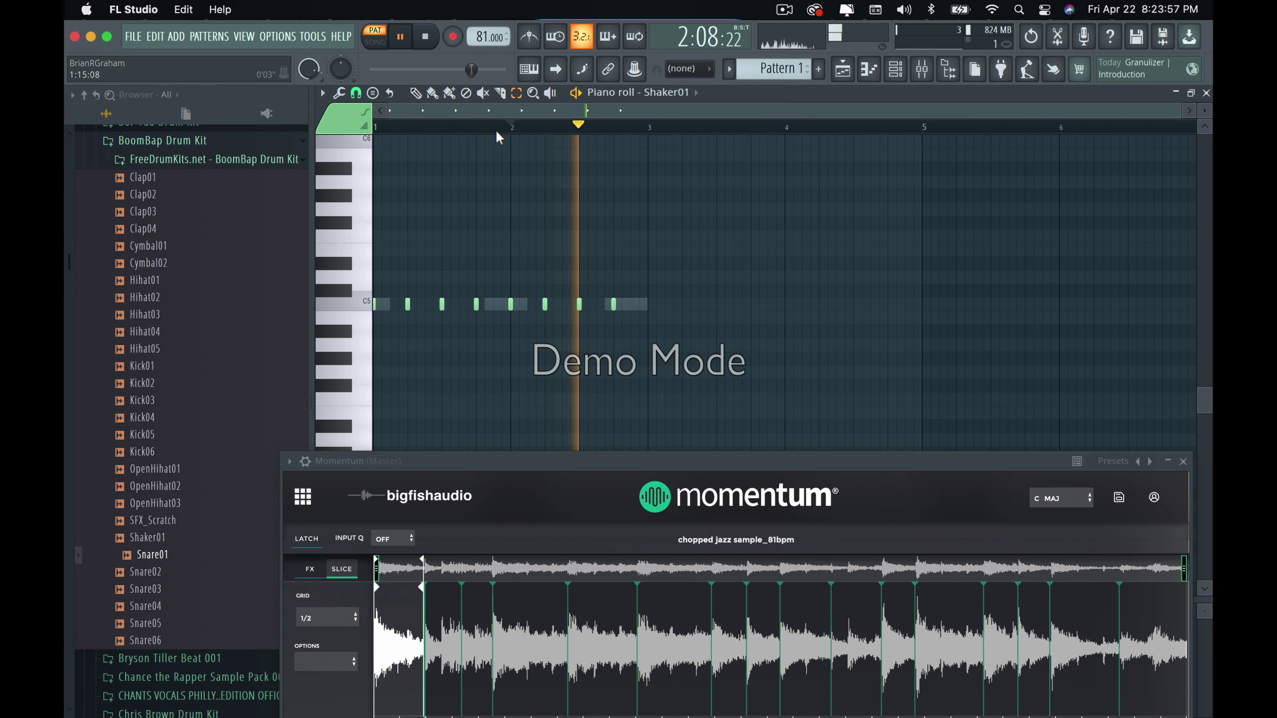
Open Momentum's piano roll, restart playback and add a five-step G2 note on step 9 of bar 1.
{"action": "left_click", "coordinate": [424, 38]}
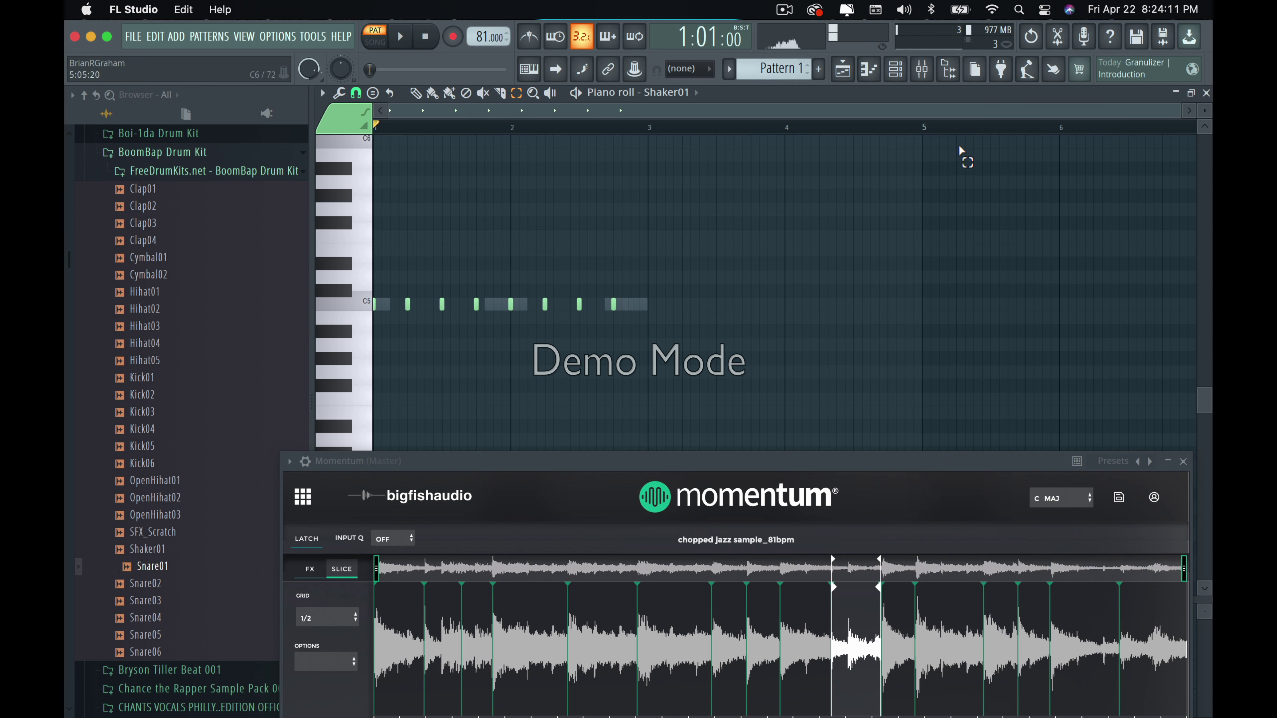
{"action": "left_click", "coordinate": [896, 75]}
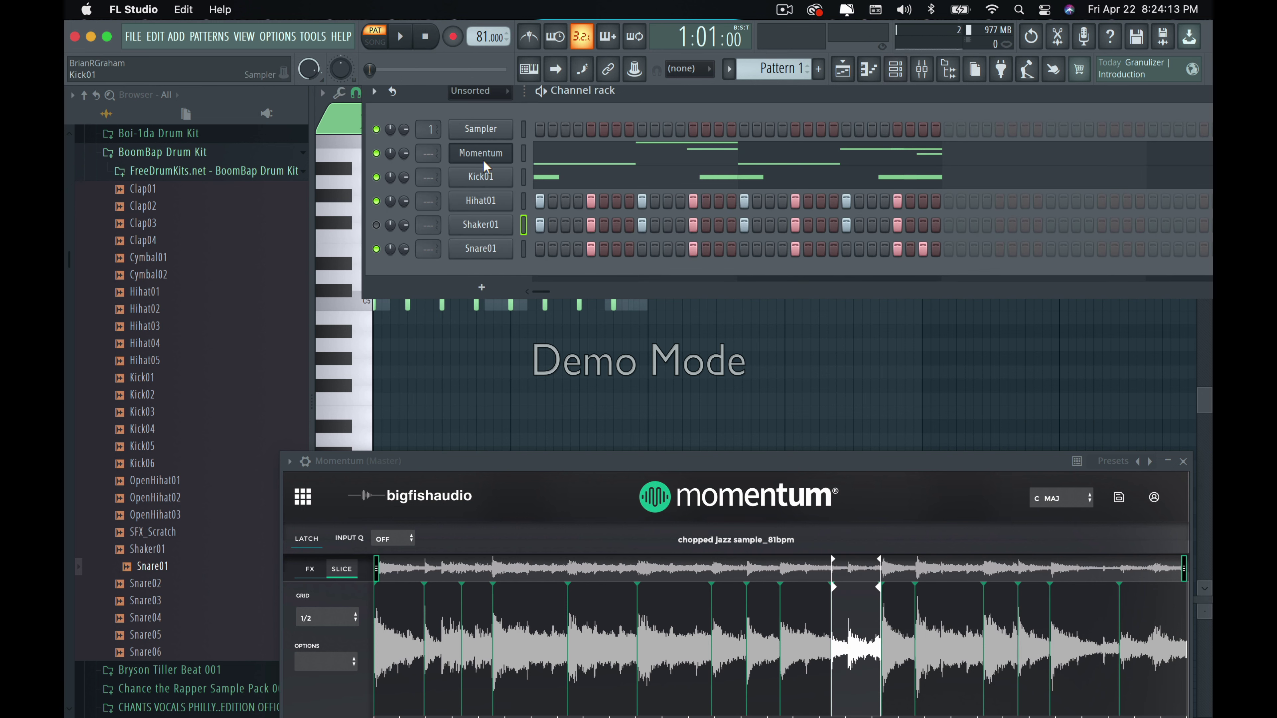
{"action": "left_click", "coordinate": [616, 156]}
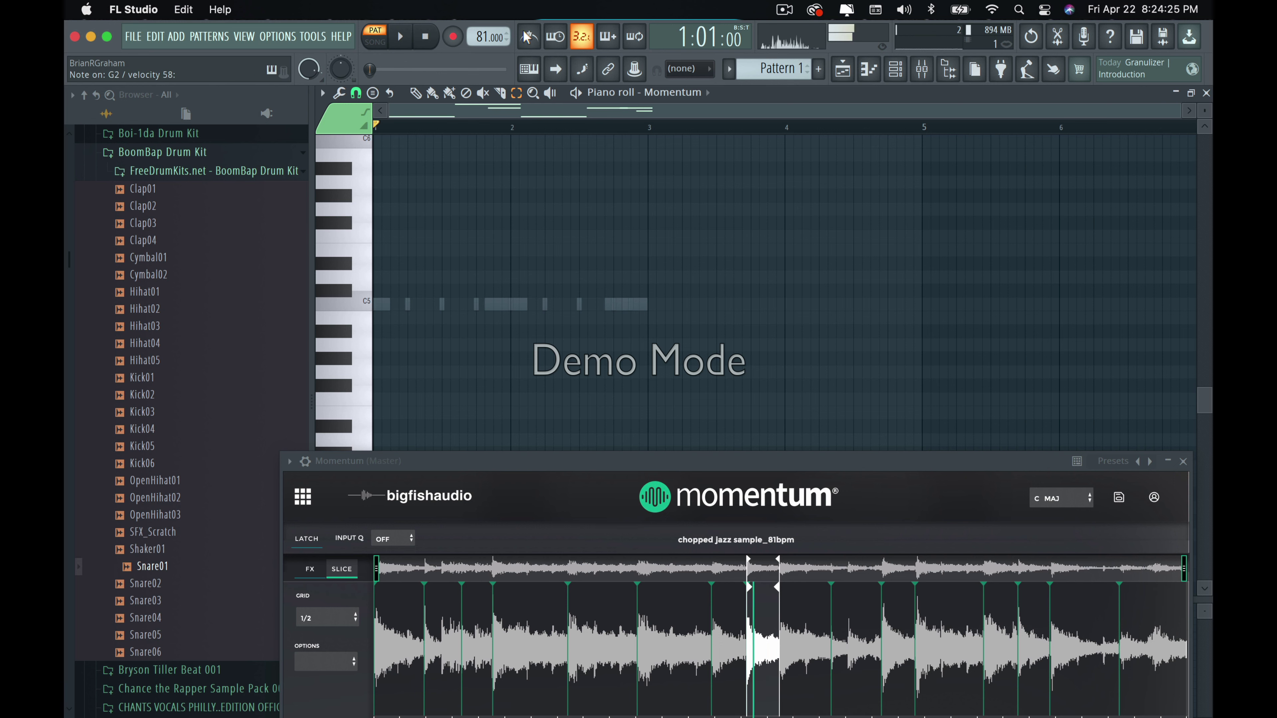
{"action": "left_click", "coordinate": [394, 46]}
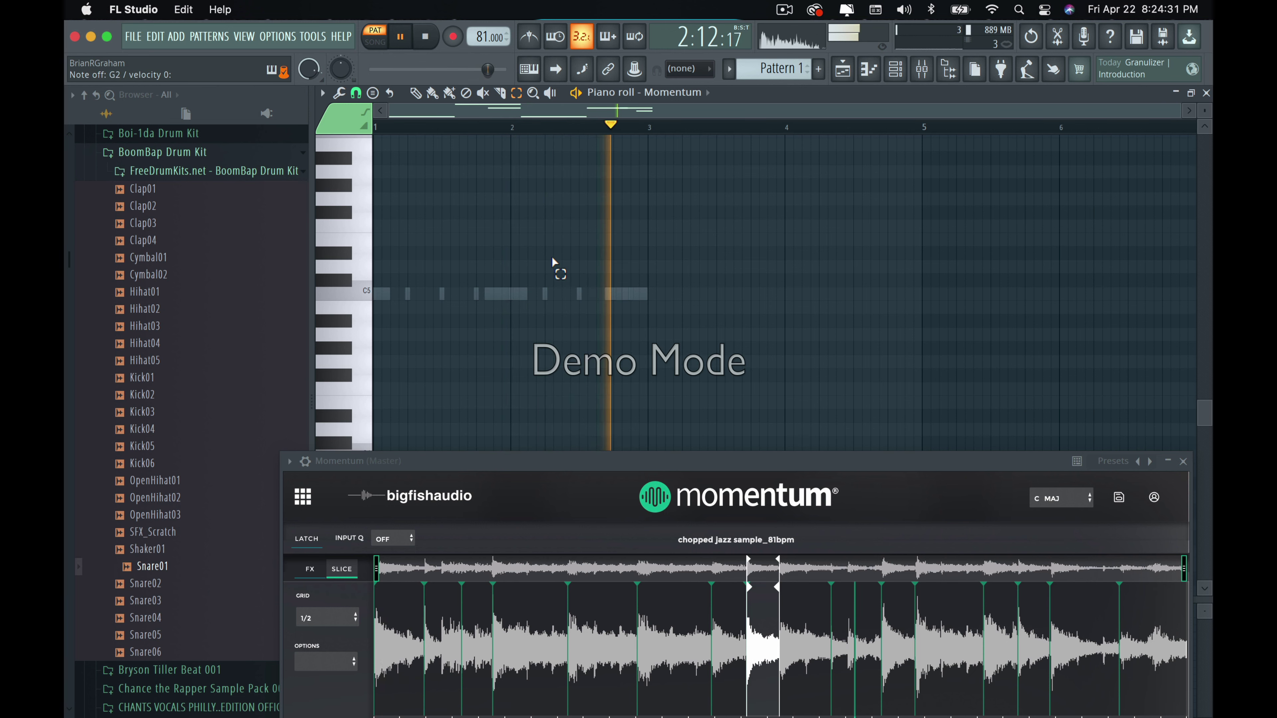
{"action": "scroll", "coordinate": [552, 257], "scroll_direction": "down", "scroll_amount": 6}
{"action": "scroll", "coordinate": [536, 317], "scroll_direction": "down", "scroll_amount": 2}
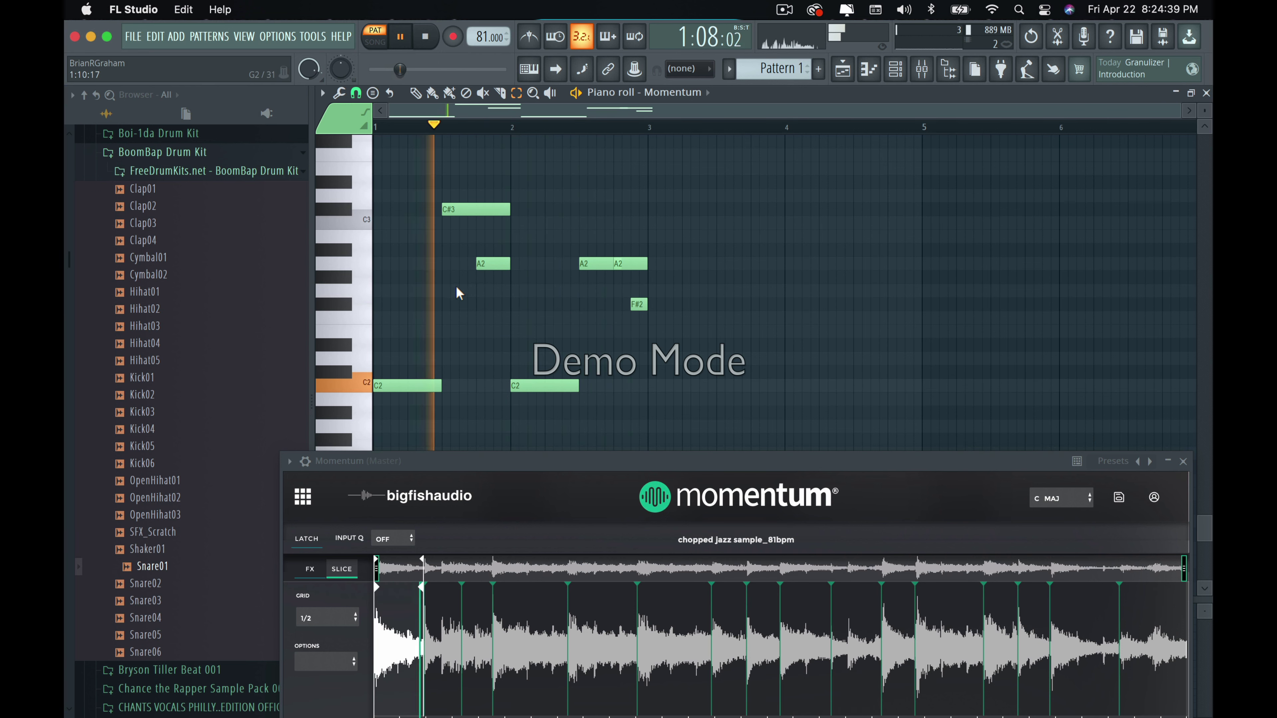
{"action": "left_click", "coordinate": [415, 94]}
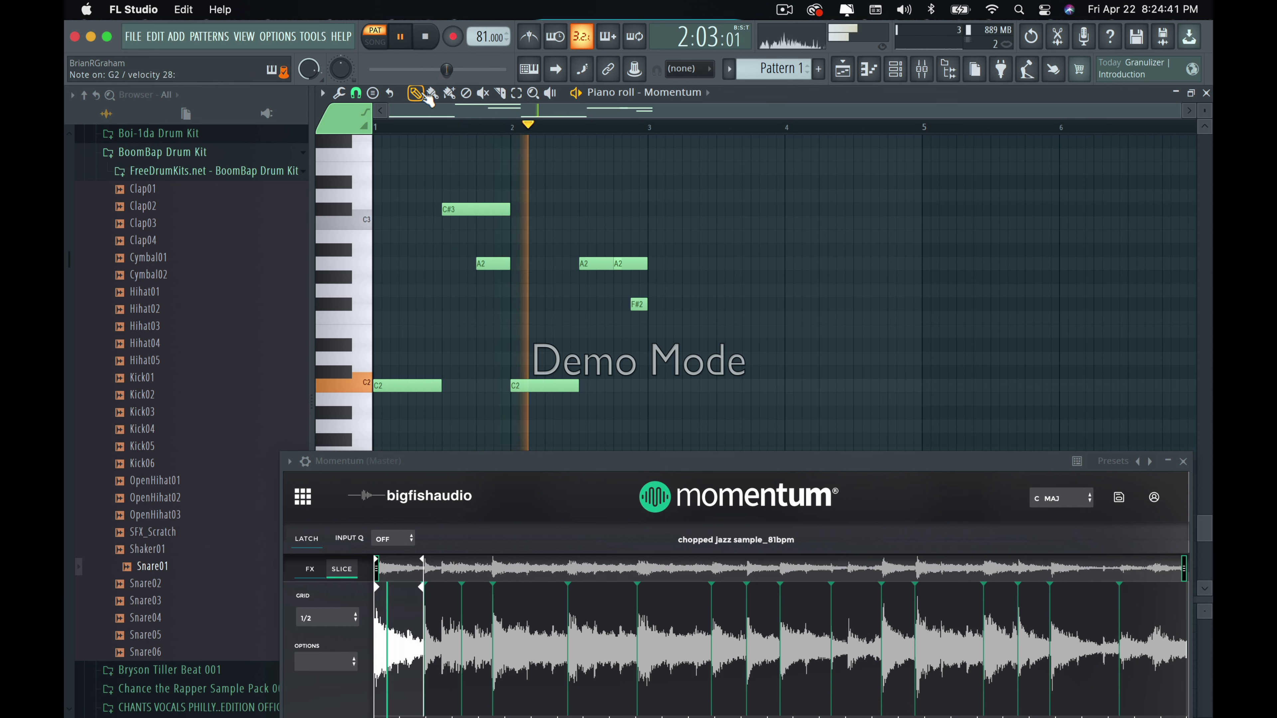
{"action": "left_click", "coordinate": [454, 292]}
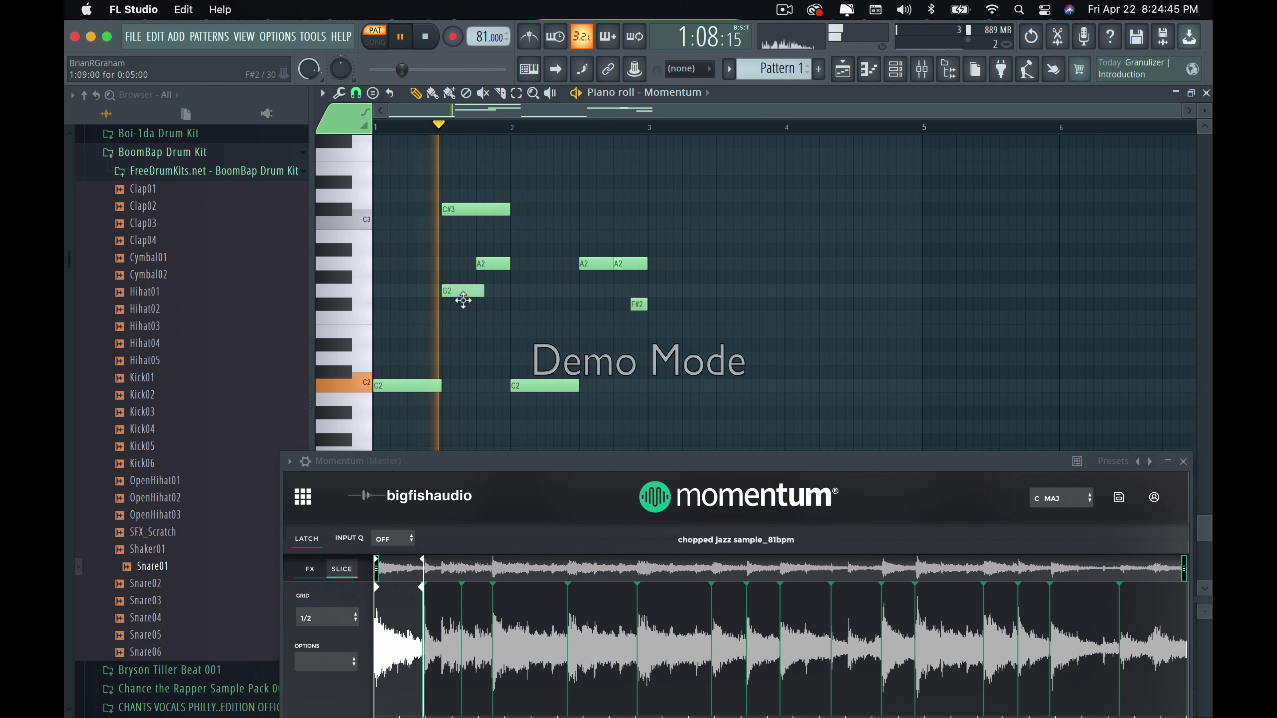
{"action": "left_click_drag", "start_coordinate": [459, 301], "coordinate": [463, 301]}
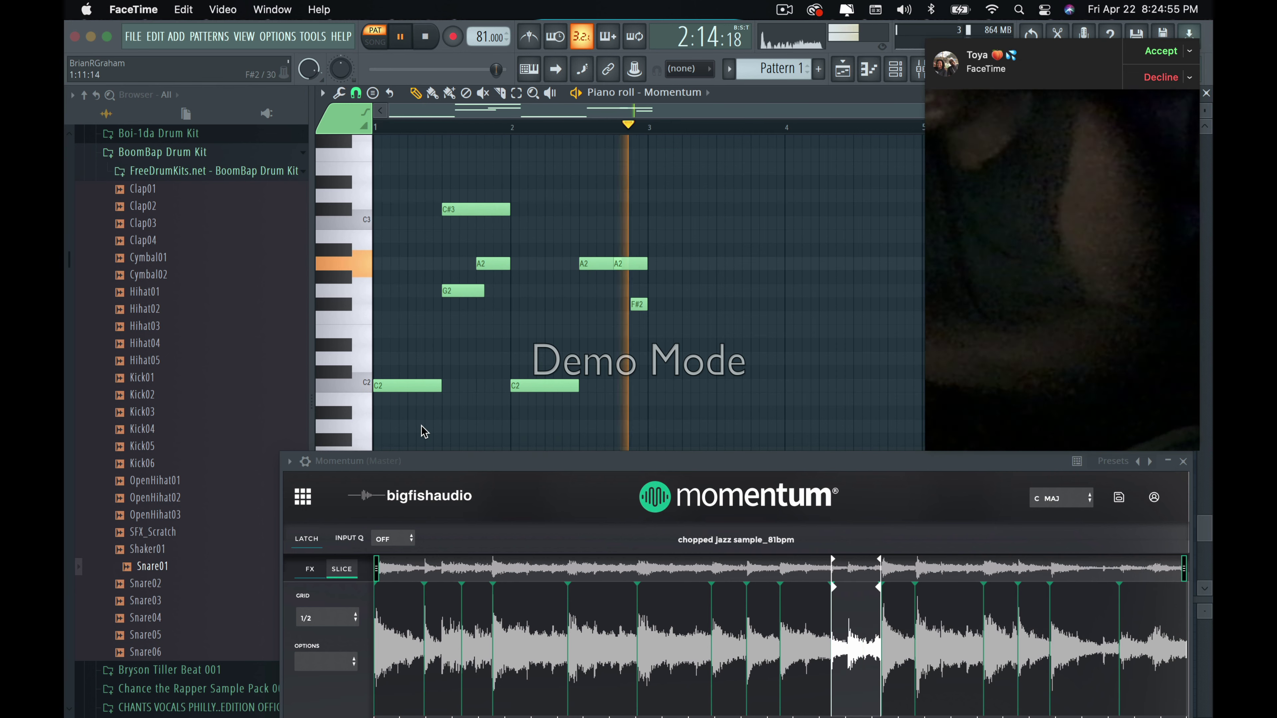
Decline the incoming FaceTime call, and move the Momentum window up for a full view and back below the notes.
{"action": "left_click", "coordinate": [1160, 77]}
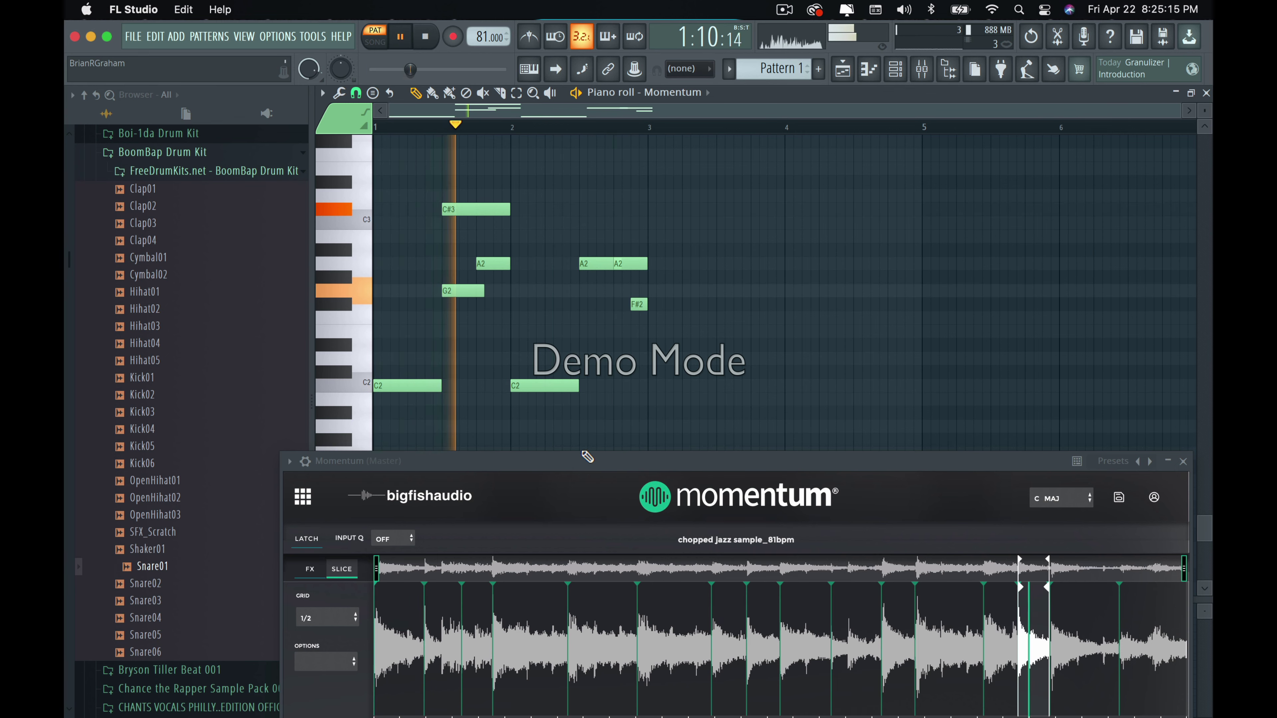
{"action": "left_click_drag", "start_coordinate": [585, 463], "coordinate": [495, 171]}
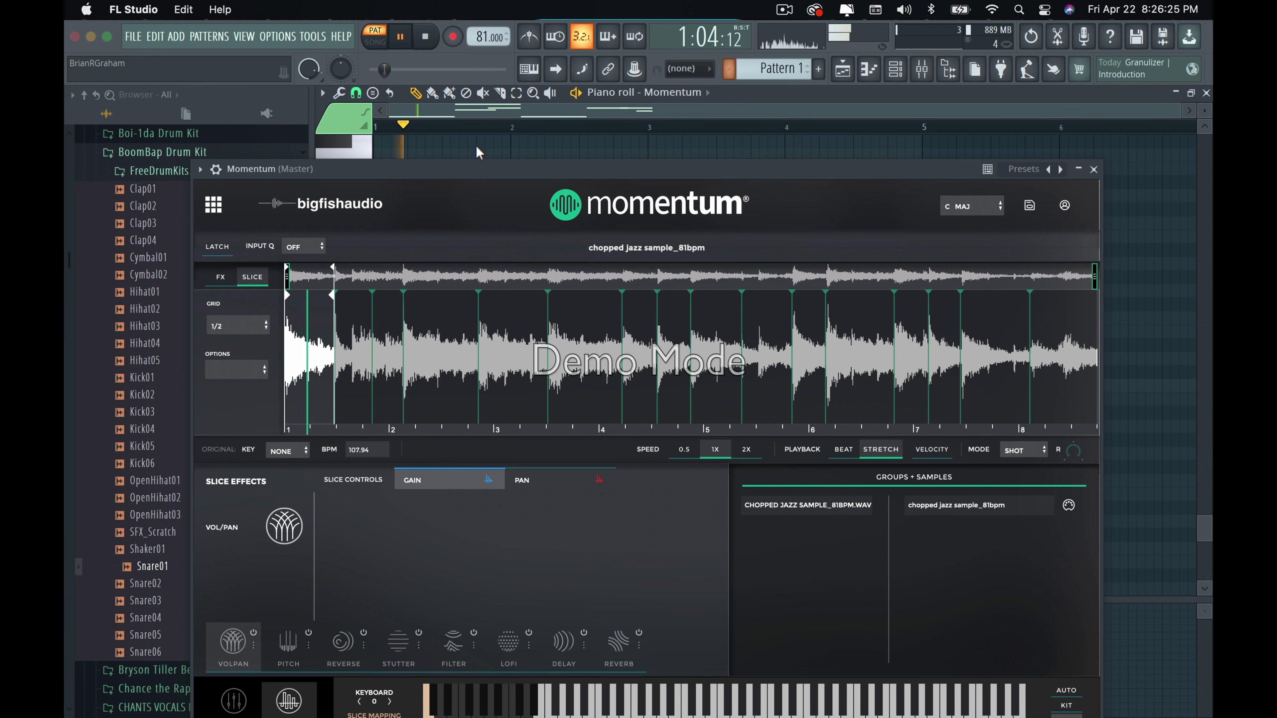
{"action": "left_click_drag", "start_coordinate": [476, 171], "coordinate": [530, 479]}
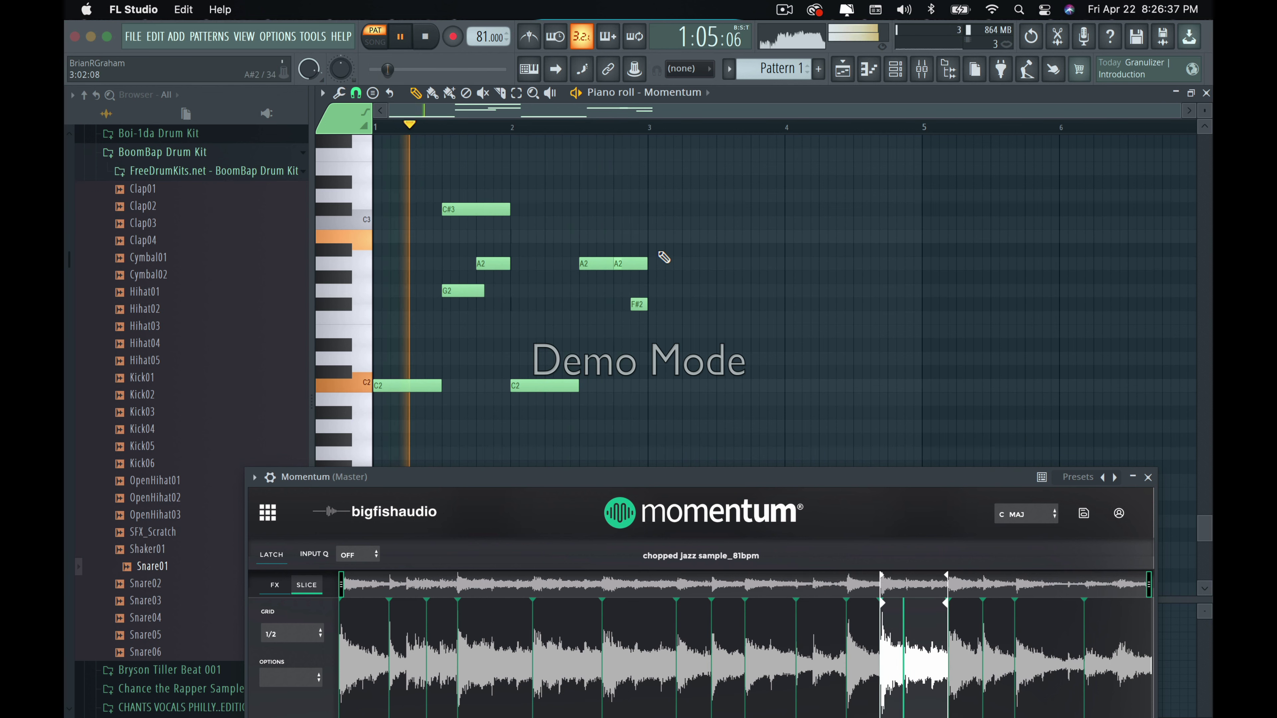
Try a one-bar B2 note from the start of bar 3 in Momentum's pattern, and delete it.
{"action": "left_click", "coordinate": [655, 238]}
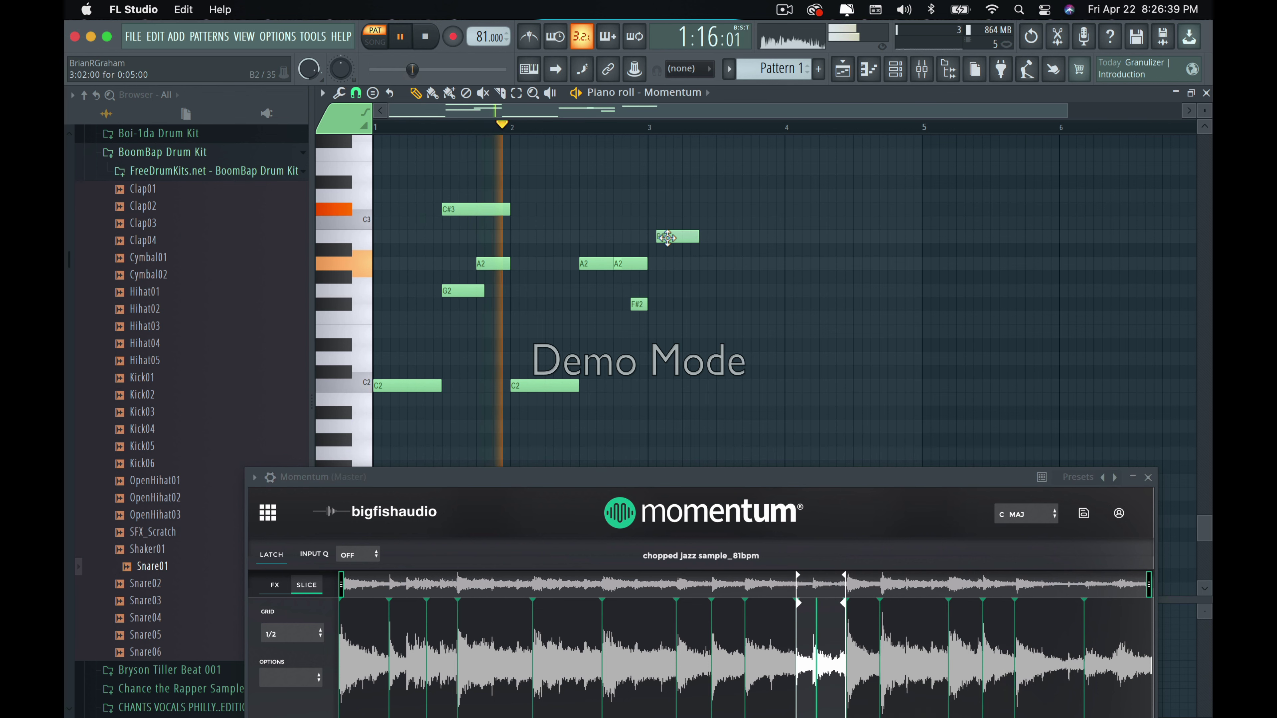
{"action": "left_click", "coordinate": [703, 238]}
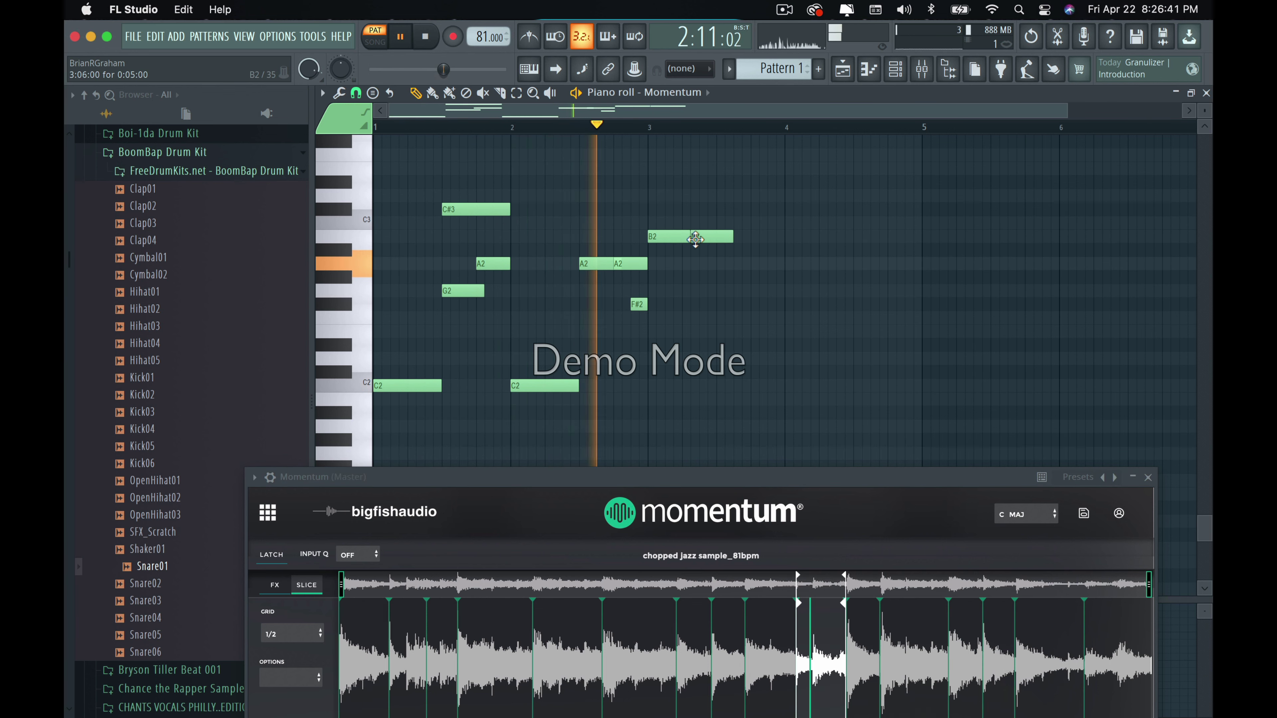
{"action": "right_click", "coordinate": [704, 241]}
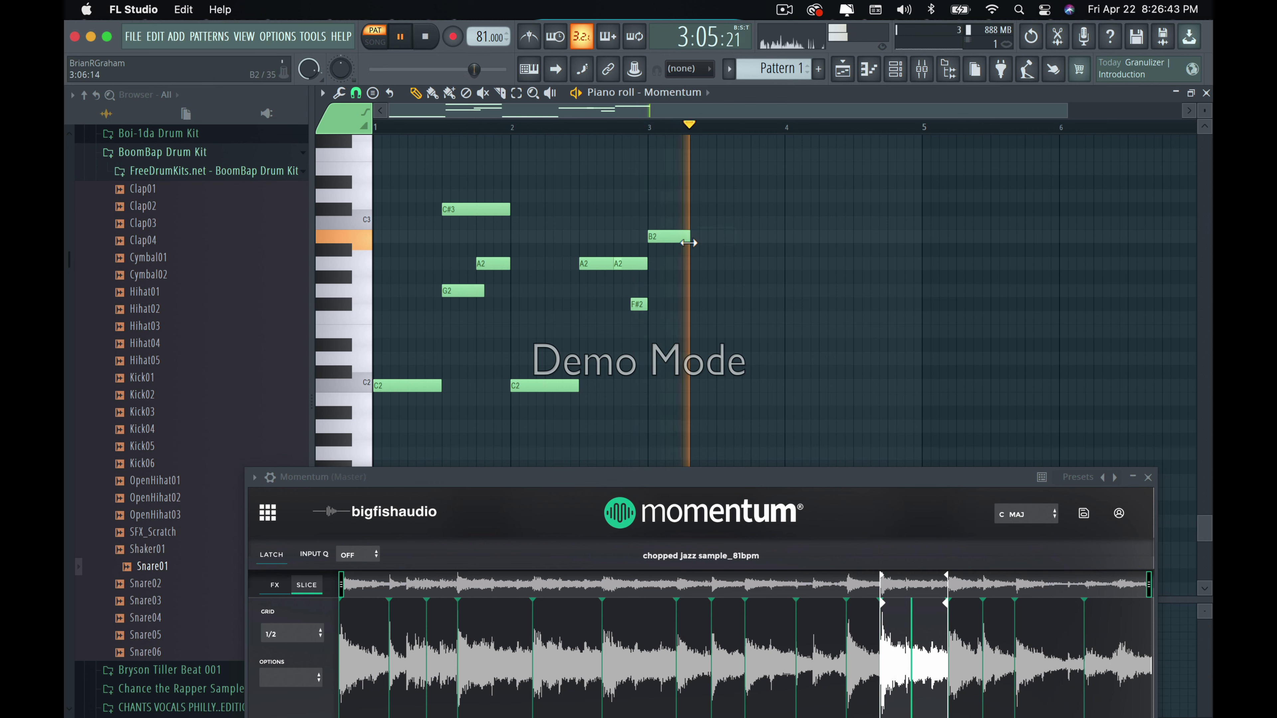
{"action": "left_click_drag", "start_coordinate": [690, 239], "coordinate": [784, 240]}
{"action": "left_click", "coordinate": [640, 128]}
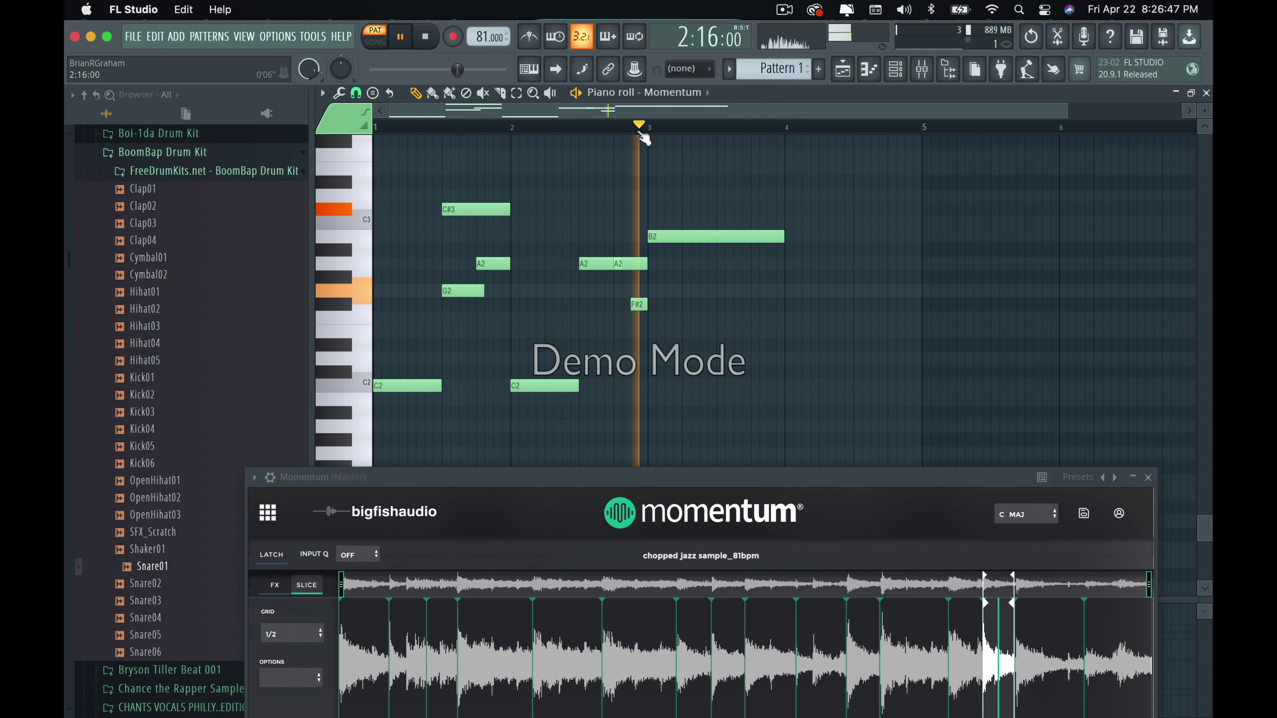
{"action": "right_click", "coordinate": [755, 240]}
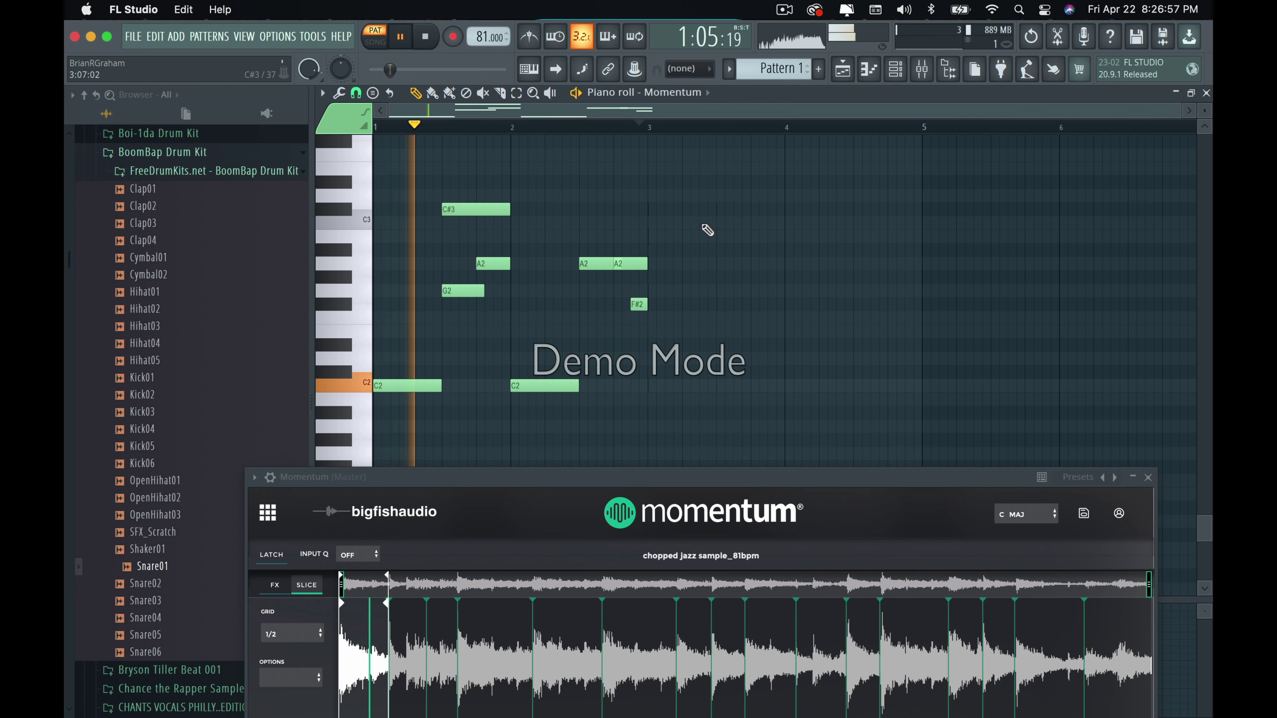
Add a one-bar B2 note from step 7 of bar 3, and duplicate Momentum's bar 1–2 notes into bars 3–4.
{"action": "left_click", "coordinate": [704, 235]}
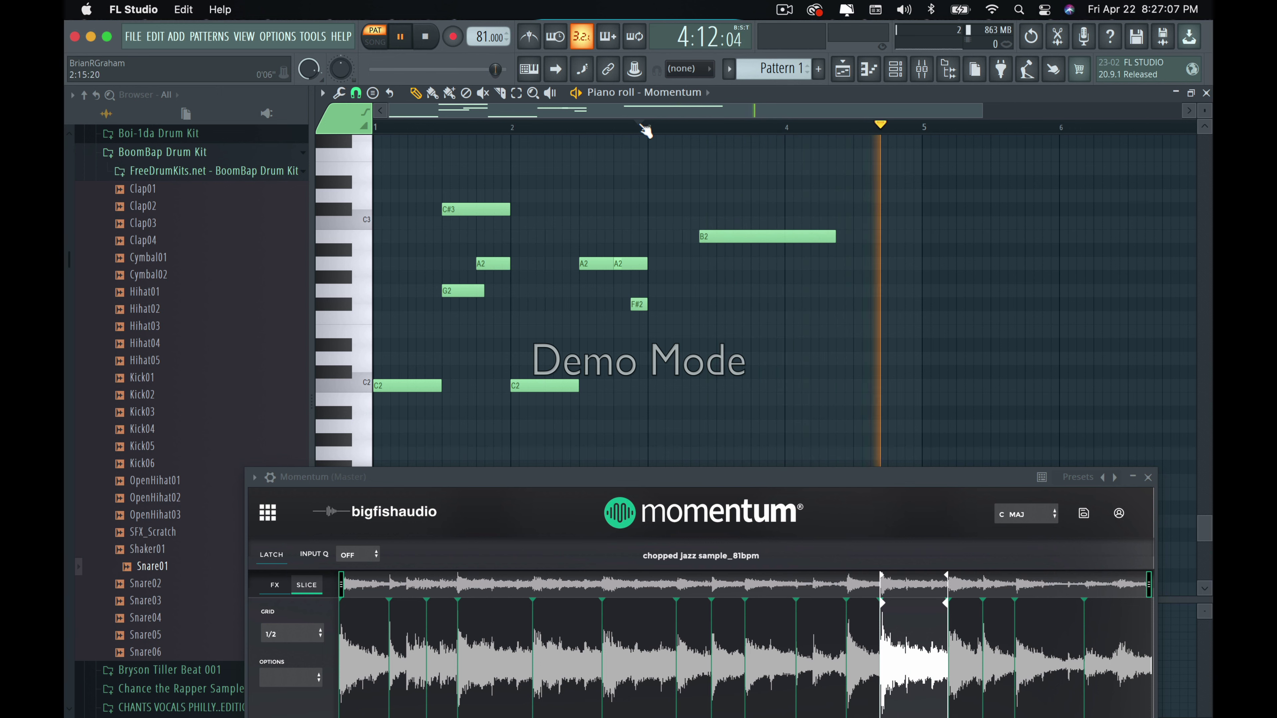
{"action": "left_click_drag", "start_coordinate": [639, 128], "coordinate": [375, 128]}
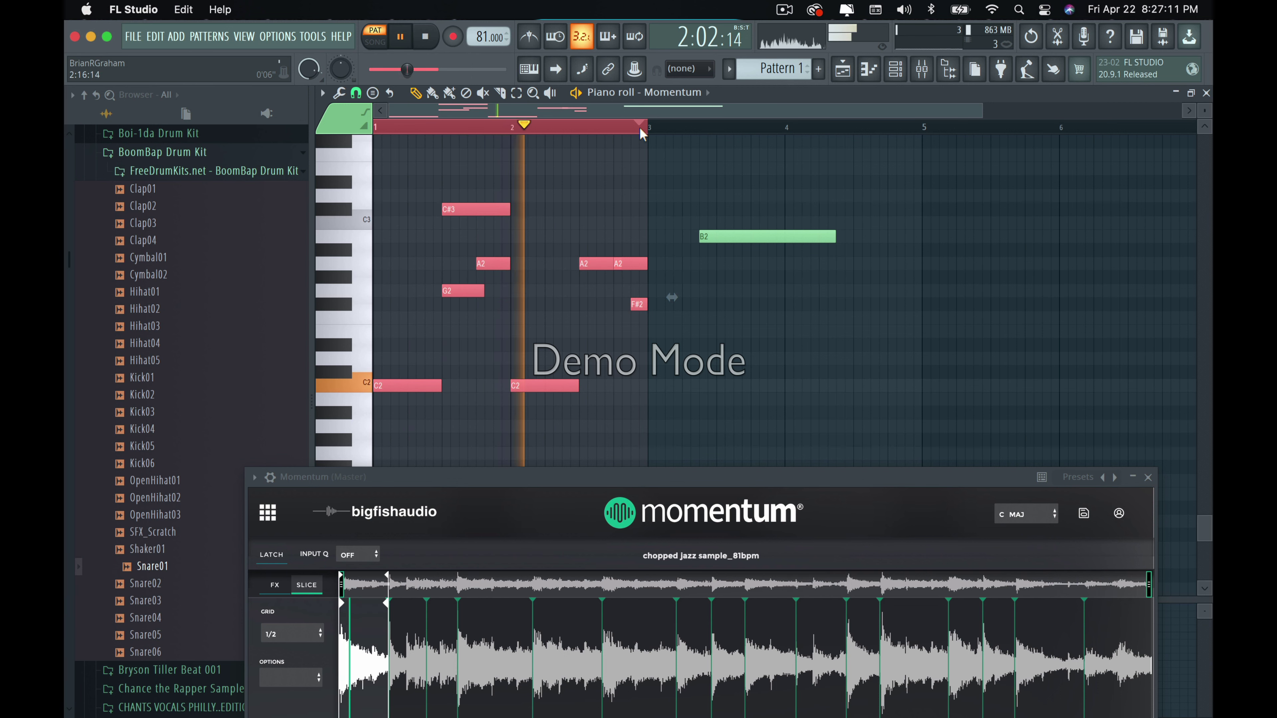
{"action": "key", "text": "super+b"}
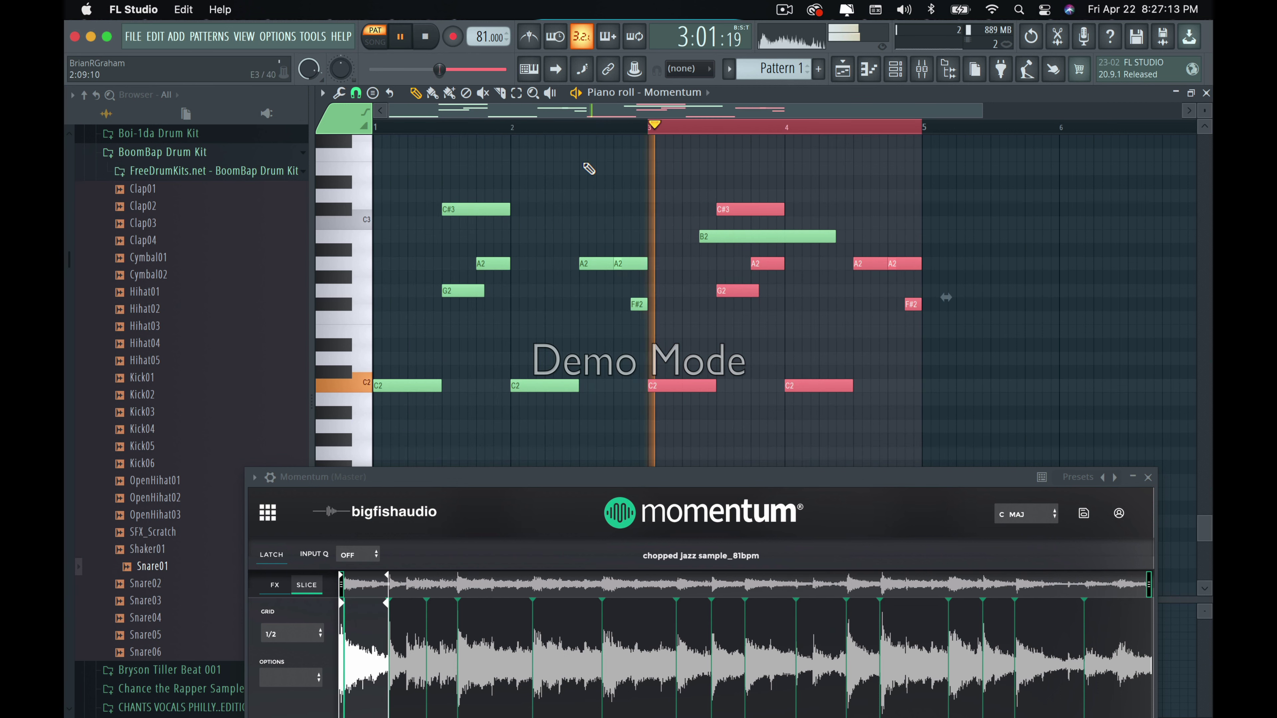
Duplicate Momentum's selected two-bar phrase repeatedly until the notes fill bars 1–16.
{"action": "key", "text": "super+b"}
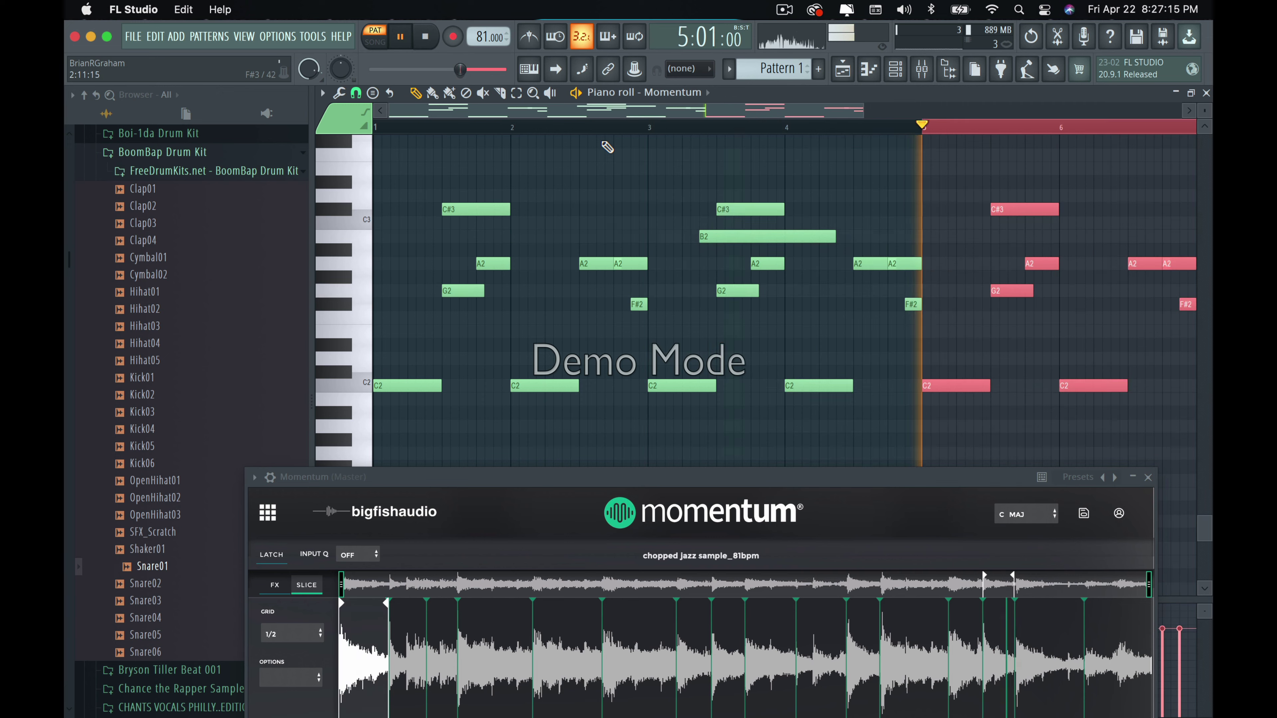
{"action": "key", "text": "super+b"}
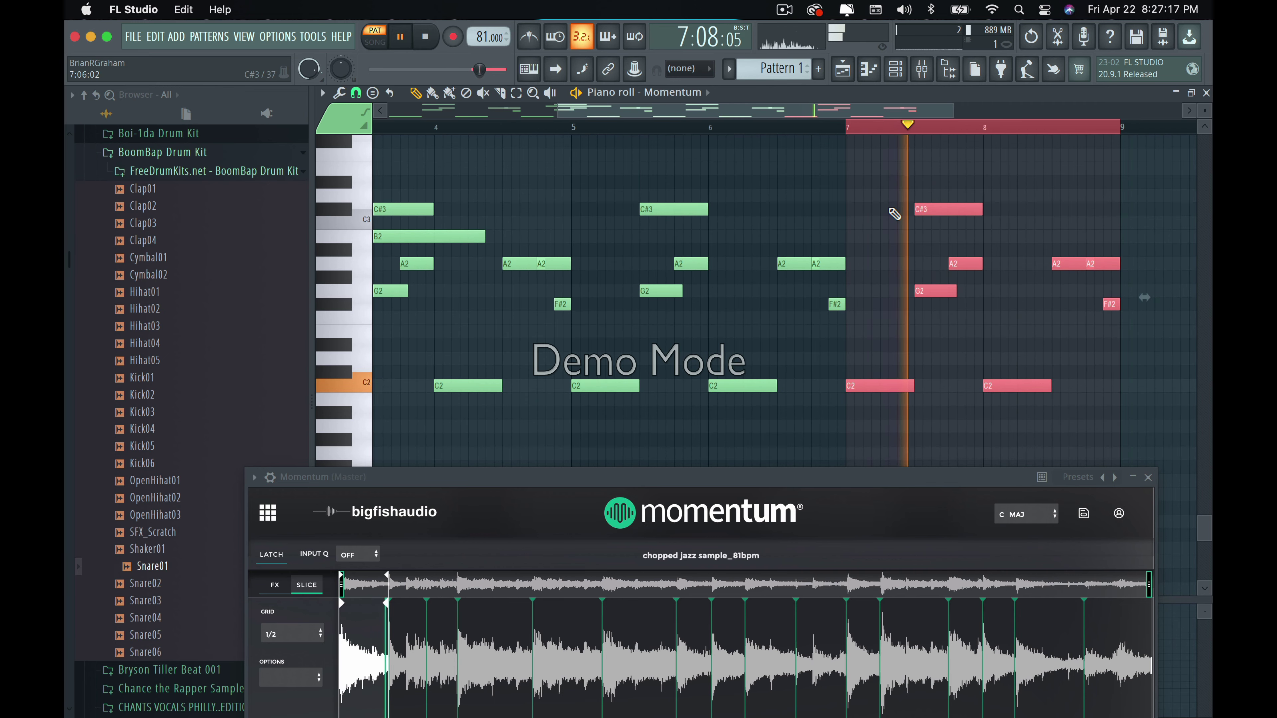
{"action": "key", "text": "super+b"}
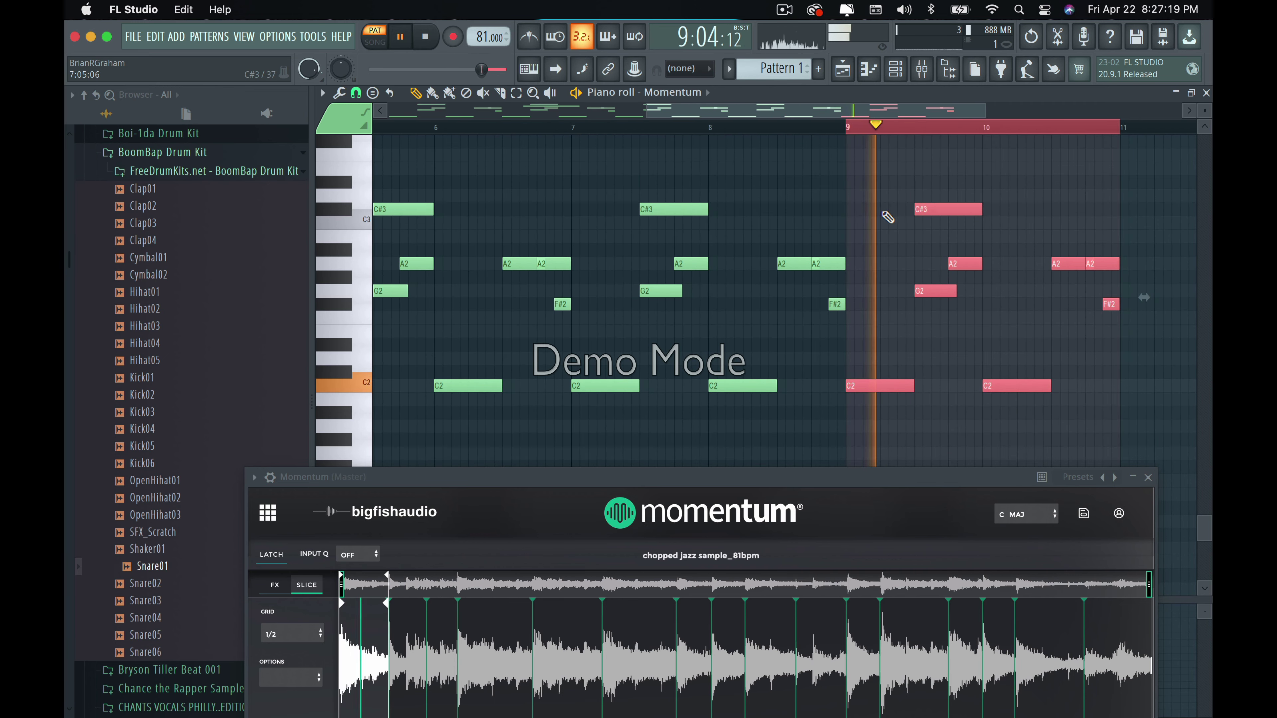
{"action": "key", "text": "super+b"}
{"action": "key", "text": "super+b"}
{"action": "key", "text": "super+b"}
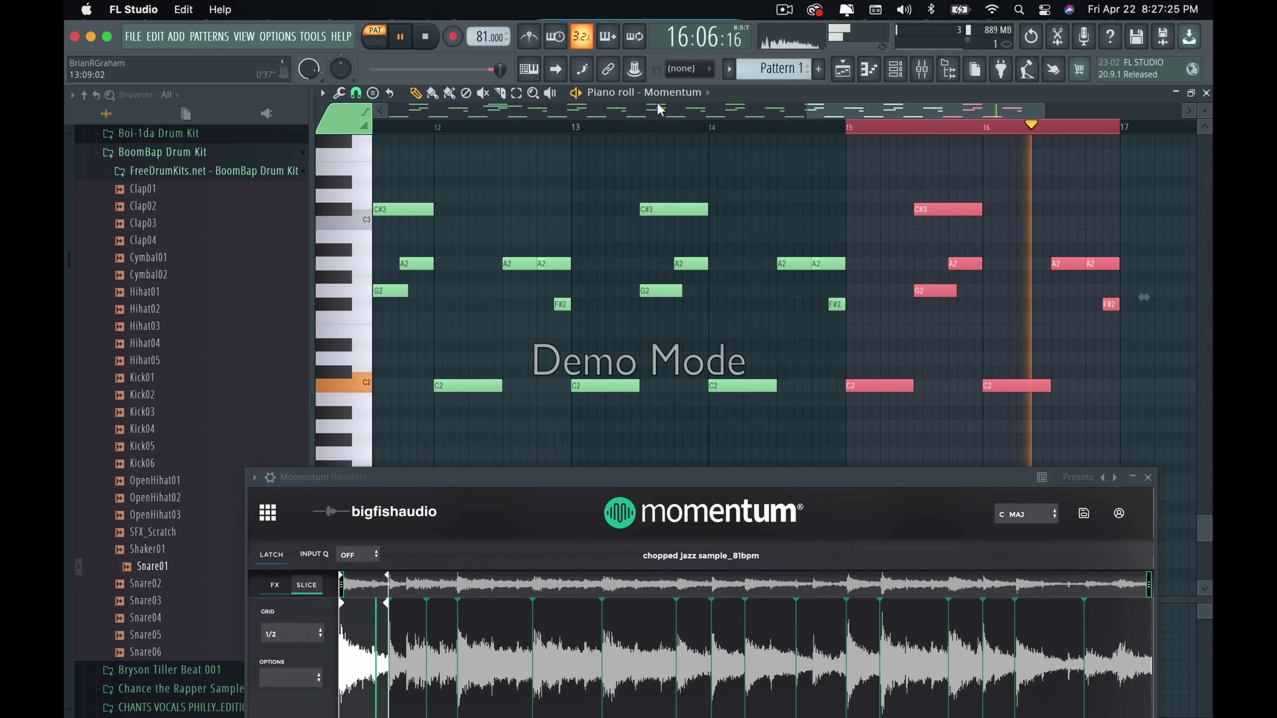
Switch the piano roll to Kick01, select bars 1–2 and duplicate the kick notes through bar 16.
{"action": "left_click", "coordinate": [674, 92]}
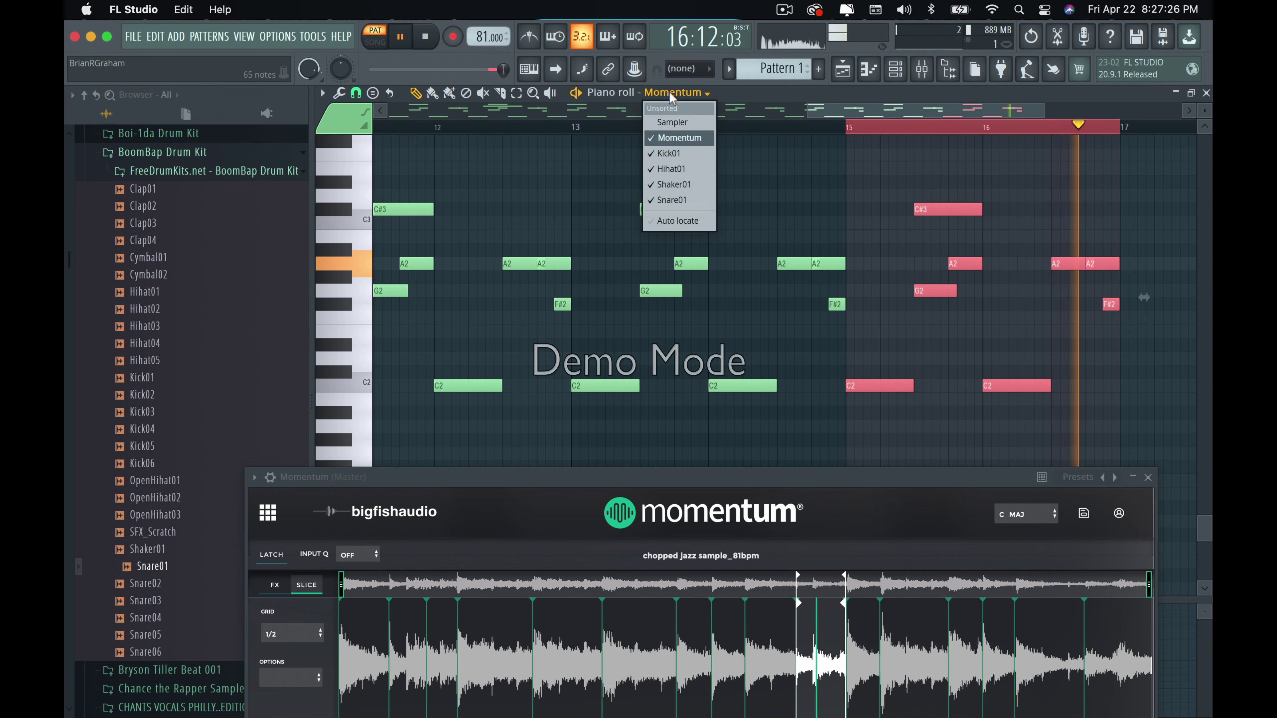
{"action": "left_click", "coordinate": [672, 154]}
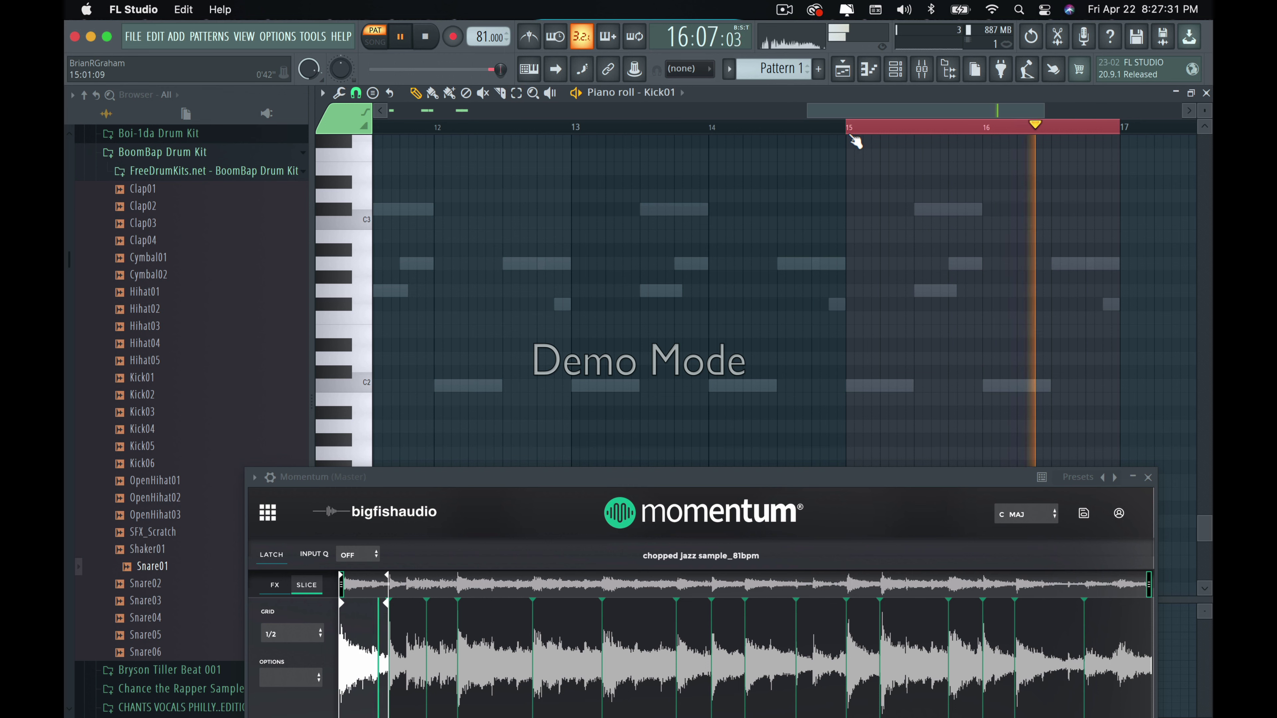
{"action": "left_click_drag", "start_coordinate": [849, 128], "coordinate": [101, 62]}
{"action": "scroll", "coordinate": [576, 131], "scroll_direction": "down", "scroll_amount": 2}
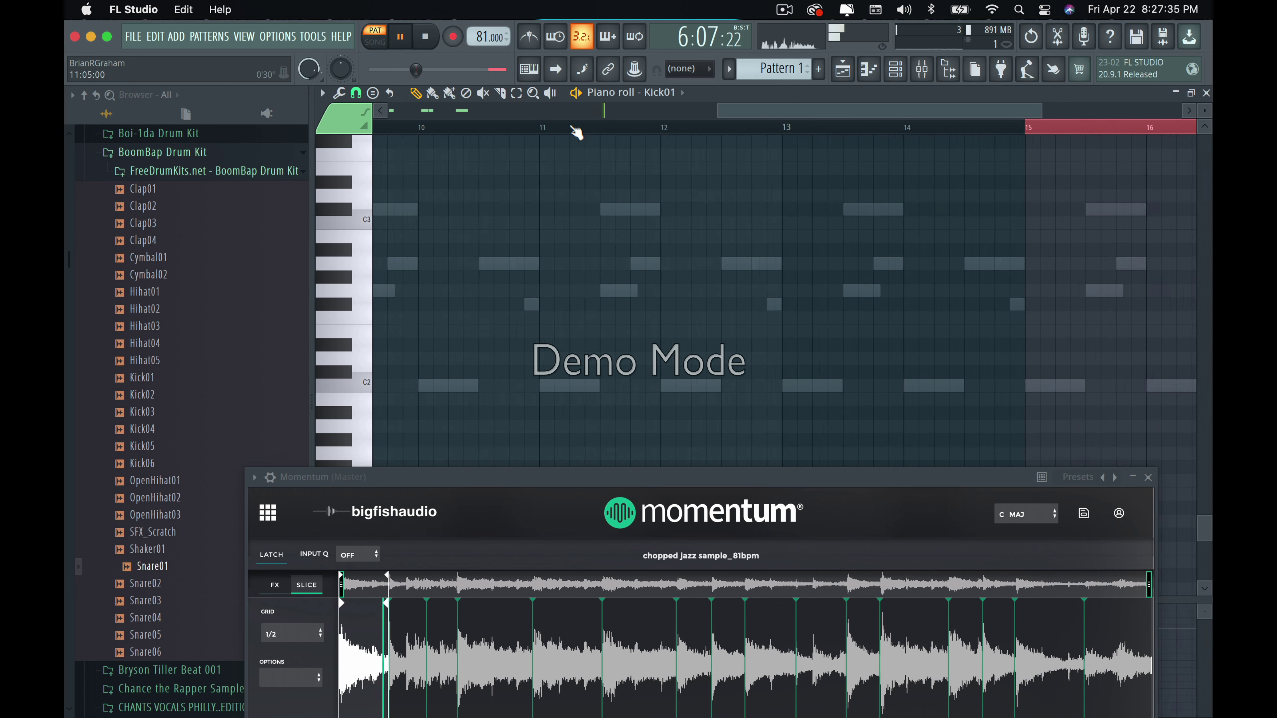
{"action": "scroll", "coordinate": [575, 131], "scroll_direction": "down", "scroll_amount": 3}
{"action": "scroll", "coordinate": [589, 145], "scroll_direction": "down", "scroll_amount": 3}
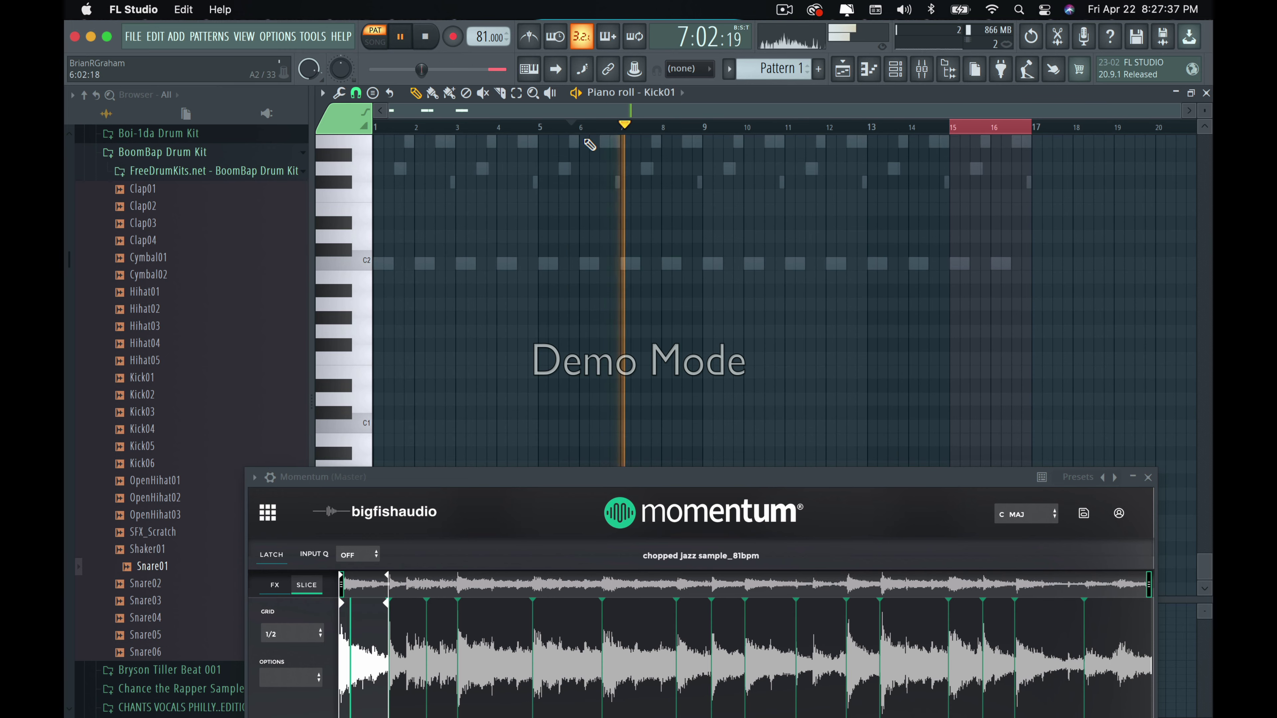
{"action": "scroll", "coordinate": [590, 146], "scroll_direction": "up", "scroll_amount": 8}
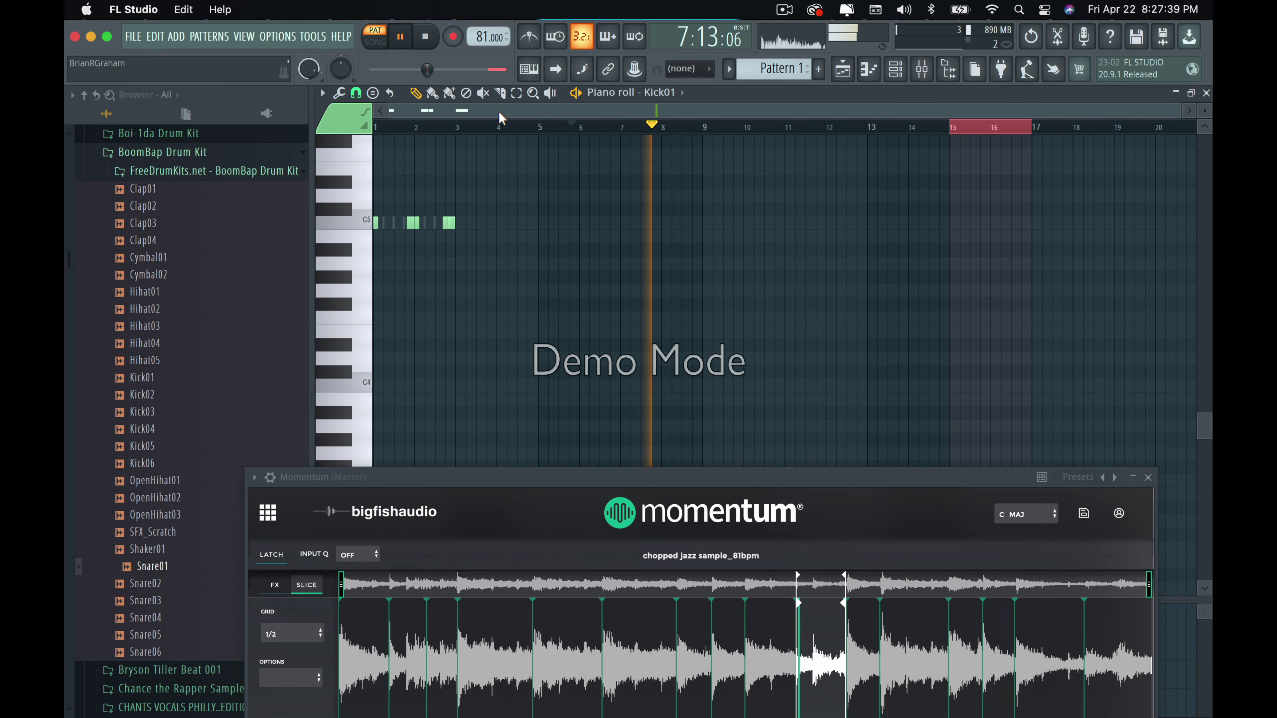
{"action": "left_click_drag", "start_coordinate": [459, 130], "coordinate": [372, 129]}
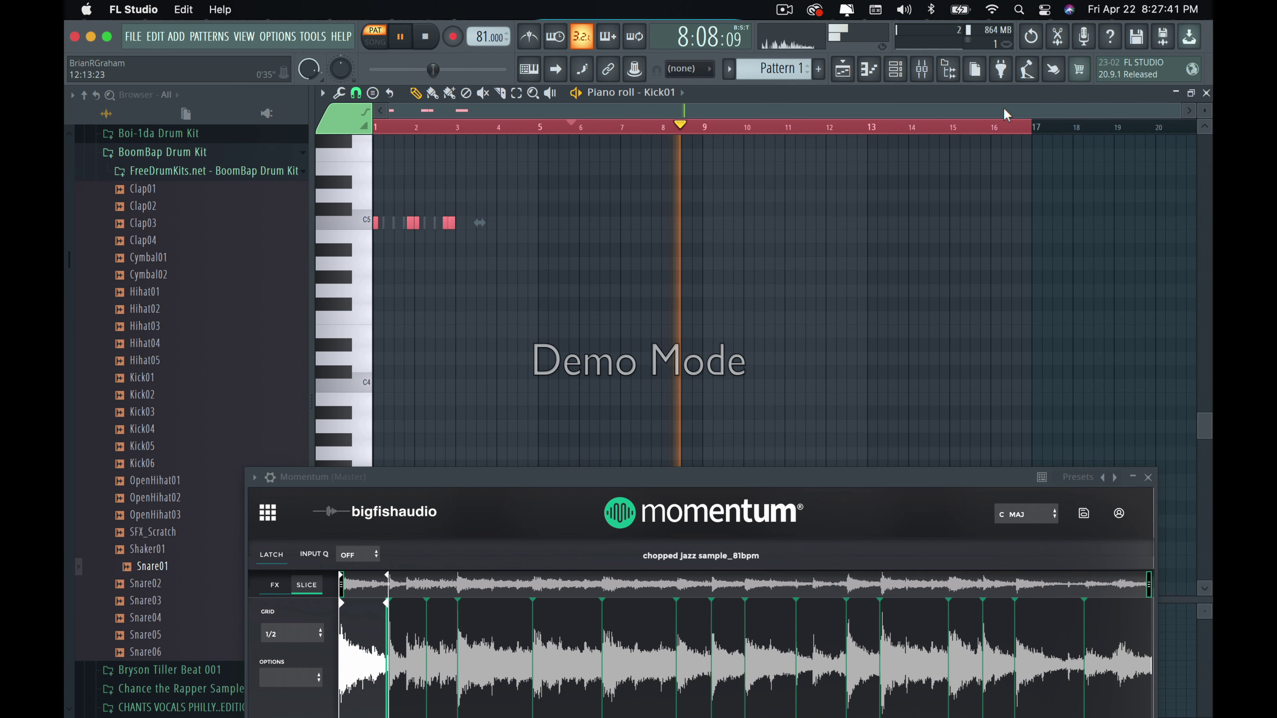
{"action": "left_click_drag", "start_coordinate": [1037, 141], "coordinate": [445, 112]}
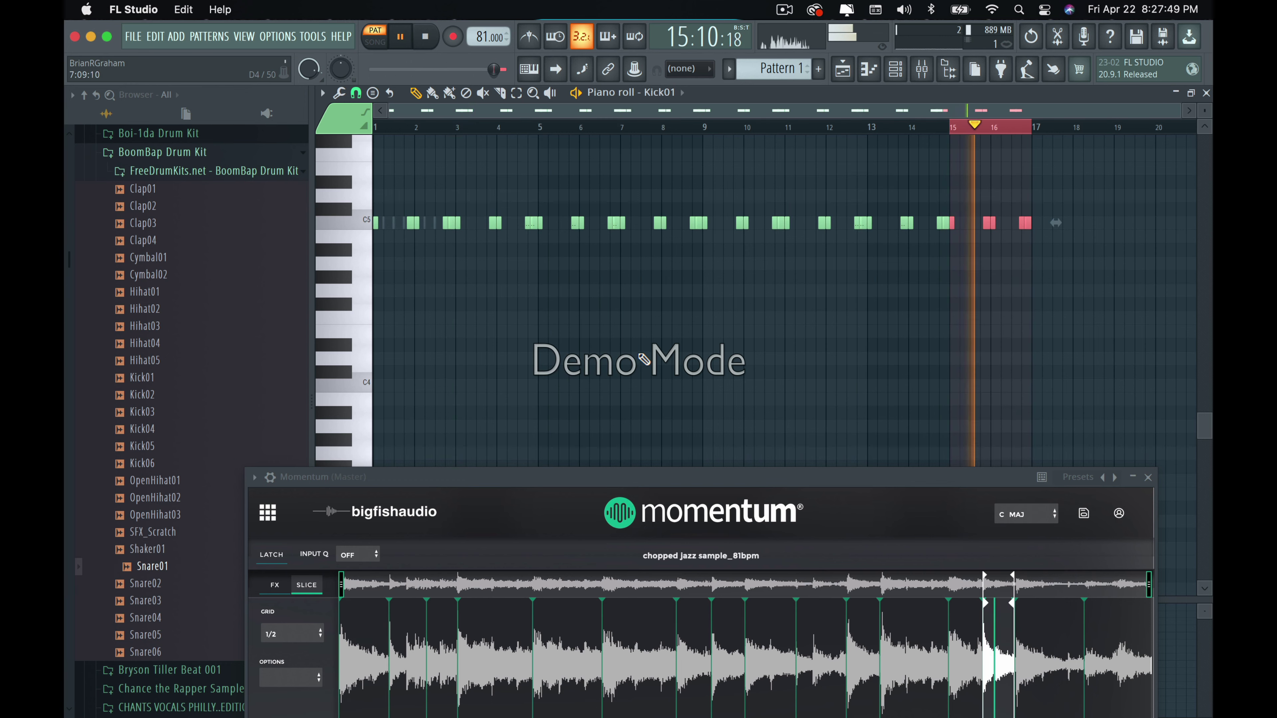
Switch the piano roll to Hihat01, select bars 1–2 and duplicate the hi-hat notes through bar 16.
{"action": "left_click", "coordinate": [663, 92]}
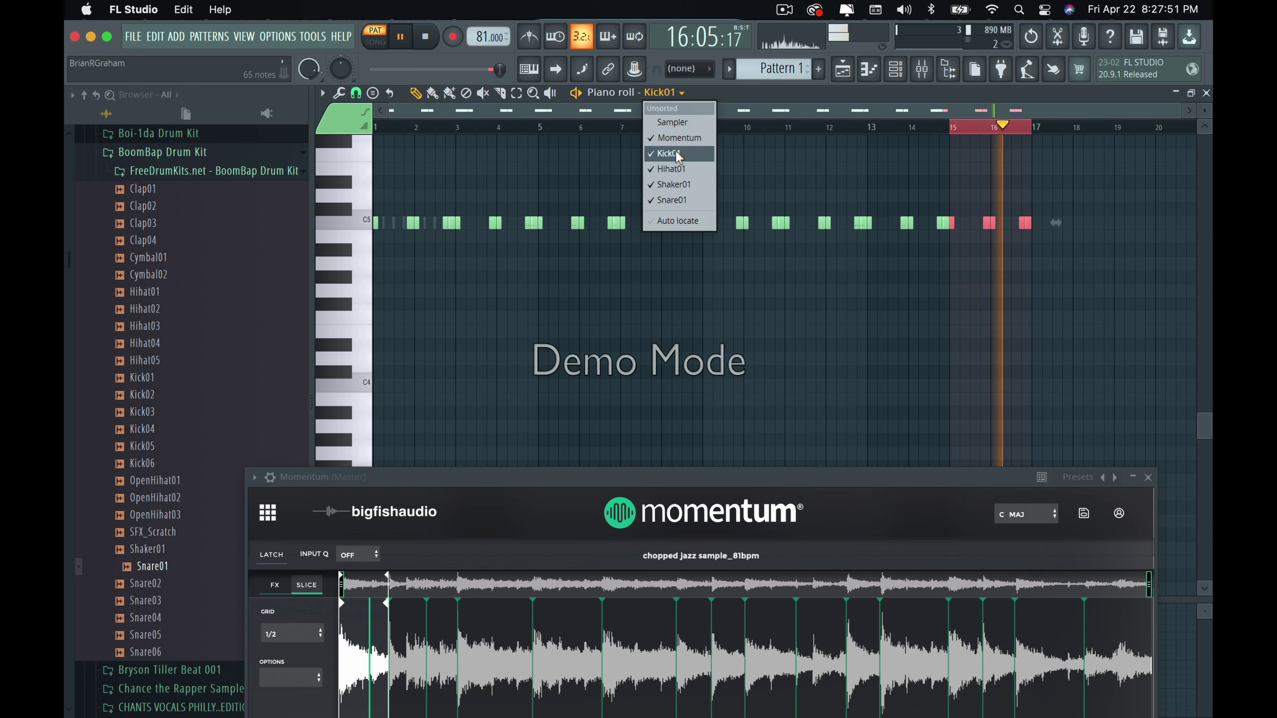
{"action": "left_click", "coordinate": [679, 169]}
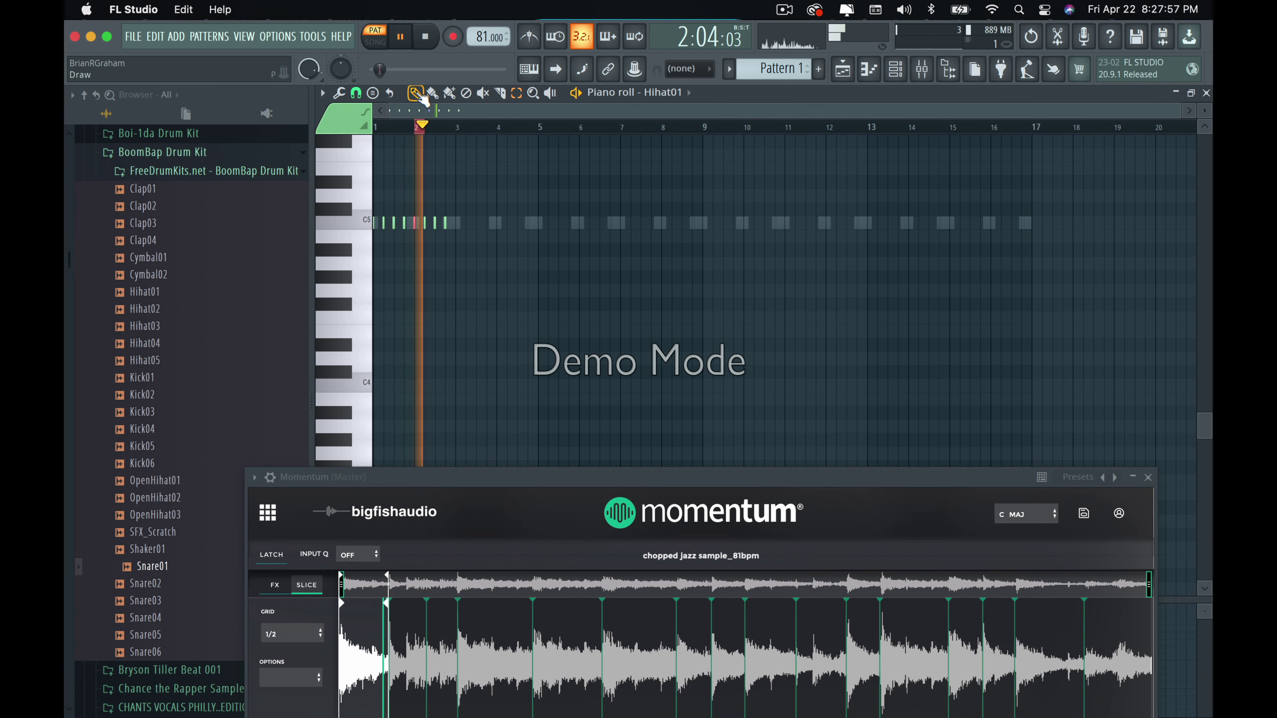
{"action": "left_click_drag", "start_coordinate": [356, 122], "coordinate": [357, 124]}
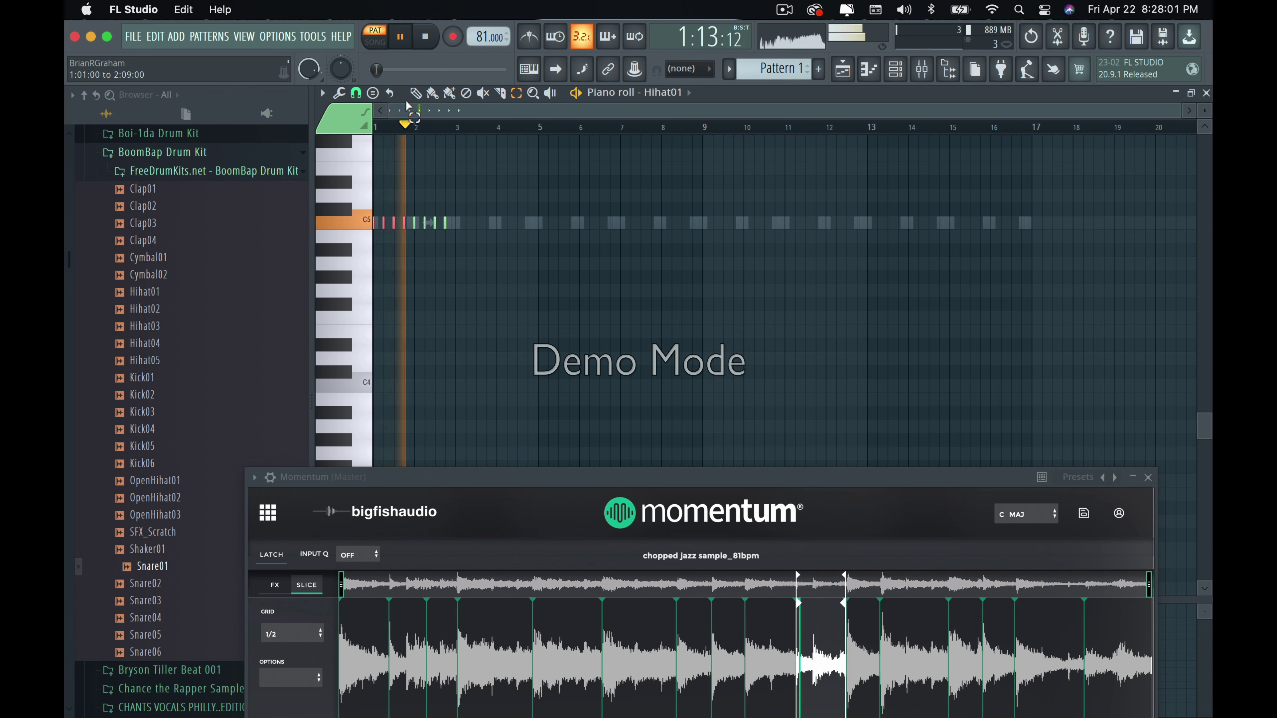
{"action": "left_click_drag", "start_coordinate": [375, 126], "coordinate": [458, 124]}
{"action": "key", "text": "ctrl+b"}
{"action": "key", "text": "ctrl+b"}
{"action": "key", "text": "ctrl+b"}
{"action": "key", "text": "ctrl+b"}
{"action": "key", "text": "ctrl+b"}
{"action": "key", "text": "ctrl+b"}
{"action": "key", "text": "ctrl+b"}
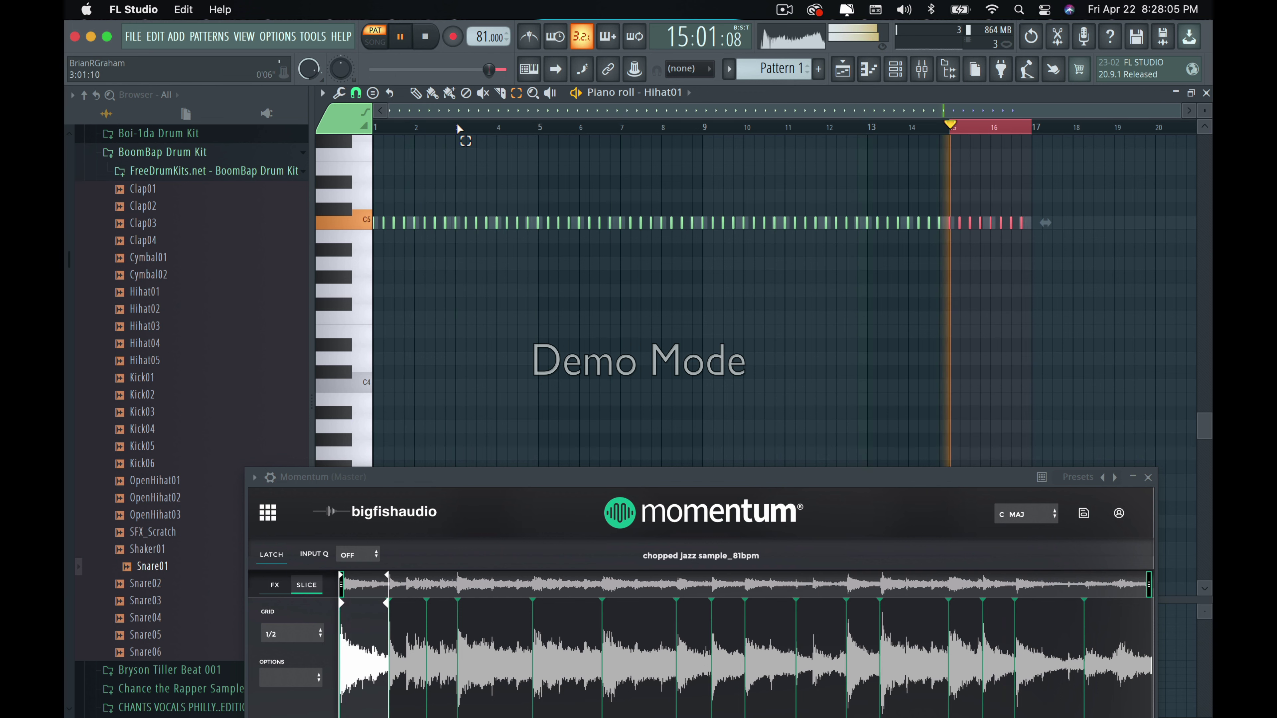
Switch the piano roll to Shaker01, select bars 1–2 and duplicate the shaker notes through bar 16.
{"action": "left_click", "coordinate": [665, 92]}
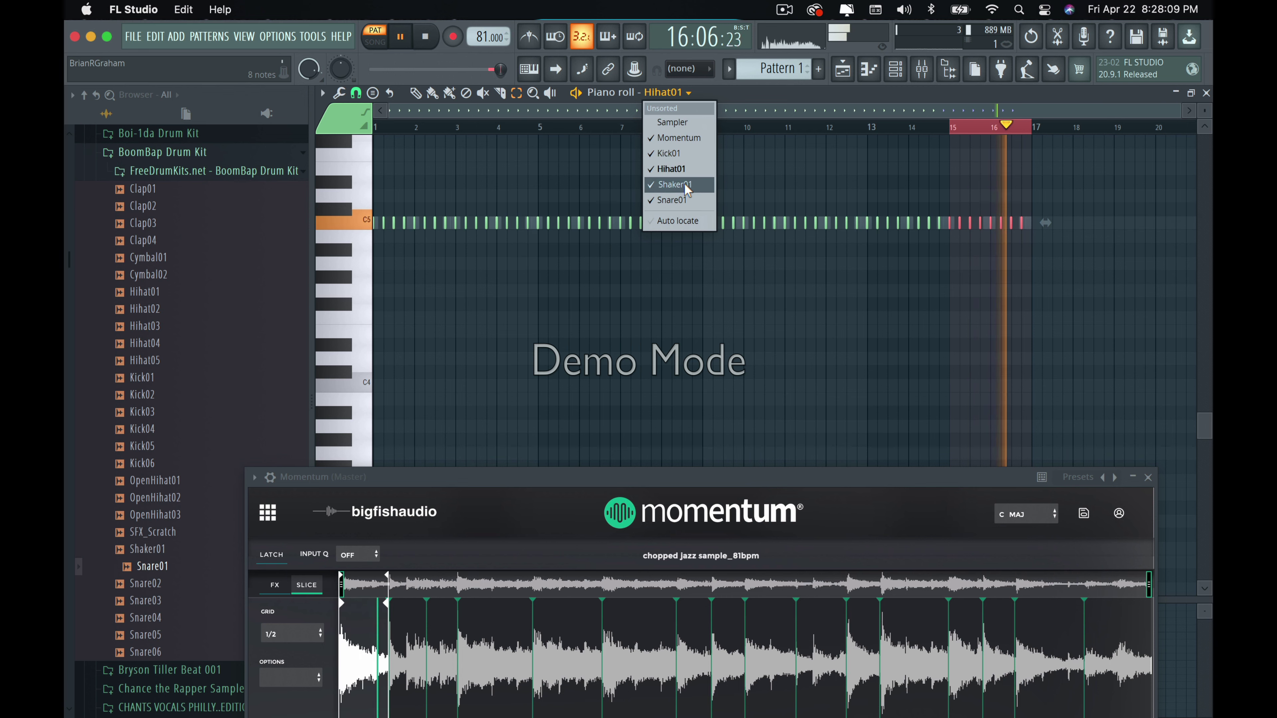
{"action": "left_click", "coordinate": [675, 185]}
{"action": "double_click", "coordinate": [484, 131]}
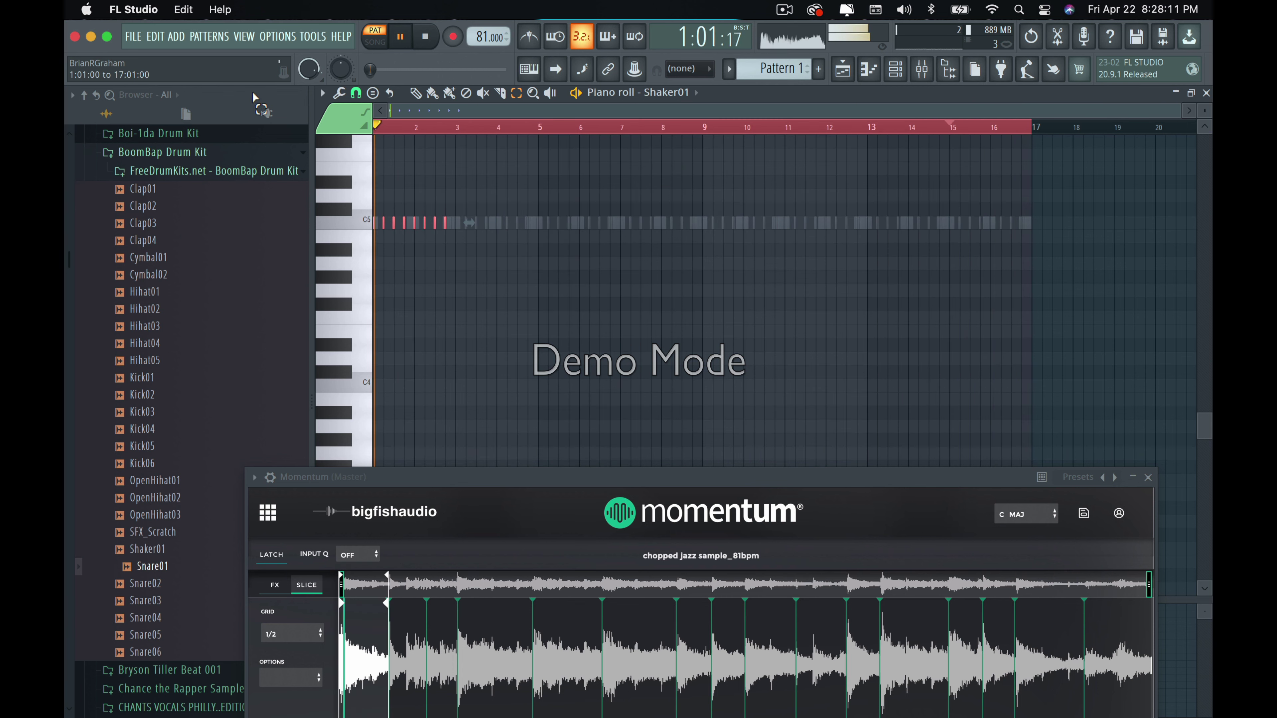
{"action": "left_click_drag", "start_coordinate": [1024, 131], "coordinate": [684, 128]}
{"action": "double_click", "coordinate": [431, 135]}
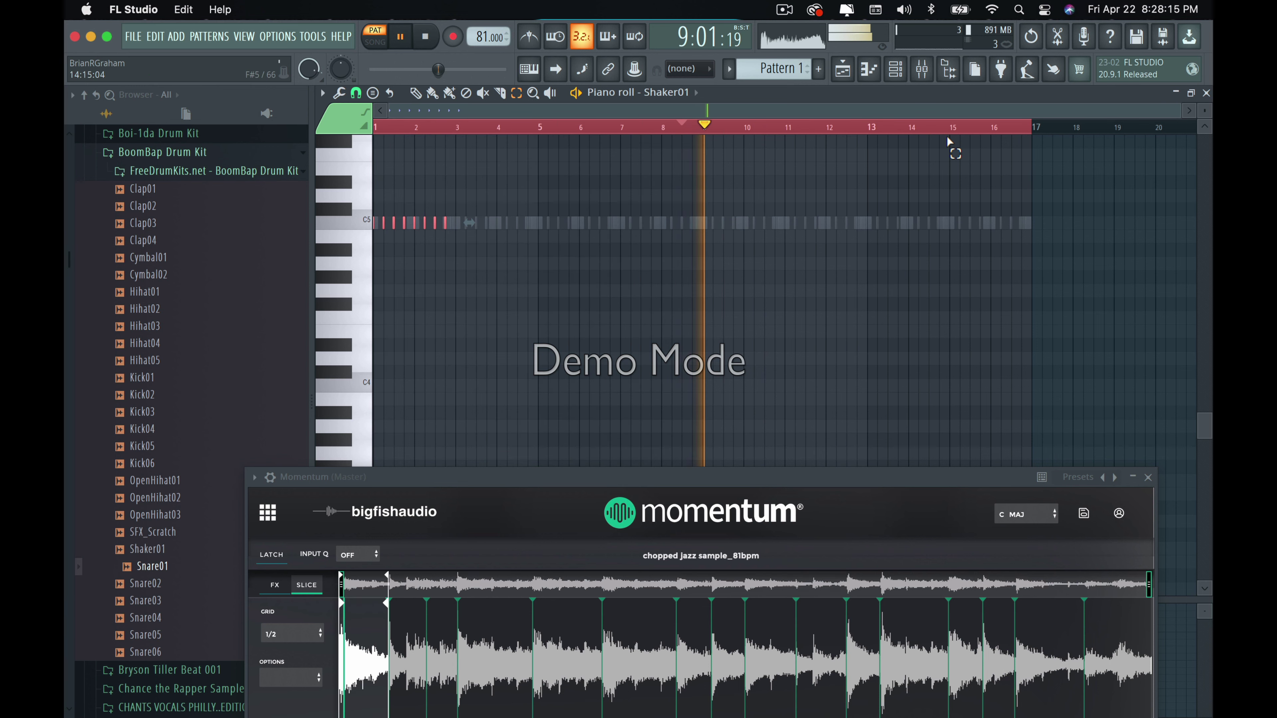
{"action": "left_click_drag", "start_coordinate": [948, 123], "coordinate": [452, 120]}
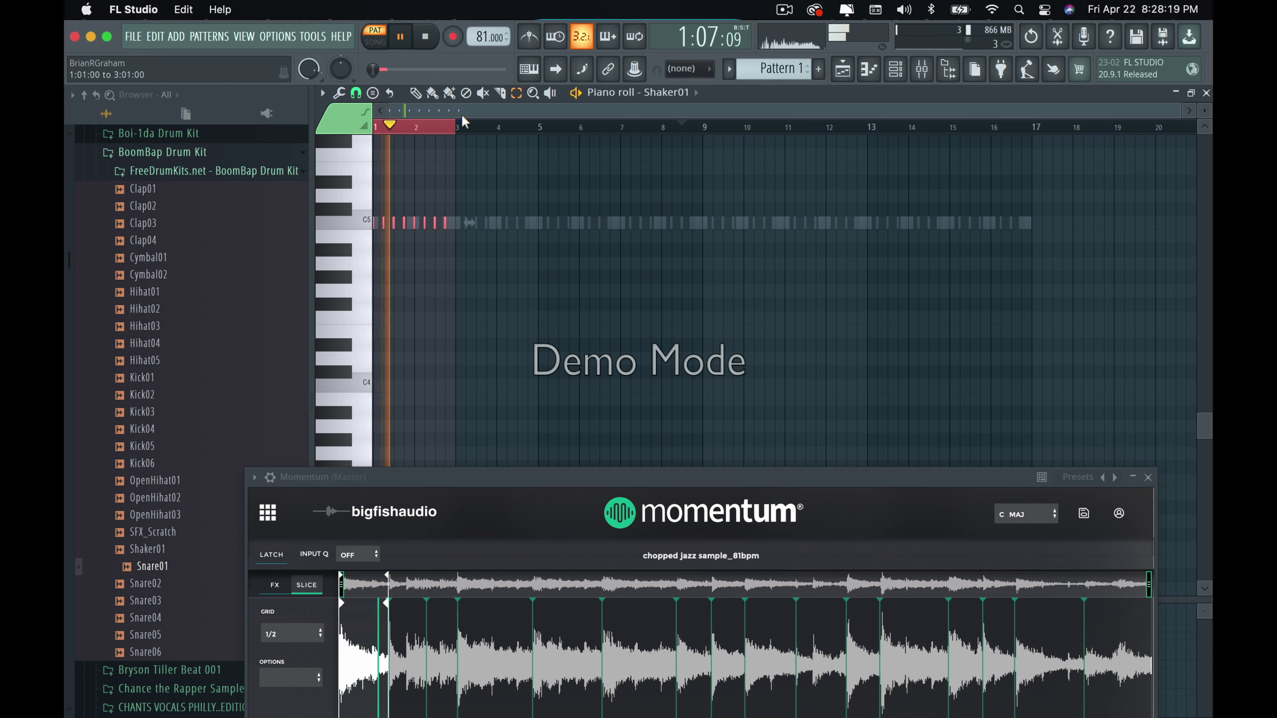
{"action": "key", "text": "ctrl+Right"}
{"action": "key", "text": "ctrl+Right"}
{"action": "key", "text": "ctrl+Right"}
{"action": "key", "text": "ctrl+Right"}
{"action": "key", "text": "ctrl+Right"}
{"action": "key", "text": "ctrl+Right"}
{"action": "key", "text": "ctrl+Right"}
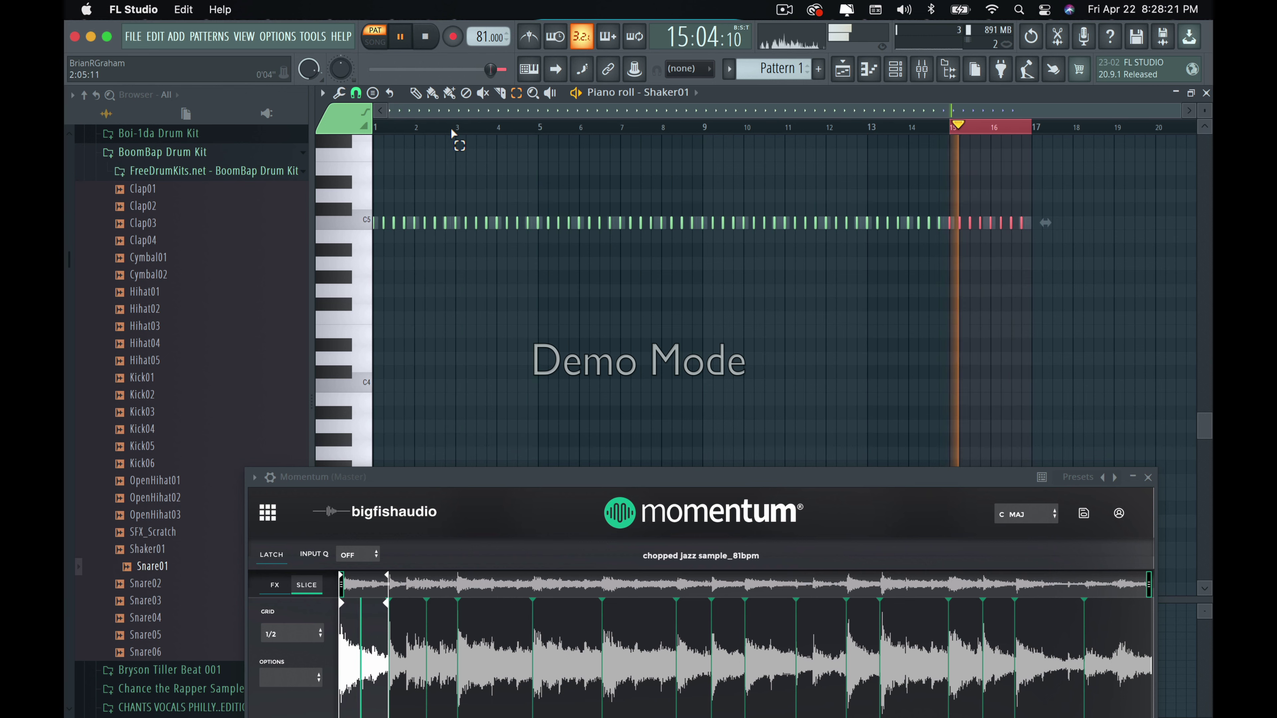
Switch the piano roll to Snare01, select bars 1–2 and duplicate the snare notes through bar 16.
{"action": "left_click", "coordinate": [691, 93]}
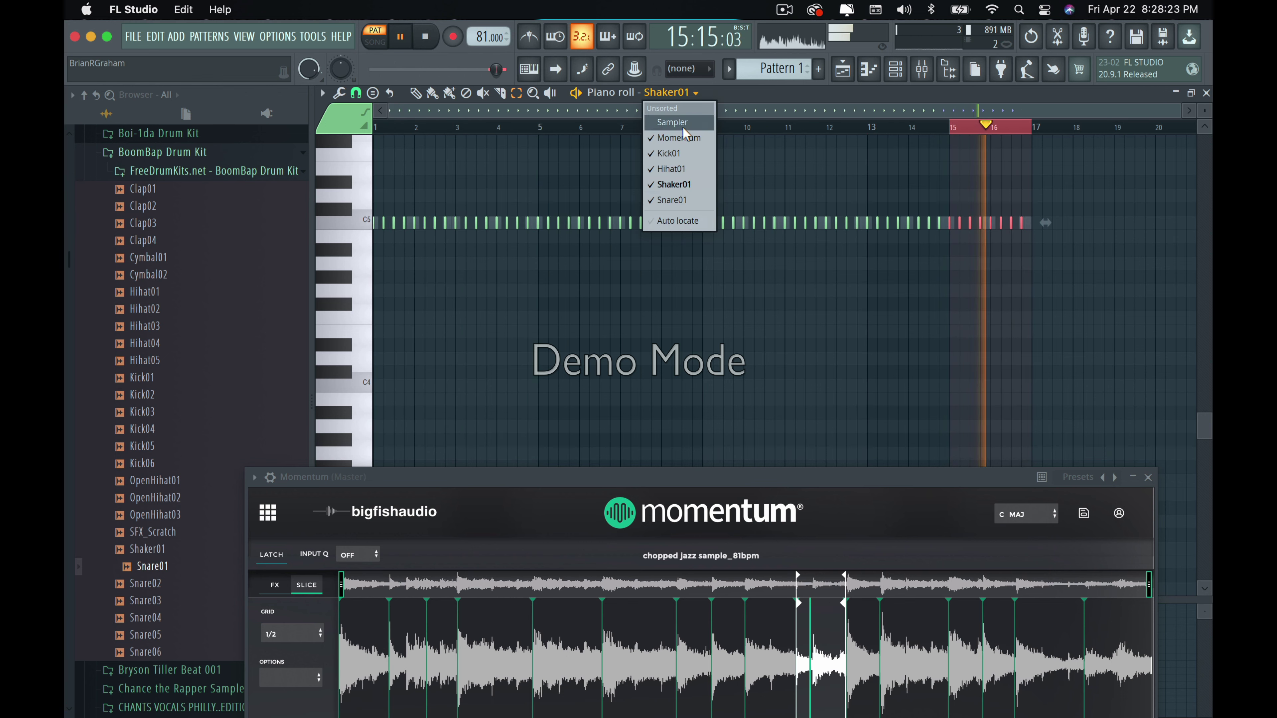
{"action": "left_click", "coordinate": [663, 182]}
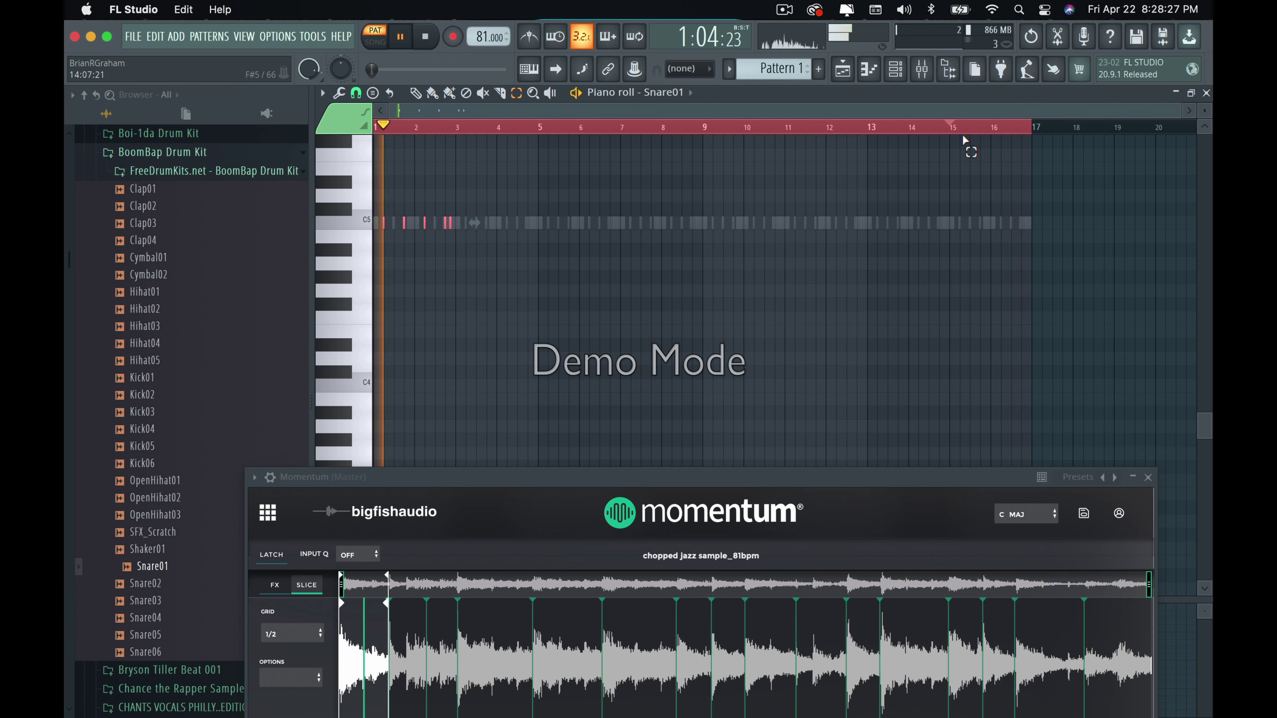
{"action": "left_click_drag", "start_coordinate": [1029, 130], "coordinate": [383, 130]}
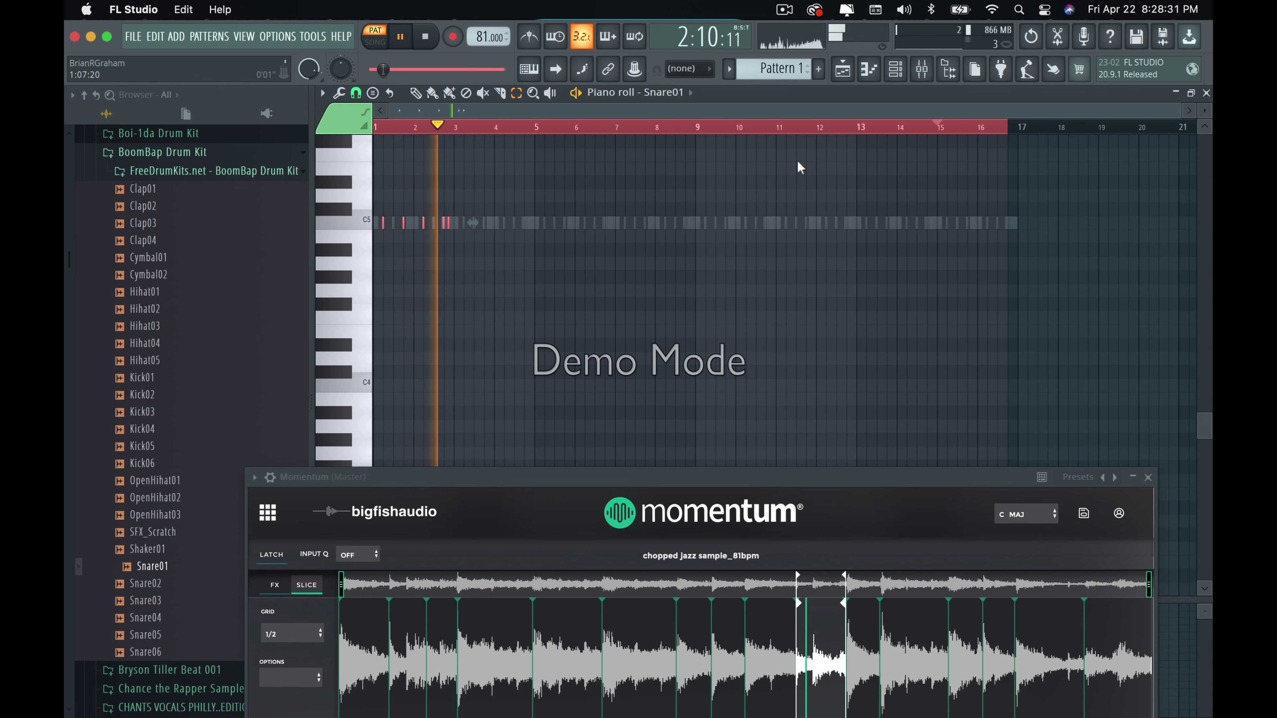
{"action": "left_click_drag", "start_coordinate": [1010, 130], "coordinate": [688, 130]}
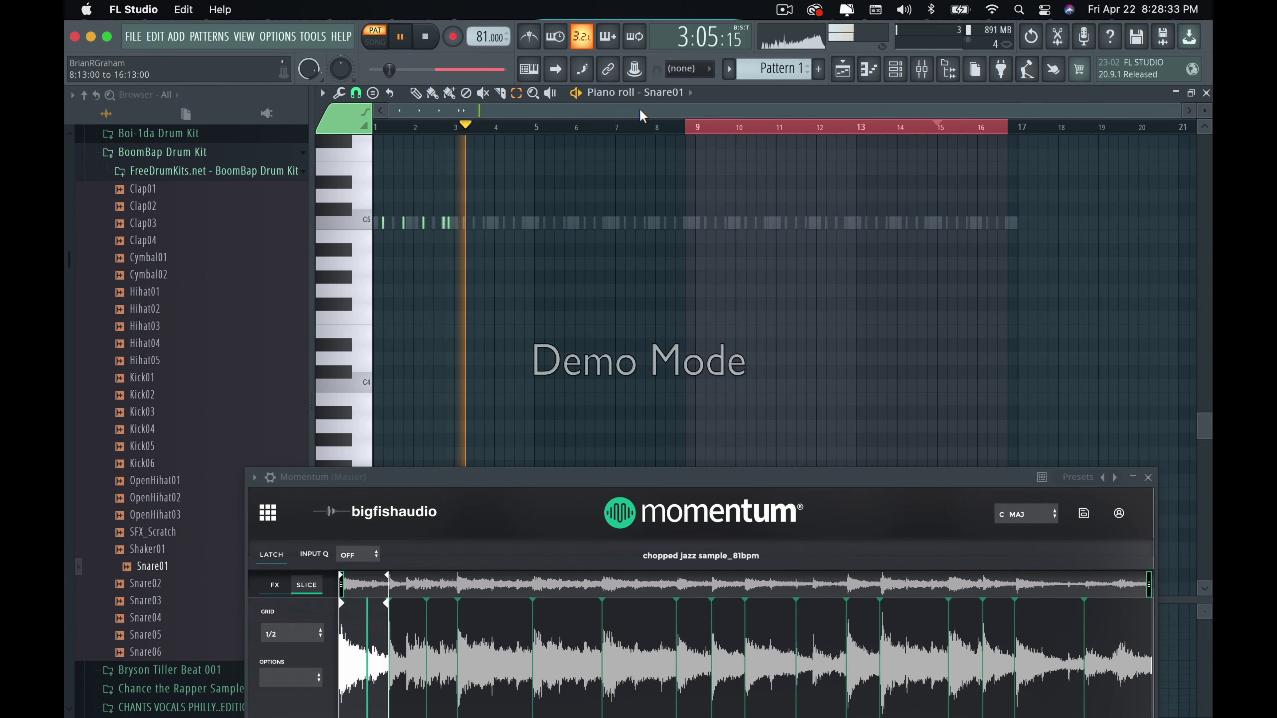
{"action": "left_click", "coordinate": [513, 93]}
{"action": "left_click", "coordinate": [454, 134]}
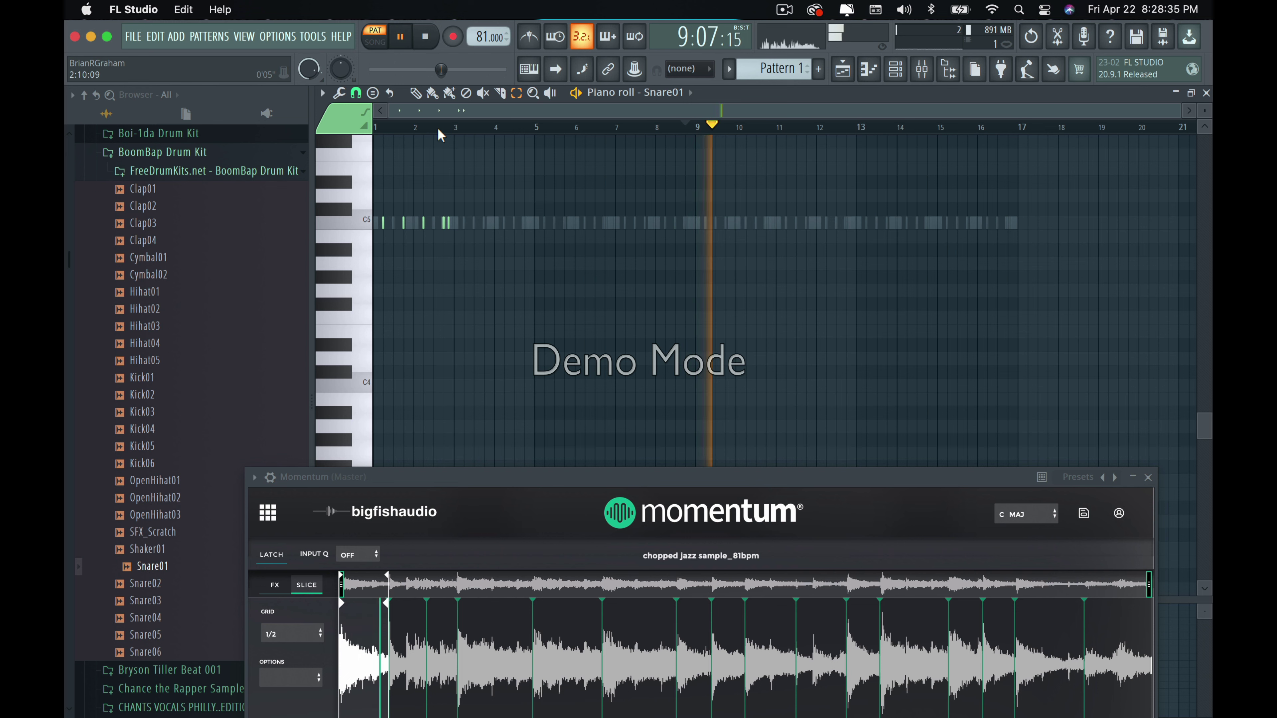
{"action": "left_click_drag", "start_coordinate": [439, 135], "coordinate": [374, 132]}
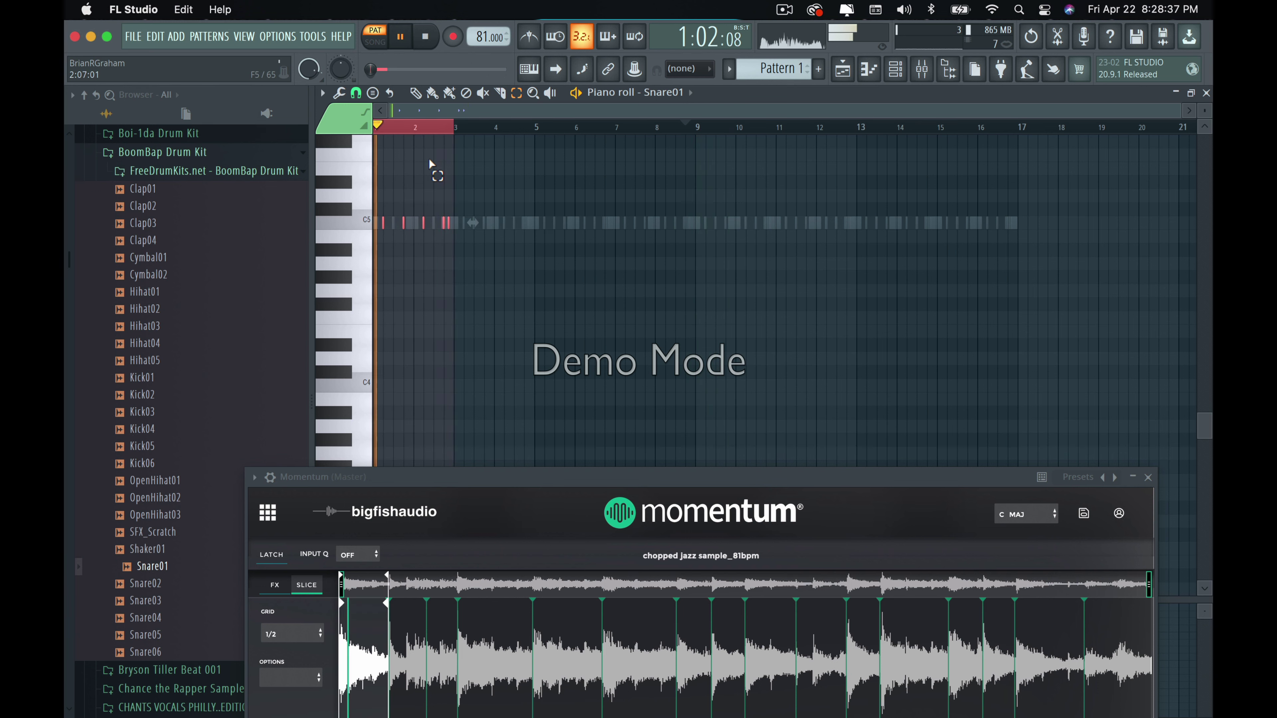
{"action": "key", "text": "ctrl+Right"}
{"action": "key", "text": "ctrl+Right"}
{"action": "key", "text": "ctrl+Right"}
{"action": "key", "text": "ctrl+Right"}
{"action": "key", "text": "ctrl+Right"}
{"action": "key", "text": "ctrl+Right"}
{"action": "key", "text": "ctrl+Right"}
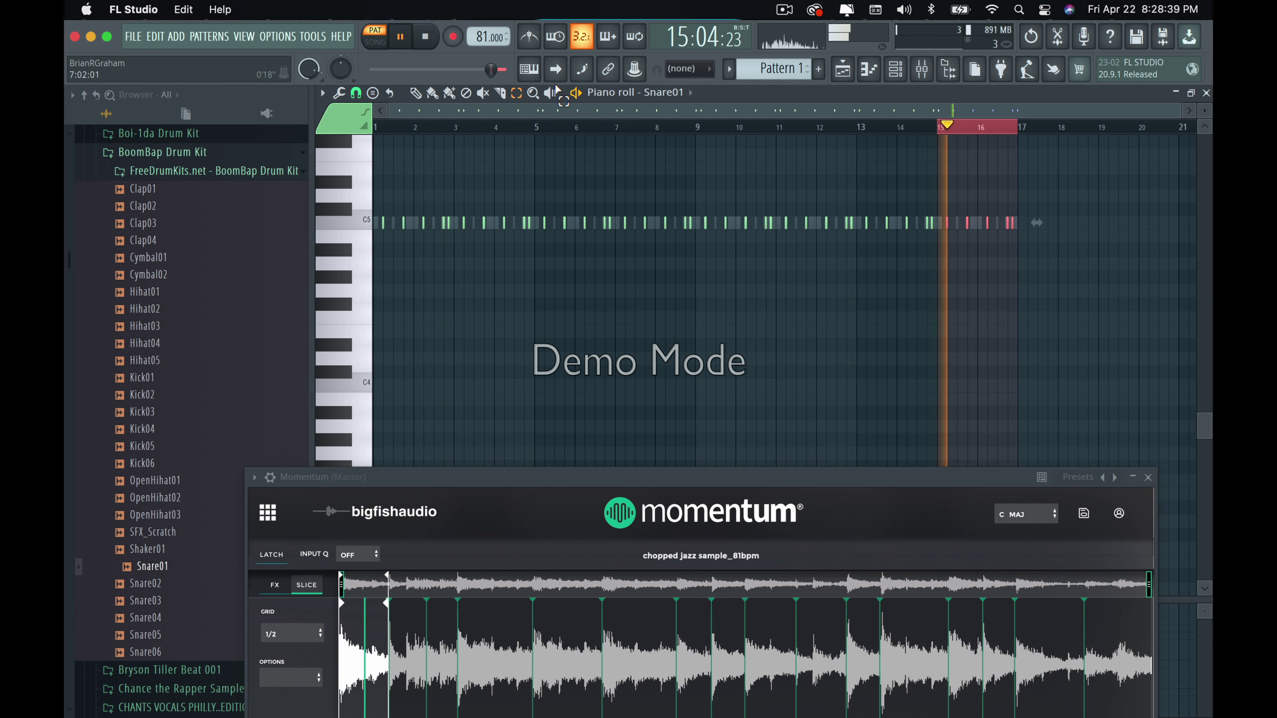
Stop and restart playback, and clear the time selection over bars 15–16.
{"action": "key", "text": "space"}
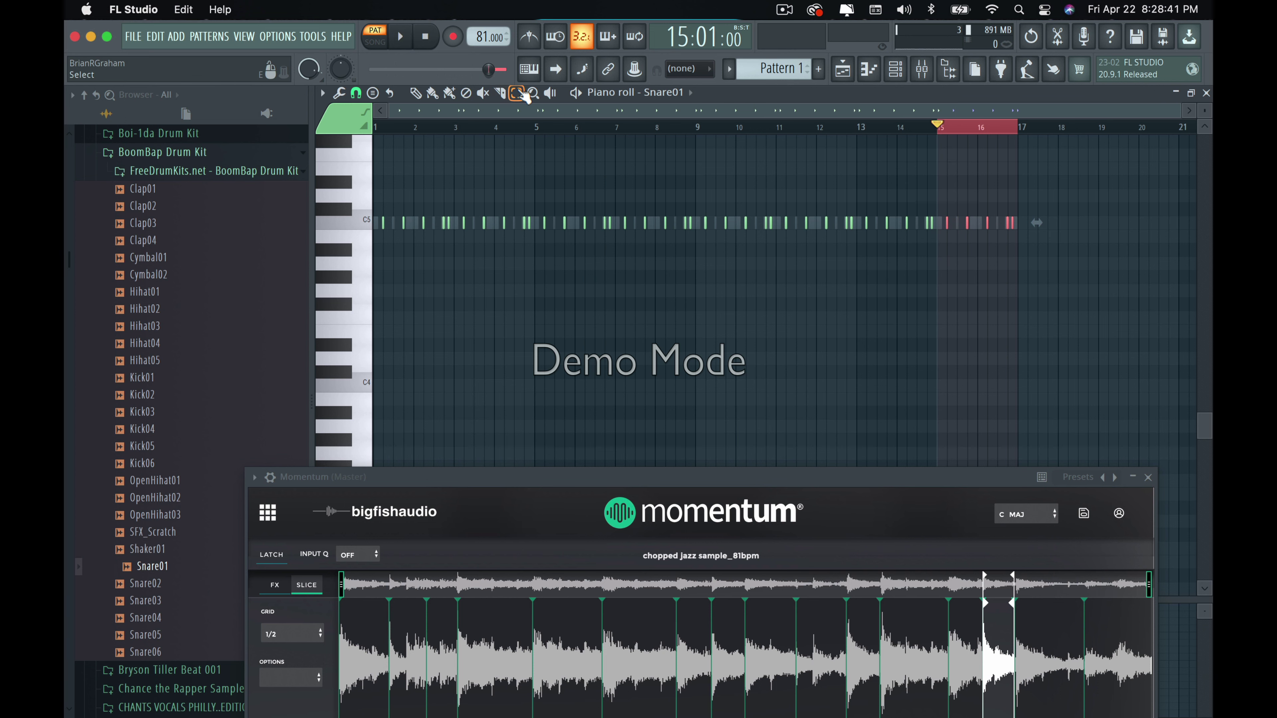
{"action": "key", "text": "space"}
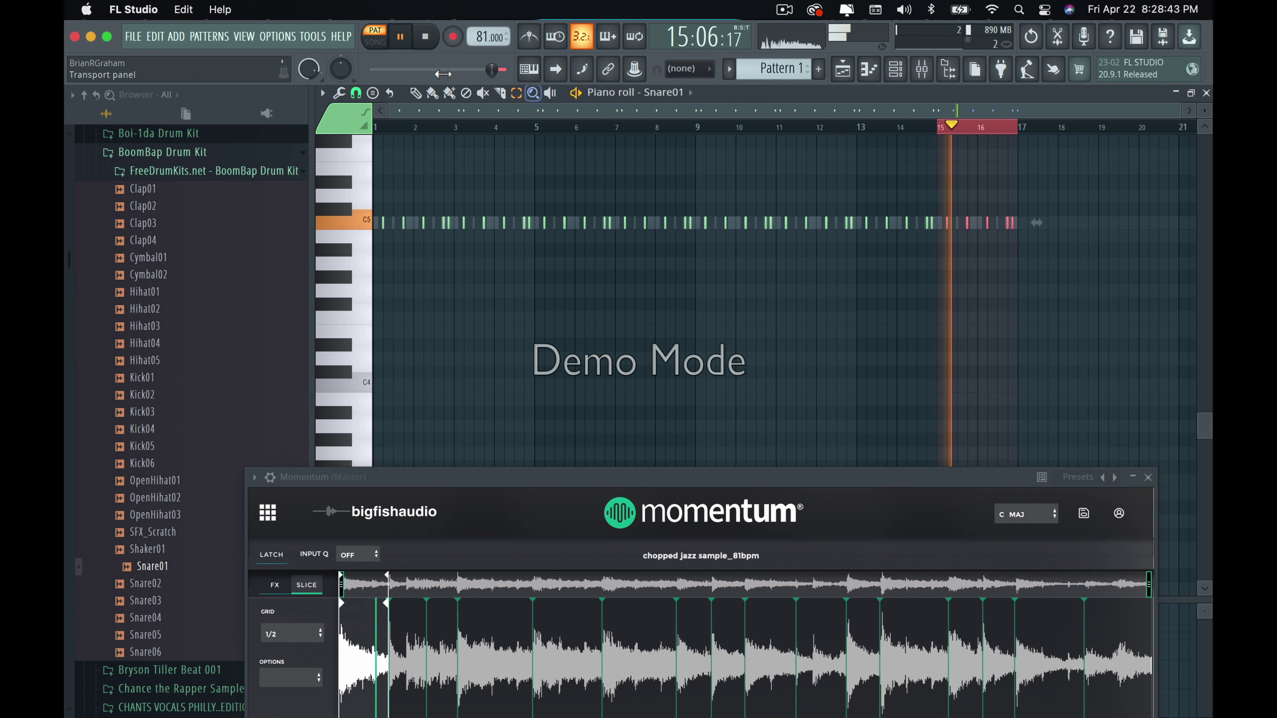
{"action": "double_click", "coordinate": [507, 126]}
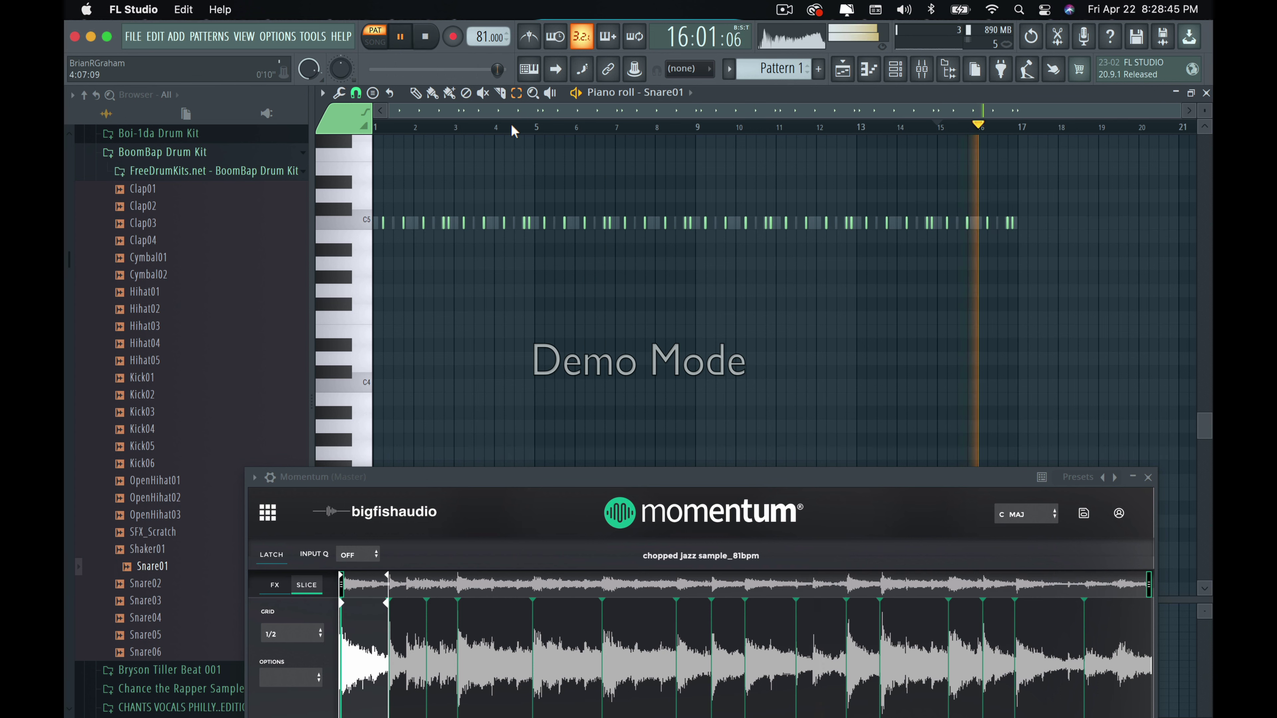
Check the extended Hihat01, Snare01 and Kick01 patterns, and return to Momentum's piano roll.
{"action": "scroll", "coordinate": [588, 130], "scroll_direction": "up", "scroll_amount": 1}
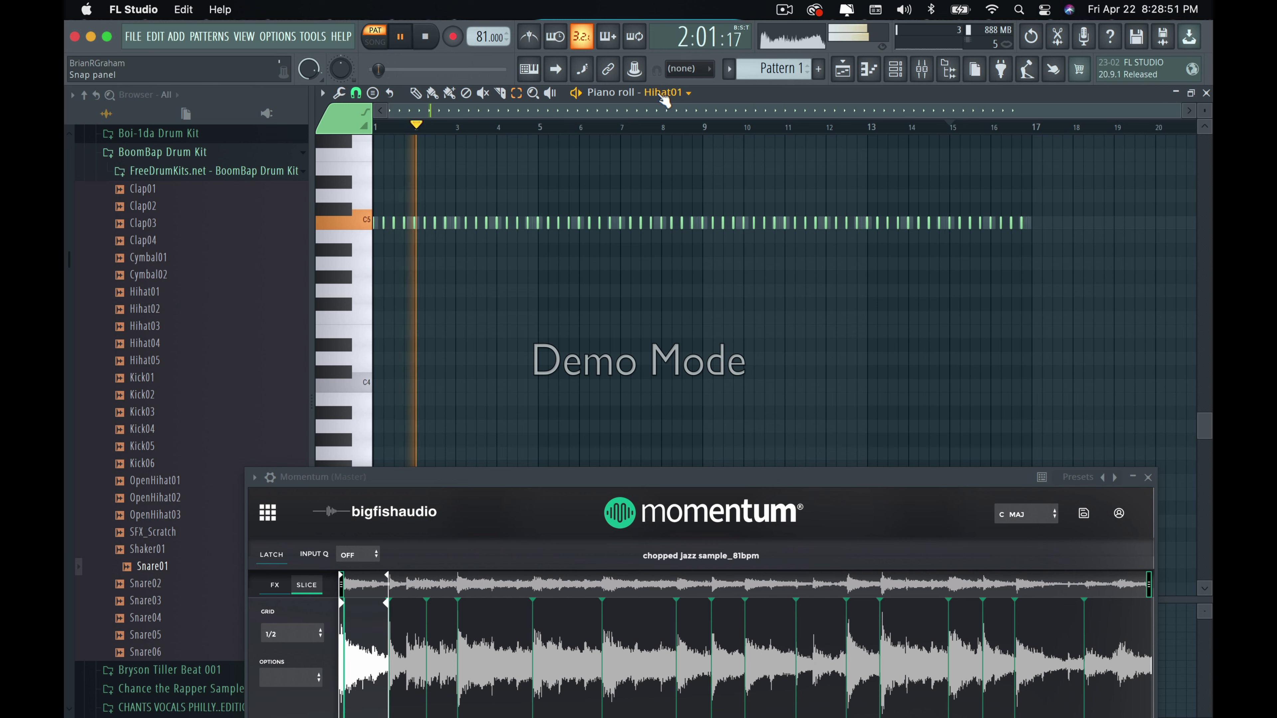
{"action": "scroll", "coordinate": [664, 95], "scroll_direction": "down", "scroll_amount": 1}
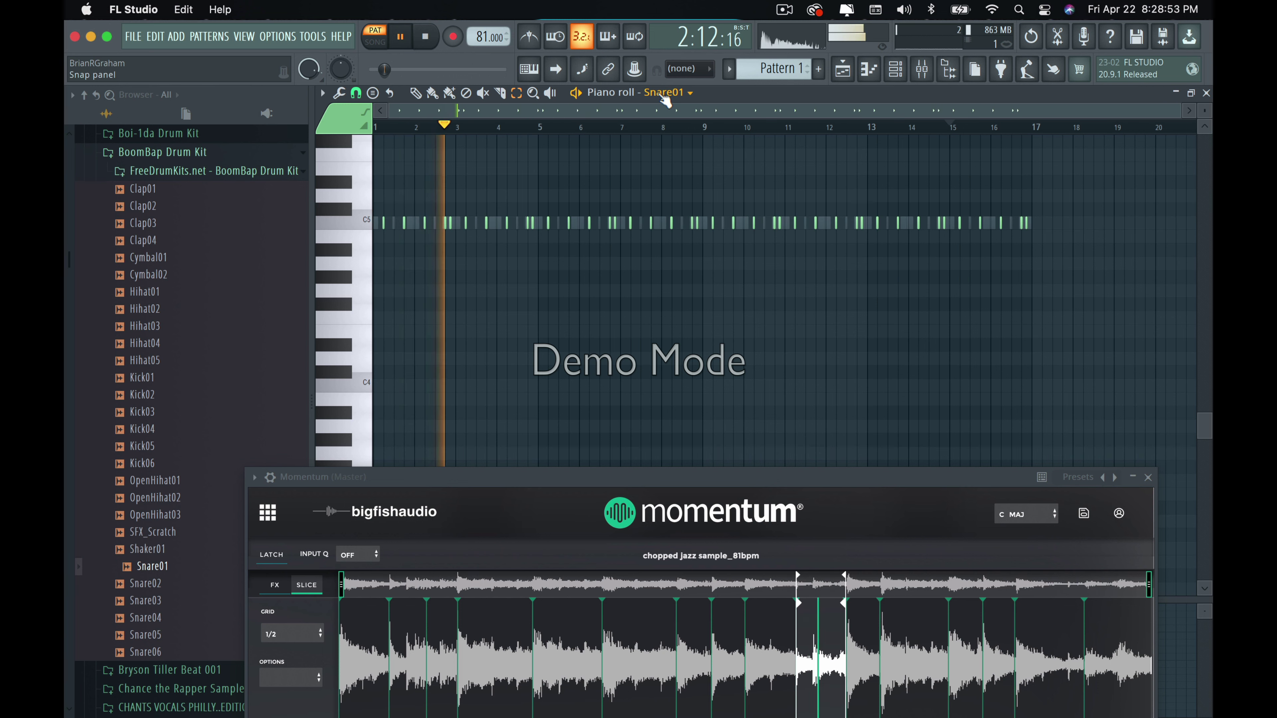
{"action": "scroll", "coordinate": [665, 95], "scroll_direction": "down", "scroll_amount": 1}
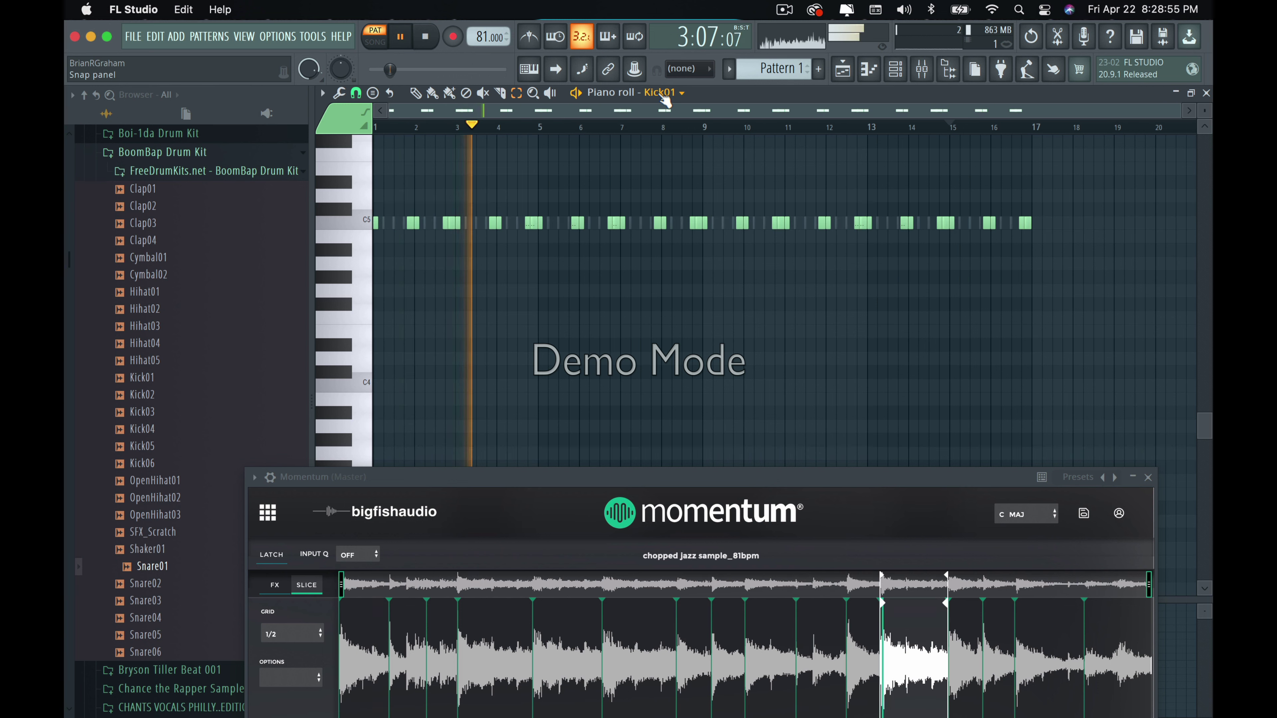
{"action": "scroll", "coordinate": [664, 96], "scroll_direction": "up", "scroll_amount": 1}
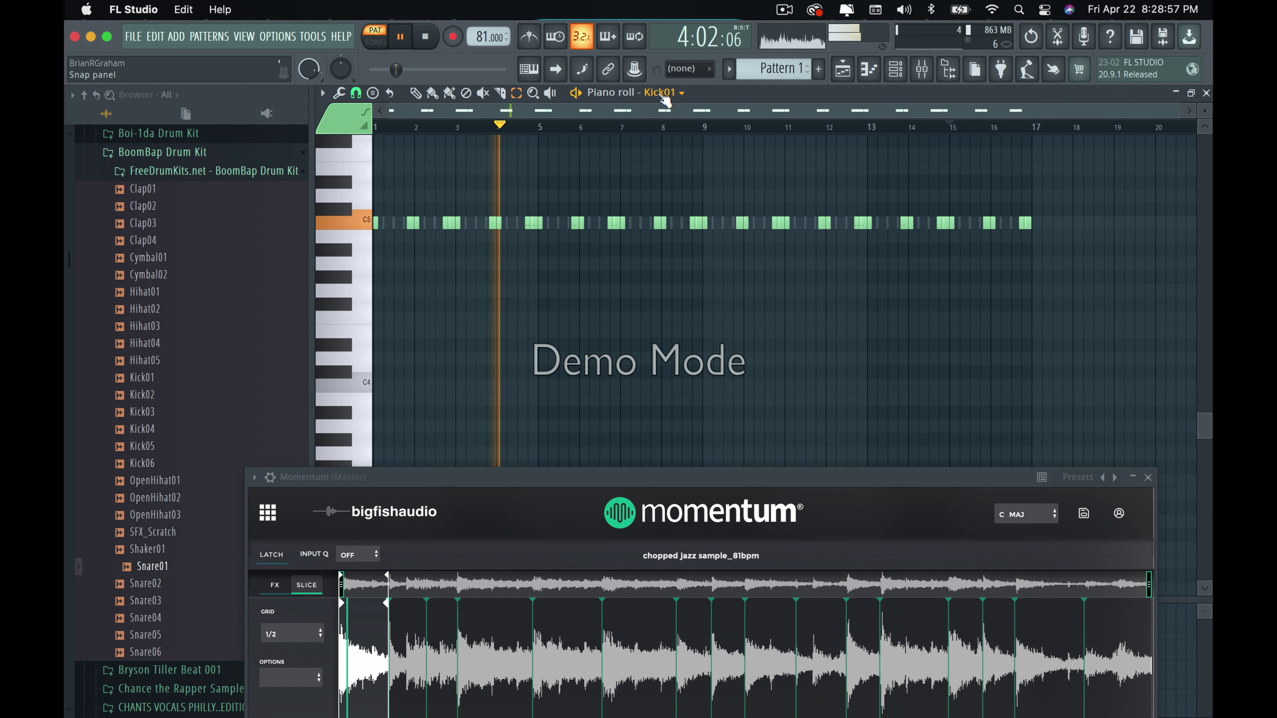
{"action": "scroll", "coordinate": [667, 247], "scroll_direction": "down", "scroll_amount": 6}
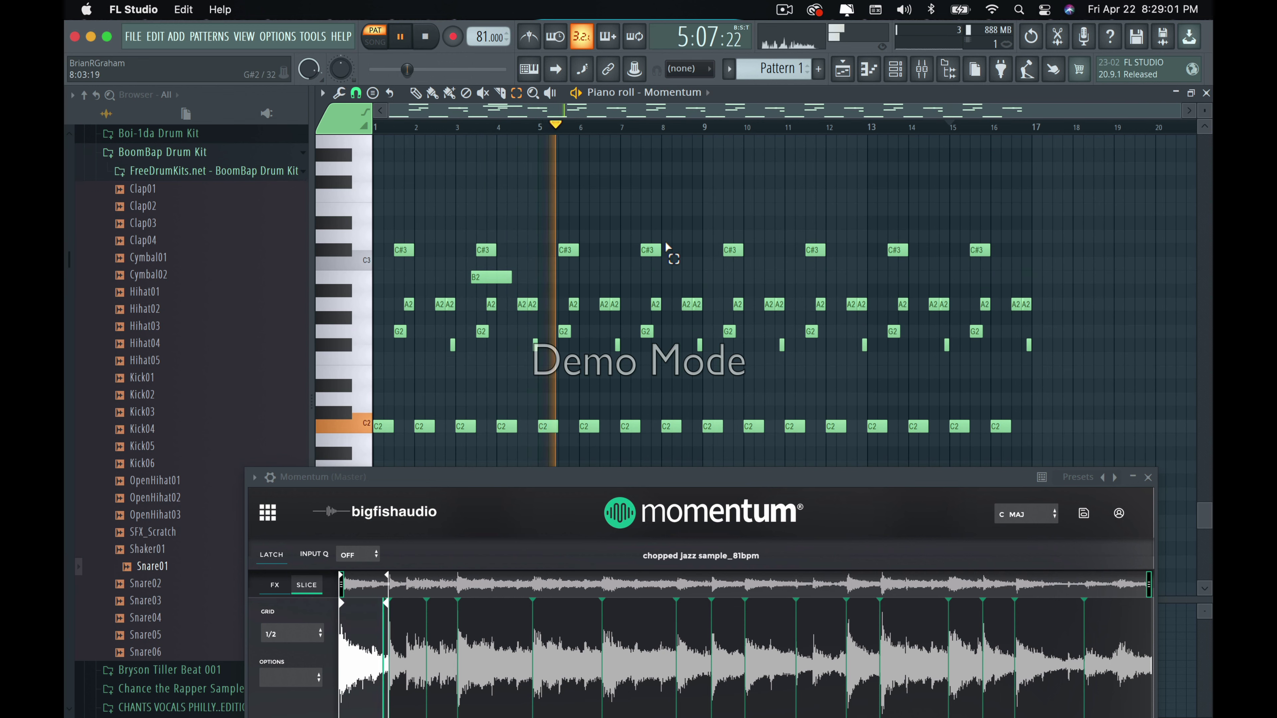
Move the B2 note from bar 3 to the end of the pattern and stretch it to about two bars, covering bars 15 and 16.
{"action": "scroll", "coordinate": [476, 282], "scroll_direction": "up", "scroll_amount": 2}
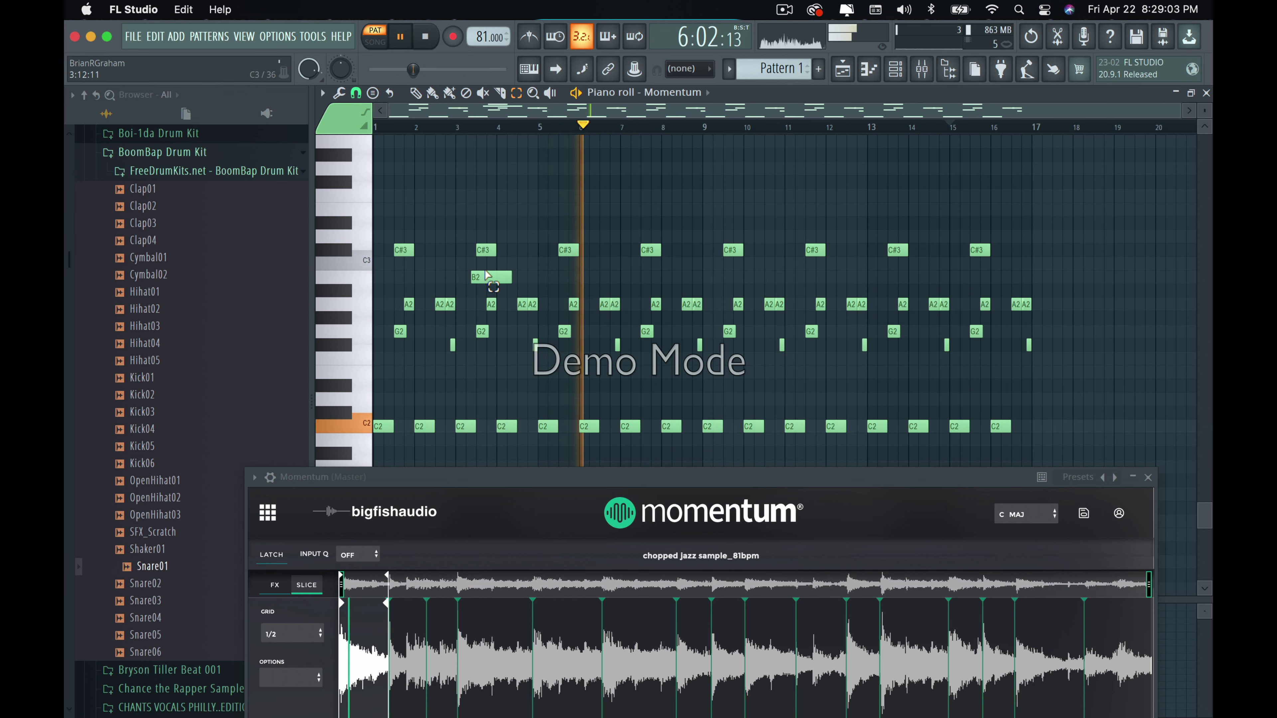
{"action": "left_click_drag", "start_coordinate": [486, 280], "coordinate": [527, 278]}
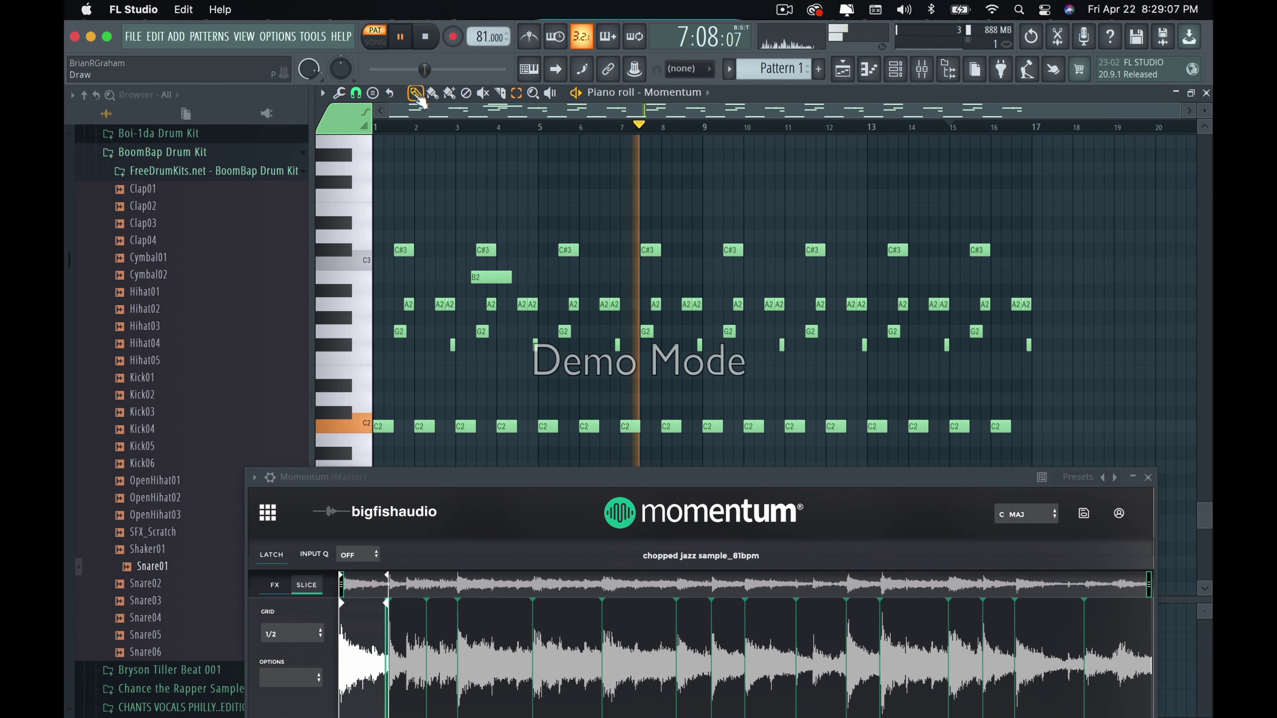
{"action": "left_click", "coordinate": [546, 291]}
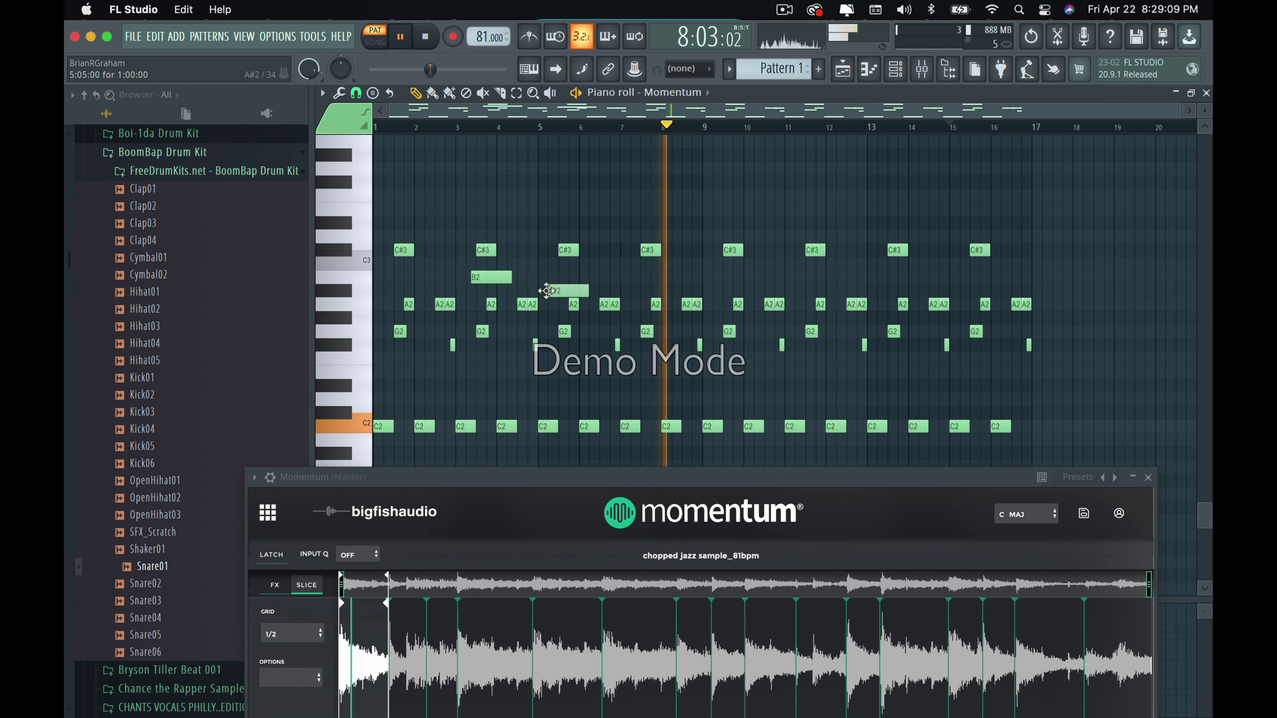
{"action": "left_click", "coordinate": [528, 290]}
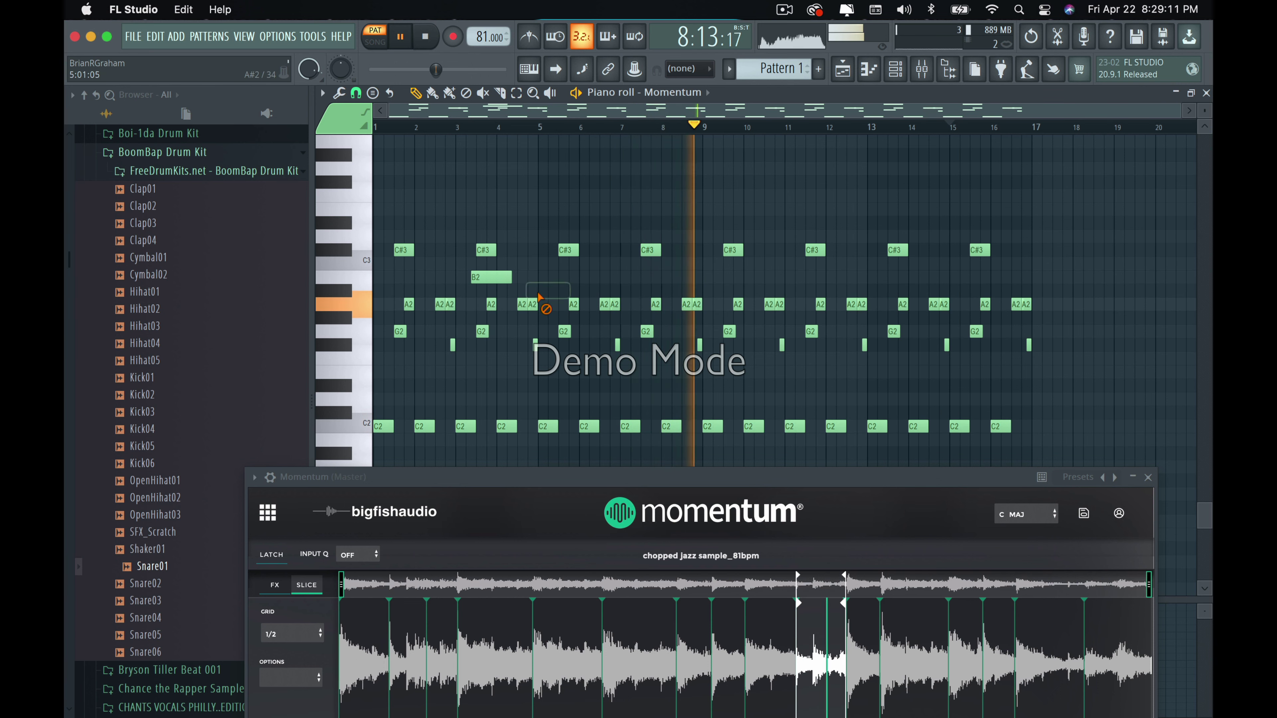
{"action": "left_click_drag", "start_coordinate": [551, 282], "coordinate": [1003, 293]}
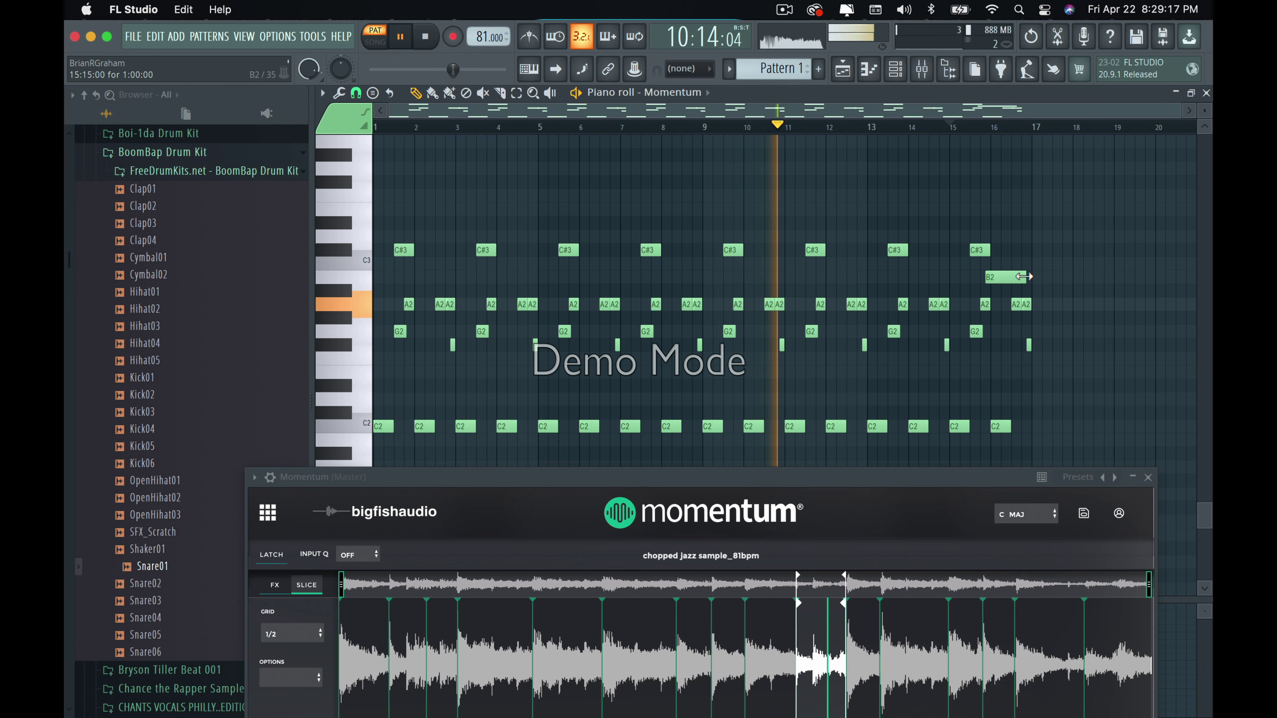
{"action": "mouse_move", "coordinate": [1014, 279]}
{"action": "left_mouse_down"}
{"action": "mouse_move", "coordinate": [956, 283]}
{"action": "mouse_move", "coordinate": [1038, 282]}
{"action": "left_mouse_up"}
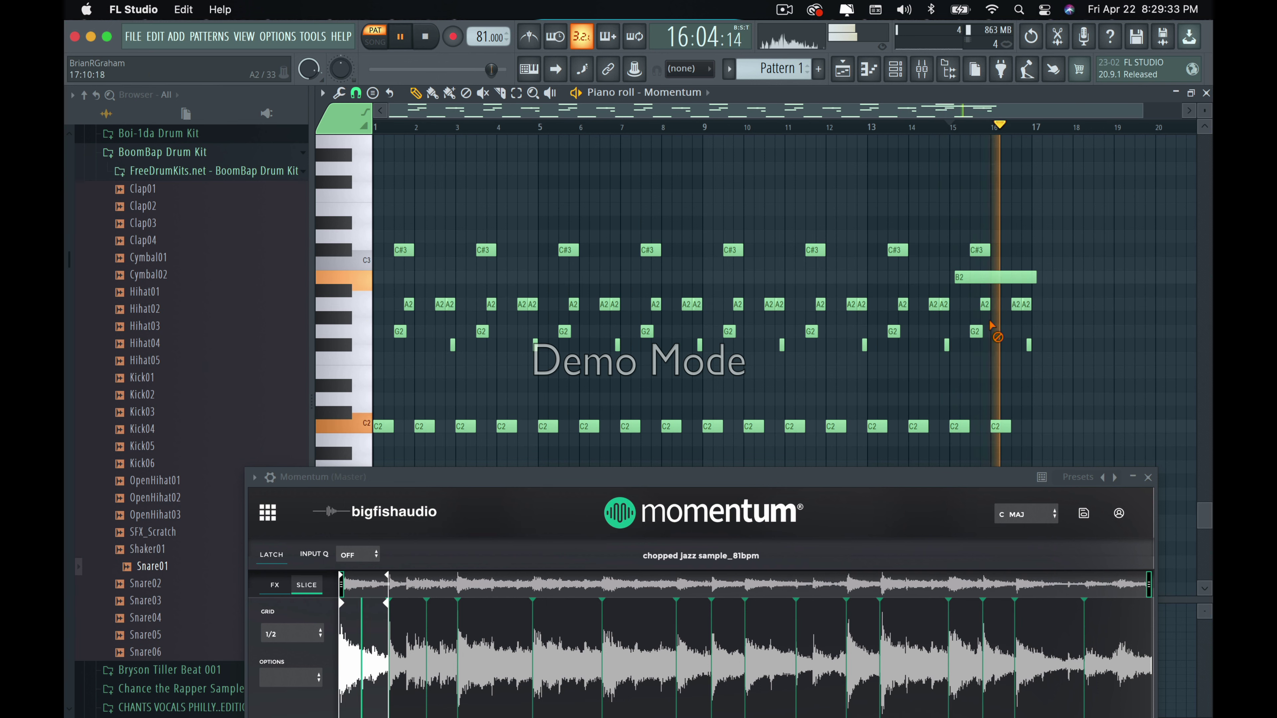
Delete the notes under the long B2 in bars 15 and 16, keeping the first C2, and align the B2 to bar 15.
{"action": "right_click", "coordinate": [985, 304]}
{"action": "right_click", "coordinate": [1028, 345]}
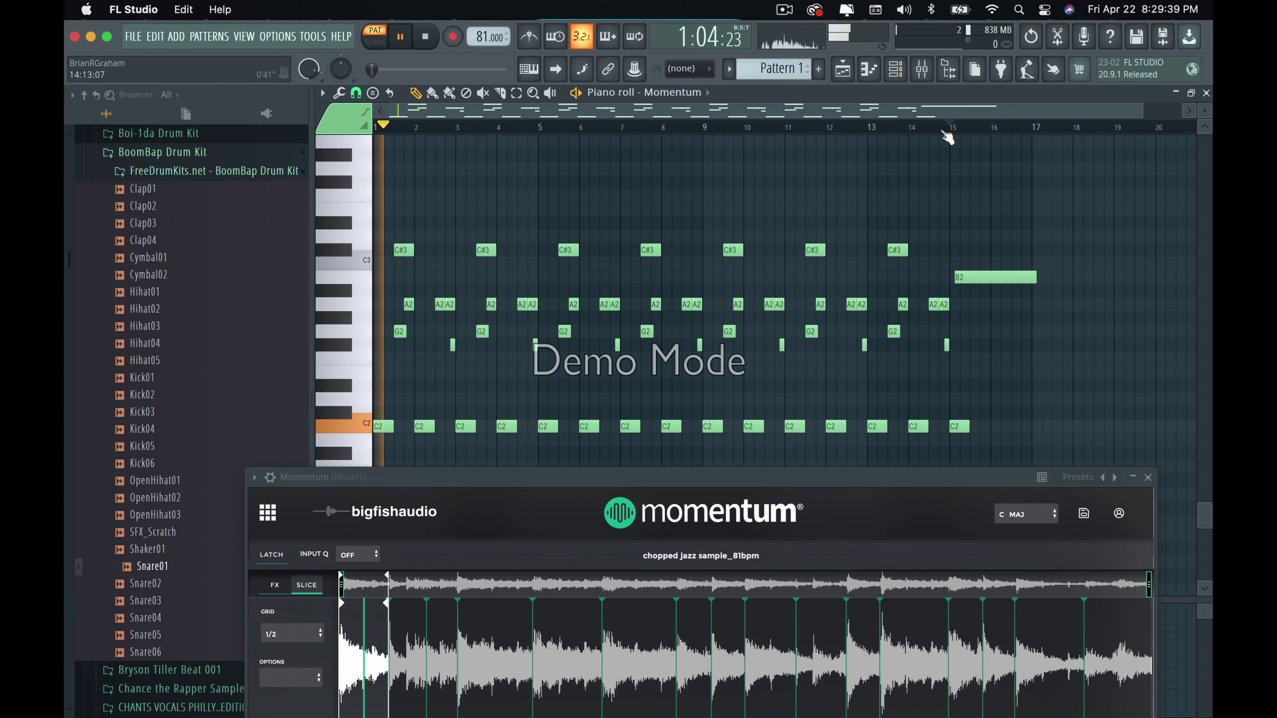
{"action": "scroll", "coordinate": [947, 135], "scroll_direction": "up", "scroll_amount": 3}
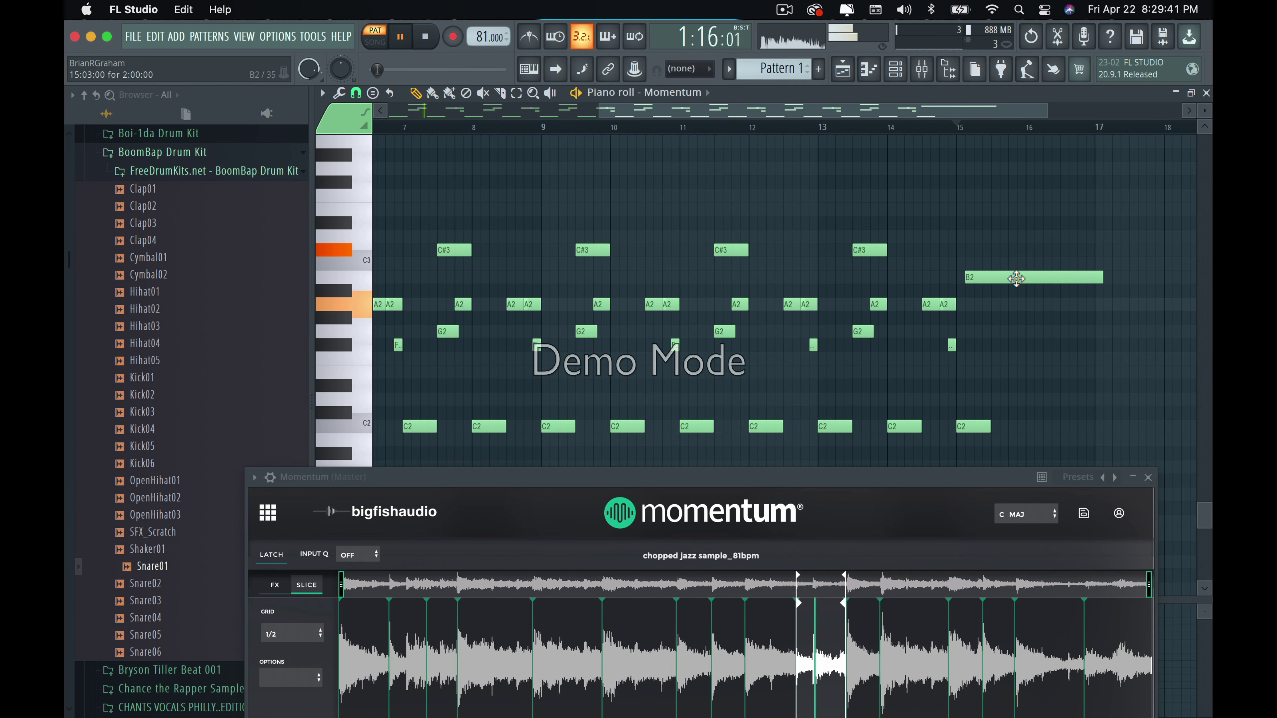
{"action": "left_click_drag", "start_coordinate": [1015, 278], "coordinate": [1008, 279]}
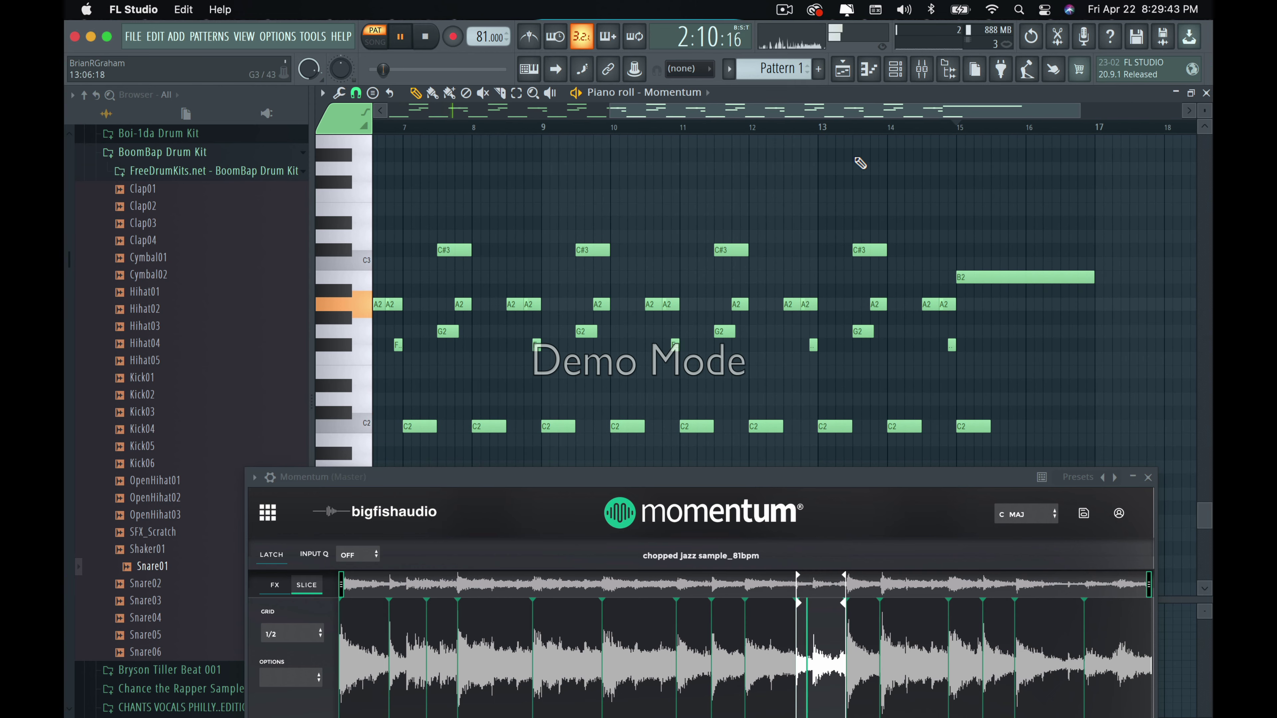
Play the pattern from bar 13 to audition the new ending.
{"action": "left_click", "coordinate": [803, 142]}
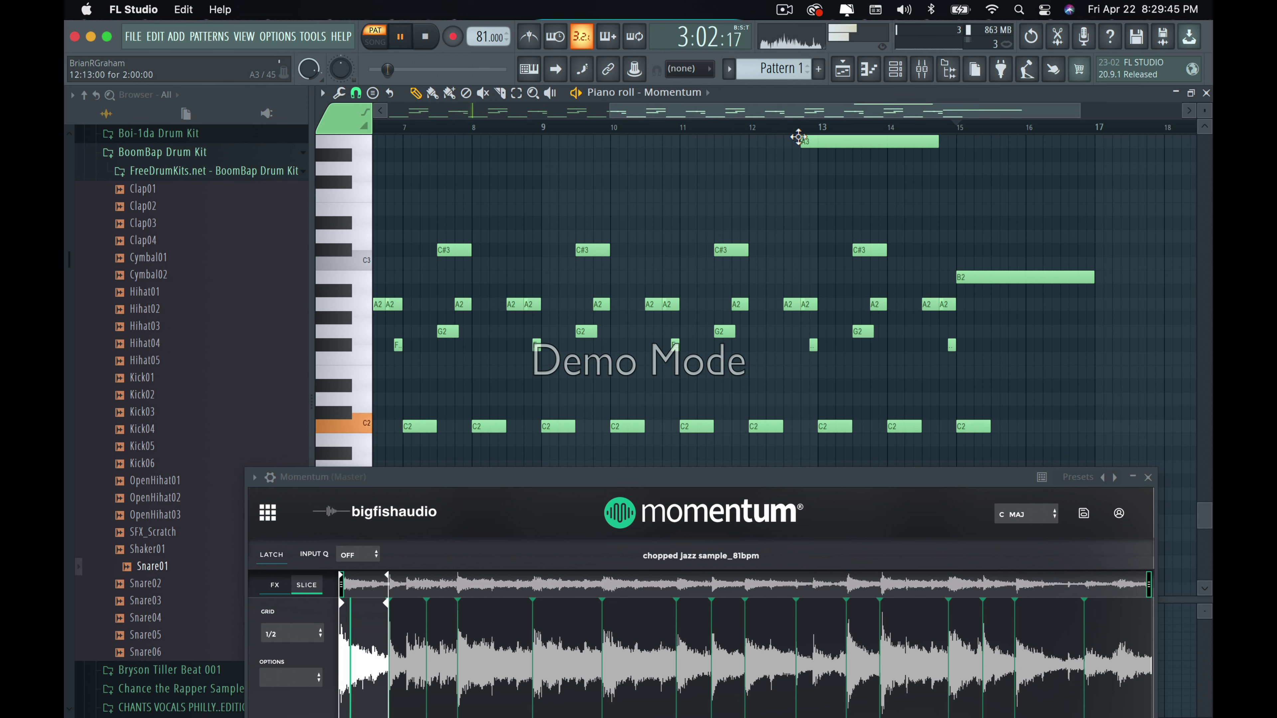
{"action": "right_click", "coordinate": [856, 145]}
{"action": "left_click", "coordinate": [818, 128]}
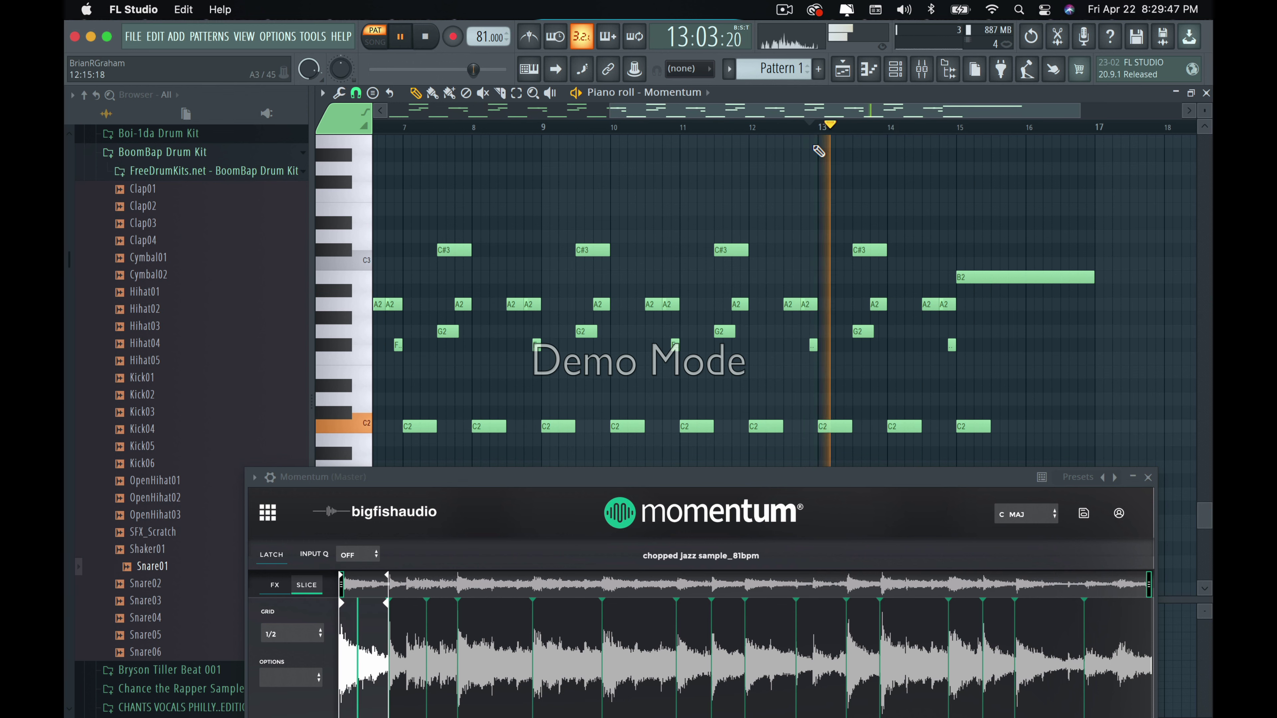
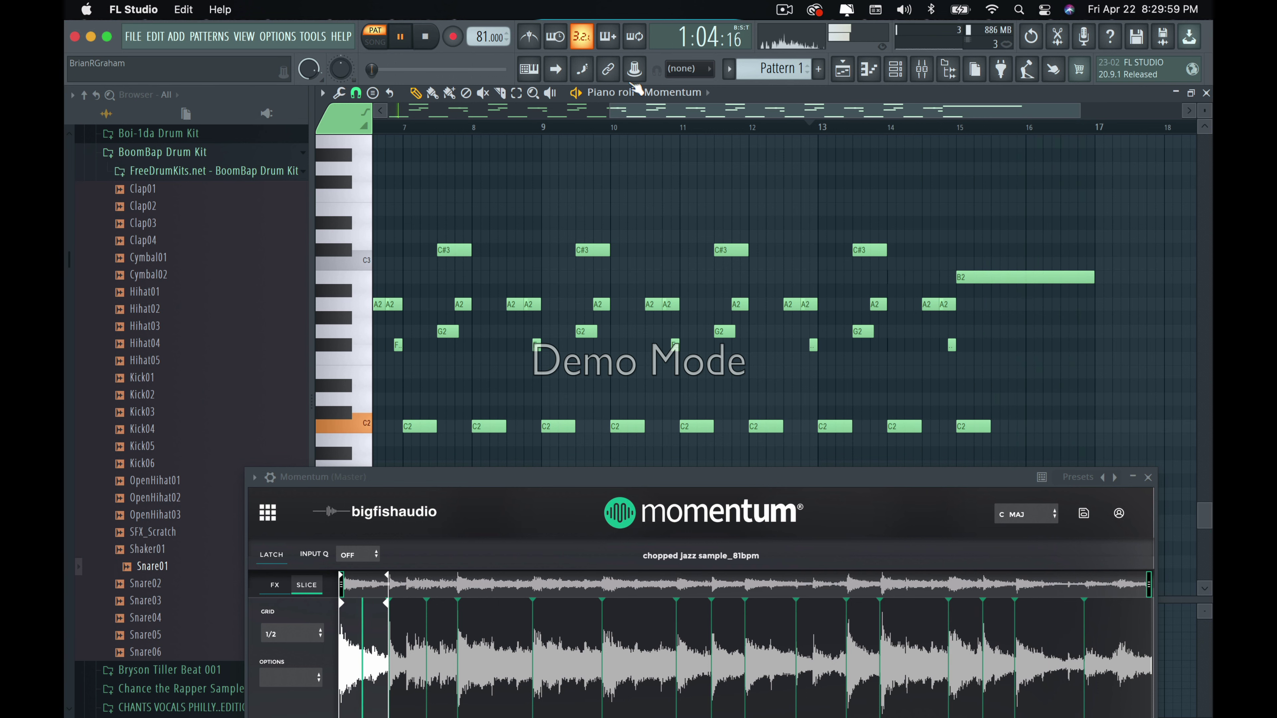
Add a B2 note at the start of bar 8 and shorten it to six steps.
{"action": "scroll", "coordinate": [640, 132], "scroll_direction": "down", "scroll_amount": 2}
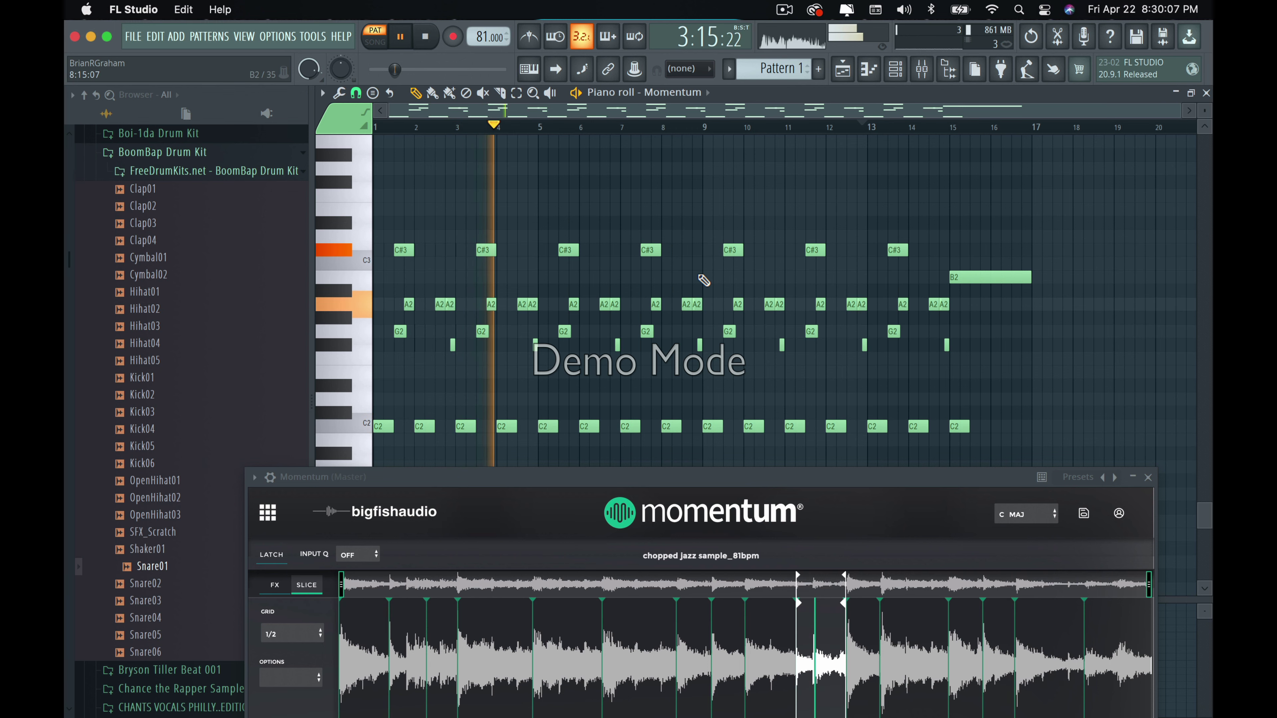
{"action": "left_click", "coordinate": [674, 277]}
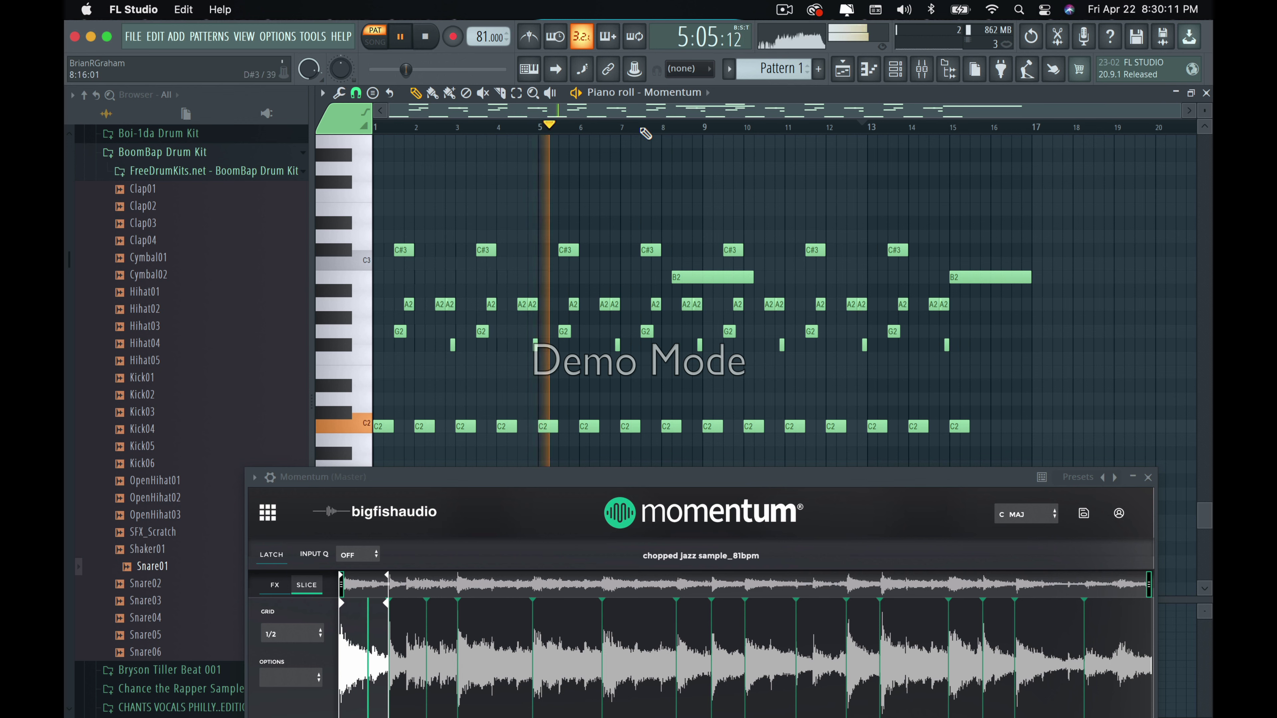
{"action": "scroll", "coordinate": [654, 141], "scroll_direction": "up", "scroll_amount": 2}
{"action": "scroll", "coordinate": [784, 197], "scroll_direction": "up", "scroll_amount": 6}
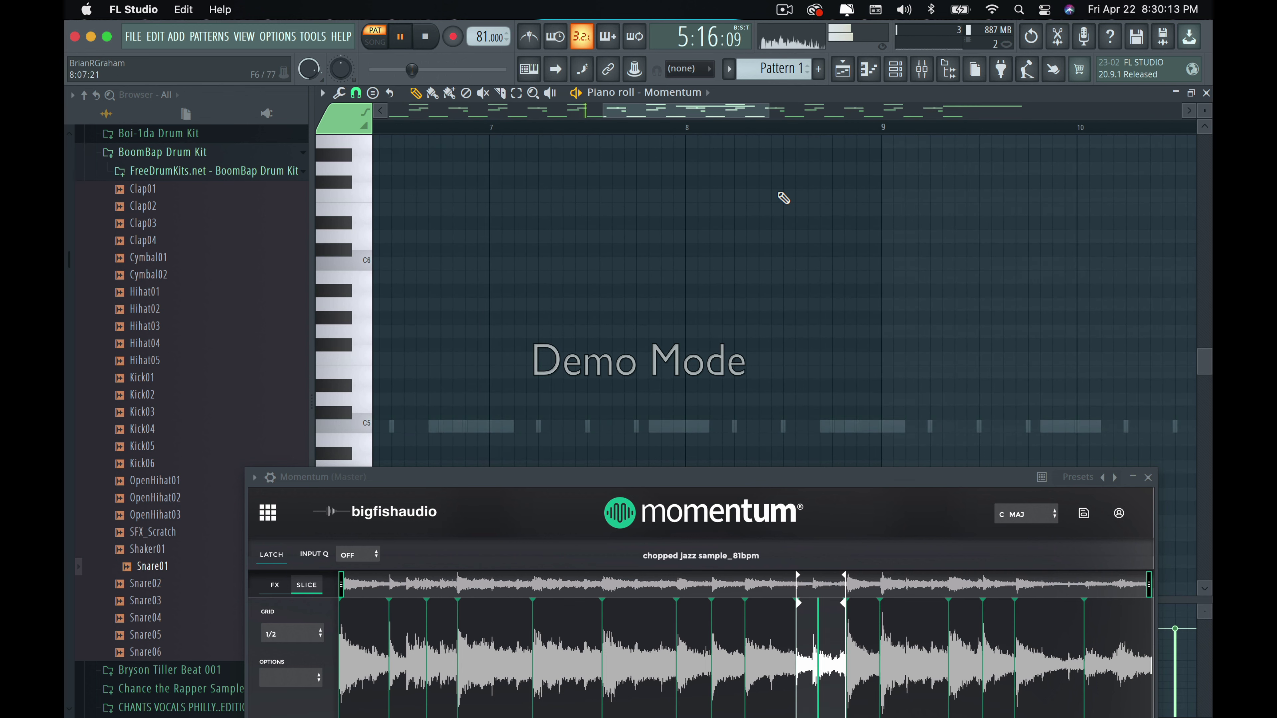
{"action": "scroll", "coordinate": [794, 266], "scroll_direction": "up", "scroll_amount": 4}
{"action": "scroll", "coordinate": [804, 271], "scroll_direction": "down", "scroll_amount": 5}
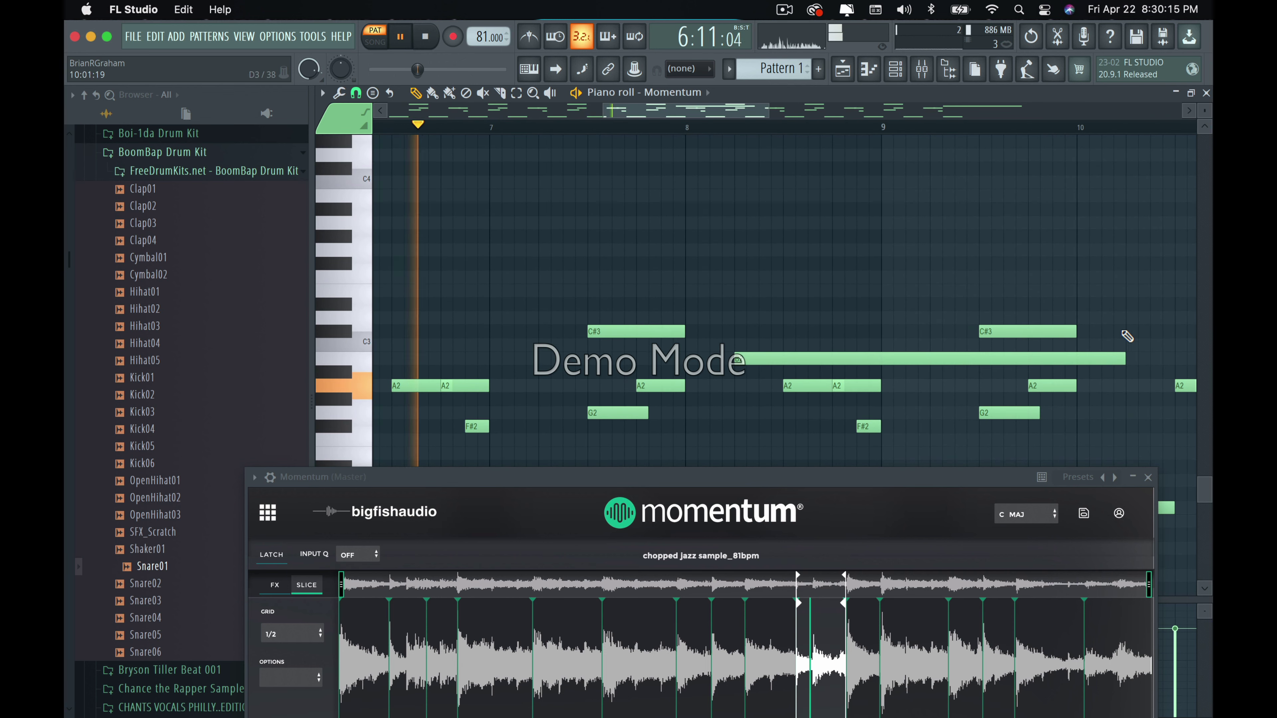
{"action": "left_click_drag", "start_coordinate": [1125, 359], "coordinate": [705, 360]}
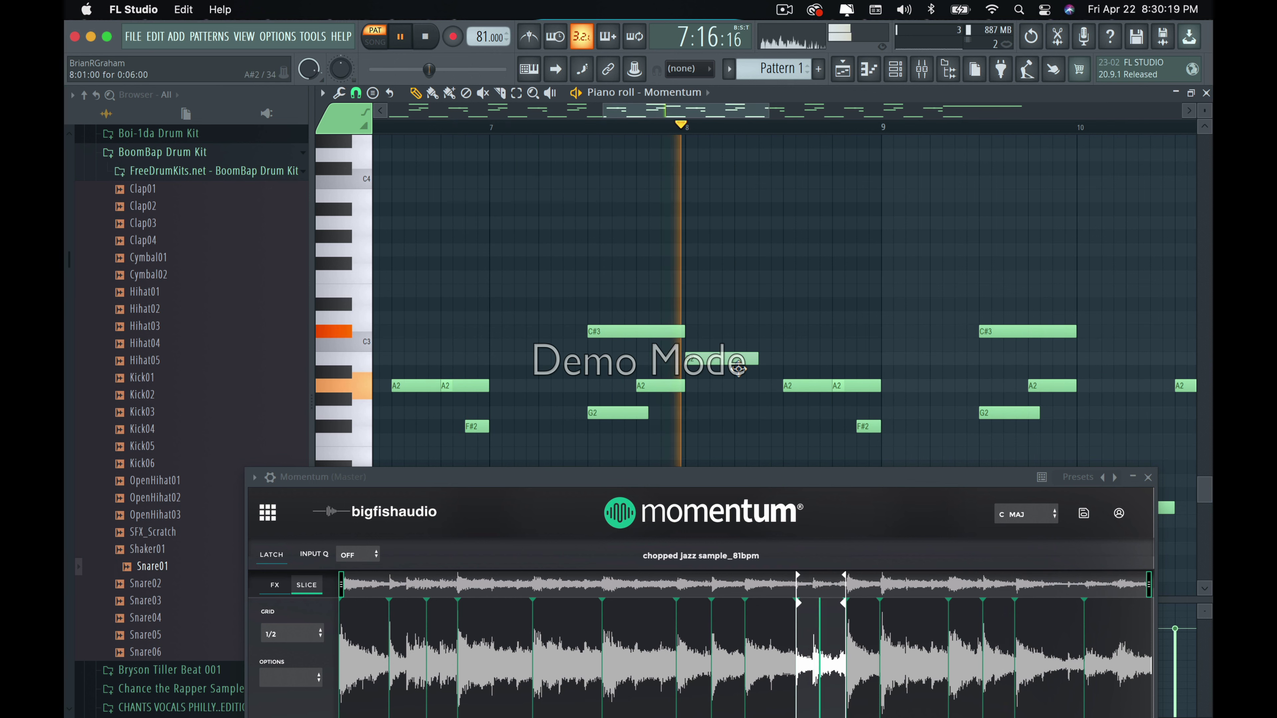
Add a second B2 note halfway through bar 8 and extend both B2 notes to eight steps each.
{"action": "left_click", "coordinate": [799, 359]}
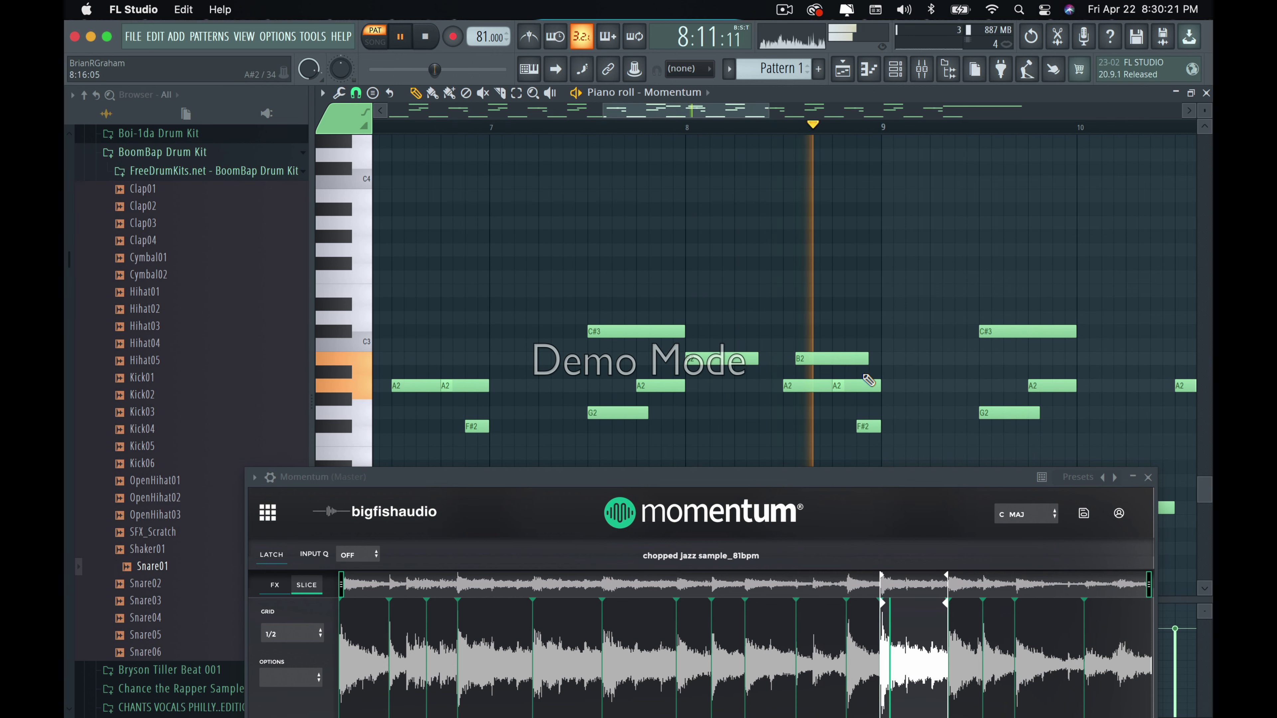
{"action": "mouse_move", "coordinate": [853, 368]}
{"action": "left_mouse_down"}
{"action": "mouse_move", "coordinate": [826, 360]}
{"action": "mouse_move", "coordinate": [841, 362]}
{"action": "left_mouse_up"}
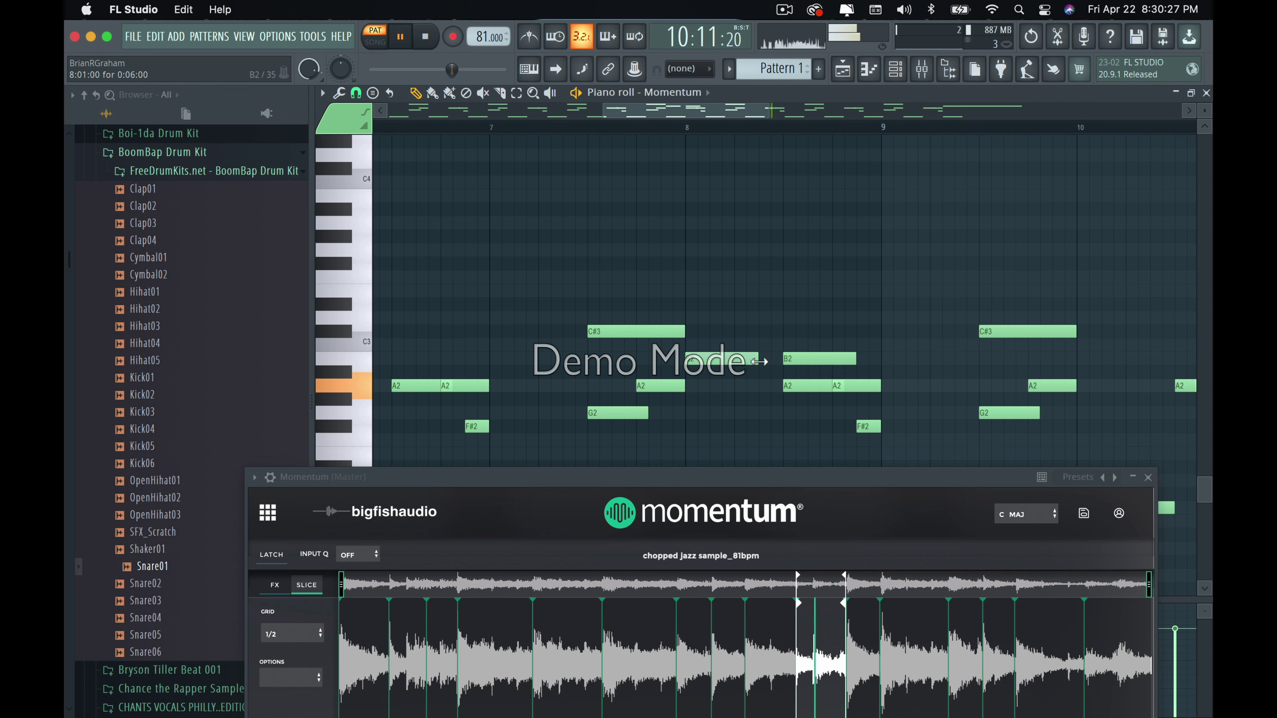
{"action": "left_click_drag", "start_coordinate": [772, 360], "coordinate": [783, 360]}
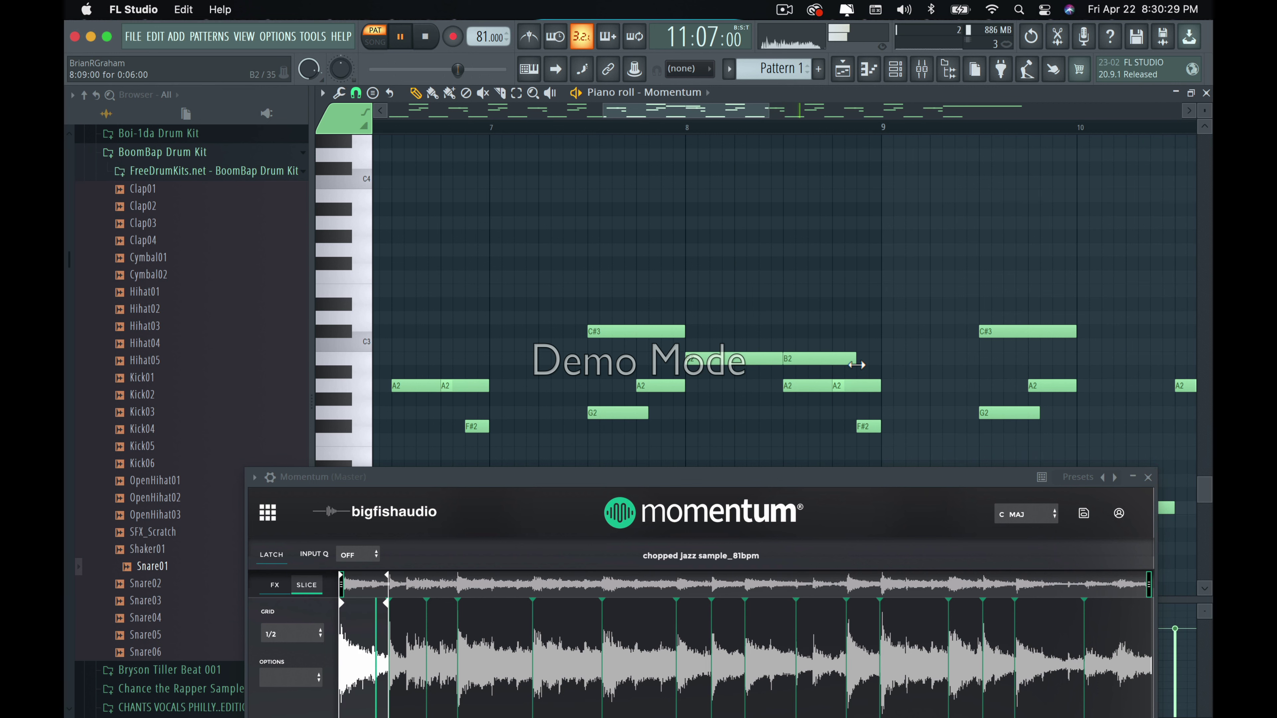
{"action": "left_click_drag", "start_coordinate": [864, 361], "coordinate": [879, 360]}
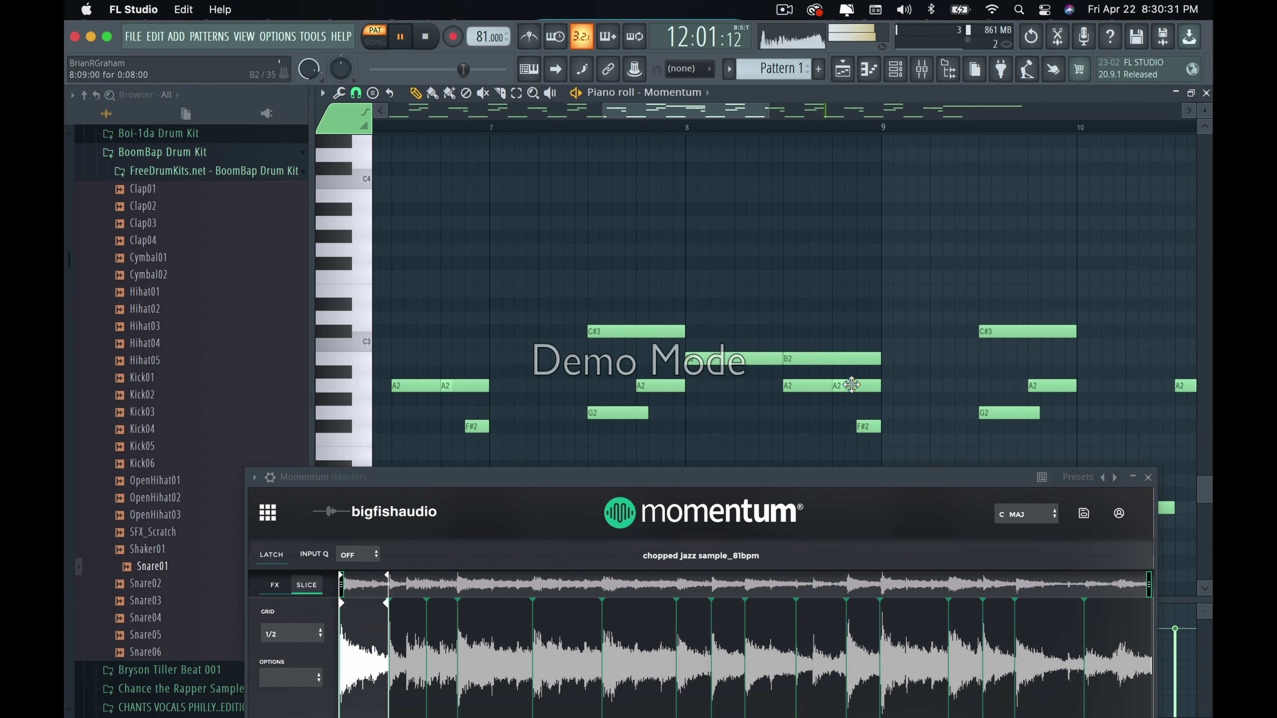
Delete the two A2 notes and the C2 note that overlap the B2 notes in bar 8.
{"action": "right_click", "coordinate": [864, 387]}
{"action": "right_click", "coordinate": [807, 386]}
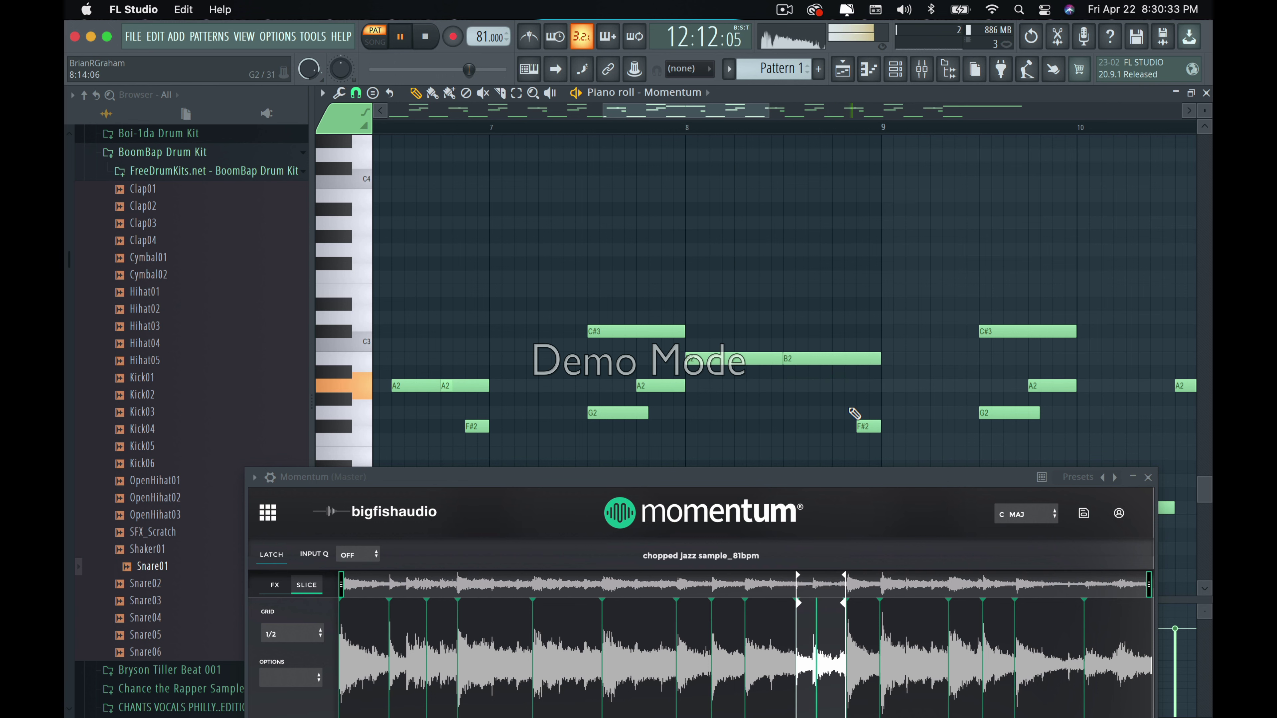
{"action": "scroll", "coordinate": [856, 410], "scroll_direction": "down", "scroll_amount": 3}
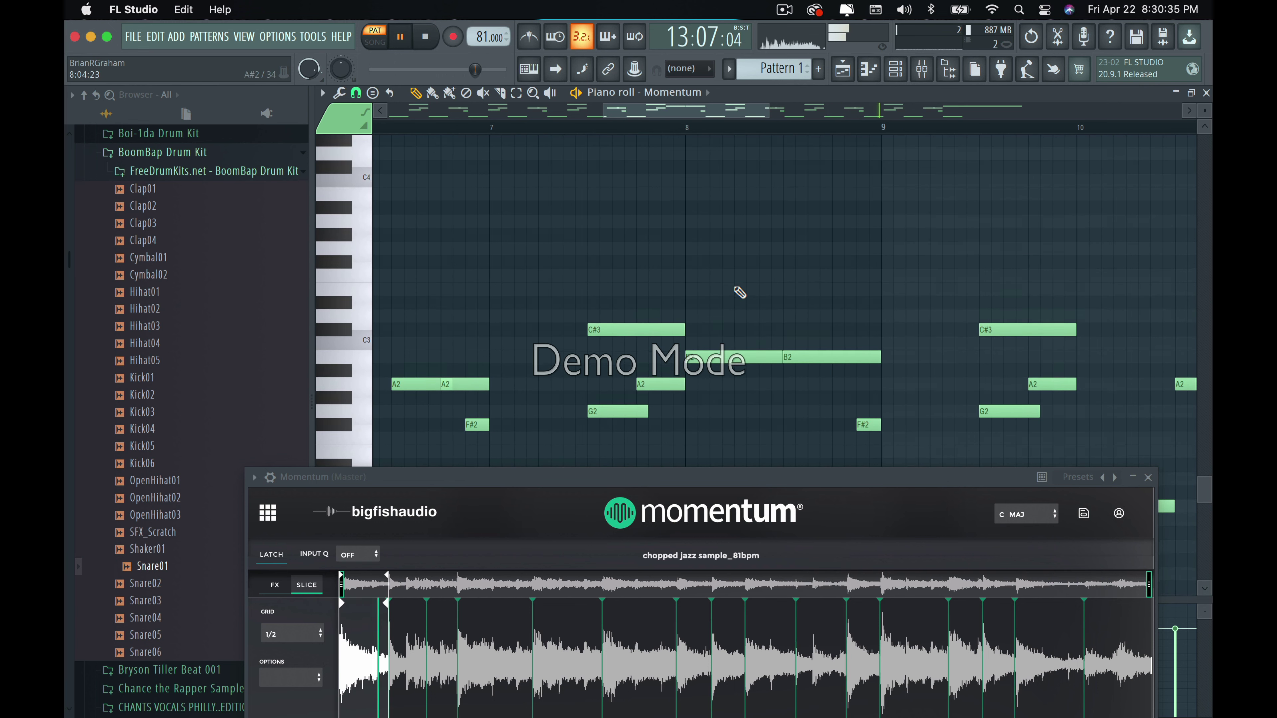
{"action": "scroll", "coordinate": [758, 125], "scroll_direction": "up", "scroll_amount": 2}
{"action": "scroll", "coordinate": [758, 125], "scroll_direction": "down", "scroll_amount": 4}
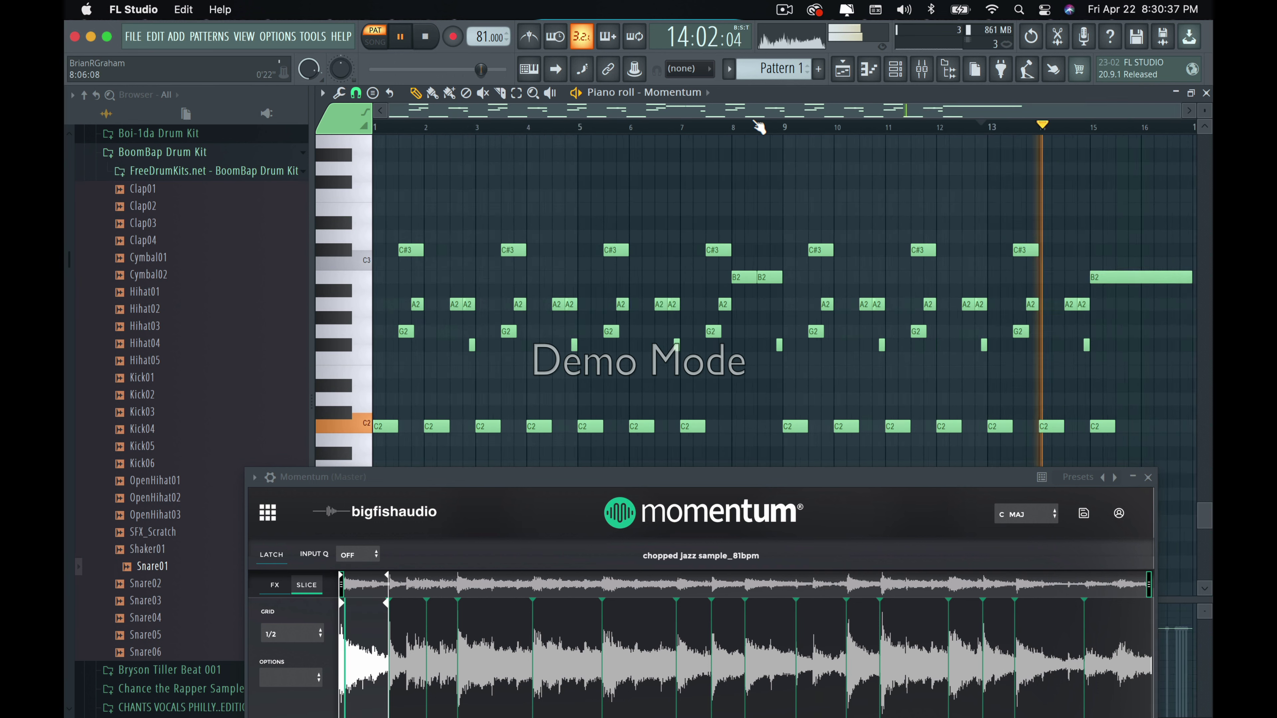
{"action": "scroll", "coordinate": [784, 176], "scroll_direction": "down", "scroll_amount": 3}
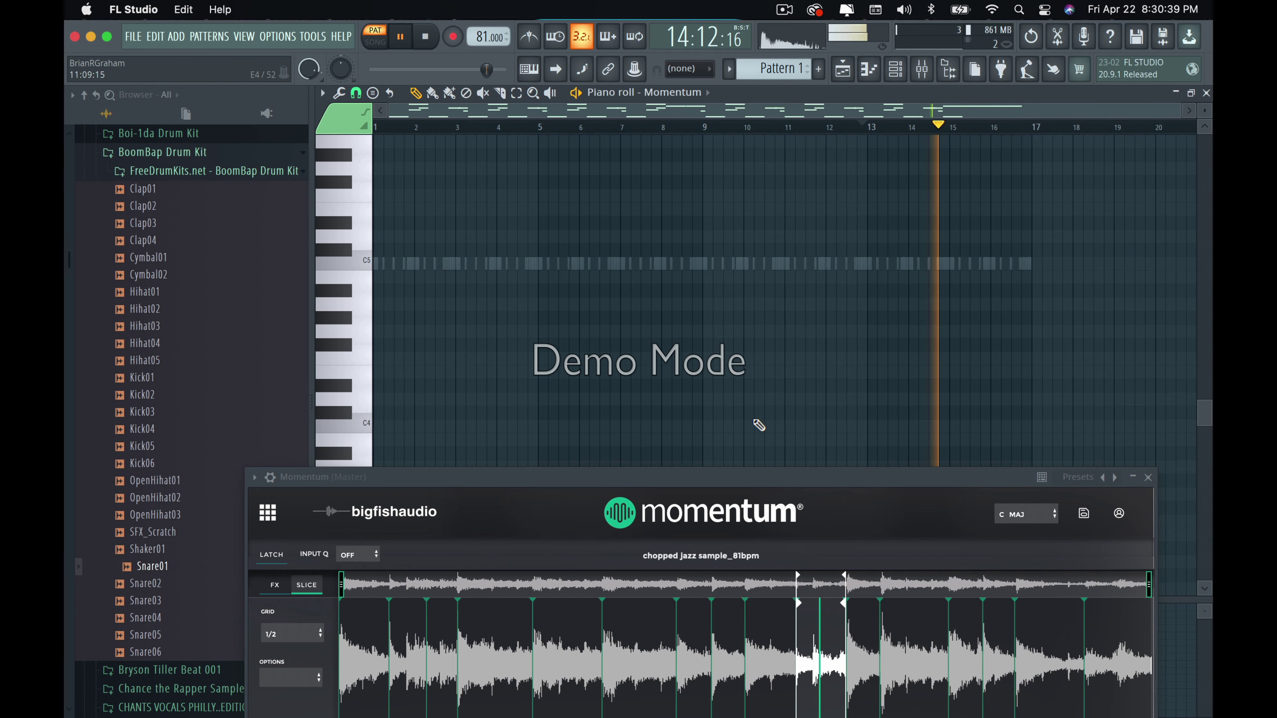
Move the Momentum window clear of the piano roll notes and delete the C2 note at bar 15.
{"action": "left_click_drag", "start_coordinate": [735, 480], "coordinate": [767, 177]}
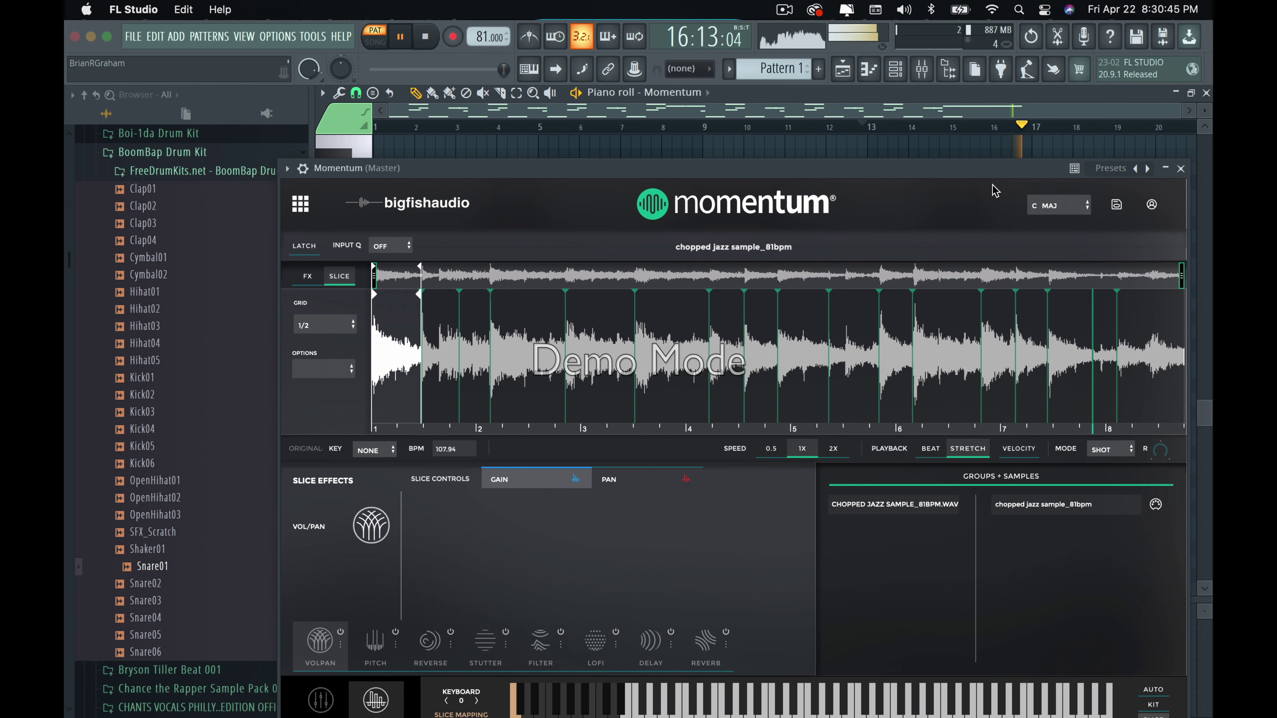
{"action": "left_click_drag", "start_coordinate": [976, 174], "coordinate": [952, 320]}
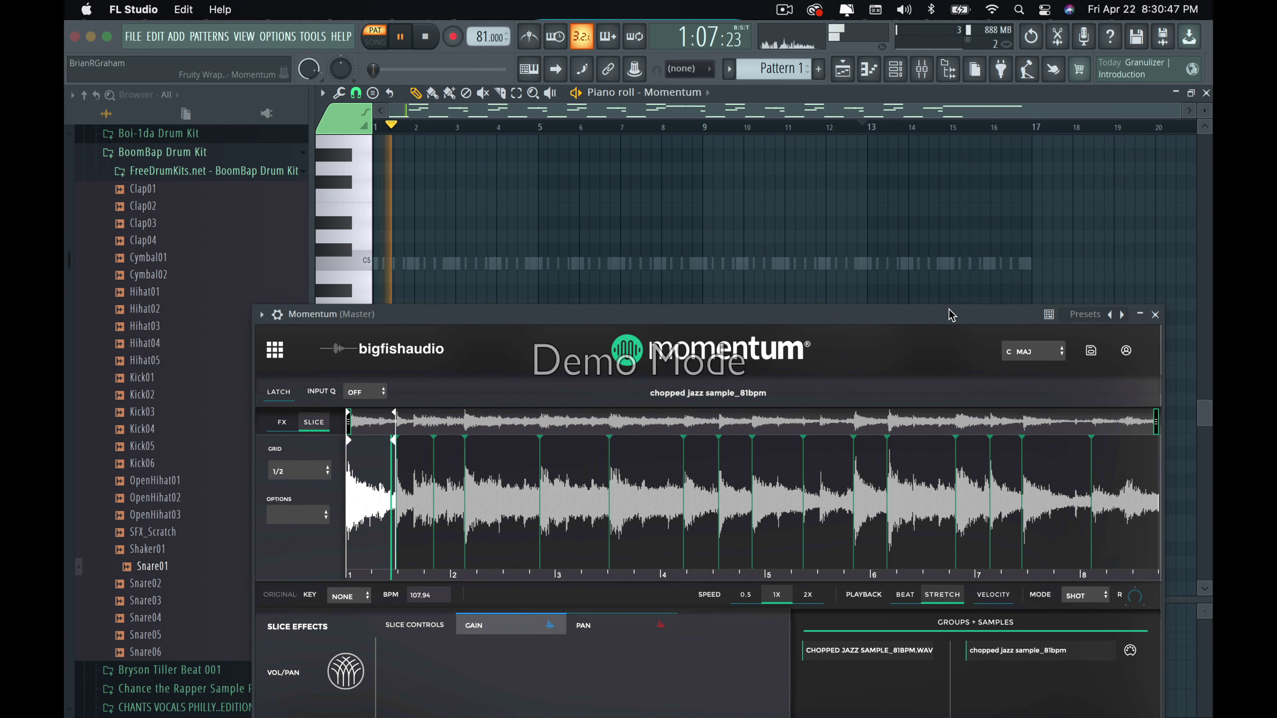
{"action": "scroll", "coordinate": [871, 258], "scroll_direction": "down", "scroll_amount": 5}
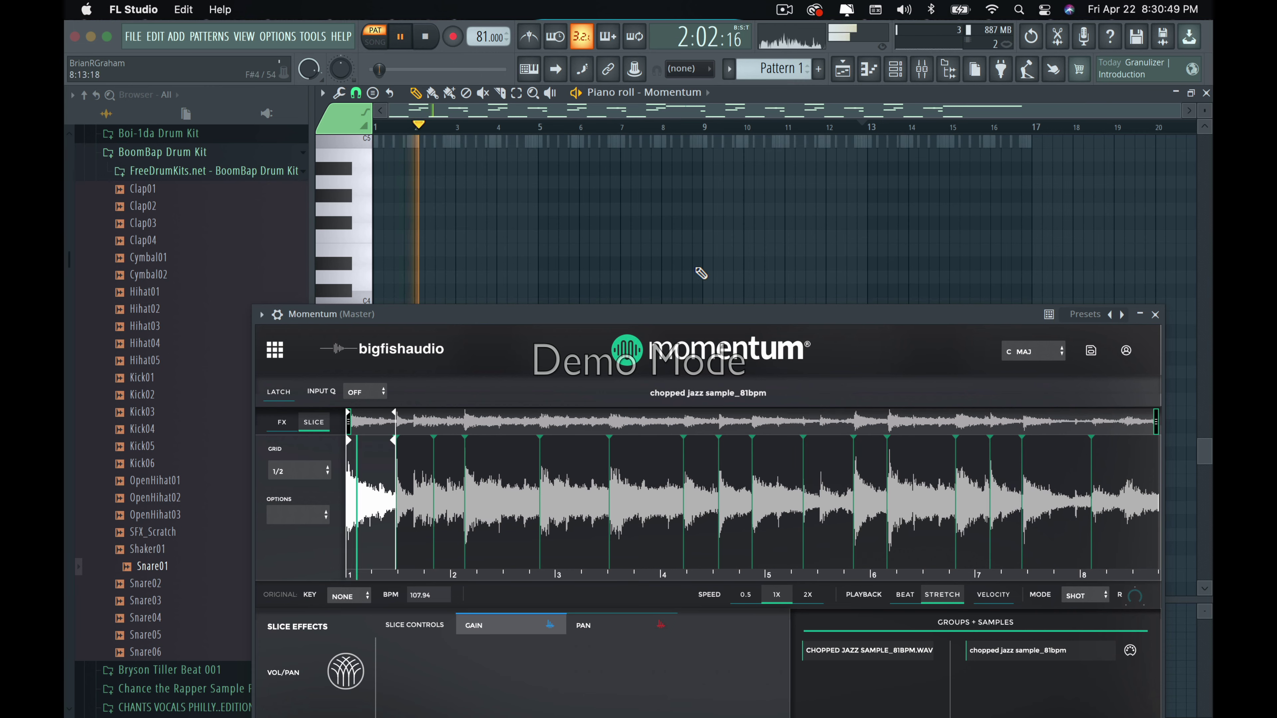
{"action": "left_click_drag", "start_coordinate": [743, 318], "coordinate": [761, 526]}
{"action": "scroll", "coordinate": [884, 276], "scroll_direction": "down", "scroll_amount": 8}
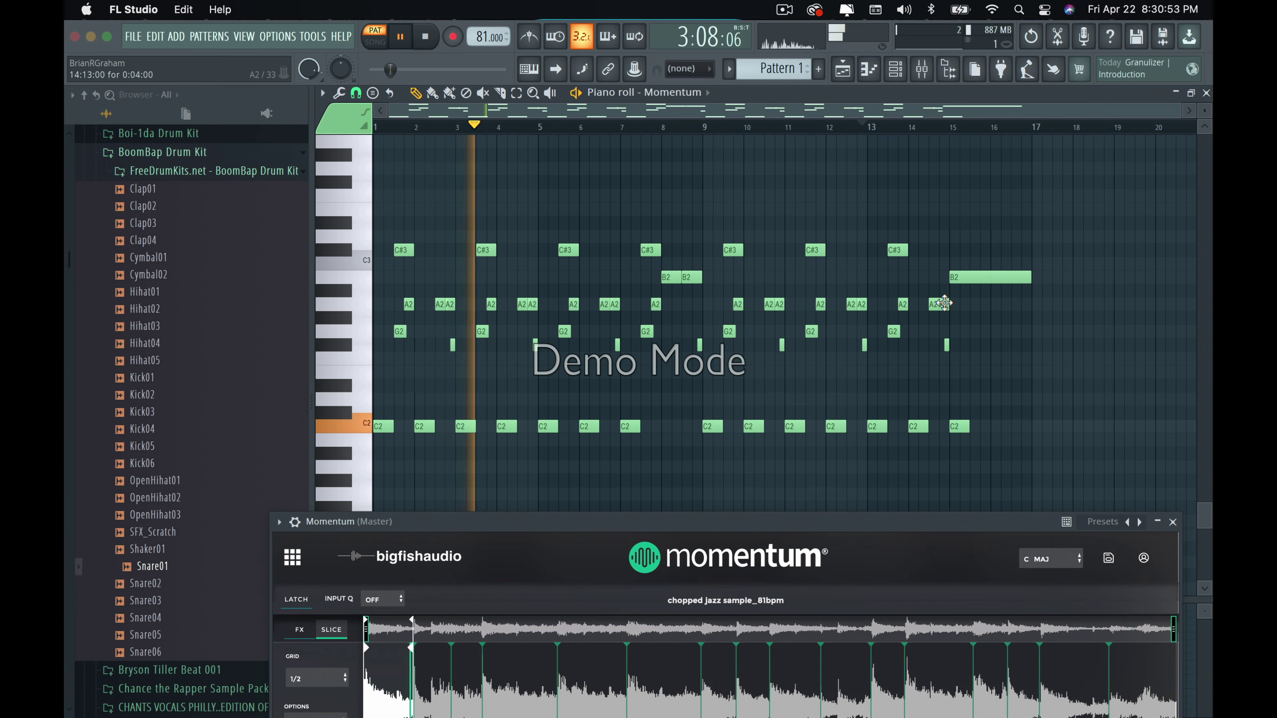
{"action": "mouse_move", "coordinate": [959, 426]}
{"action": "left_mouse_down"}
{"action": "mouse_move", "coordinate": [967, 450]}
{"action": "mouse_move", "coordinate": [969, 377]}
{"action": "left_mouse_up"}
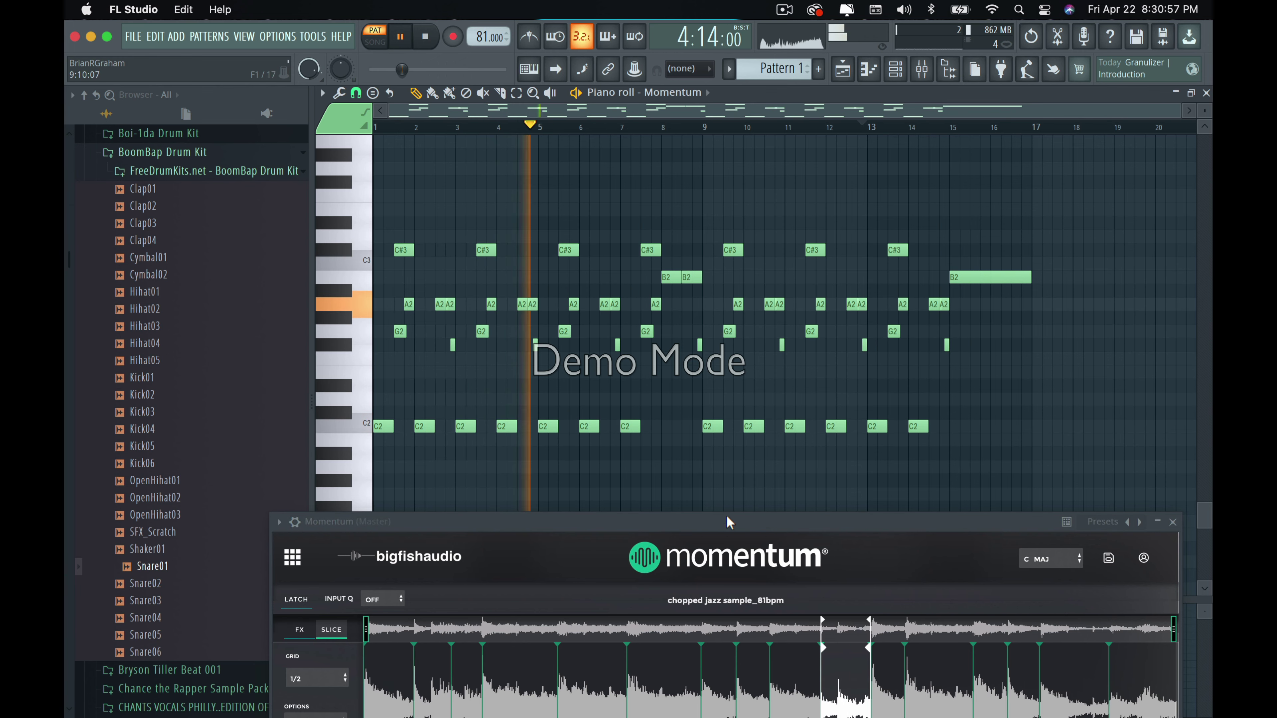
Bring the full Momentum window into view, turn on the Reverb slice effect, and show its controls with the waveform in FX view.
{"action": "left_click_drag", "start_coordinate": [727, 522], "coordinate": [731, 32]}
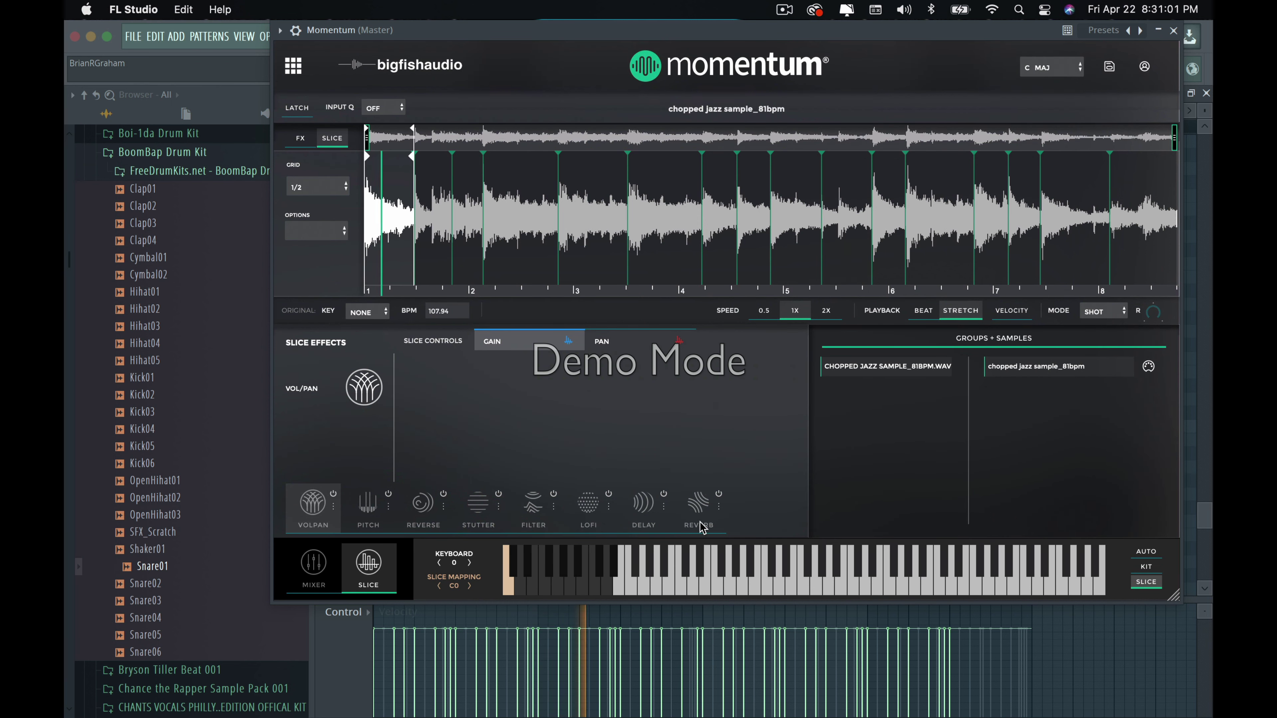
{"action": "left_click", "coordinate": [716, 505]}
{"action": "left_click", "coordinate": [711, 505]}
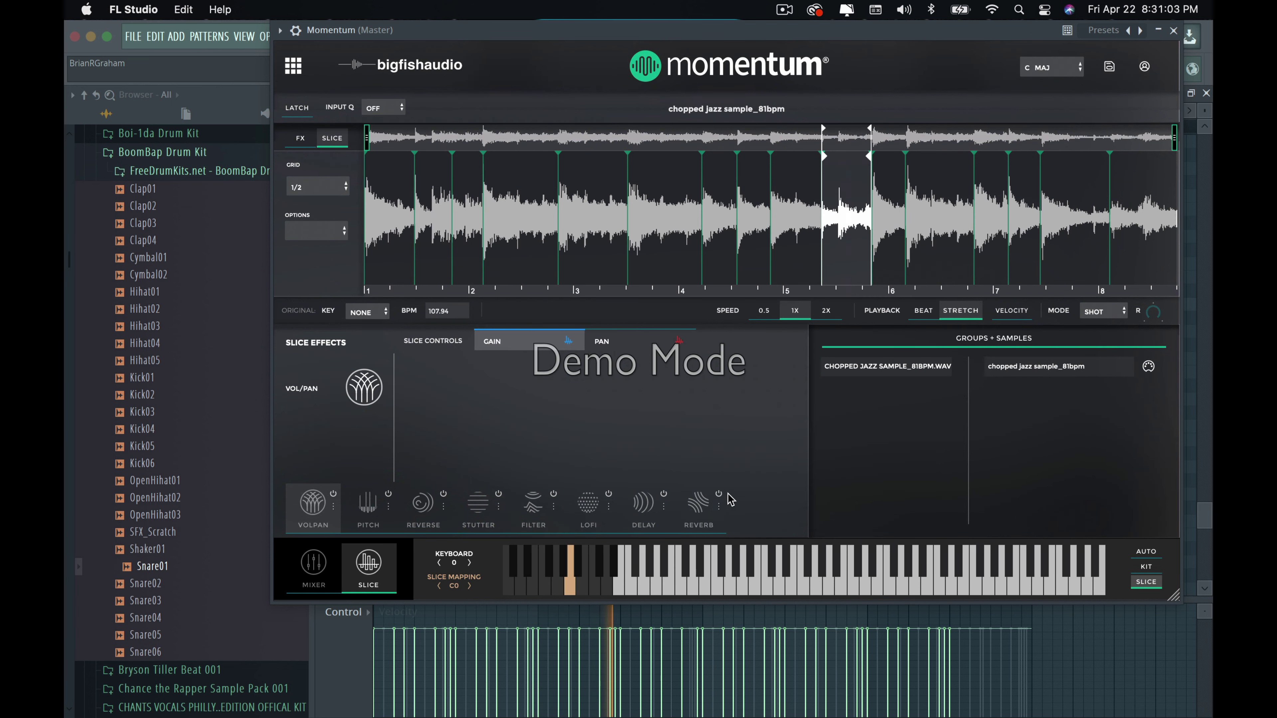
{"action": "left_click", "coordinate": [718, 494]}
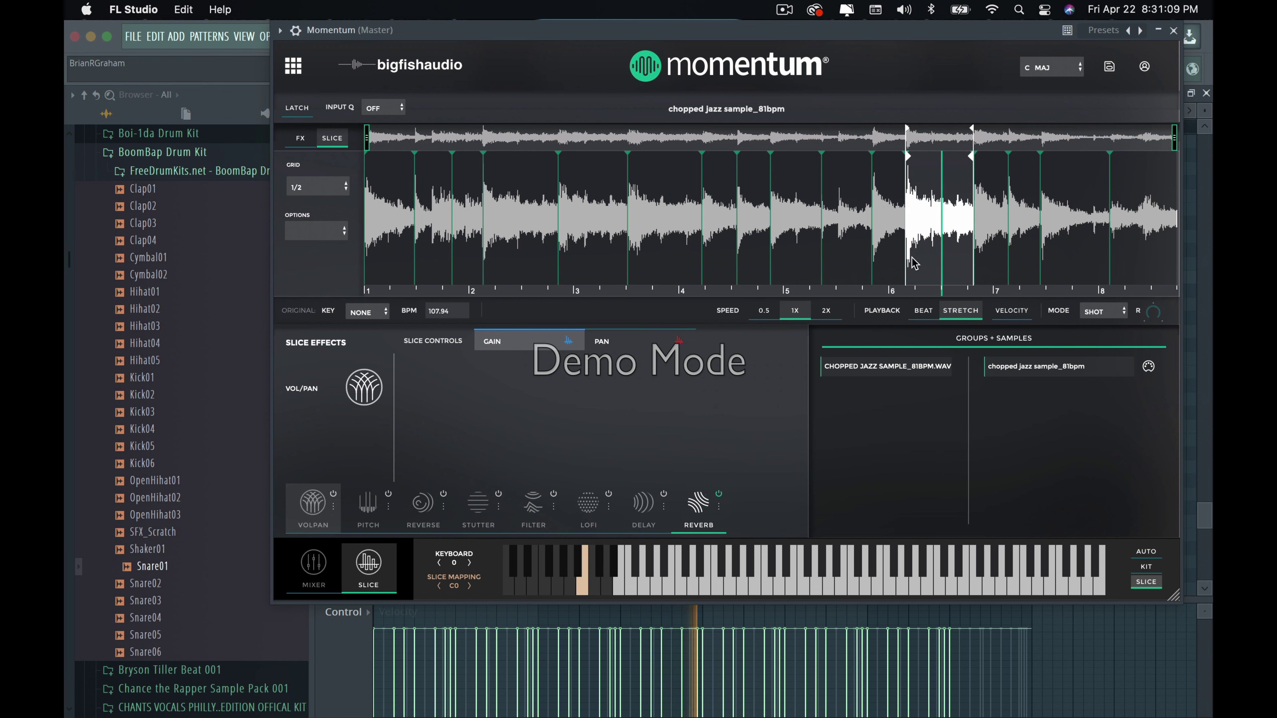
{"action": "left_click", "coordinate": [302, 138]}
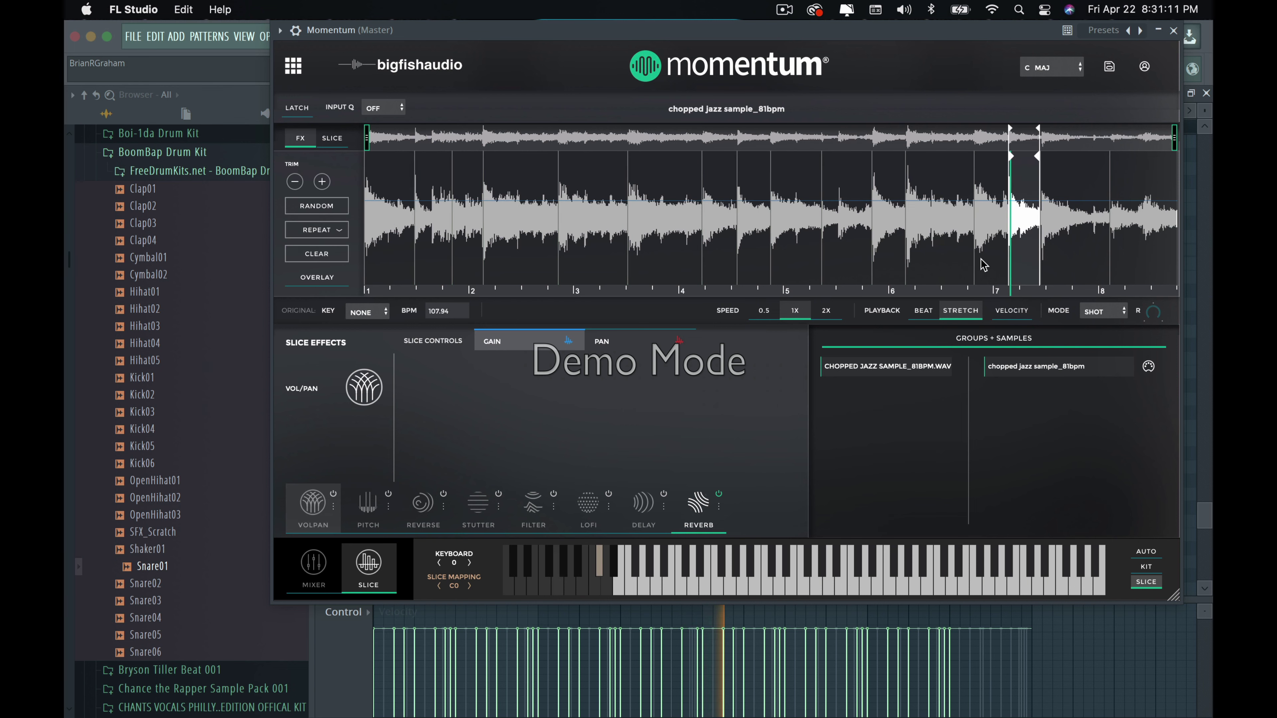
{"action": "left_click", "coordinate": [704, 500]}
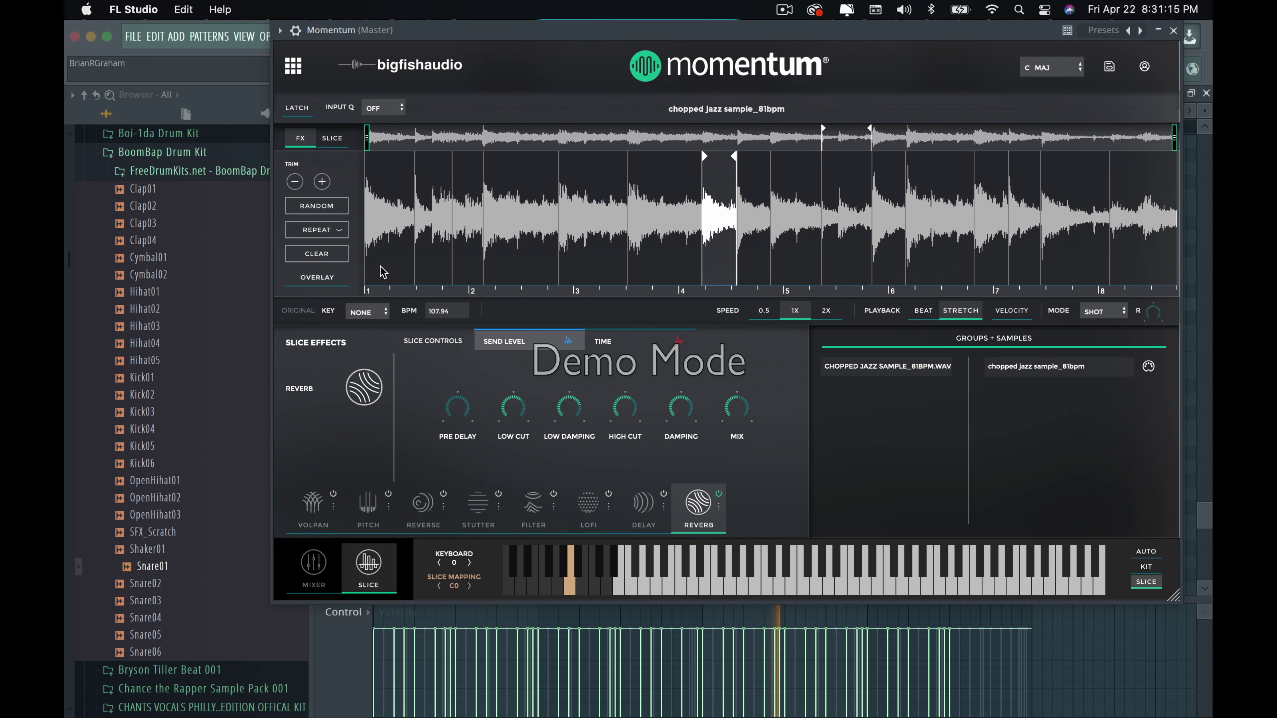
Apply Reverb send to the first slice and the slice midway between markers 5 and 6, and Lofi mix to the first slice and the one at marker 6.
{"action": "left_click", "coordinate": [382, 278]}
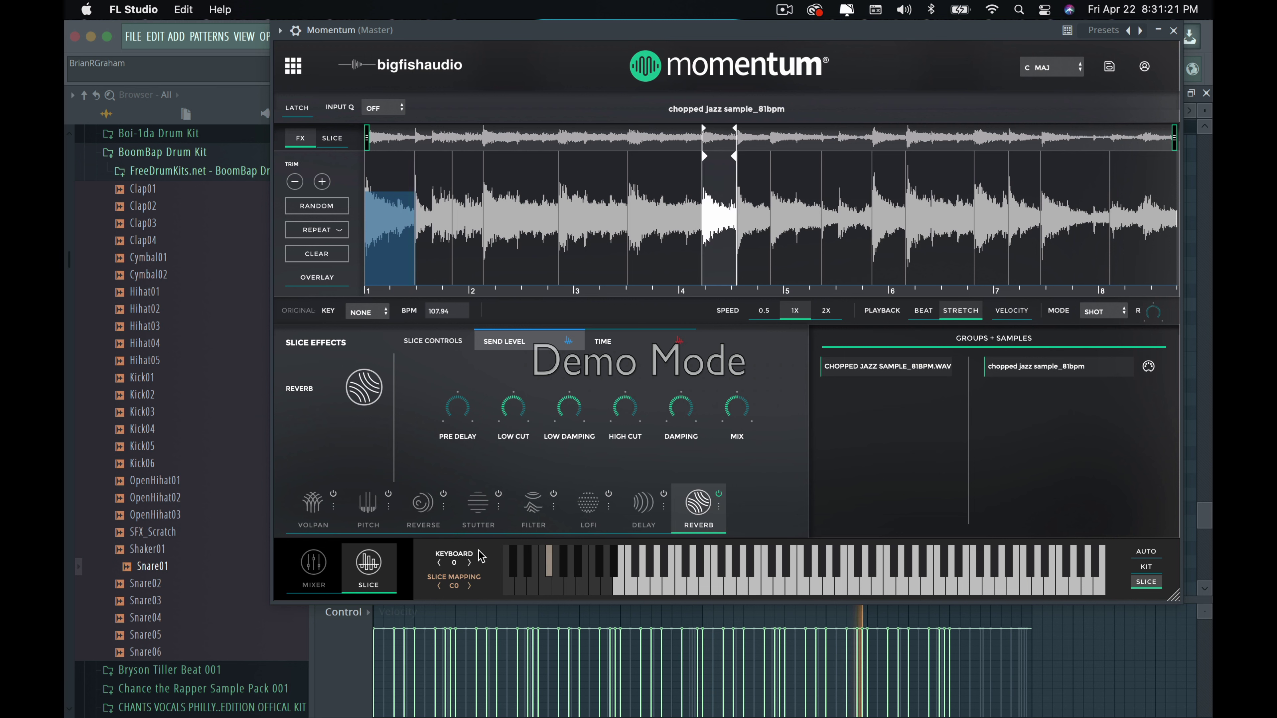
{"action": "left_click", "coordinate": [588, 502]}
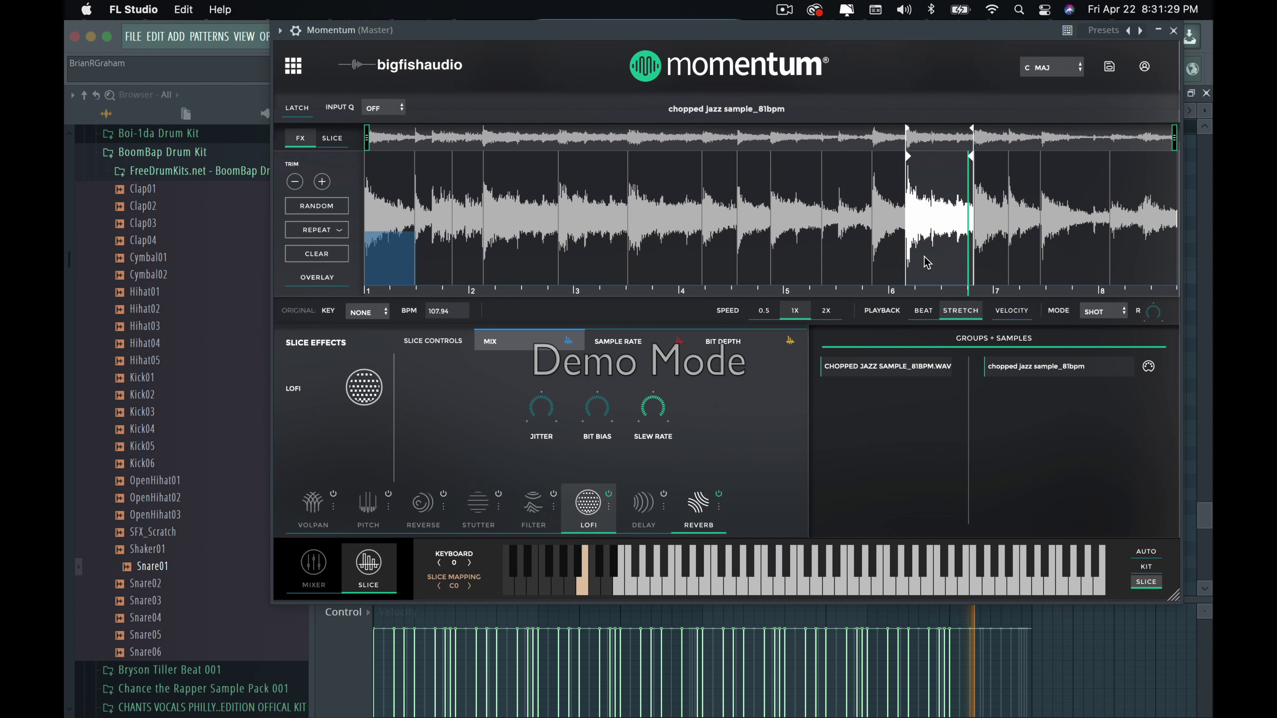
{"action": "left_click", "coordinate": [931, 270]}
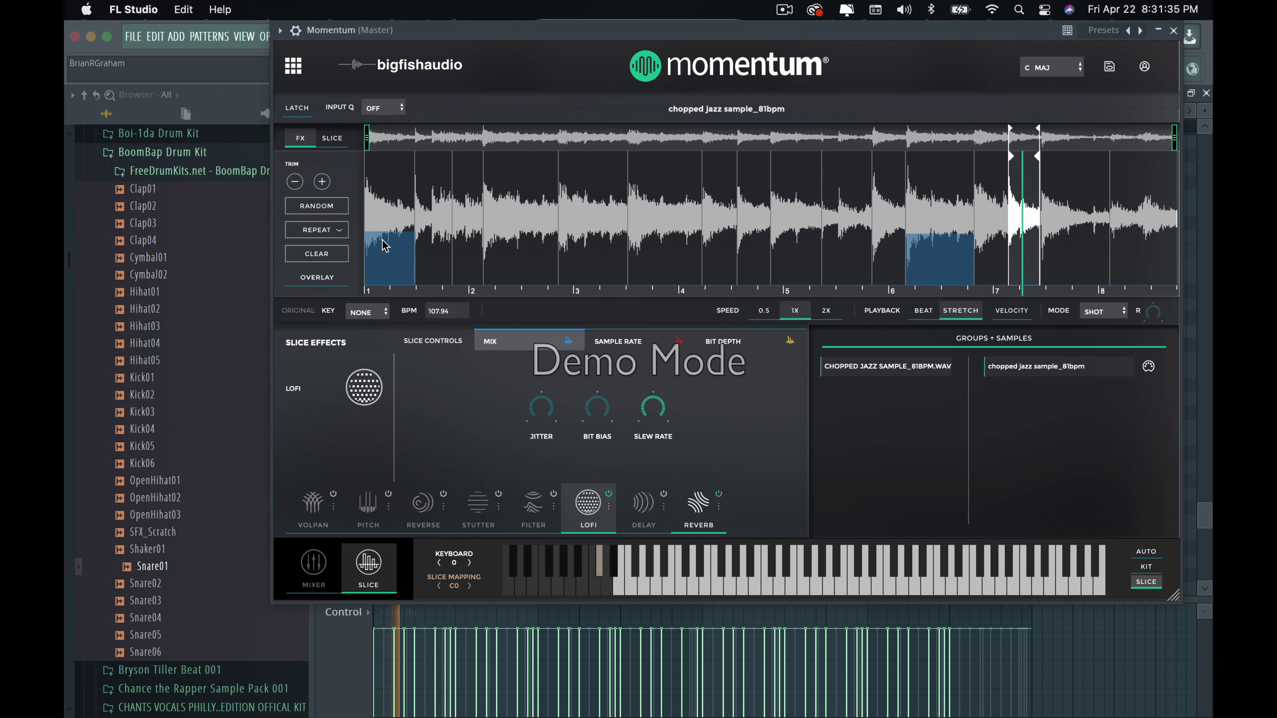
{"action": "left_click_drag", "start_coordinate": [378, 235], "coordinate": [386, 274]}
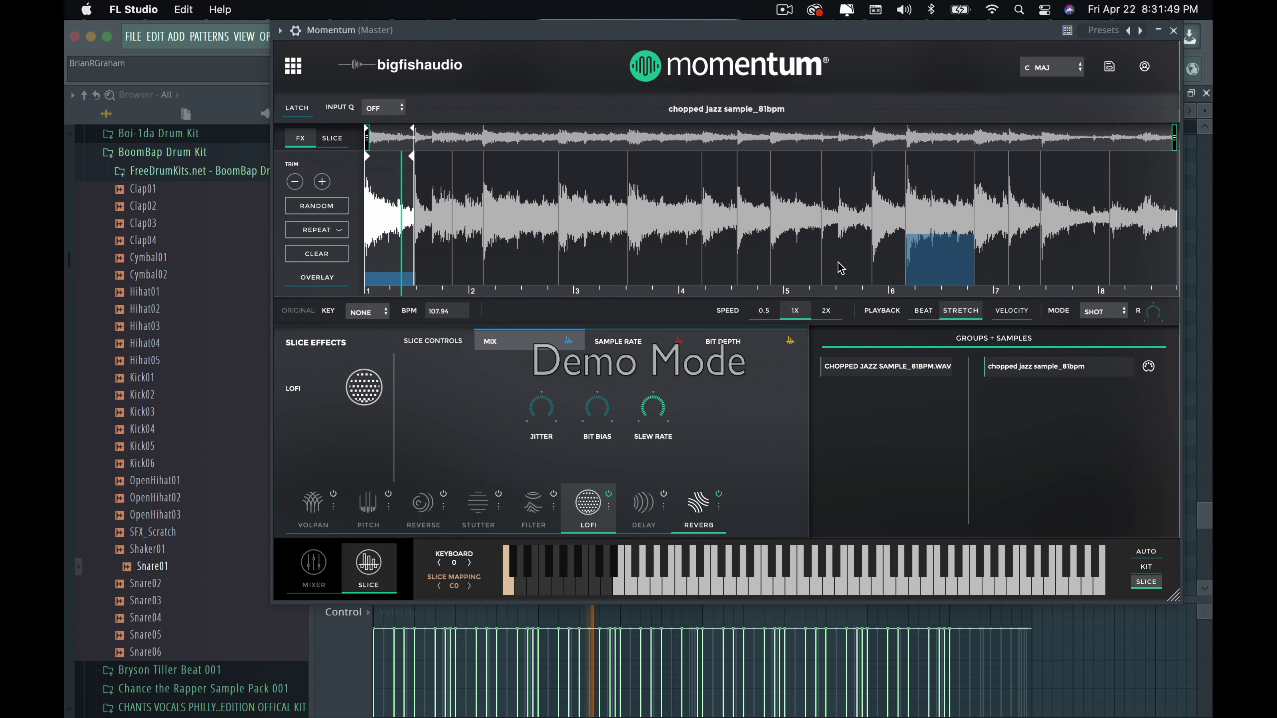
{"action": "left_click", "coordinate": [699, 505]}
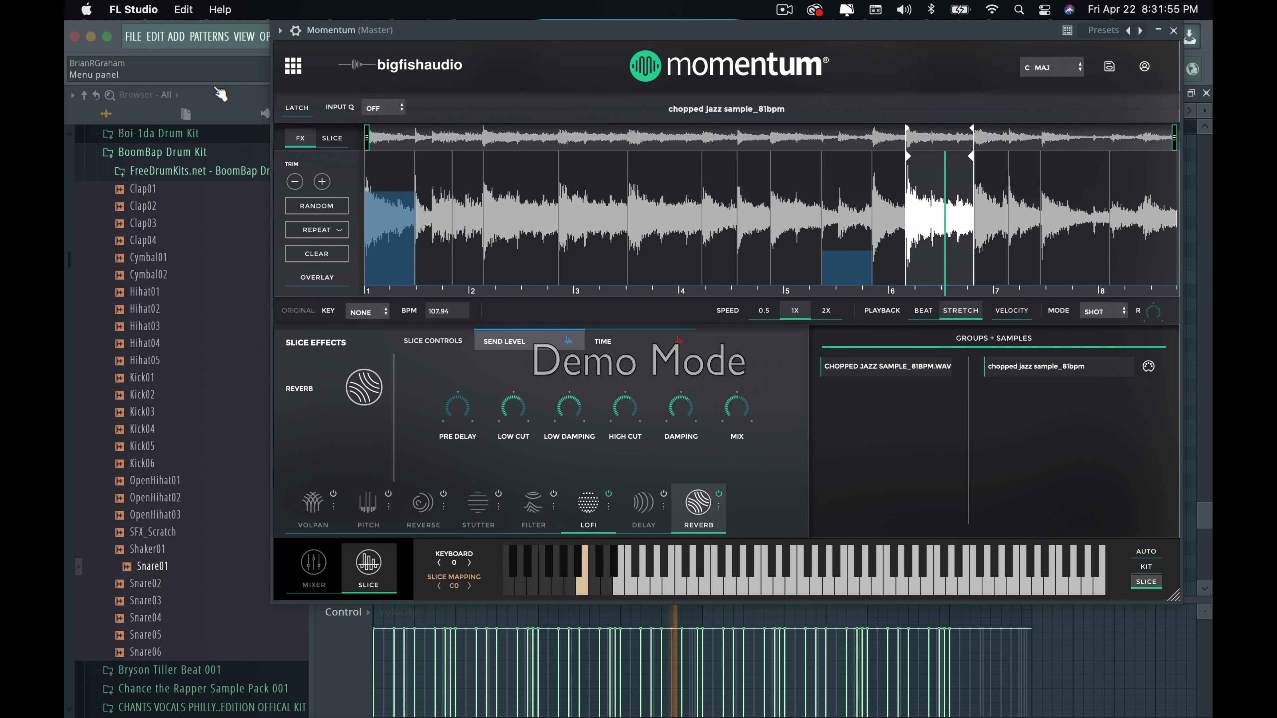
Save the project as Coolin95 in the FL Studio Files folder.
{"action": "left_click", "coordinate": [134, 36]}
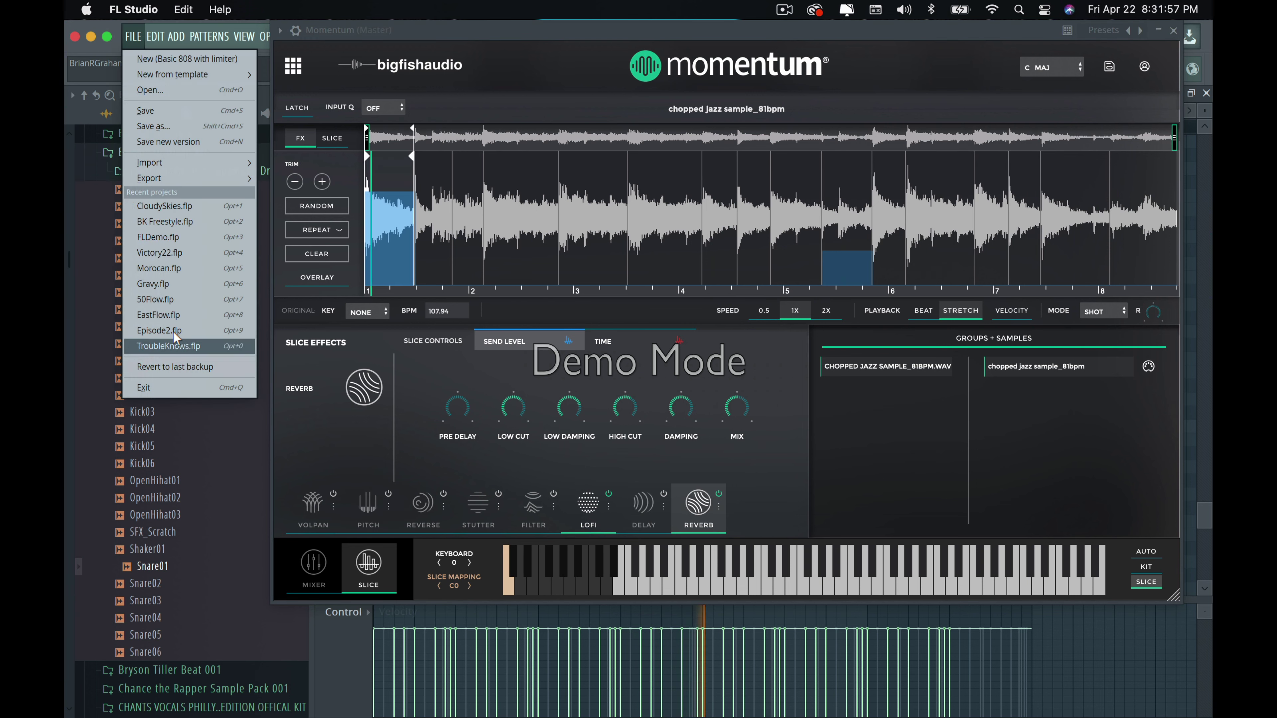
{"action": "left_click", "coordinate": [152, 126]}
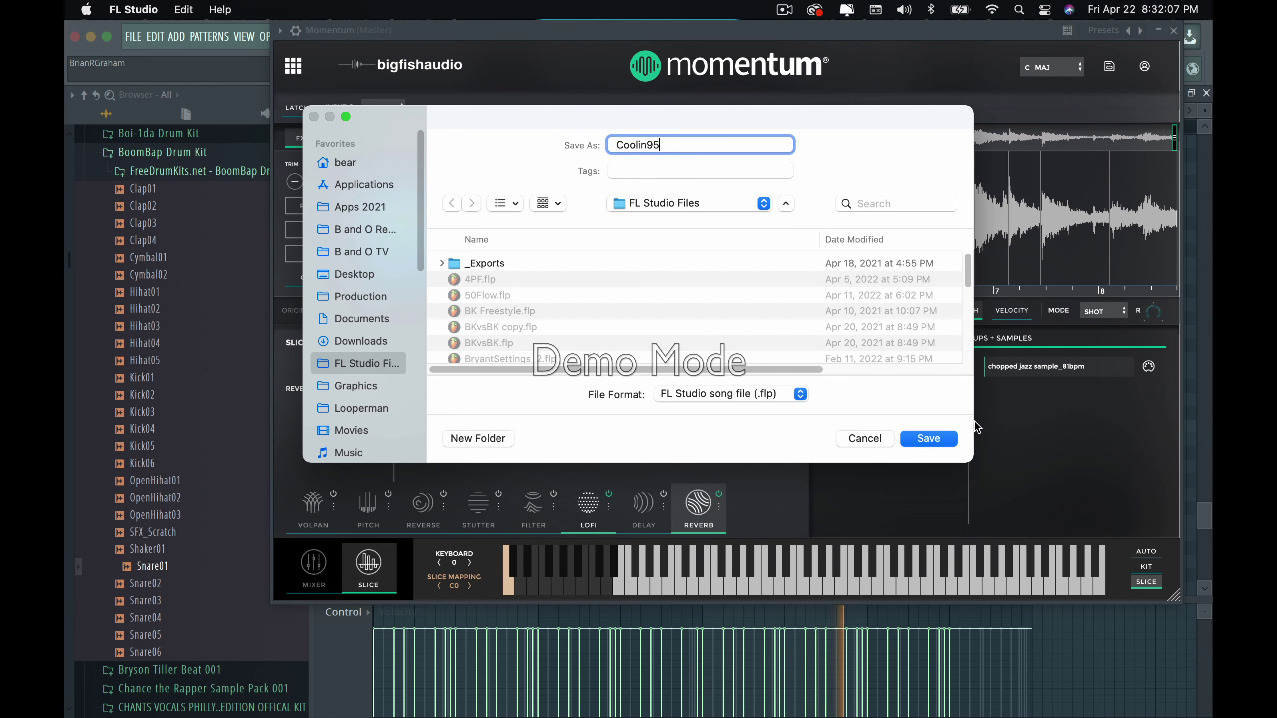
{"action": "left_click", "coordinate": [928, 438]}
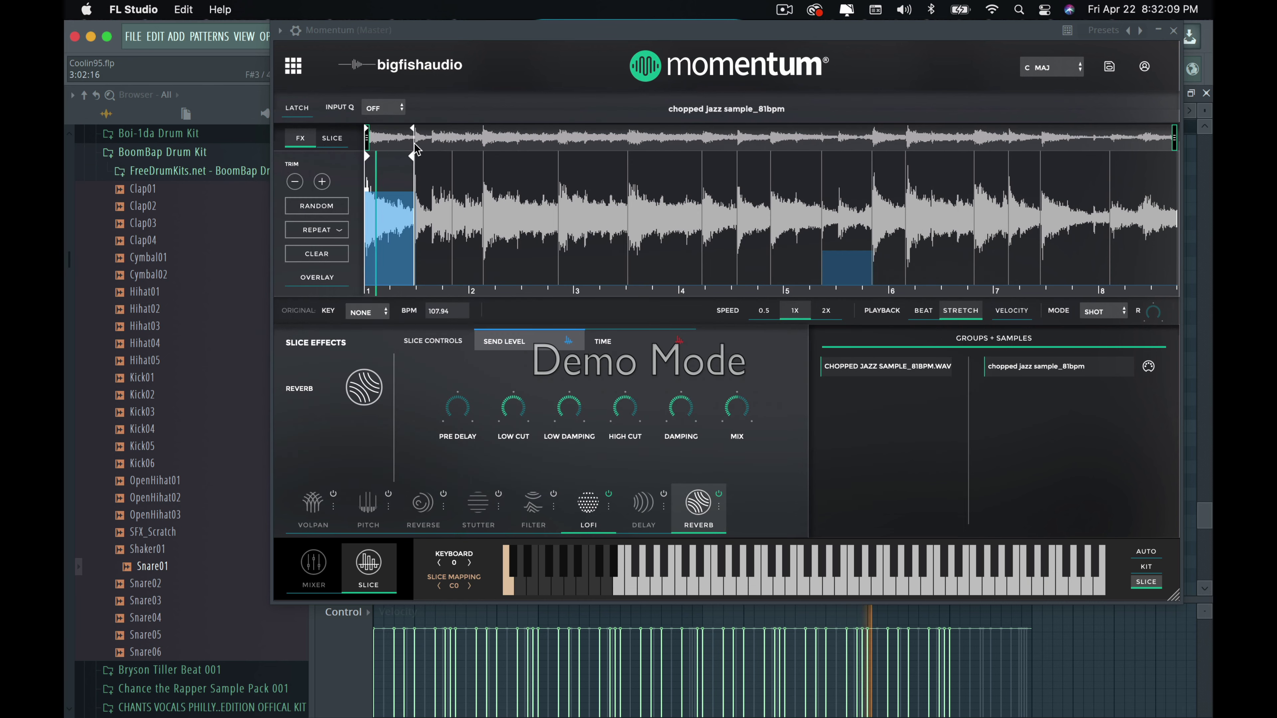
Move the Momentum window down off the piano roll and close it.
{"action": "left_click_drag", "start_coordinate": [406, 34], "coordinate": [371, 265]}
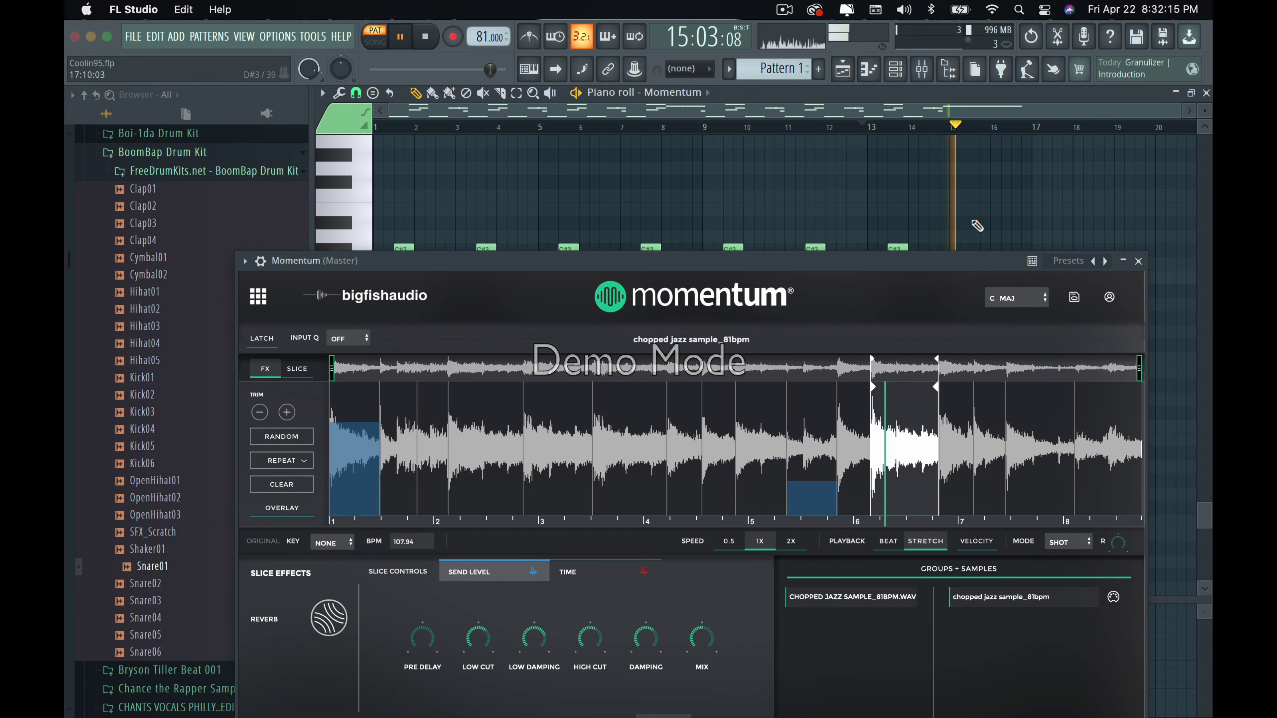
{"action": "mouse_move", "coordinate": [708, 262]}
{"action": "left_mouse_down"}
{"action": "mouse_move", "coordinate": [707, 64]}
{"action": "mouse_move", "coordinate": [707, 286]}
{"action": "left_mouse_up"}
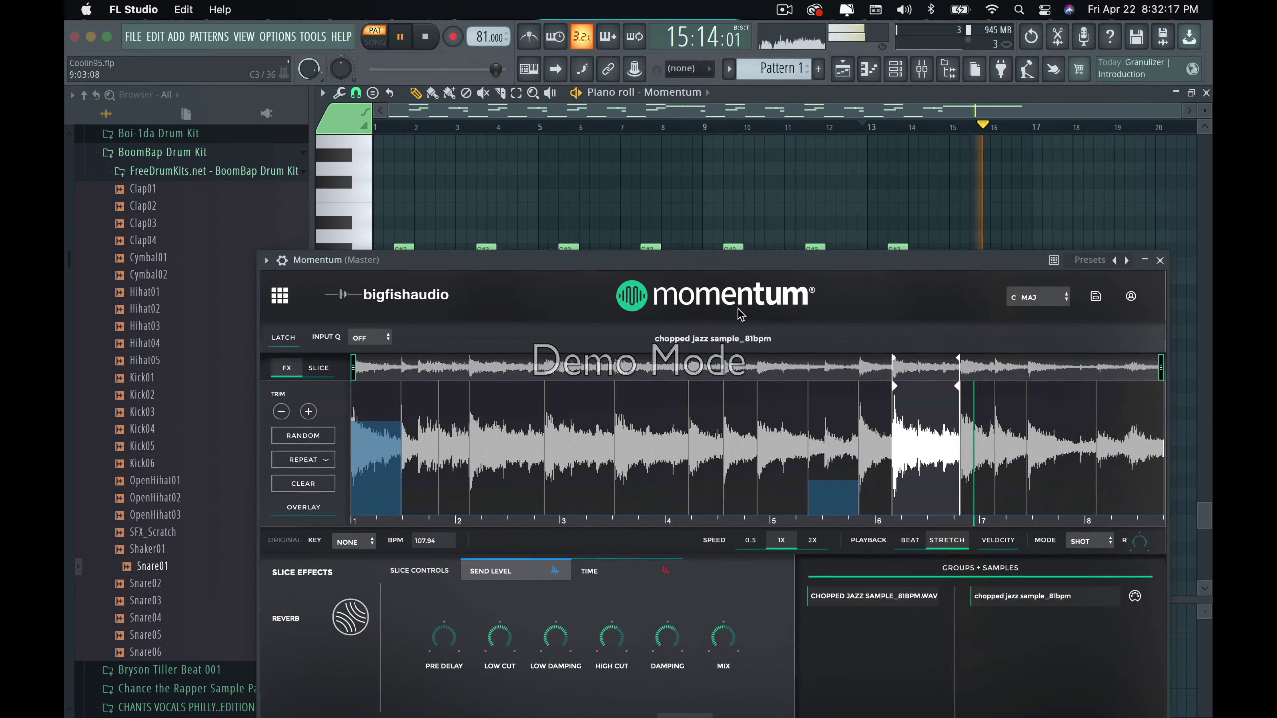
{"action": "key", "text": "Escape"}
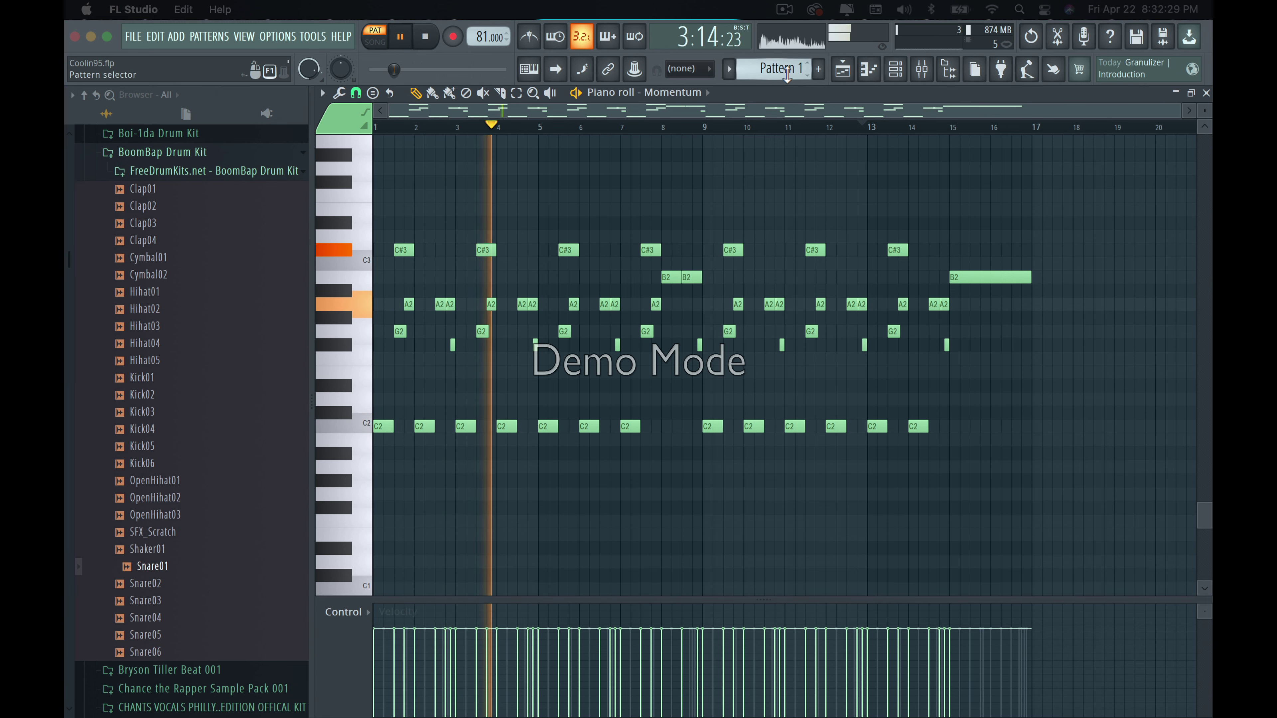
{"action": "left_click", "coordinate": [671, 93]}
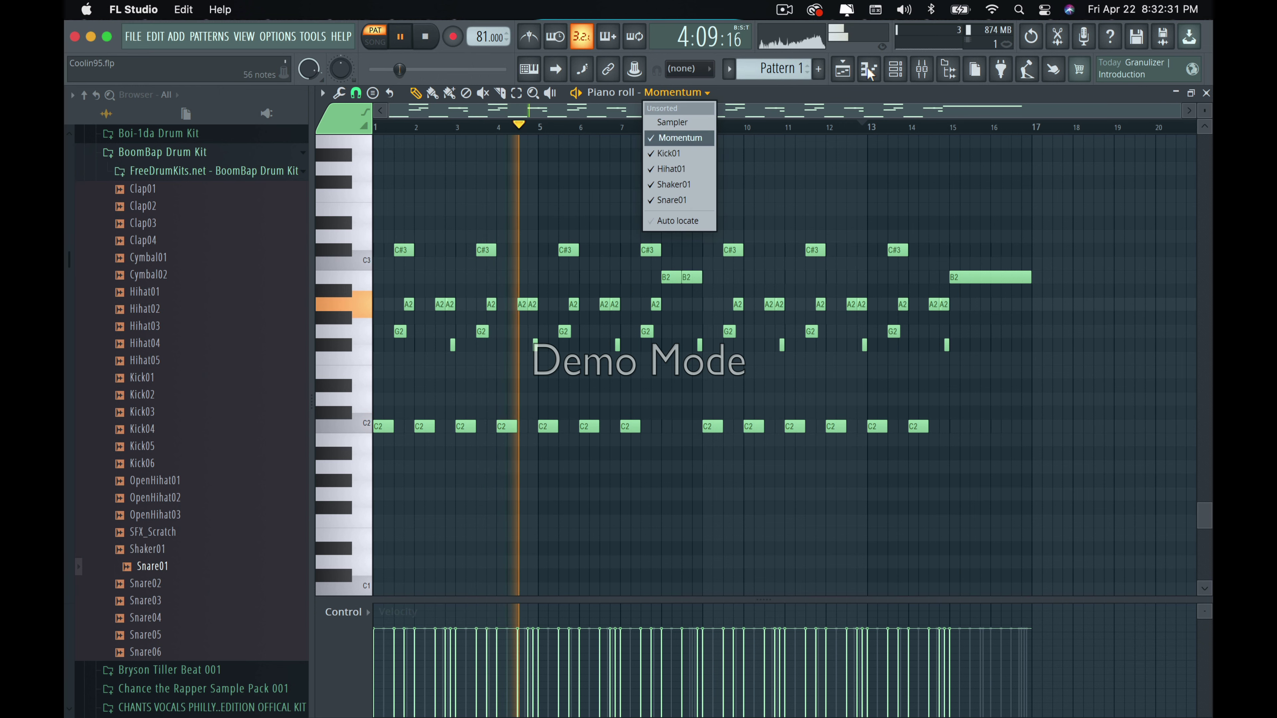
{"action": "left_click", "coordinate": [893, 72]}
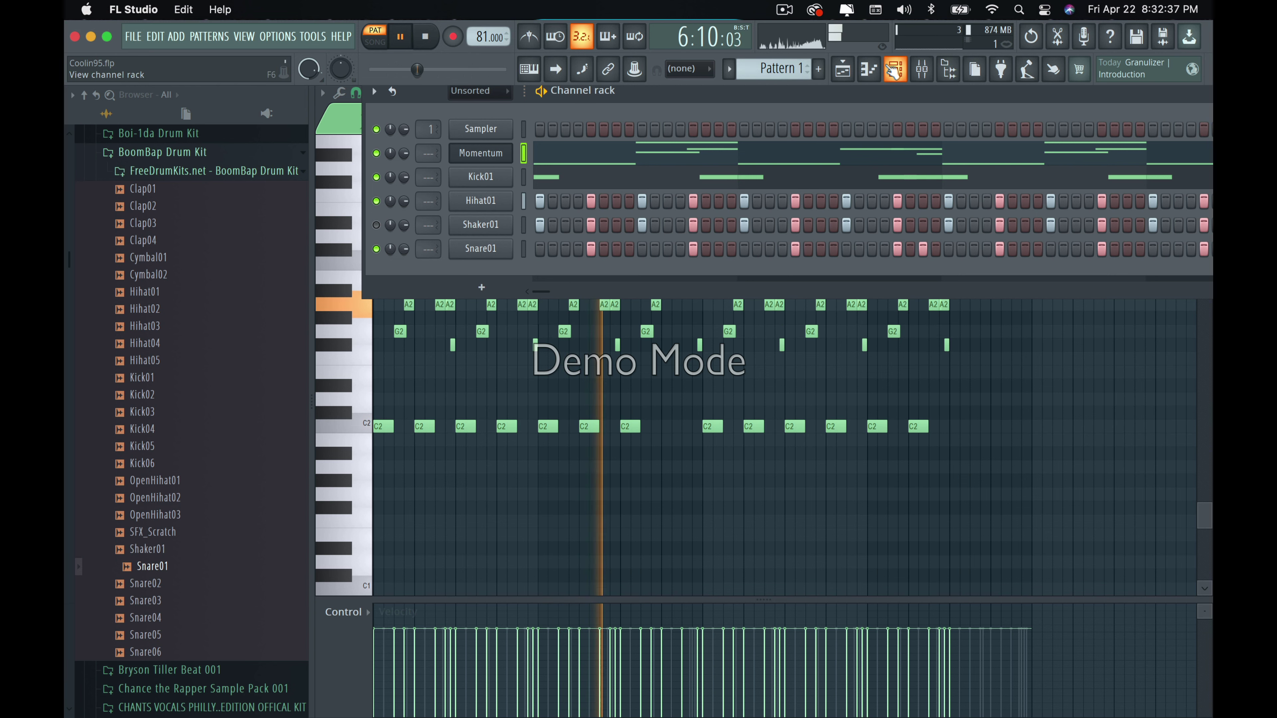
{"action": "key", "text": "F6"}
Rename Pattern 1 as Loop.
{"action": "left_click", "coordinate": [774, 75]}
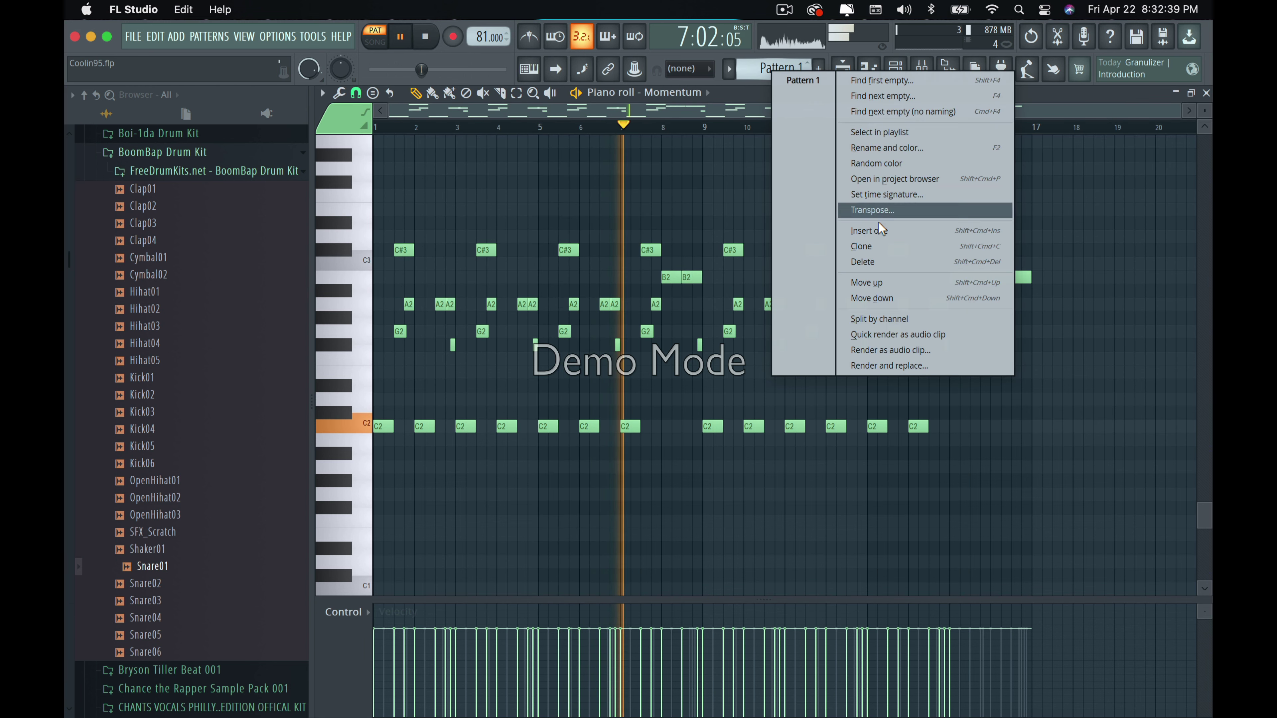
{"action": "left_click", "coordinate": [943, 151]}
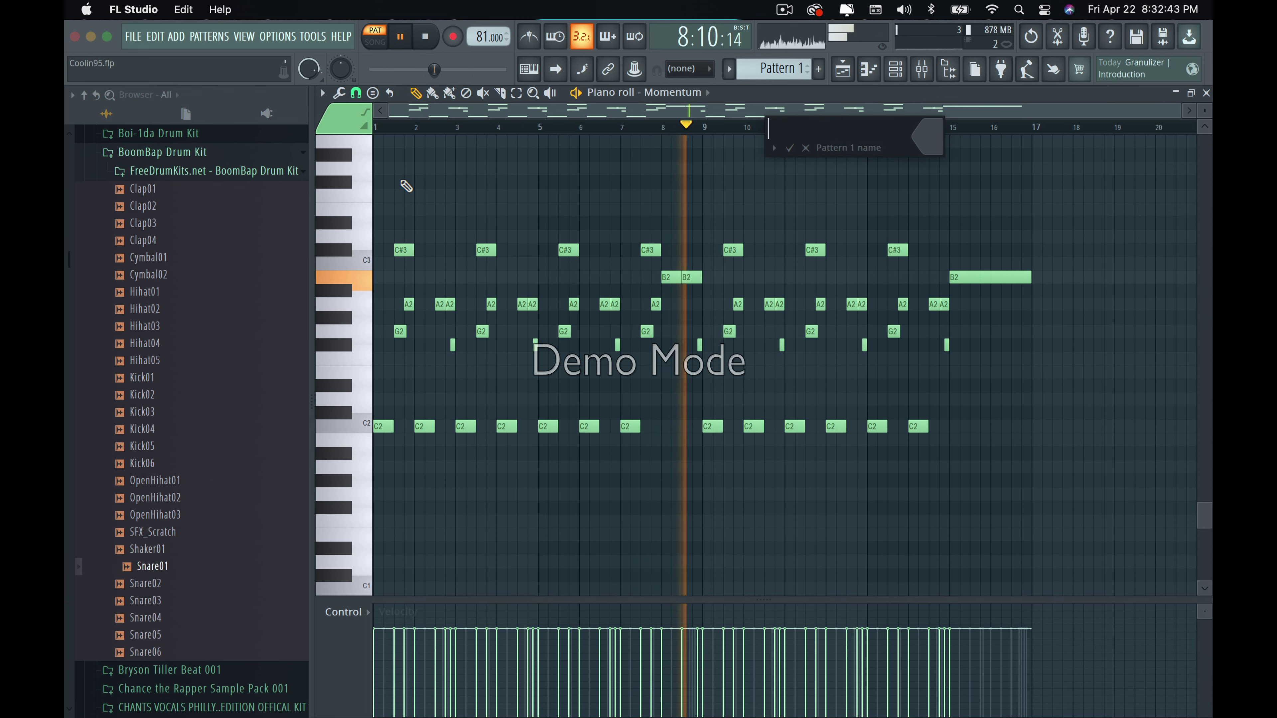
{"action": "type", "text": "Loop"}
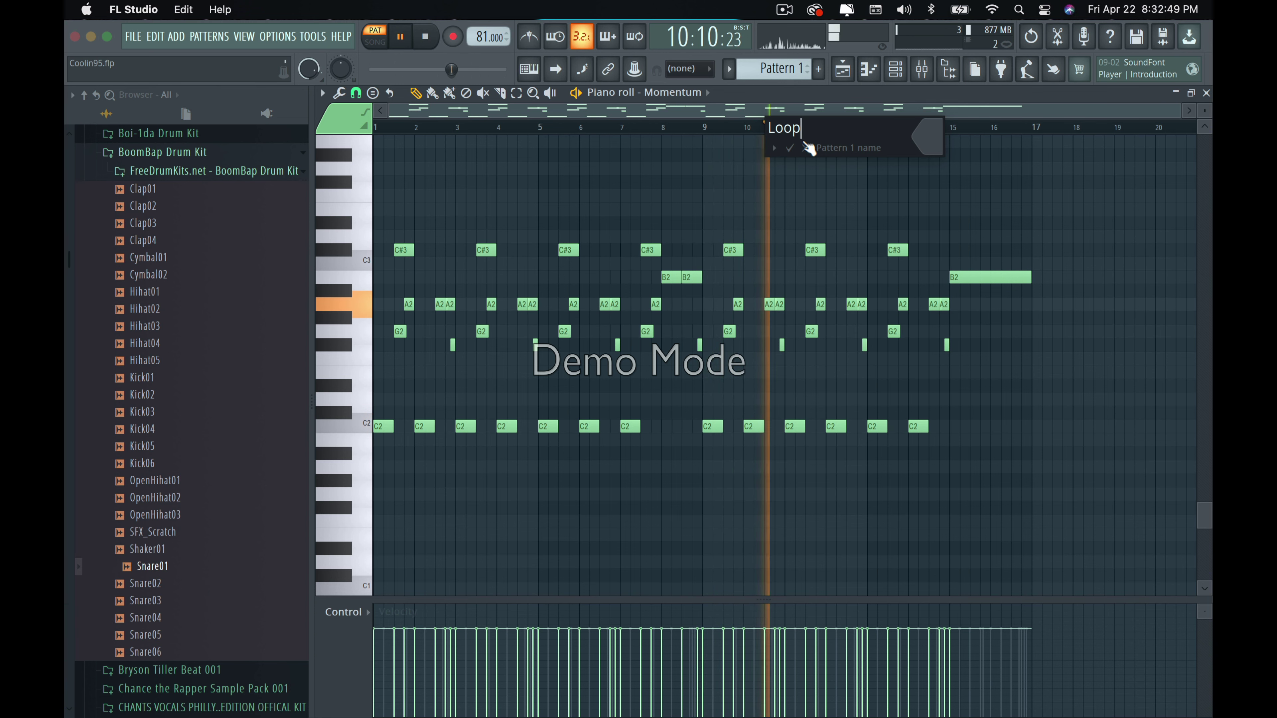
{"action": "left_click", "coordinate": [790, 147]}
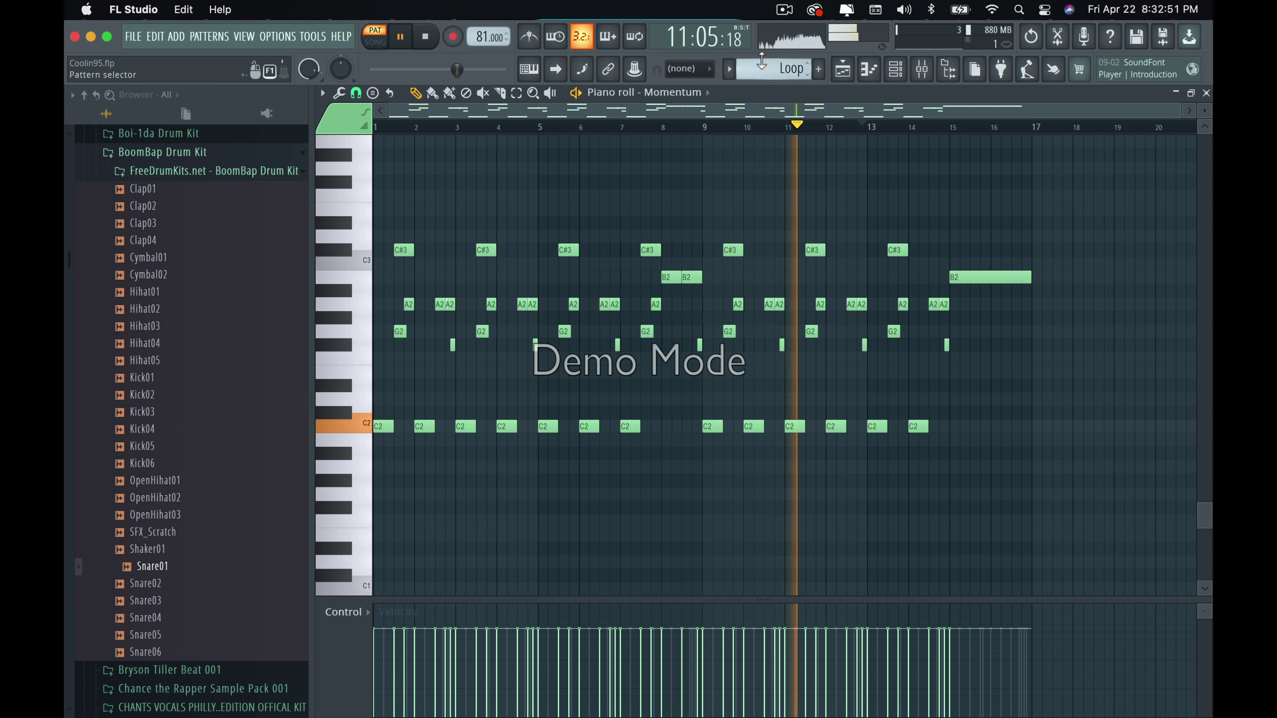
Clone the Loop pattern and show the channel rack for the copy.
{"action": "right_click", "coordinate": [780, 71]}
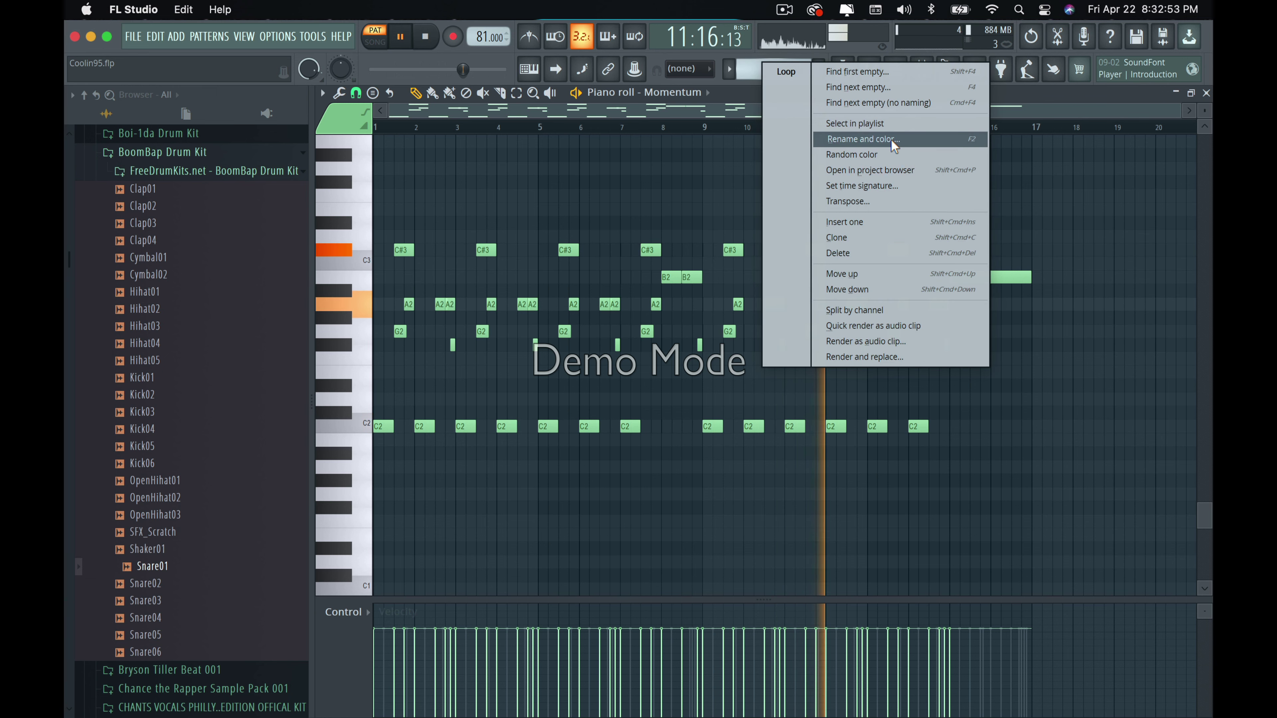
{"action": "left_click", "coordinate": [947, 238]}
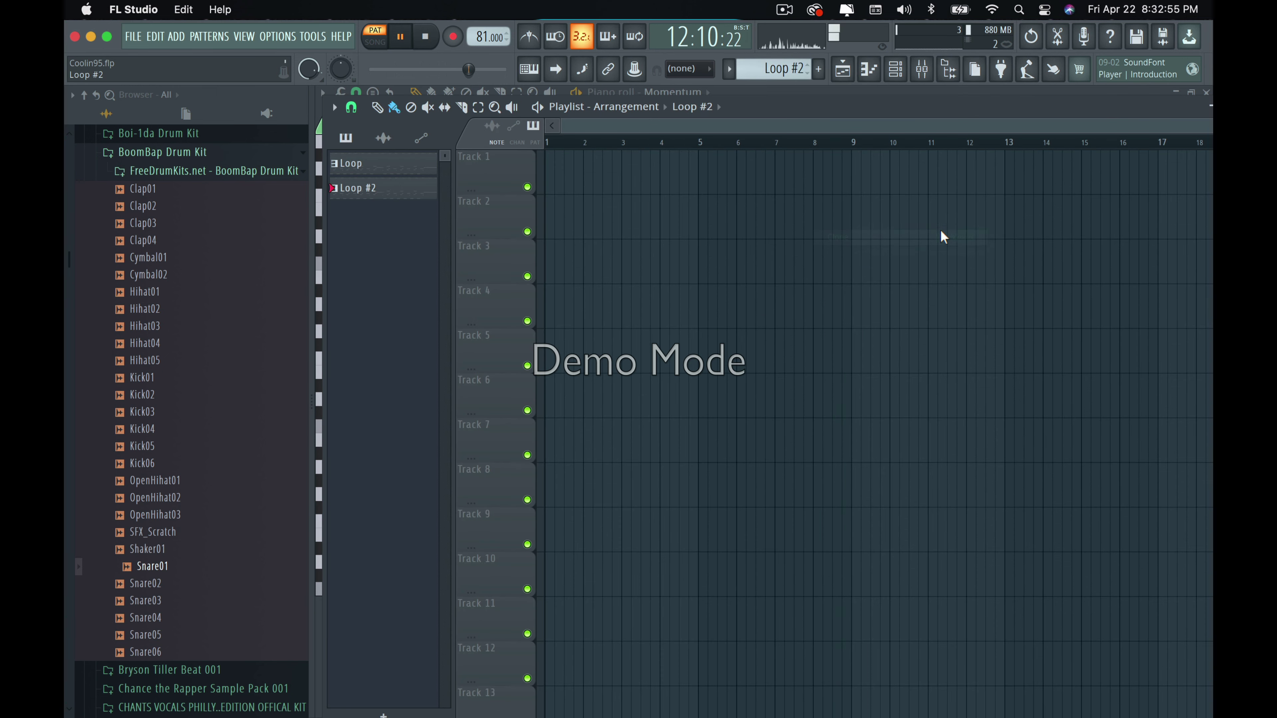
{"action": "left_click", "coordinate": [897, 79]}
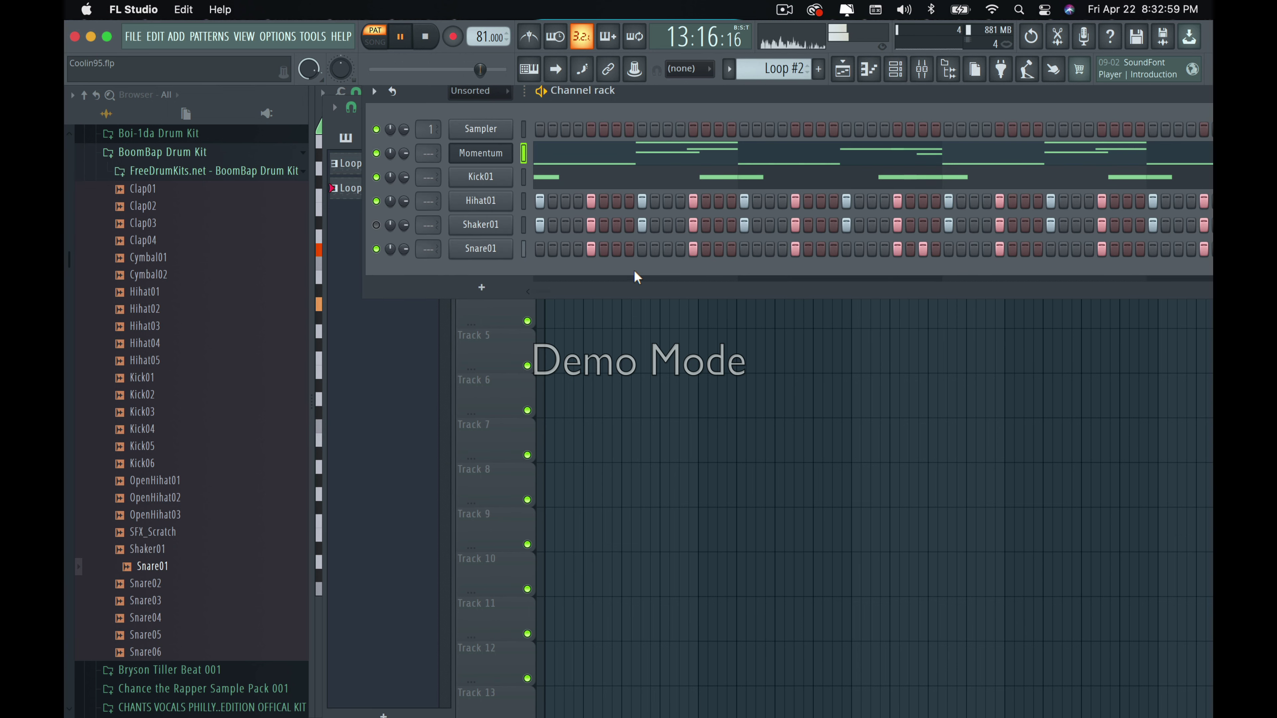
Rename the cloned pattern as Sample and give it the Sea Green color #28763D.
{"action": "left_click", "coordinate": [784, 70]}
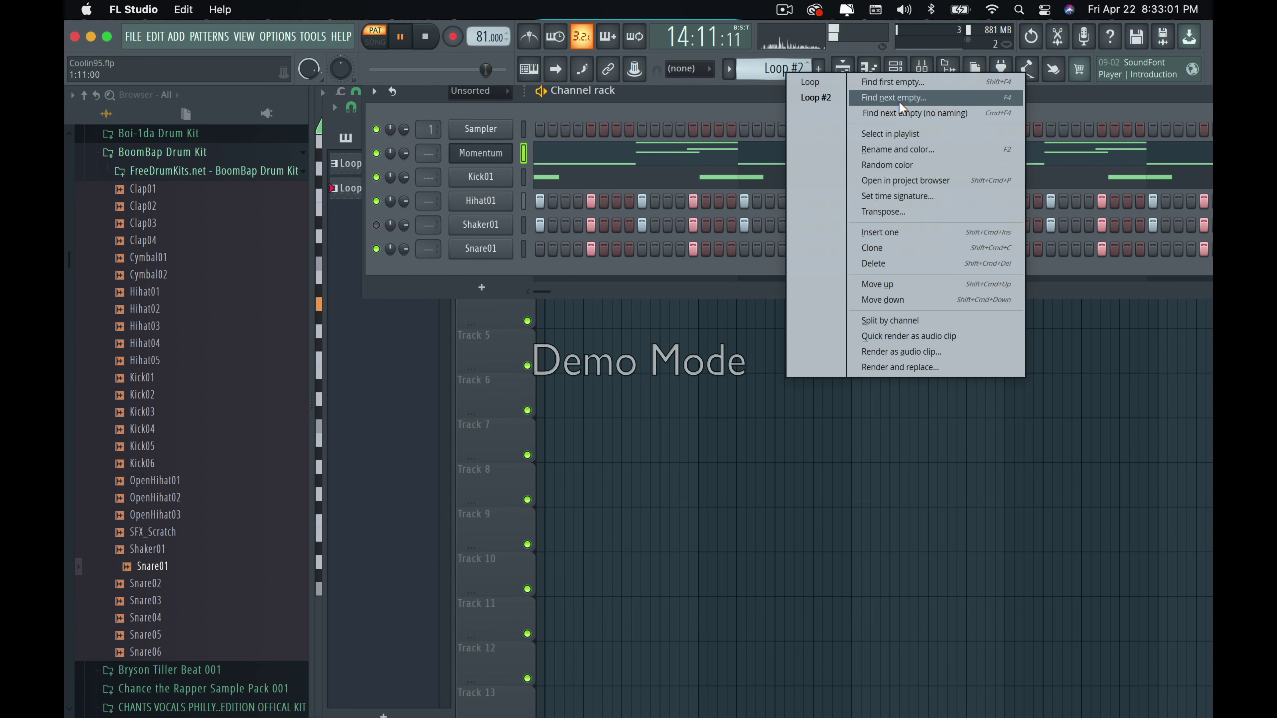
{"action": "left_click", "coordinate": [948, 150]}
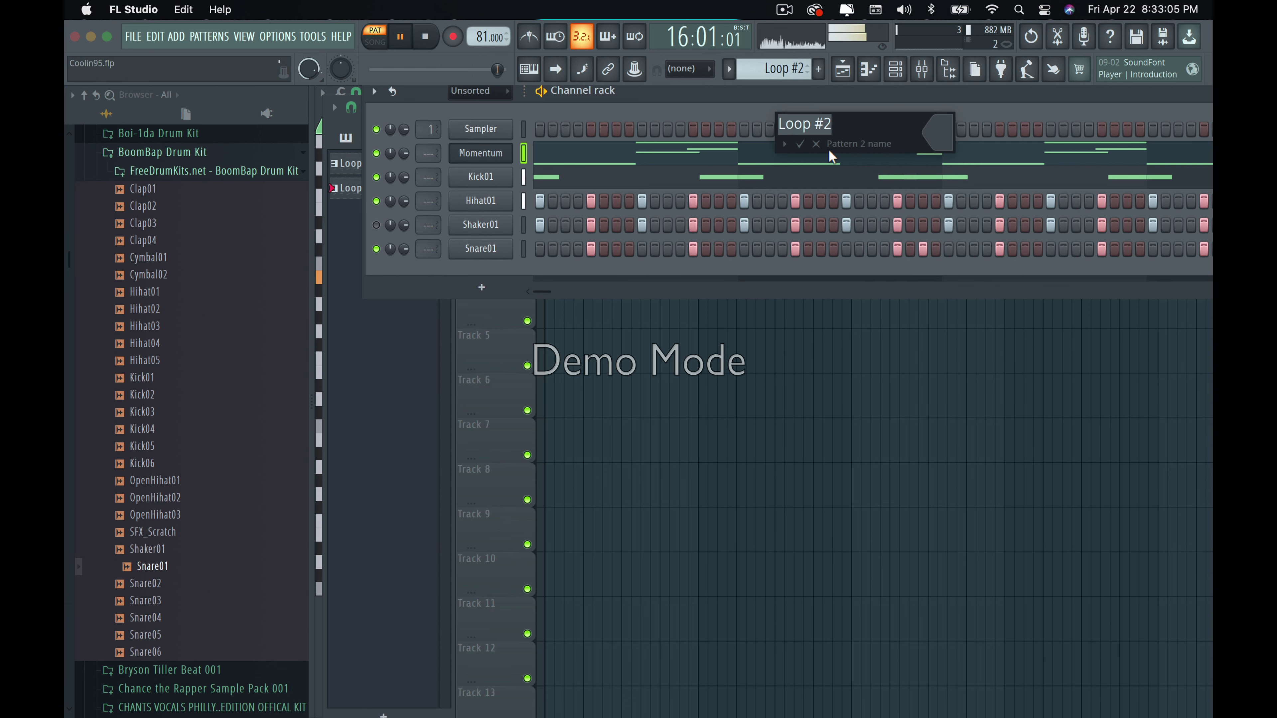
{"action": "type", "text": "Sample"}
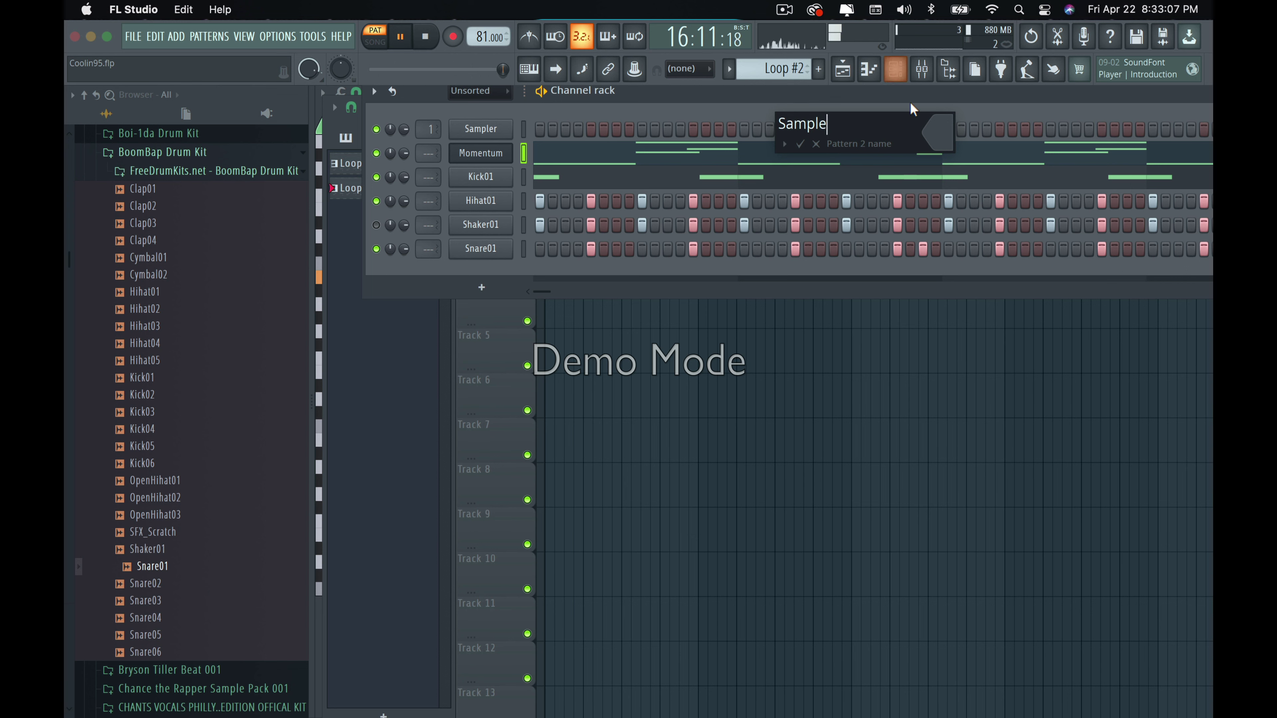
{"action": "left_click", "coordinate": [947, 142]}
{"action": "left_click", "coordinate": [1087, 309]}
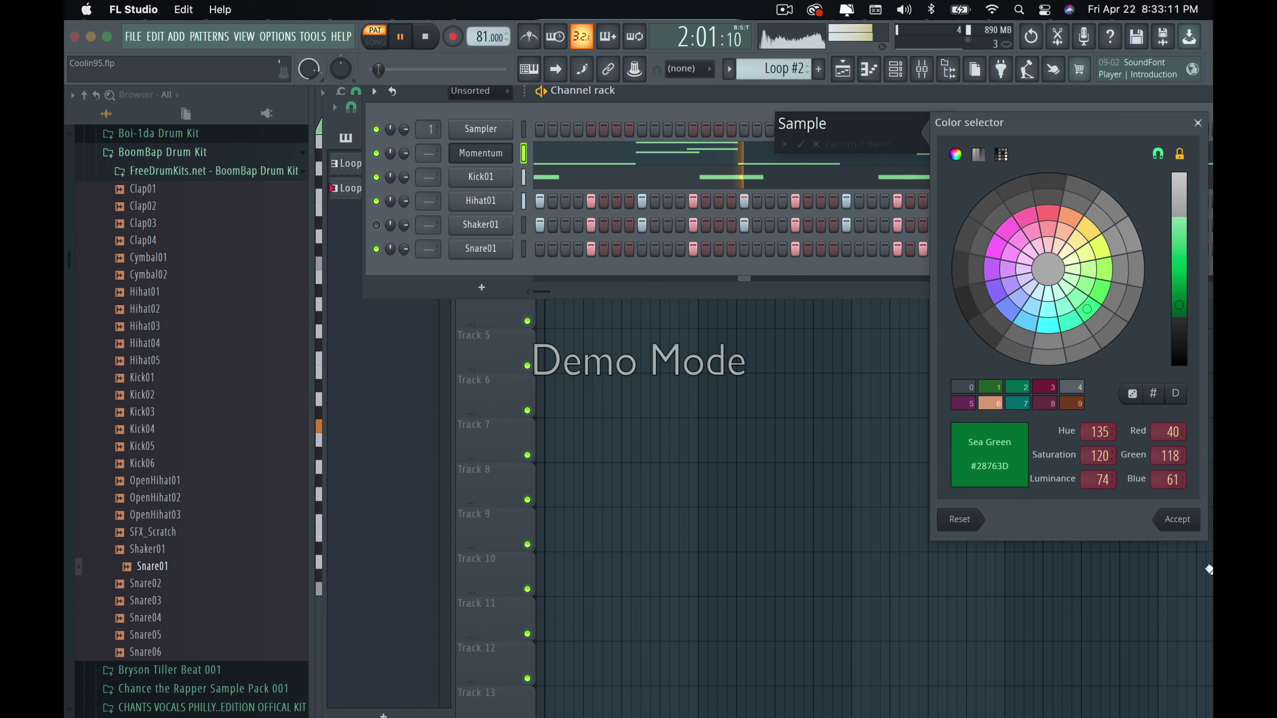
{"action": "left_click", "coordinate": [1177, 519]}
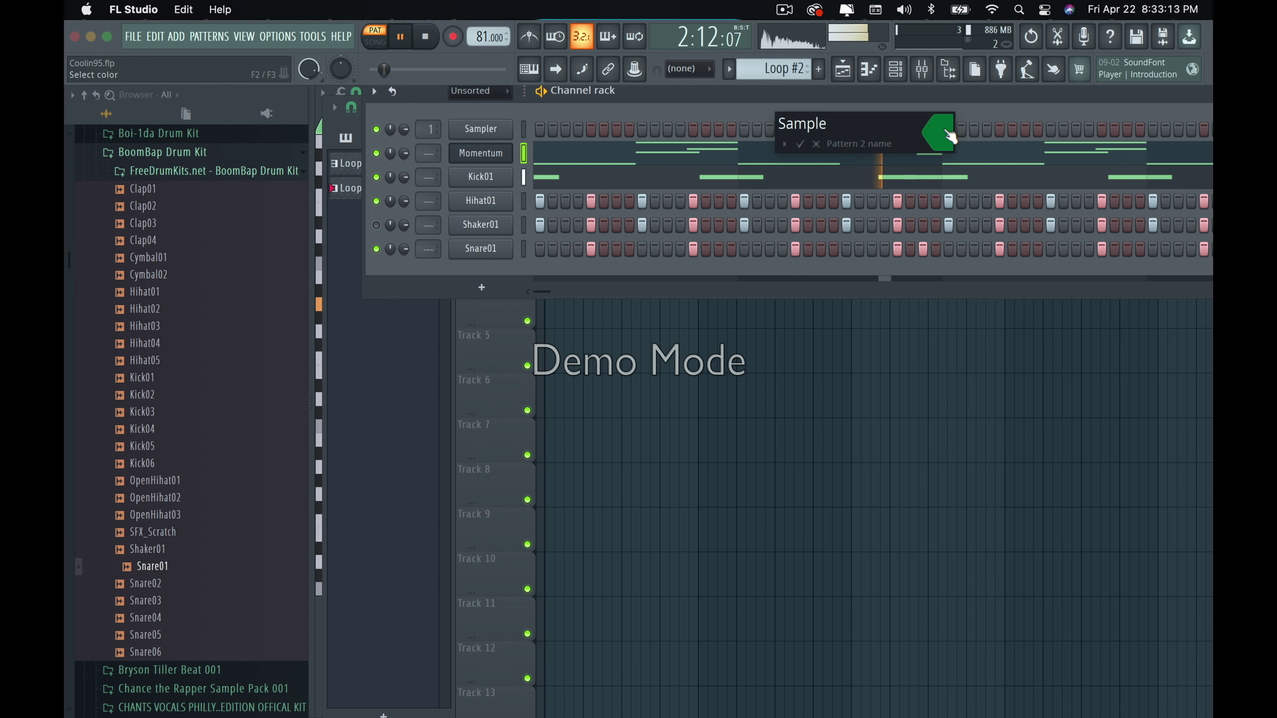
{"action": "left_click", "coordinate": [808, 151]}
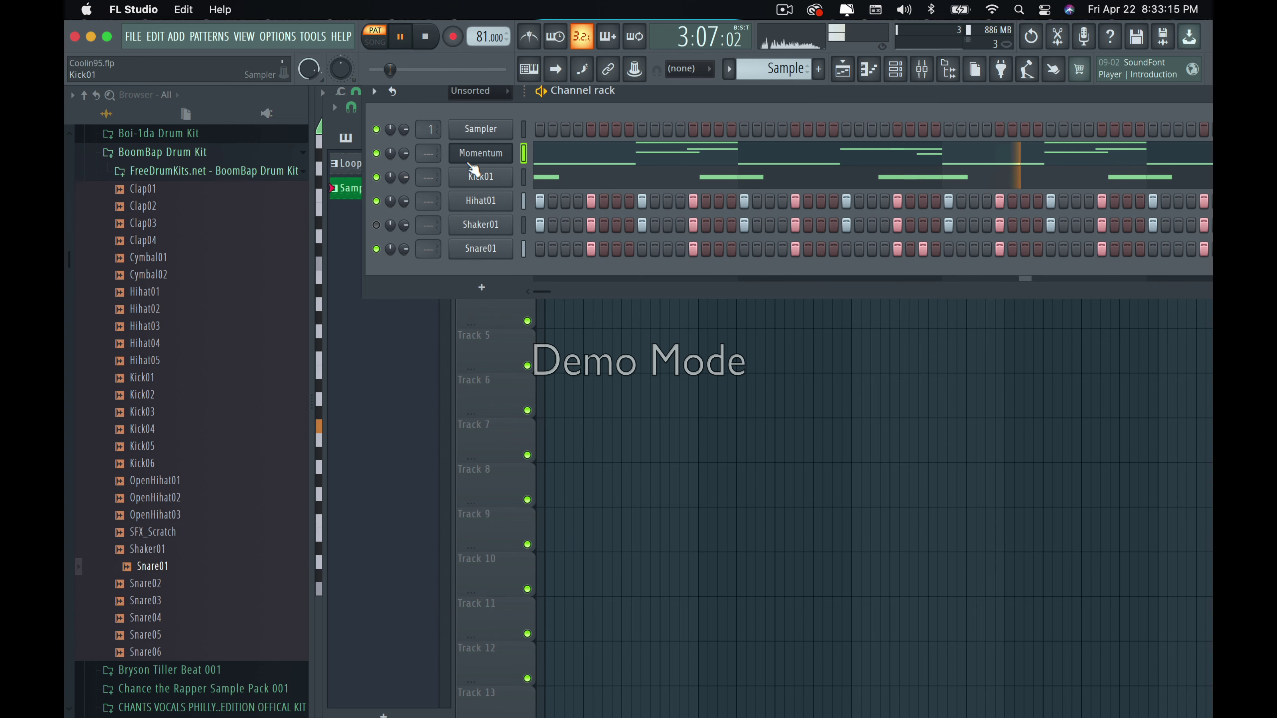
Delete the unused Sampler channel from the channel rack.
{"action": "right_click", "coordinate": [496, 131]}
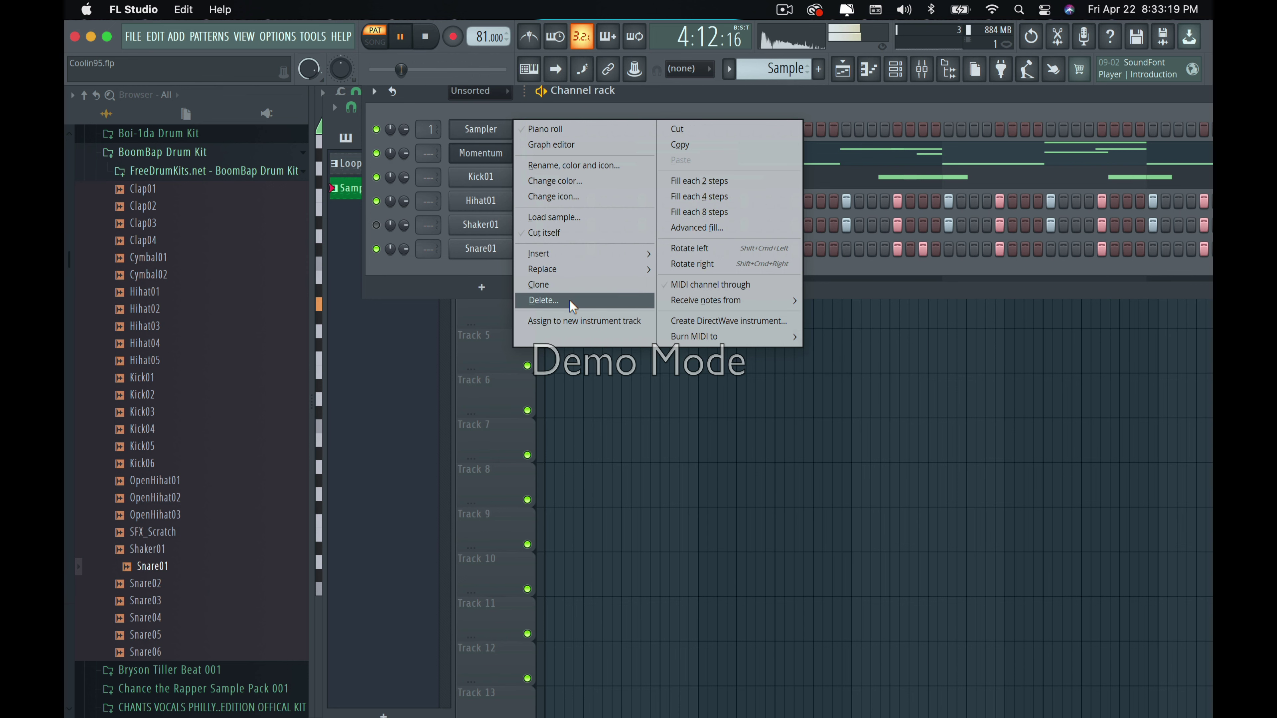
{"action": "left_click", "coordinate": [580, 300]}
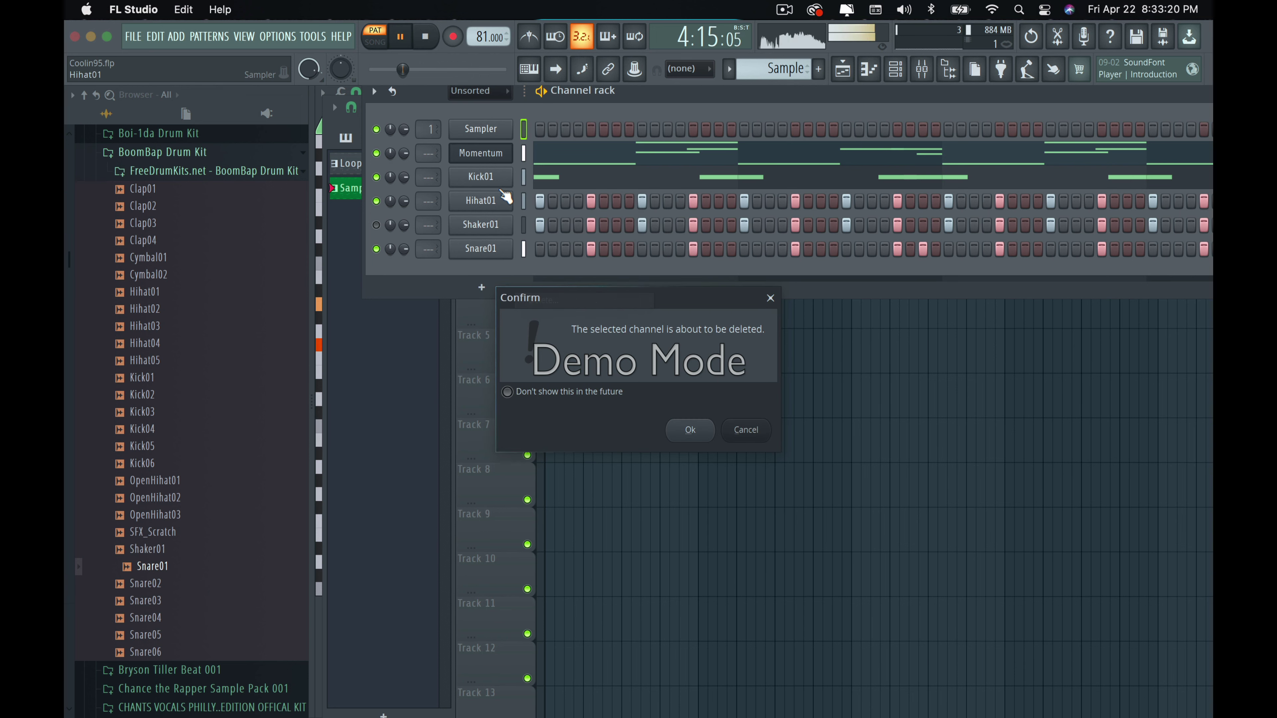
{"action": "left_click", "coordinate": [701, 438]}
Cut the Kick01, Hihat01, Shaker01 and Snare01 notes from the Sample pattern, leaving only the Momentum part.
{"action": "right_click", "coordinate": [500, 163]}
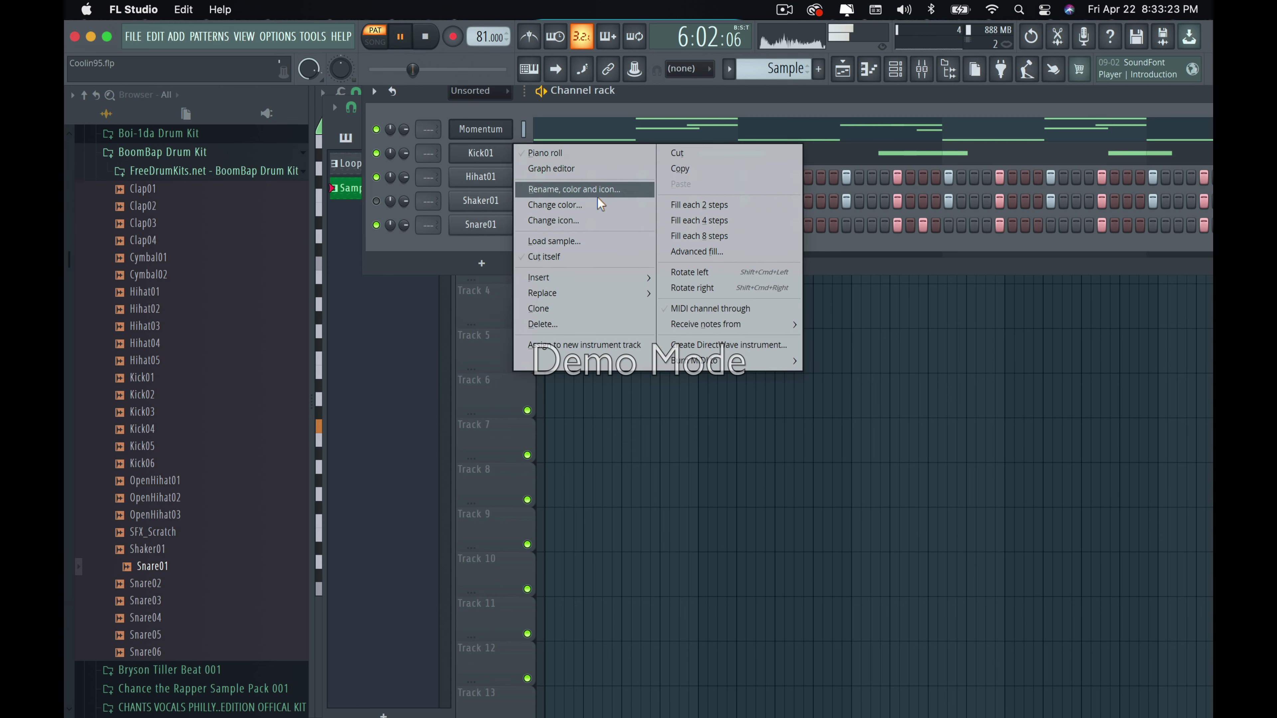
{"action": "left_click", "coordinate": [715, 157]}
{"action": "right_click", "coordinate": [480, 182]}
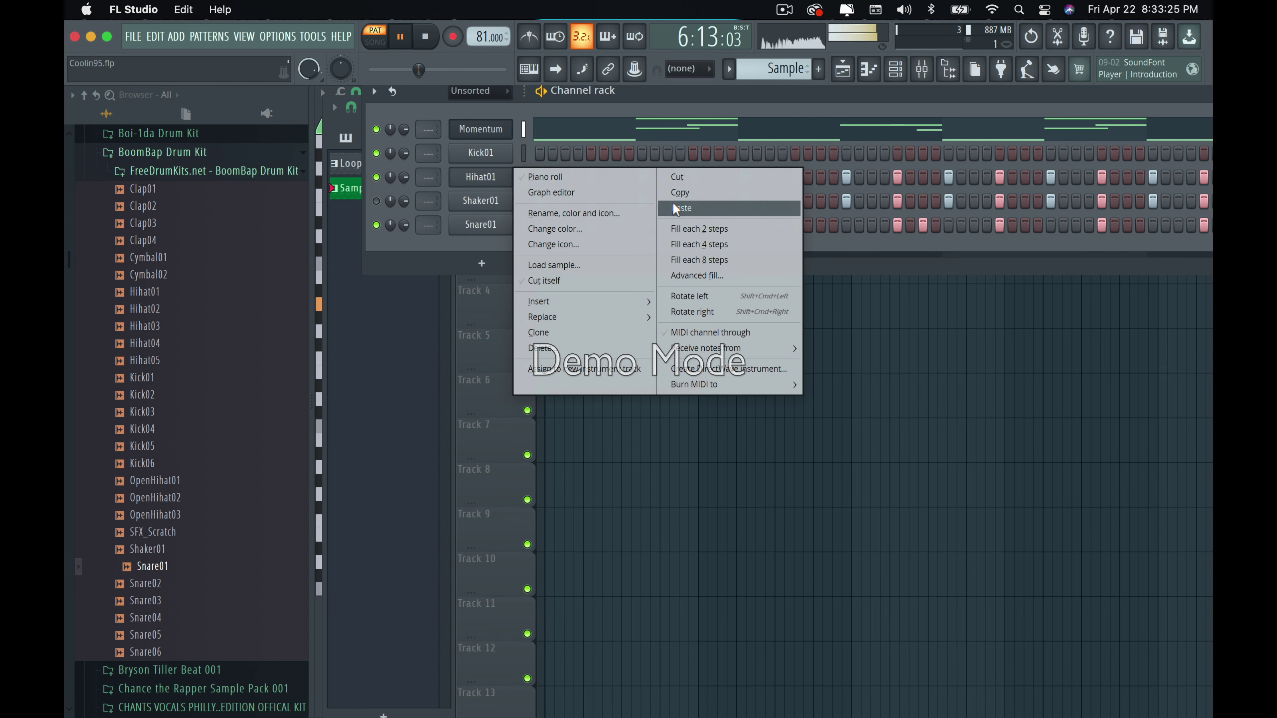
{"action": "left_click", "coordinate": [690, 179]}
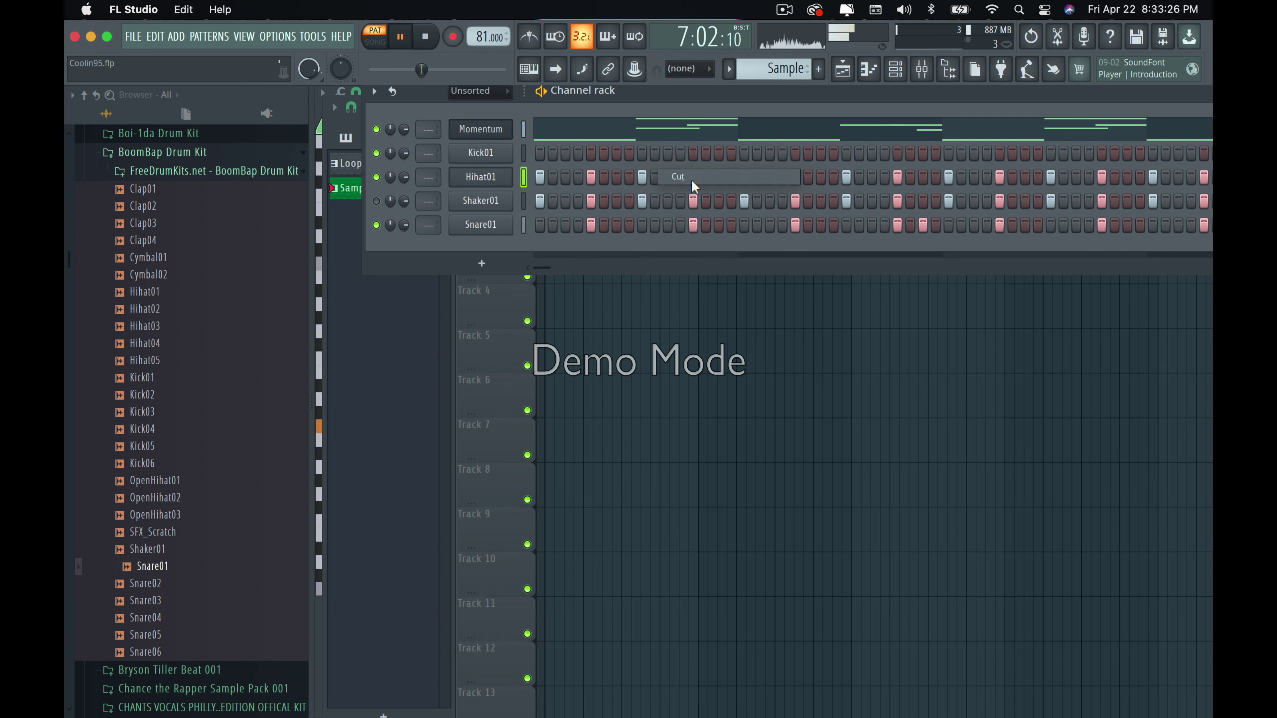
{"action": "right_click", "coordinate": [479, 206]}
{"action": "left_click", "coordinate": [683, 204]}
{"action": "right_click", "coordinate": [480, 224]}
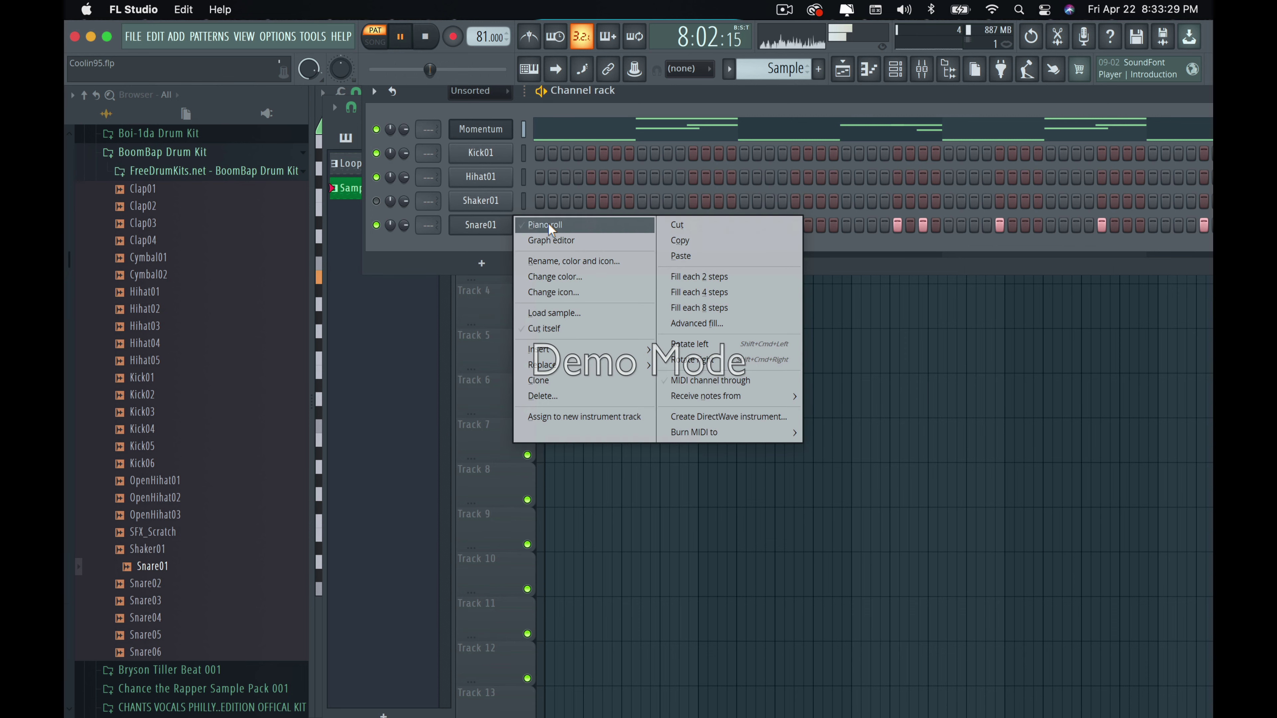
{"action": "left_click", "coordinate": [690, 226]}
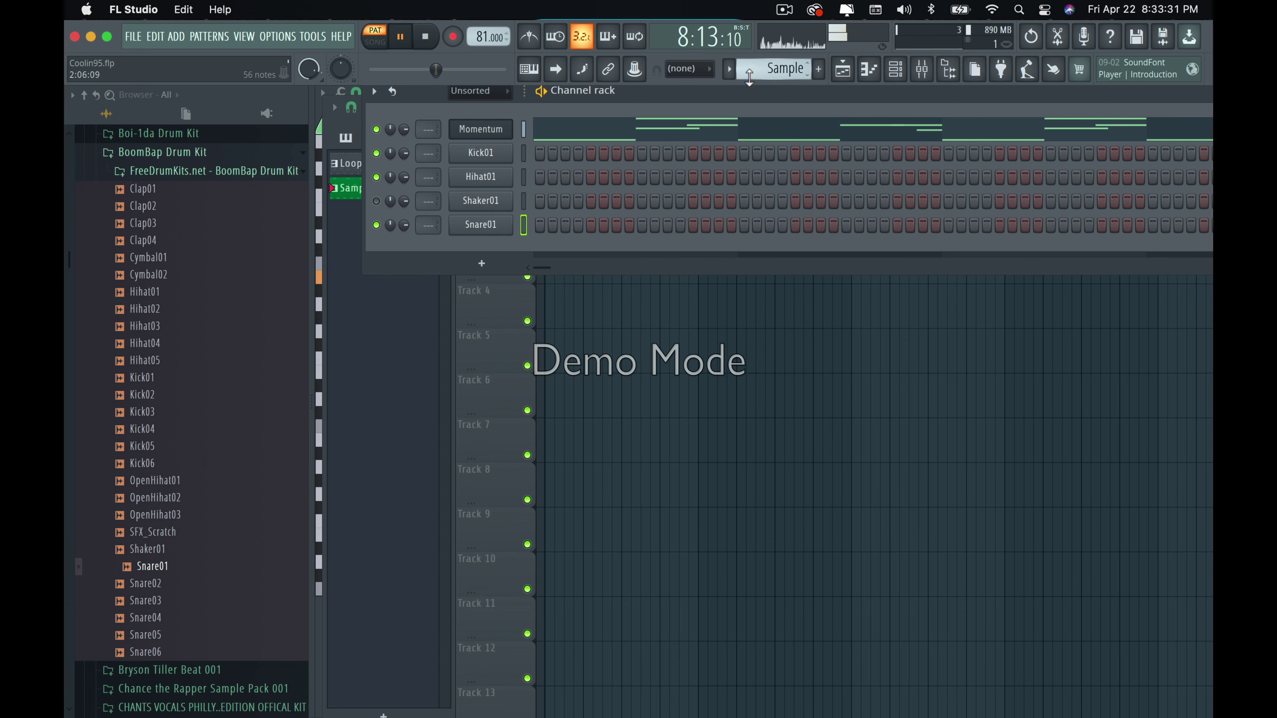
Switch back to the Loop pattern and clone it again.
{"action": "scroll", "coordinate": [749, 76], "scroll_direction": "up", "scroll_amount": 2}
{"action": "left_click", "coordinate": [804, 83]}
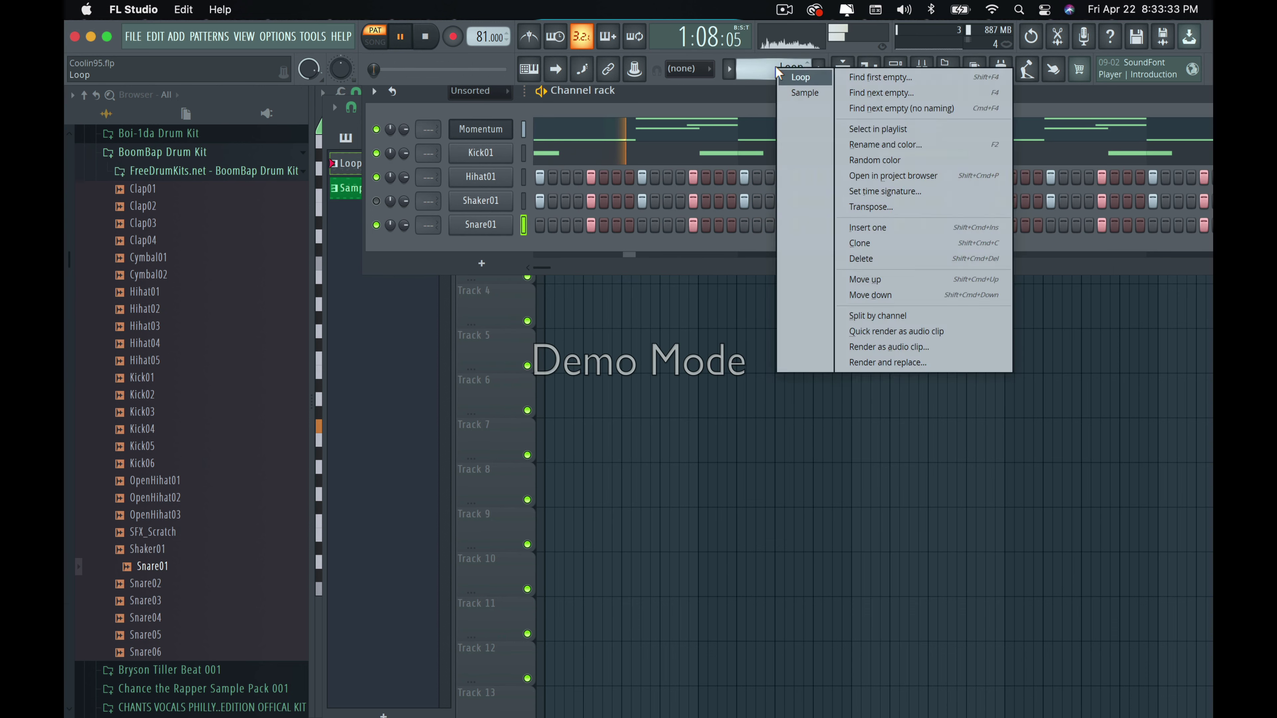
{"action": "left_click", "coordinate": [916, 246]}
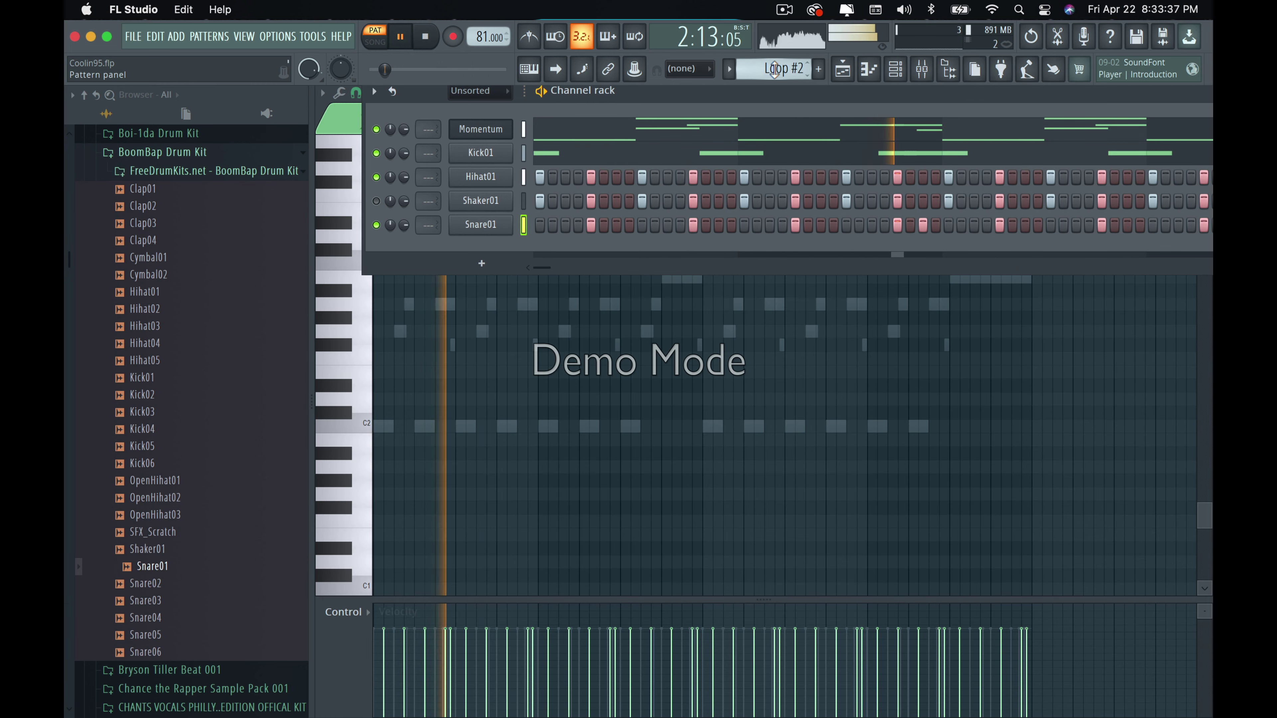
Rename the cloned Loop #2 pattern as Kick and give it the Chocolate Brown color #762843.
{"action": "left_click", "coordinate": [776, 69]}
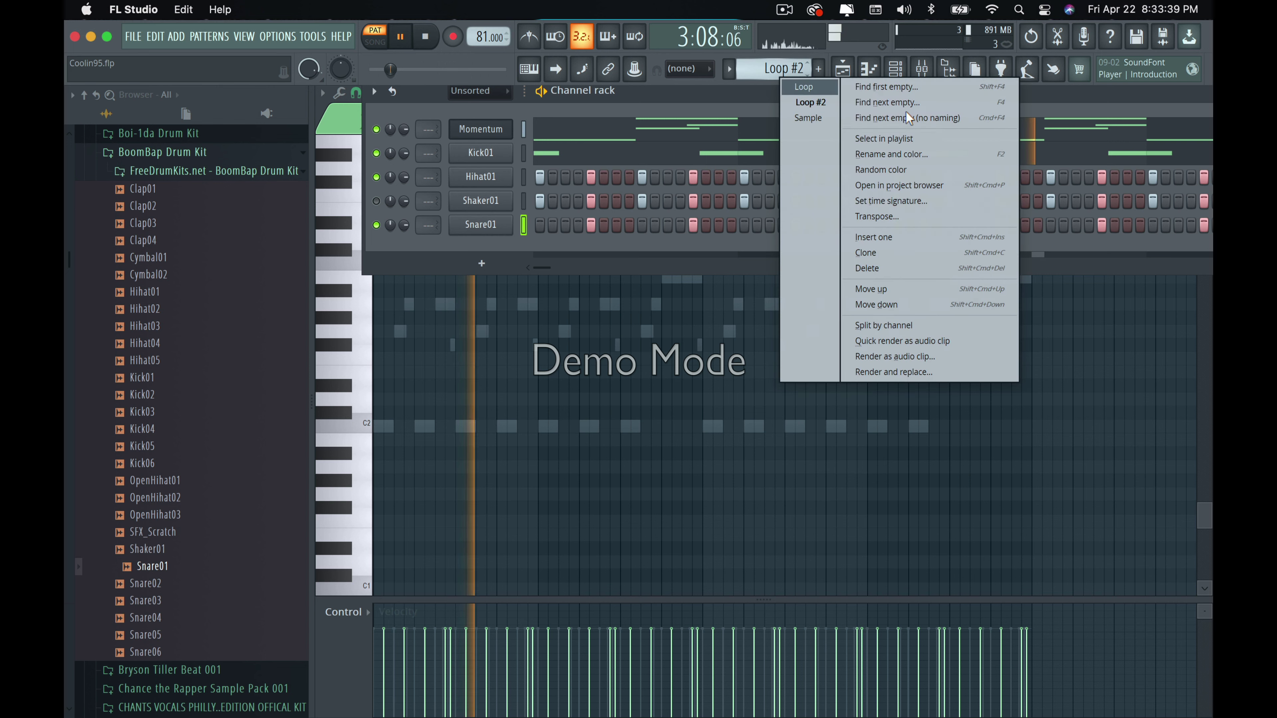
{"action": "left_click", "coordinate": [982, 156]}
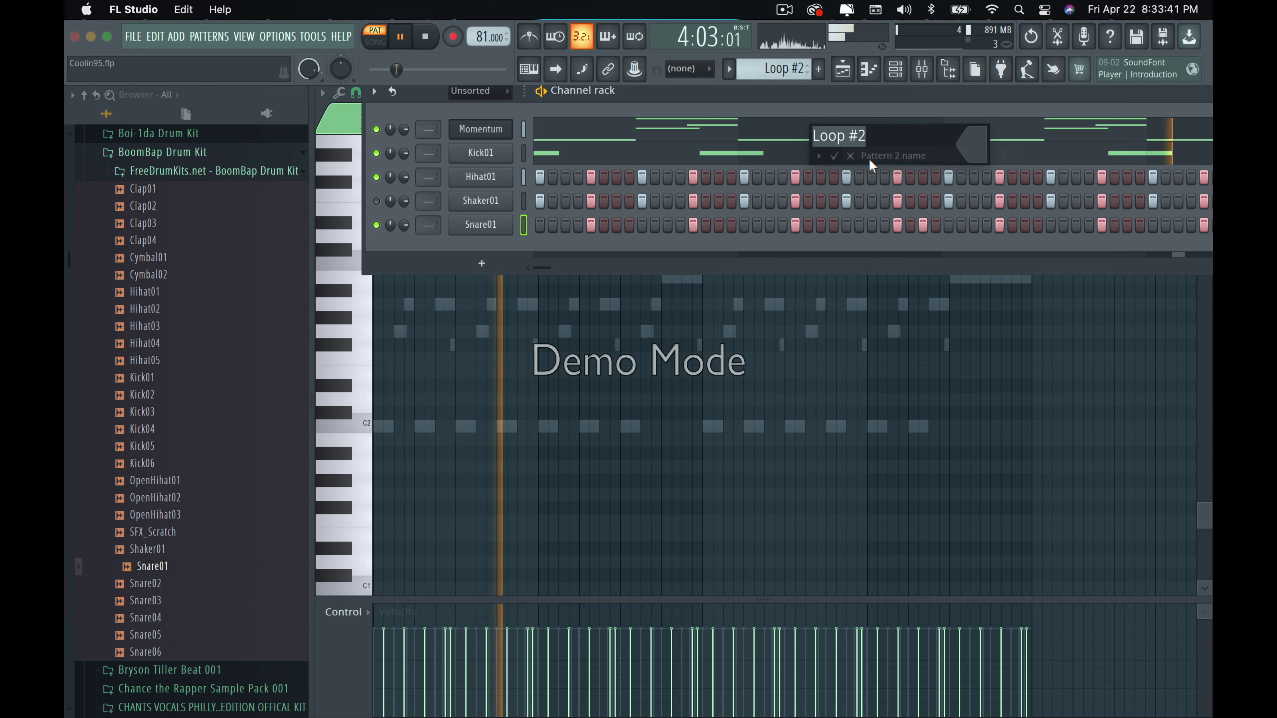
{"action": "type", "text": "Kick"}
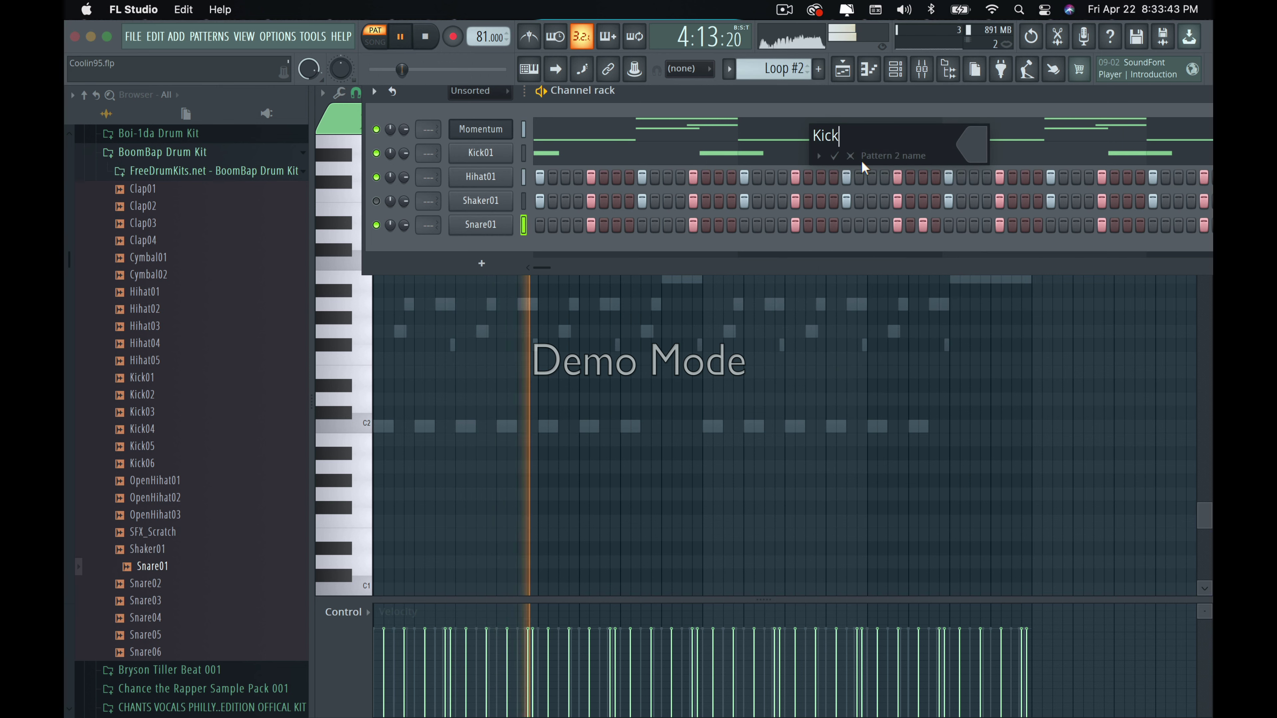
{"action": "left_click", "coordinate": [978, 146]}
{"action": "left_click", "coordinate": [1032, 227]}
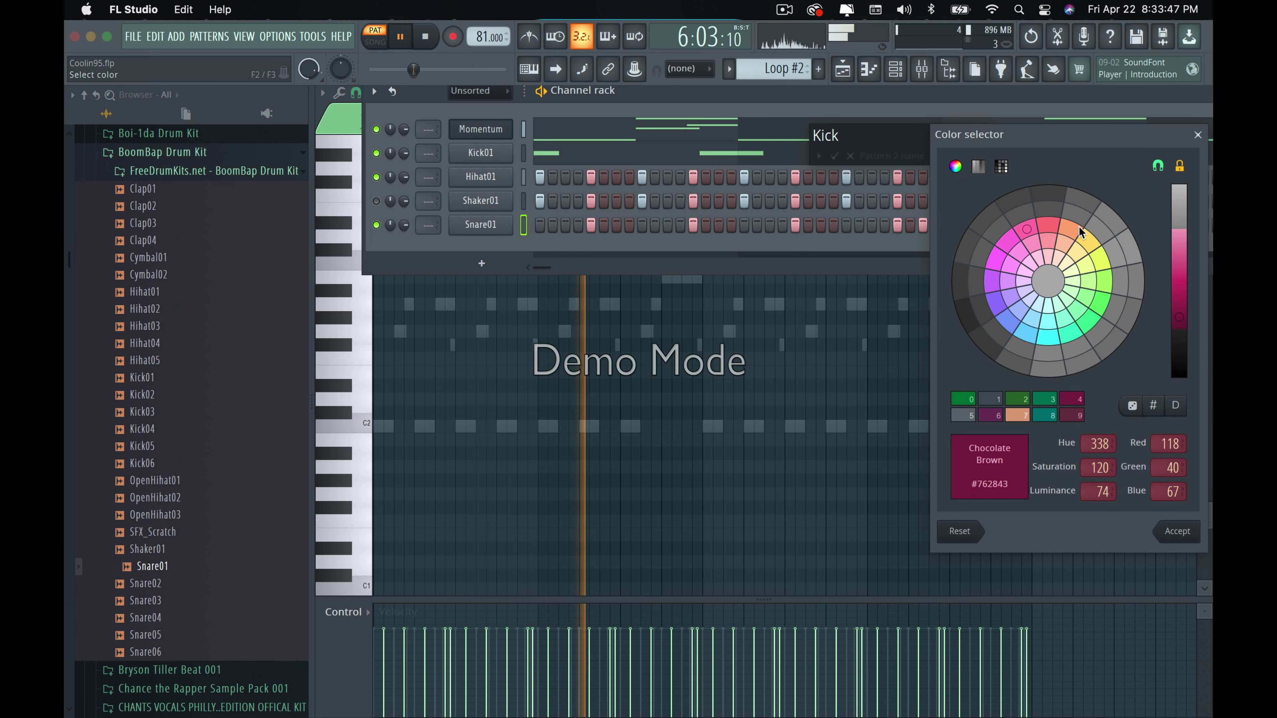
{"action": "left_click", "coordinate": [1079, 226]}
{"action": "left_click", "coordinate": [1027, 224]}
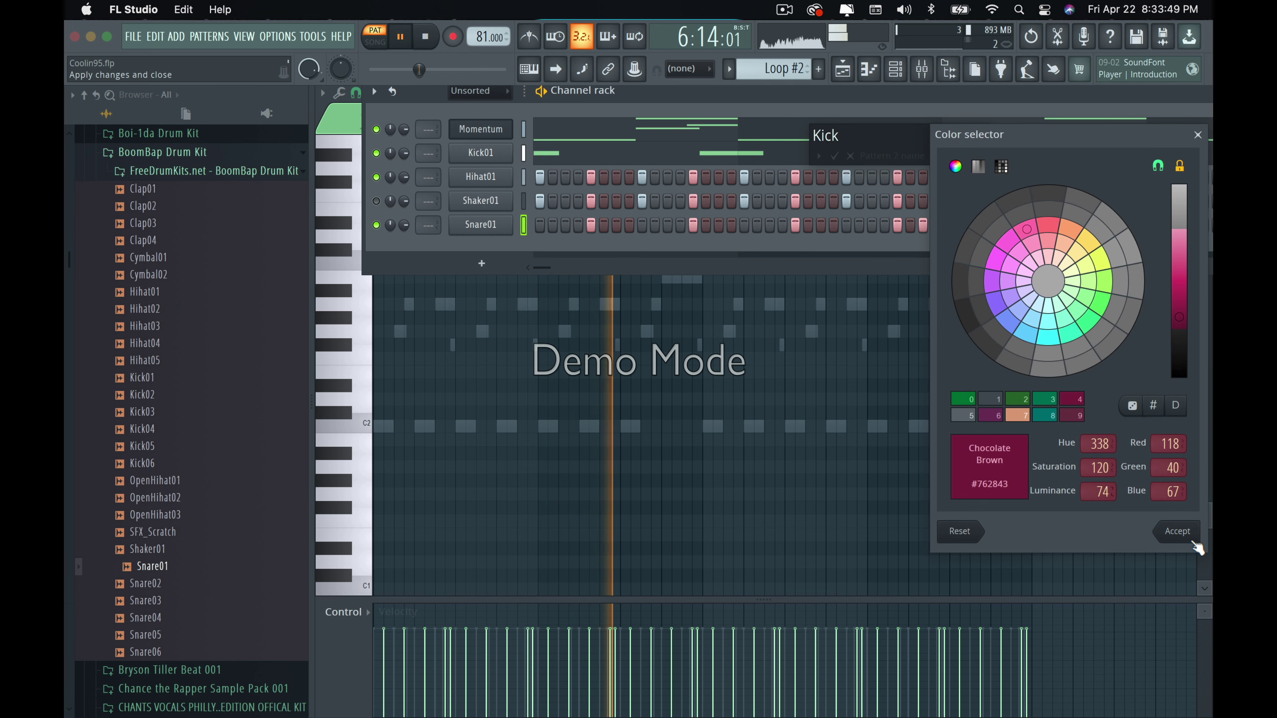
{"action": "left_click", "coordinate": [1176, 530]}
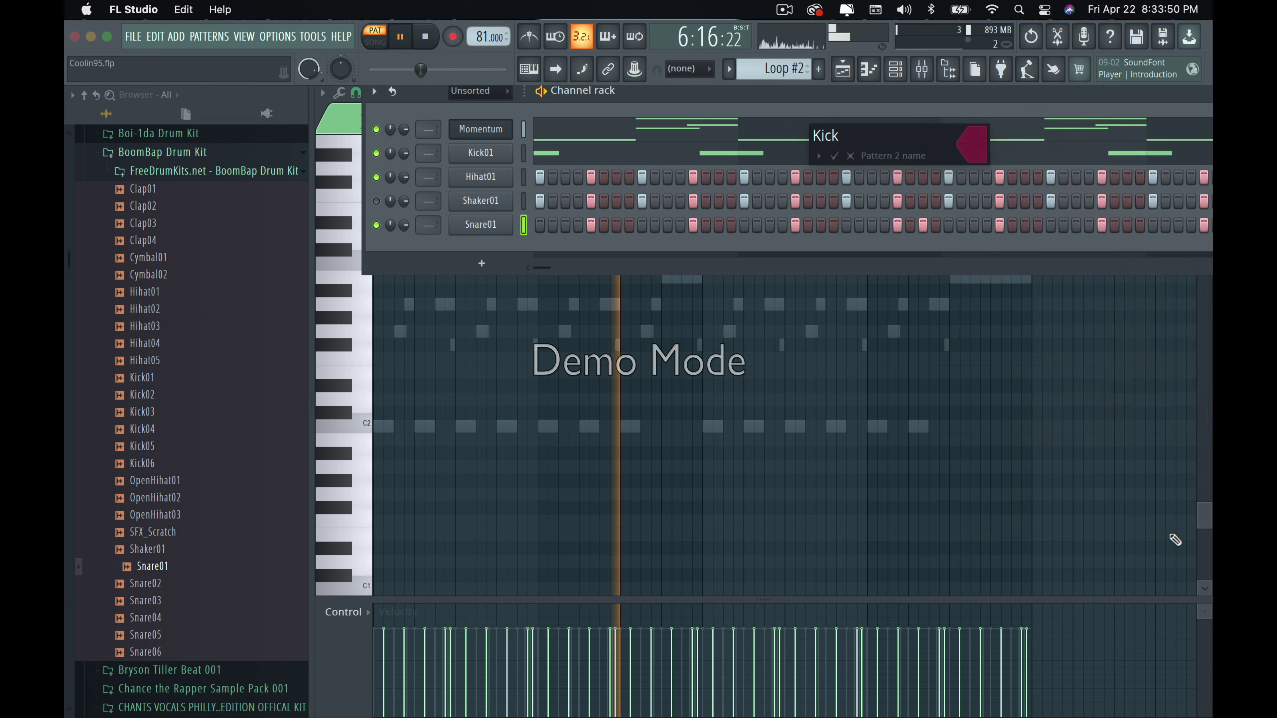
{"action": "left_click", "coordinate": [845, 162]}
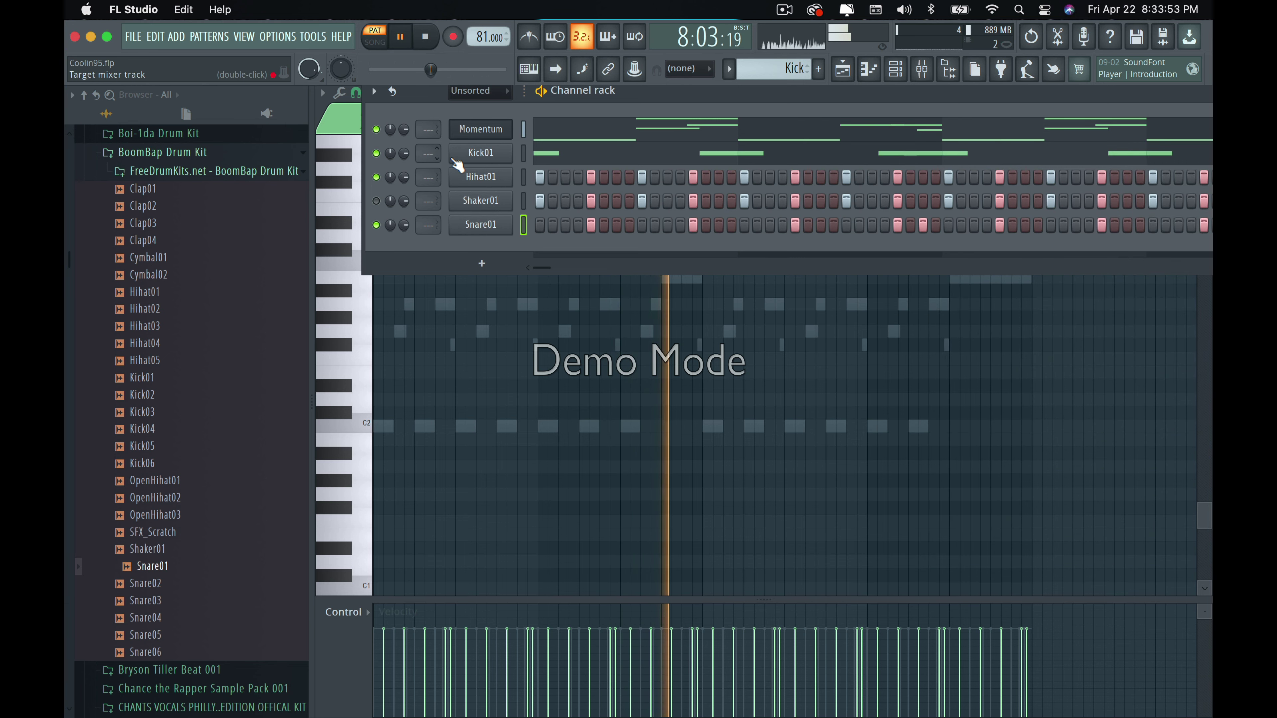
Cut the Momentum, Hihat01, Shaker01 and Snare01 notes from the Kick pattern, leaving only the Kick01 part.
{"action": "right_click", "coordinate": [477, 131]}
{"action": "left_click", "coordinate": [709, 144]}
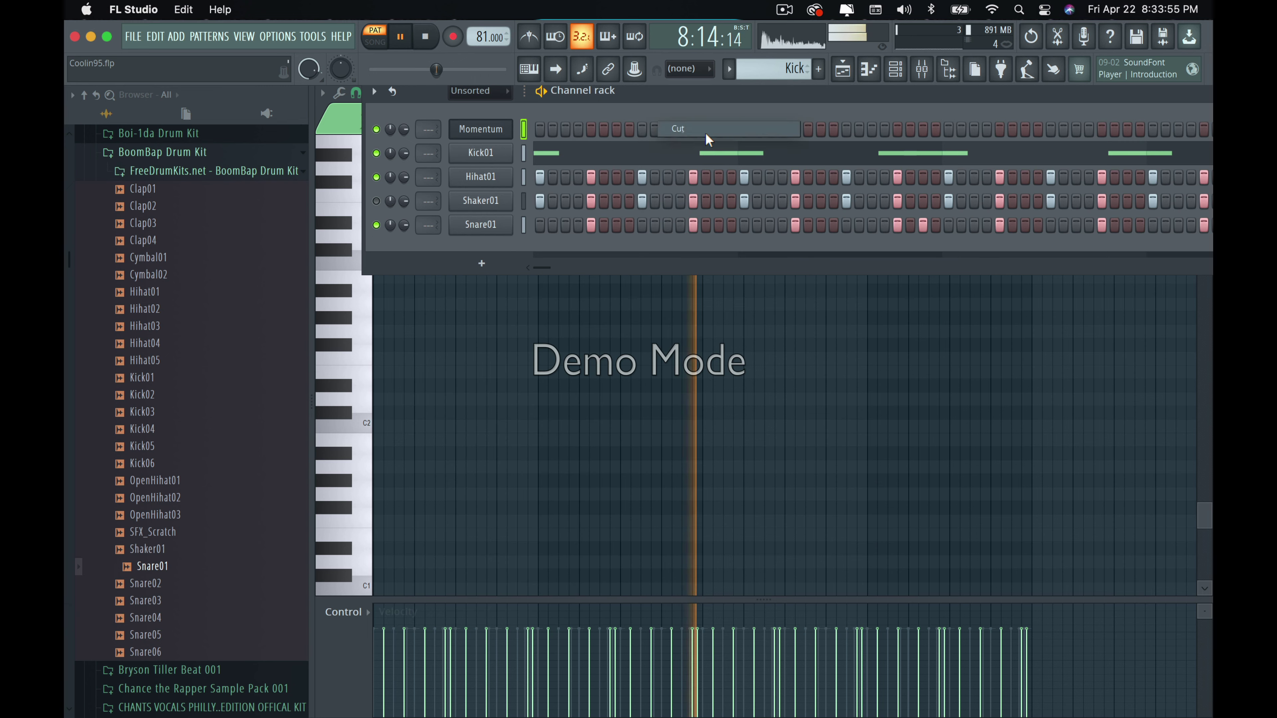
{"action": "right_click", "coordinate": [487, 177]}
{"action": "left_click", "coordinate": [676, 177]}
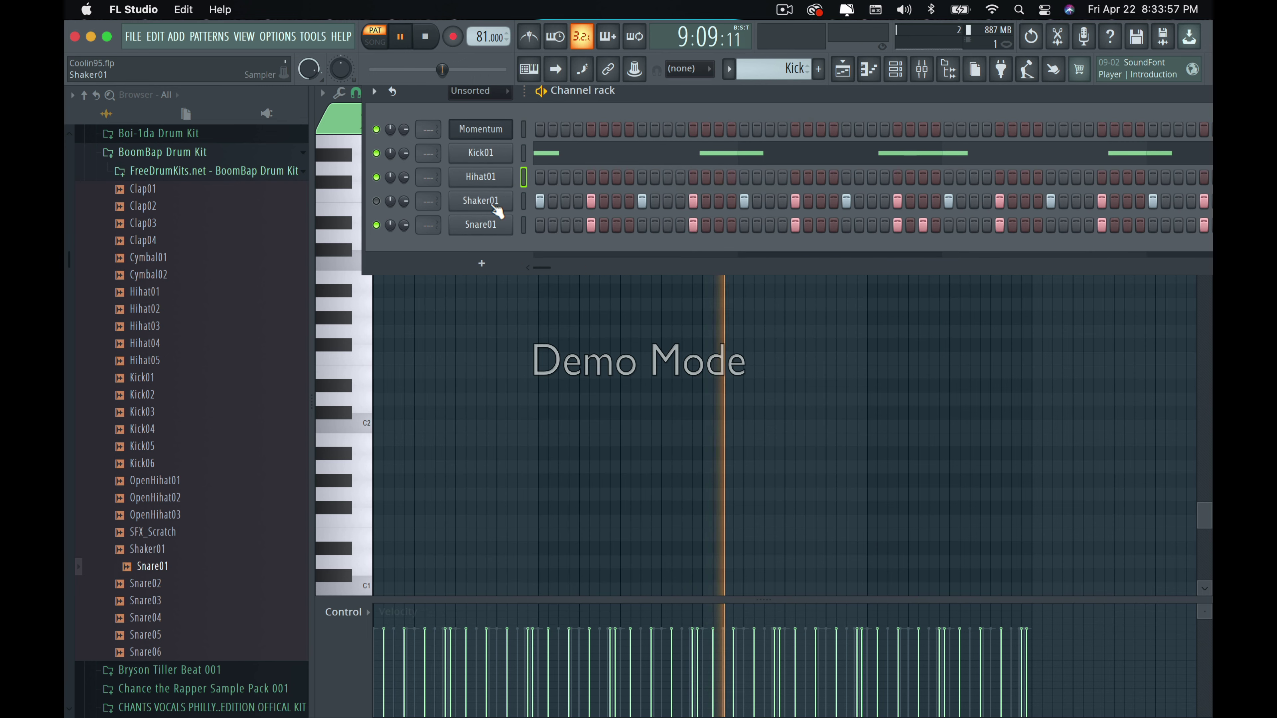
{"action": "right_click", "coordinate": [480, 200]}
{"action": "left_click", "coordinate": [683, 201]}
{"action": "right_click", "coordinate": [495, 225]}
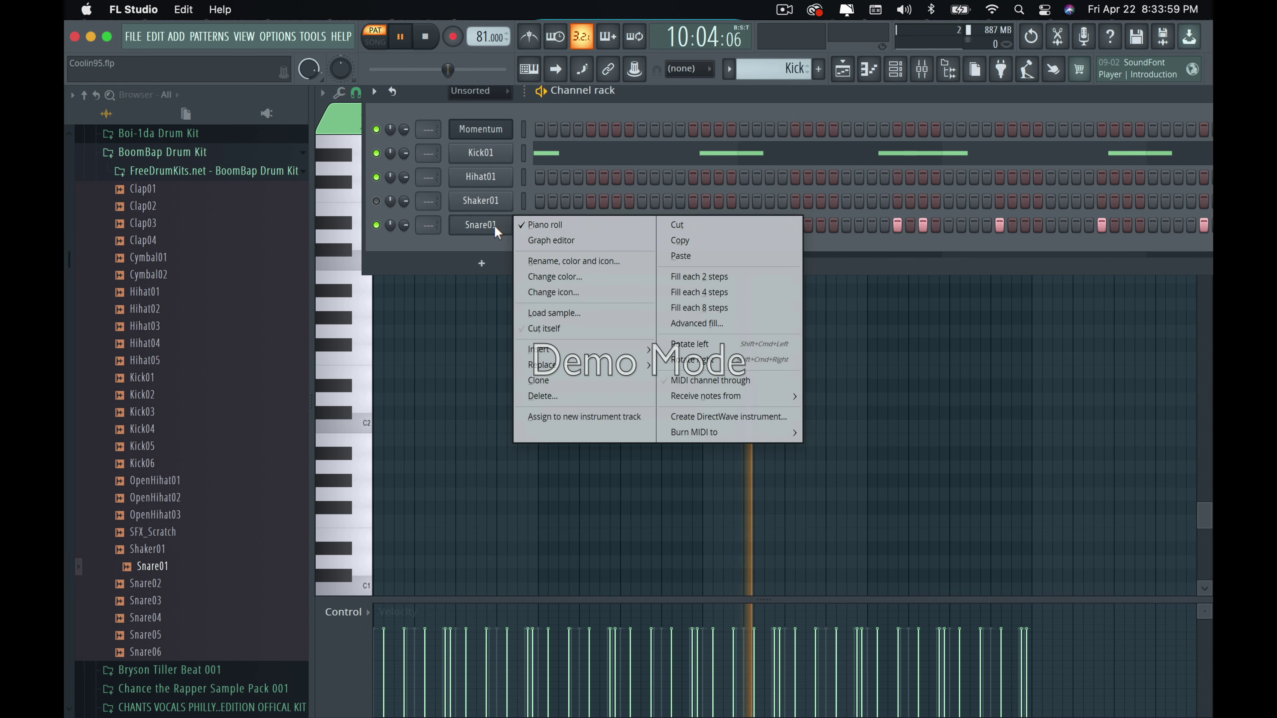
{"action": "left_click", "coordinate": [680, 225]}
Switch from the Kick pattern back to the Loop pattern and clone it.
{"action": "scroll", "coordinate": [785, 77], "scroll_direction": "down", "scroll_amount": 1}
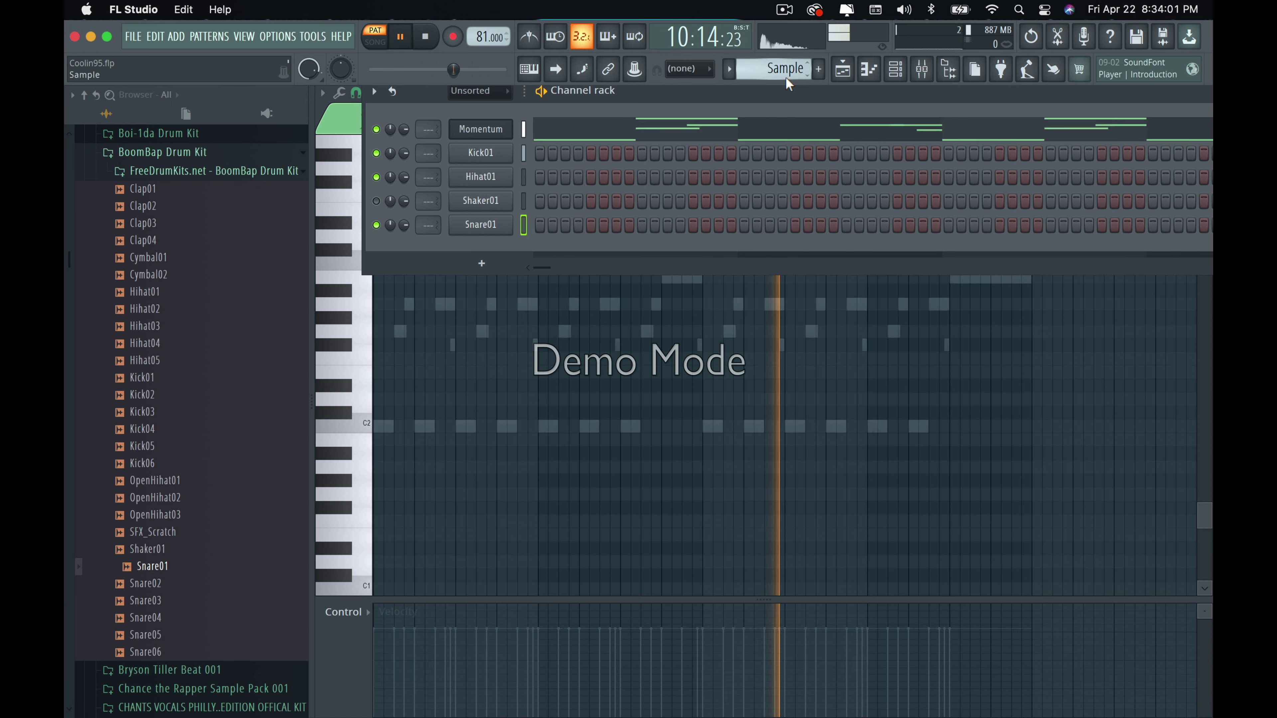
{"action": "scroll", "coordinate": [787, 81], "scroll_direction": "up", "scroll_amount": 3}
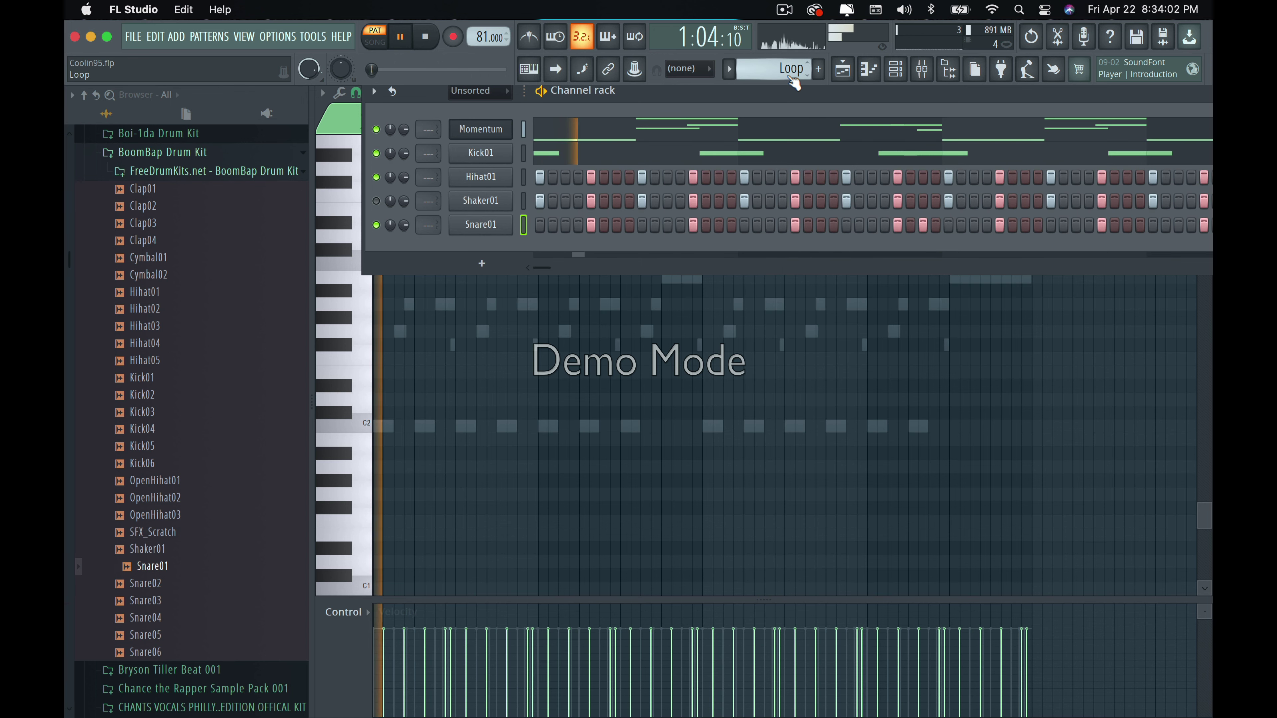
{"action": "left_click", "coordinate": [772, 74]}
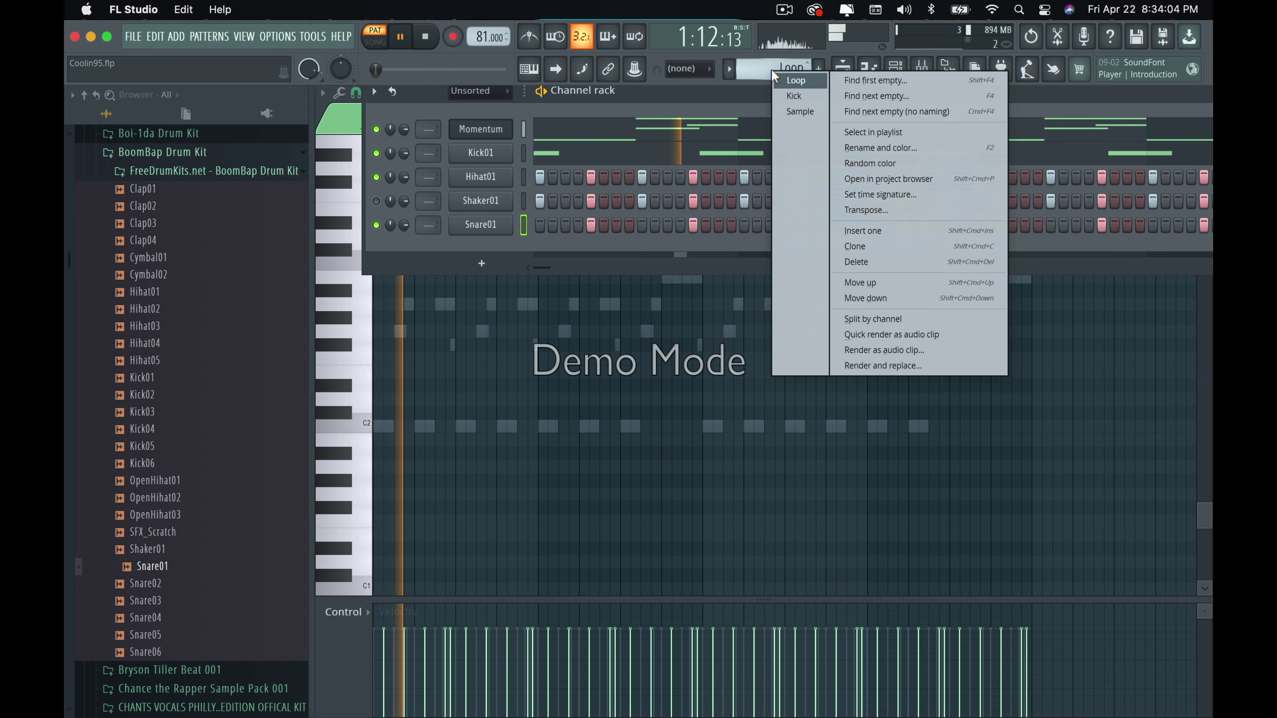
{"action": "left_click", "coordinate": [931, 245]}
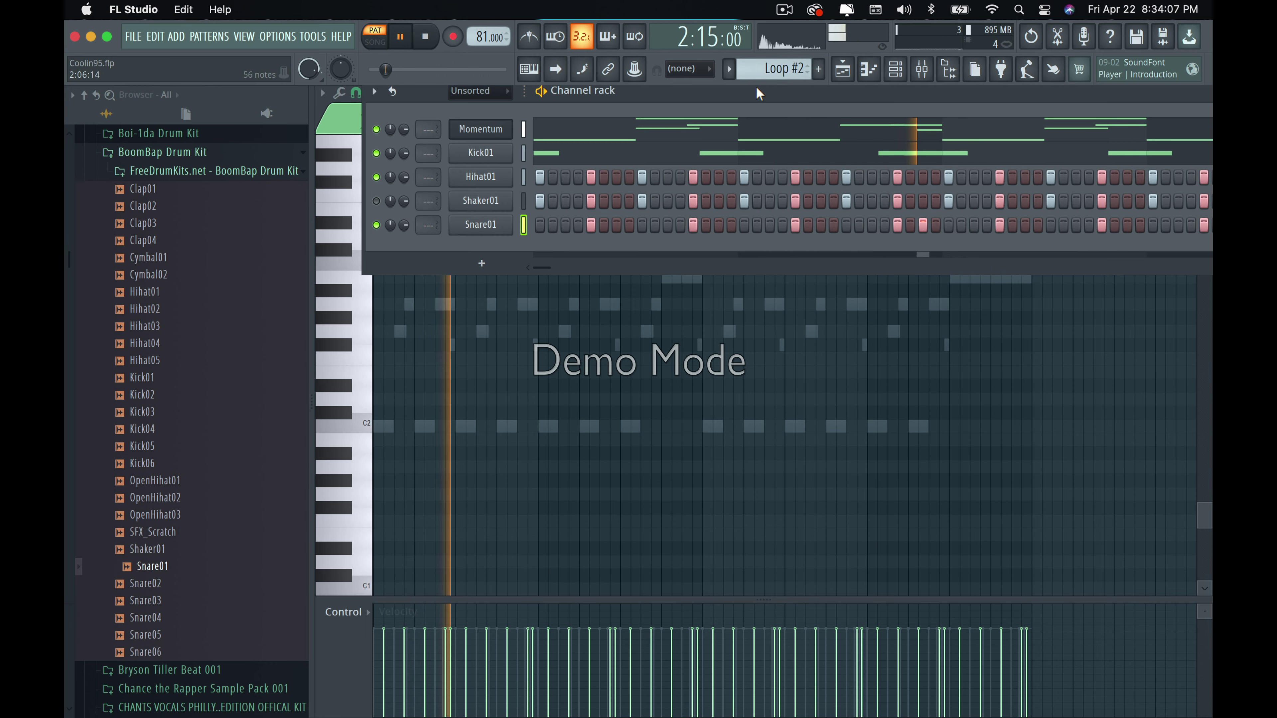
Rename the new Loop #2 clone as Hat, keeping its default color.
{"action": "left_click", "coordinate": [778, 70]}
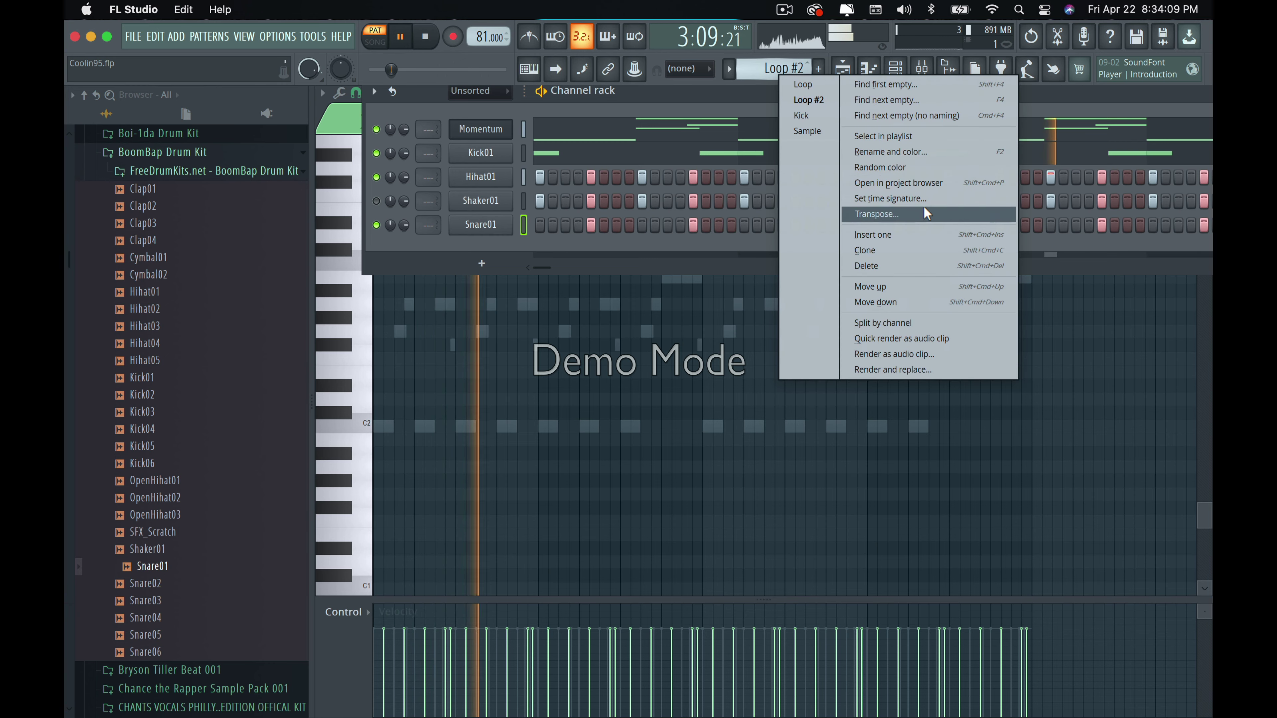
{"action": "left_click", "coordinate": [922, 152]}
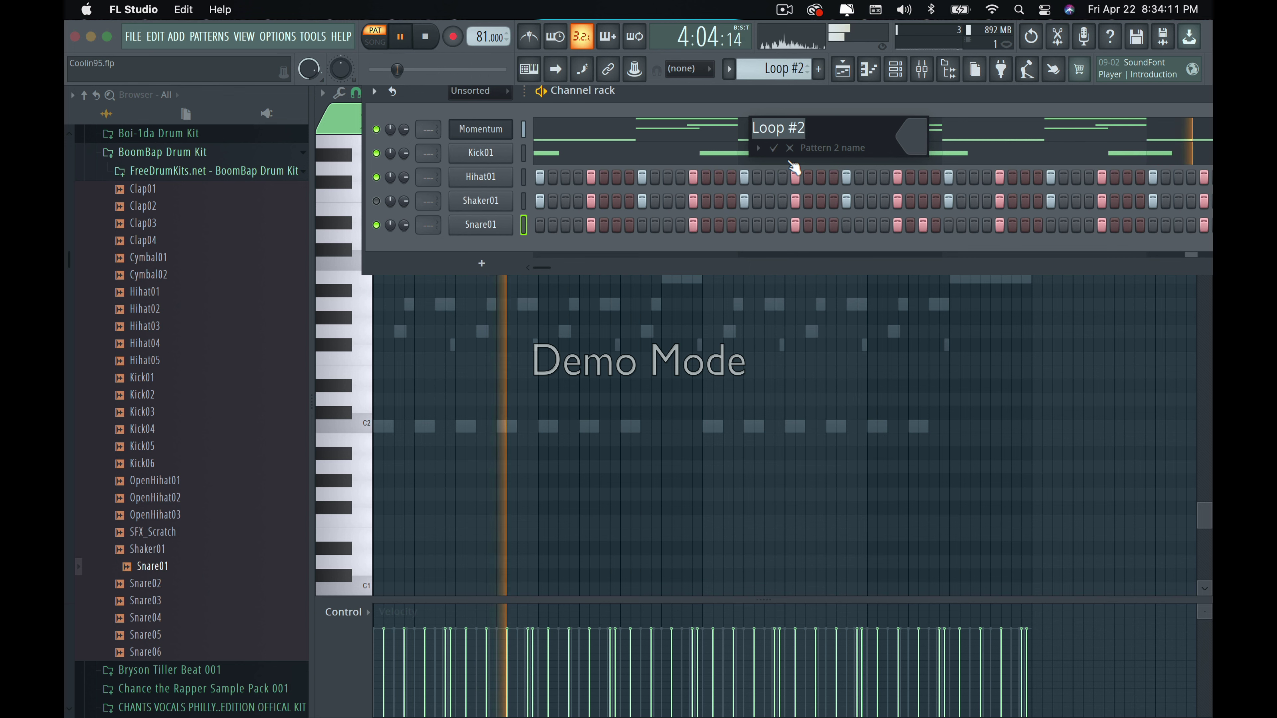
{"action": "type", "text": "Hat"}
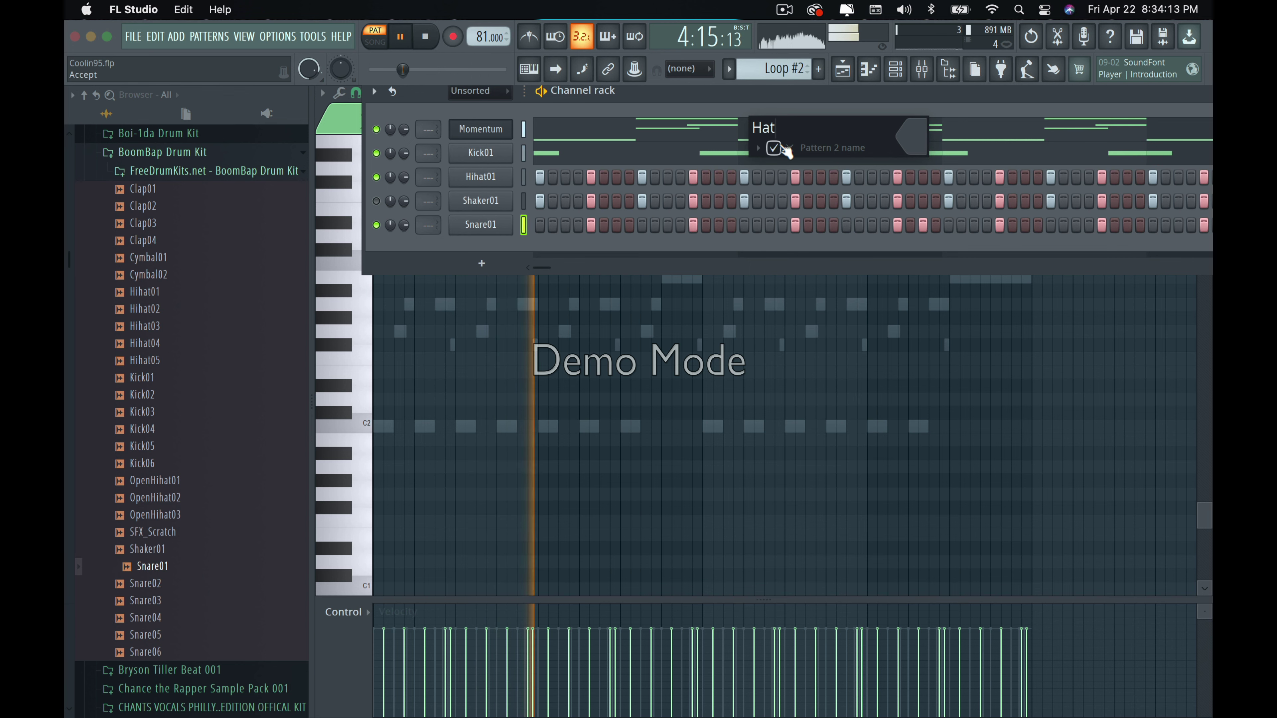
{"action": "key", "text": "Return"}
Cut the Momentum, Kick01, Shaker01 and Snare01 notes from the Hat pattern, leaving only the Hihat01 part.
{"action": "right_click", "coordinate": [492, 140]}
{"action": "mouse_move", "coordinate": [570, 146]}
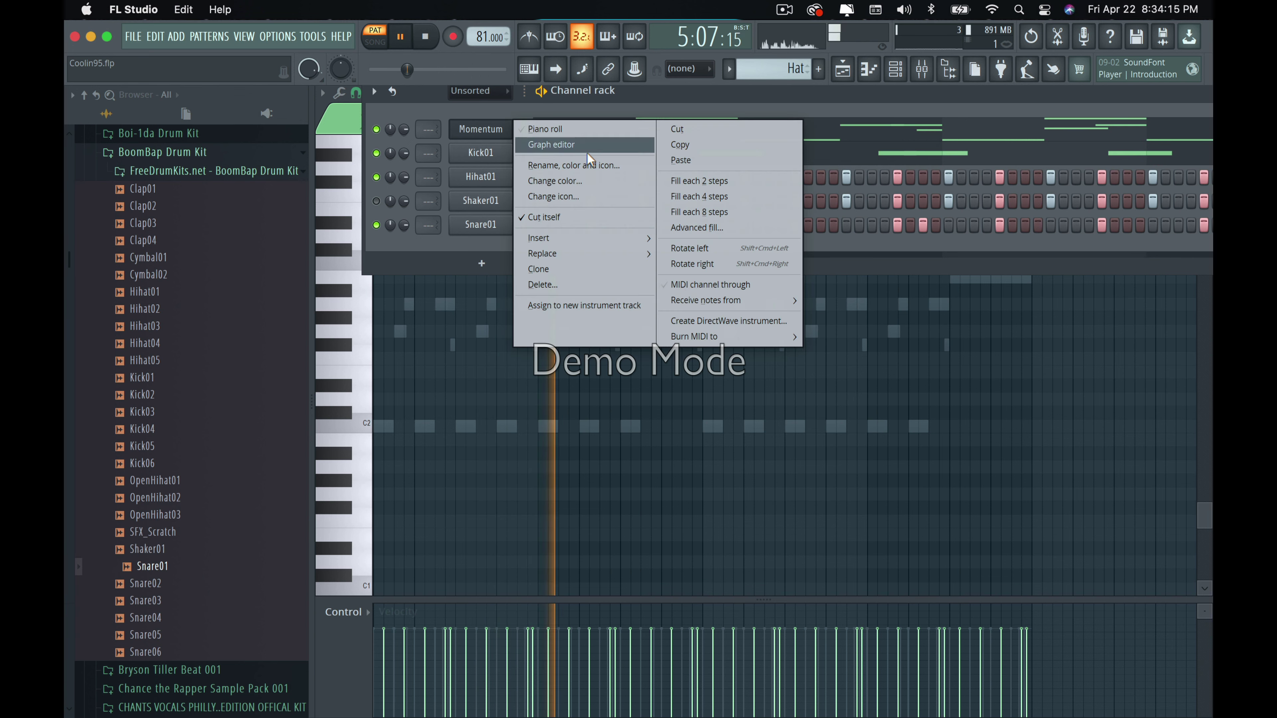
{"action": "left_click", "coordinate": [690, 132]}
{"action": "right_click", "coordinate": [482, 154]}
{"action": "left_click", "coordinate": [690, 154]}
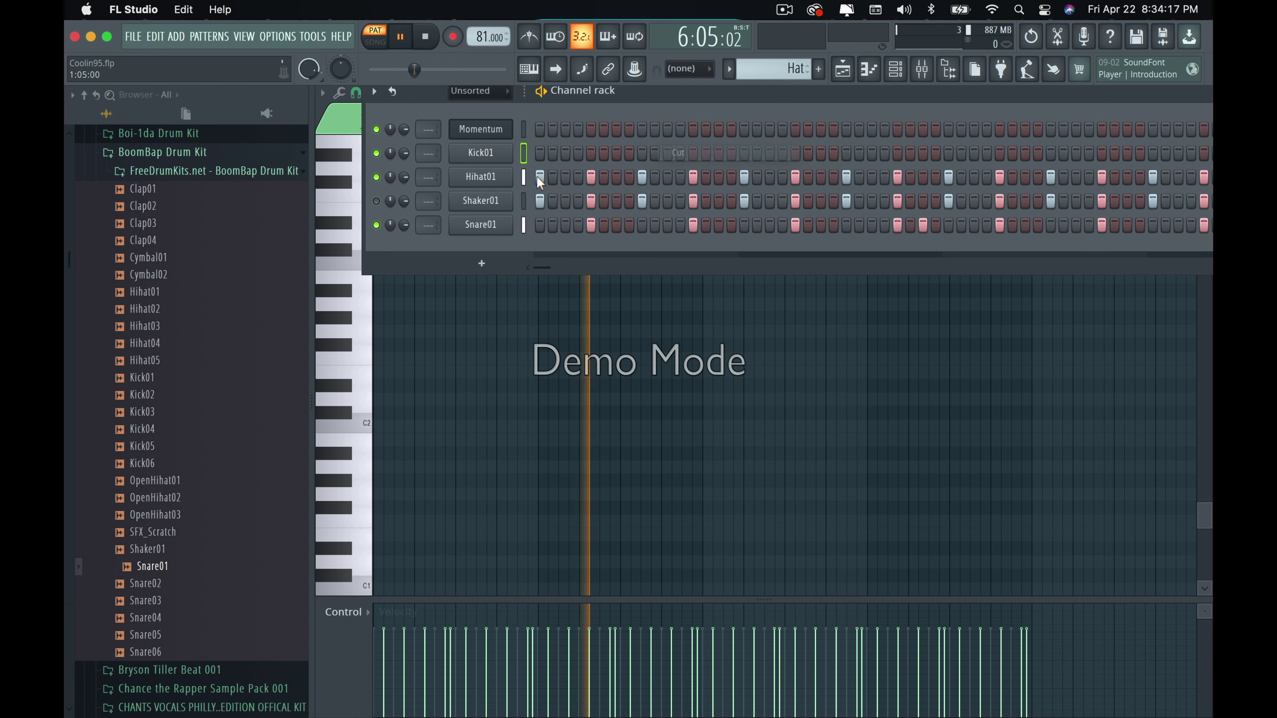
{"action": "right_click", "coordinate": [482, 201]}
{"action": "mouse_move", "coordinate": [553, 200]}
{"action": "left_click", "coordinate": [717, 201]}
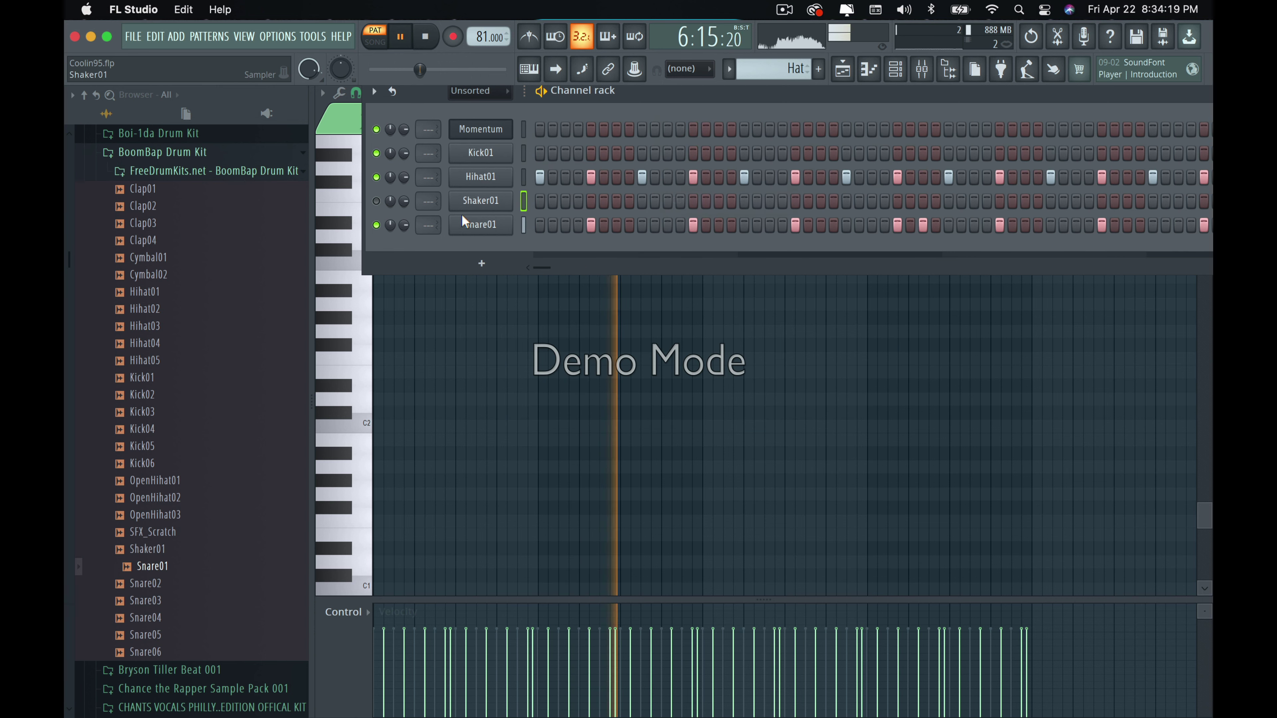
{"action": "right_click", "coordinate": [481, 225]}
{"action": "mouse_move", "coordinate": [553, 225]}
{"action": "left_click", "coordinate": [679, 226]}
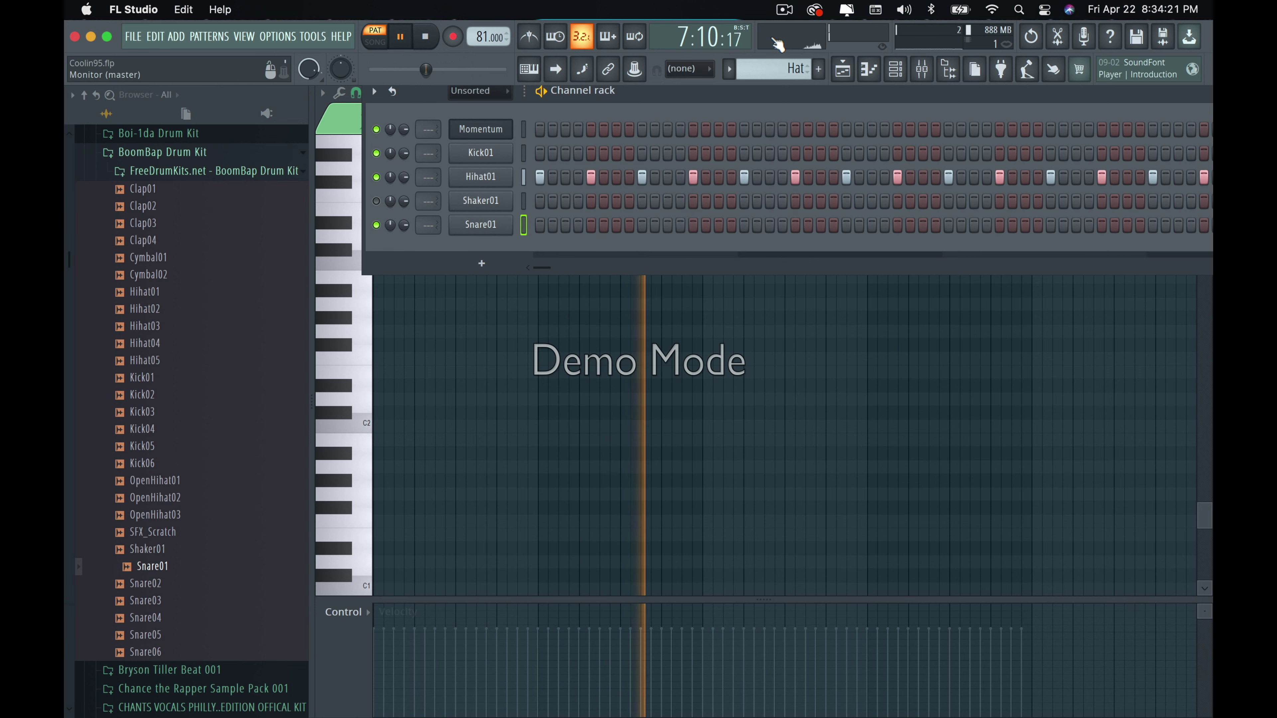
Return from the Hat pattern to the Loop pattern and make another clone of it.
{"action": "left_click_drag", "start_coordinate": [777, 69], "coordinate": [781, 89]}
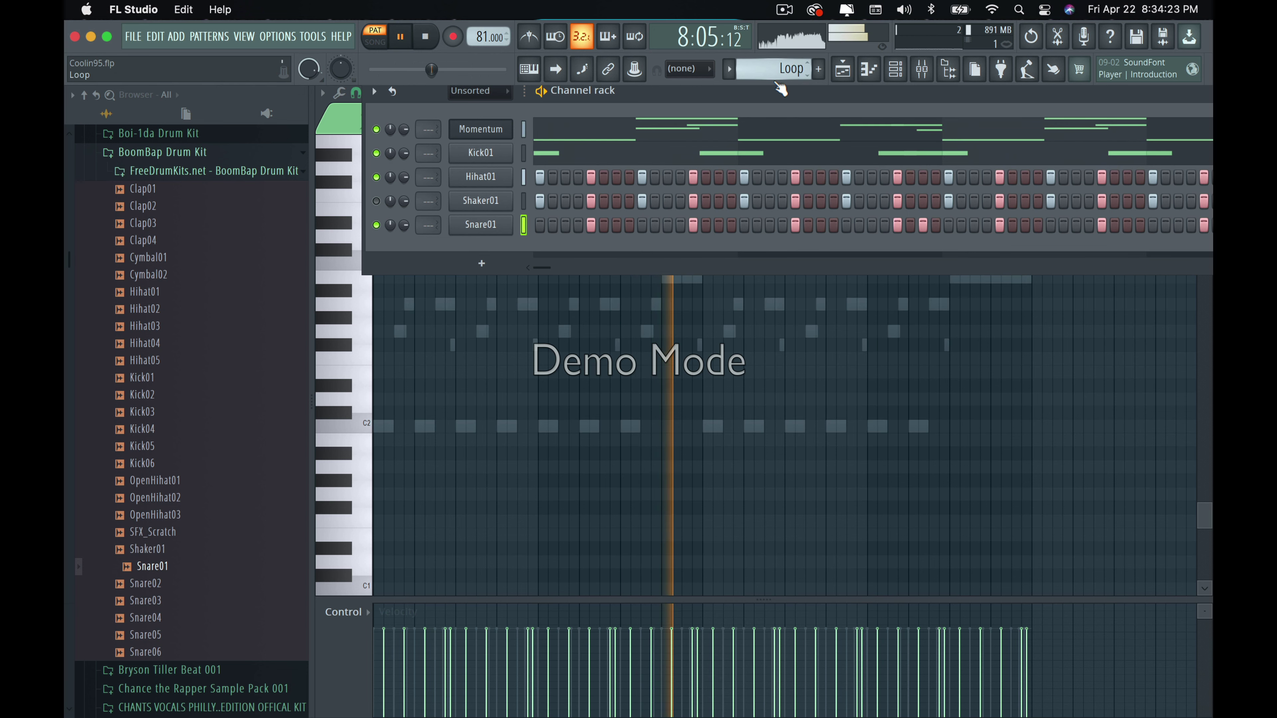
{"action": "right_click", "coordinate": [778, 78]}
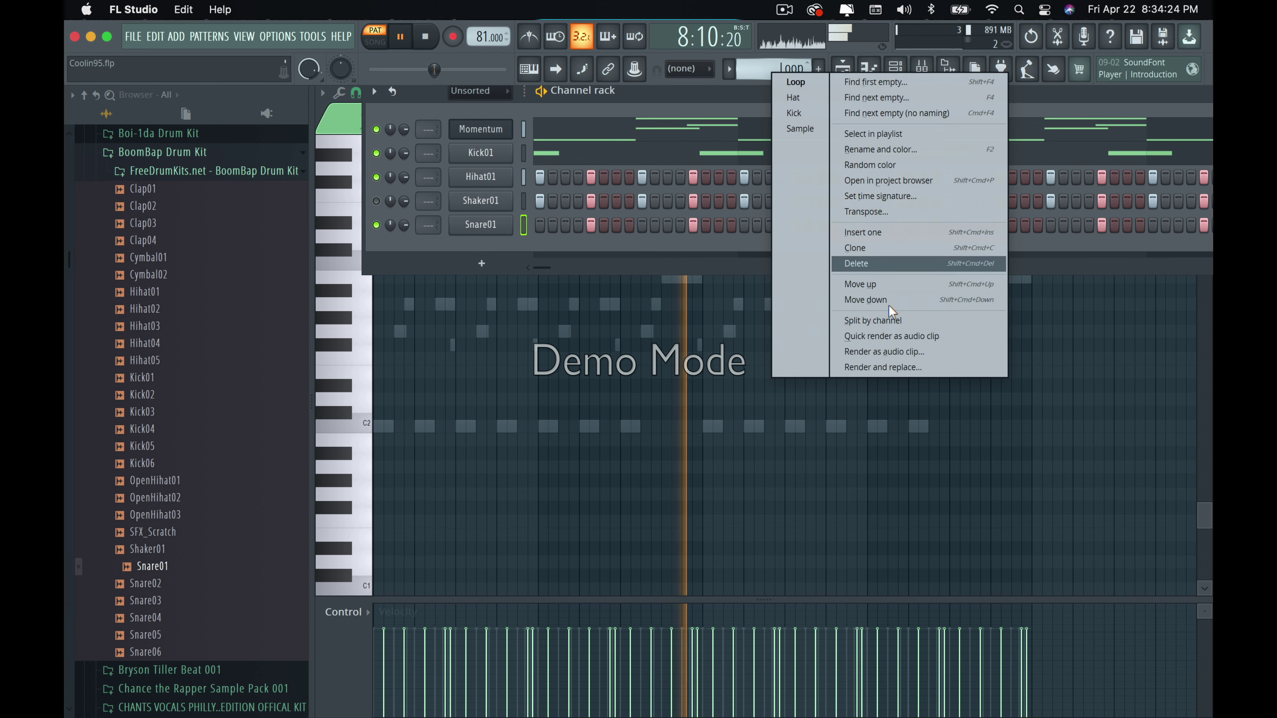
{"action": "left_click", "coordinate": [913, 248]}
Rename the cloned Loop #2 pattern as Shaker and give it the Dark Slate Blue color #283976.
{"action": "right_click", "coordinate": [773, 76]}
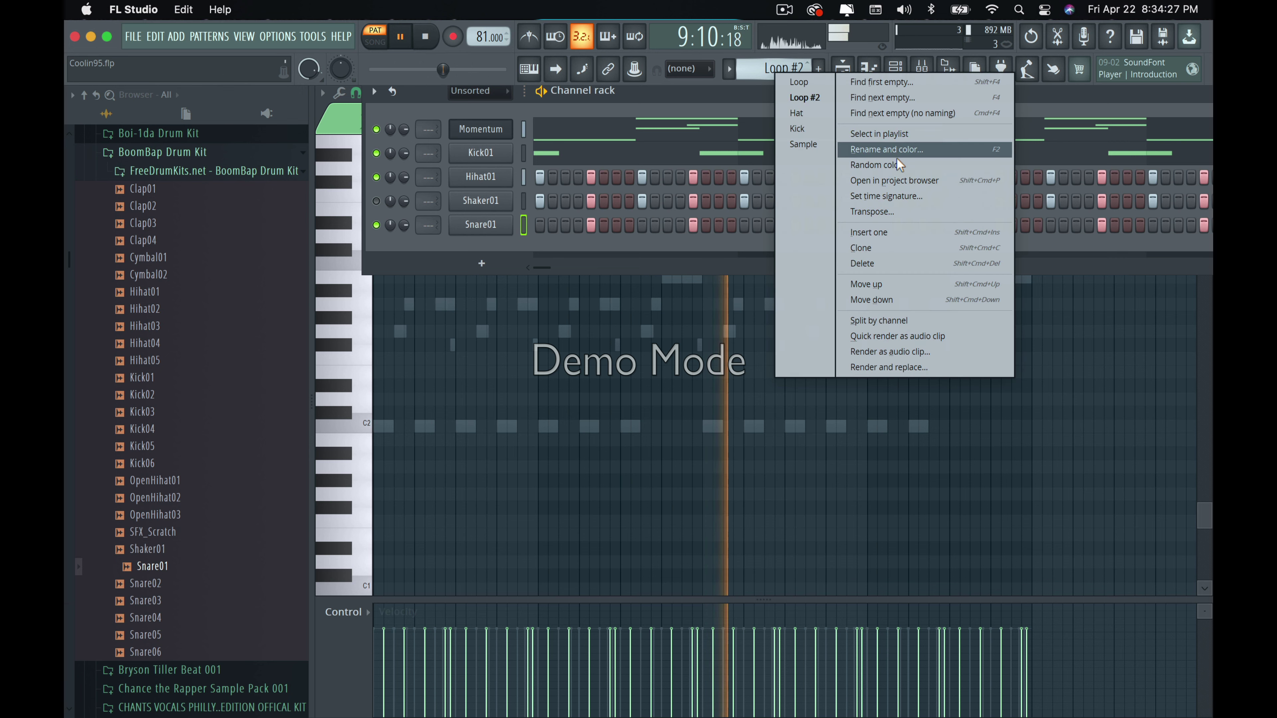
{"action": "left_click", "coordinate": [921, 149]}
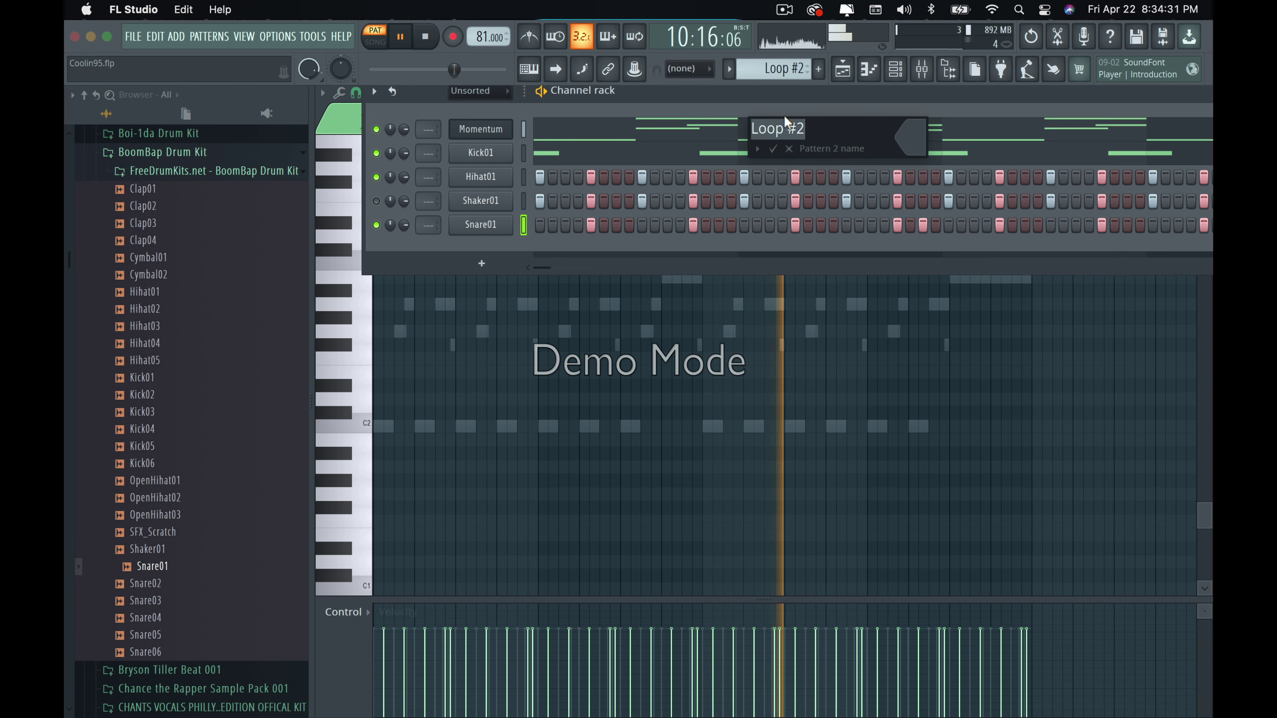
{"action": "type", "text": "Shaker"}
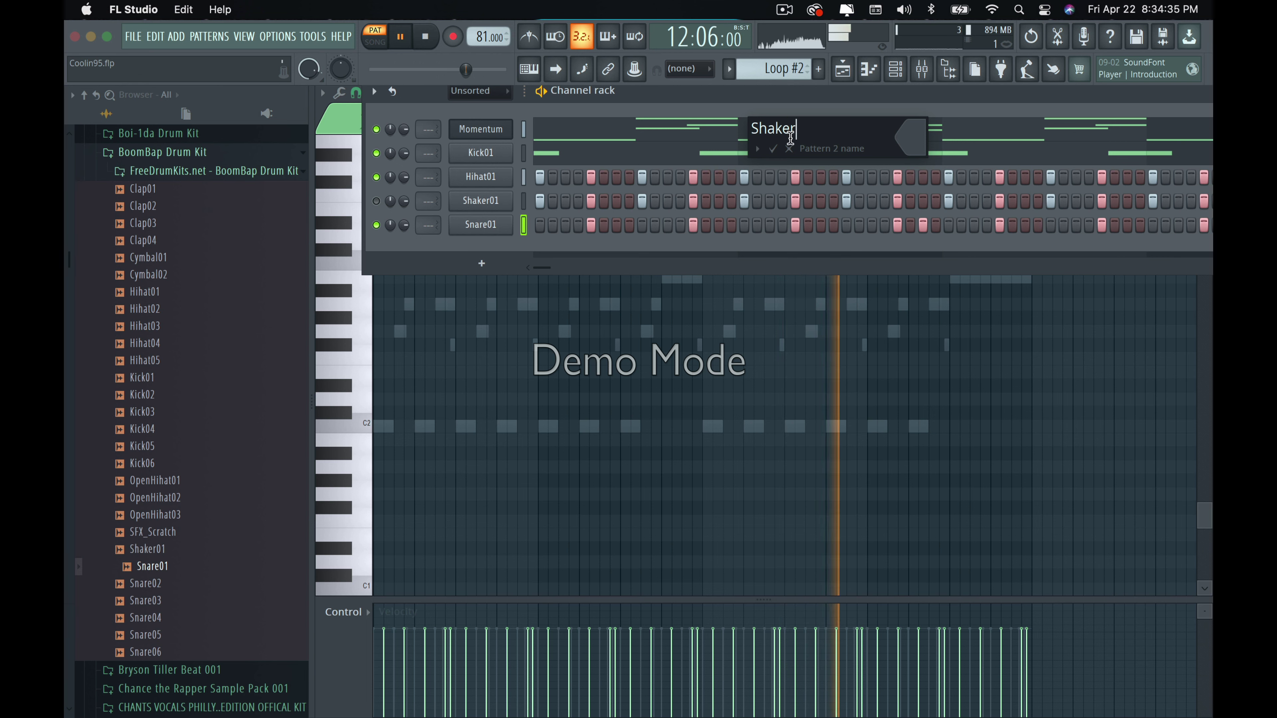
{"action": "left_click", "coordinate": [912, 136]}
{"action": "left_click", "coordinate": [1008, 321]}
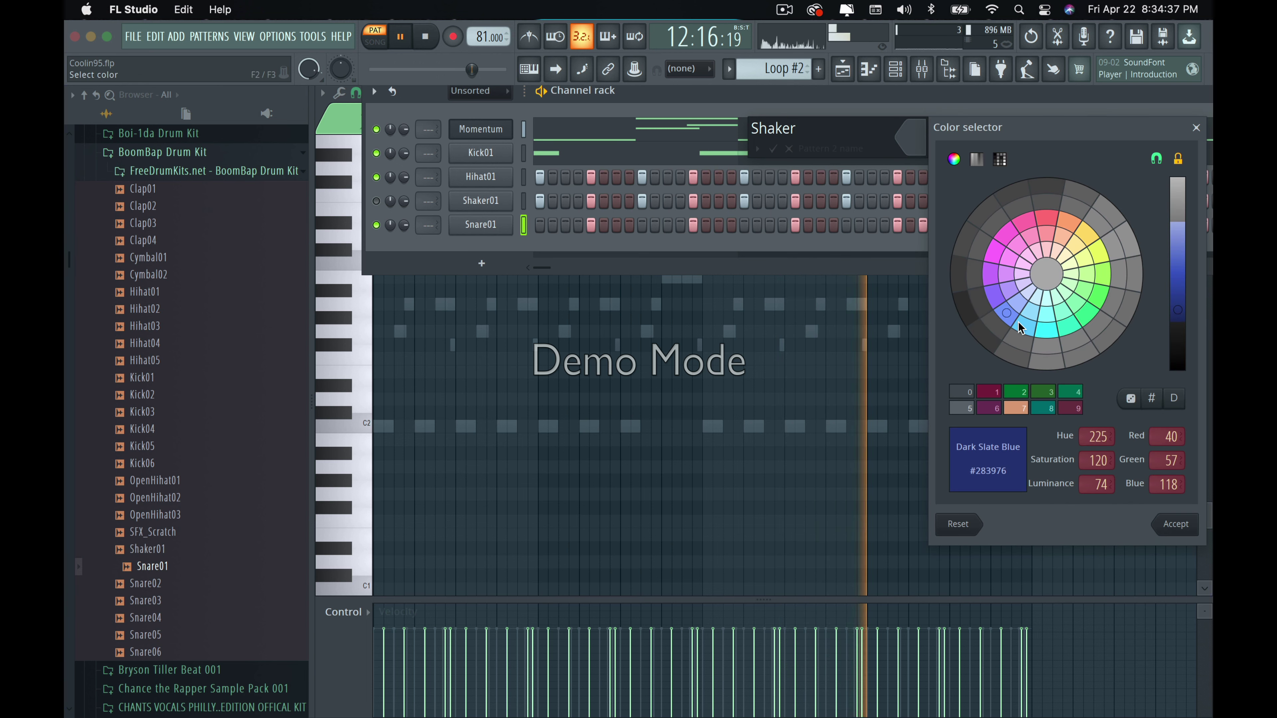
{"action": "left_click", "coordinate": [1176, 525]}
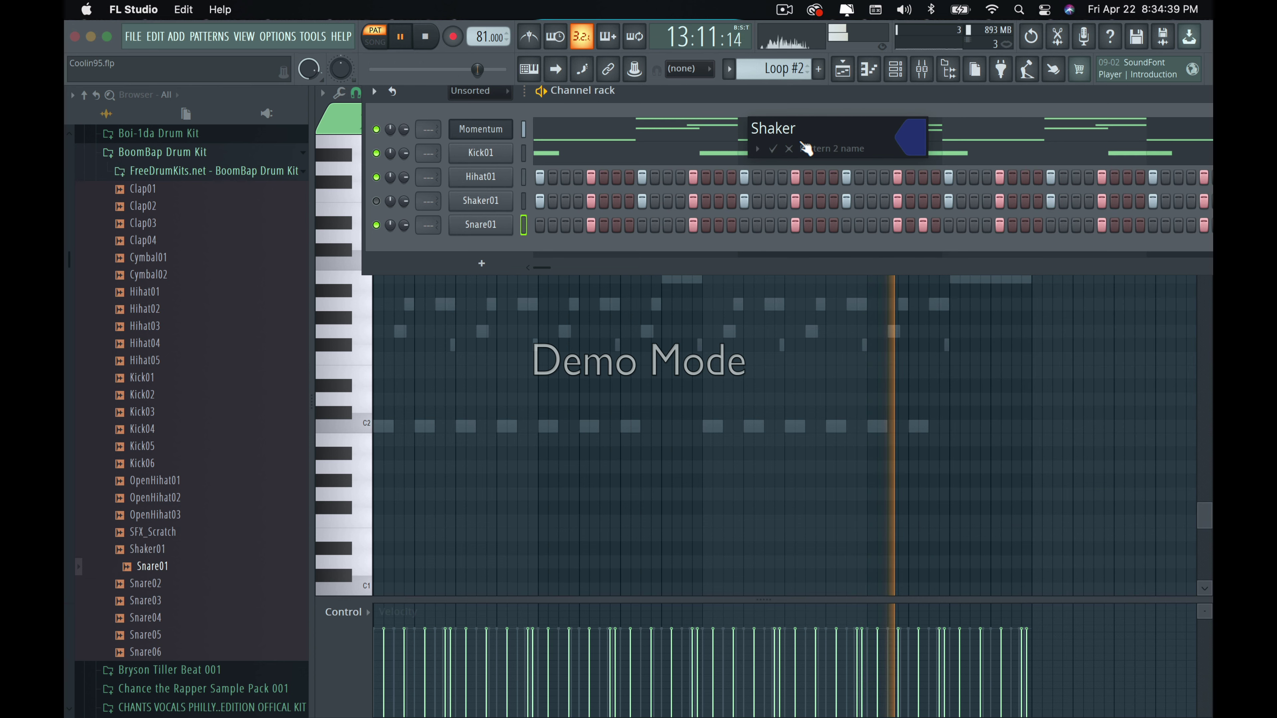
{"action": "left_click", "coordinate": [772, 148]}
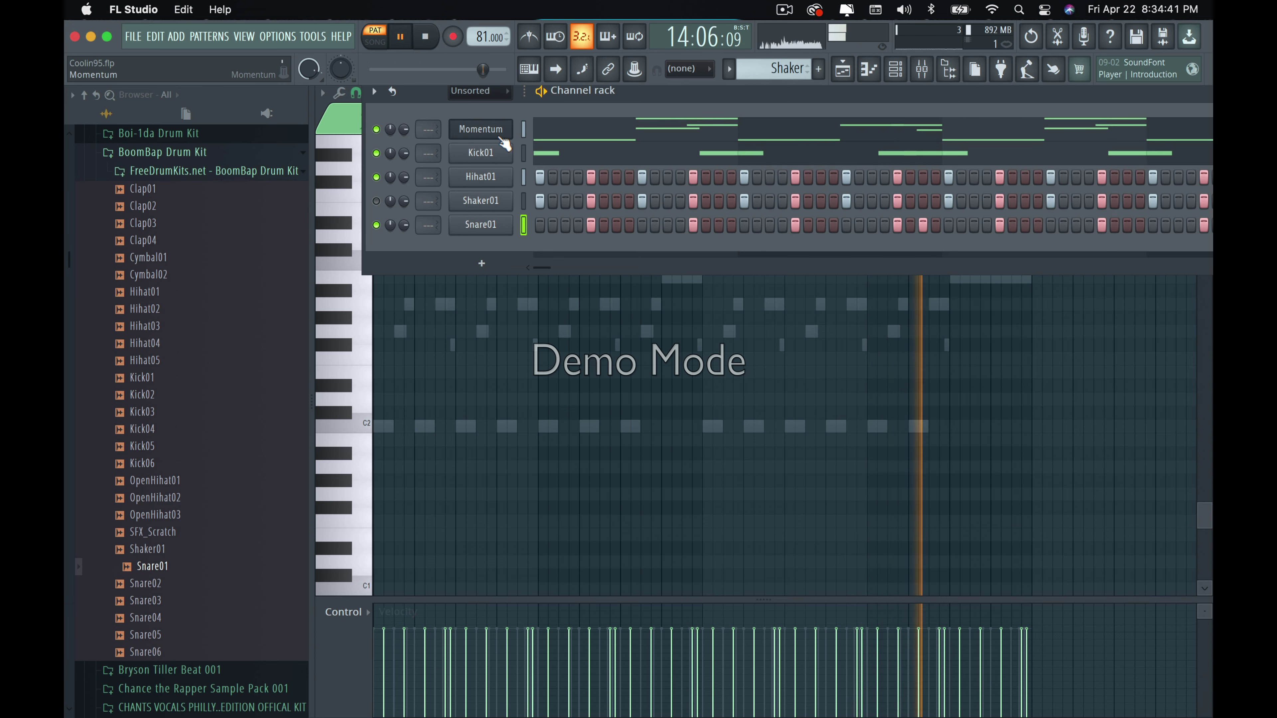
Cut the Momentum, Kick01, Hihat01 and Snare01 notes from the Shaker pattern, leaving only the Shaker01 part.
{"action": "right_click", "coordinate": [480, 129]}
{"action": "left_click", "coordinate": [709, 132]}
{"action": "right_click", "coordinate": [480, 159]}
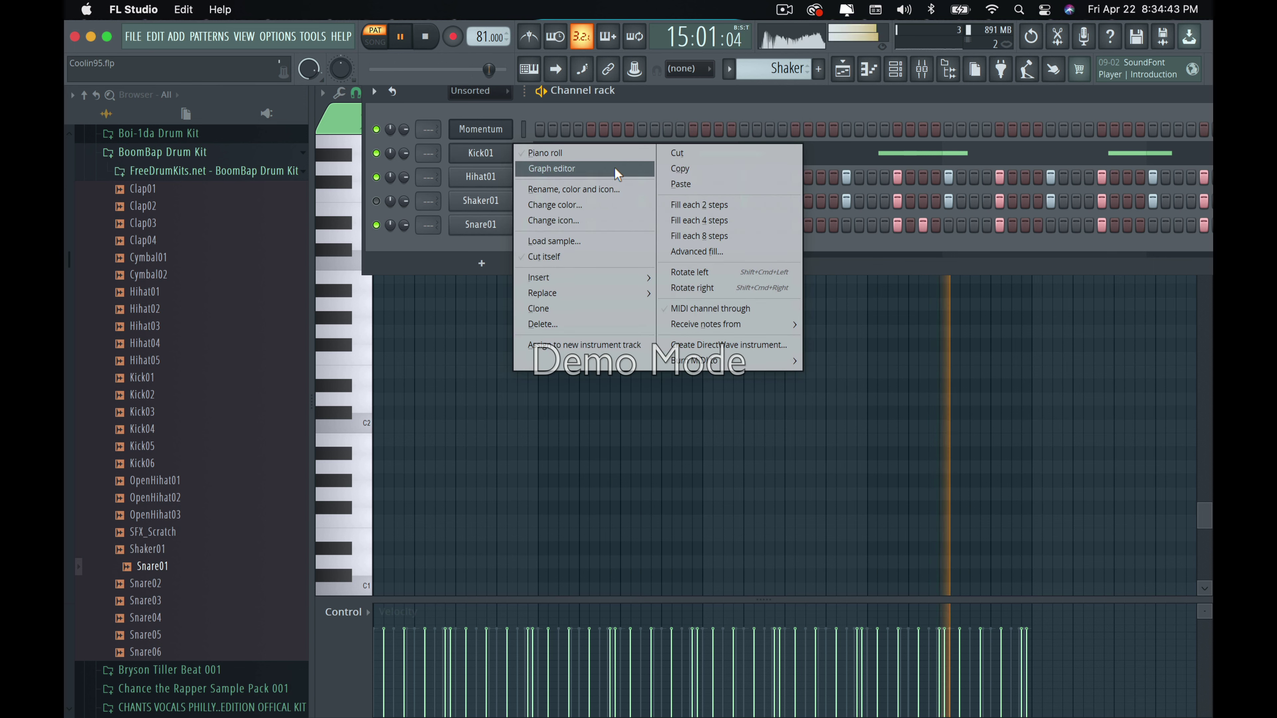
{"action": "left_click", "coordinate": [676, 152]}
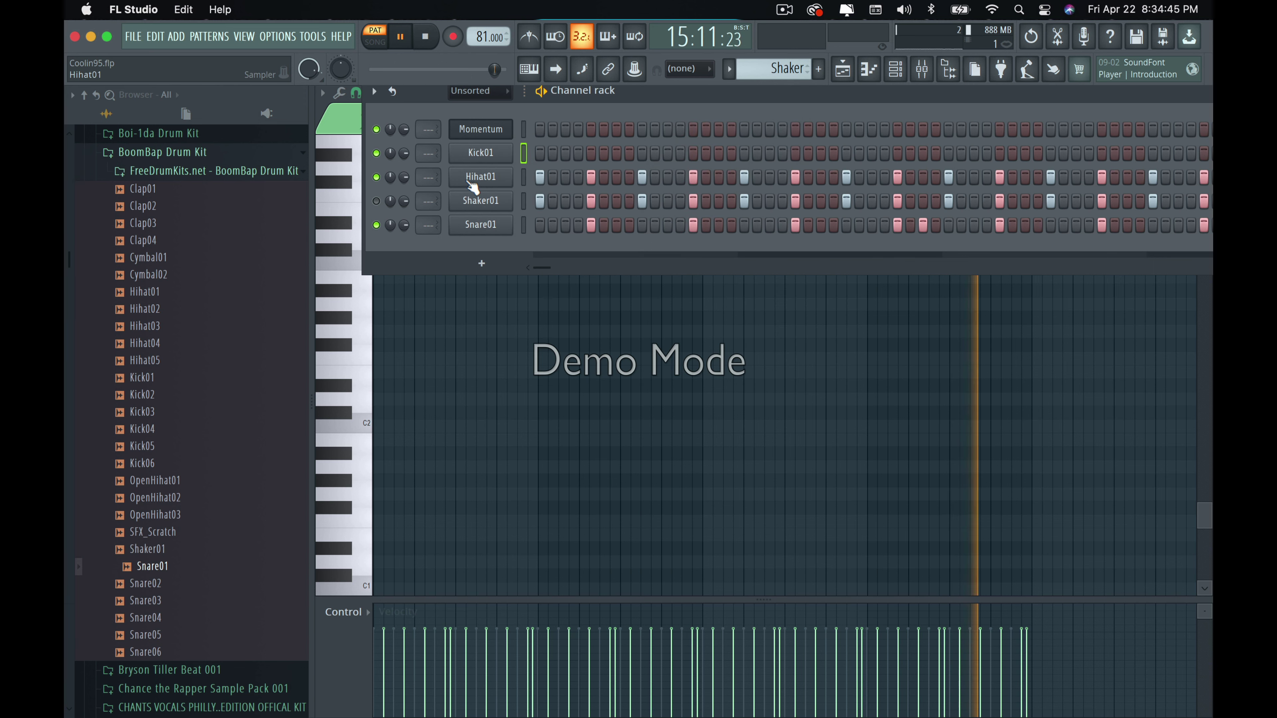
{"action": "right_click", "coordinate": [481, 174]}
{"action": "left_click", "coordinate": [711, 173]}
{"action": "right_click", "coordinate": [486, 229]}
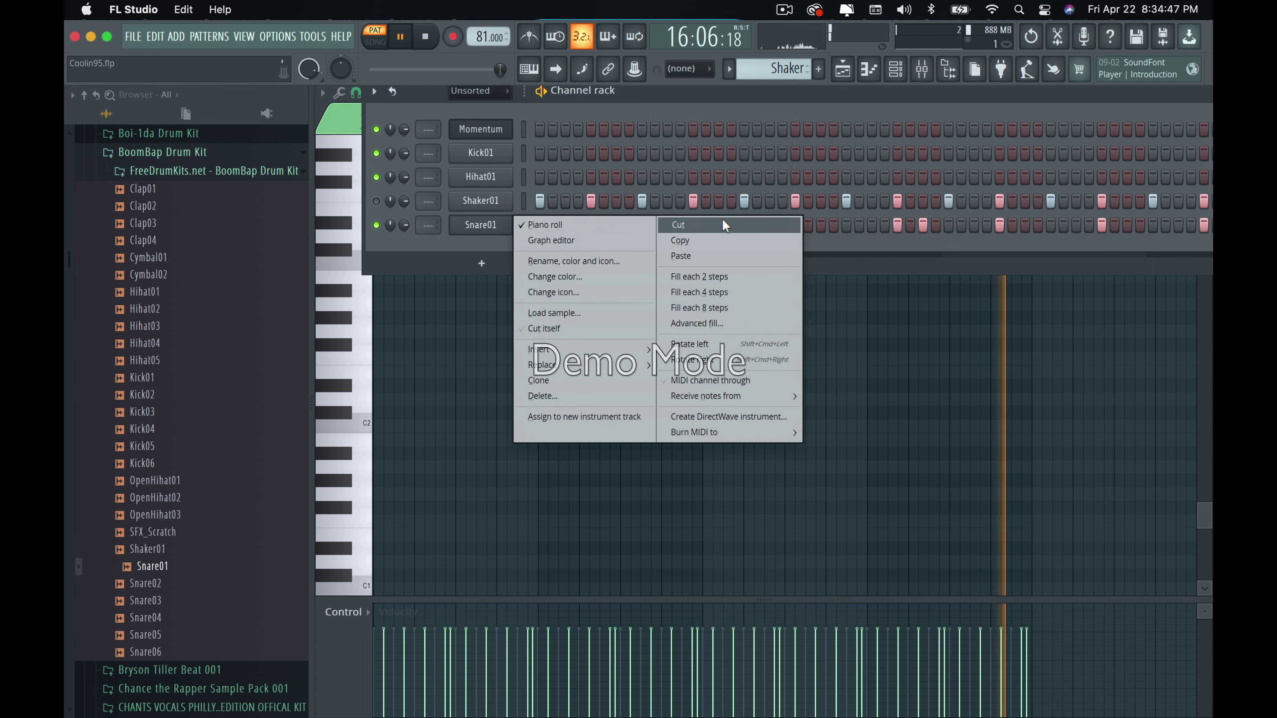
{"action": "left_click", "coordinate": [717, 220]}
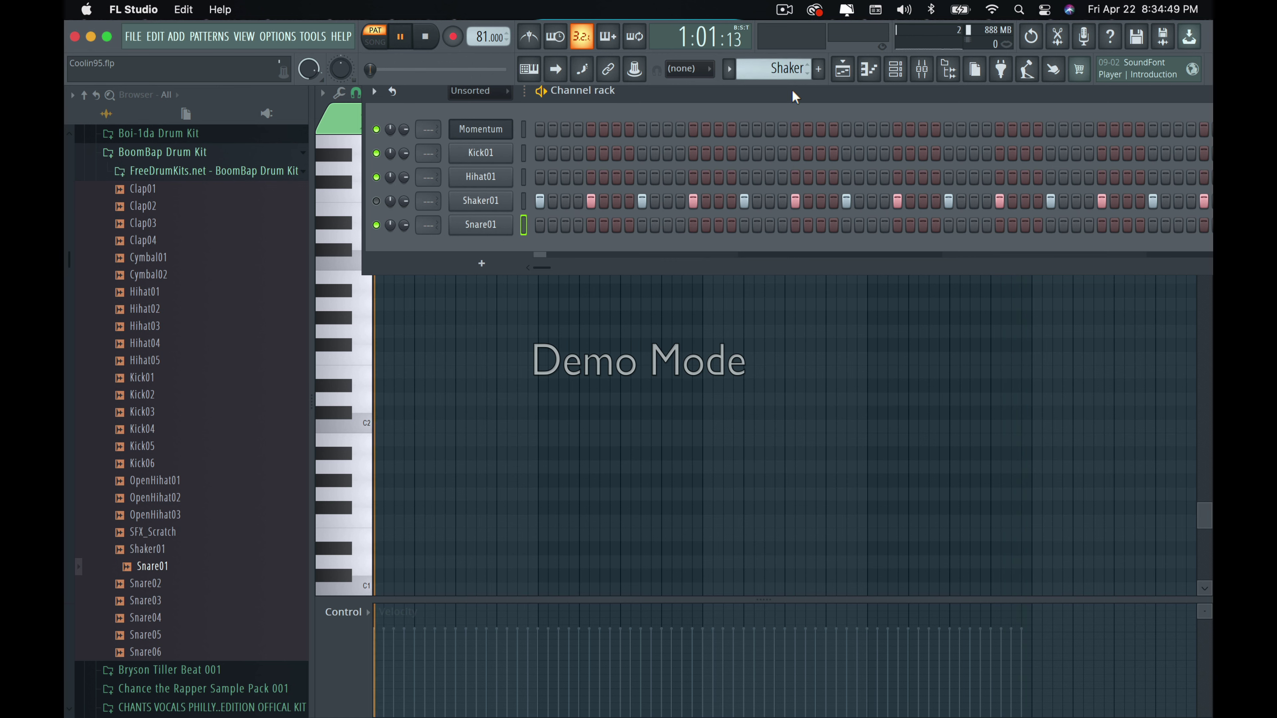
Go back from the Shaker pattern to the Loop pattern and clone it once more.
{"action": "scroll", "coordinate": [784, 71], "scroll_direction": "up", "scroll_amount": 1}
{"action": "left_click", "coordinate": [784, 69]}
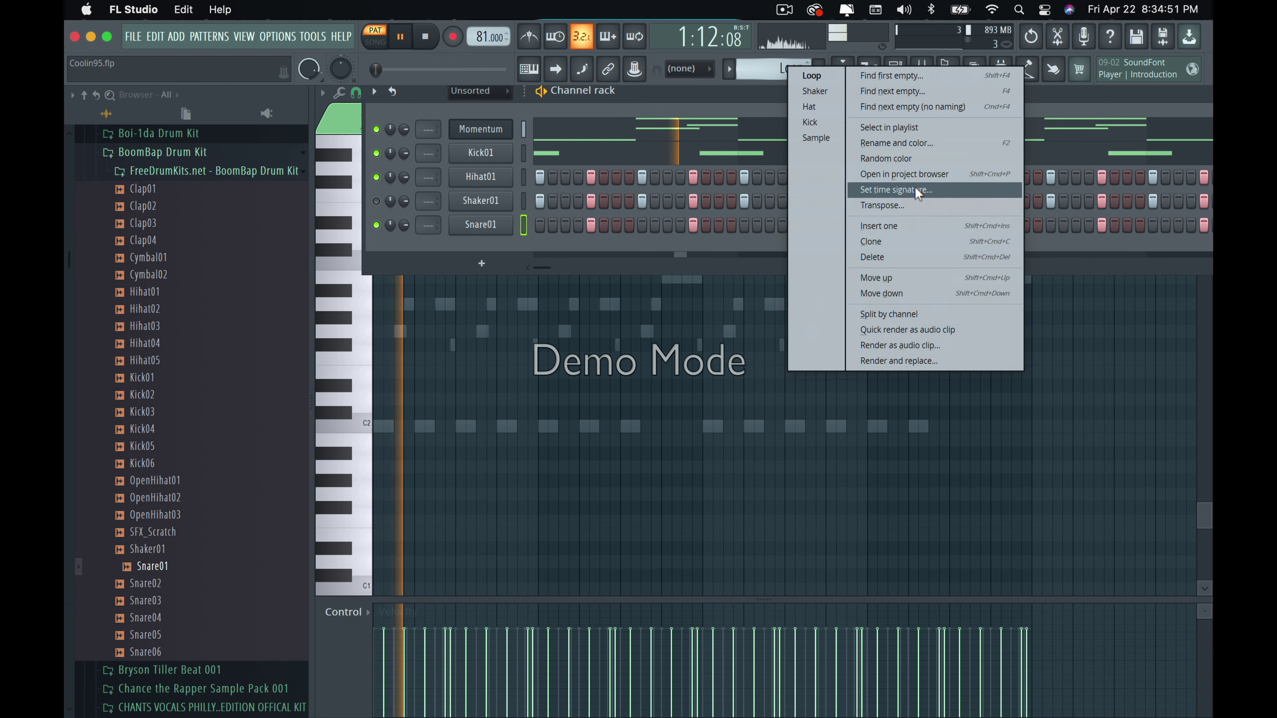
{"action": "left_click", "coordinate": [911, 242]}
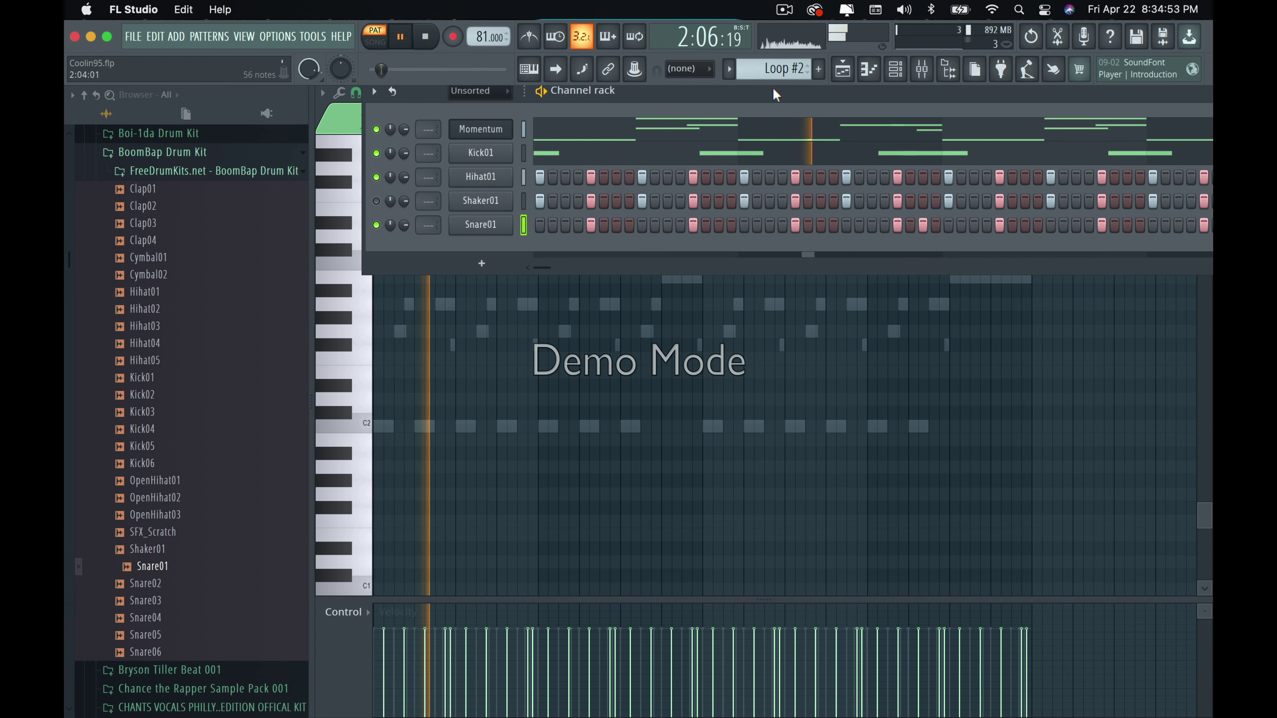
Rename the cloned Loop #2 pattern as Snare and give it the Dark Olive Green color #6B7628.
{"action": "left_click", "coordinate": [784, 69]}
{"action": "left_click", "coordinate": [946, 151]}
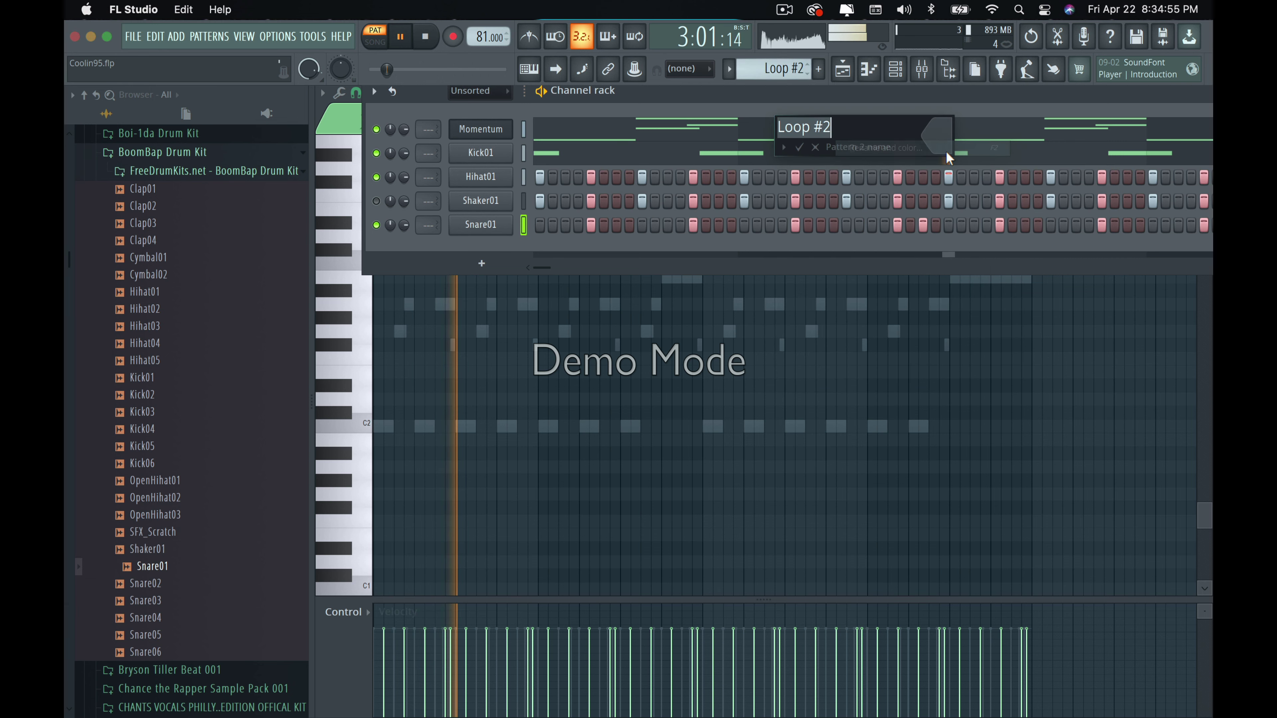
{"action": "type", "text": "Snare"}
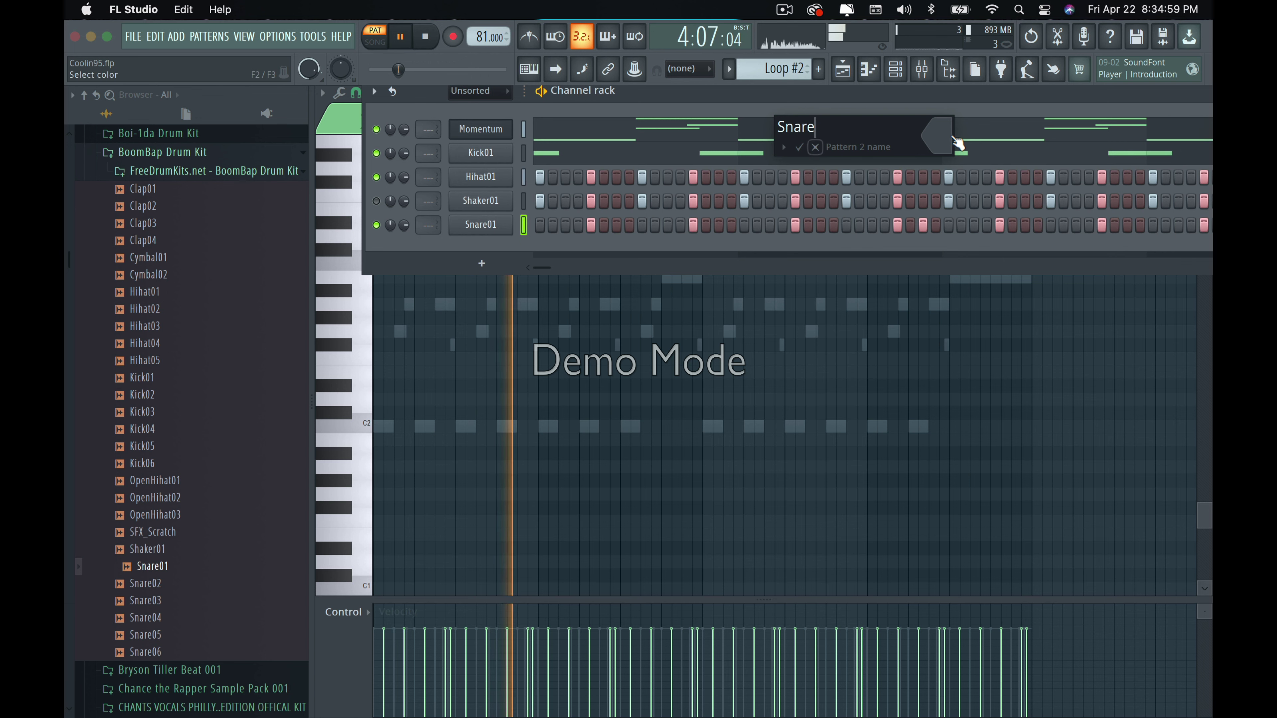
{"action": "left_click", "coordinate": [933, 146]}
{"action": "left_click", "coordinate": [1099, 251]}
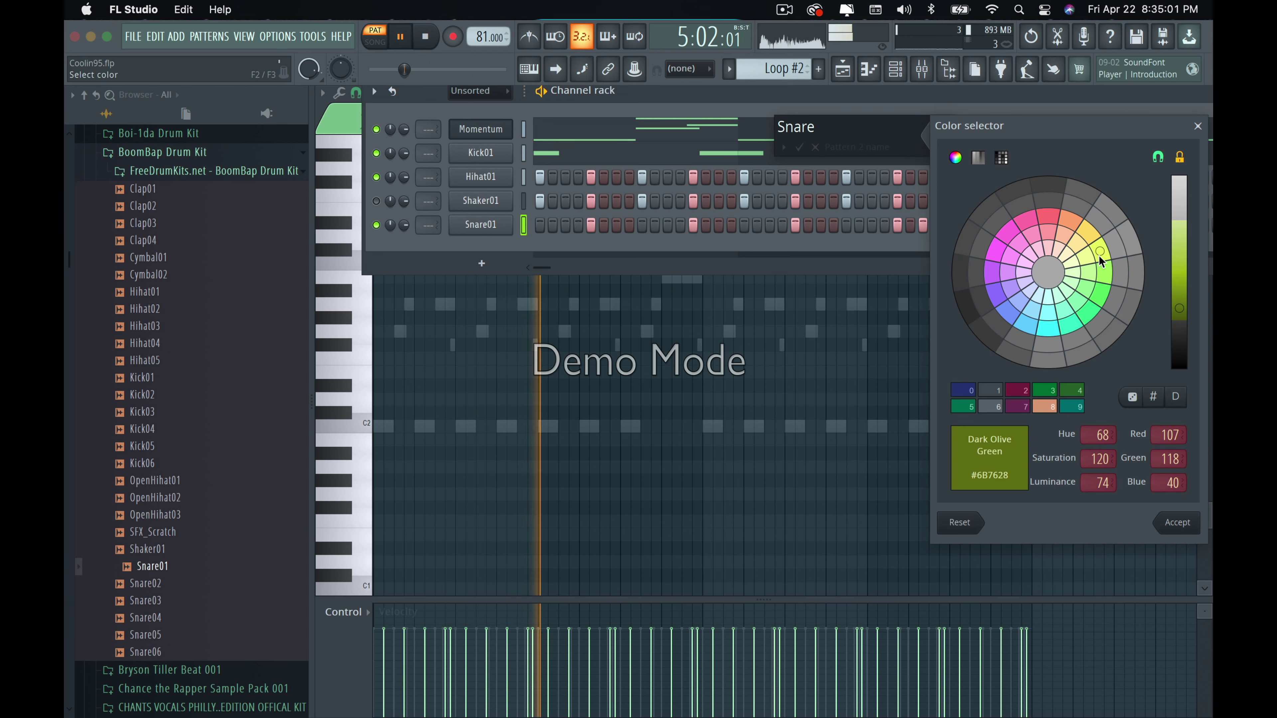
{"action": "left_click", "coordinate": [1188, 524]}
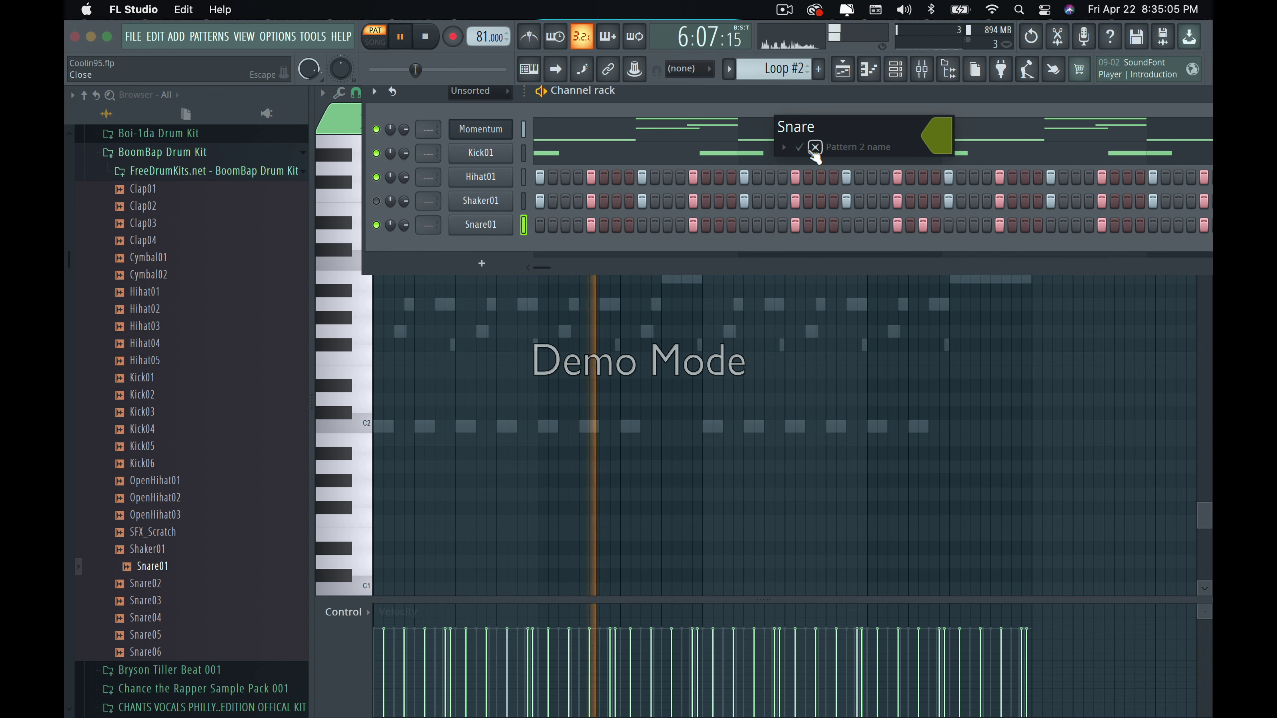
{"action": "left_click", "coordinate": [801, 147]}
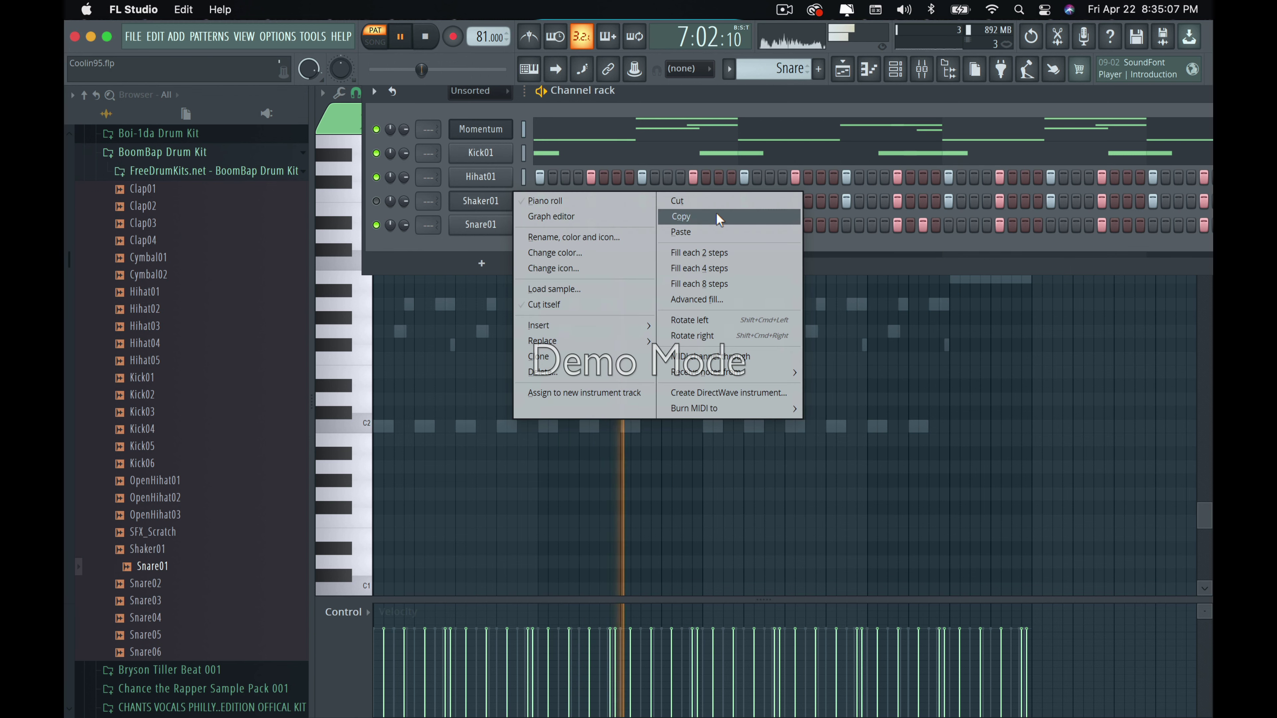
Cut the Shaker01, Hihat01, Kick01 and Momentum notes from the Snare pattern, leaving only the Snare01 part.
{"action": "left_click", "coordinate": [714, 211]}
{"action": "right_click", "coordinate": [468, 177]}
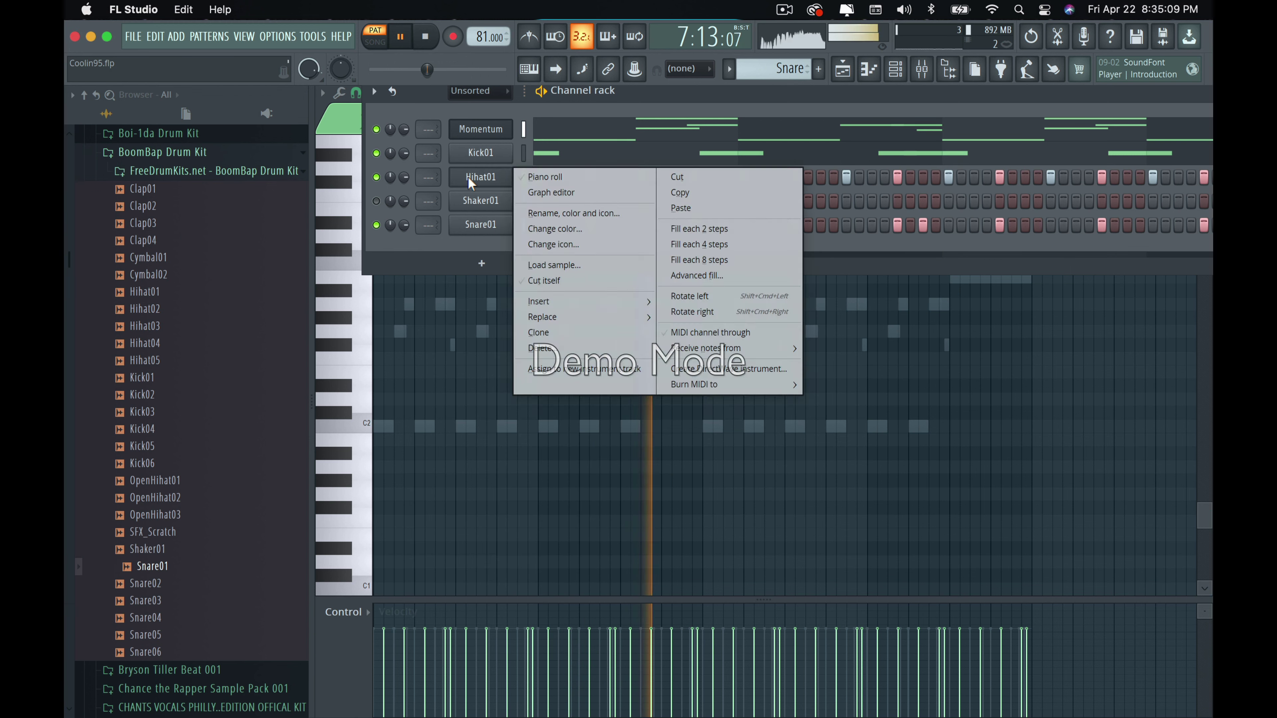
{"action": "left_click", "coordinate": [692, 180]}
{"action": "right_click", "coordinate": [459, 153]}
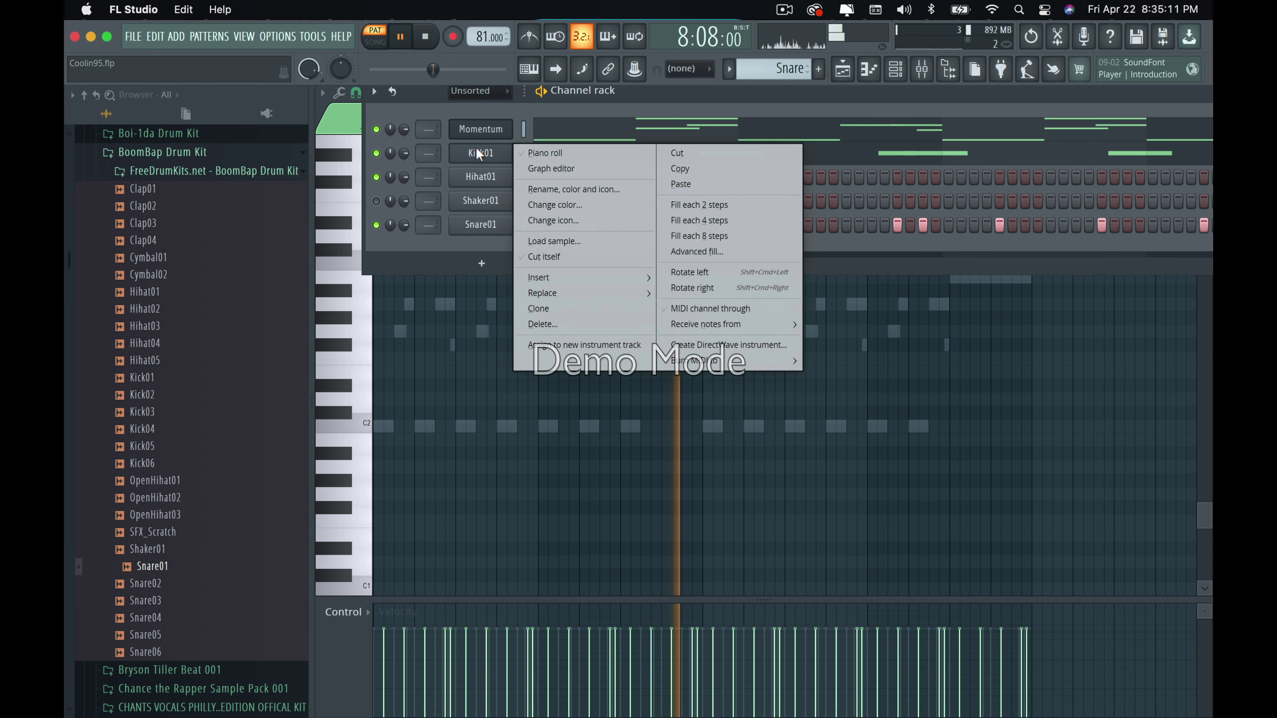
{"action": "left_click", "coordinate": [684, 156]}
{"action": "right_click", "coordinate": [443, 130]}
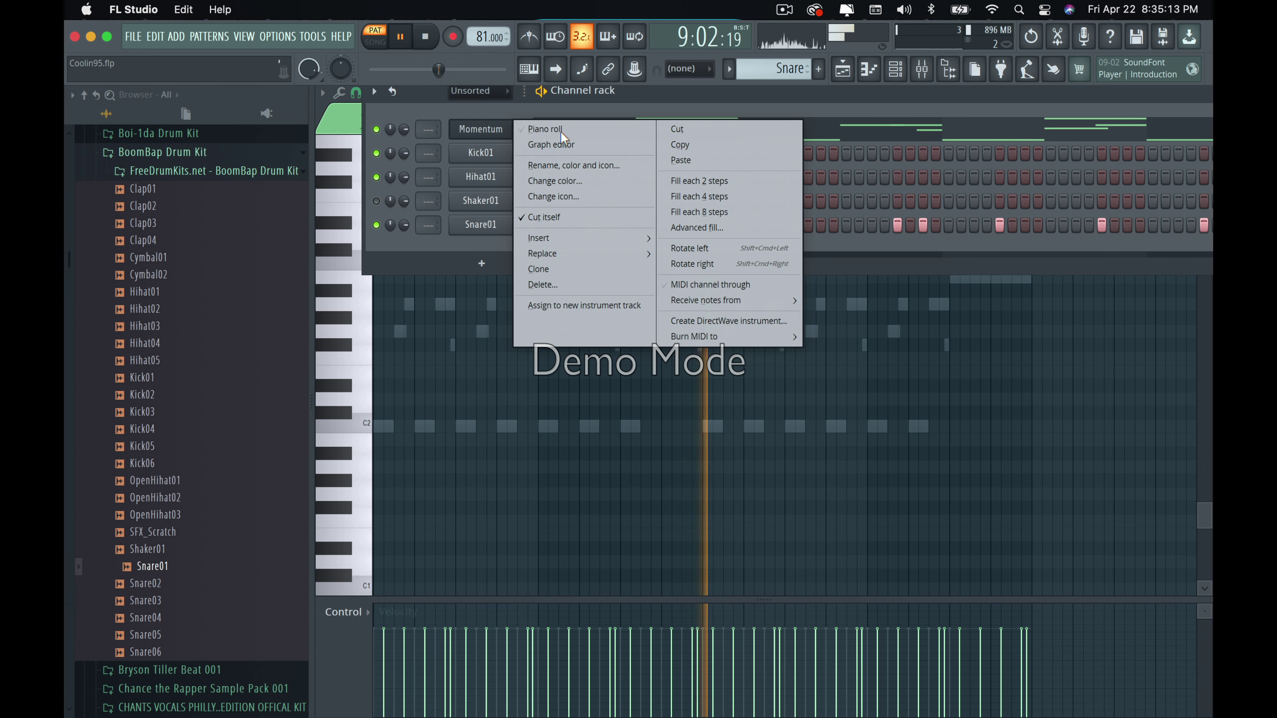
{"action": "left_click", "coordinate": [684, 133]}
Go back from the Snare pattern to the Loop pattern and open the playlist.
{"action": "scroll", "coordinate": [776, 68], "scroll_direction": "up", "scroll_amount": 3}
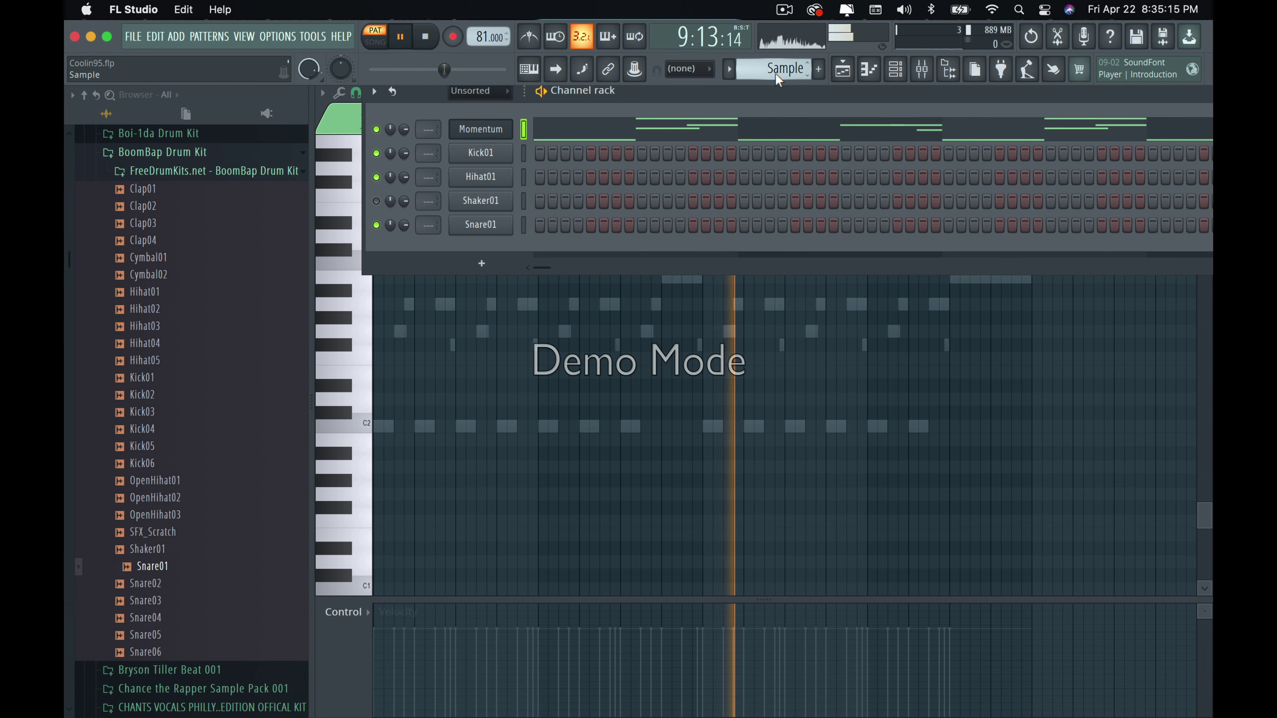
{"action": "scroll", "coordinate": [790, 78], "scroll_direction": "up", "scroll_amount": 1}
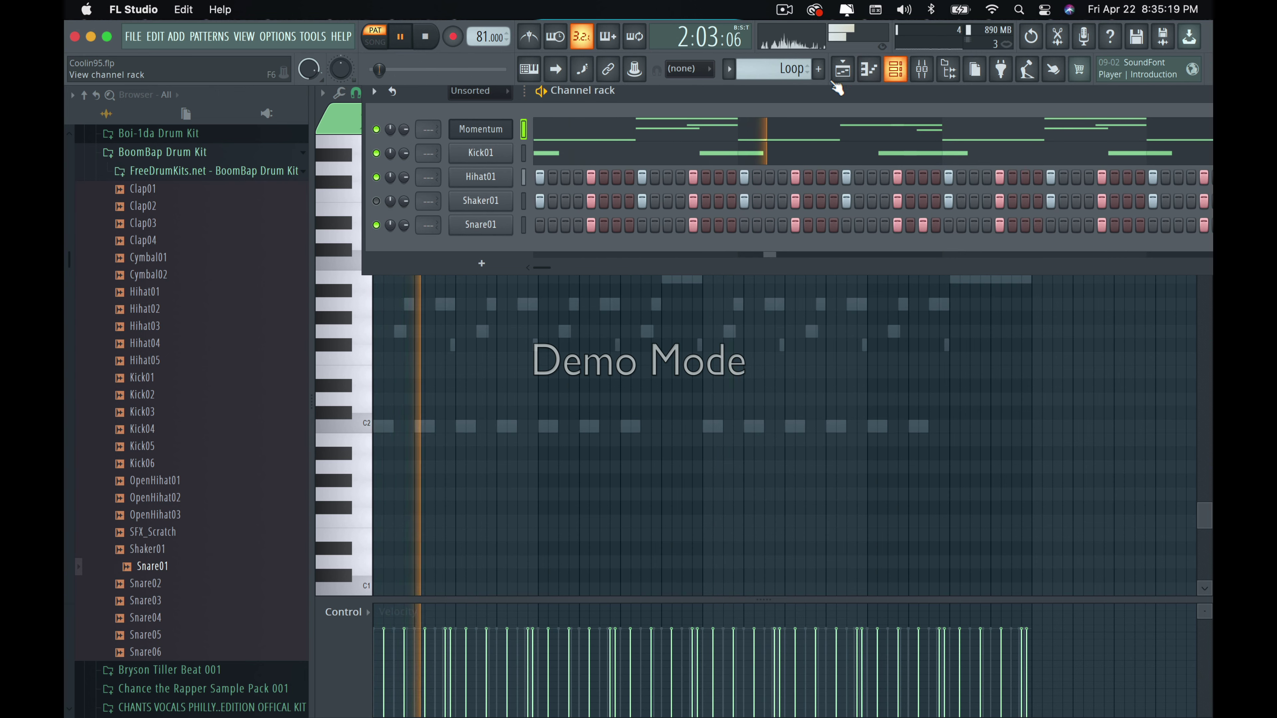
{"action": "left_click", "coordinate": [843, 69]}
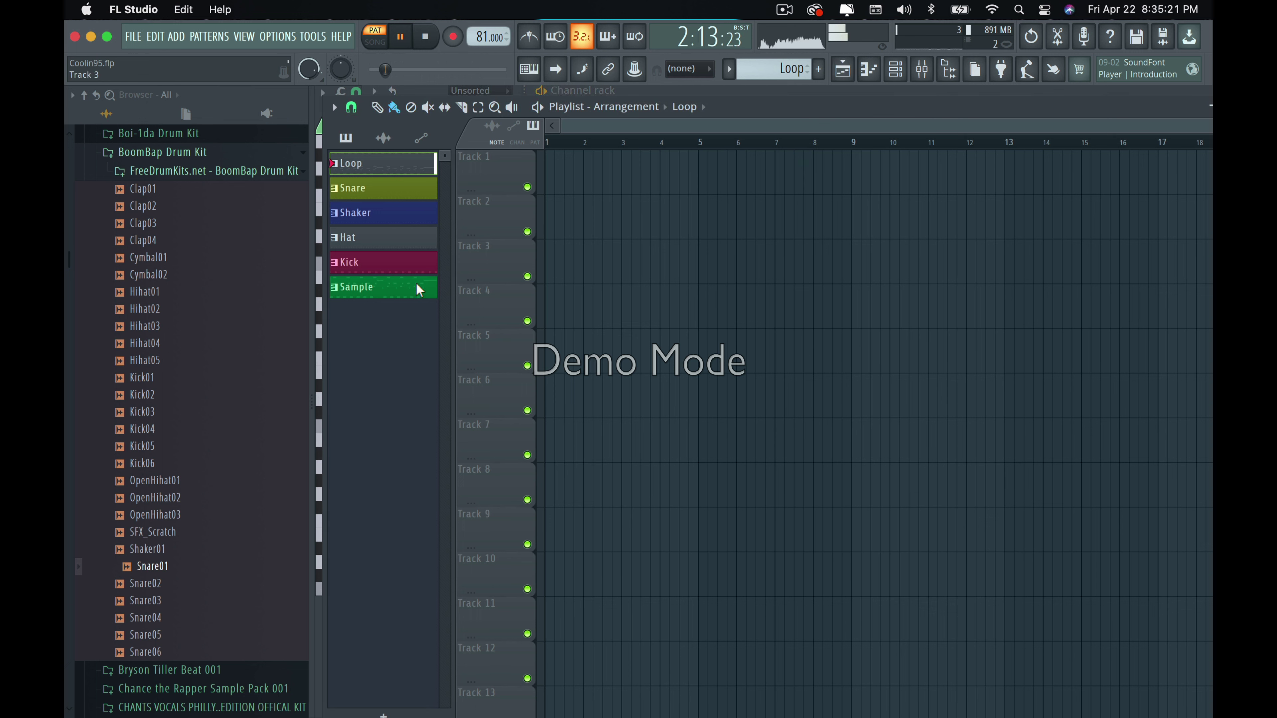
Place the Sample, Hat, Snare, Shaker and Loop patterns on Tracks 1 to 5, starting at bars 1, 3, 5, 7 and 9.
{"action": "left_click_drag", "start_coordinate": [383, 294], "coordinate": [547, 169]}
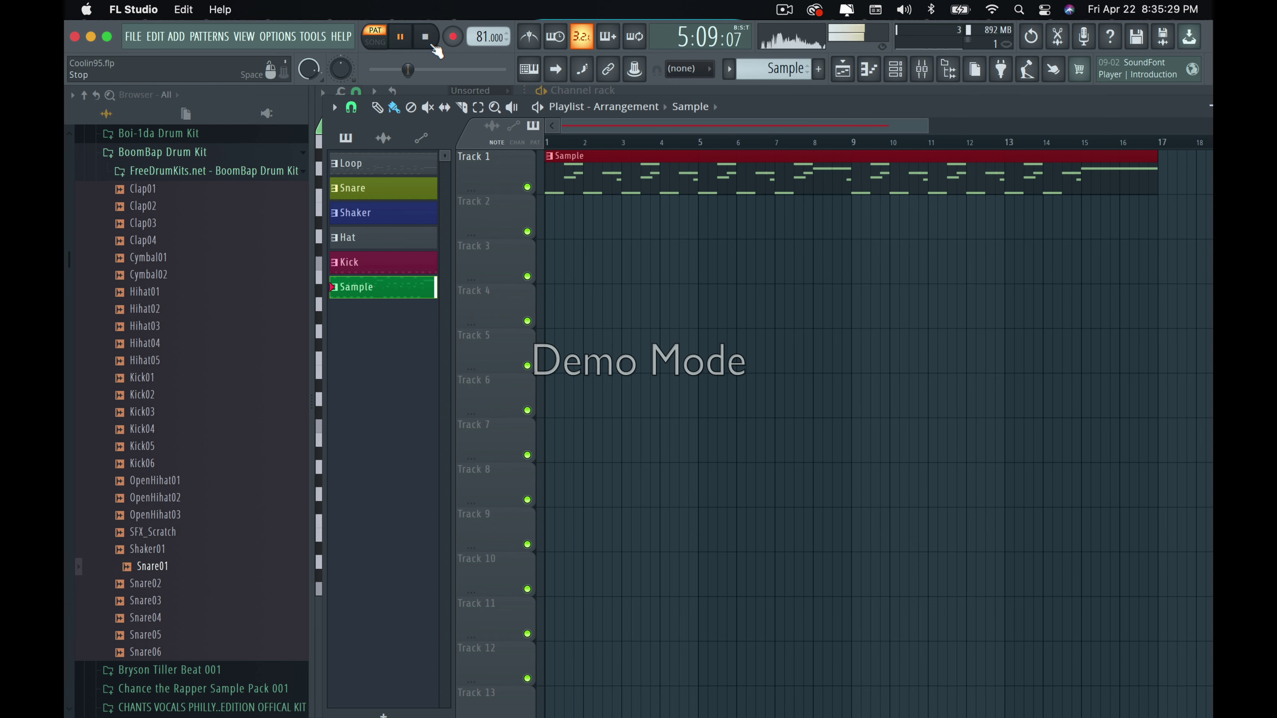
{"action": "left_click", "coordinate": [372, 268]}
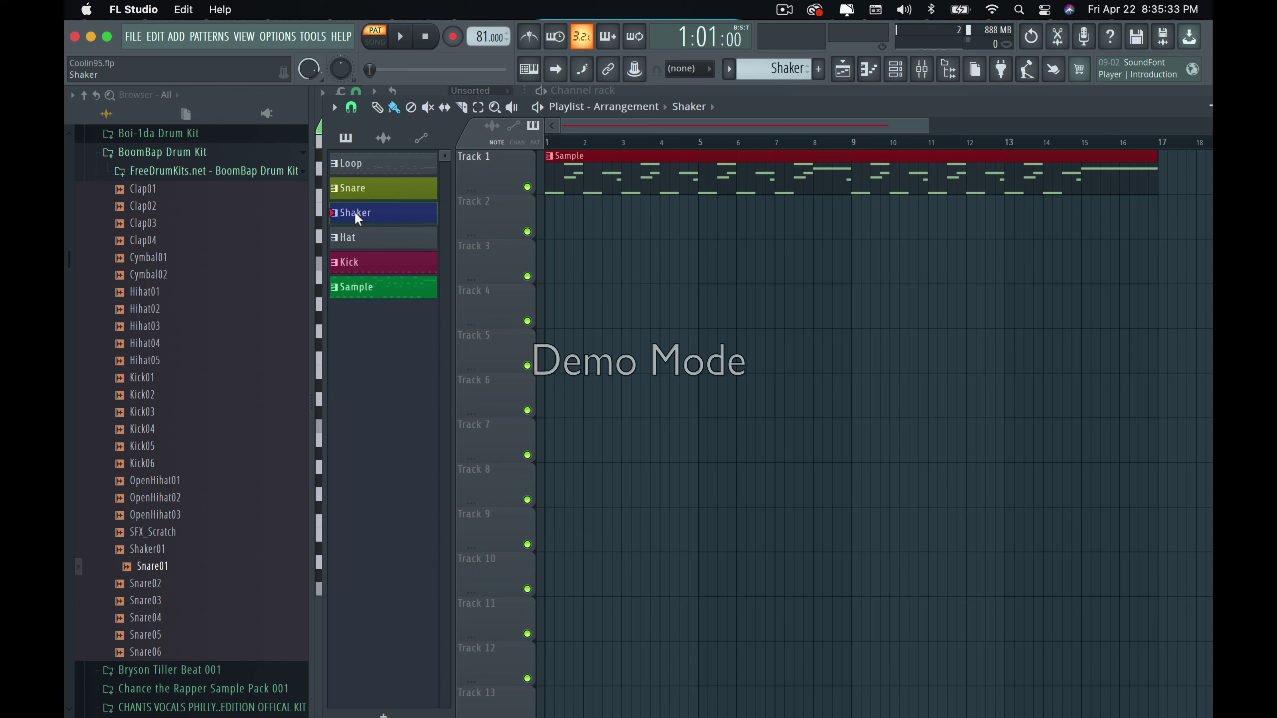
{"action": "mouse_move", "coordinate": [351, 234]}
{"action": "left_mouse_down"}
{"action": "mouse_move", "coordinate": [649, 179]}
{"action": "mouse_move", "coordinate": [650, 208]}
{"action": "mouse_move", "coordinate": [624, 214]}
{"action": "left_mouse_up"}
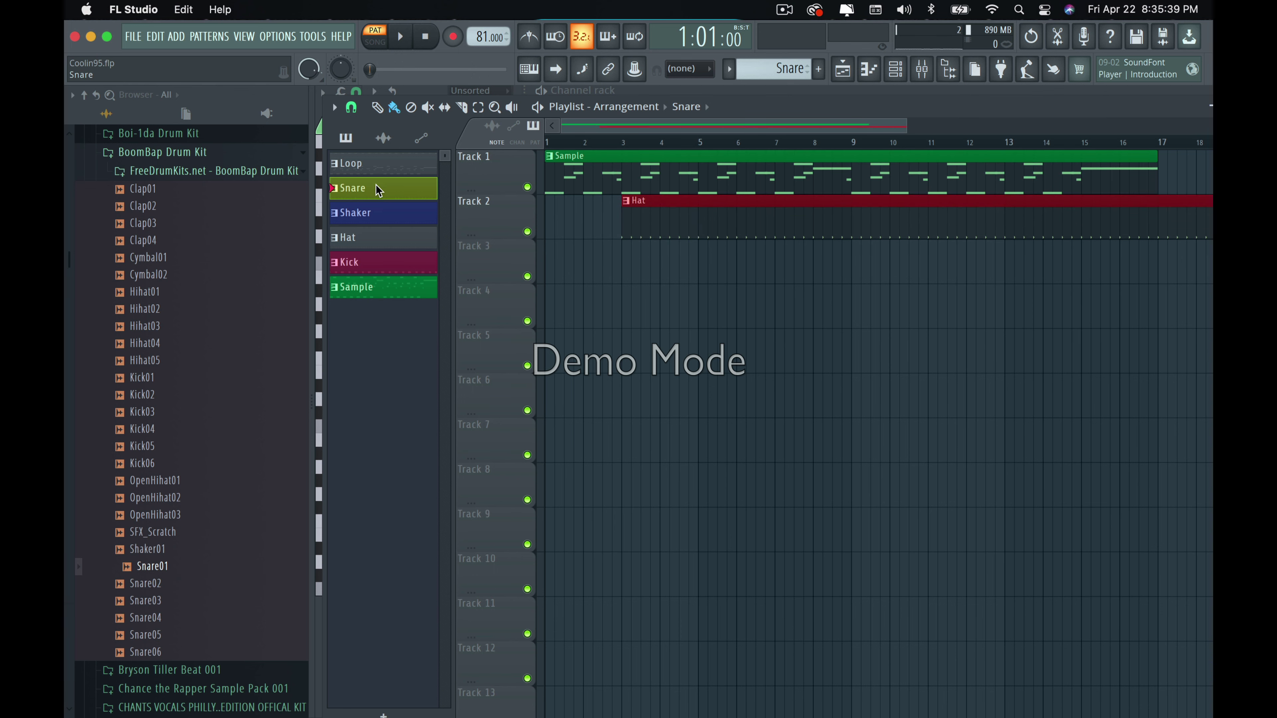
{"action": "left_click_drag", "start_coordinate": [470, 225], "coordinate": [703, 272]}
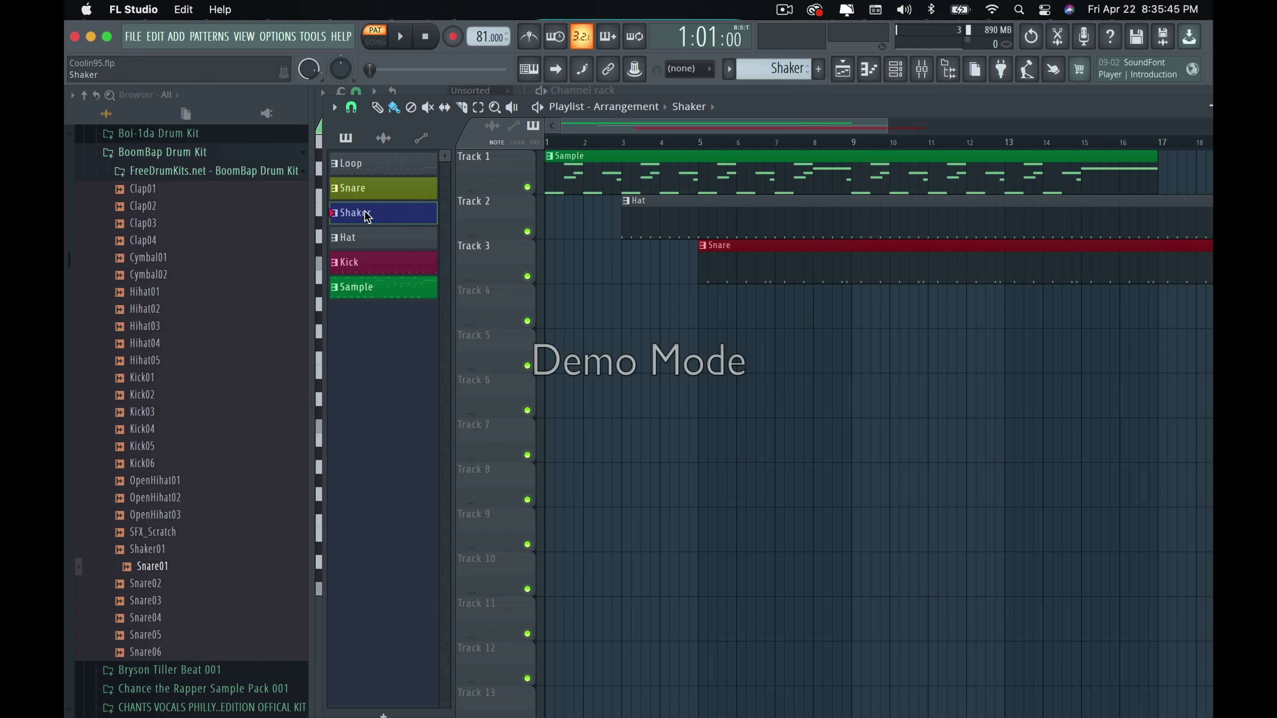
{"action": "left_click_drag", "start_coordinate": [614, 256], "coordinate": [778, 314]}
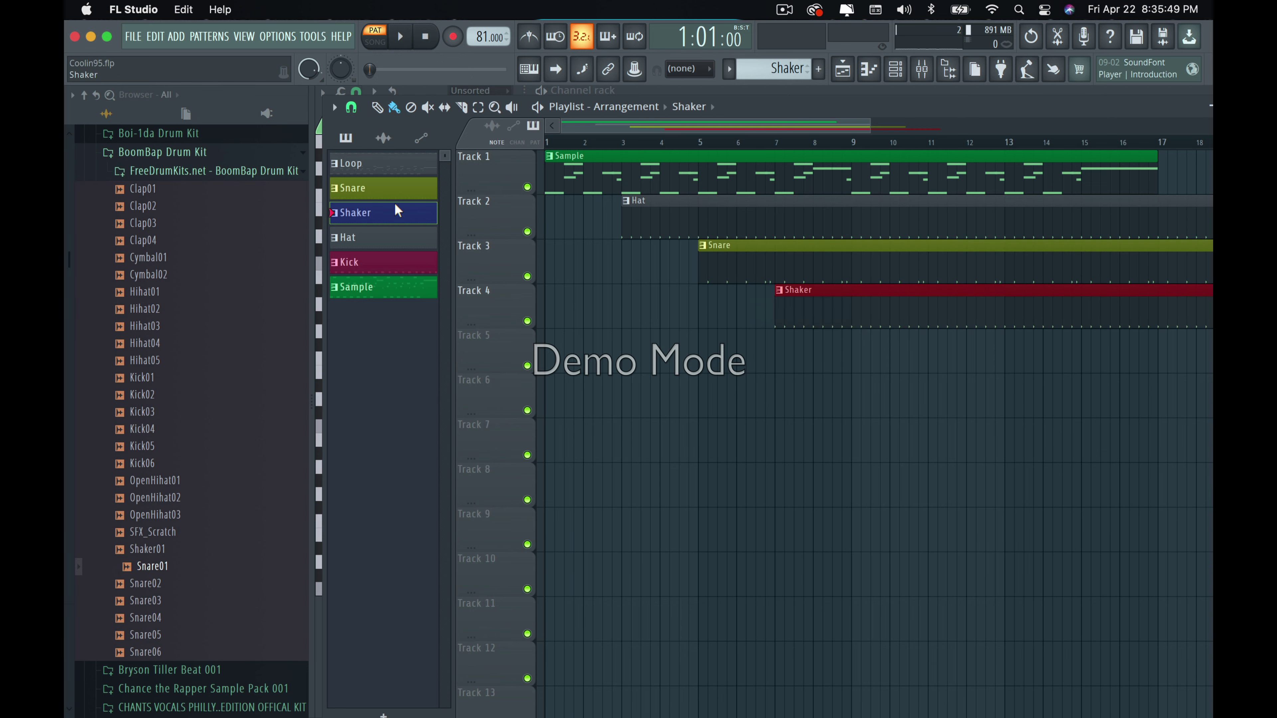
{"action": "left_click_drag", "start_coordinate": [466, 205], "coordinate": [855, 363]}
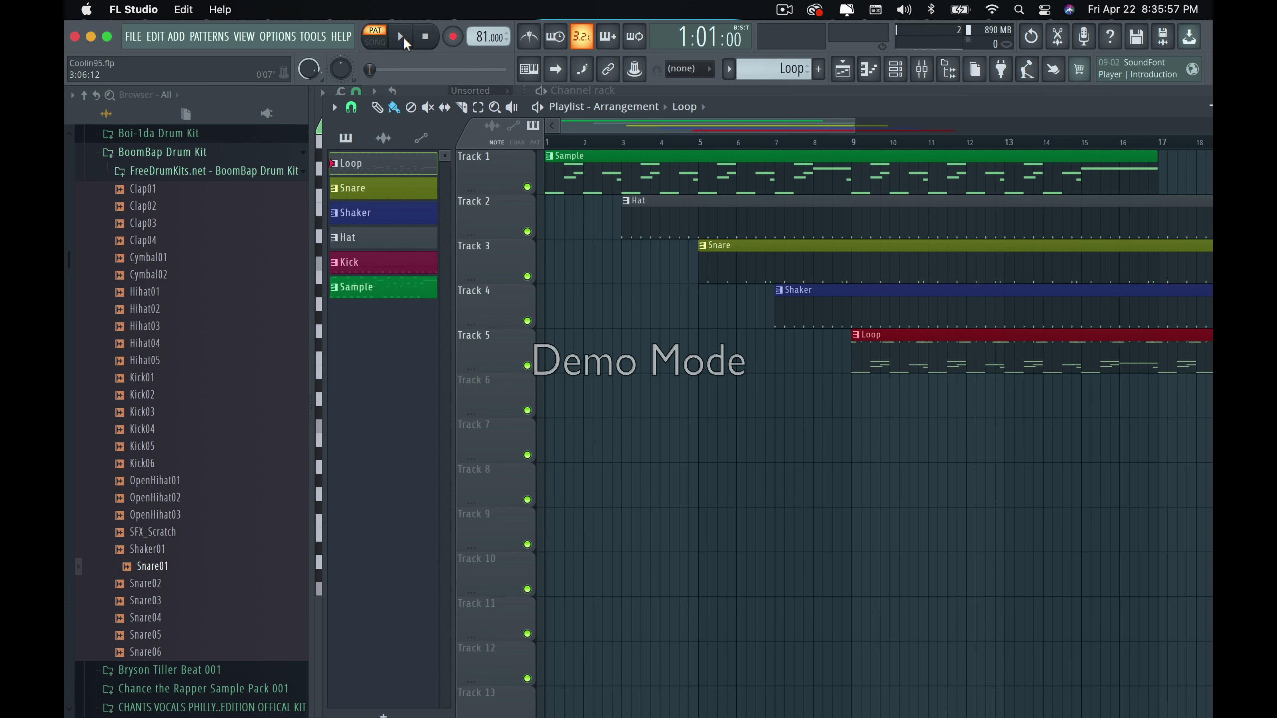
Switch playback to song mode, listen to the staggered arrangement past bar 9, select the Kick pattern and stop.
{"action": "left_click", "coordinate": [376, 42]}
{"action": "key", "text": "space"}
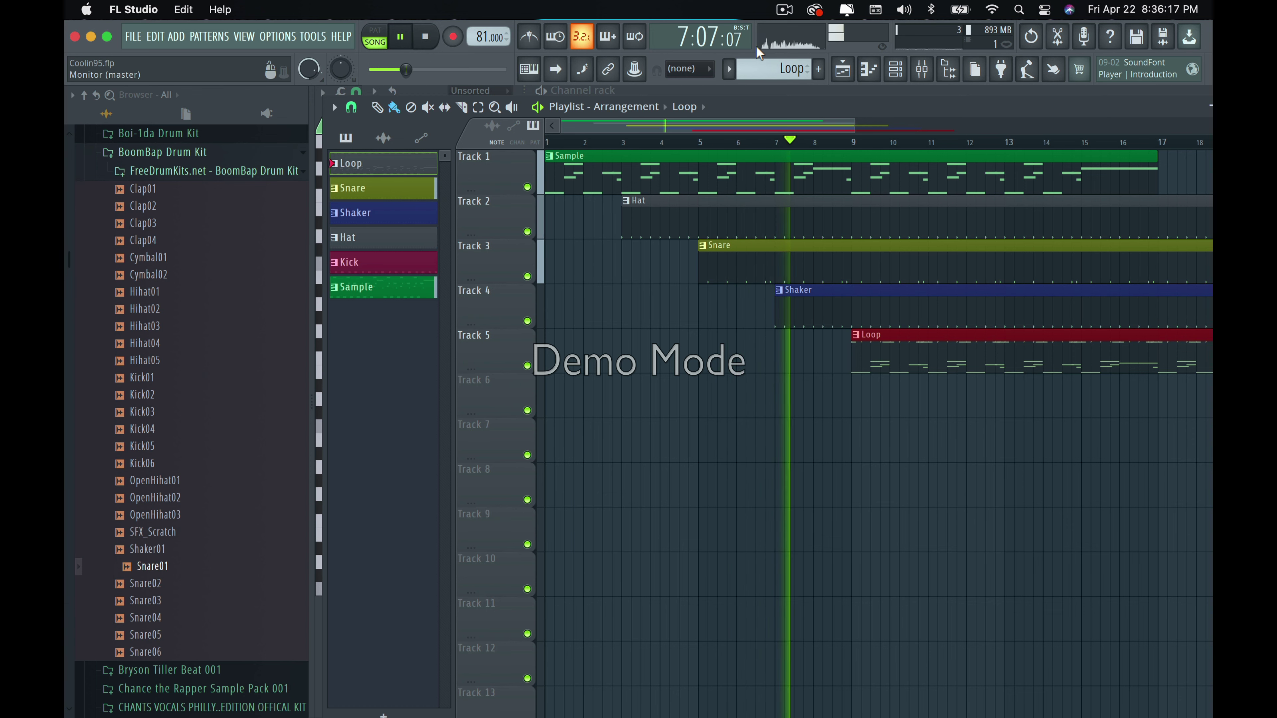
{"action": "left_click_drag", "start_coordinate": [372, 261], "coordinate": [335, 270]}
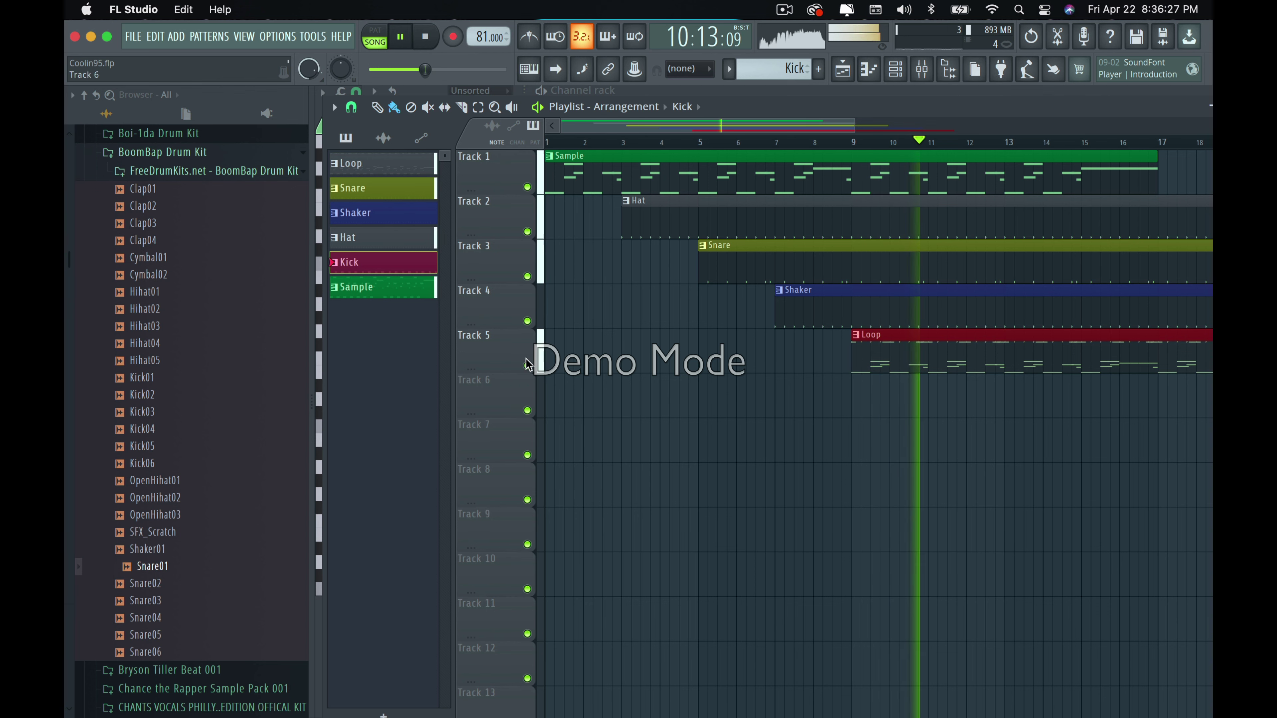
{"action": "left_click", "coordinate": [424, 38]}
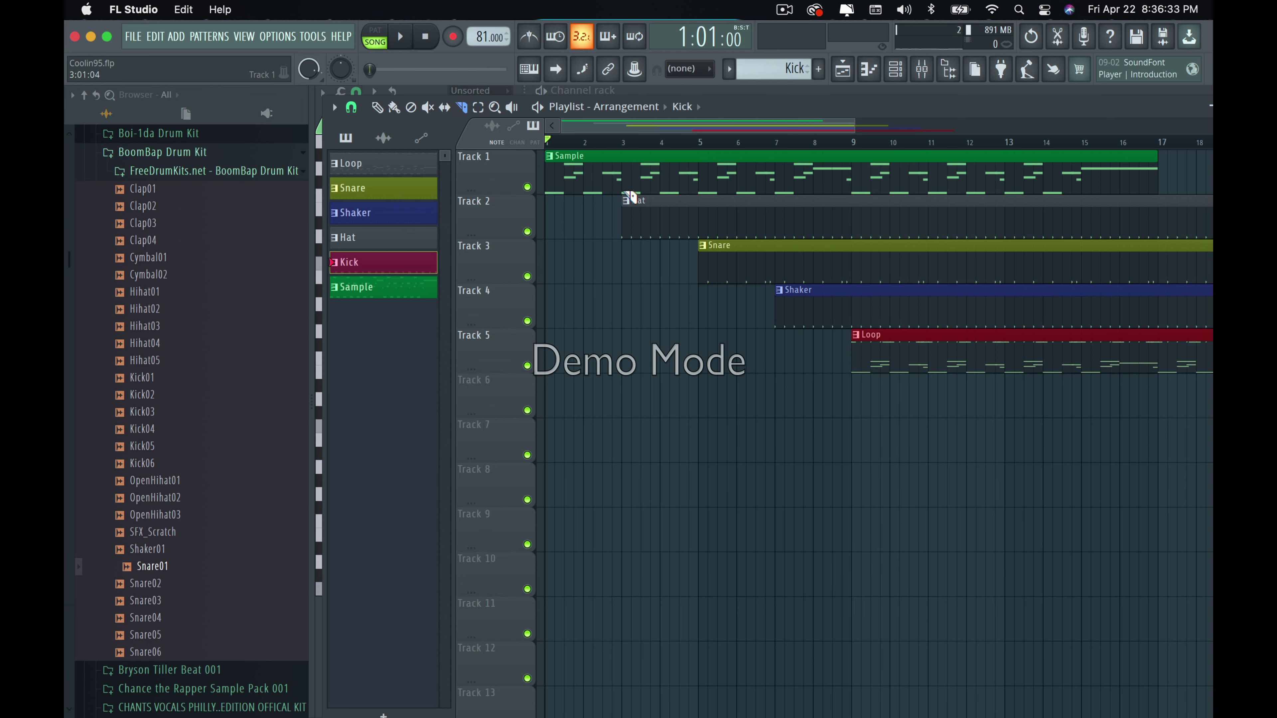
{"action": "left_click_drag", "start_coordinate": [627, 141], "coordinate": [666, 190]}
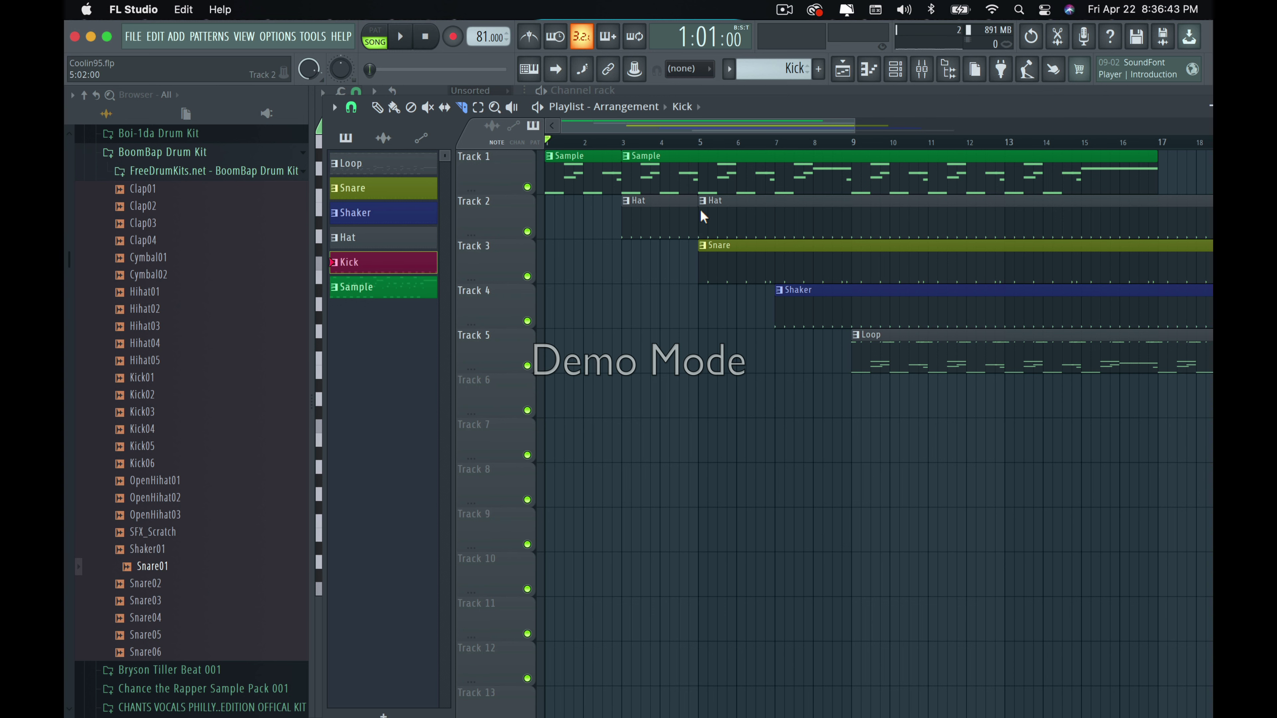
{"action": "key", "text": "super+z"}
{"action": "key", "text": "super+z"}
Slice the clips on Tracks 1 to 4 at bars 9, 7, 5 and 3, wherever the next pattern enters.
{"action": "left_click_drag", "start_coordinate": [851, 327], "coordinate": [868, 169]}
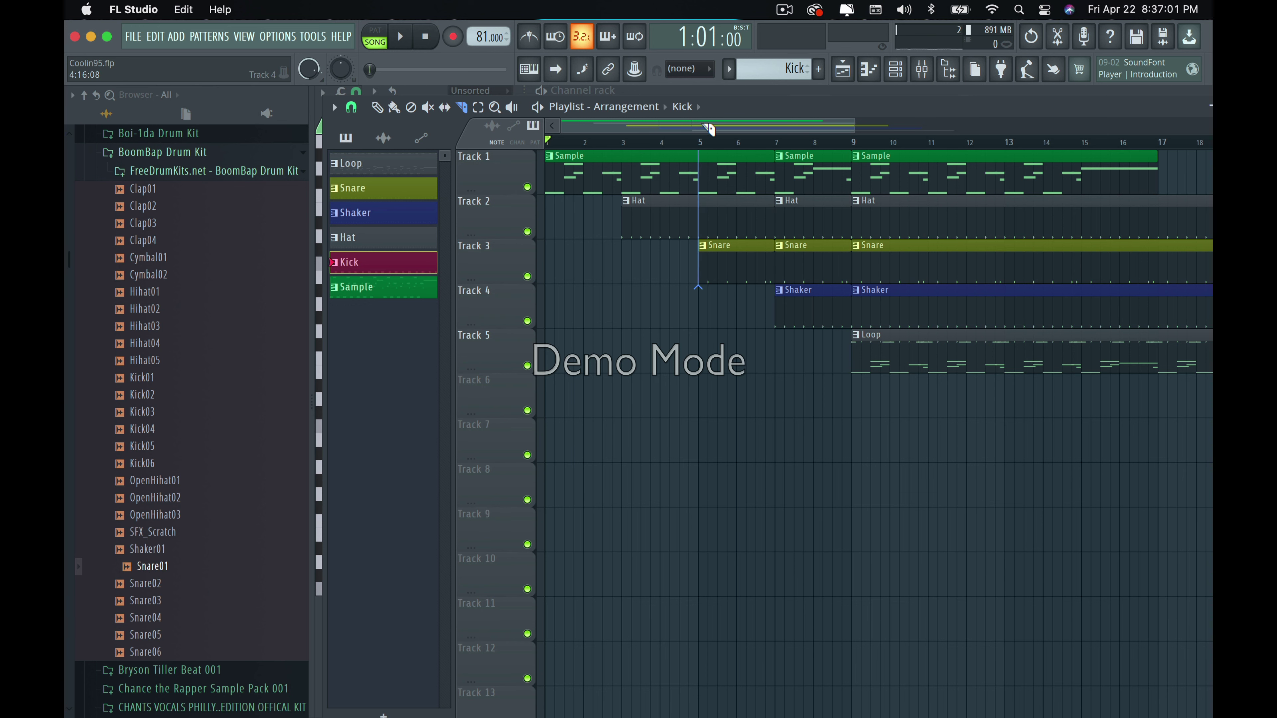
{"action": "left_click", "coordinate": [706, 171]}
{"action": "left_click", "coordinate": [707, 201]}
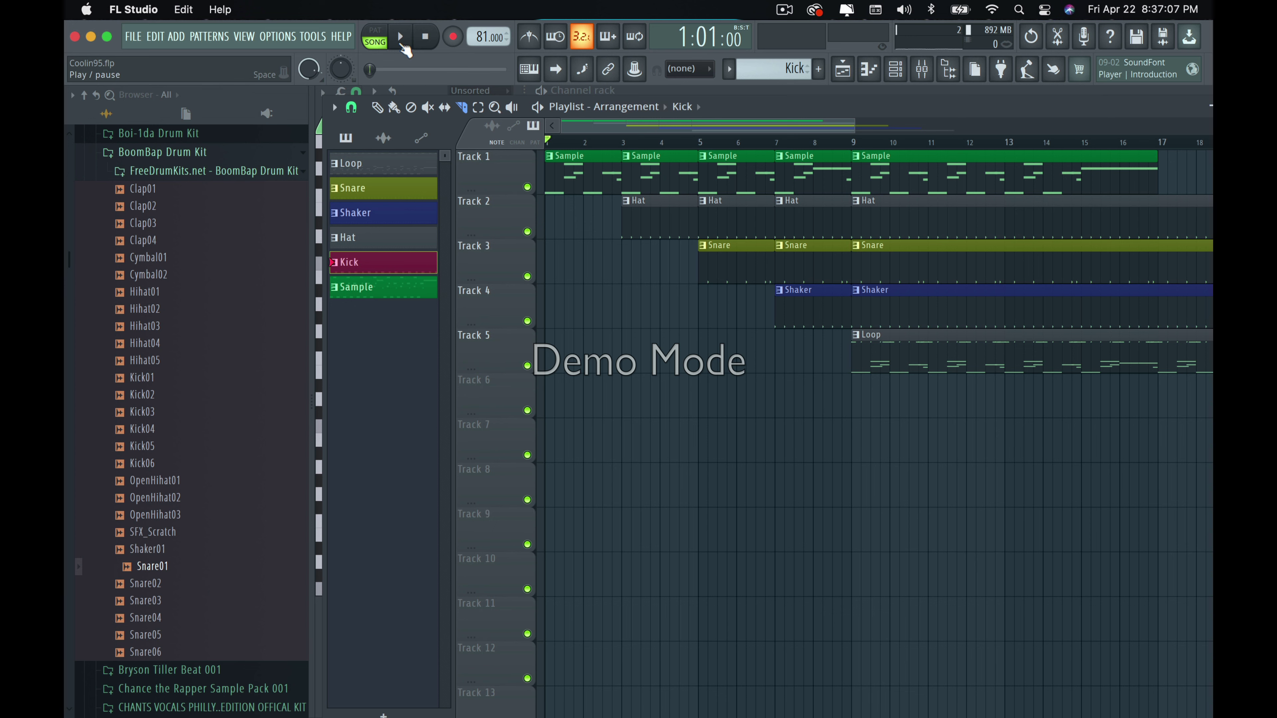
Start playback and, with the Draw tool, delete the Sample, Hat, Snare and Shaker clips that start at bar 9.
{"action": "left_click", "coordinate": [401, 38]}
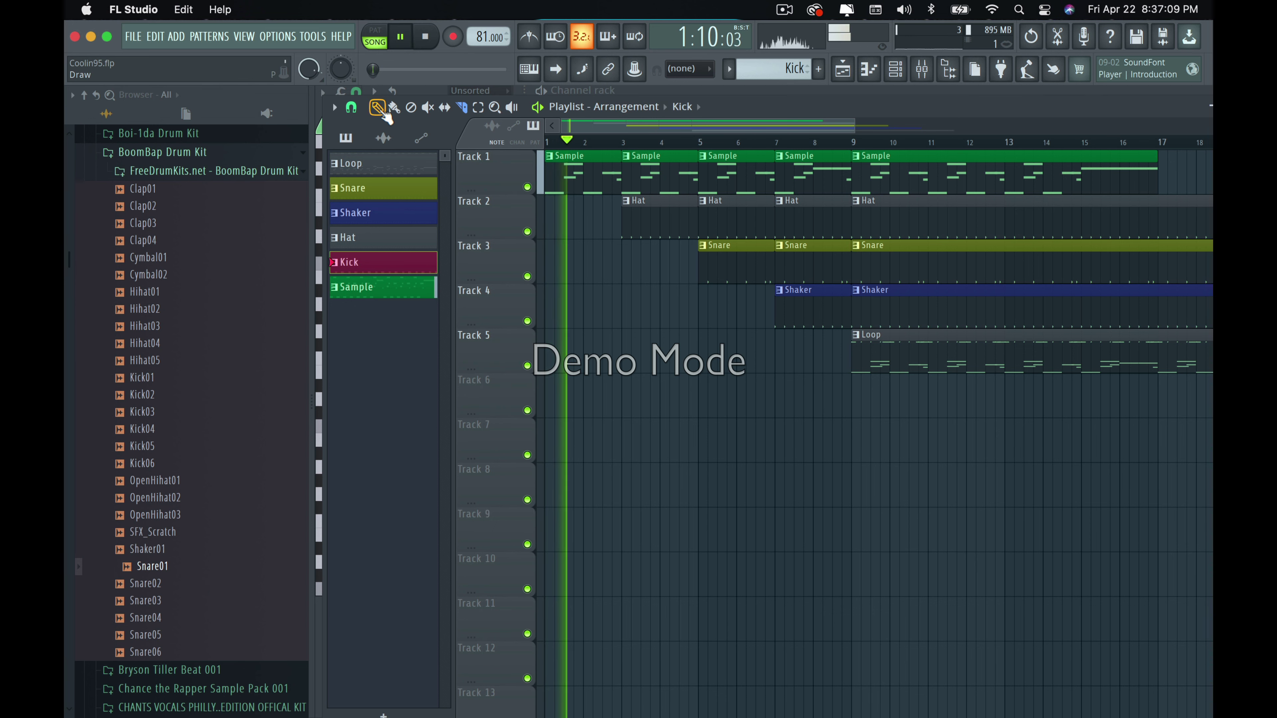
{"action": "left_click", "coordinate": [909, 195]}
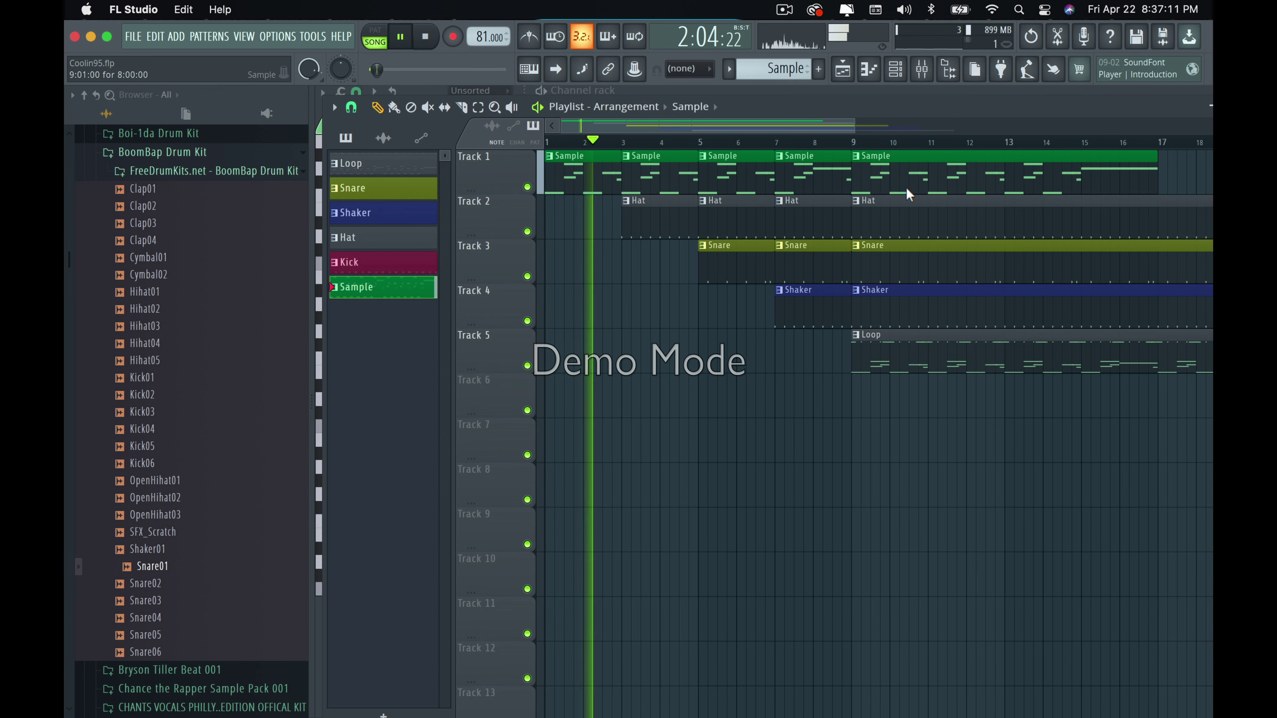
{"action": "right_click", "coordinate": [901, 161]}
{"action": "right_click", "coordinate": [883, 216]}
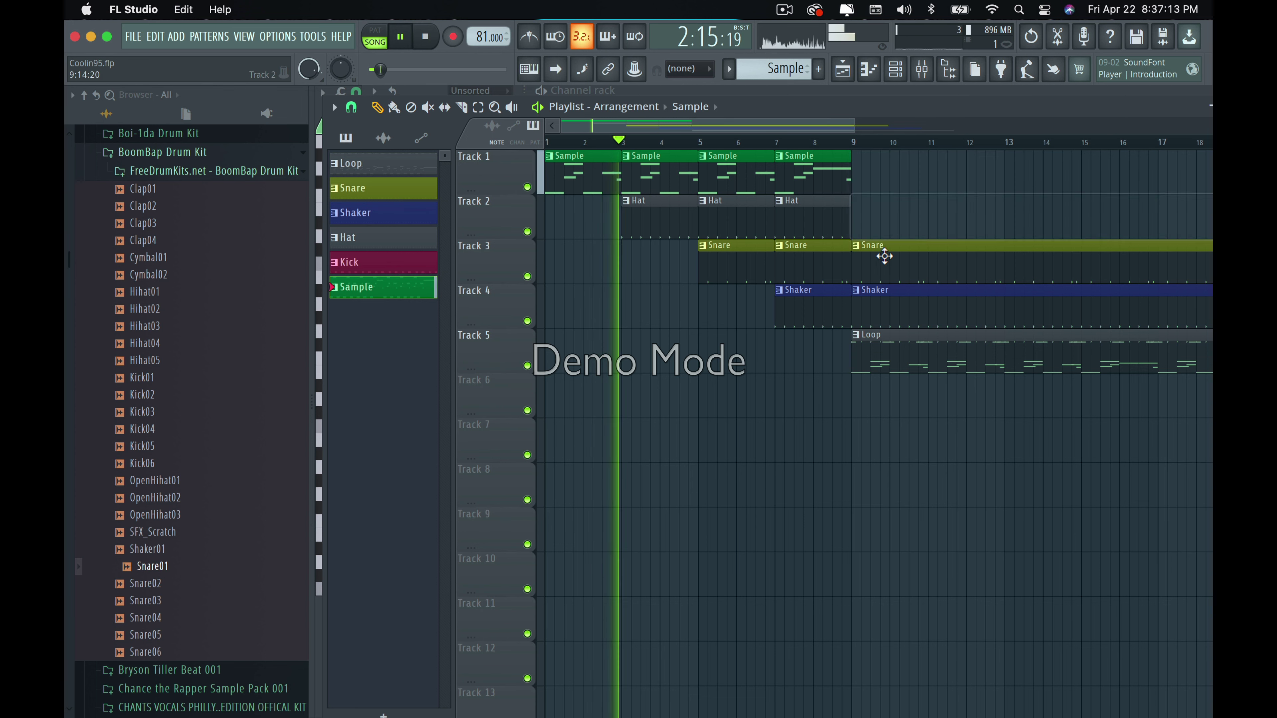
{"action": "right_click", "coordinate": [885, 255]}
{"action": "right_click", "coordinate": [886, 289]}
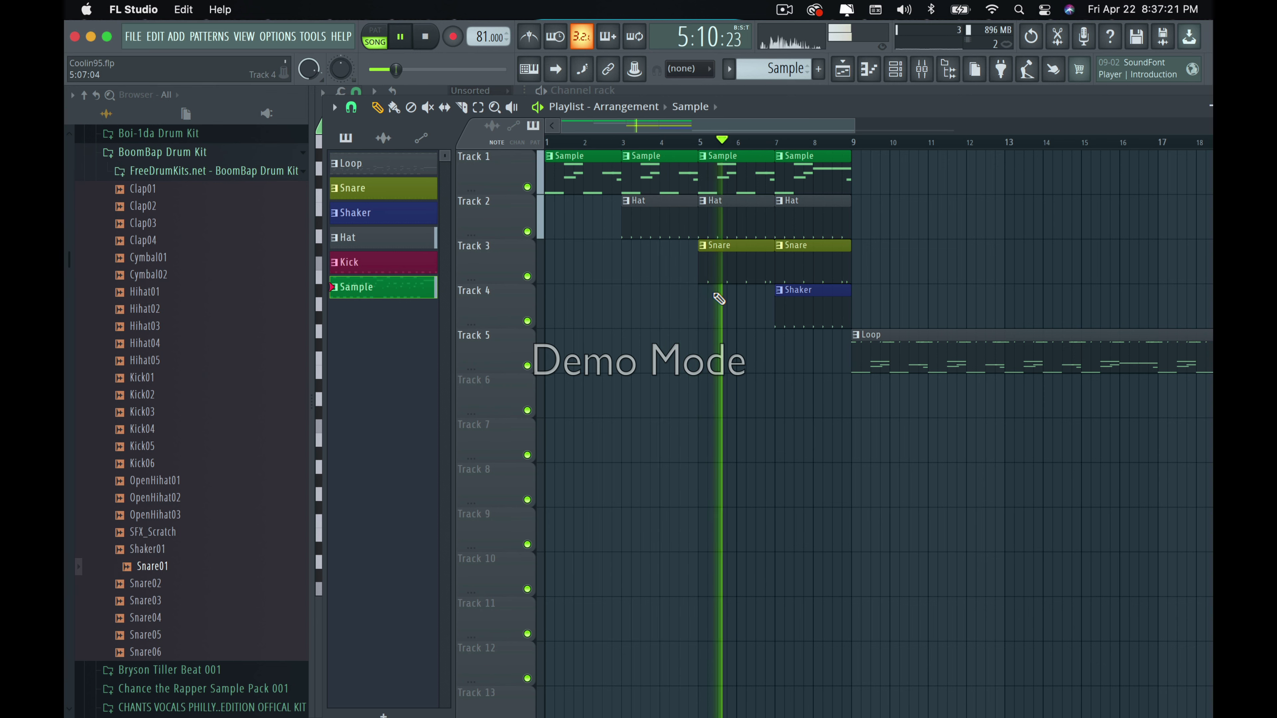
Collapse the BoomBap drum kit and BeatsDrive folders in the browser and expand the Production folder.
{"action": "scroll", "coordinate": [100, 203], "scroll_direction": "up", "scroll_amount": 3}
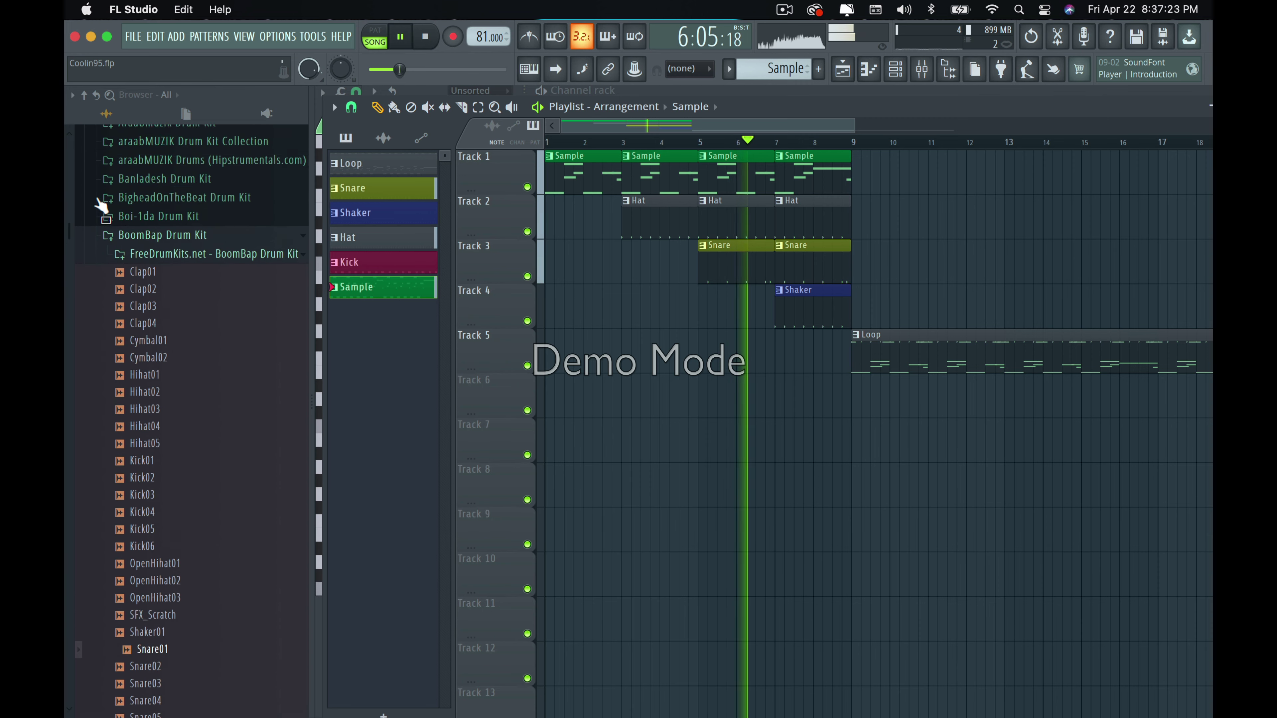
{"action": "scroll", "coordinate": [100, 204], "scroll_direction": "up", "scroll_amount": 6}
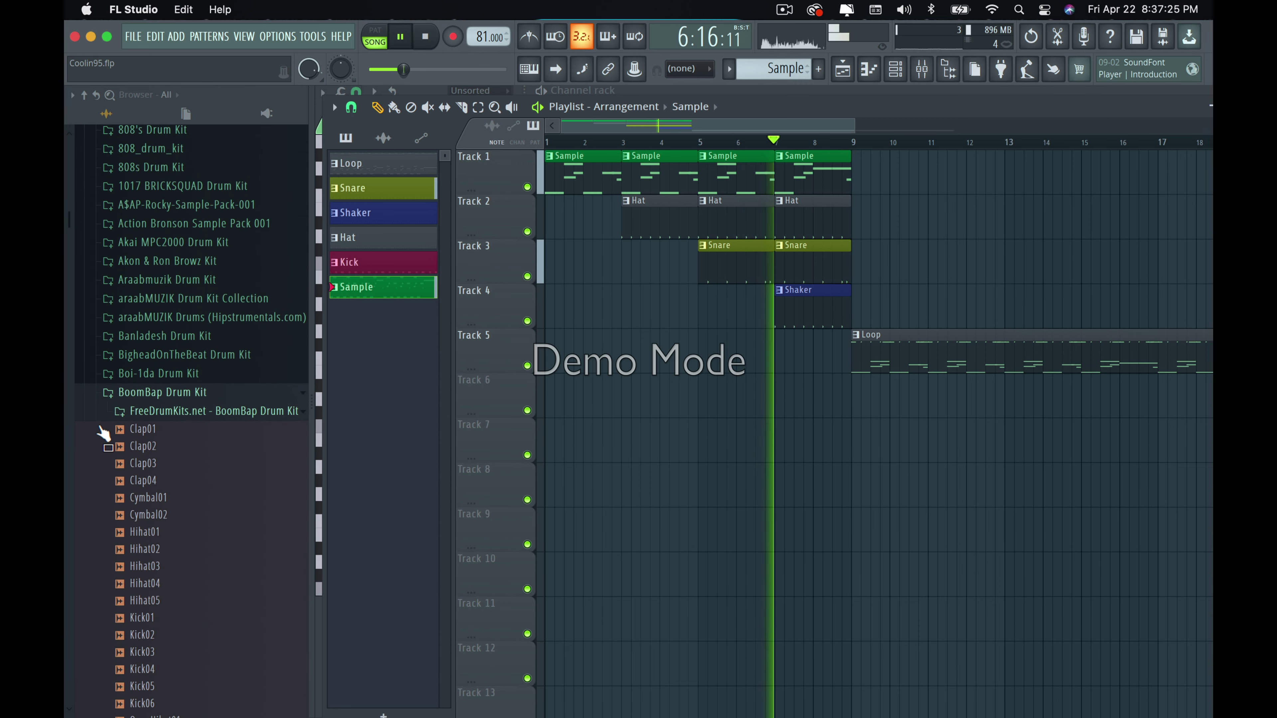
{"action": "left_click", "coordinate": [128, 410]}
{"action": "scroll", "coordinate": [177, 337], "scroll_direction": "up", "scroll_amount": 15}
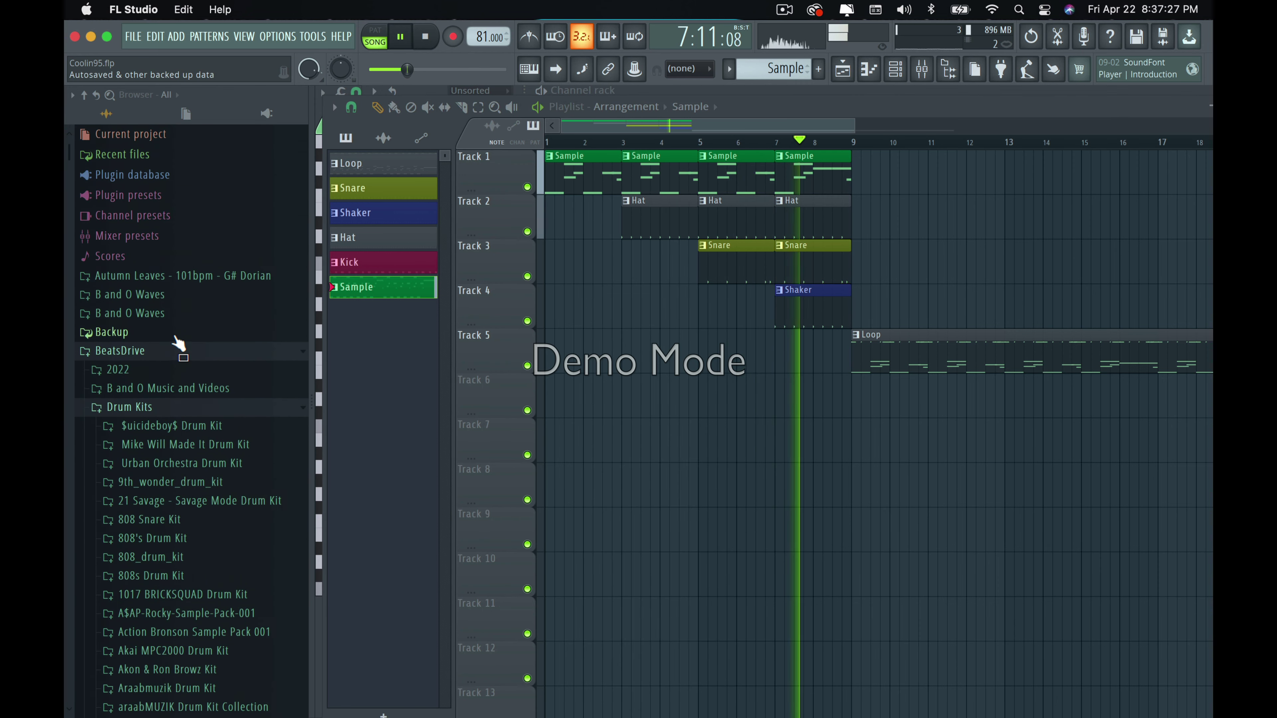
{"action": "left_click", "coordinate": [133, 351]}
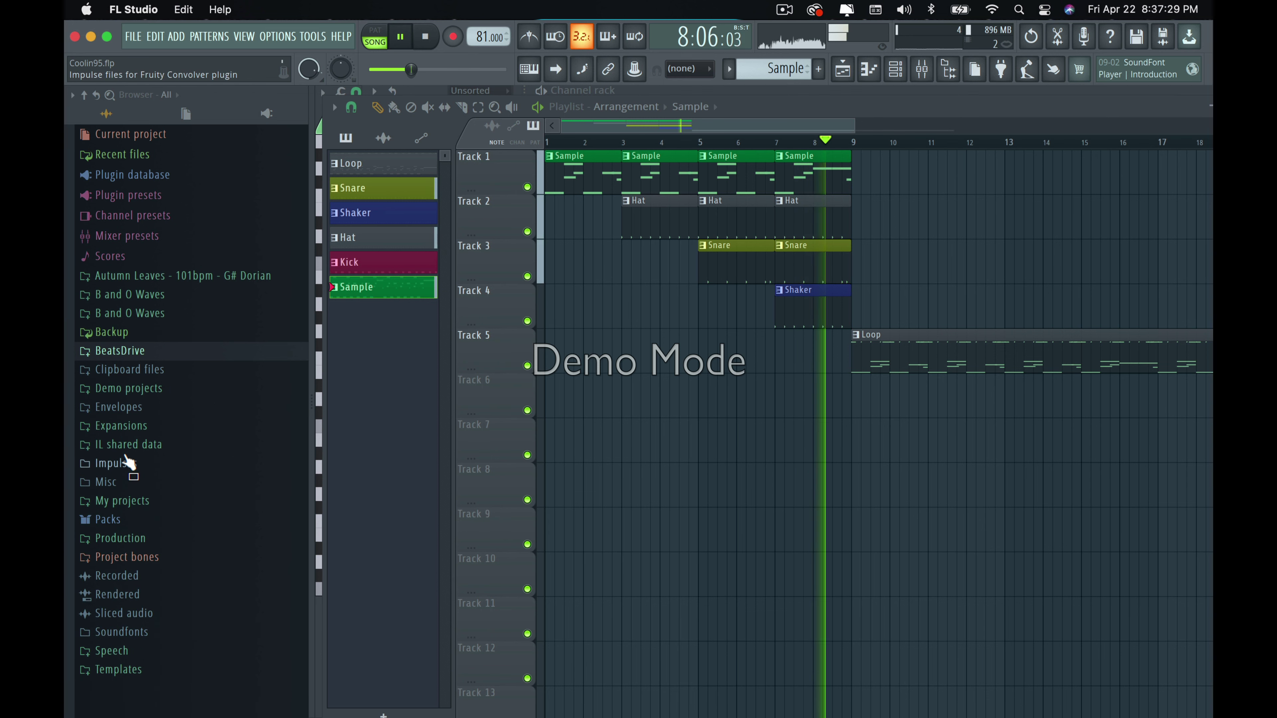
{"action": "left_click", "coordinate": [131, 537]}
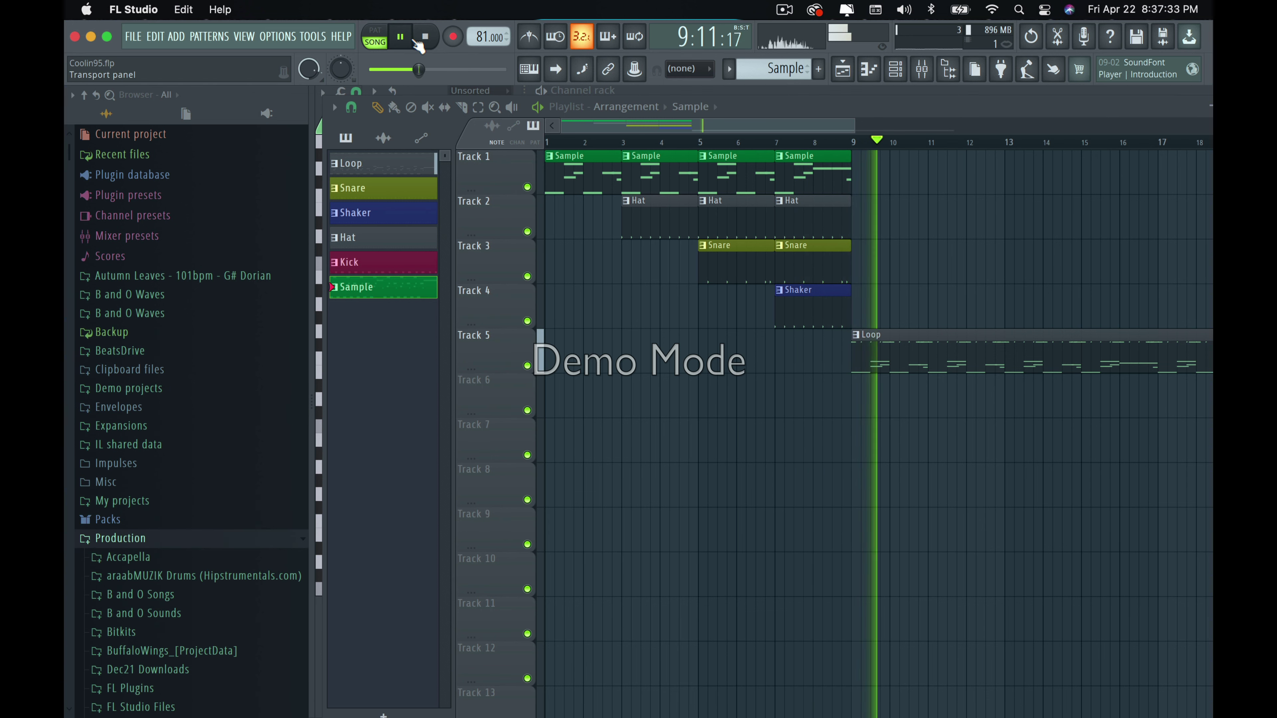
Stop playback, check inside the BeatsDrive folder, collapse it and return to the Production folder.
{"action": "left_click", "coordinate": [426, 40]}
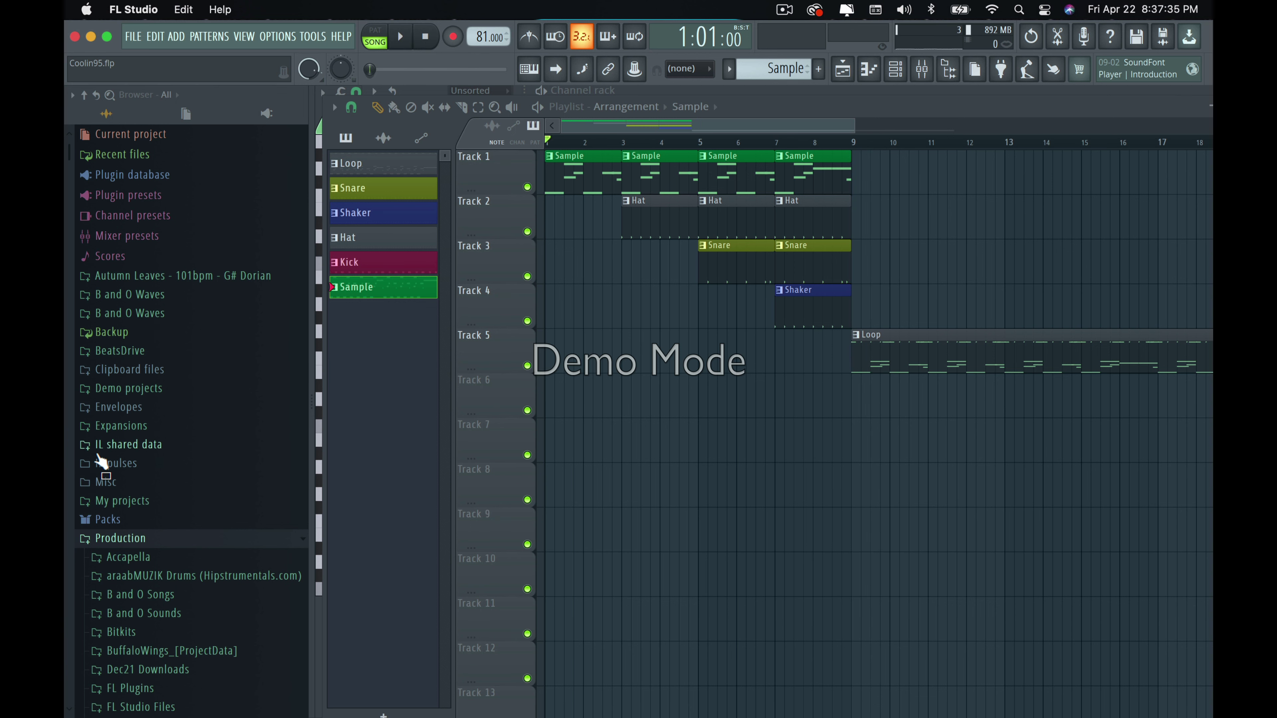
{"action": "left_click", "coordinate": [119, 351]}
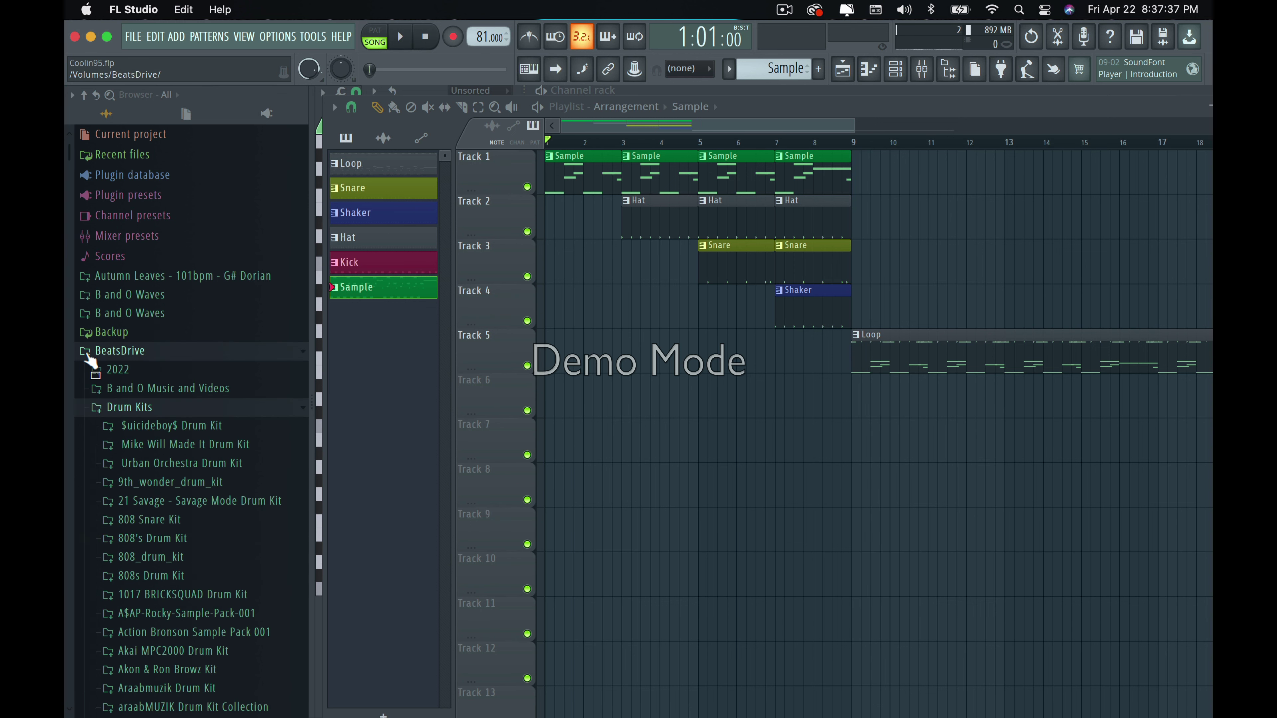
{"action": "left_click", "coordinate": [121, 352]}
{"action": "left_click", "coordinate": [117, 539]}
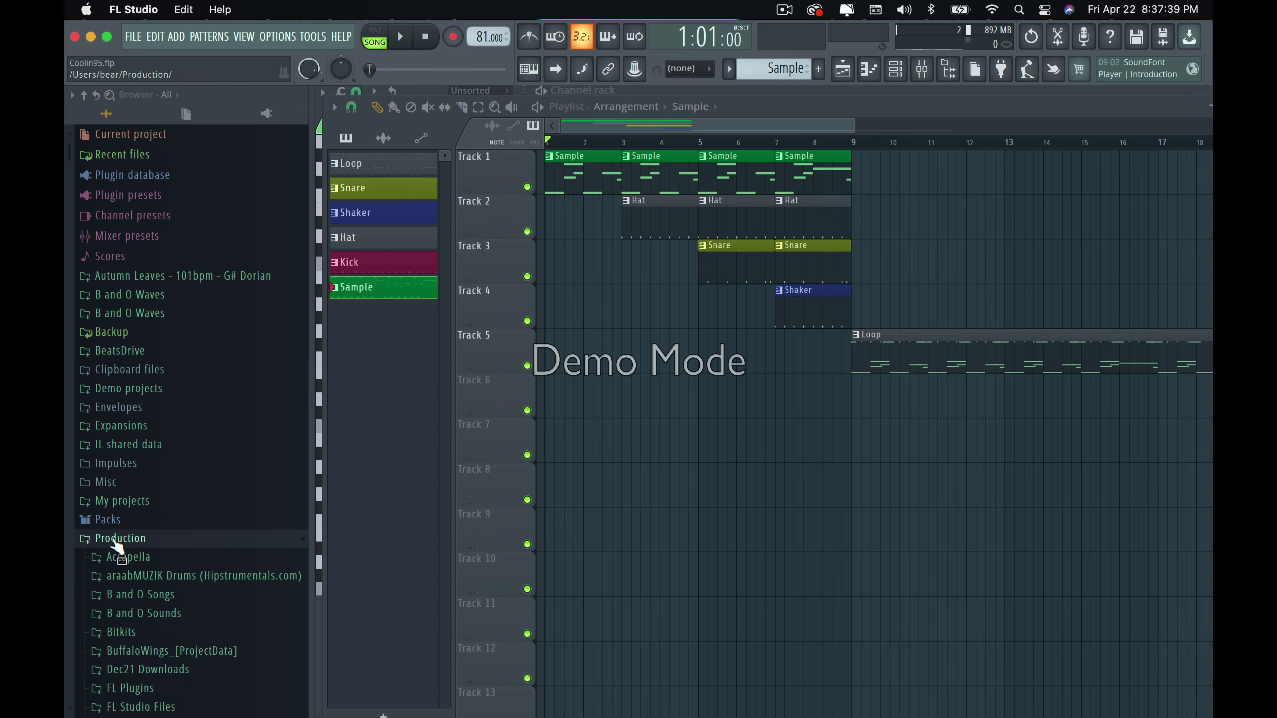
Find BandOMusicHeyTag in the B and O Sounds folder and place it on Track 6 in bar 8, leading into the Loop pattern.
{"action": "left_click", "coordinate": [147, 428]}
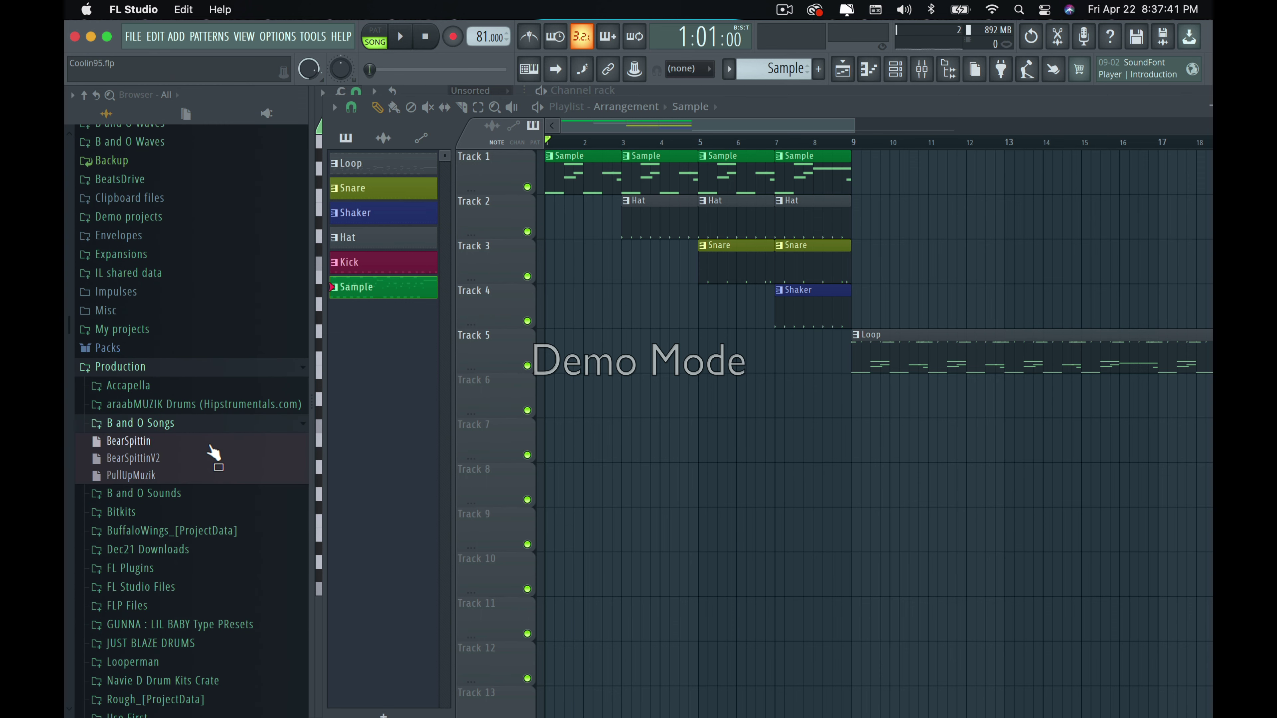
{"action": "left_click", "coordinate": [144, 493]}
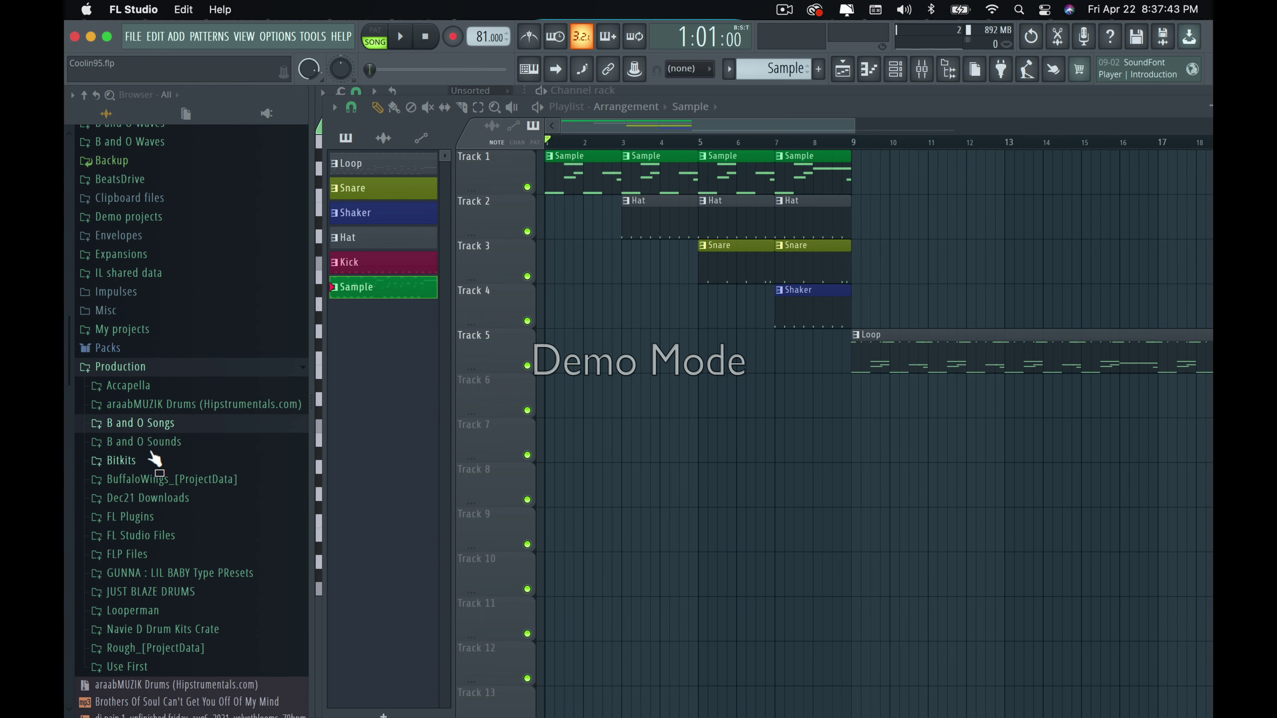
{"action": "scroll", "coordinate": [176, 518], "scroll_direction": "down", "scroll_amount": 3}
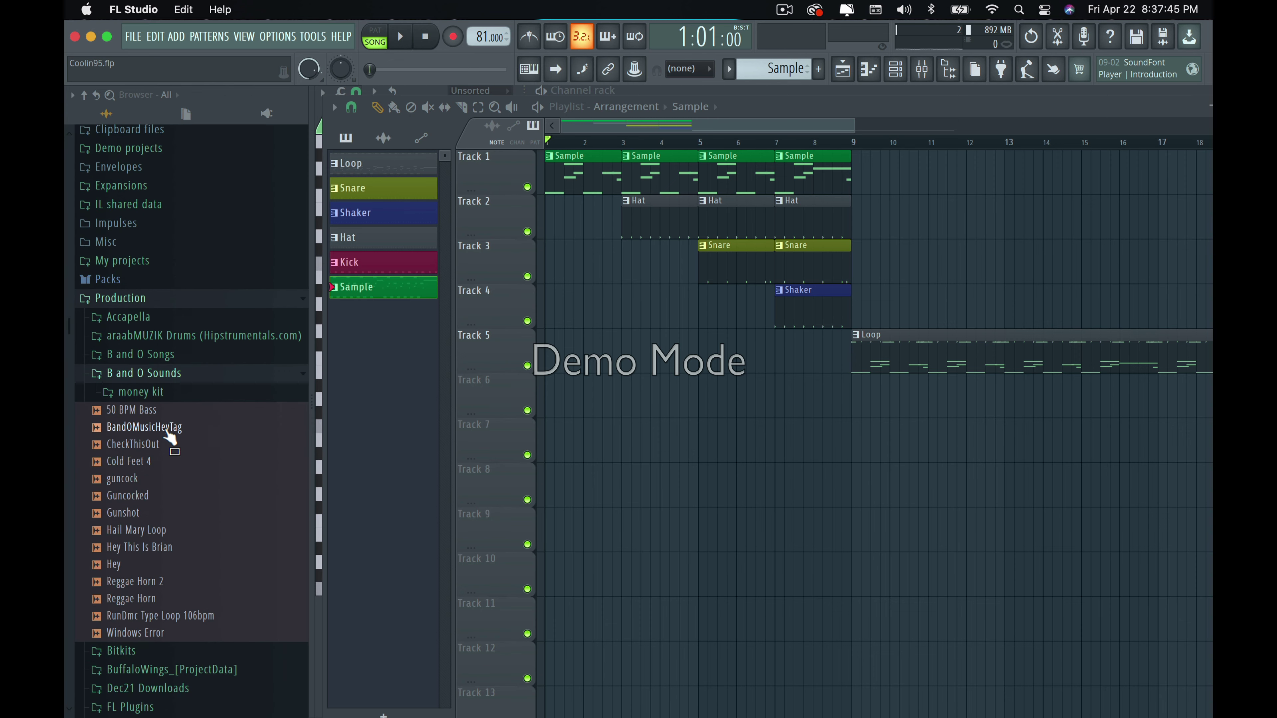
{"action": "left_click_drag", "start_coordinate": [168, 434], "coordinate": [827, 410]}
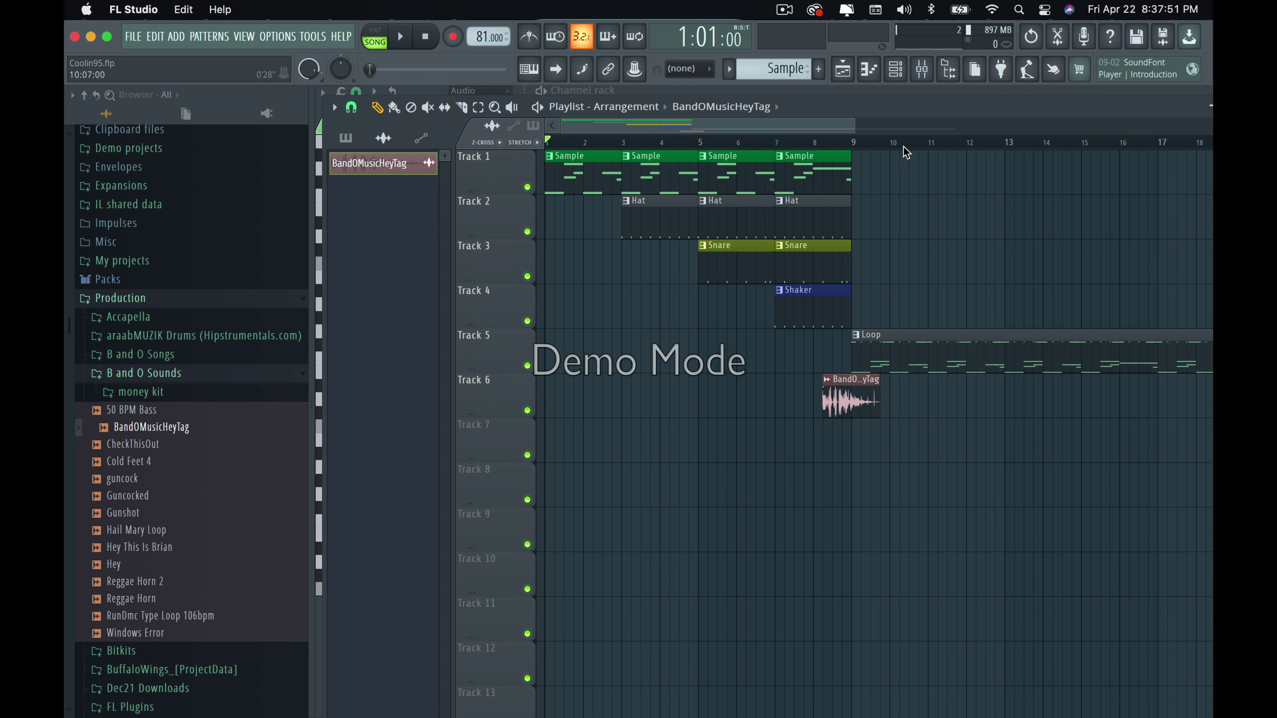
Start playback, route the BandOMusicHeyTag clip to mixer track 5, and move its channel window clear of the arrangement.
{"action": "left_click", "coordinate": [406, 45]}
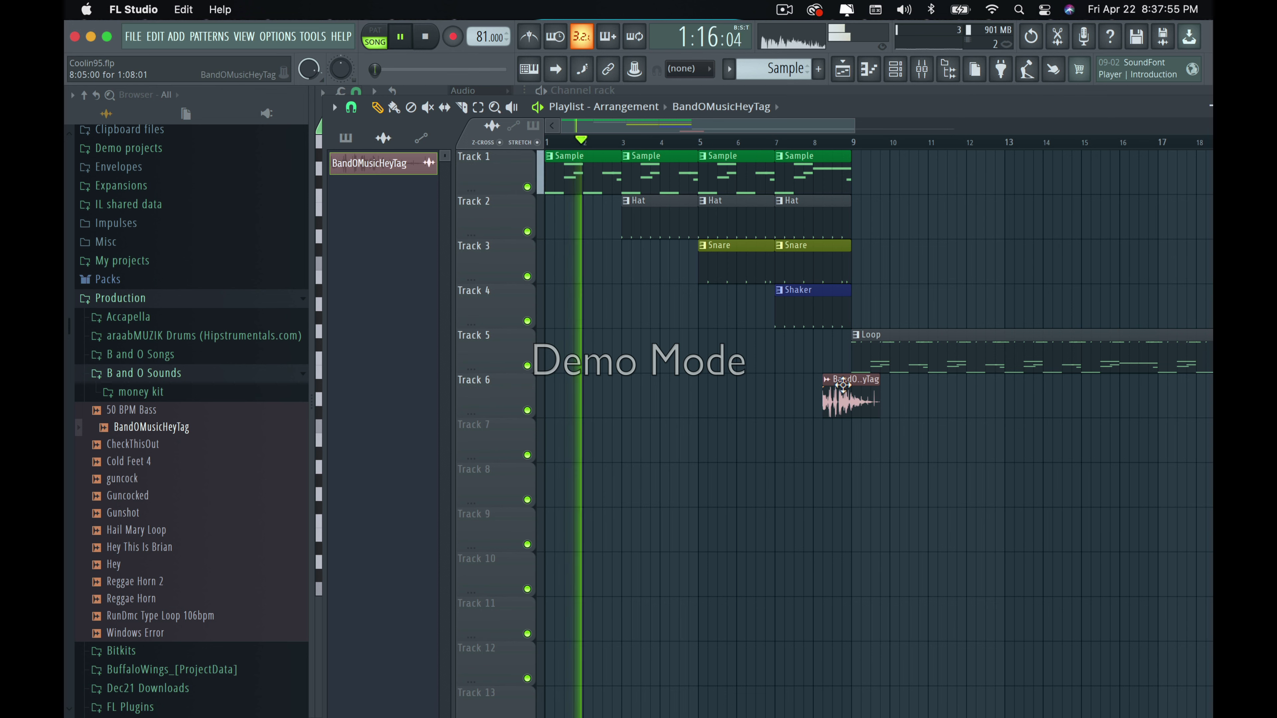
{"action": "left_click_drag", "start_coordinate": [842, 386], "coordinate": [855, 386]}
{"action": "double_click", "coordinate": [854, 385]}
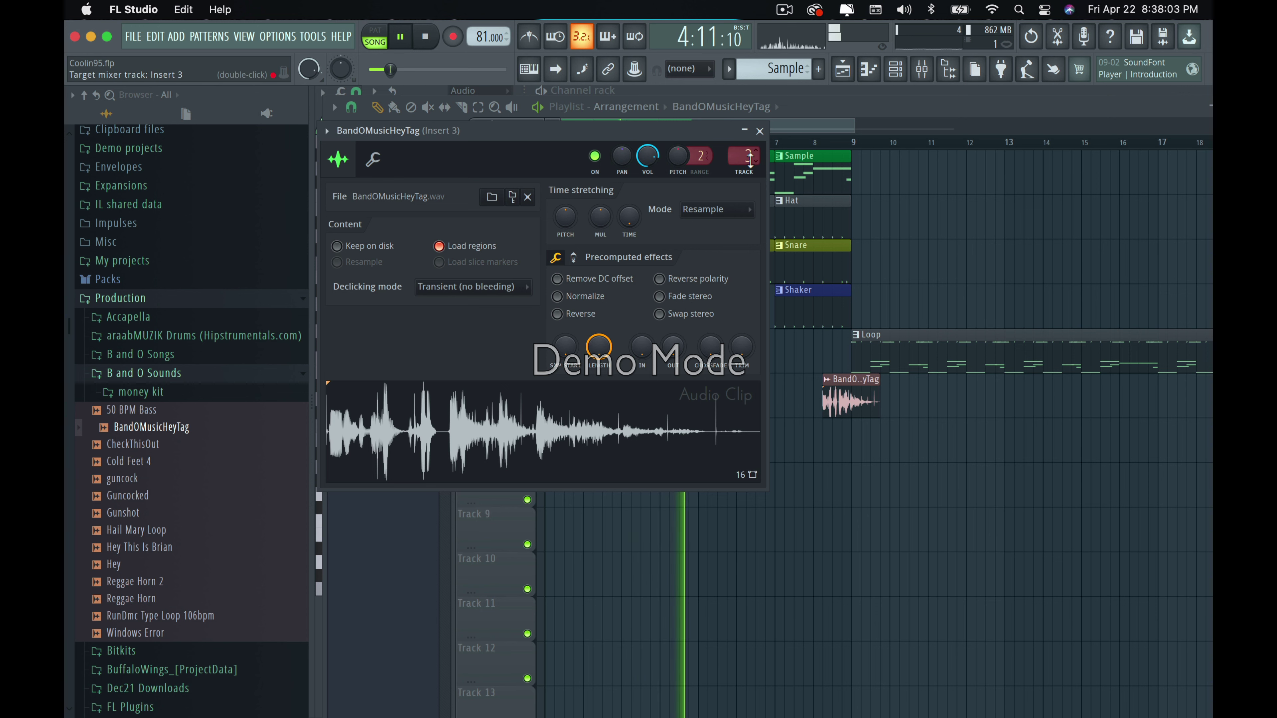
{"action": "left_click_drag", "start_coordinate": [749, 158], "coordinate": [738, 150]}
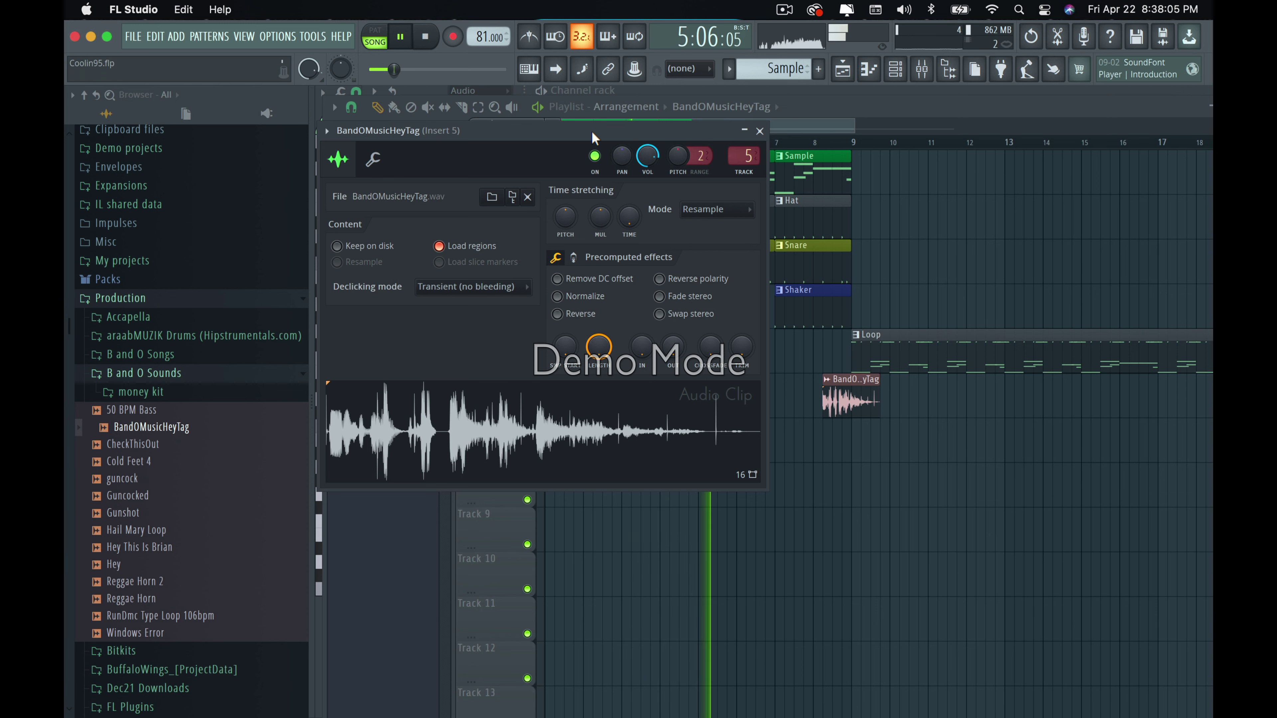
{"action": "left_click_drag", "start_coordinate": [605, 132], "coordinate": [906, 588]}
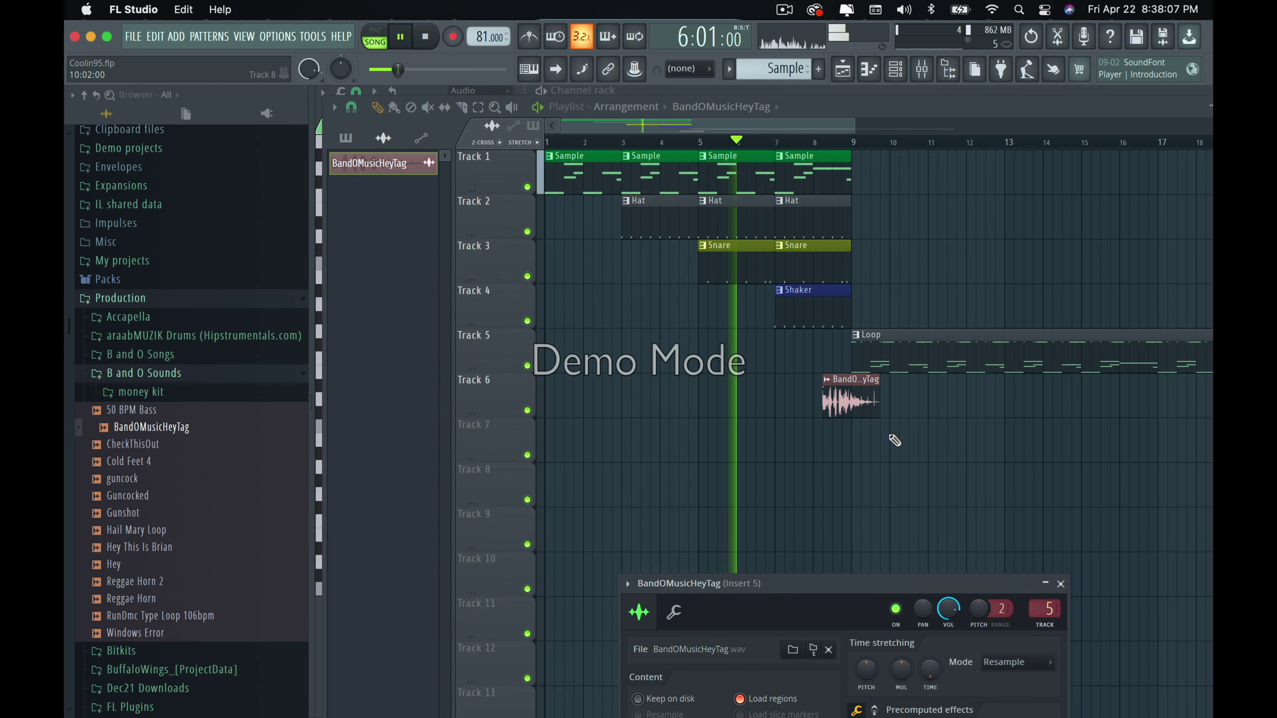
Lower the Insert 5 mixer fader to about -5.5 dB and place the mixer below the playlist tracks.
{"action": "left_click", "coordinate": [934, 69]}
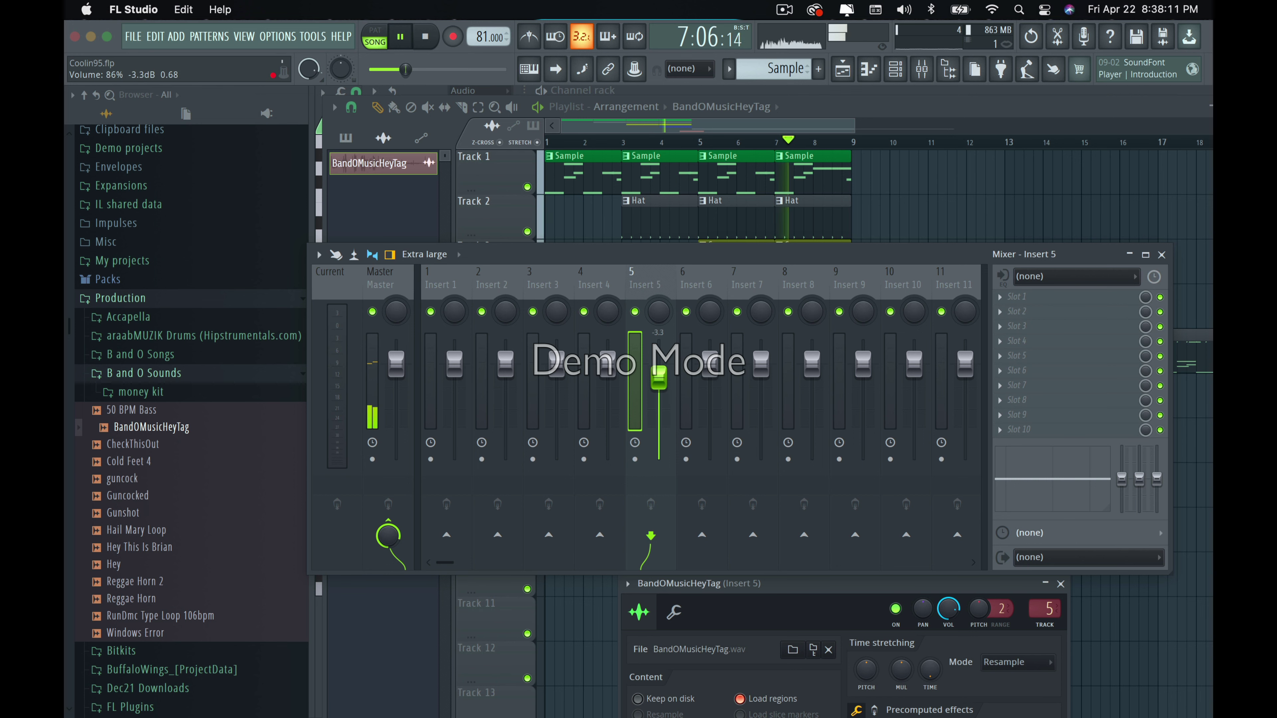
{"action": "left_click_drag", "start_coordinate": [788, 257], "coordinate": [787, 454]}
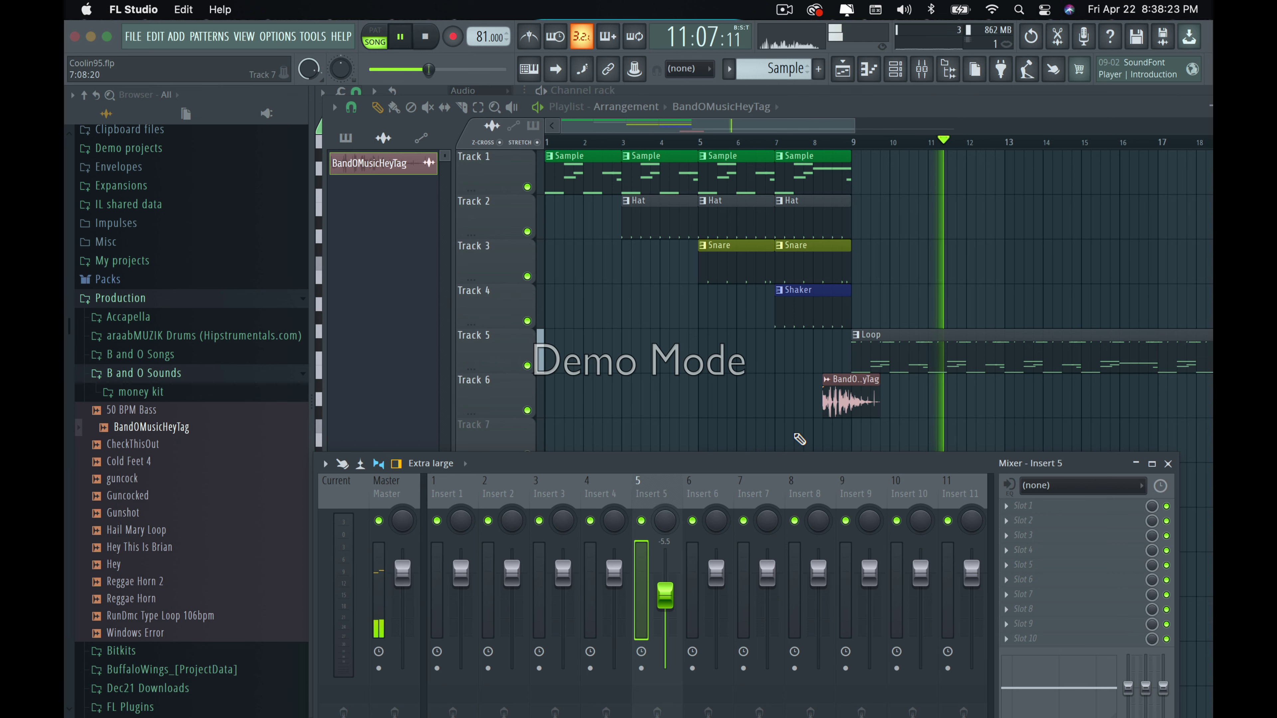
{"action": "left_click_drag", "start_coordinate": [821, 126], "coordinate": [826, 143]}
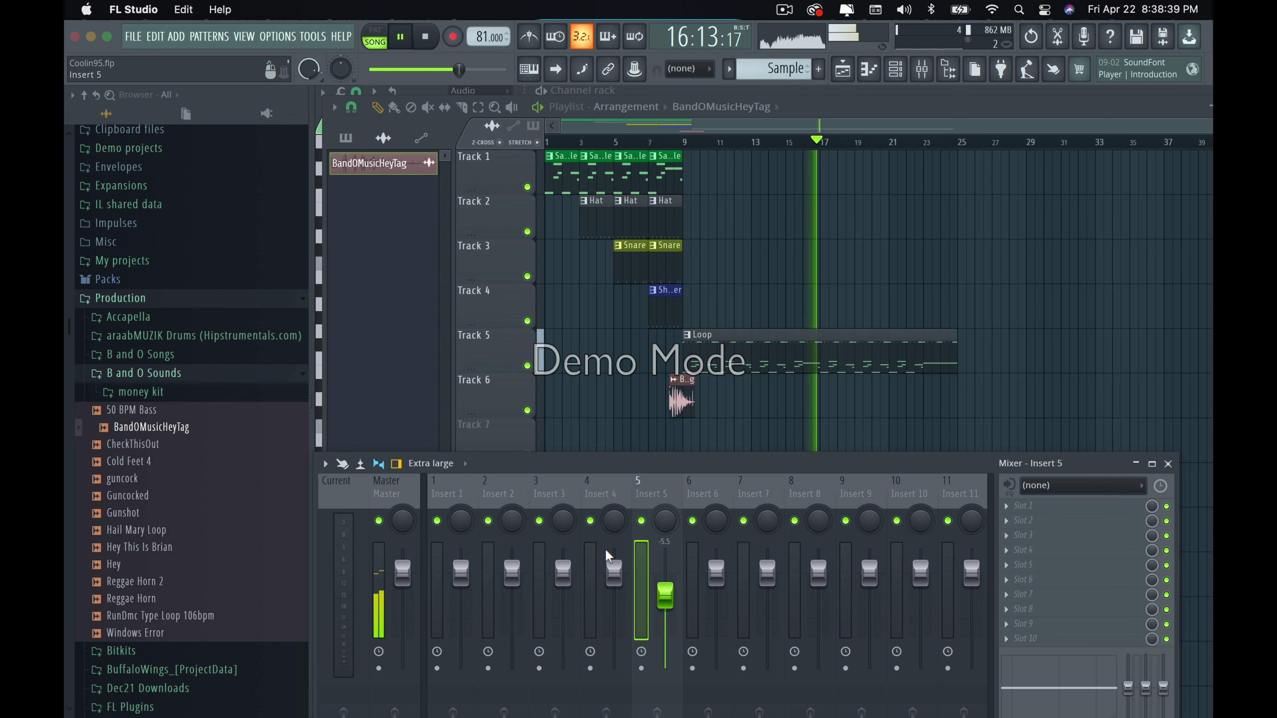
Look through the Production folder's files, collapse it, and expand the BeatsDrive folder.
{"action": "scroll", "coordinate": [265, 407], "scroll_direction": "down", "scroll_amount": 10}
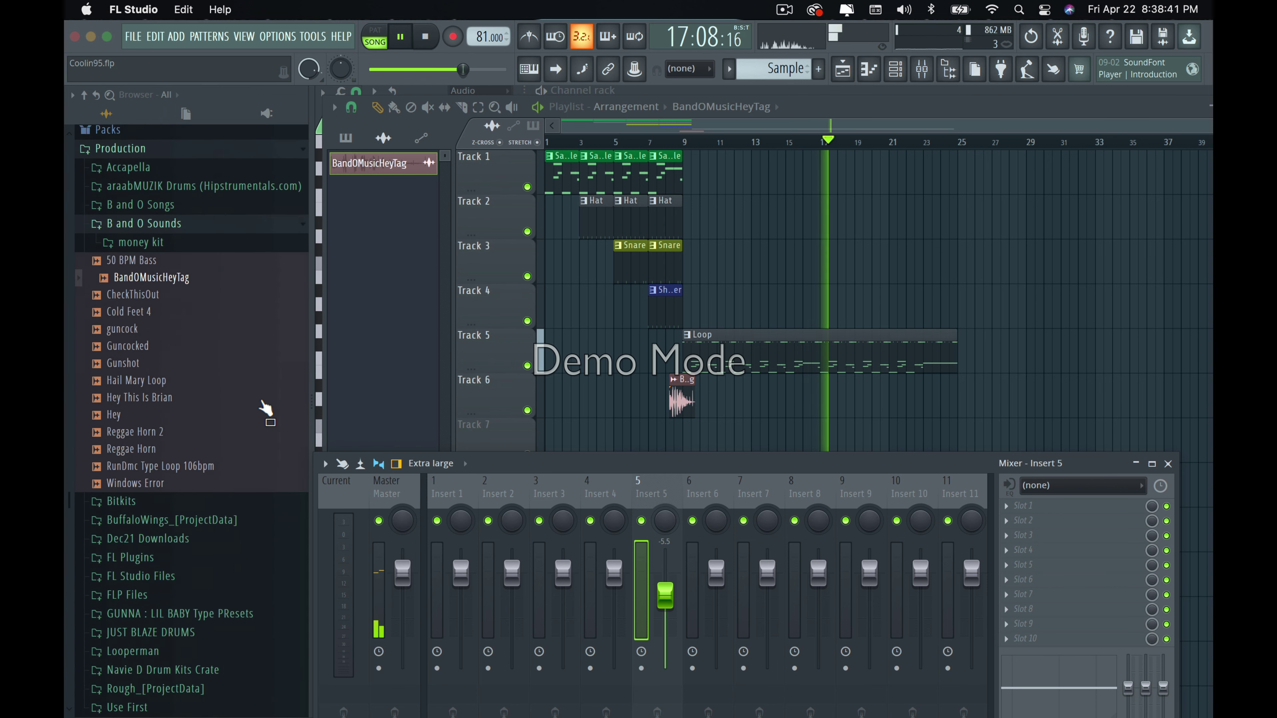
{"action": "scroll", "coordinate": [157, 421], "scroll_direction": "up", "scroll_amount": 9}
{"action": "scroll", "coordinate": [200, 332], "scroll_direction": "down", "scroll_amount": 9}
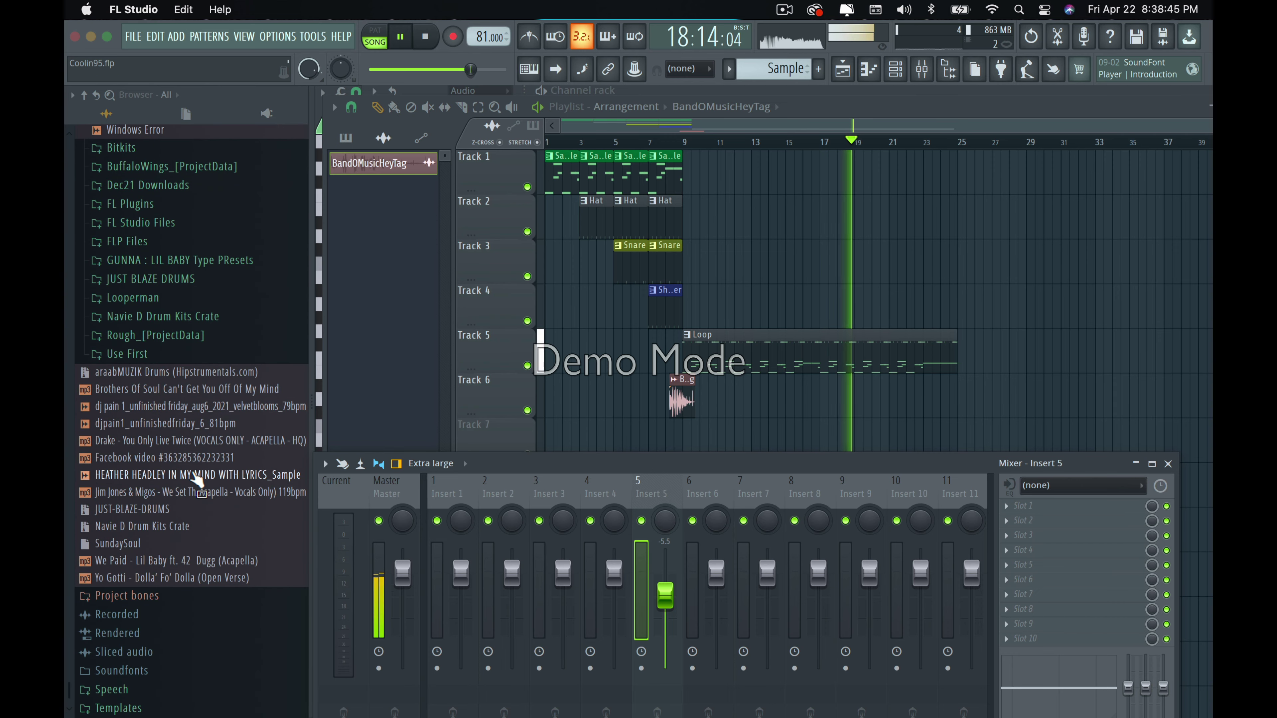
{"action": "scroll", "coordinate": [151, 326], "scroll_direction": "up", "scroll_amount": 8}
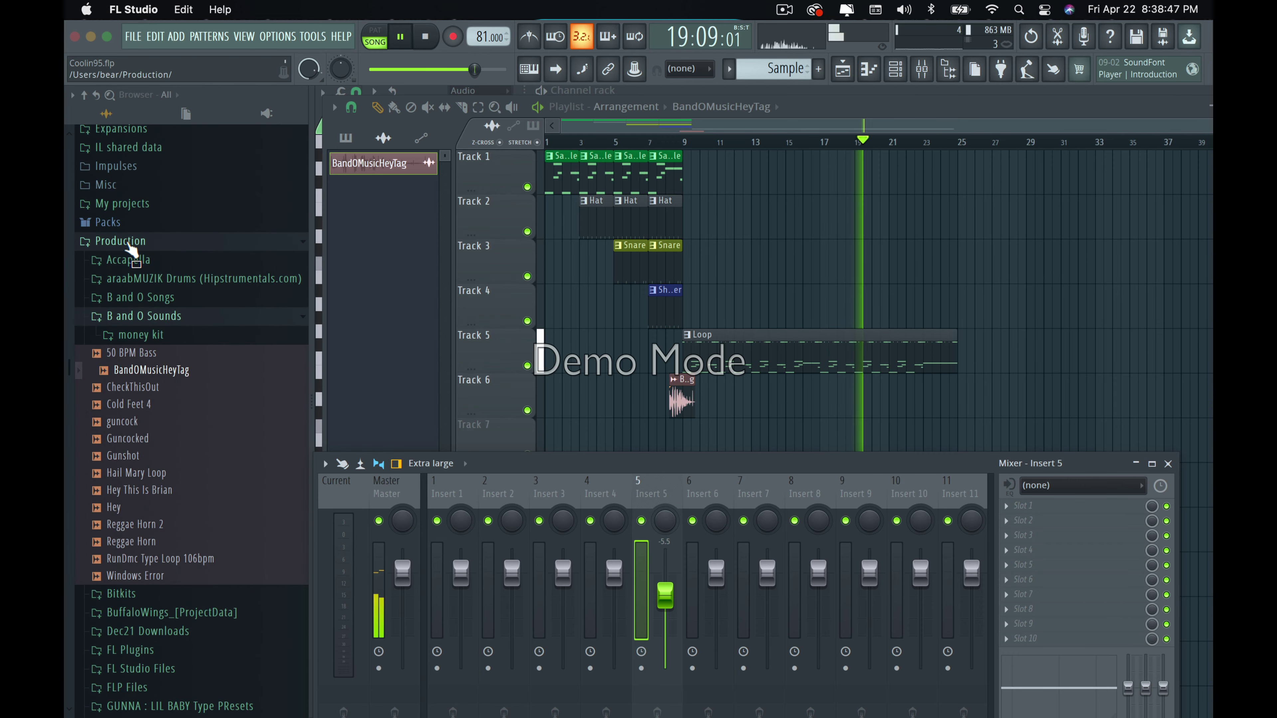
{"action": "left_click", "coordinate": [130, 242]}
{"action": "left_click", "coordinate": [132, 349]}
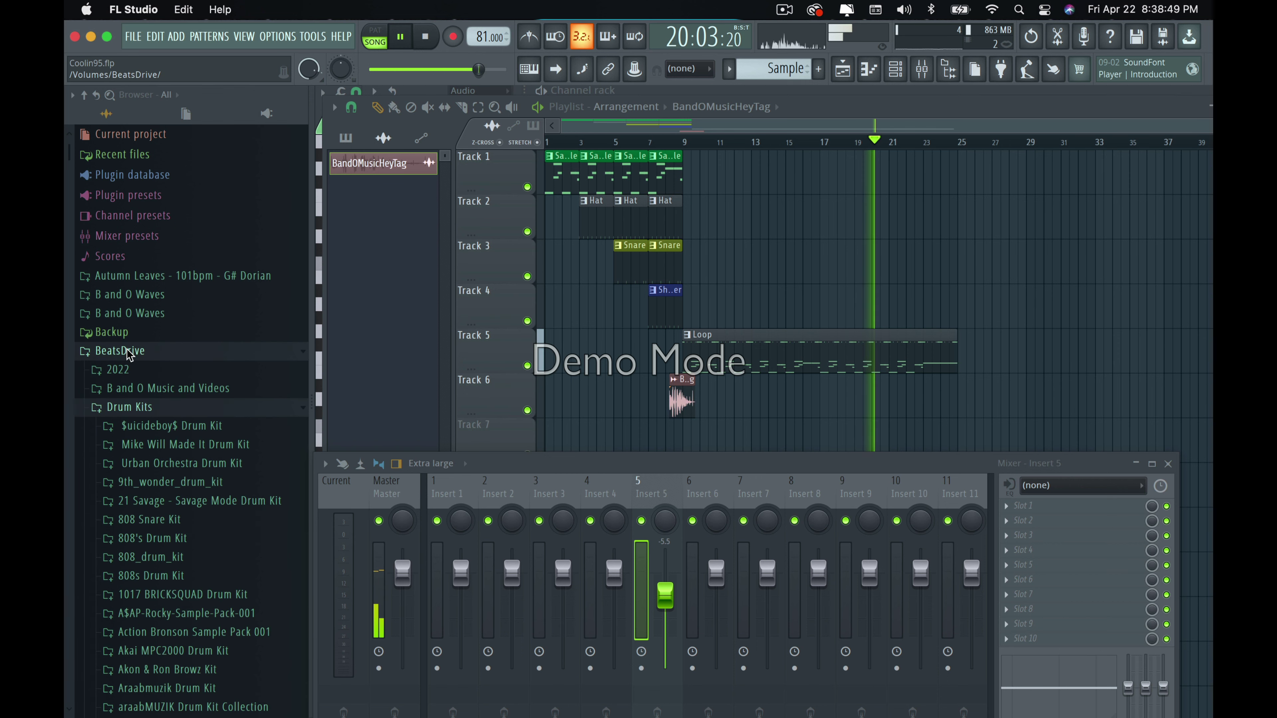
Look through the Araabmuzik Drum Kit, preview Araab sample and An Epic Age in Epic Samples, and collapse the kit.
{"action": "scroll", "coordinate": [166, 388], "scroll_direction": "down", "scroll_amount": 2}
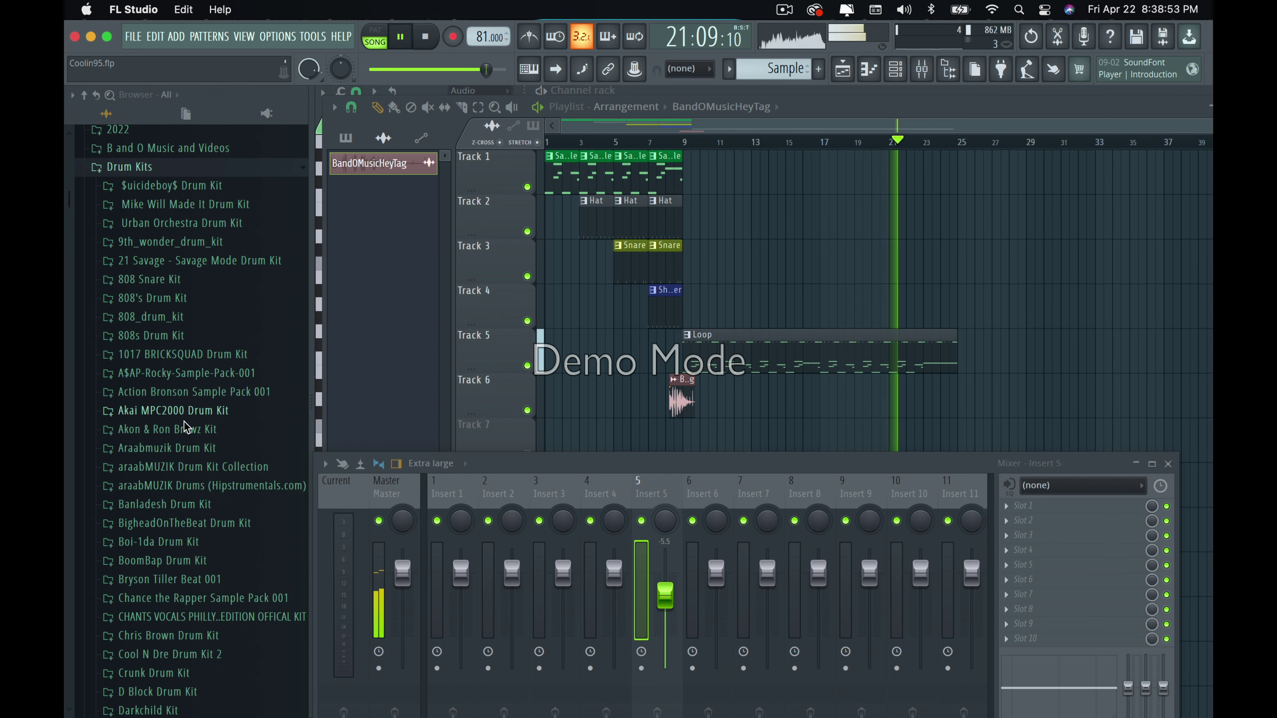
{"action": "left_click", "coordinate": [201, 450]}
{"action": "scroll", "coordinate": [198, 450], "scroll_direction": "down", "scroll_amount": 6}
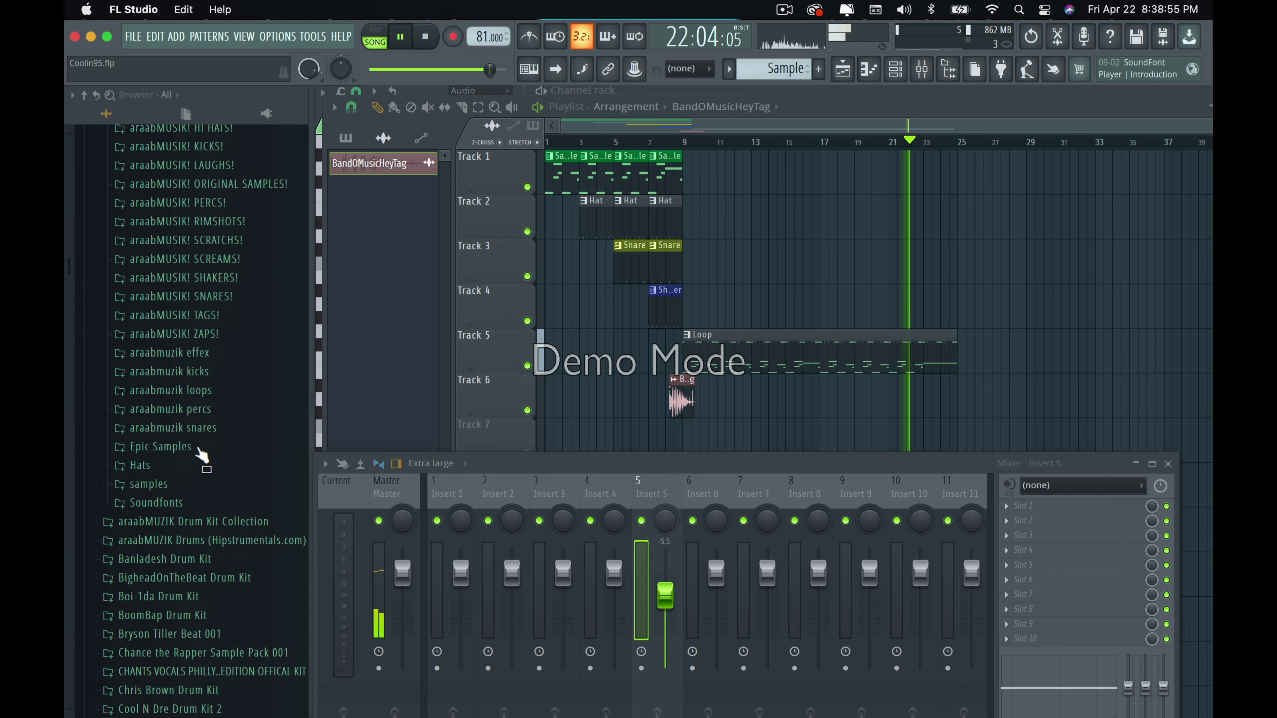
{"action": "left_click", "coordinate": [190, 449]}
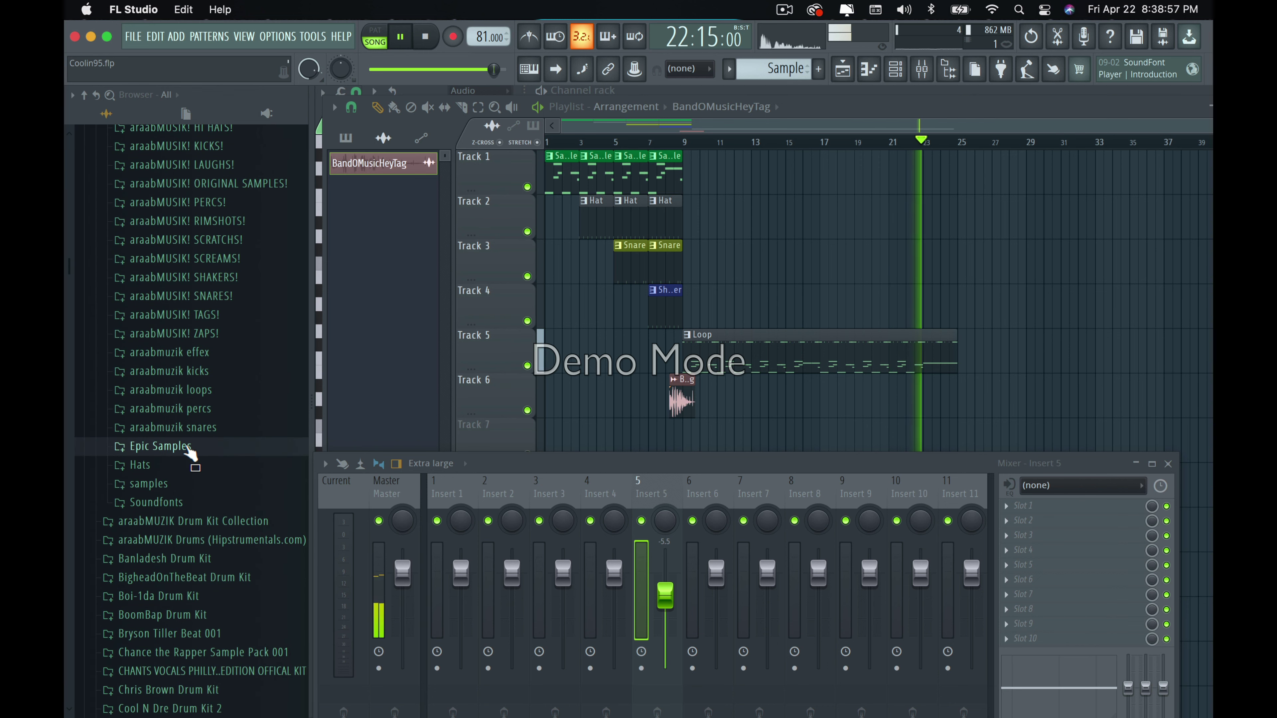
{"action": "left_click", "coordinate": [191, 465]}
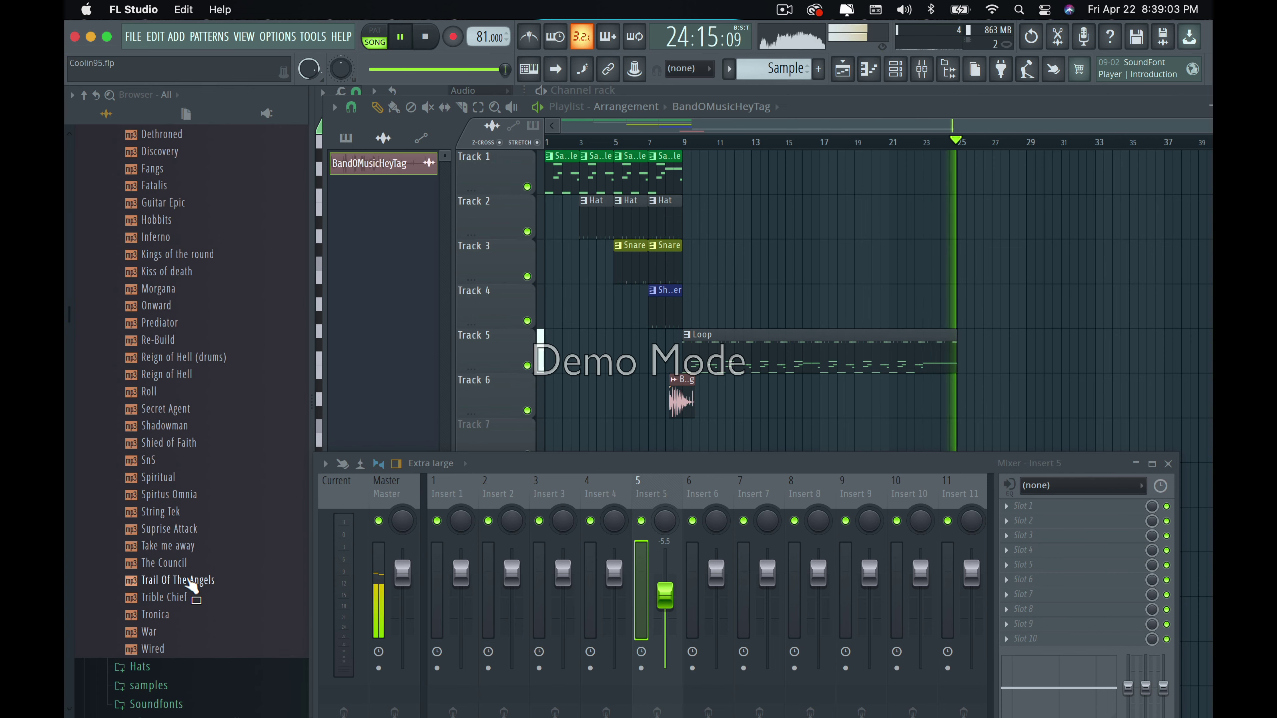
{"action": "scroll", "coordinate": [193, 604], "scroll_direction": "up", "scroll_amount": 8}
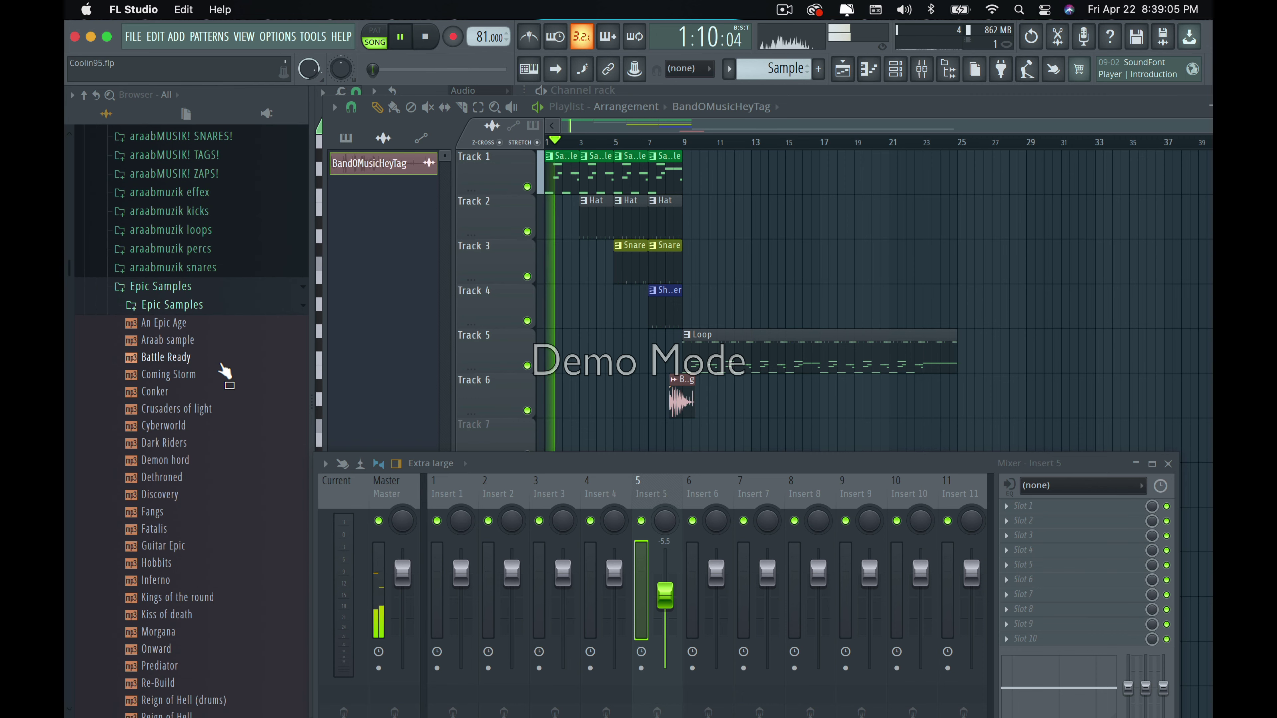
{"action": "left_click", "coordinate": [190, 347]}
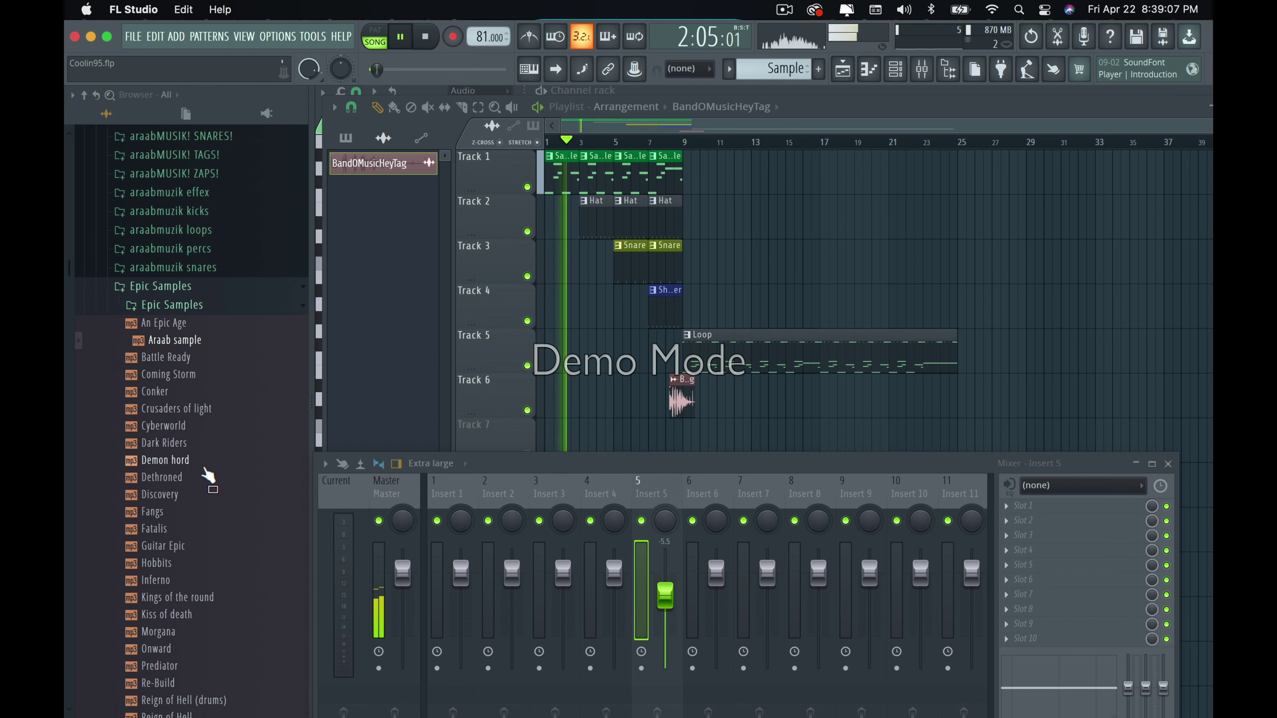
{"action": "left_click", "coordinate": [194, 325]}
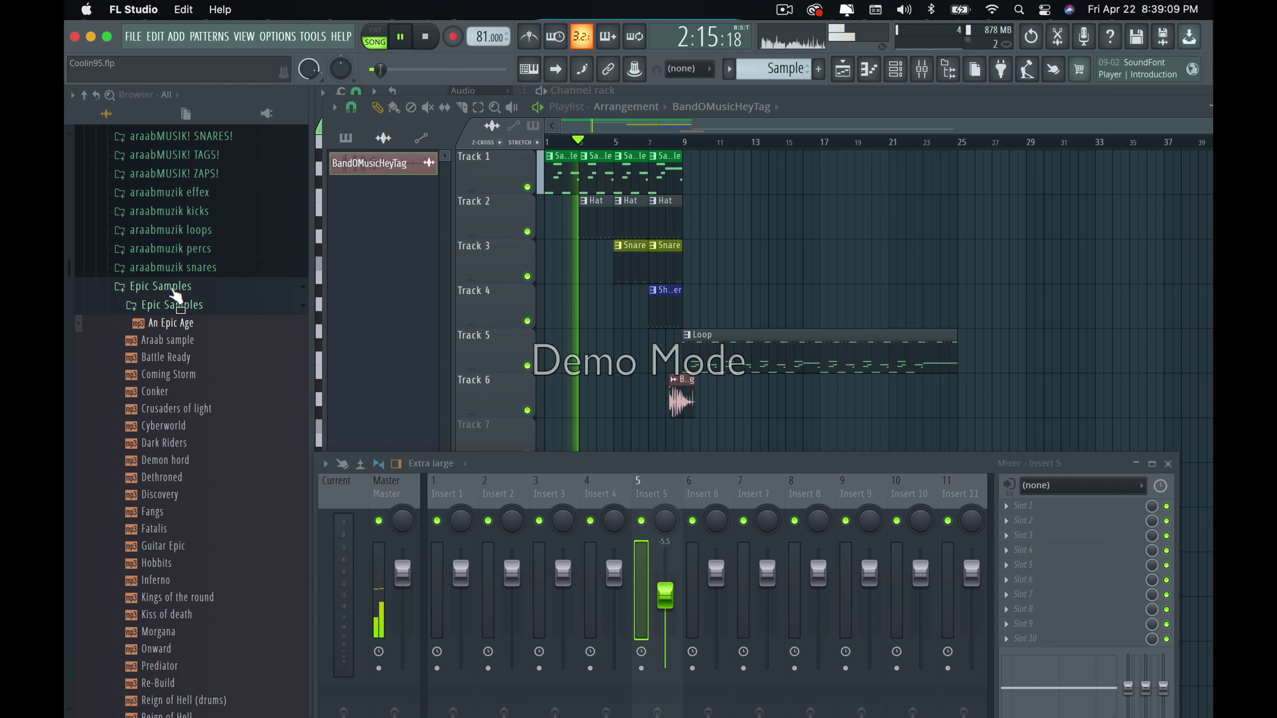
{"action": "left_click_drag", "start_coordinate": [174, 295], "coordinate": [167, 292]}
{"action": "scroll", "coordinate": [168, 292], "scroll_direction": "up", "scroll_amount": 8}
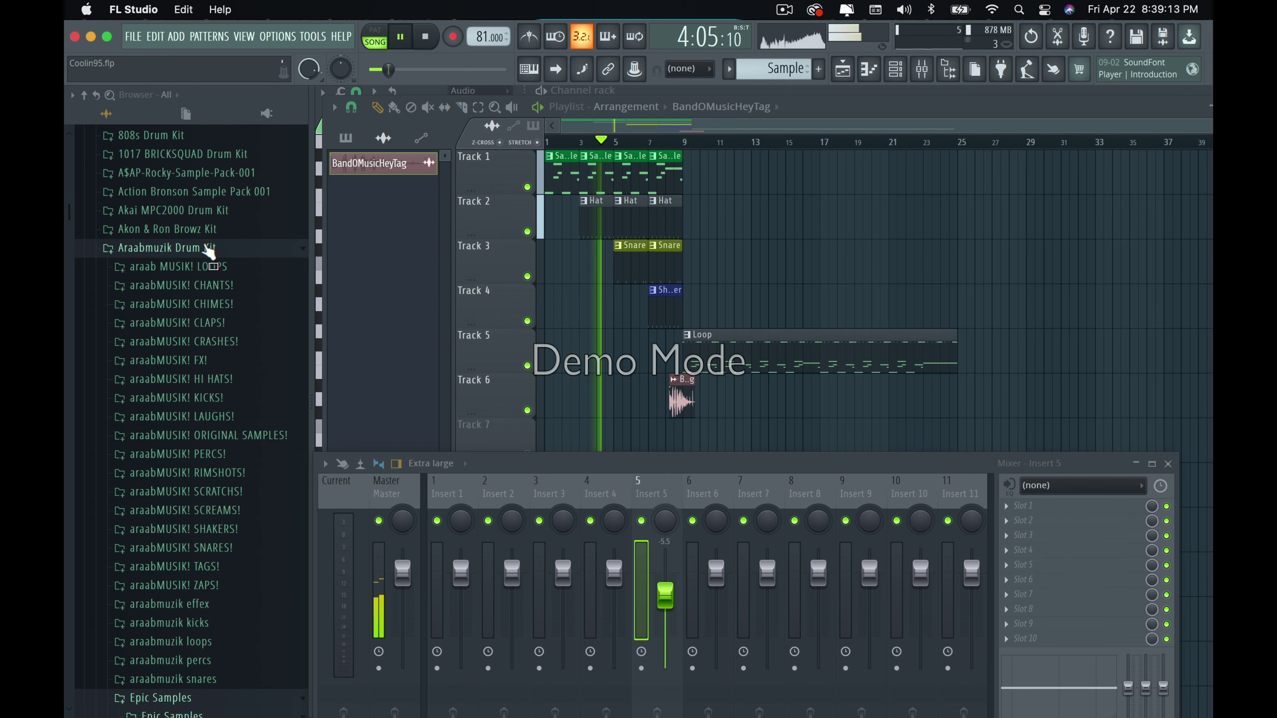
{"action": "left_click", "coordinate": [205, 247]}
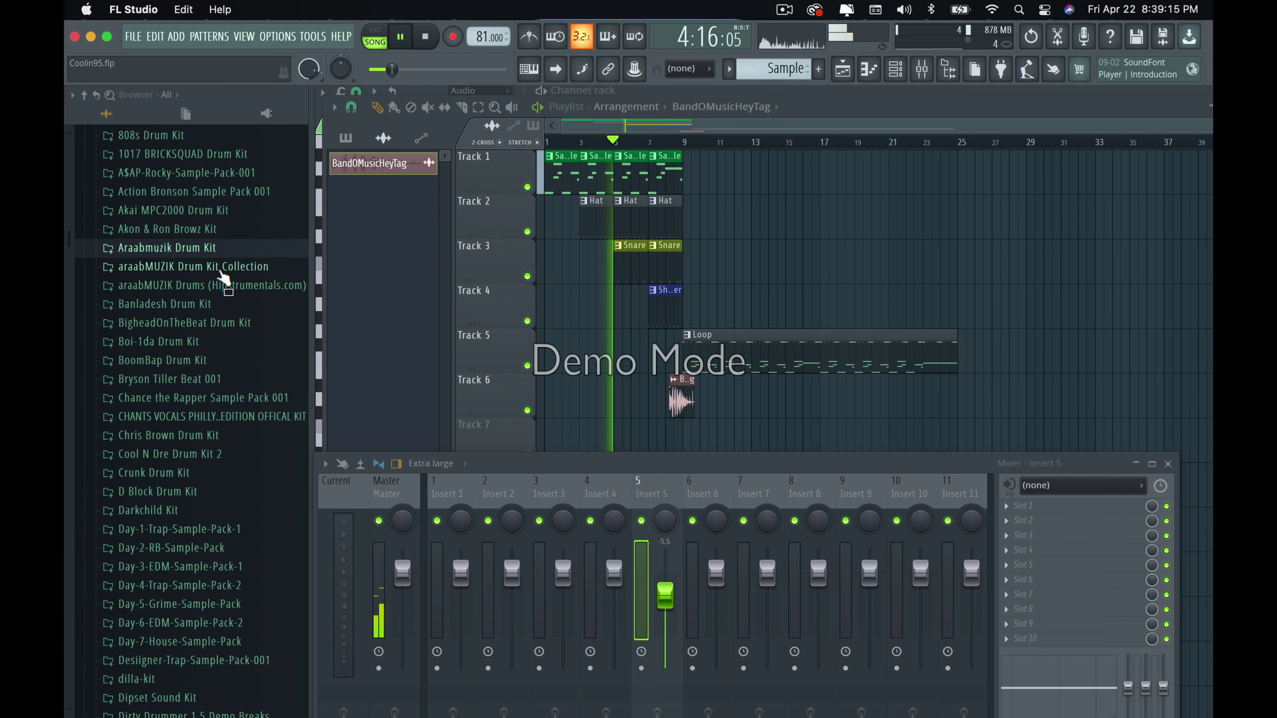
Audition the Vox samples in the araabMUZIK Drum Kit Collection and place Vox (55) on Track 7 at bar 8.
{"action": "left_click", "coordinate": [166, 267]}
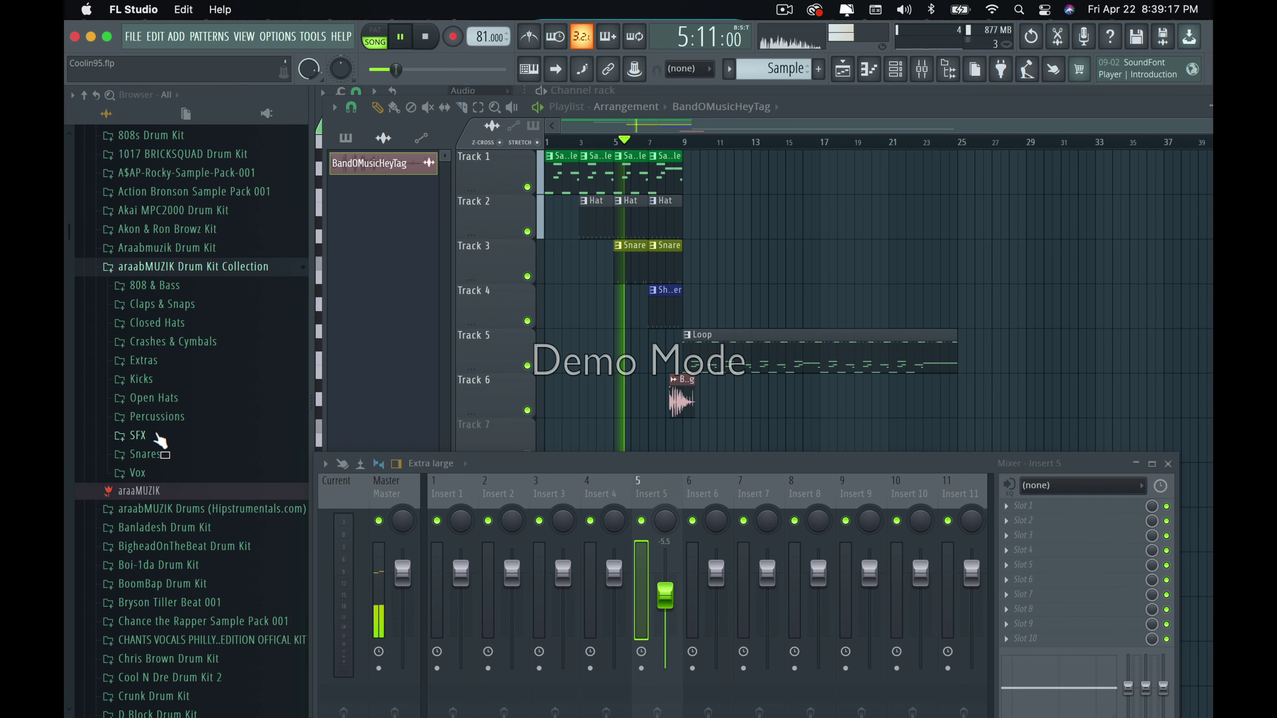
{"action": "left_click", "coordinate": [151, 473]}
{"action": "scroll", "coordinate": [177, 471], "scroll_direction": "down", "scroll_amount": 10}
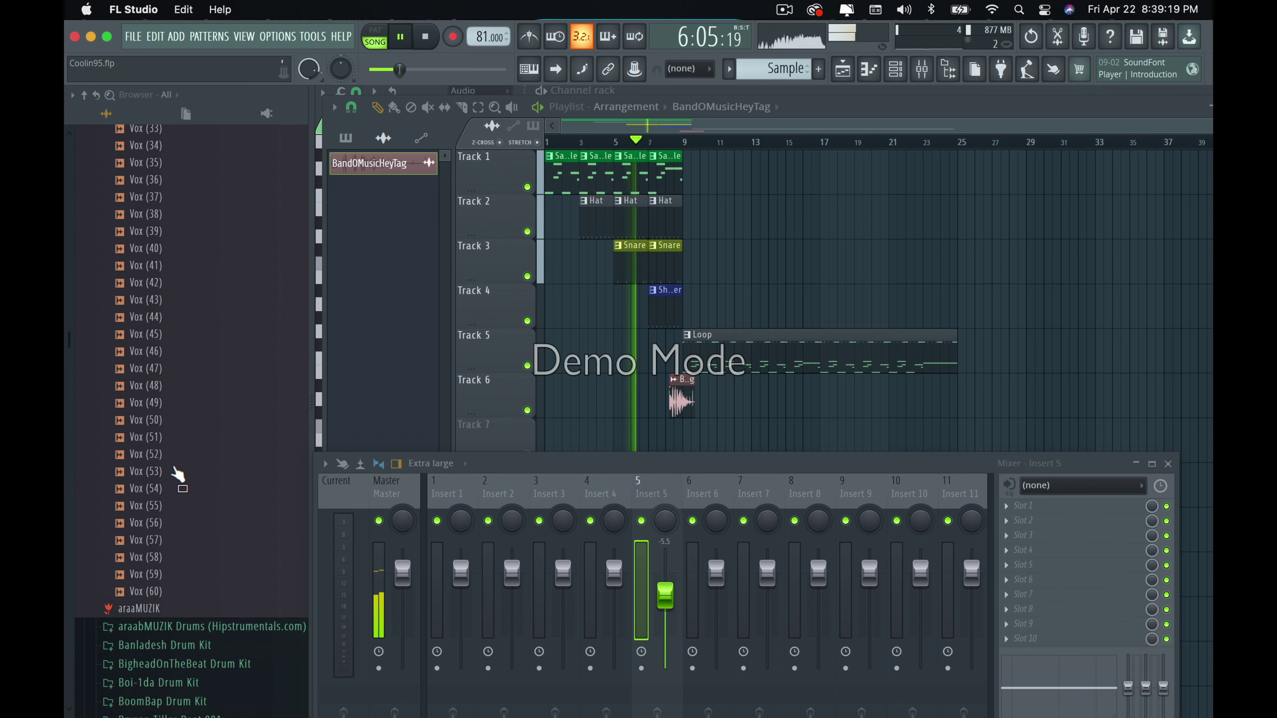
{"action": "scroll", "coordinate": [173, 468], "scroll_direction": "down", "scroll_amount": 3}
{"action": "left_click", "coordinate": [174, 467]}
{"action": "left_click_drag", "start_coordinate": [176, 469], "coordinate": [673, 442]}
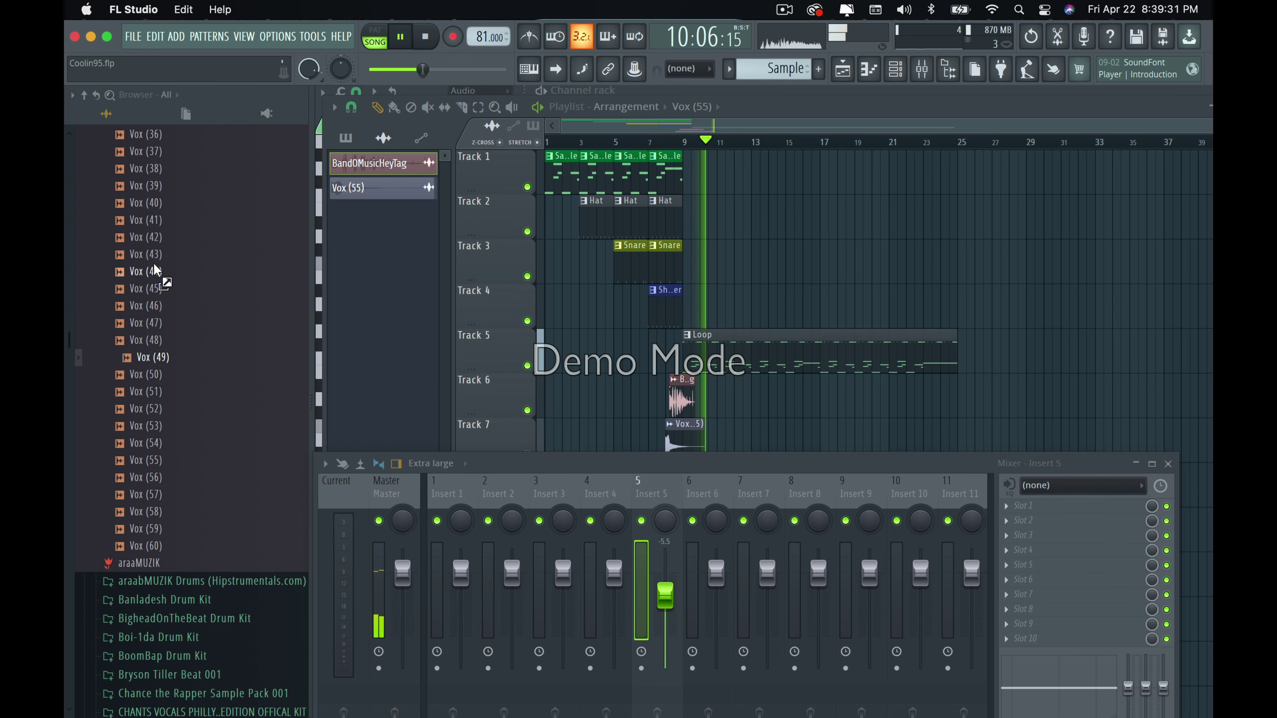
{"action": "left_click_drag", "start_coordinate": [151, 273], "coordinate": [732, 377]}
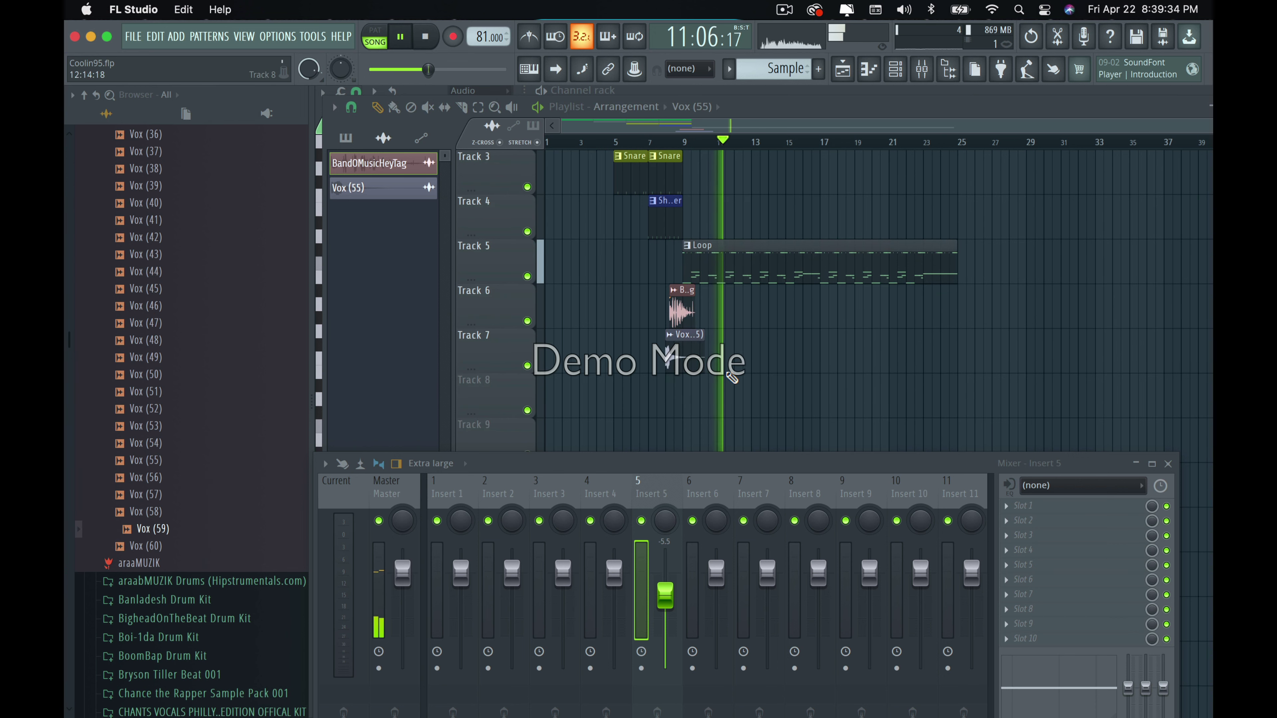
Route the Vox (55) clip to mixer track 6, lower that insert's fader to about -6.4 dB, and close the channel settings.
{"action": "double_click", "coordinate": [676, 347]}
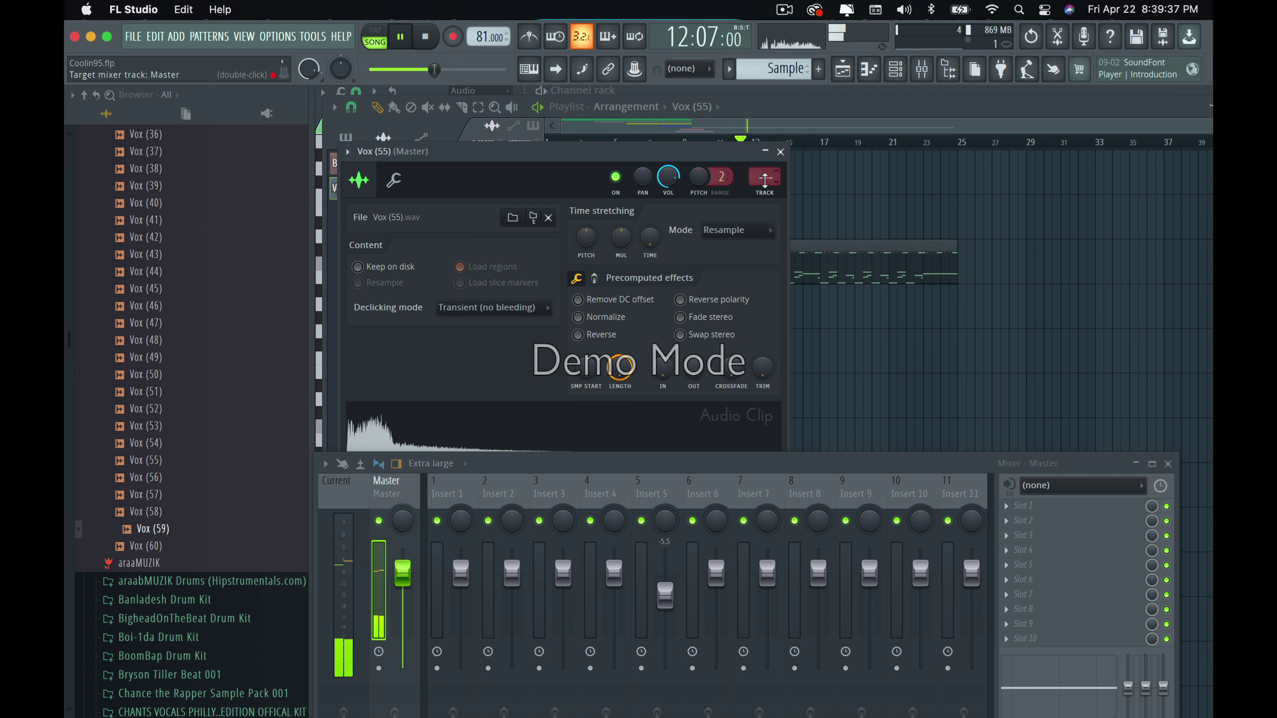
{"action": "scroll", "coordinate": [771, 185], "scroll_direction": "up", "scroll_amount": 3}
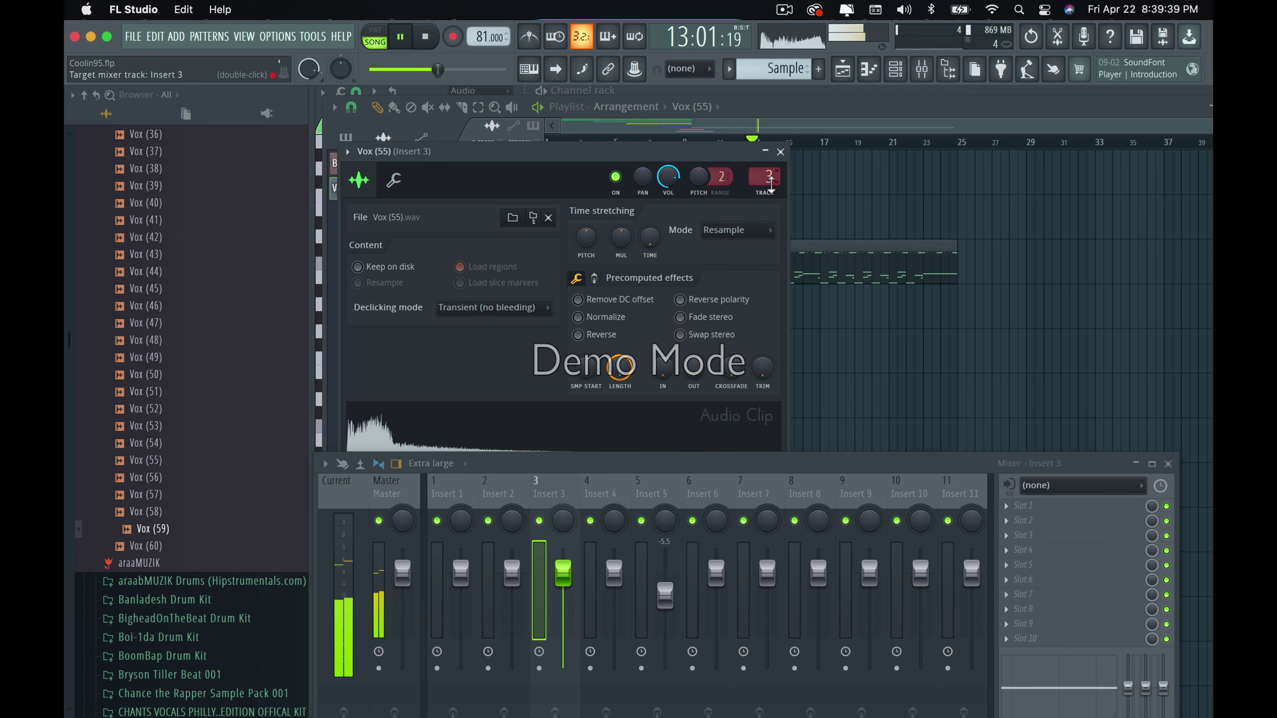
{"action": "scroll", "coordinate": [771, 185], "scroll_direction": "up", "scroll_amount": 5}
{"action": "scroll", "coordinate": [773, 186], "scroll_direction": "down", "scroll_amount": 2}
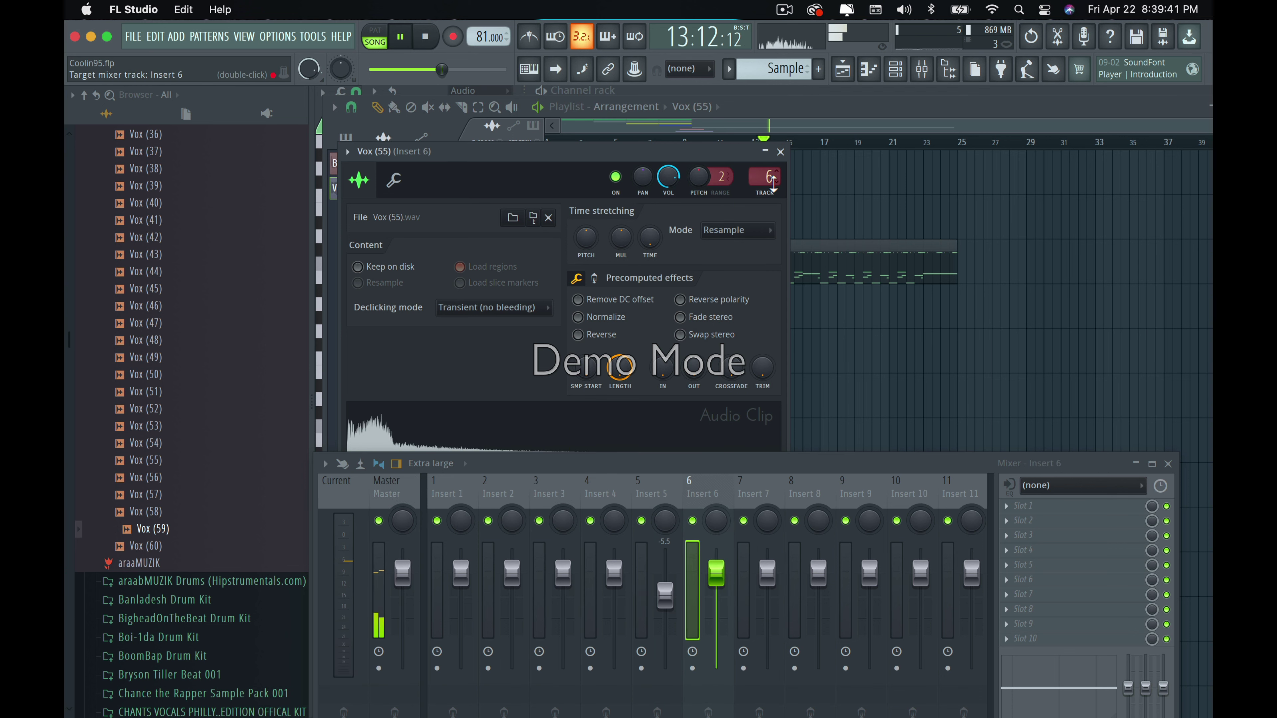
{"action": "scroll", "coordinate": [775, 184], "scroll_direction": "down", "scroll_amount": 1}
{"action": "scroll", "coordinate": [773, 182], "scroll_direction": "up", "scroll_amount": 1}
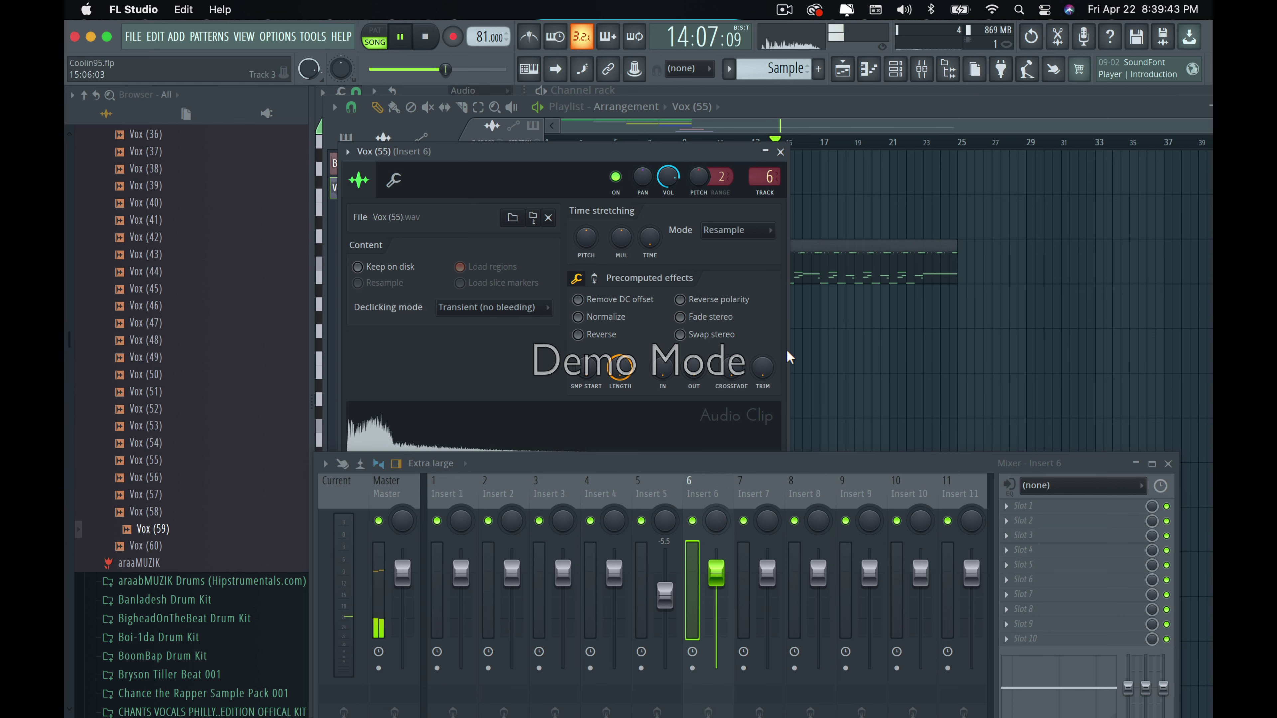
{"action": "left_click_drag", "start_coordinate": [715, 573], "coordinate": [716, 593]}
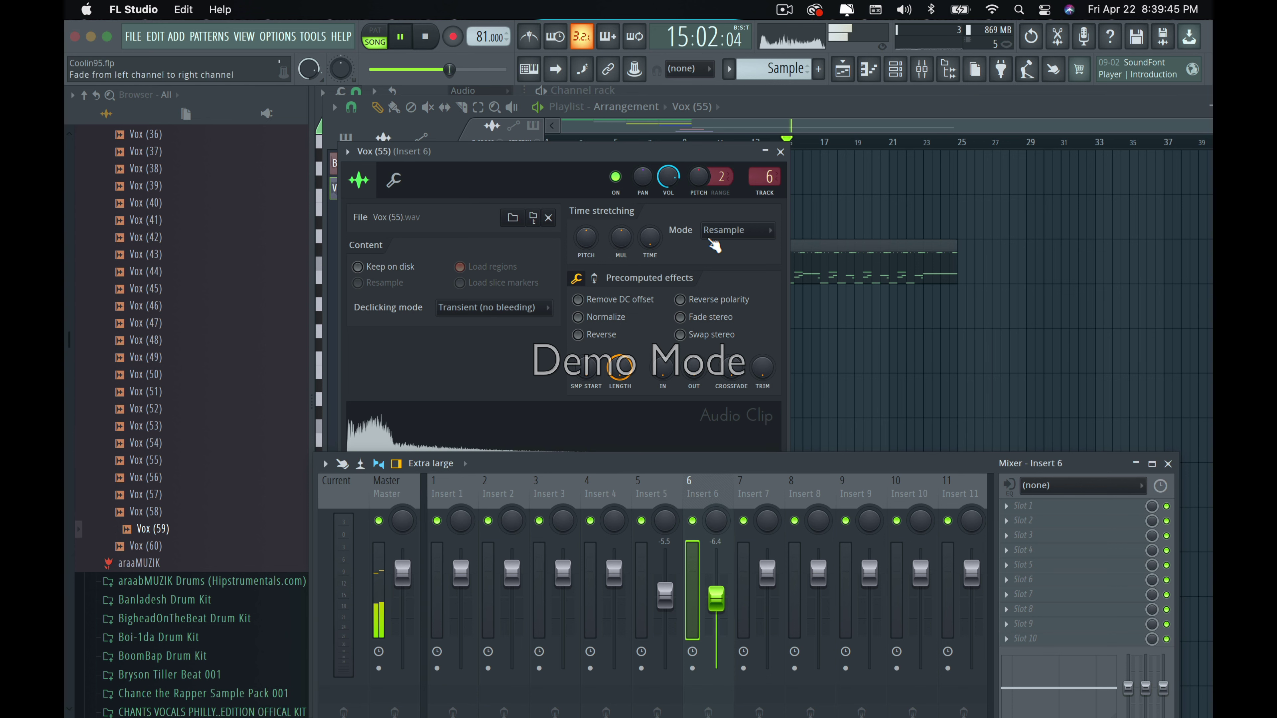
{"action": "left_click", "coordinate": [780, 152]}
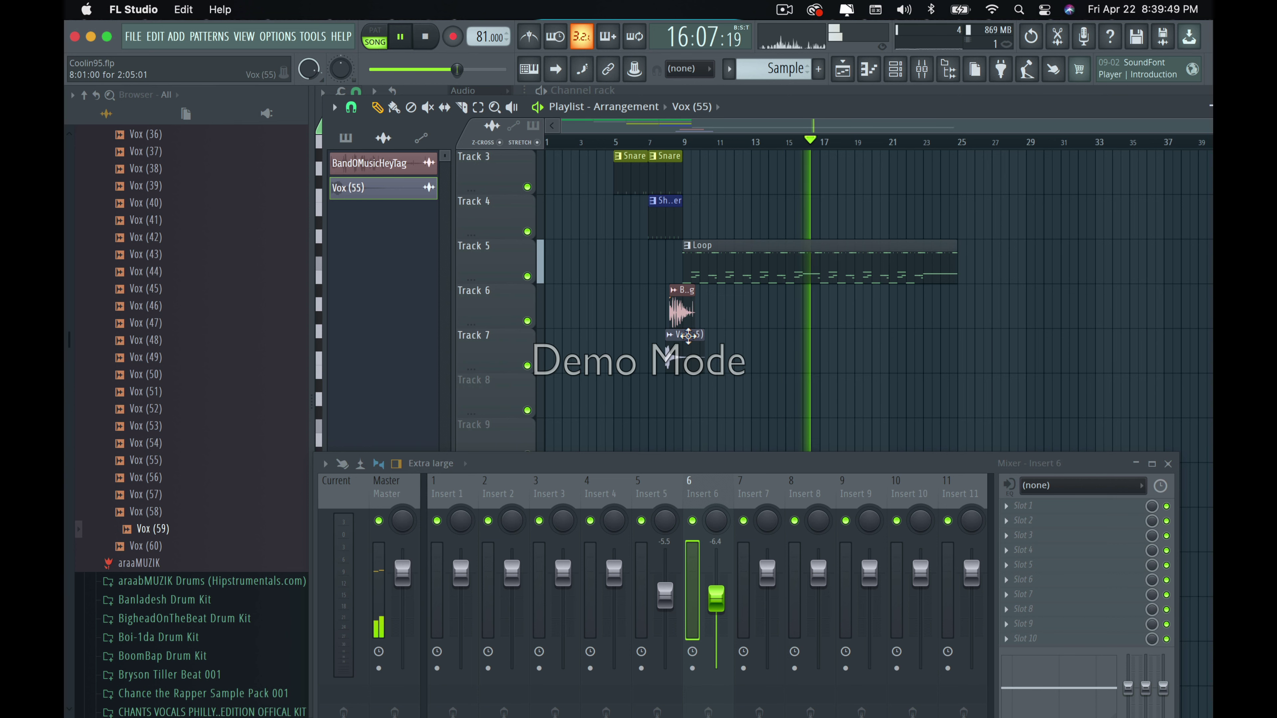
Place another Vox (55) clip on Track 4, starting midway through bar 16 above the Loop pattern.
{"action": "left_click_drag", "start_coordinate": [378, 191], "coordinate": [842, 203]}
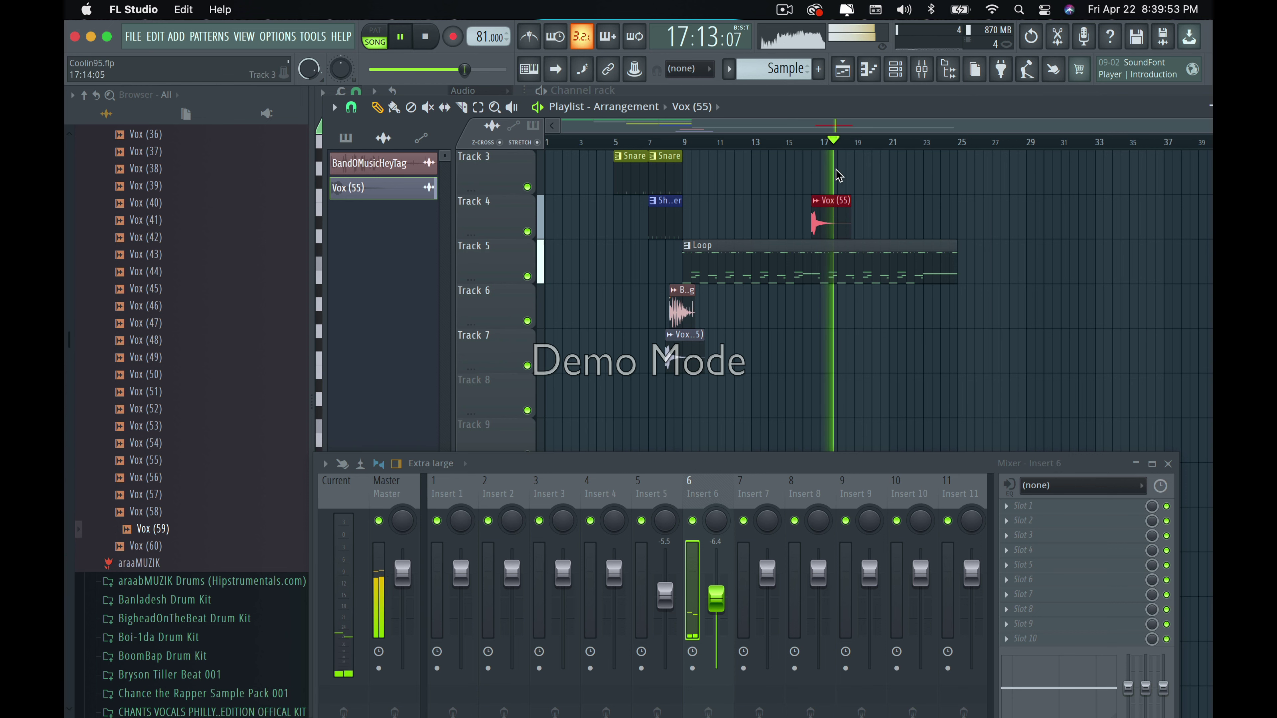
Move the Track 4 Vox (55) clip to bar 15 and the Track 7 Vox (55) clip to bar 9.
{"action": "mouse_move", "coordinate": [827, 195]}
{"action": "left_mouse_down"}
{"action": "mouse_move", "coordinate": [824, 178]}
{"action": "mouse_move", "coordinate": [844, 179]}
{"action": "mouse_move", "coordinate": [811, 211]}
{"action": "left_mouse_up"}
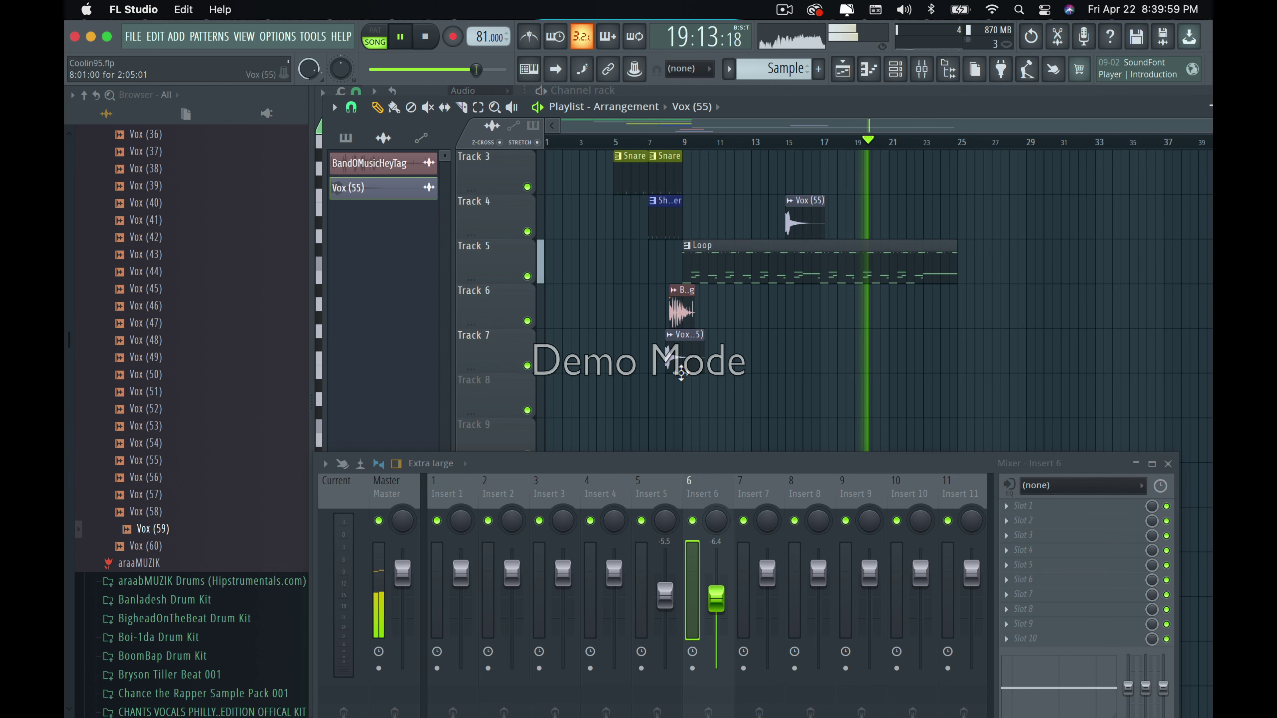
{"action": "left_click_drag", "start_coordinate": [689, 343], "coordinate": [704, 343]}
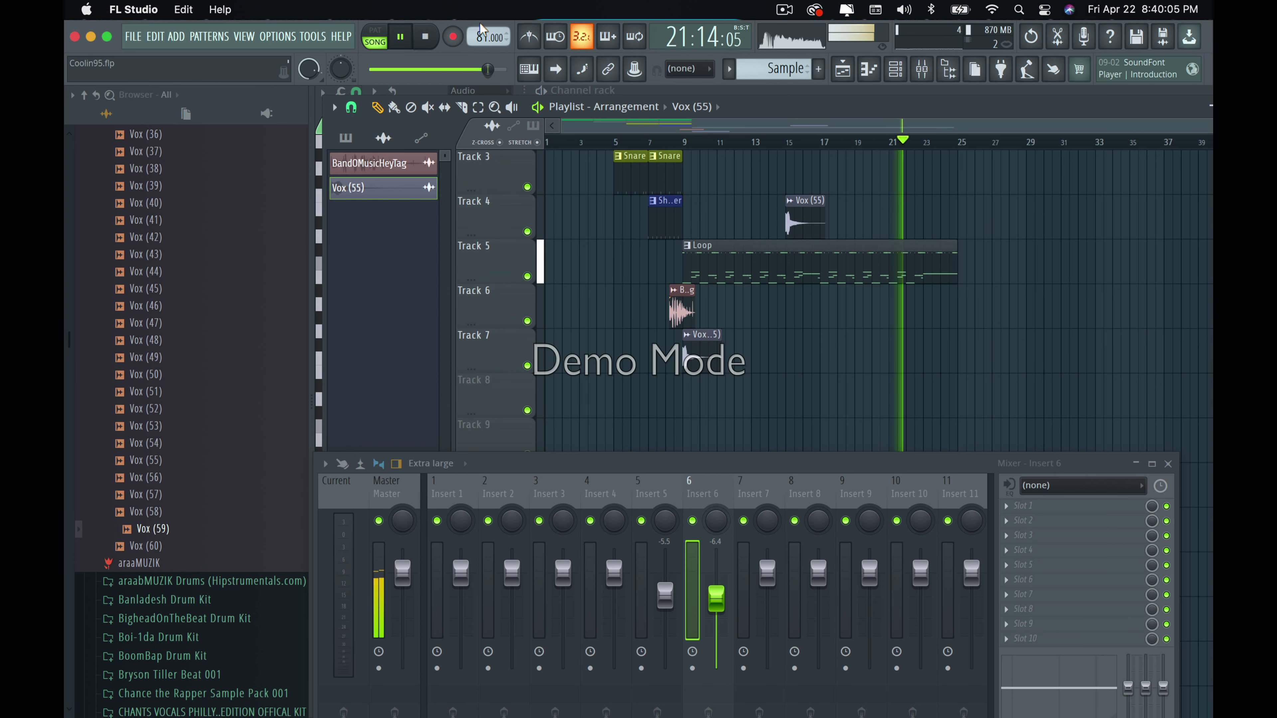
Restart playback from the beginning of the song and save the project.
{"action": "left_click", "coordinate": [423, 43]}
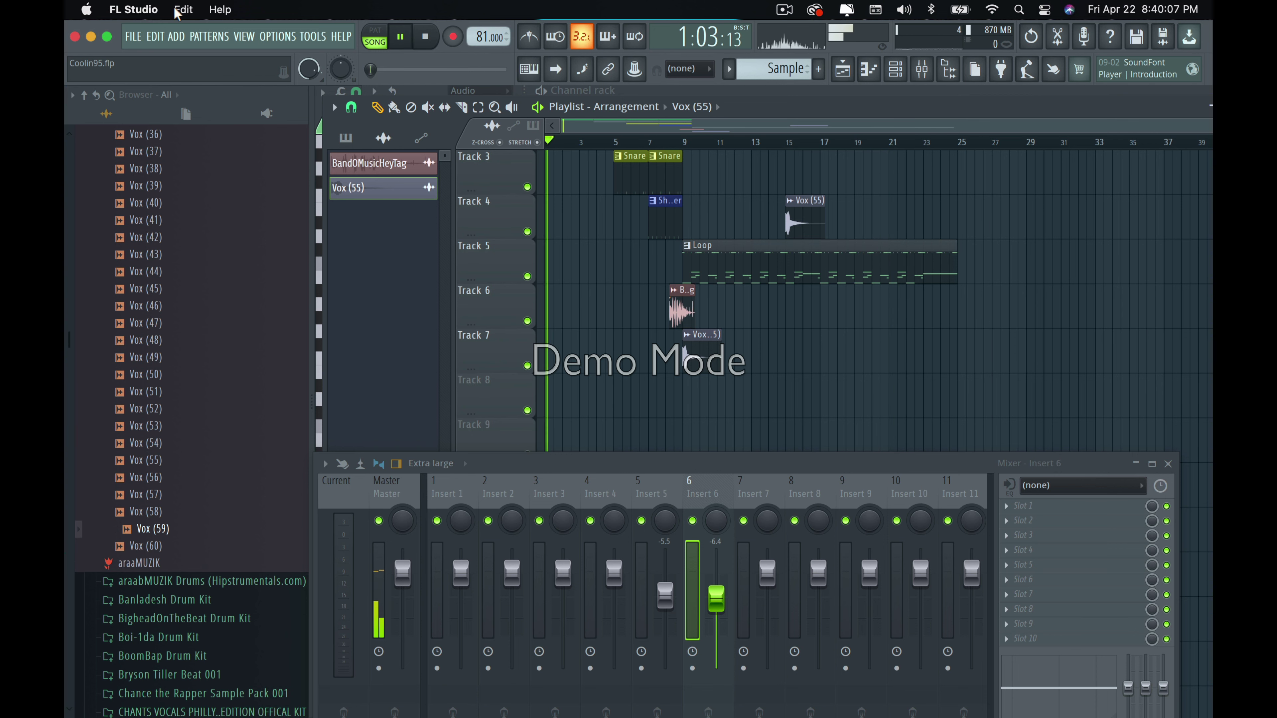
{"action": "left_click", "coordinate": [135, 42]}
{"action": "left_click", "coordinate": [175, 106]}
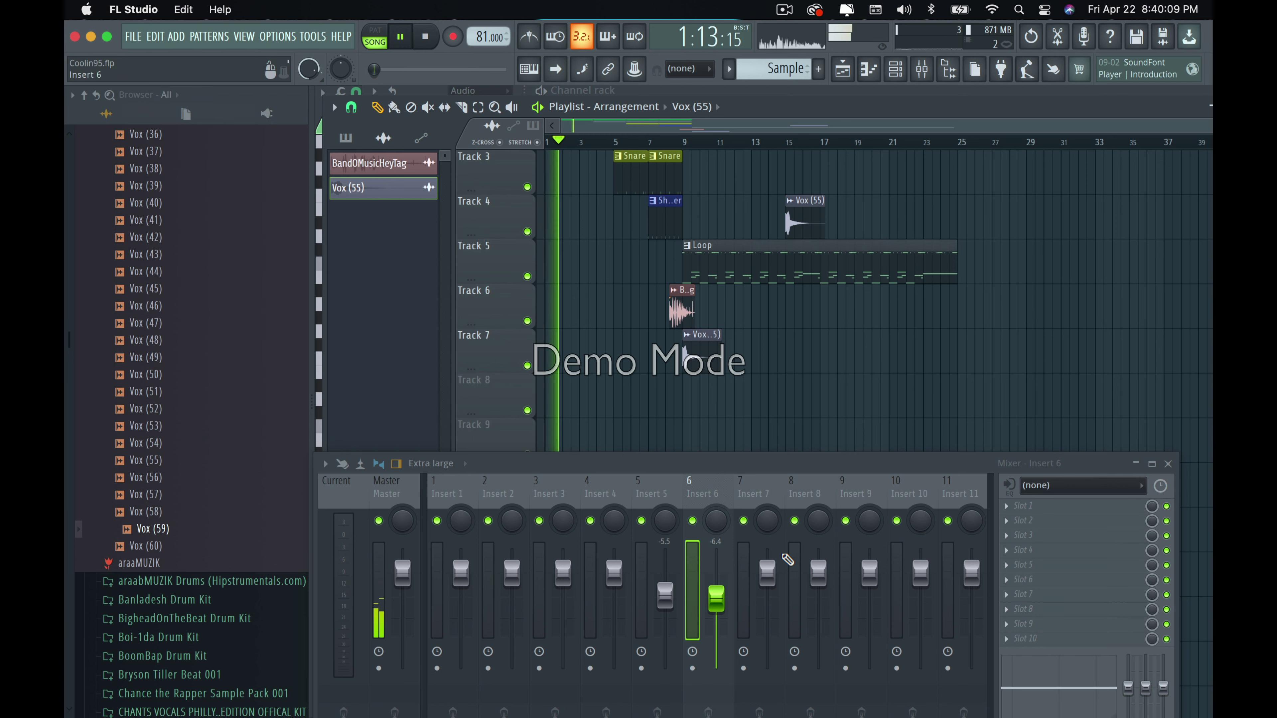
Collapse the Vox and Snares folders of the araabMUZIK Drum Kit Collection and close the Drum Kits folder.
{"action": "scroll", "coordinate": [208, 370], "scroll_direction": "up", "scroll_amount": 15}
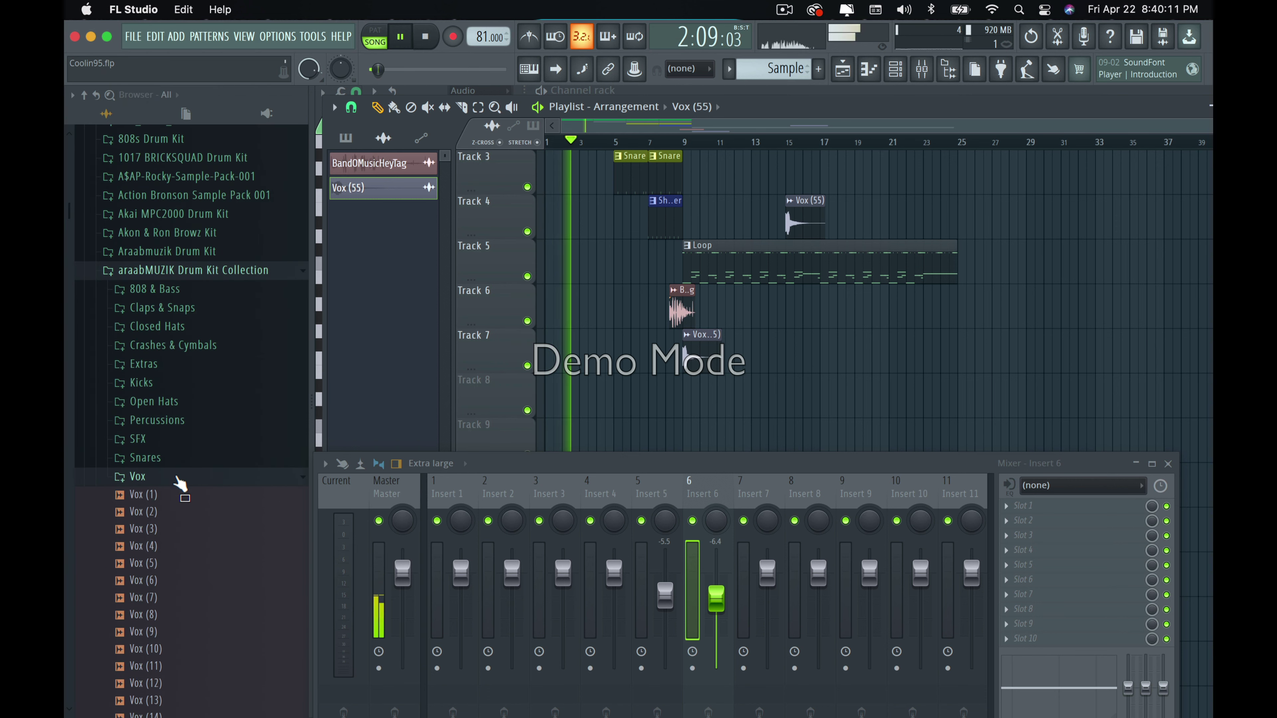
{"action": "left_click", "coordinate": [150, 475]}
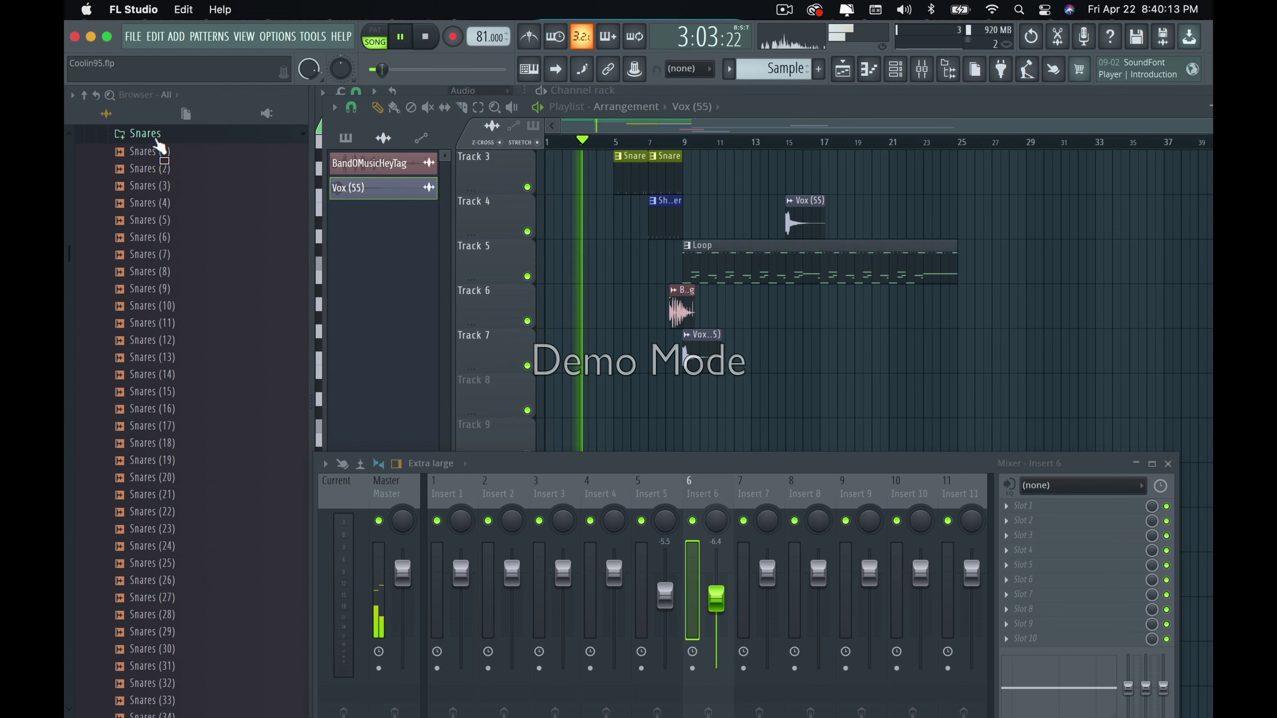
{"action": "left_click", "coordinate": [157, 136]}
{"action": "scroll", "coordinate": [200, 369], "scroll_direction": "down", "scroll_amount": 10}
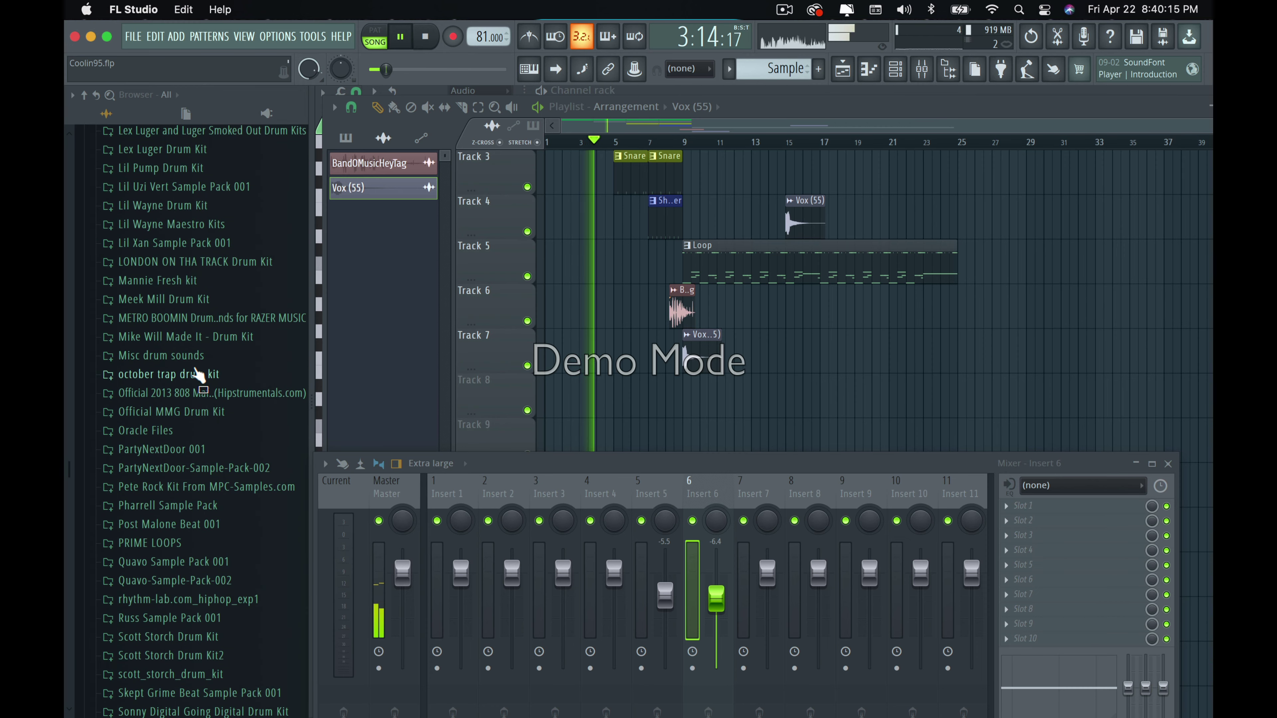
{"action": "scroll", "coordinate": [199, 372], "scroll_direction": "up", "scroll_amount": 15}
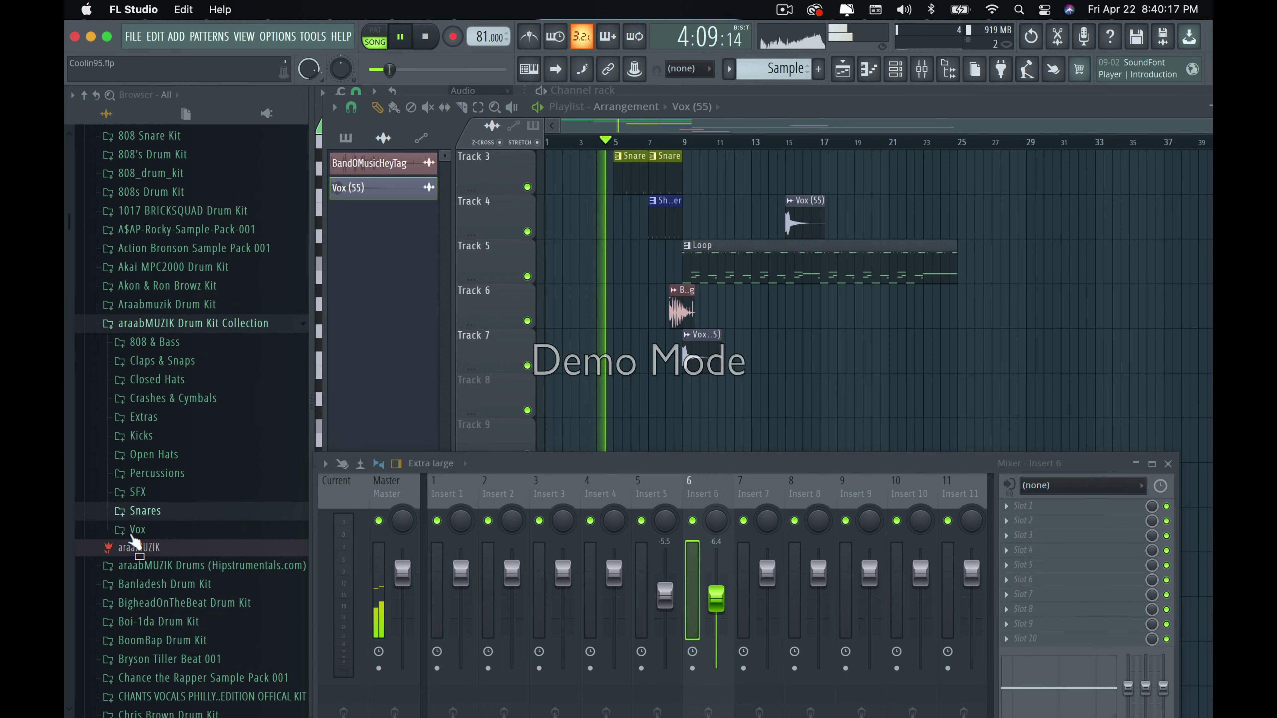
{"action": "scroll", "coordinate": [181, 277], "scroll_direction": "up", "scroll_amount": 10}
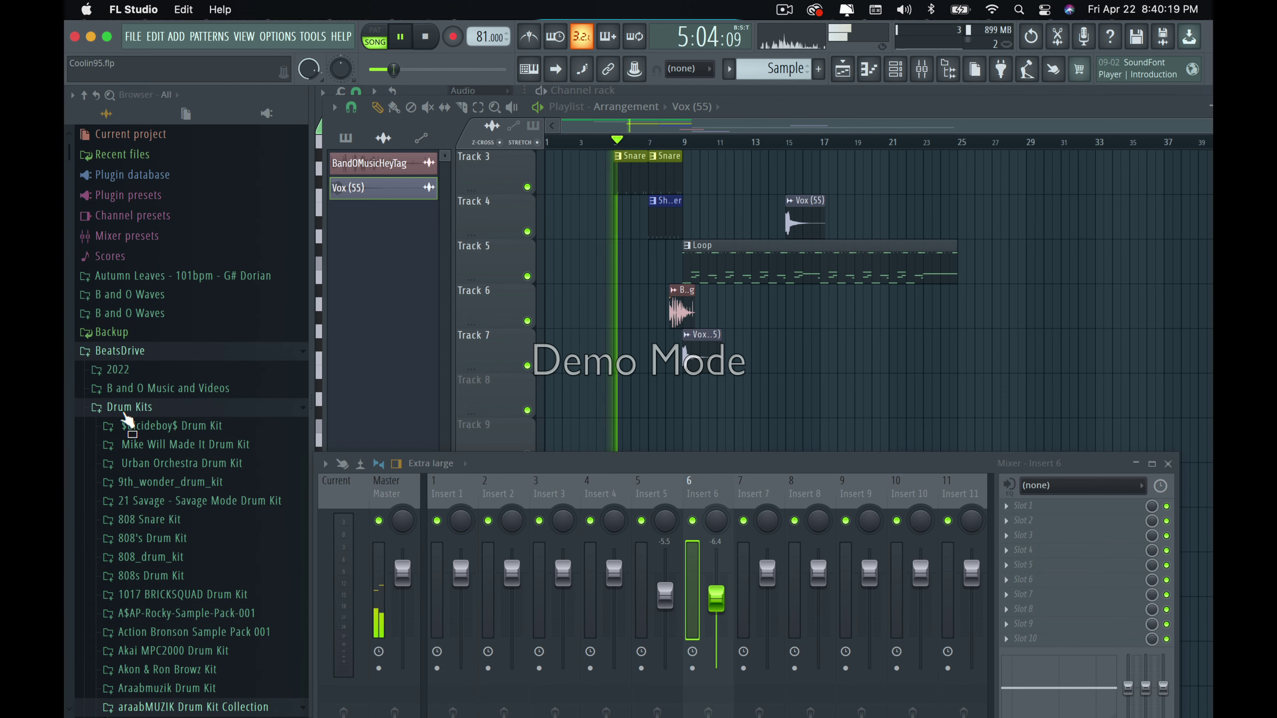
{"action": "left_click", "coordinate": [123, 408]}
Audition BlastOff_FX from SFX One-Shots in the Samples And Effects folder and place it on Track 8 midway through bar 7.
{"action": "scroll", "coordinate": [102, 422], "scroll_direction": "down", "scroll_amount": 4}
{"action": "left_click", "coordinate": [141, 363]}
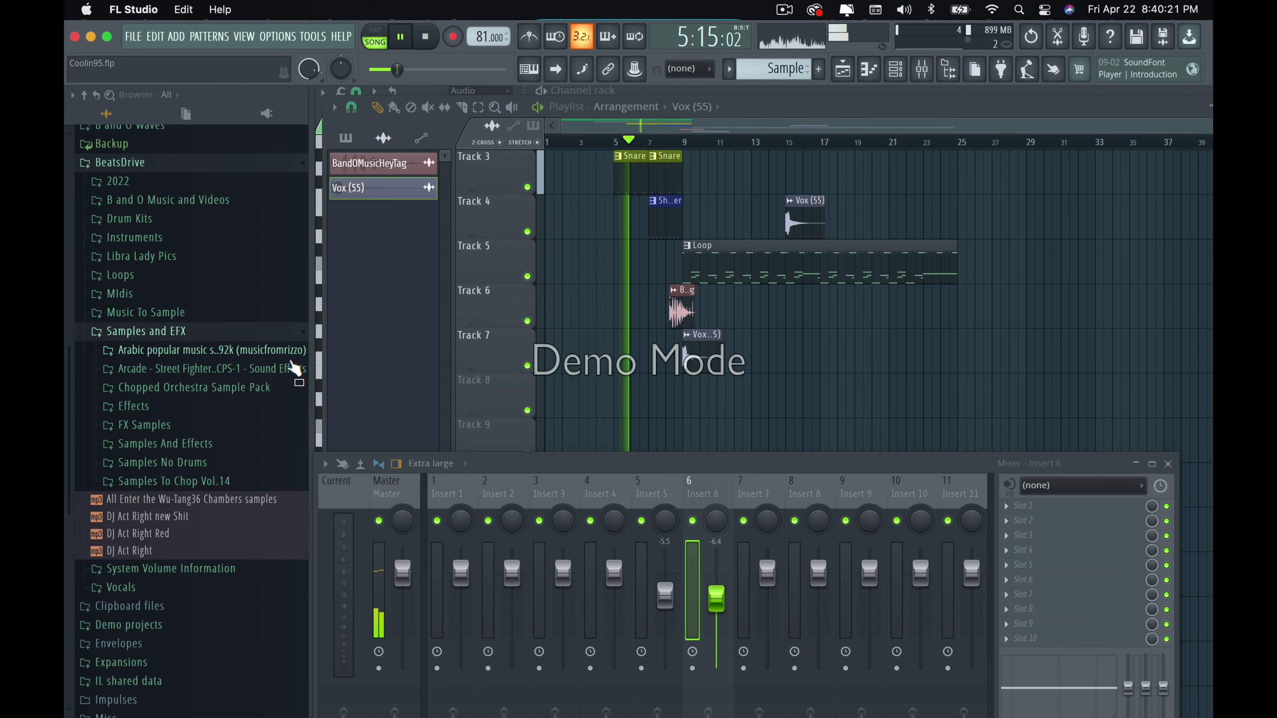
{"action": "scroll", "coordinate": [293, 370], "scroll_direction": "down", "scroll_amount": 4}
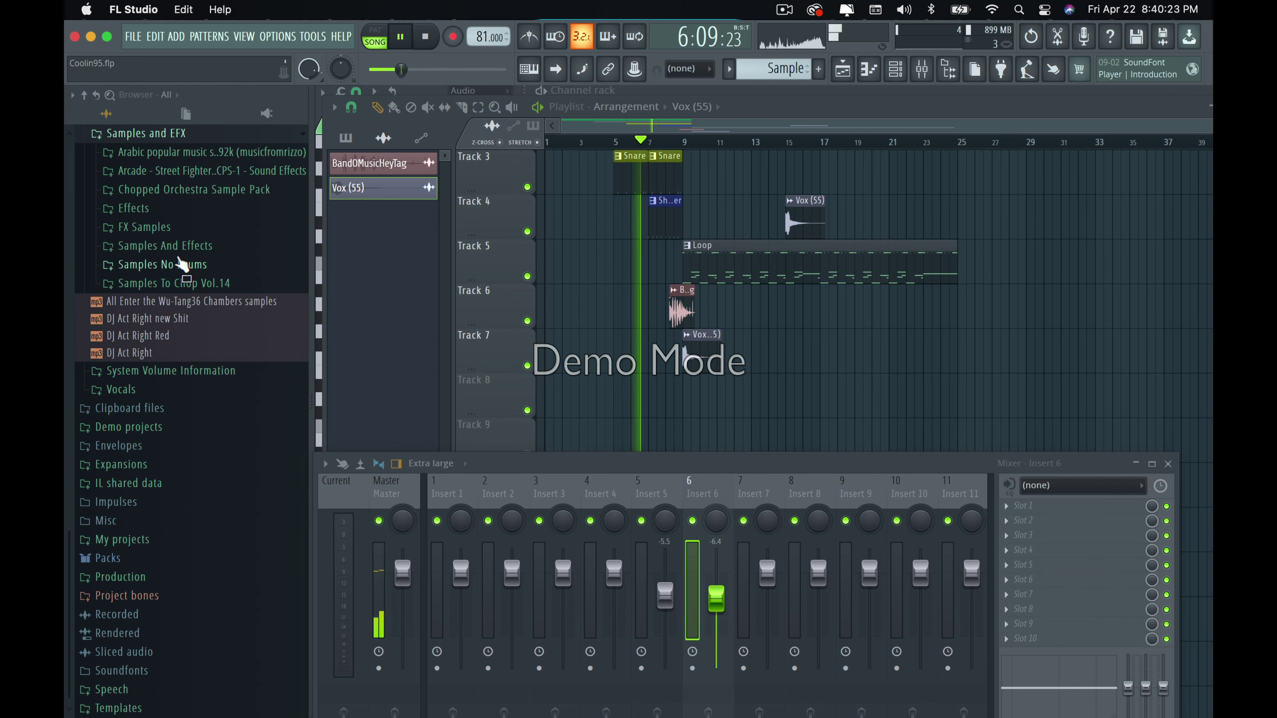
{"action": "left_click", "coordinate": [180, 251]}
{"action": "scroll", "coordinate": [174, 282], "scroll_direction": "down", "scroll_amount": 4}
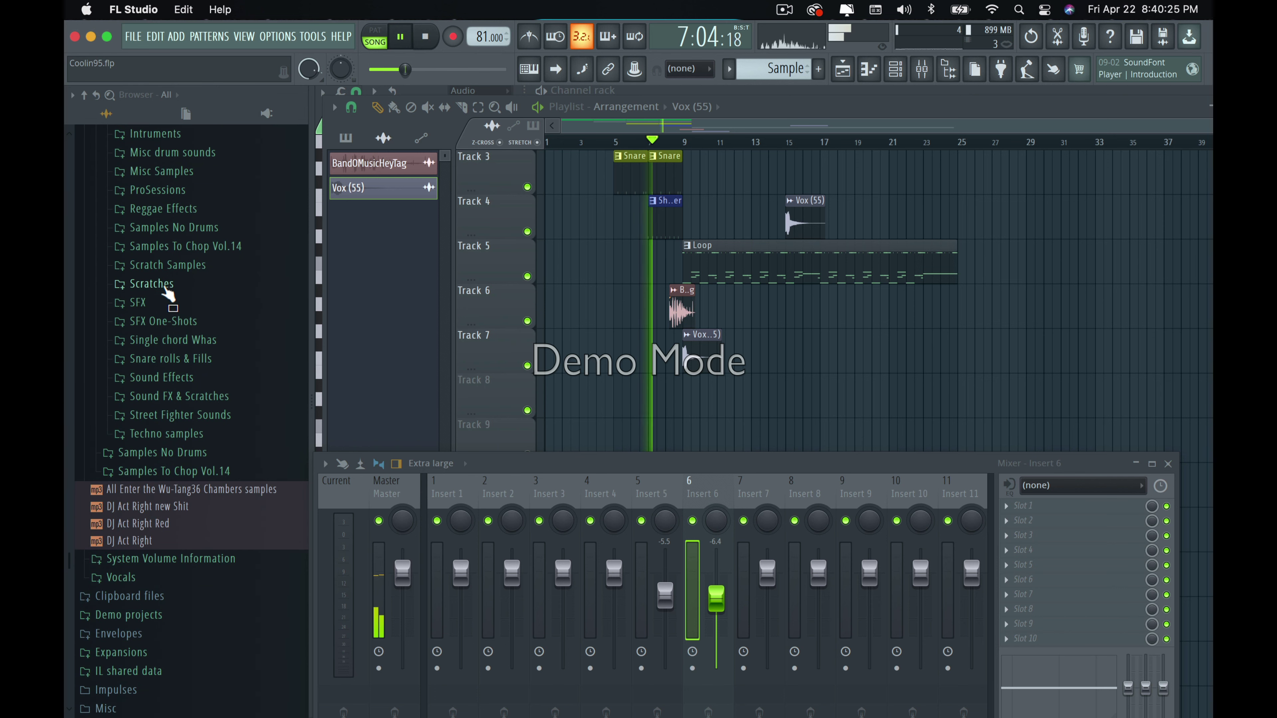
{"action": "left_click", "coordinate": [143, 316]}
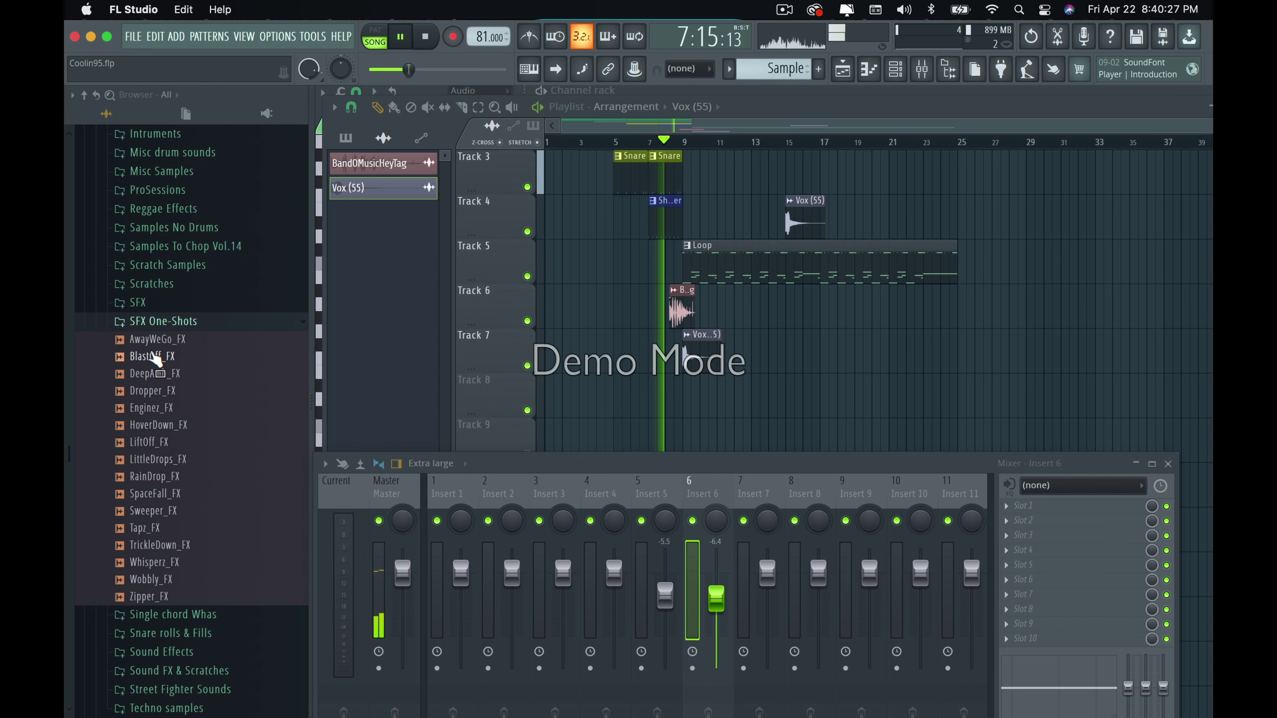
{"action": "left_click_drag", "start_coordinate": [153, 359], "coordinate": [177, 364]}
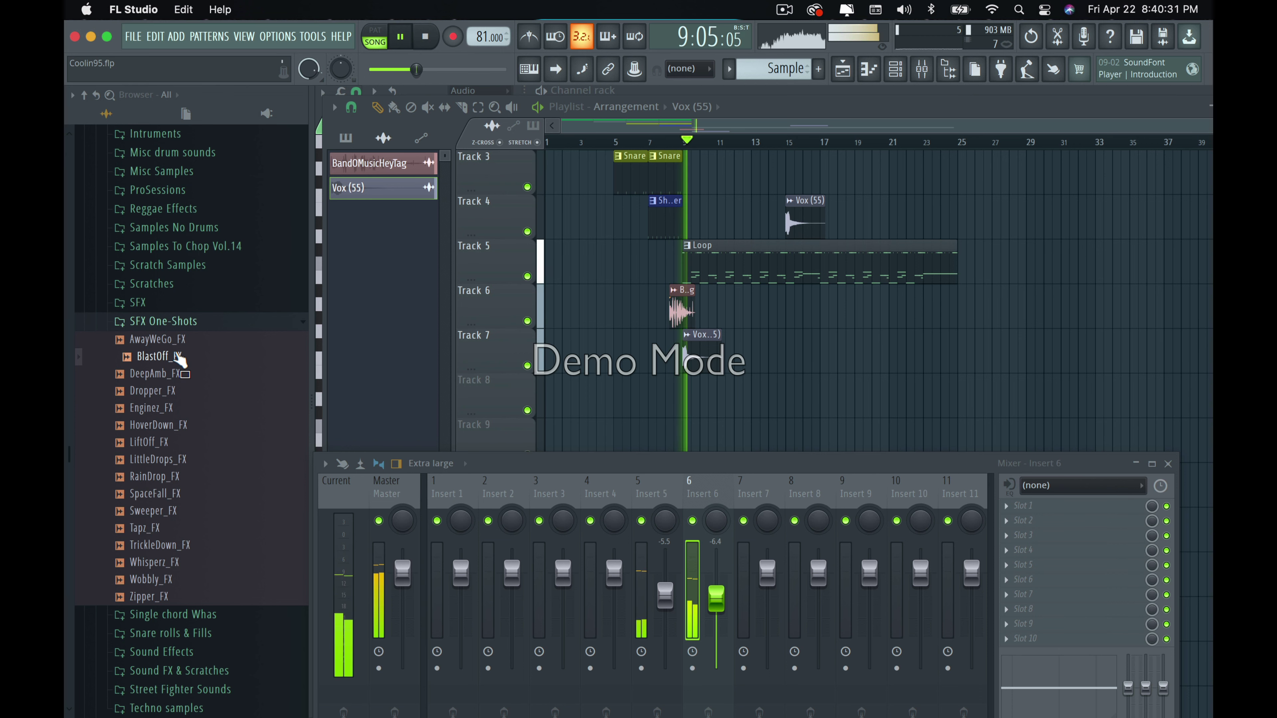
{"action": "left_click_drag", "start_coordinate": [176, 361], "coordinate": [657, 406]}
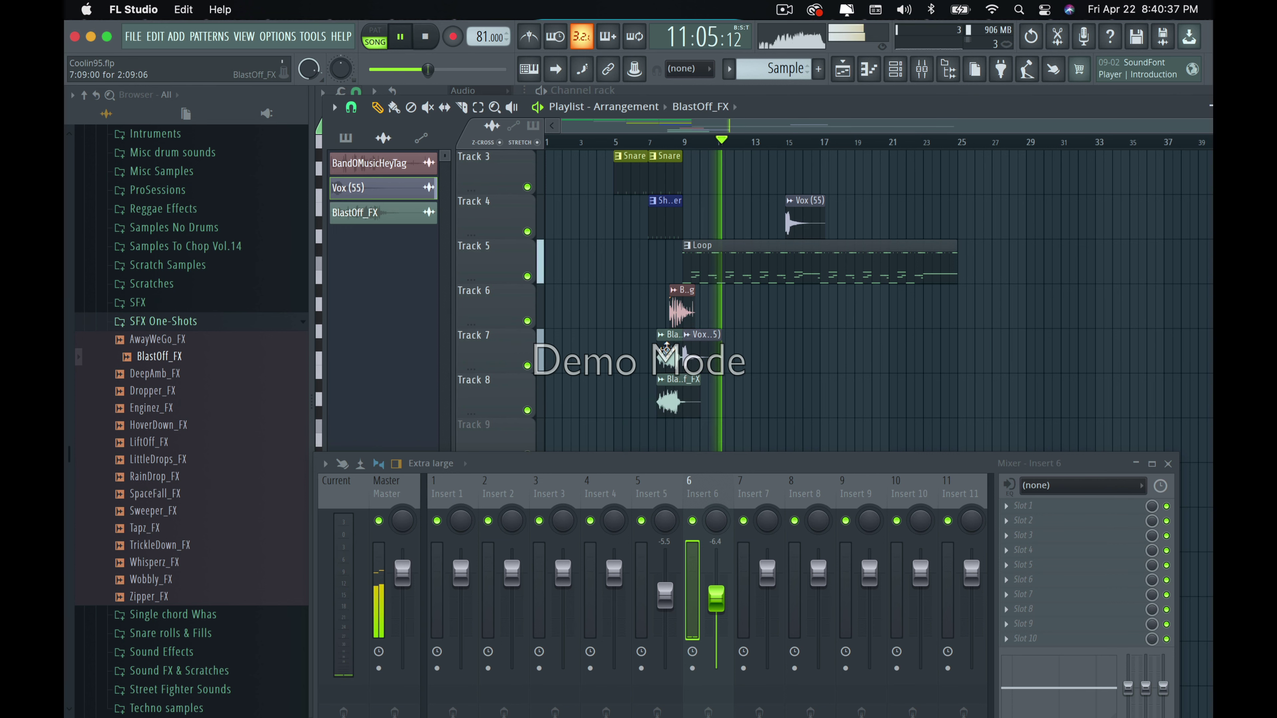
Replay the transition, route BlastOff_FX to mixer track 7 with that insert's fader at about -6.3 dB, and close the channel settings.
{"action": "left_click", "coordinate": [635, 142]}
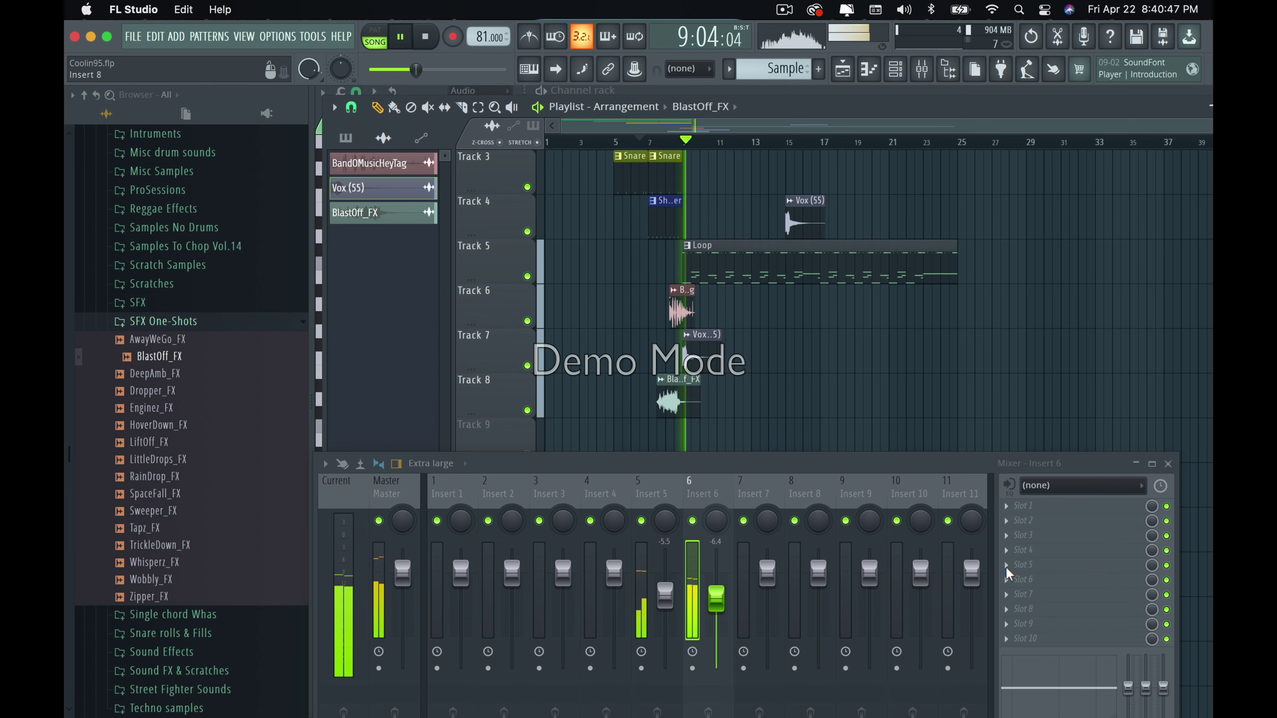
{"action": "double_click", "coordinate": [682, 393]}
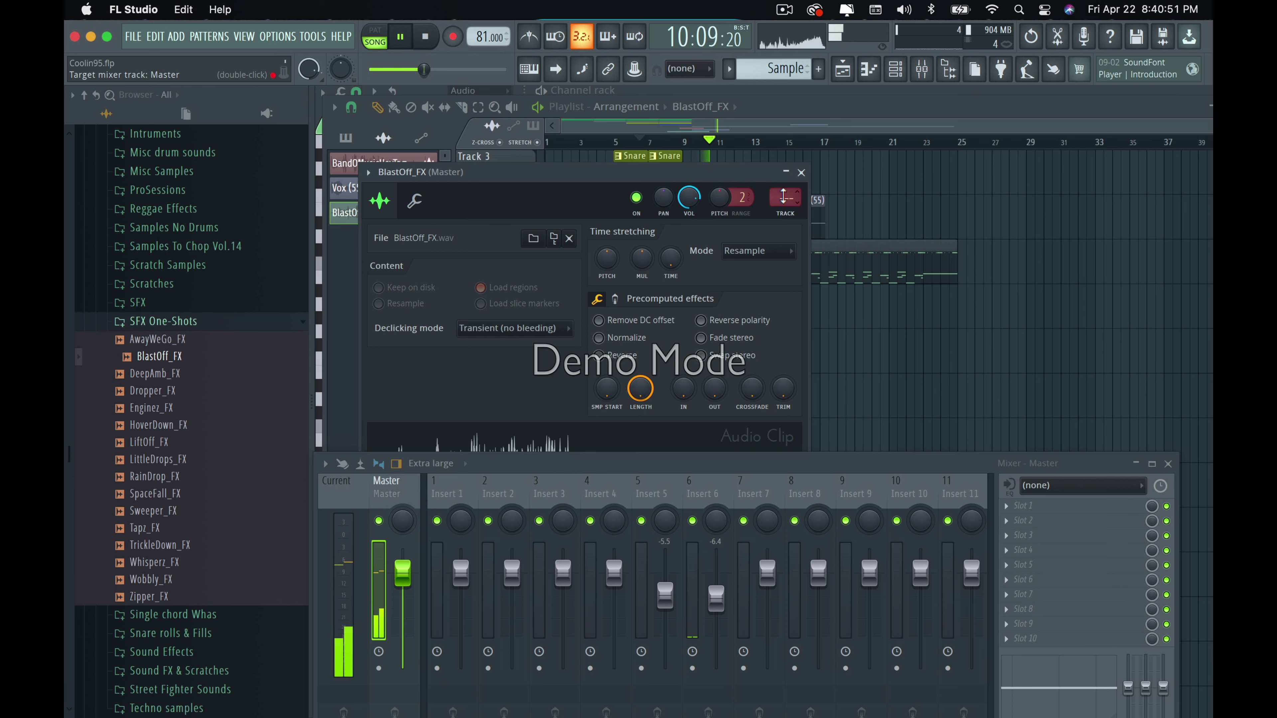
{"action": "left_click_drag", "start_coordinate": [783, 197], "coordinate": [820, 193]}
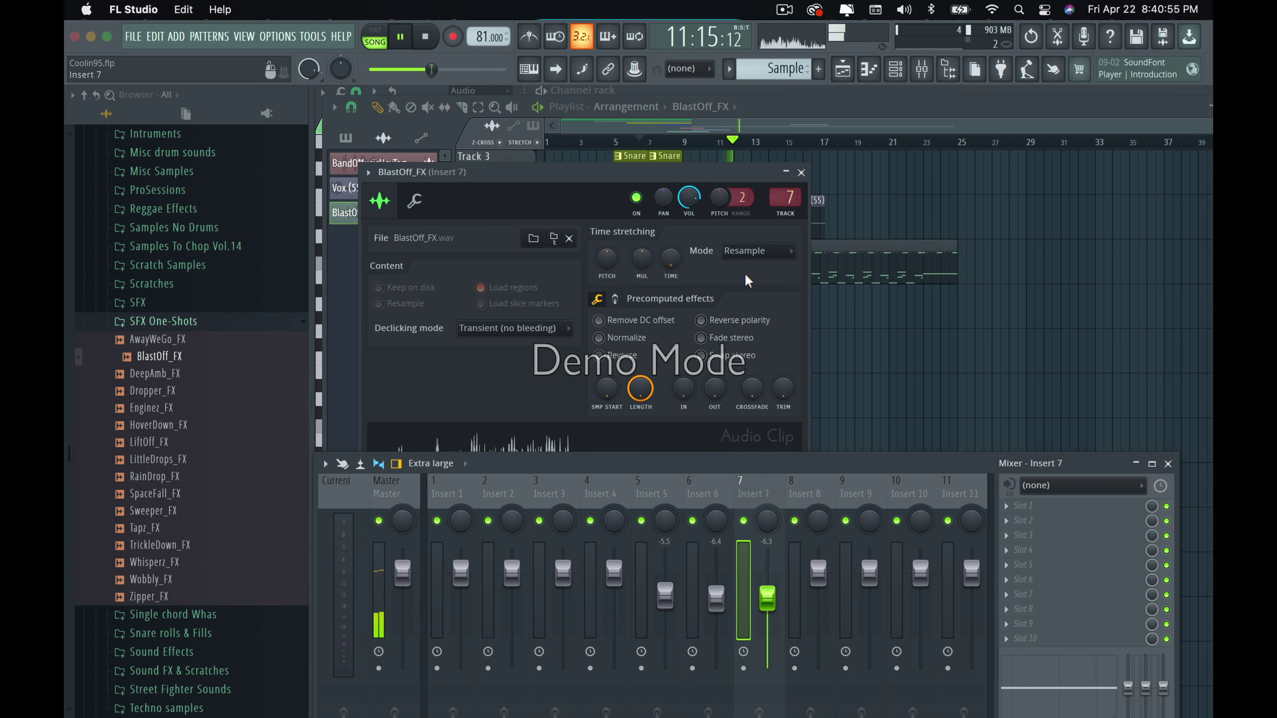
{"action": "left_click", "coordinate": [803, 173]}
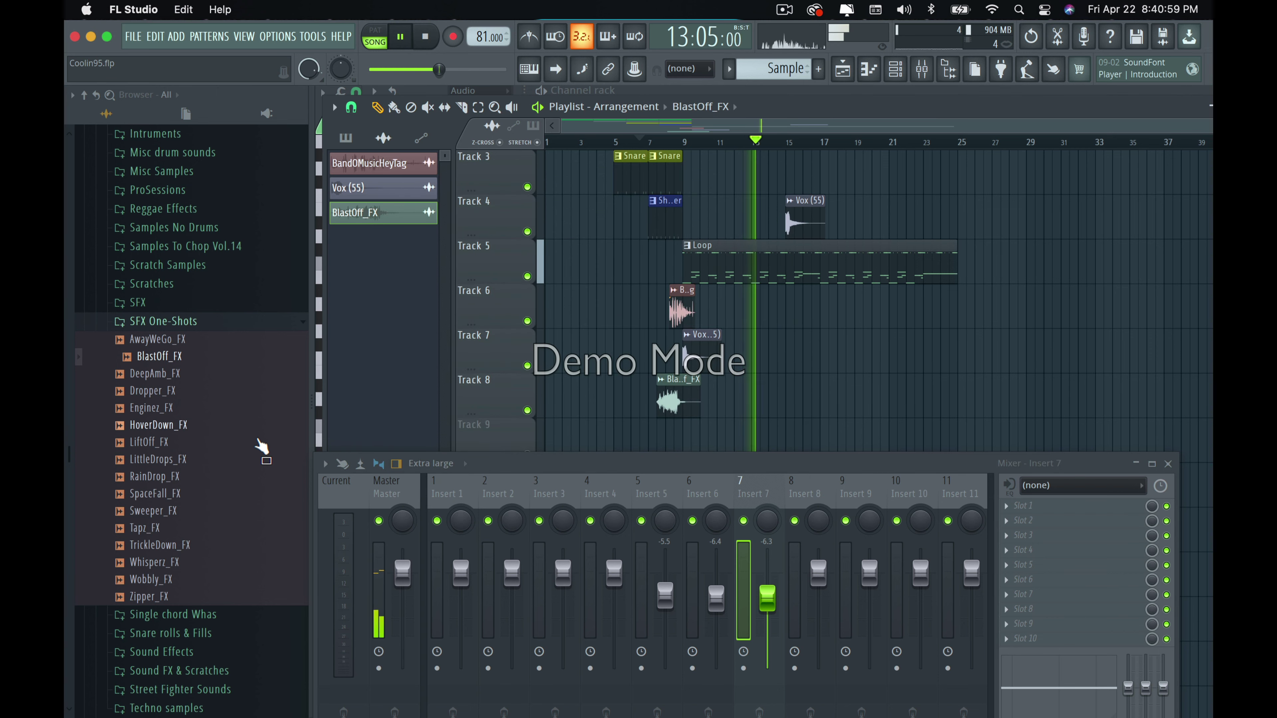
Collapse the BeatsDrive folder and open the FLP Files folder inside Production.
{"action": "scroll", "coordinate": [253, 452], "scroll_direction": "up", "scroll_amount": 12}
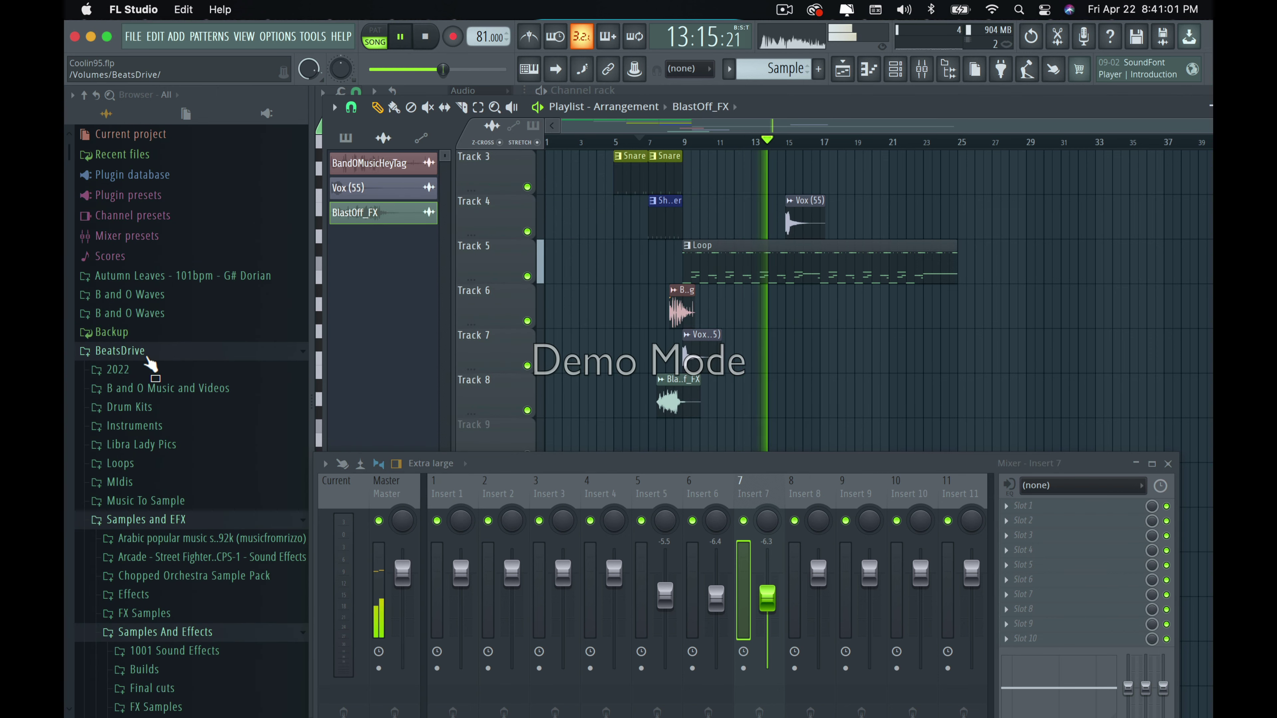
{"action": "left_click", "coordinate": [140, 355]}
{"action": "left_click", "coordinate": [154, 538]}
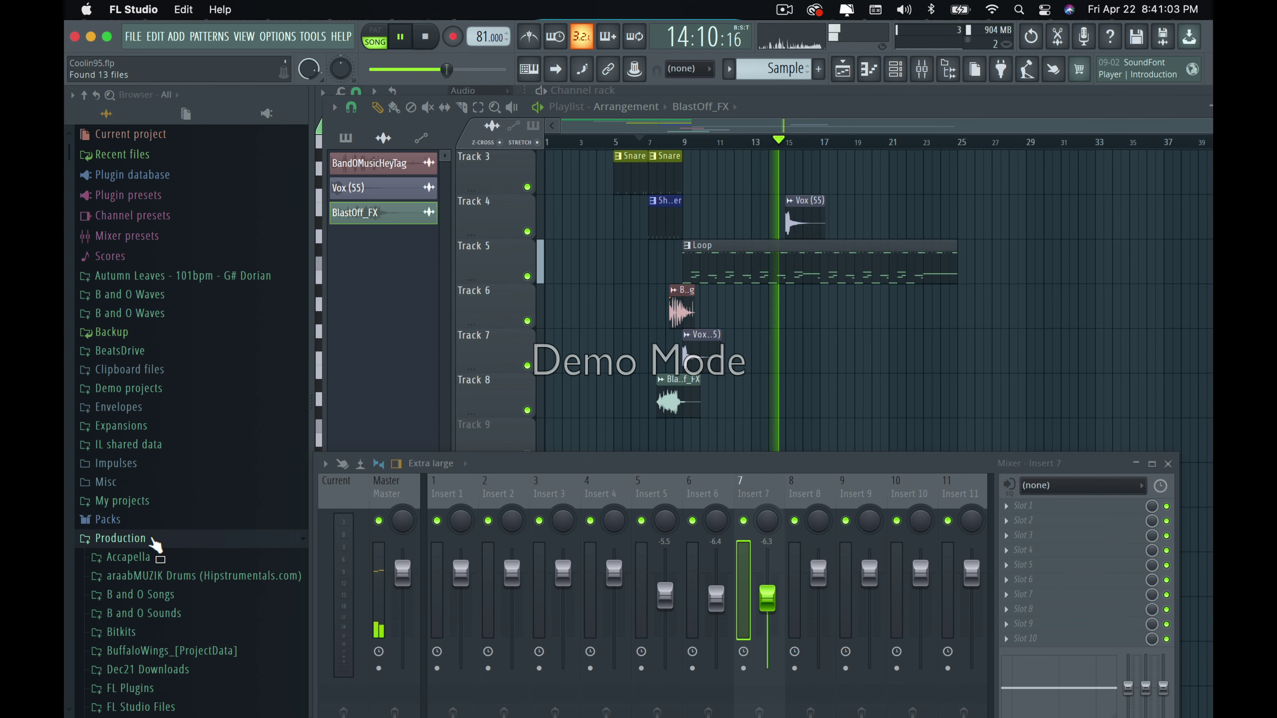
{"action": "scroll", "coordinate": [166, 541], "scroll_direction": "down", "scroll_amount": 3}
{"action": "scroll", "coordinate": [171, 528], "scroll_direction": "down", "scroll_amount": 5}
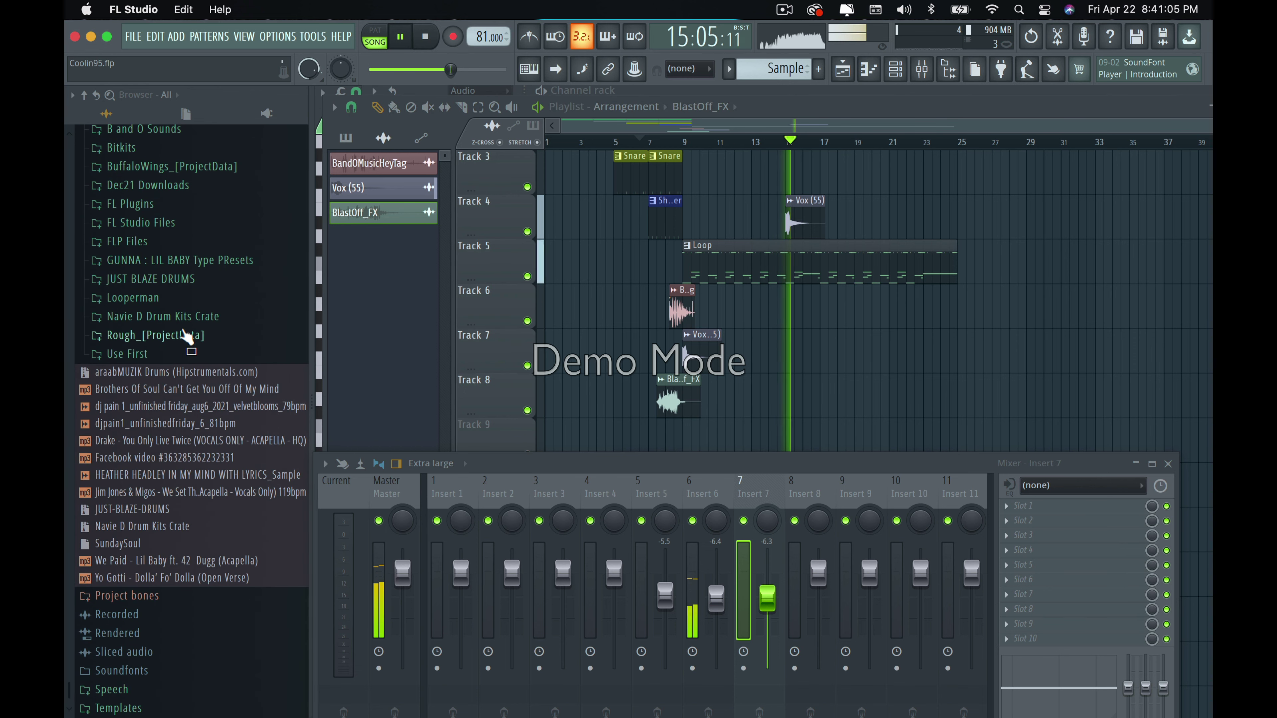
{"action": "scroll", "coordinate": [183, 365], "scroll_direction": "up", "scroll_amount": 3}
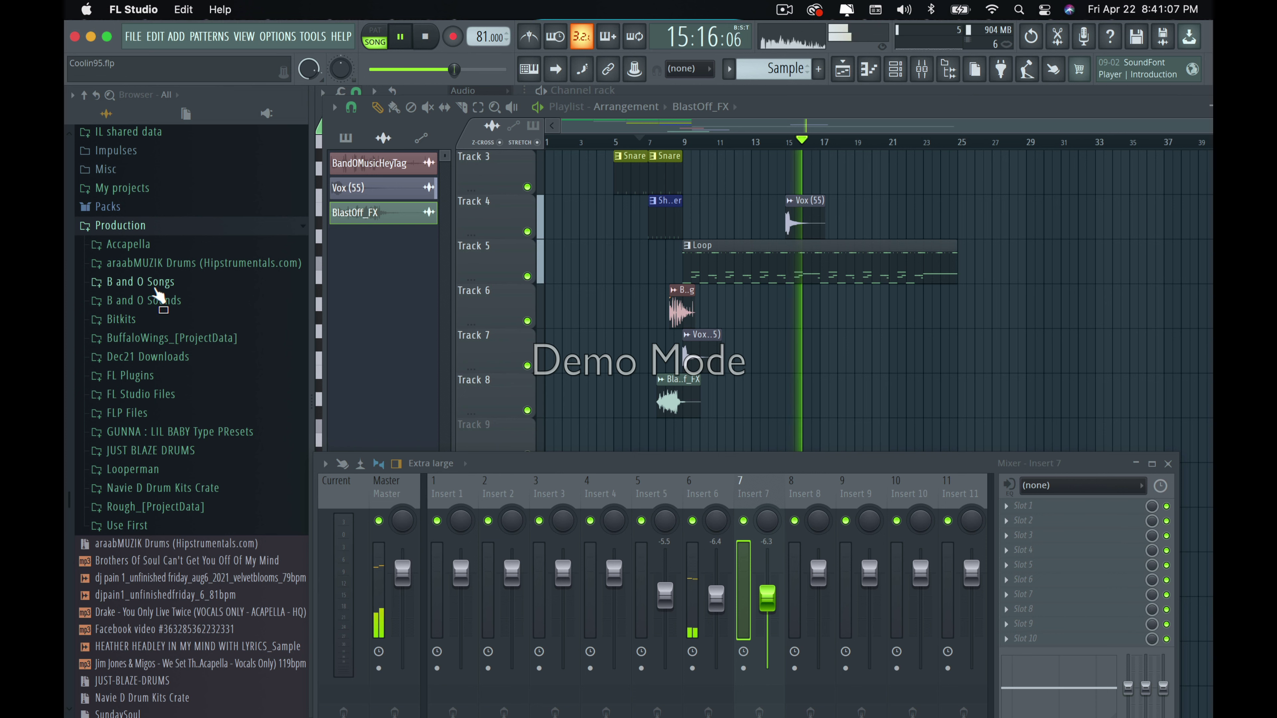
{"action": "left_click", "coordinate": [157, 412]}
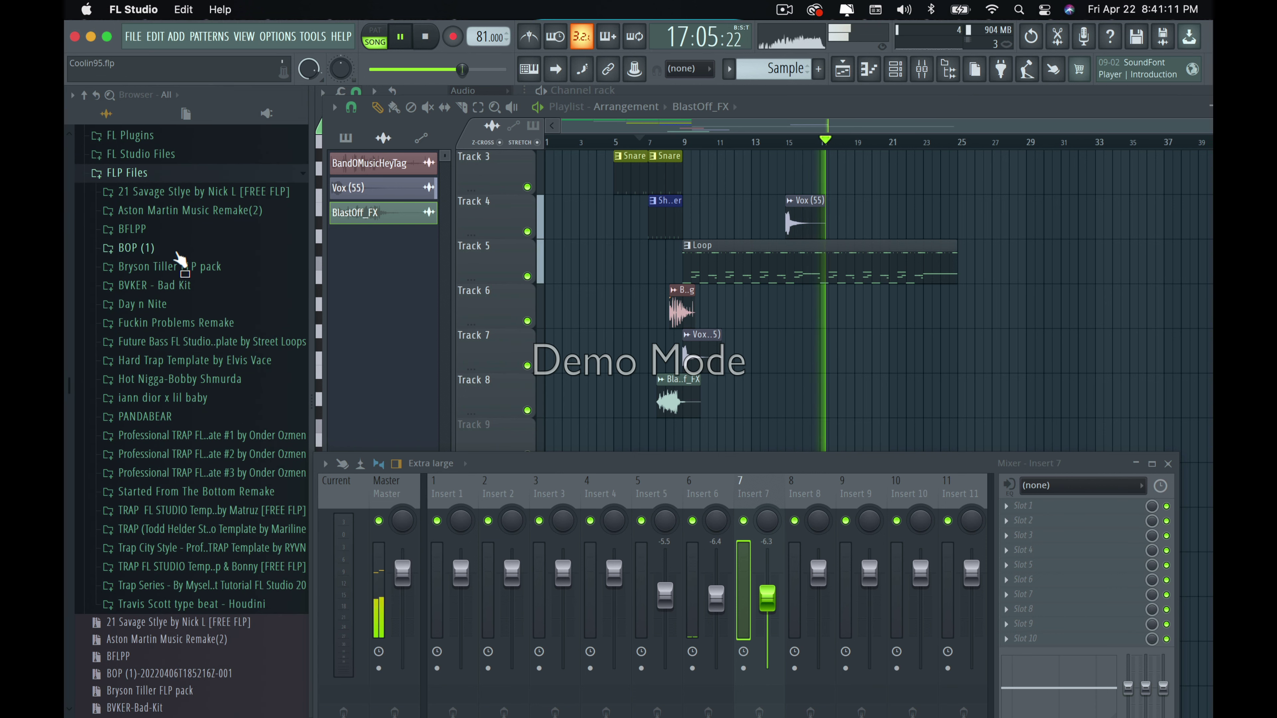
Audition Vinyl Texture 3 and kickscratch_3 in the BFLPP folder, and place kickscratch_3 on Track 7 at bar 24.
{"action": "left_click", "coordinate": [170, 250]}
{"action": "left_click", "coordinate": [167, 250]}
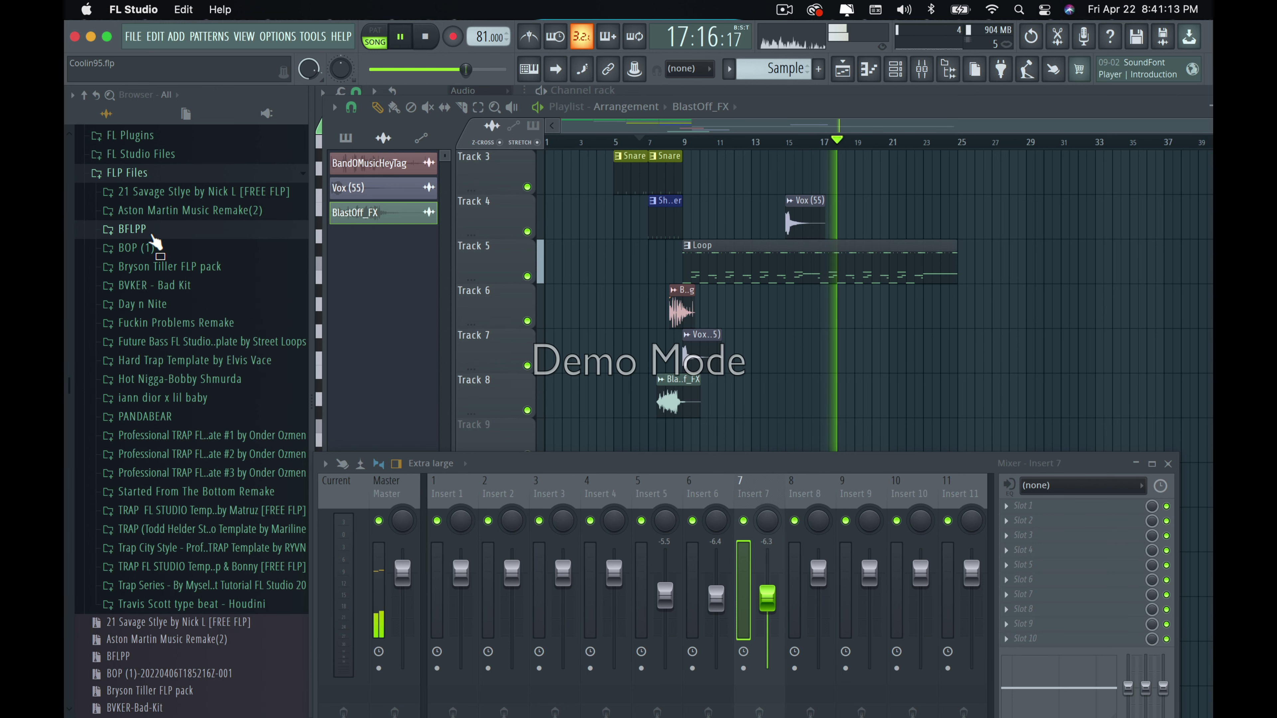
{"action": "left_click", "coordinate": [145, 230]}
{"action": "scroll", "coordinate": [211, 342], "scroll_direction": "down", "scroll_amount": 1}
{"action": "left_click", "coordinate": [151, 368]}
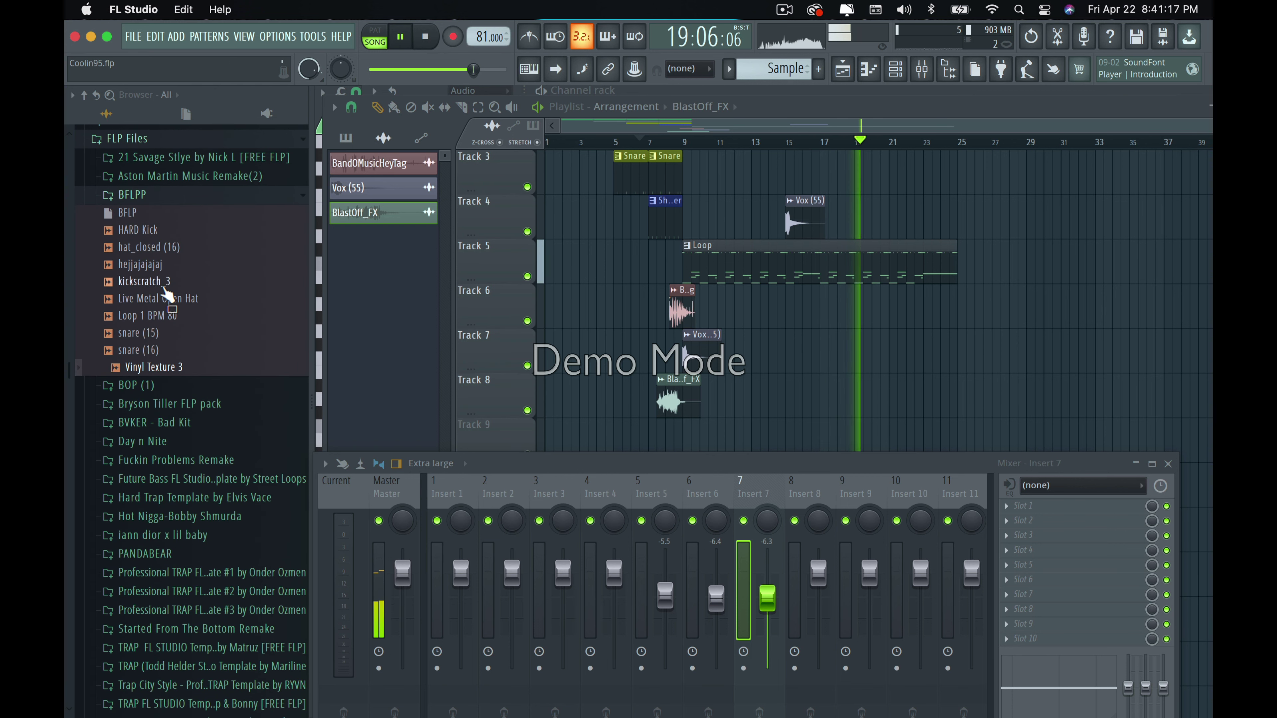
{"action": "left_click", "coordinate": [216, 281]}
{"action": "left_click_drag", "start_coordinate": [243, 273], "coordinate": [943, 355]}
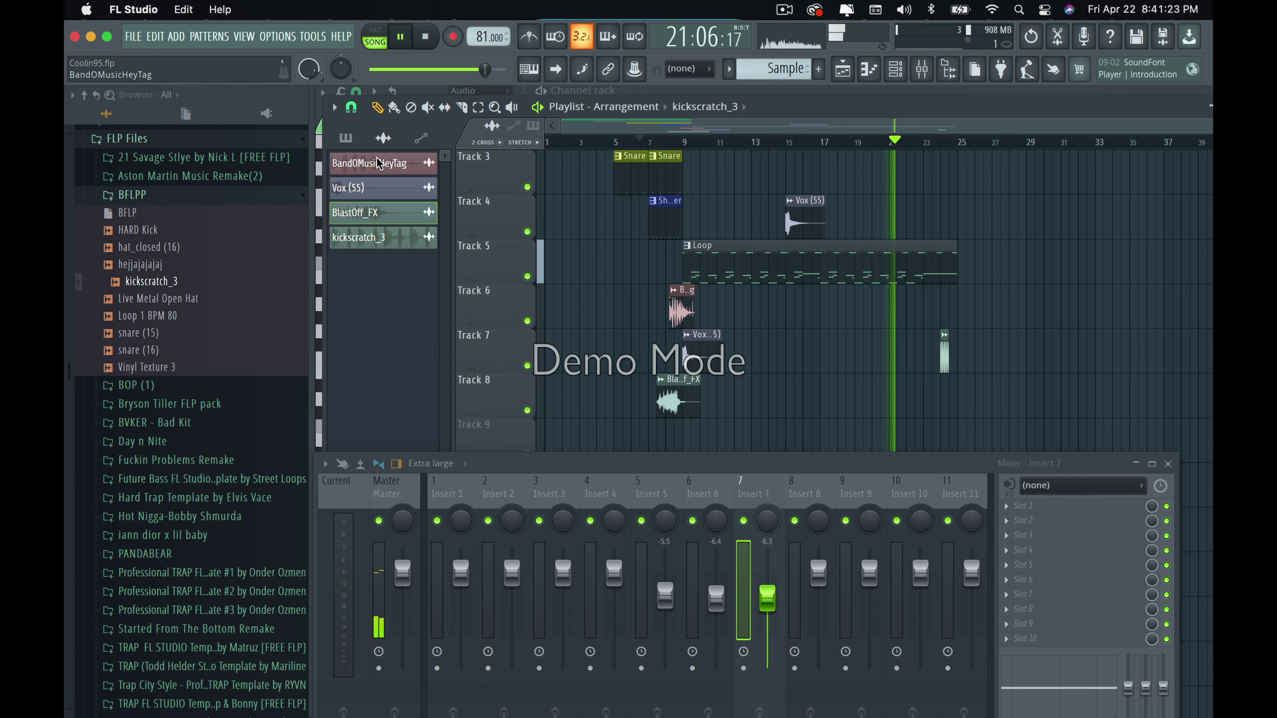
Place a second Loop pattern on Track 5 at bar 25, directly after the first one, and stop playback.
{"action": "left_click", "coordinate": [346, 138]}
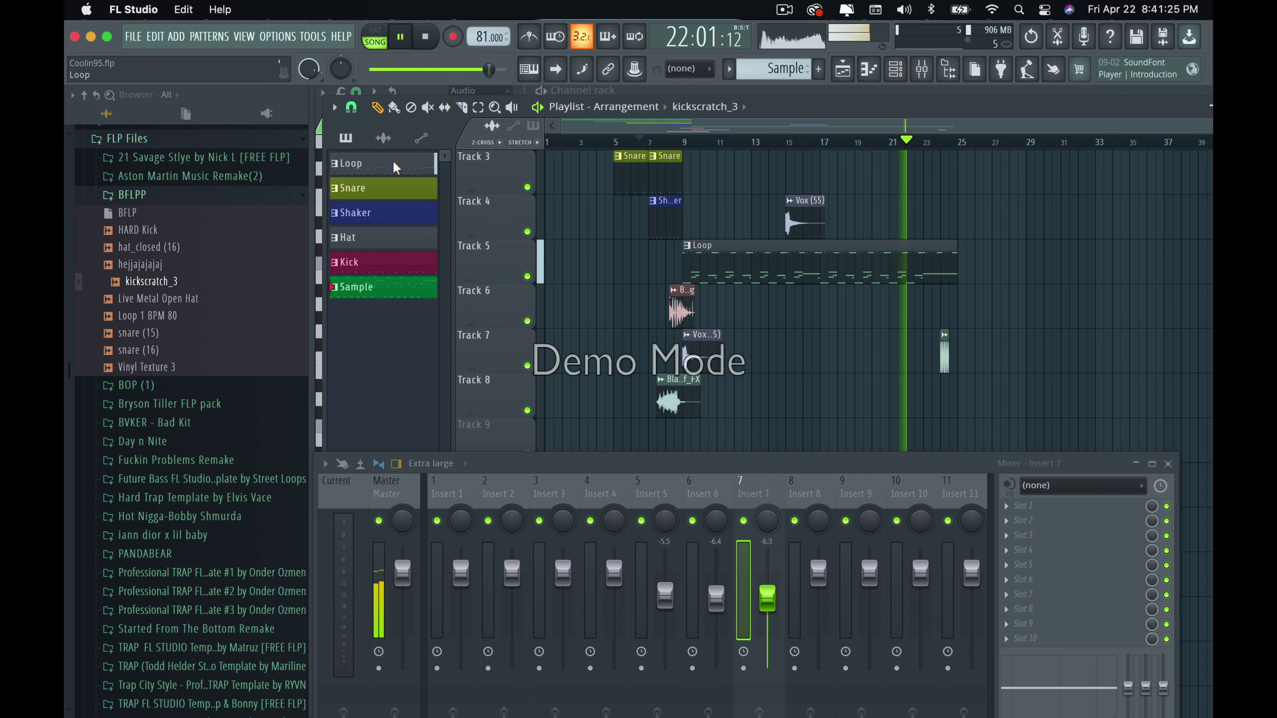
{"action": "left_click_drag", "start_coordinate": [396, 168], "coordinate": [971, 244]}
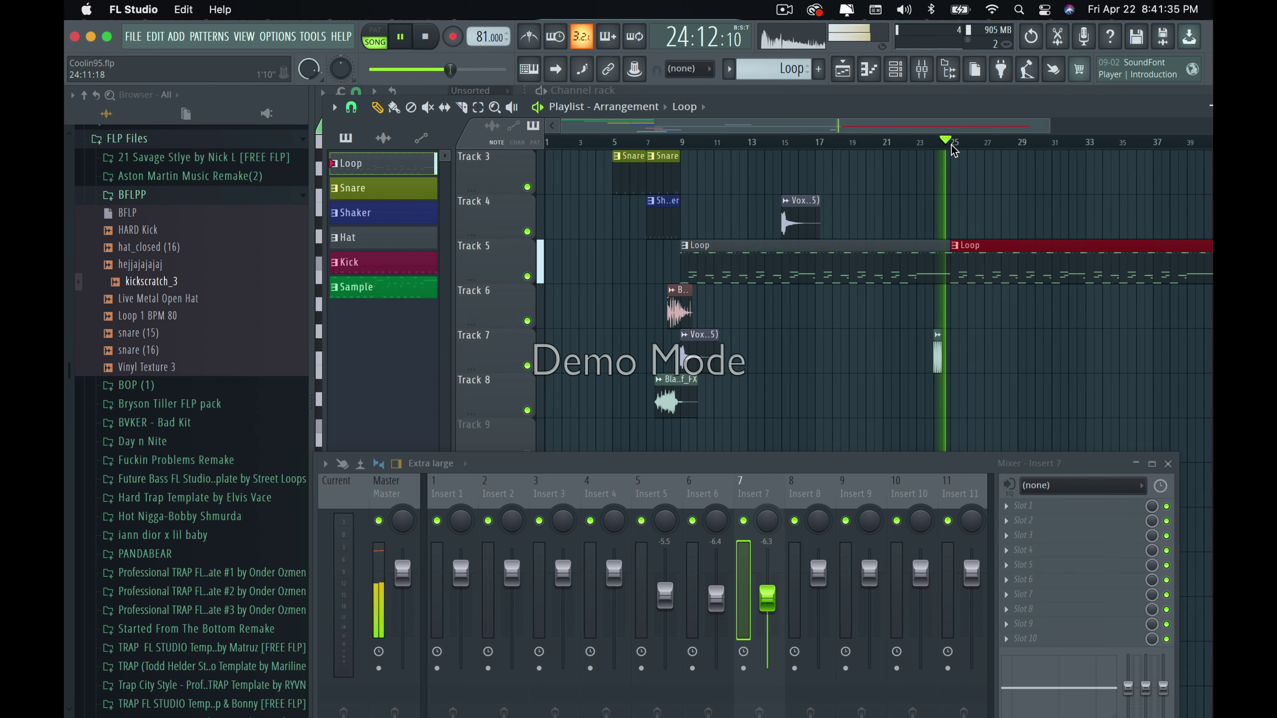
{"action": "scroll", "coordinate": [951, 146], "scroll_direction": "down", "scroll_amount": 2}
{"action": "scroll", "coordinate": [754, 252], "scroll_direction": "up", "scroll_amount": 2}
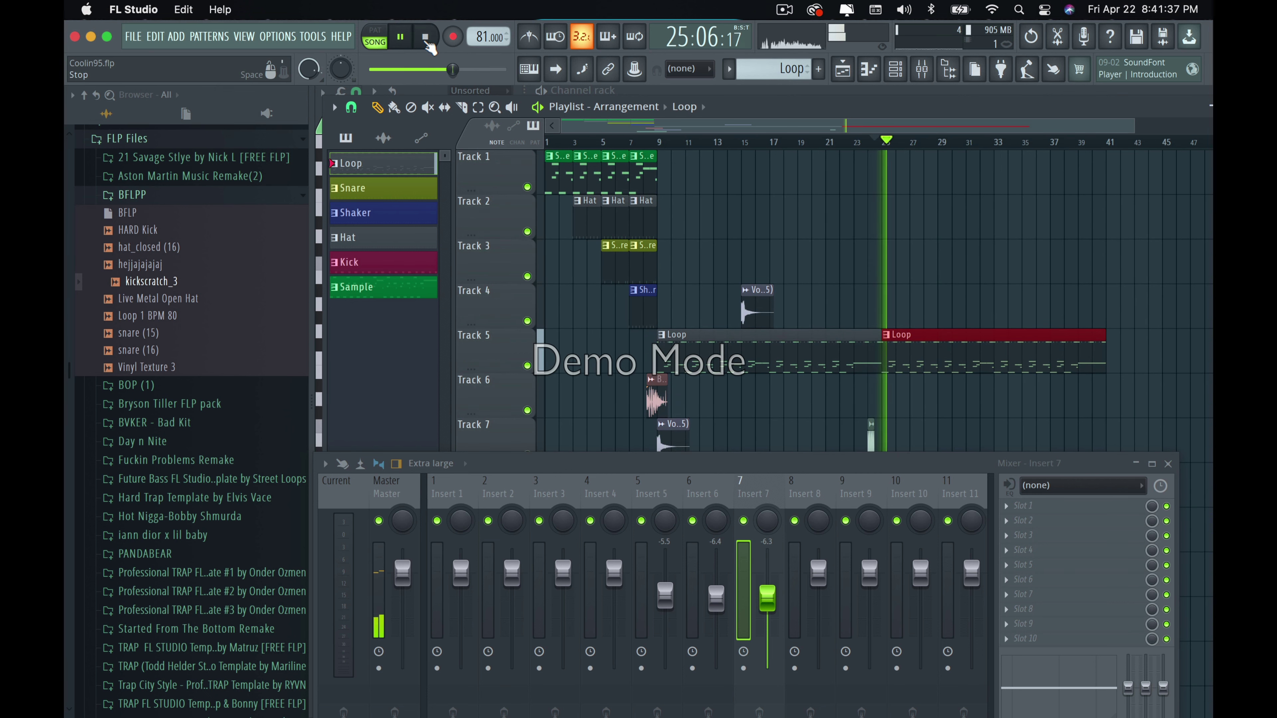
{"action": "left_click", "coordinate": [426, 36]}
Move the kickscratch_3 clip on Track 7 to the second half of bar 24, leading into the second Loop pattern.
{"action": "scroll", "coordinate": [869, 150], "scroll_direction": "up", "scroll_amount": 3}
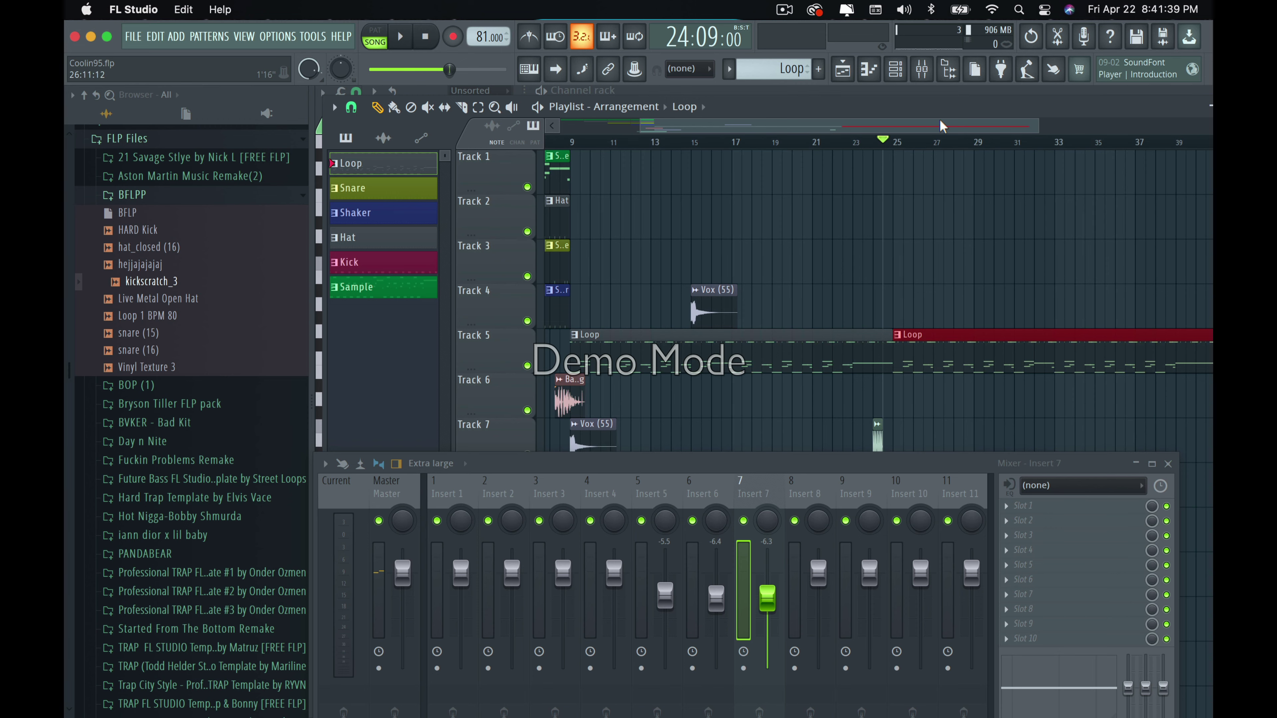
{"action": "scroll", "coordinate": [941, 126], "scroll_direction": "up", "scroll_amount": 4}
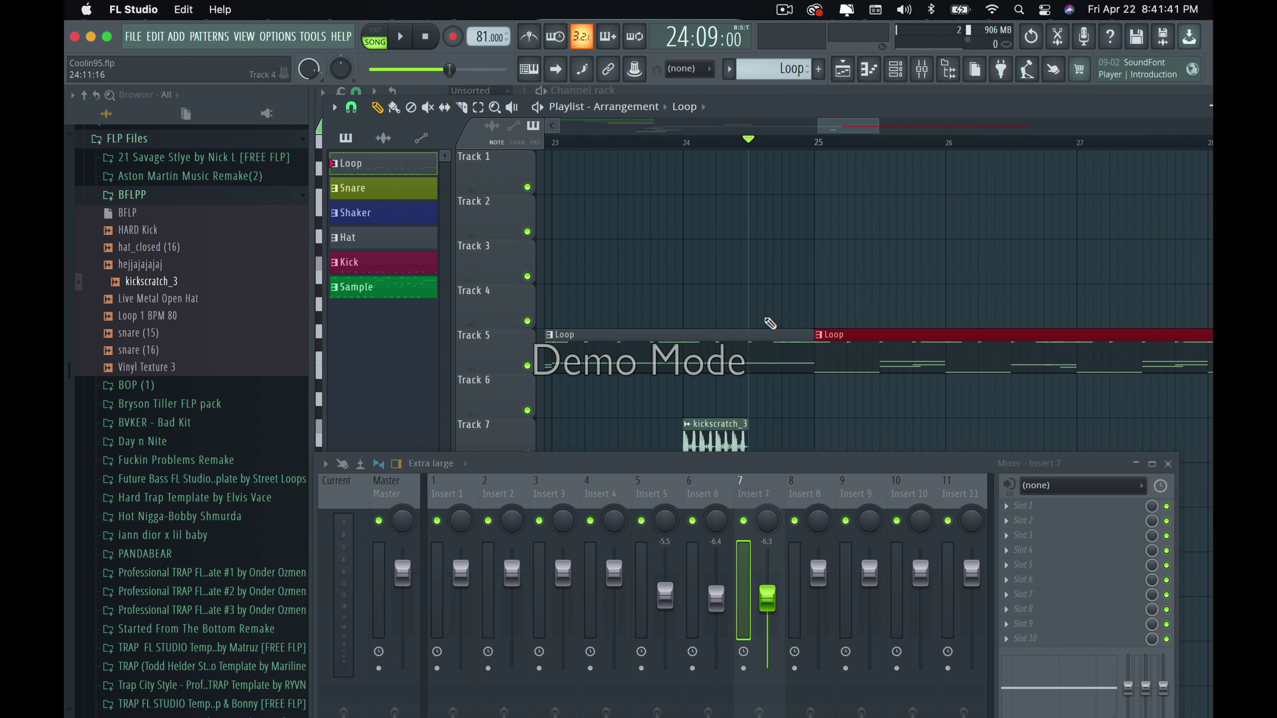
{"action": "scroll", "coordinate": [769, 324], "scroll_direction": "down", "scroll_amount": 4}
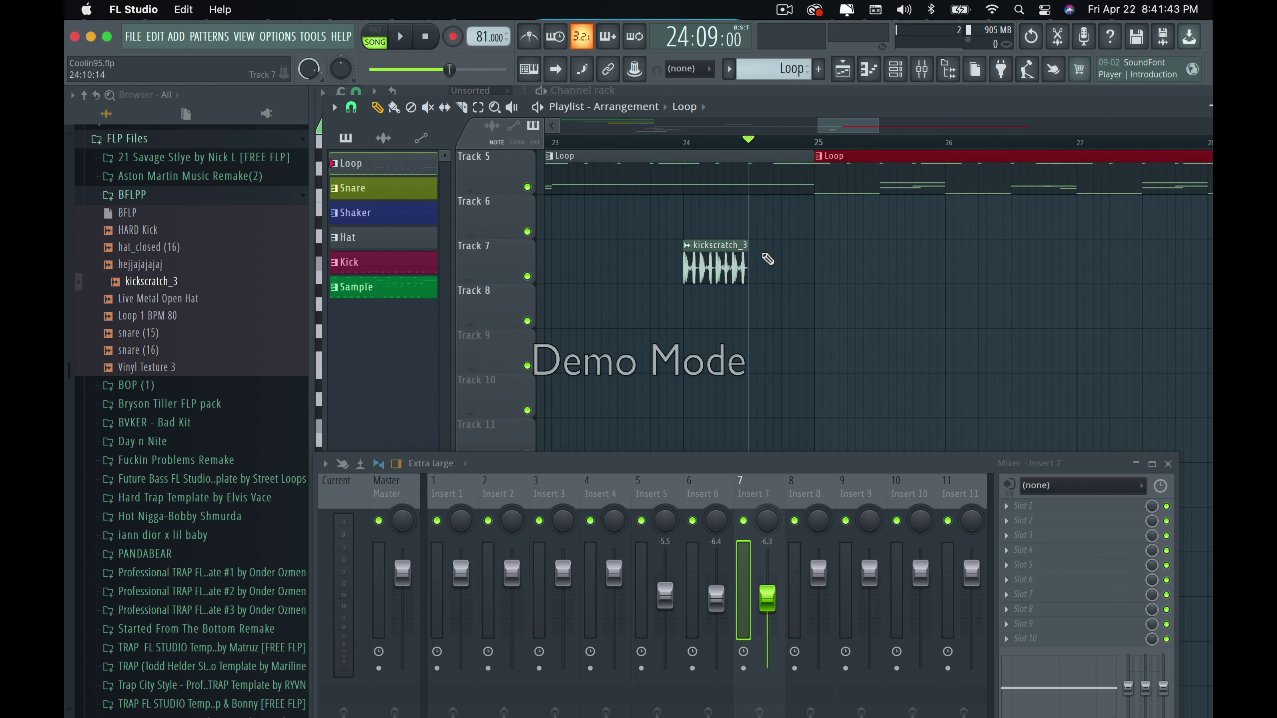
{"action": "scroll", "coordinate": [765, 260], "scroll_direction": "up", "scroll_amount": 3}
{"action": "scroll", "coordinate": [759, 267], "scroll_direction": "down", "scroll_amount": 2}
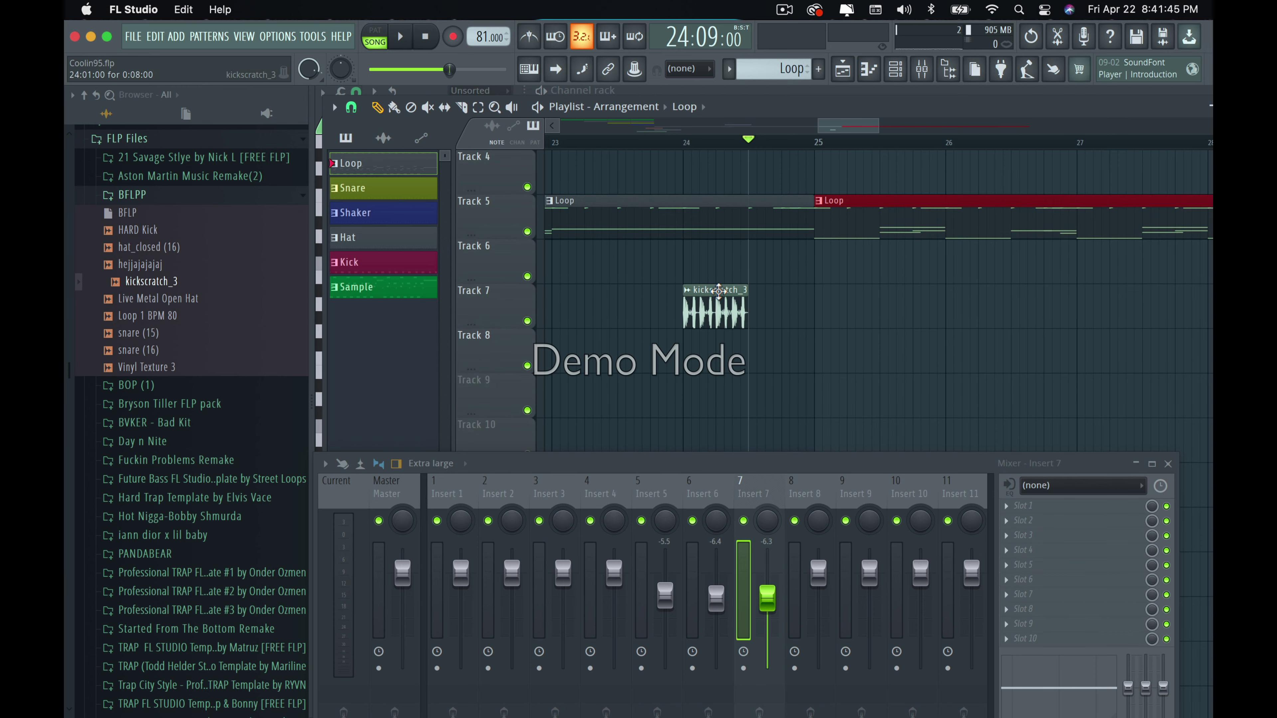
{"action": "left_click_drag", "start_coordinate": [802, 304], "coordinate": [789, 305]}
Route the kickscratch_3 channel to mixer track 8, lower that insert's fader to about -7.6 dB, and move the channel settings clear of the clip.
{"action": "double_click", "coordinate": [801, 298]}
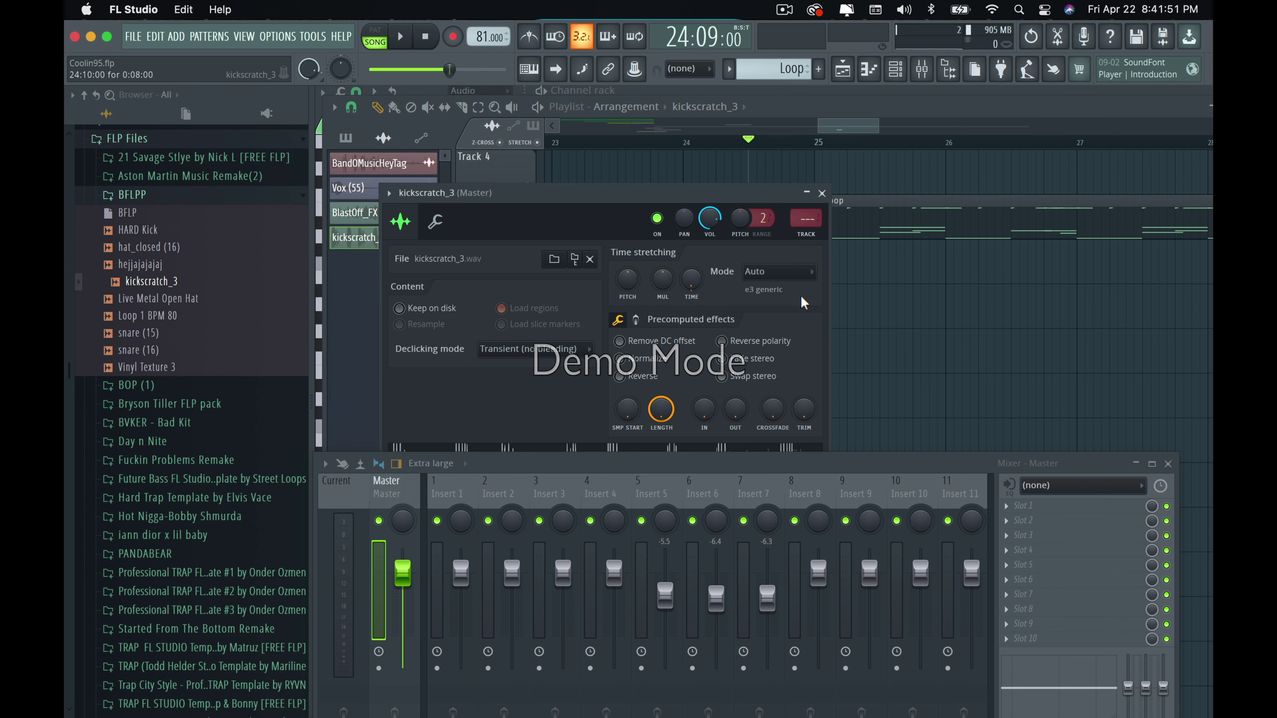
{"action": "mouse_move", "coordinate": [800, 227]}
{"action": "left_mouse_down"}
{"action": "mouse_move", "coordinate": [807, 238]}
{"action": "mouse_move", "coordinate": [811, 216]}
{"action": "left_mouse_up"}
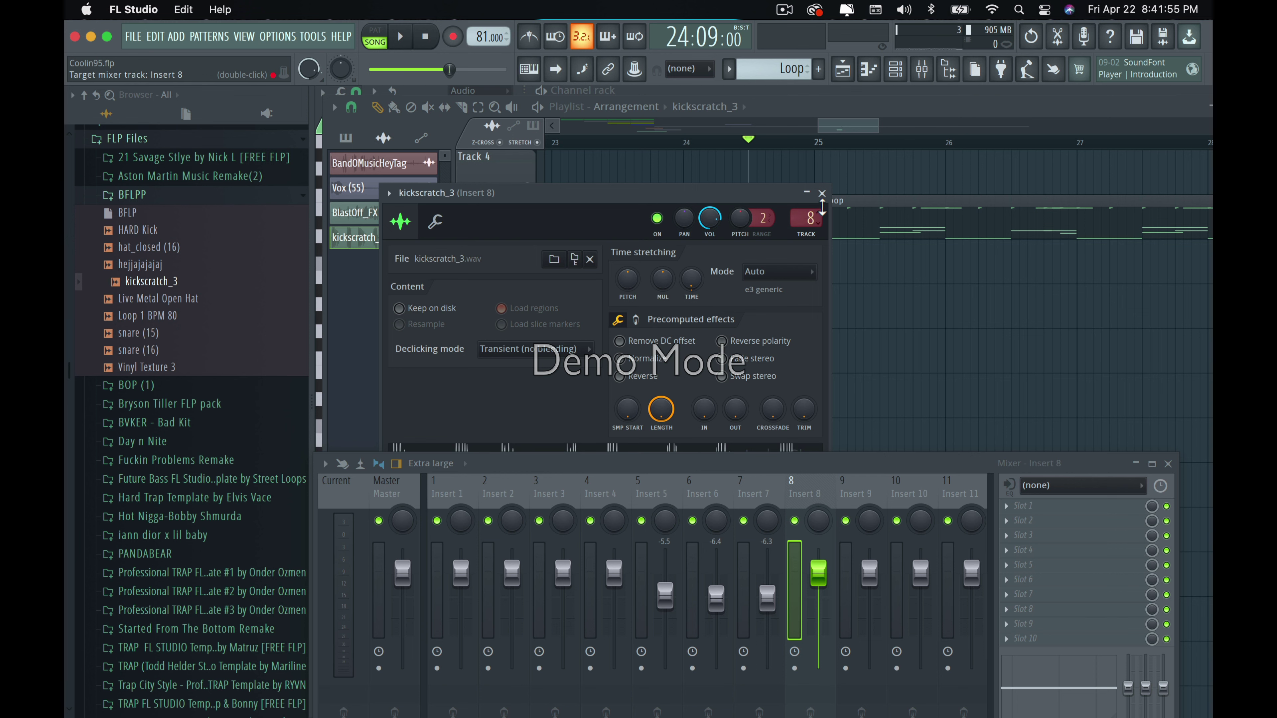
{"action": "left_click_drag", "start_coordinate": [818, 581], "coordinate": [819, 595]}
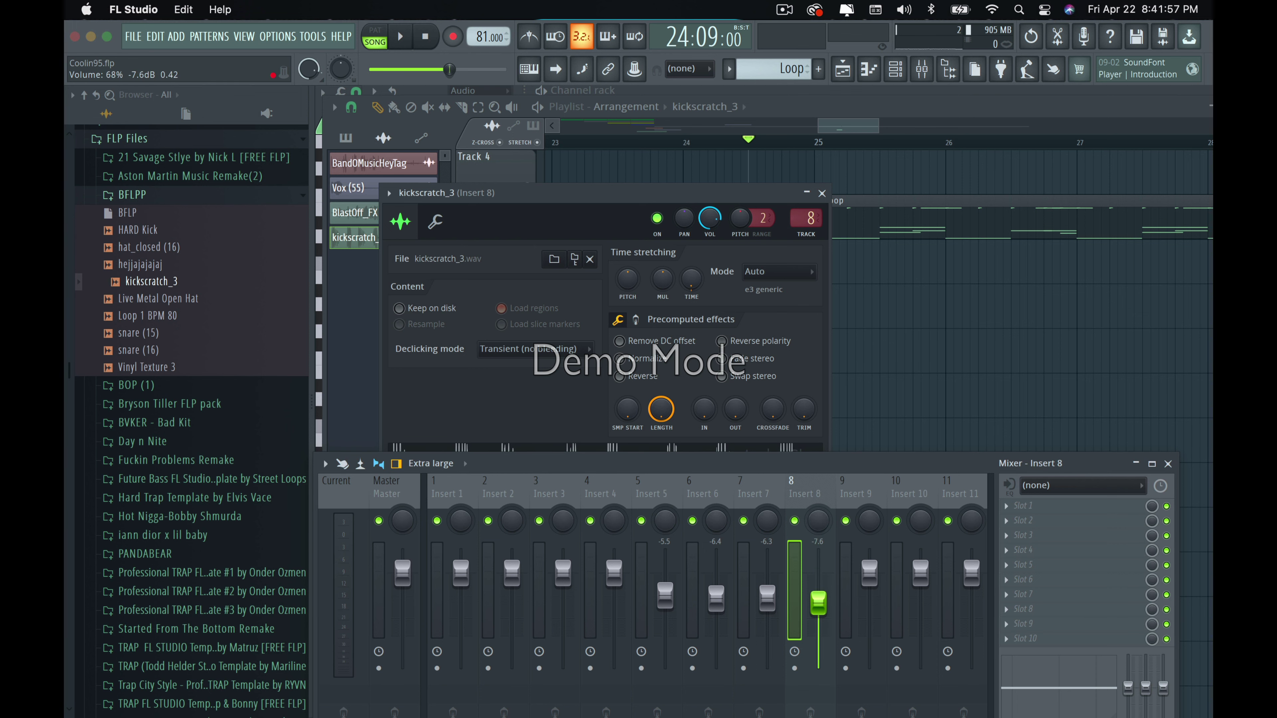
{"action": "left_click_drag", "start_coordinate": [765, 198], "coordinate": [978, 386]}
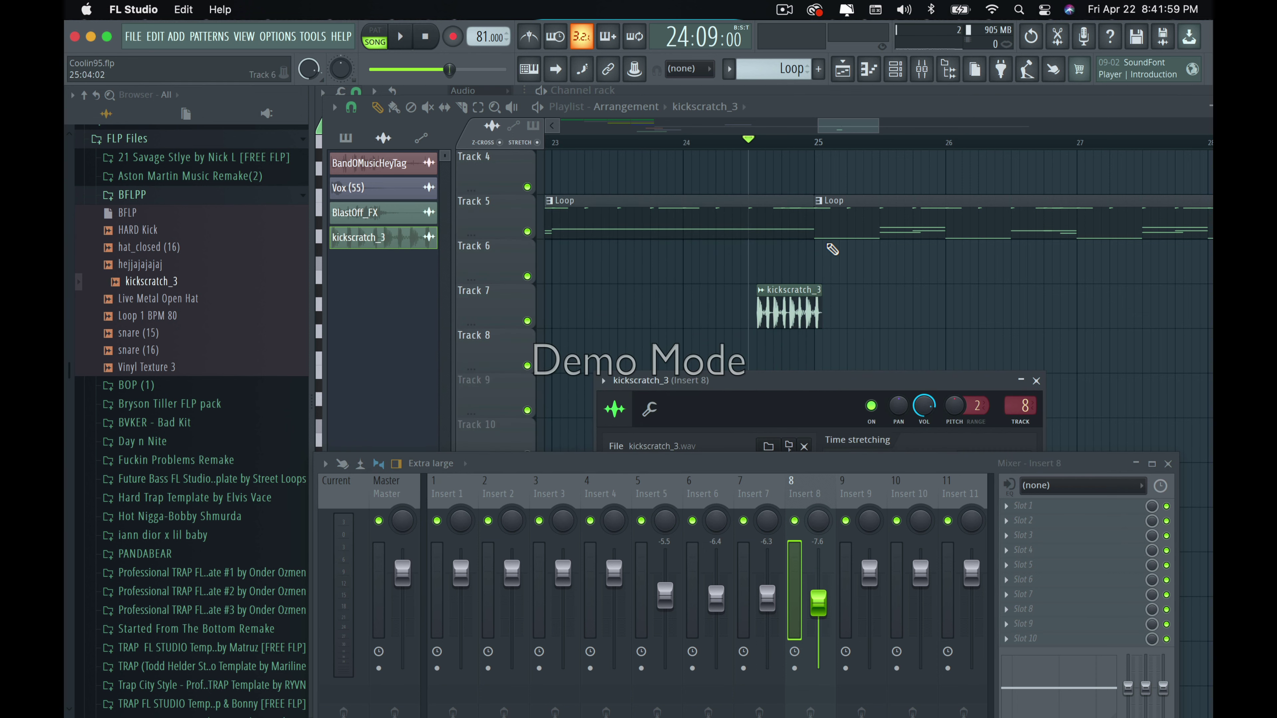
Play the transition, nudge the kickscratch_3 clip so it ends exactly at bar 25, and replay it before stopping.
{"action": "left_click", "coordinate": [407, 39]}
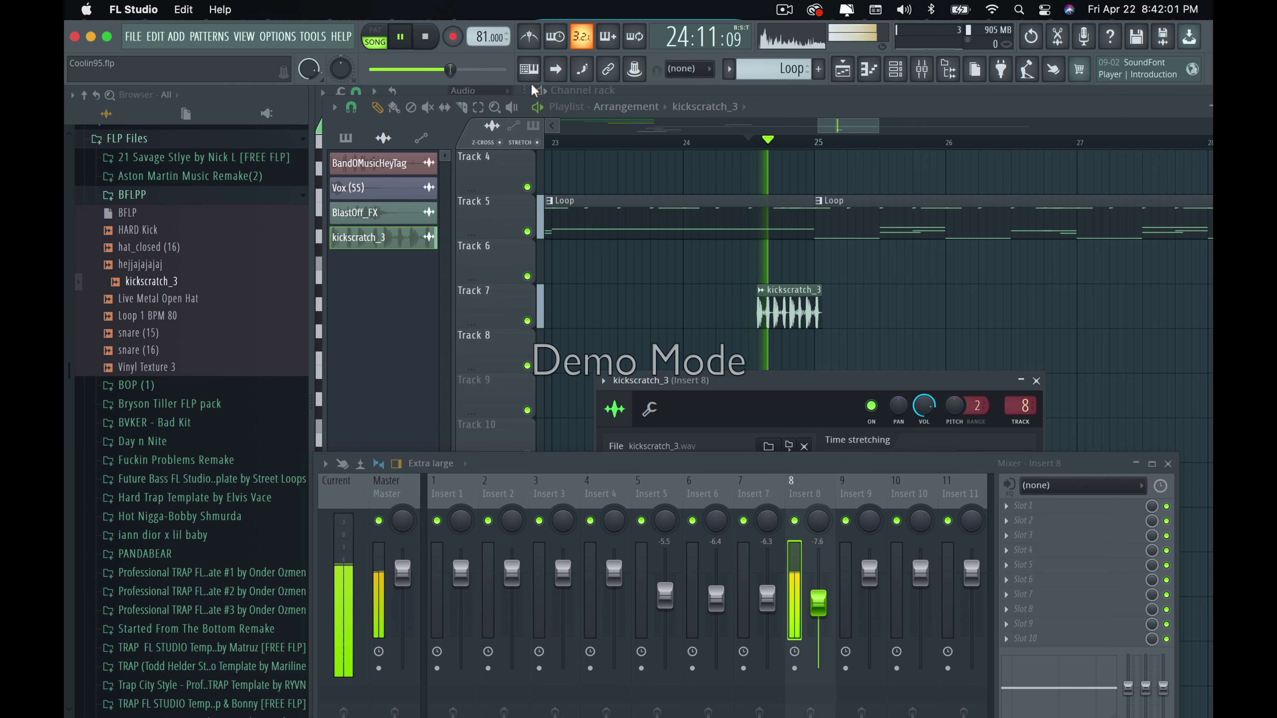
{"action": "left_click_drag", "start_coordinate": [809, 303], "coordinate": [800, 304]}
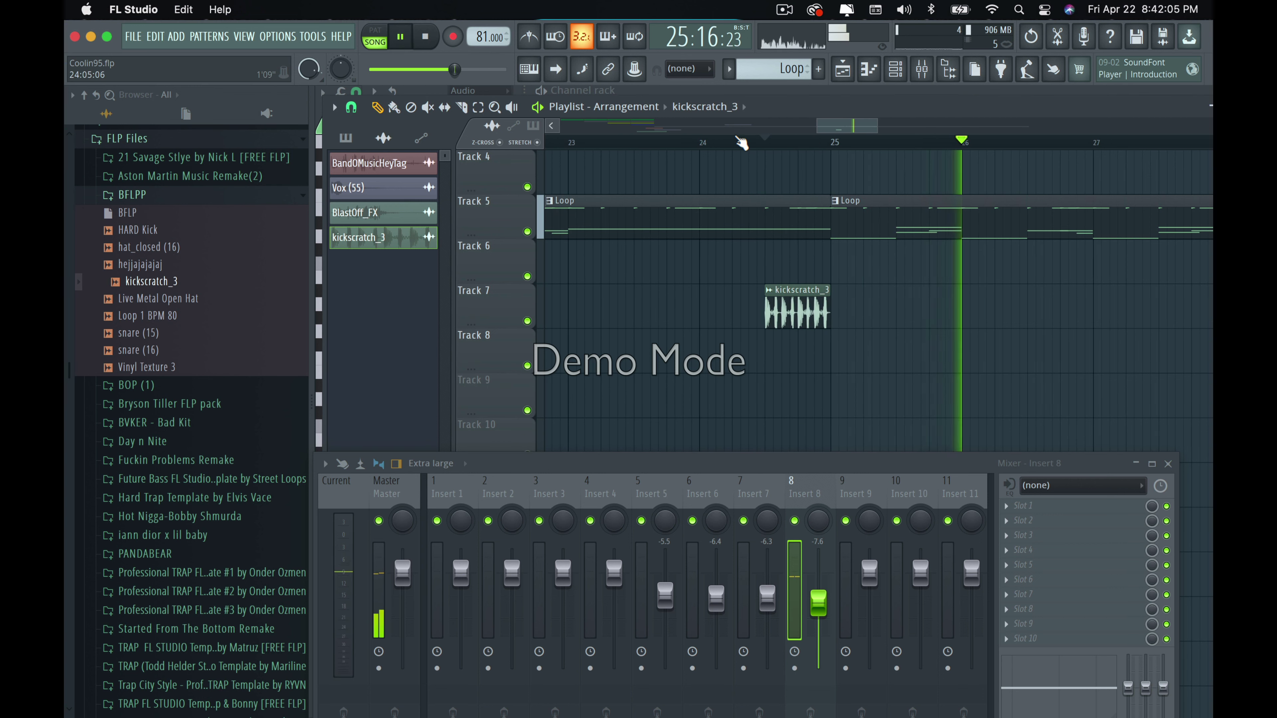
{"action": "left_click", "coordinate": [773, 145]}
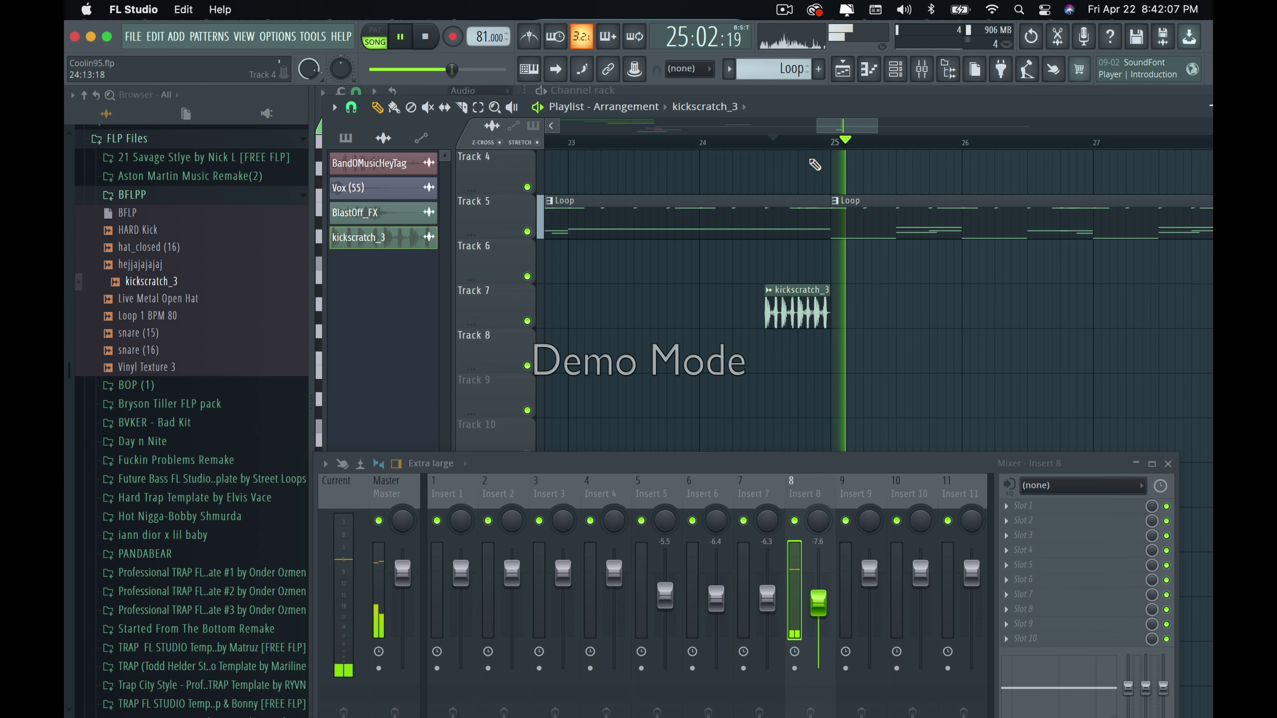
{"action": "left_click", "coordinate": [790, 143]}
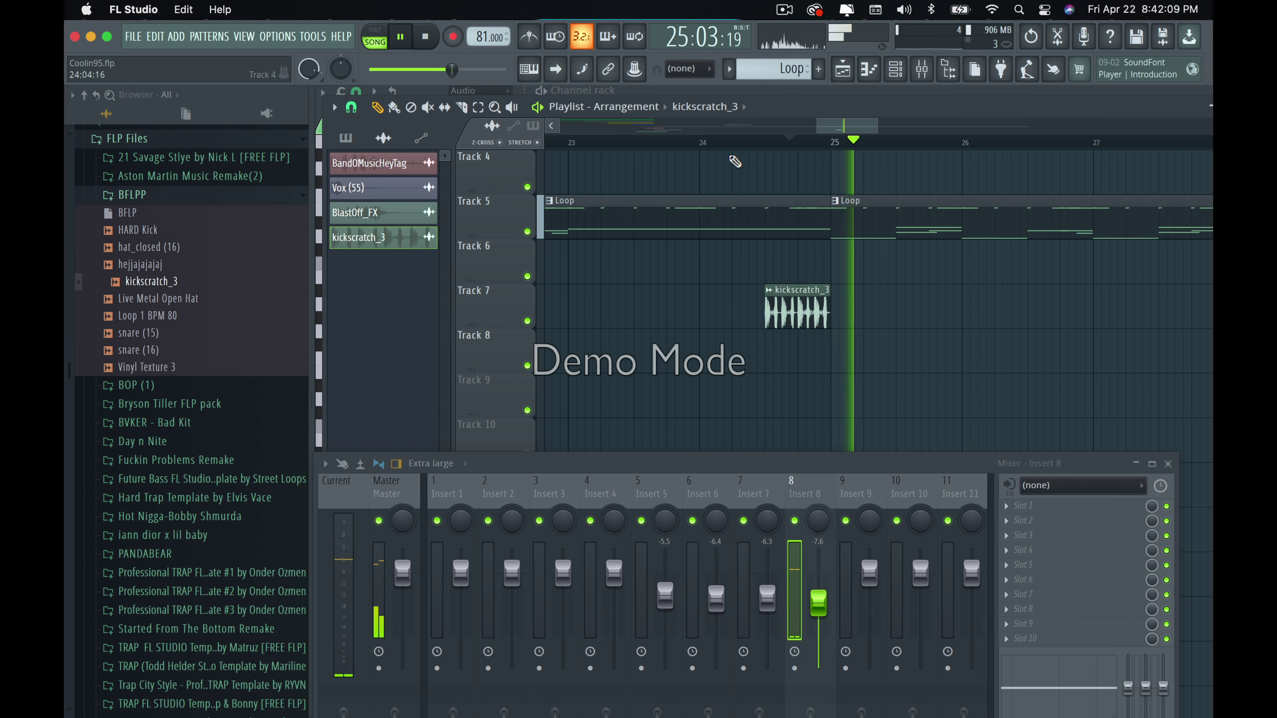
{"action": "left_click", "coordinate": [436, 39]}
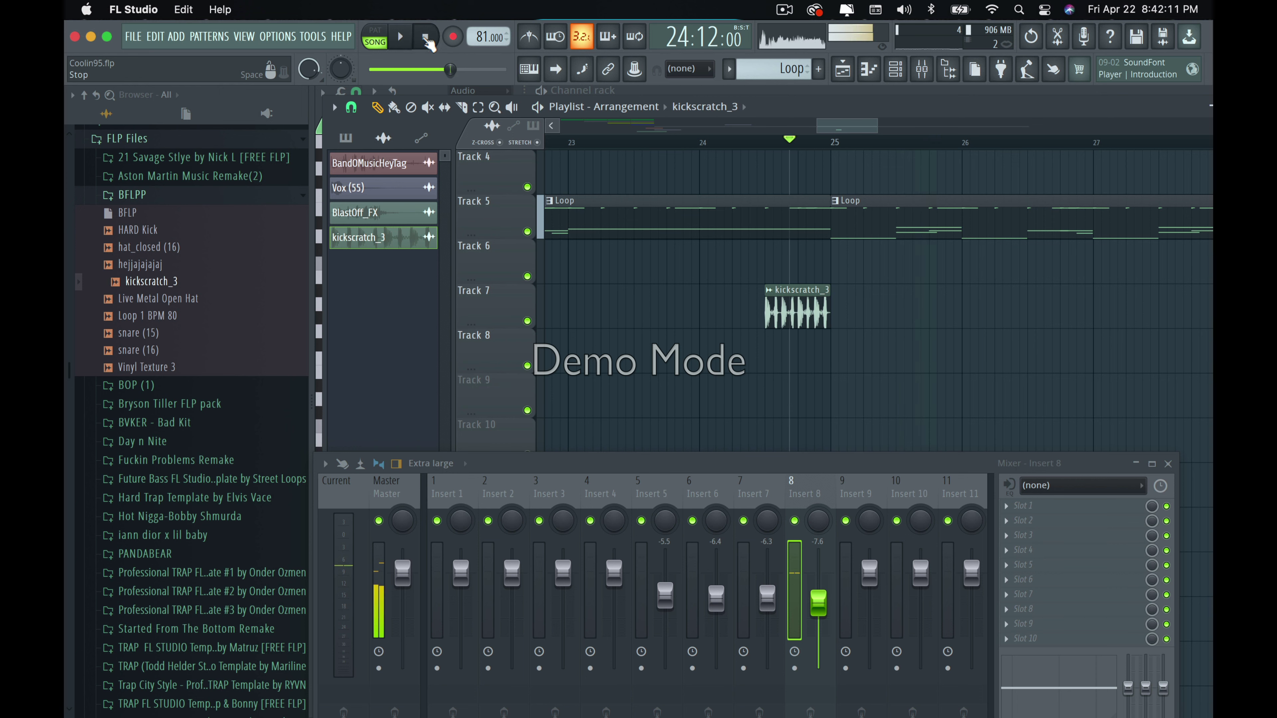
Collapse the FLP Files folder in the browser and save the project.
{"action": "scroll", "coordinate": [271, 322], "scroll_direction": "up", "scroll_amount": 5}
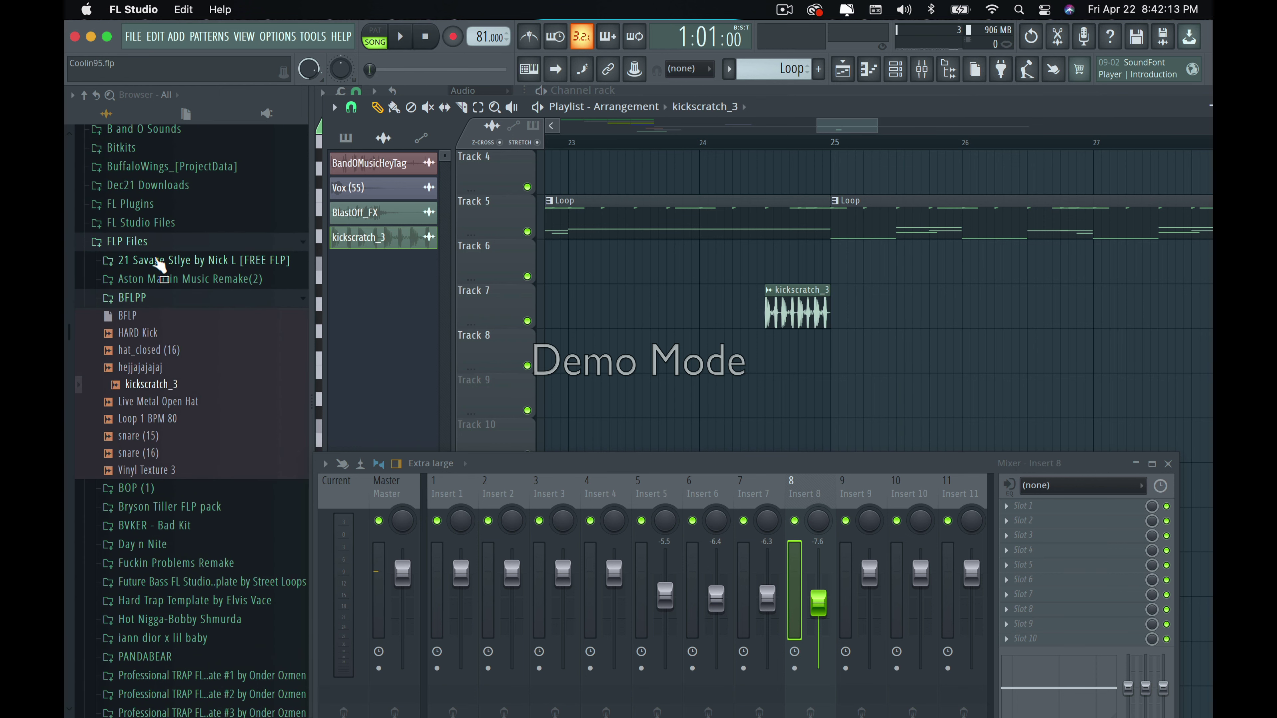
{"action": "left_click", "coordinate": [145, 246]}
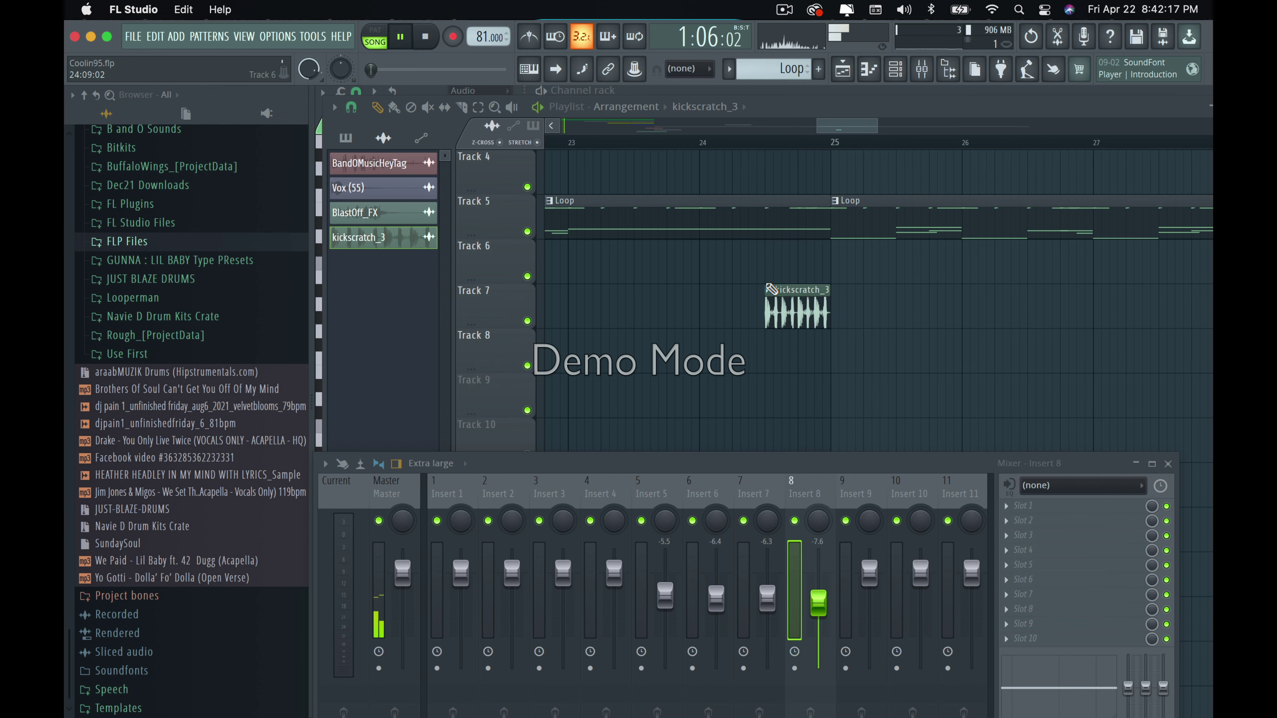
{"action": "scroll", "coordinate": [769, 290], "scroll_direction": "up", "scroll_amount": 3}
{"action": "scroll", "coordinate": [809, 135], "scroll_direction": "down", "scroll_amount": 6}
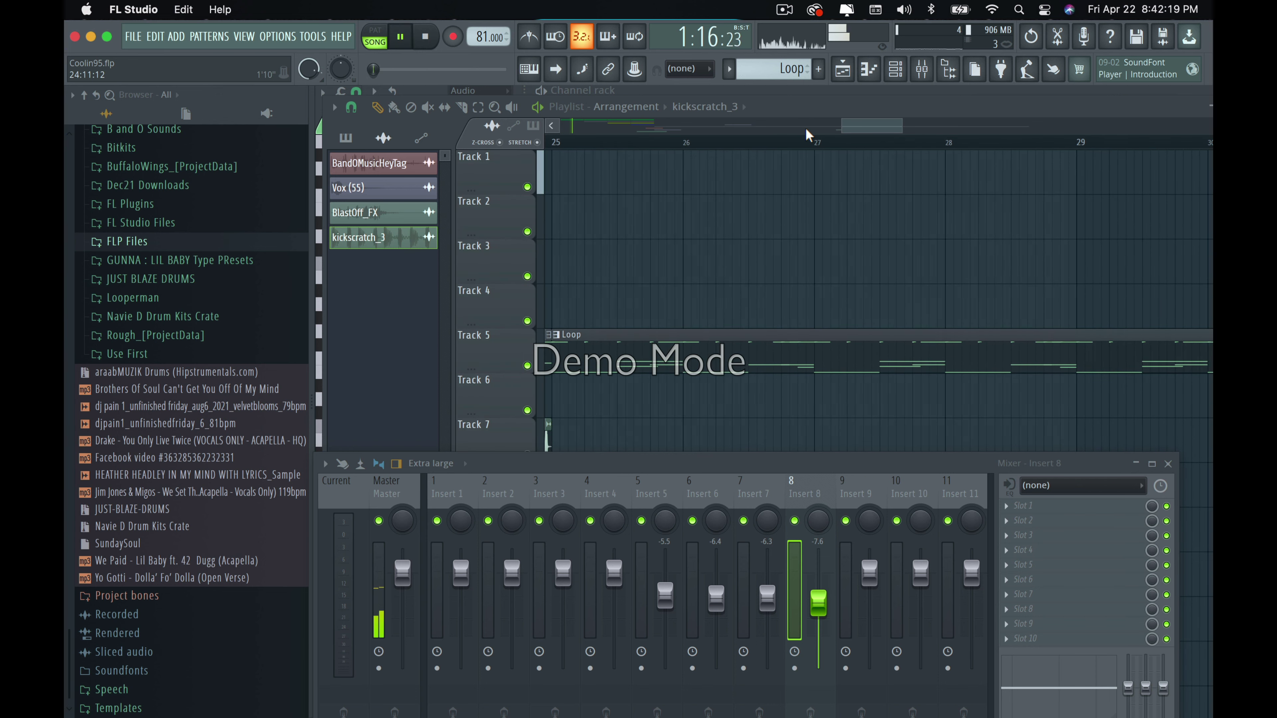
{"action": "scroll", "coordinate": [752, 261], "scroll_direction": "down", "scroll_amount": 8}
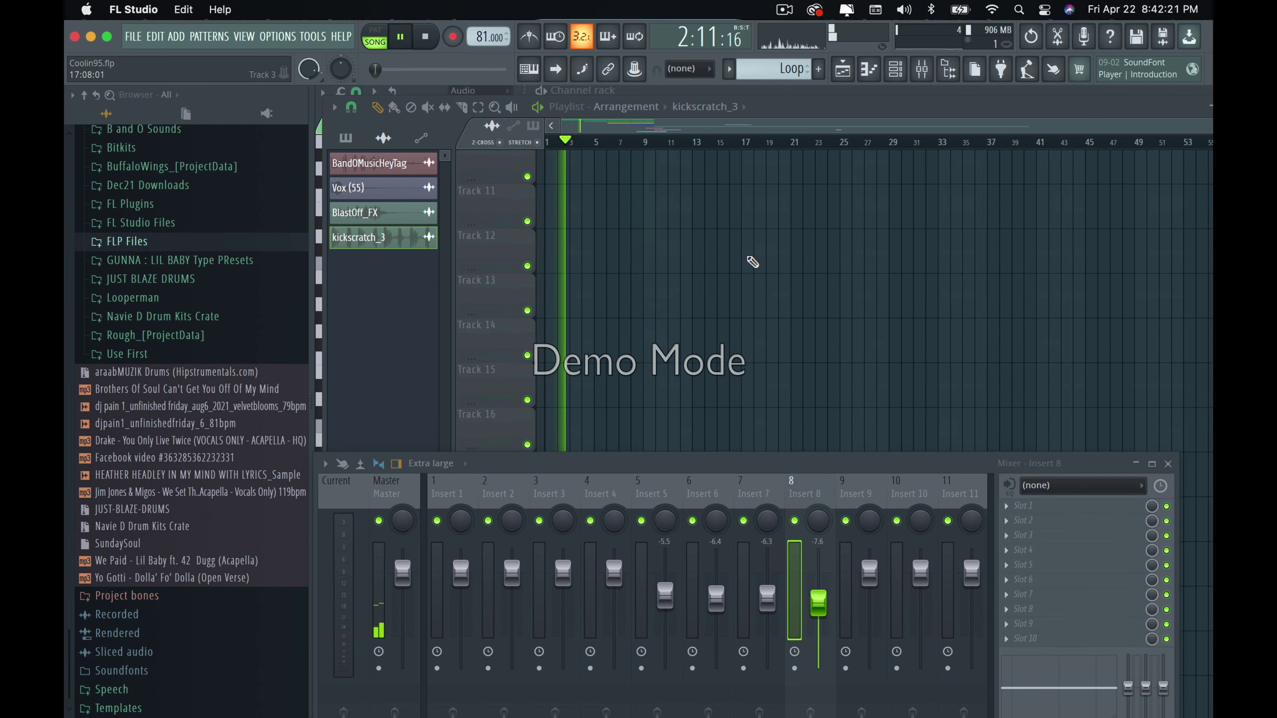
{"action": "scroll", "coordinate": [752, 256], "scroll_direction": "up", "scroll_amount": 6}
{"action": "left_click", "coordinate": [133, 36]}
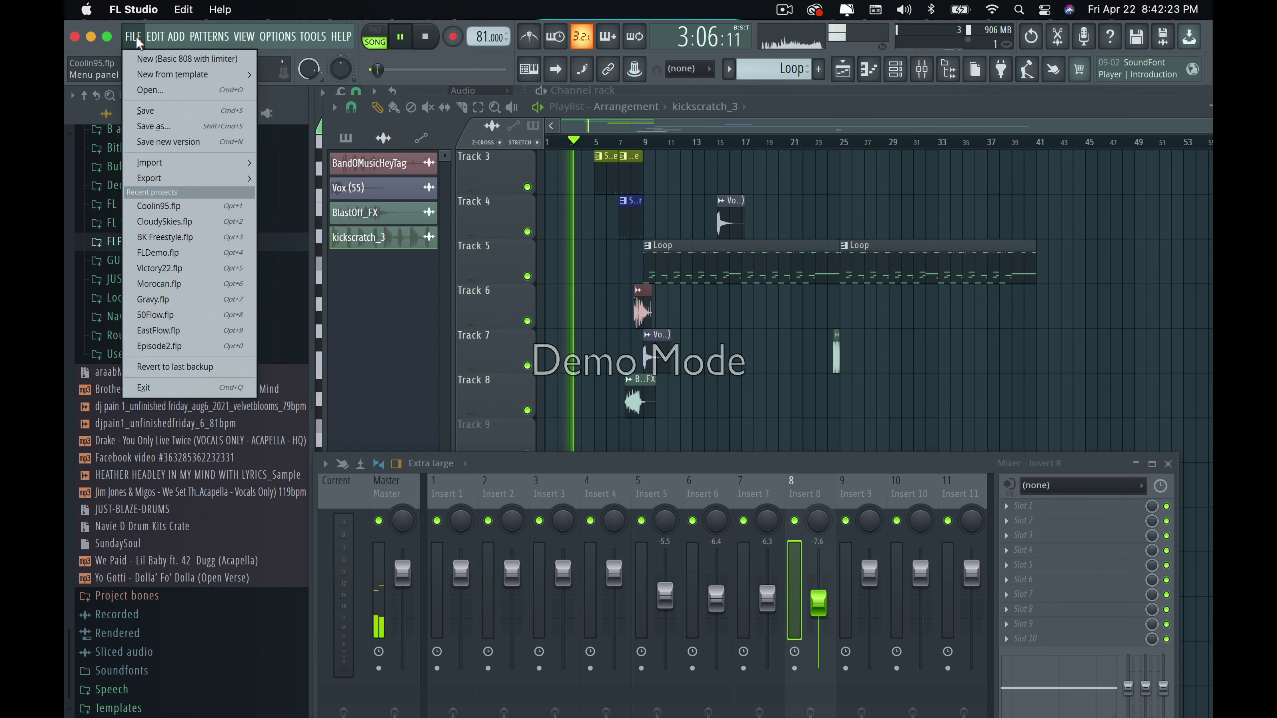
{"action": "left_click", "coordinate": [152, 116]}
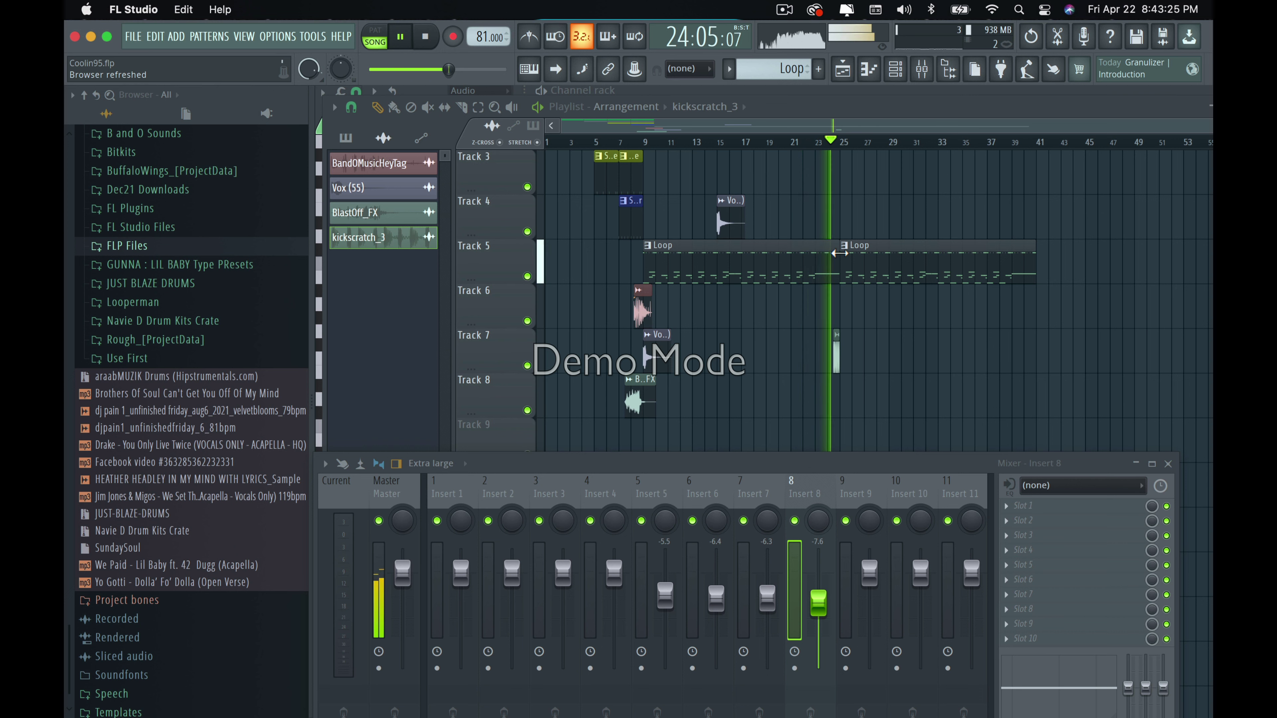
Show all channels in the channel rack and open the Momentum sampler for the chopped jazz sample.
{"action": "left_click", "coordinate": [895, 69]}
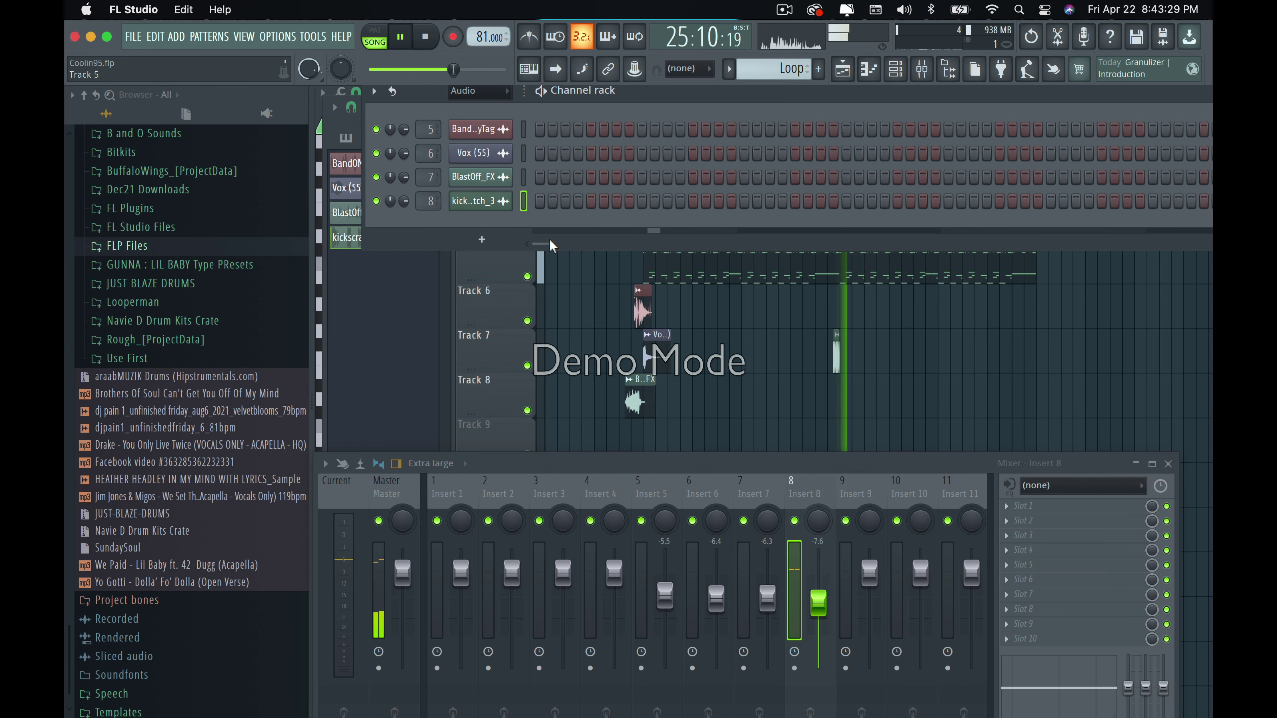
{"action": "scroll", "coordinate": [482, 93], "scroll_direction": "down", "scroll_amount": 1}
{"action": "scroll", "coordinate": [482, 93], "scroll_direction": "up", "scroll_amount": 1}
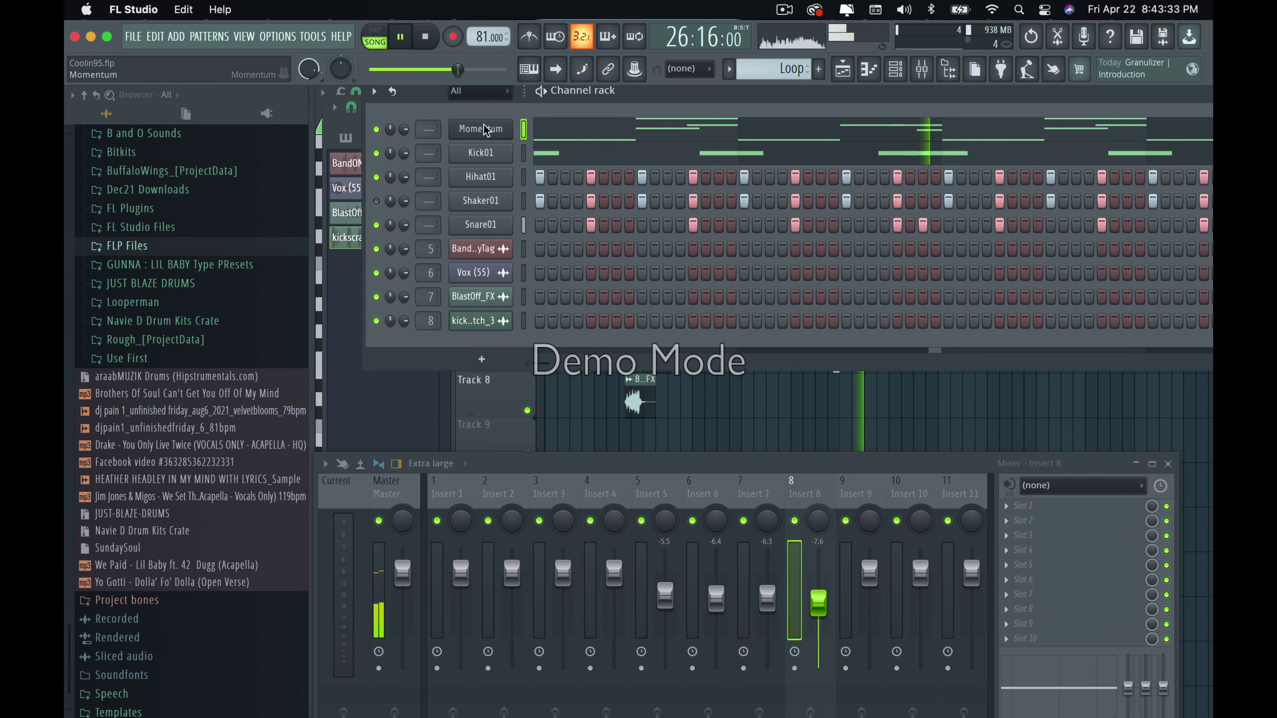
{"action": "left_click", "coordinate": [507, 145]}
{"action": "left_click", "coordinate": [480, 129]}
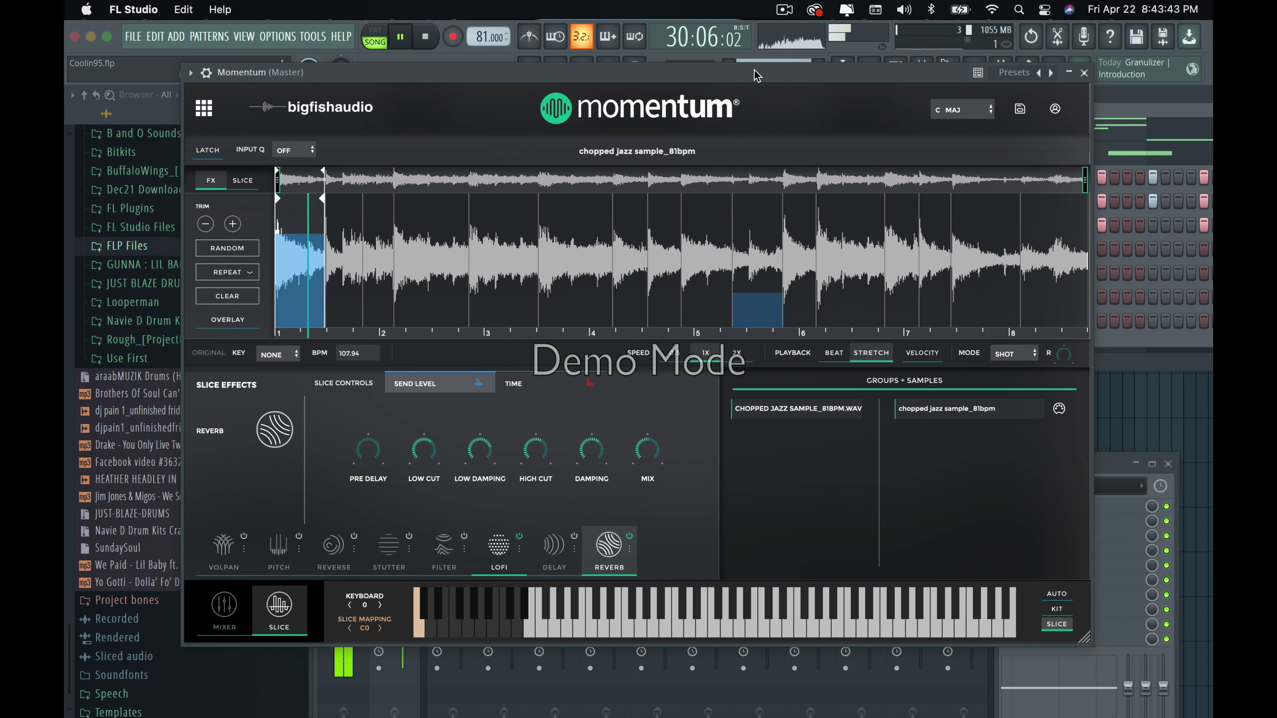
View Momentum's notes in the piano roll alongside its sample slices during playback, and return to the playlist.
{"action": "left_click_drag", "start_coordinate": [735, 76], "coordinate": [752, 300]}
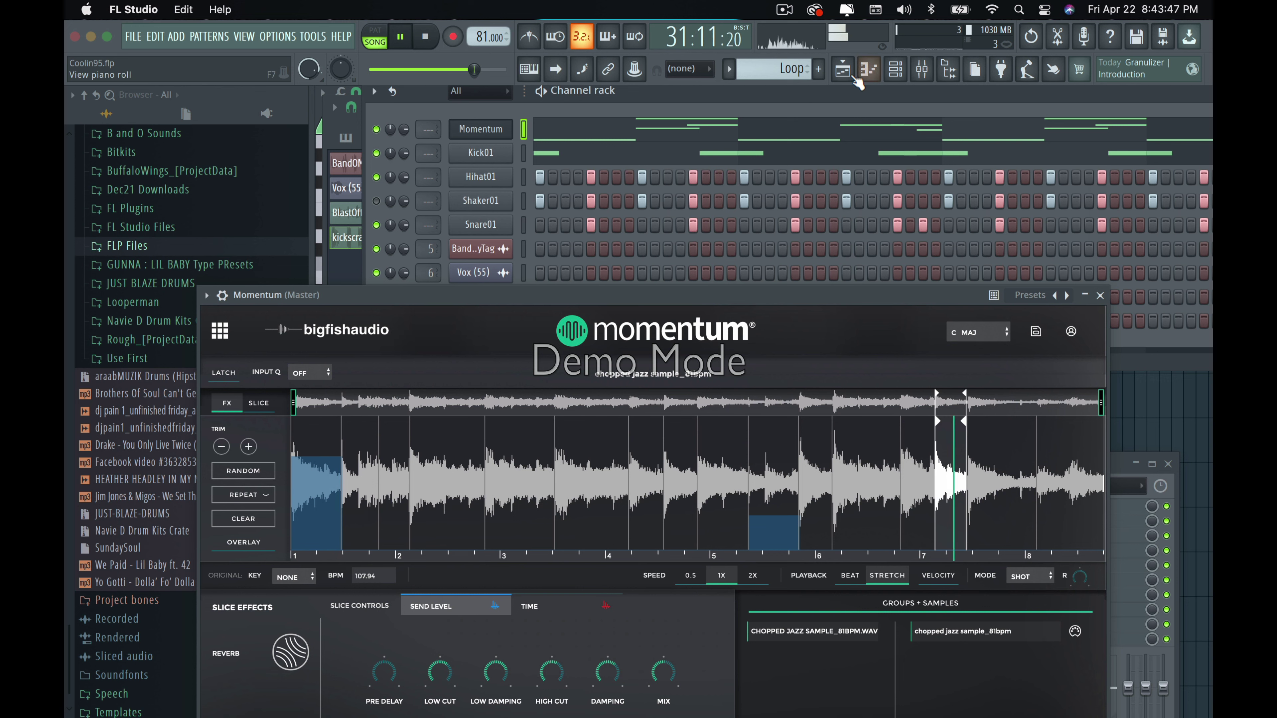
{"action": "left_click", "coordinate": [868, 73]}
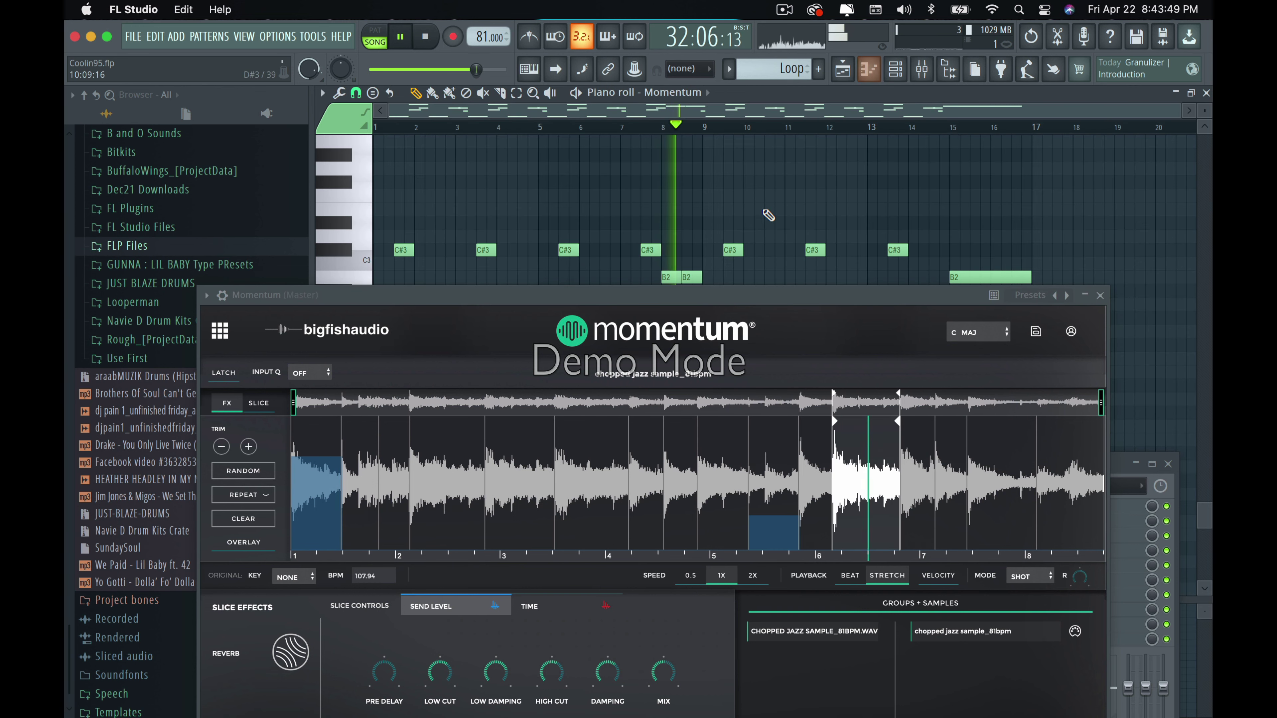
{"action": "left_click", "coordinate": [843, 70]}
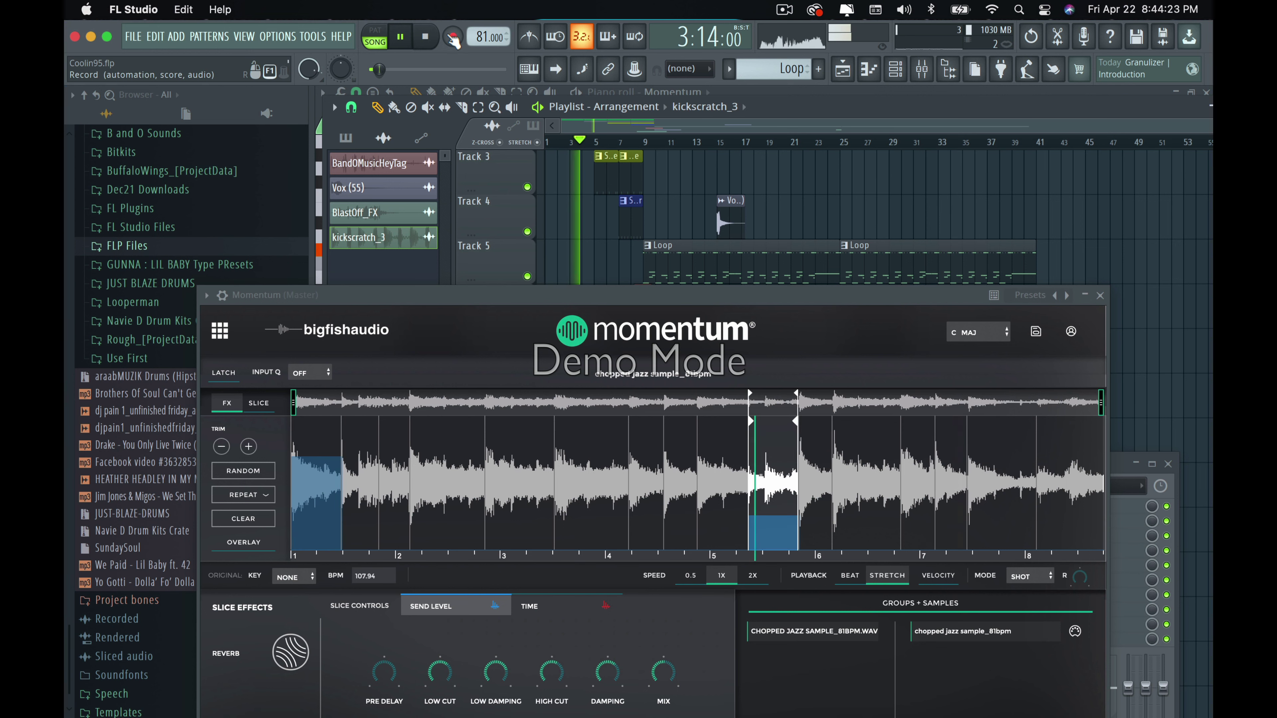
{"action": "left_click", "coordinate": [784, 10]}
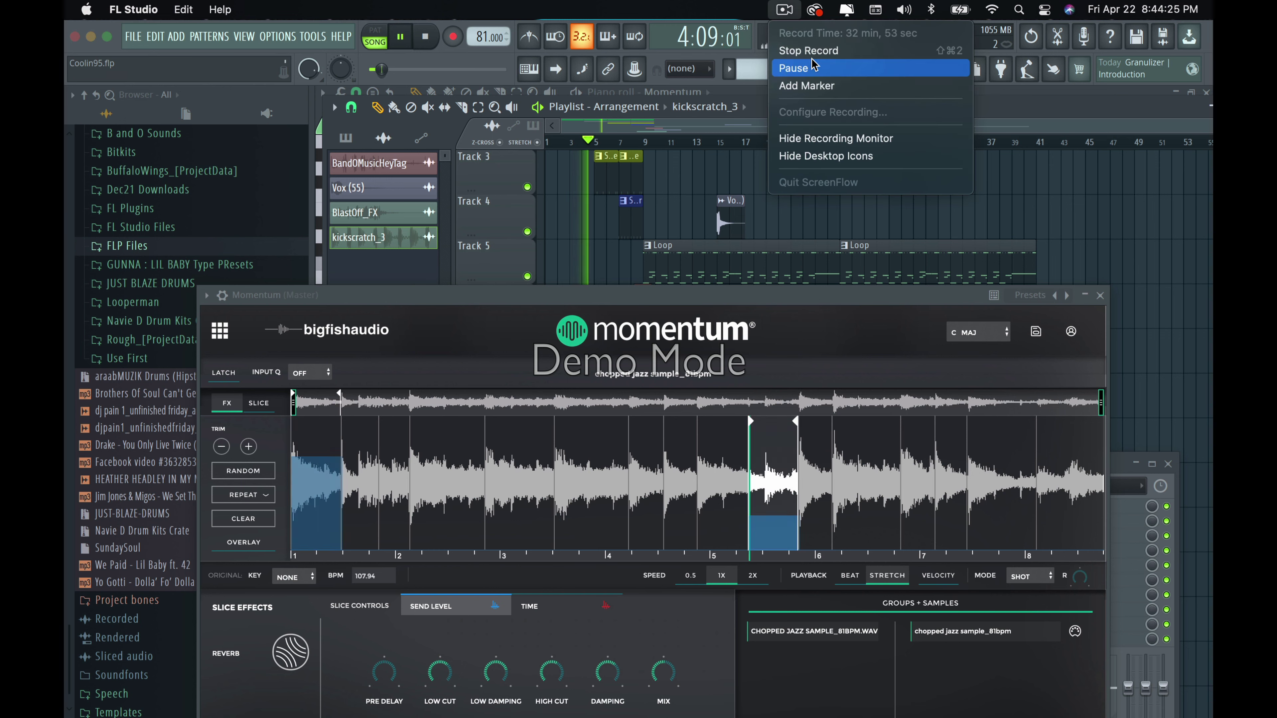